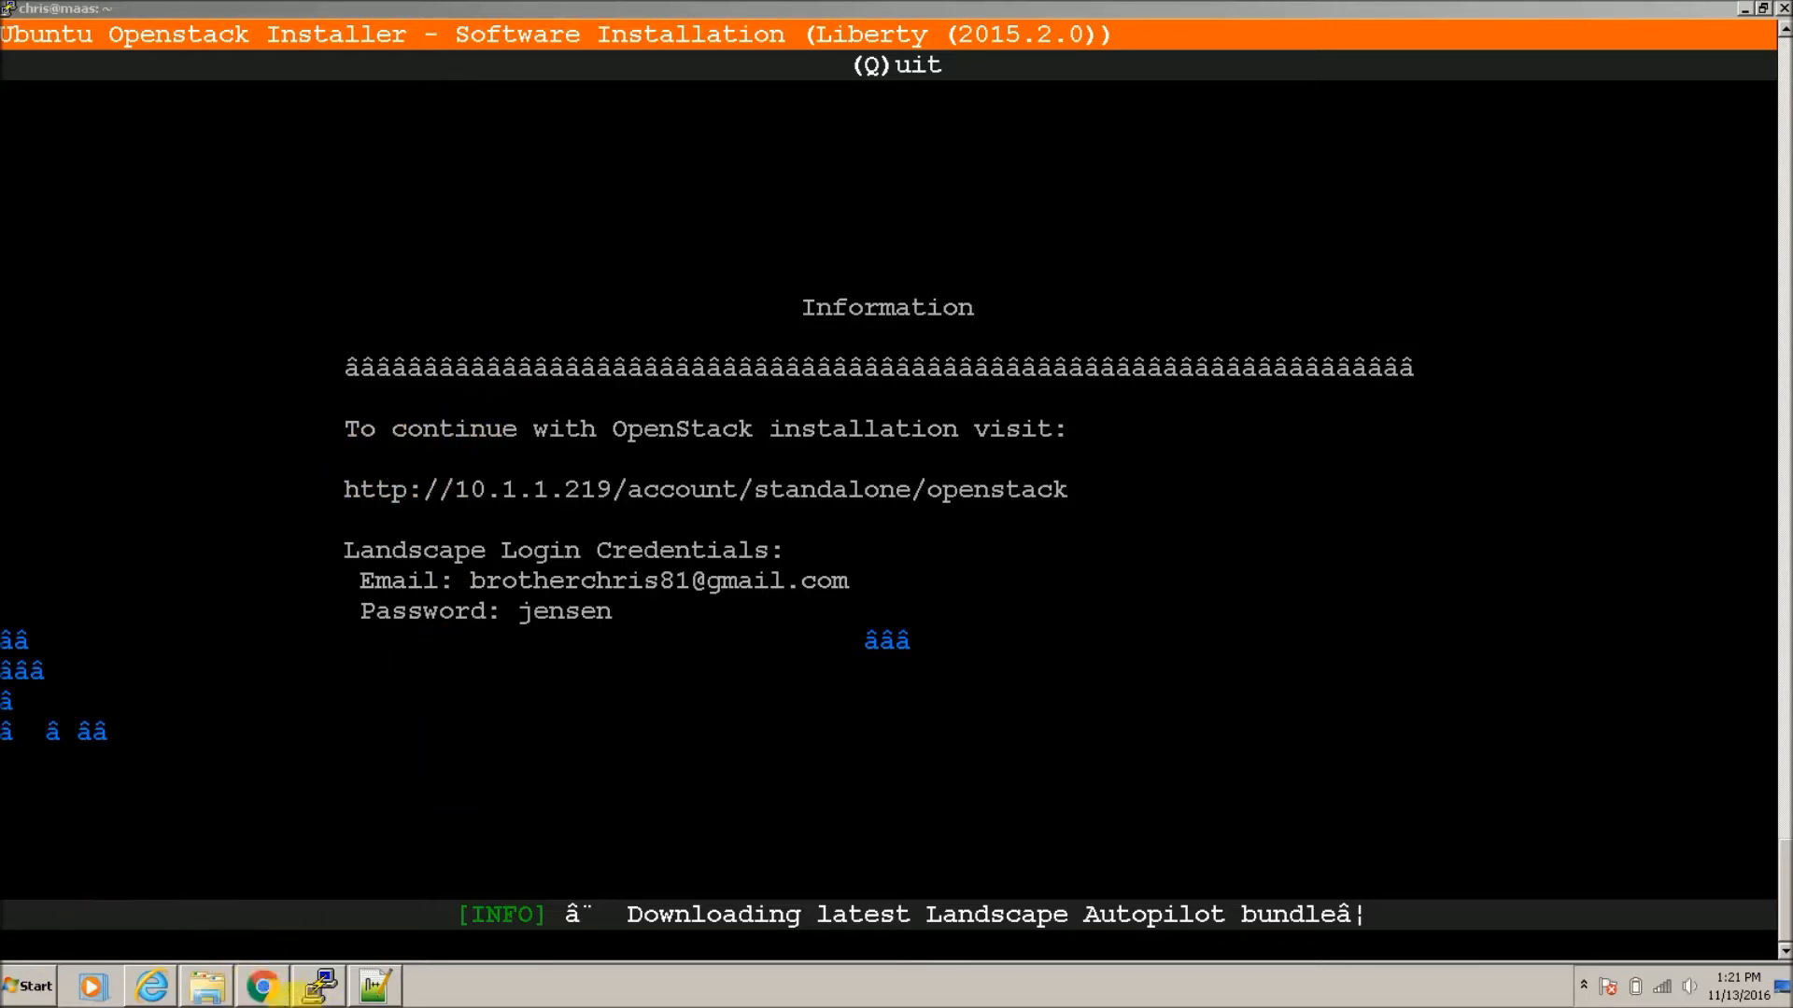
Step: Switch to the web browser showing the MAAS node list
{"action": "left_click", "coordinate": [261, 986]}
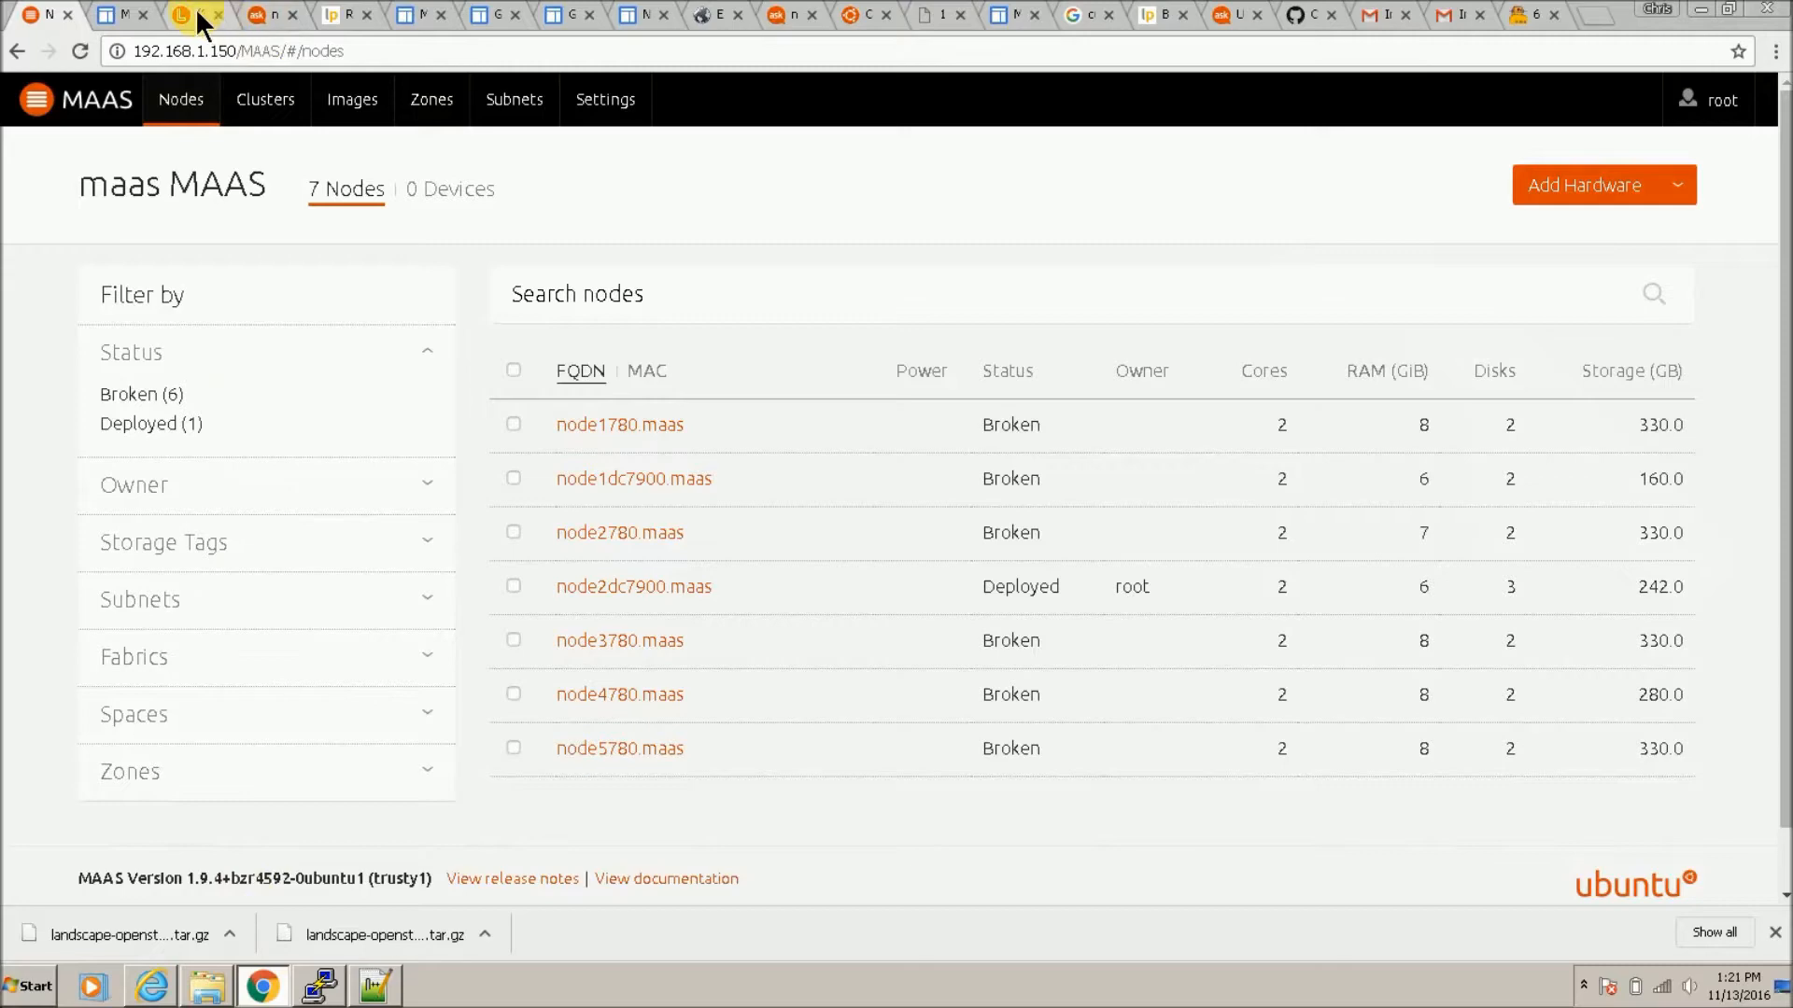
Step: Load the Landscape page at 10.1.1.219 instead of 10.1.1.213, proceeding past the certificate warning
{"action": "left_click", "coordinate": [198, 13]}
{"action": "left_click", "coordinate": [267, 53]}
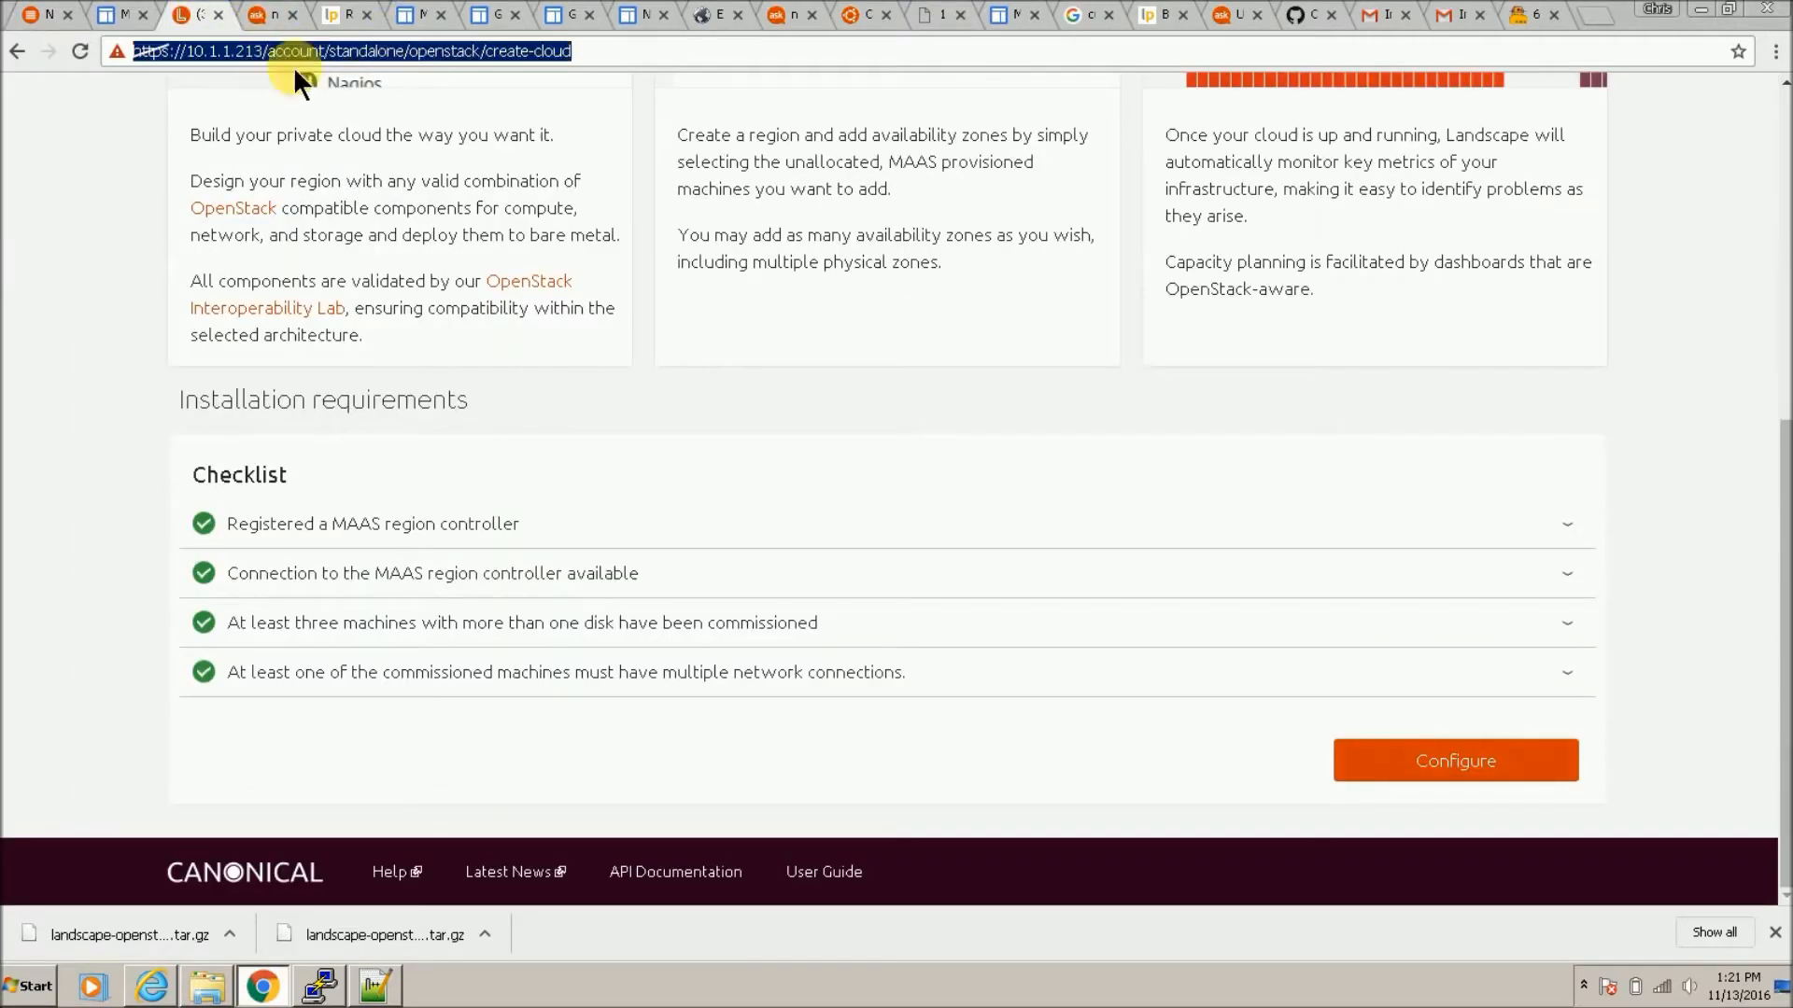
{"action": "left_click", "coordinate": [265, 15]}
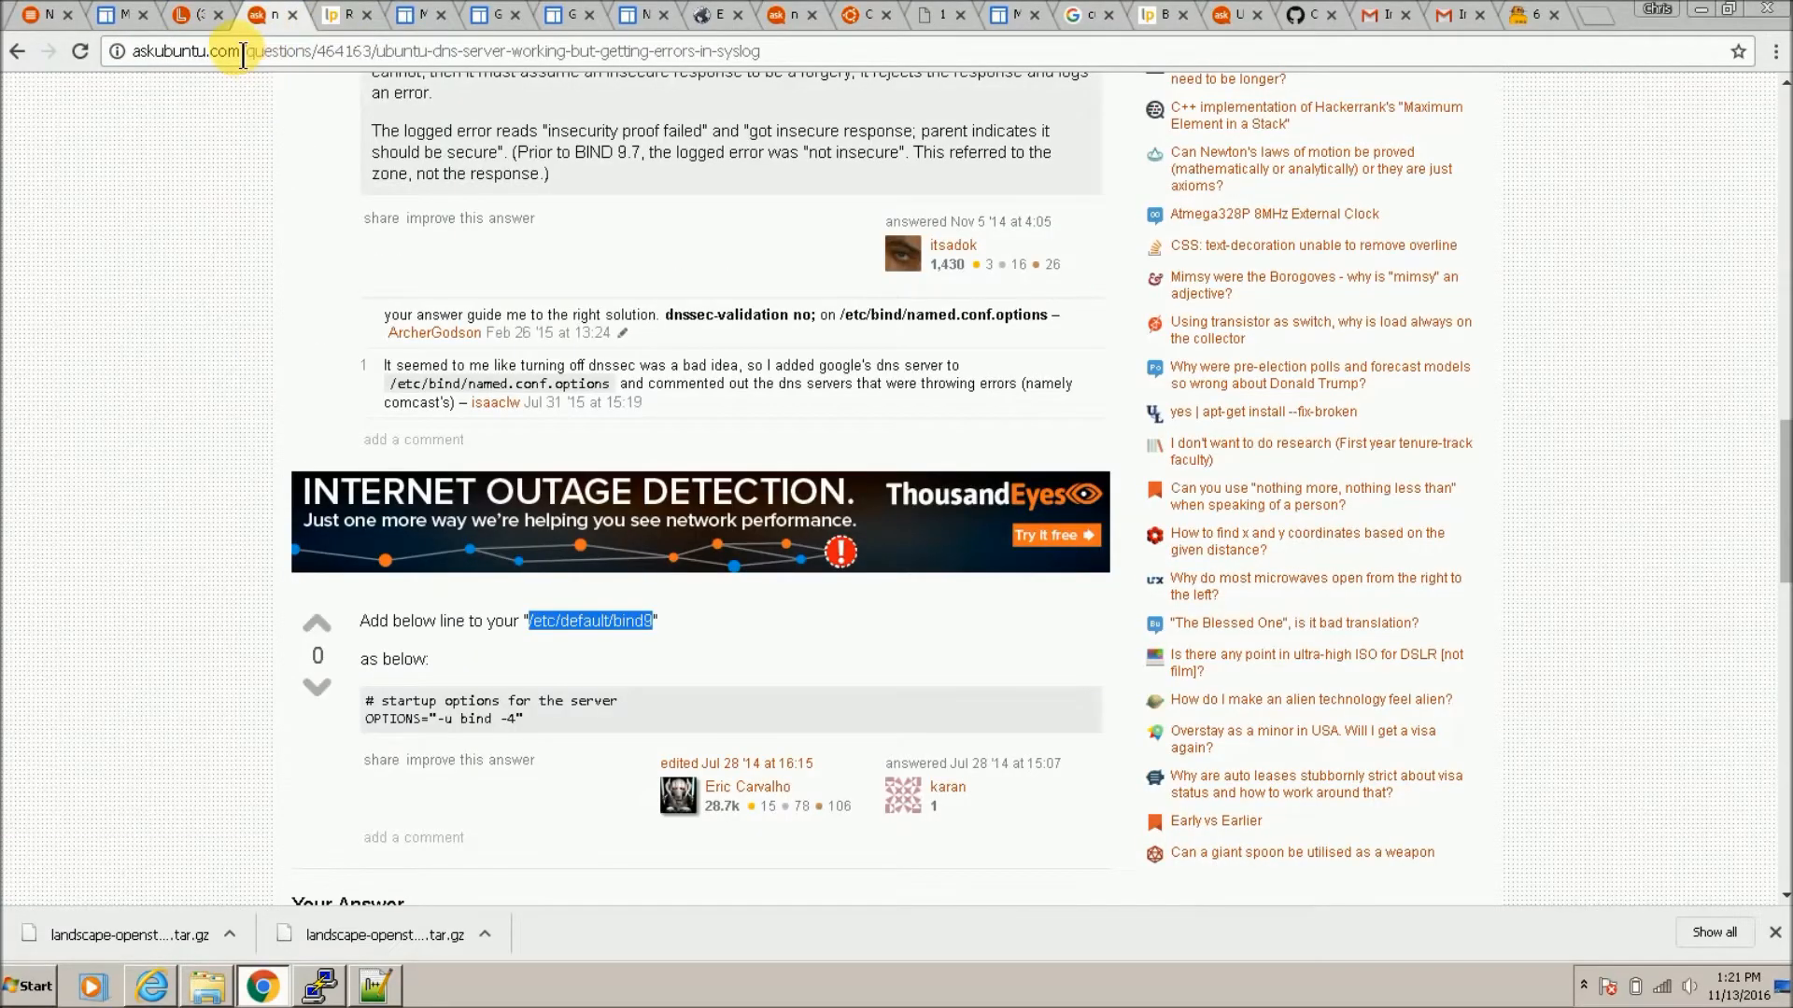
{"action": "left_click", "coordinate": [199, 15]}
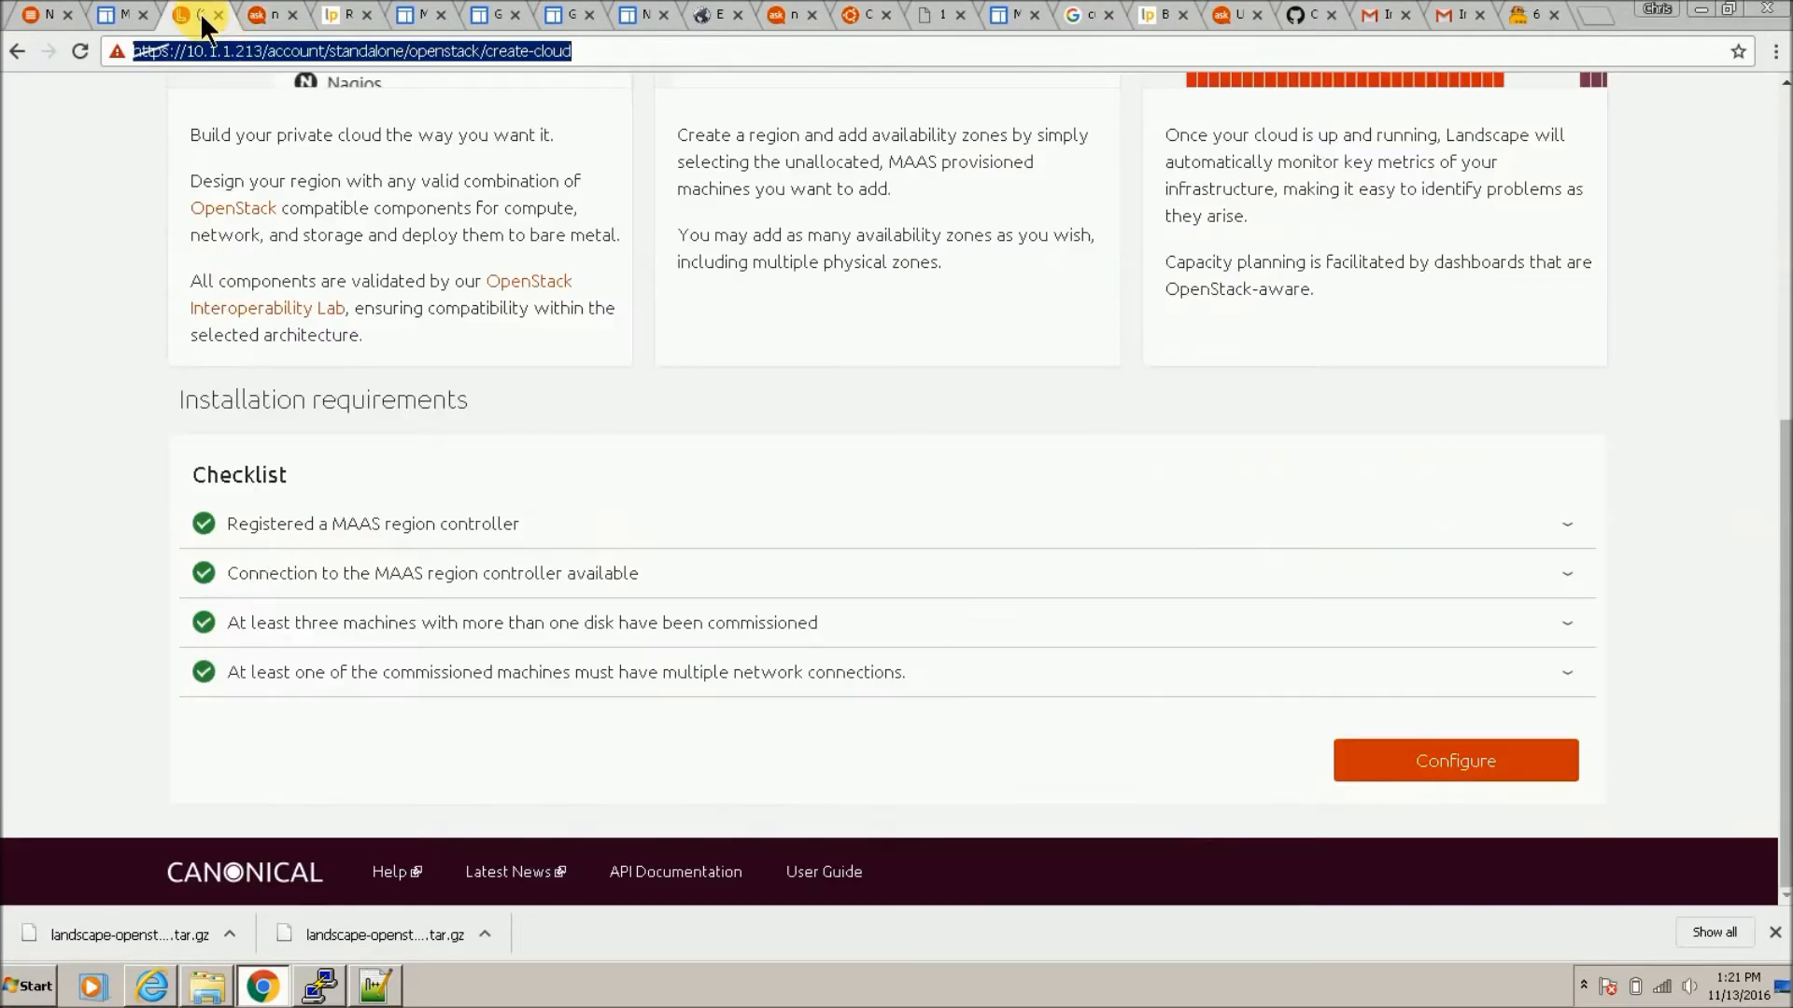
{"action": "left_click", "coordinate": [266, 48]}
{"action": "key", "text": "BackSpace"}
{"action": "type", "text": "9"}
{"action": "key", "text": "Return"}
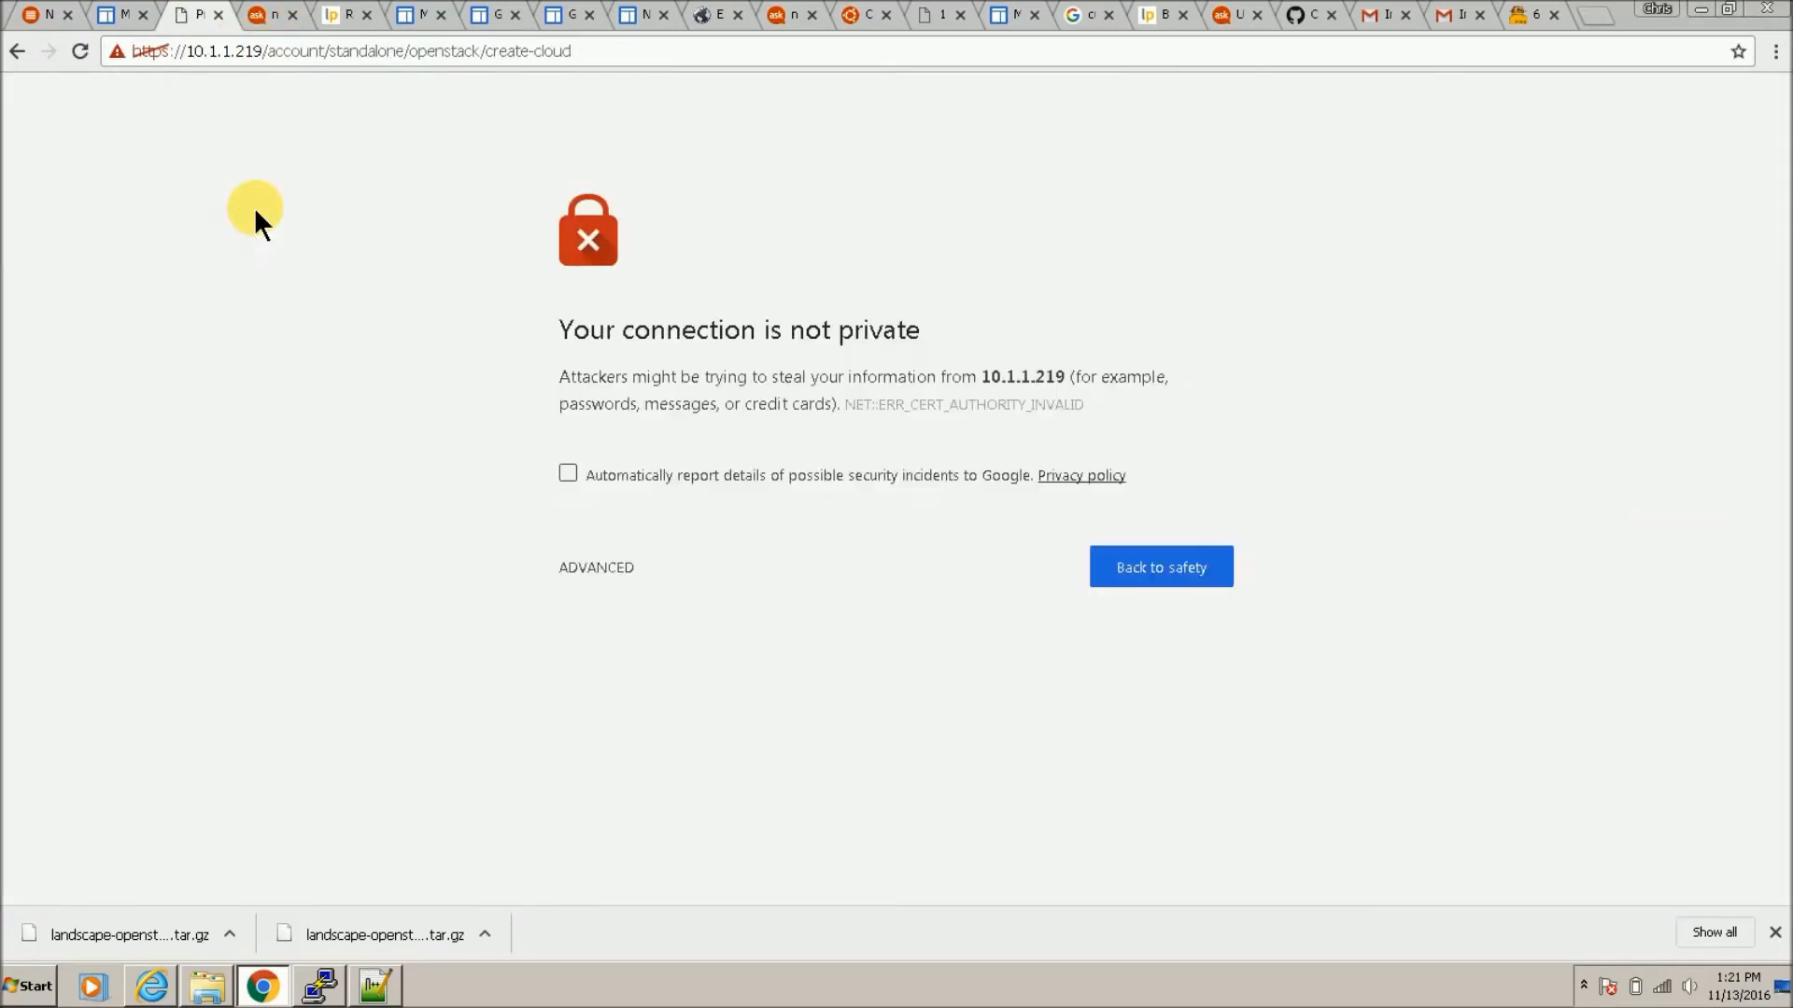
{"action": "left_click", "coordinate": [594, 568]}
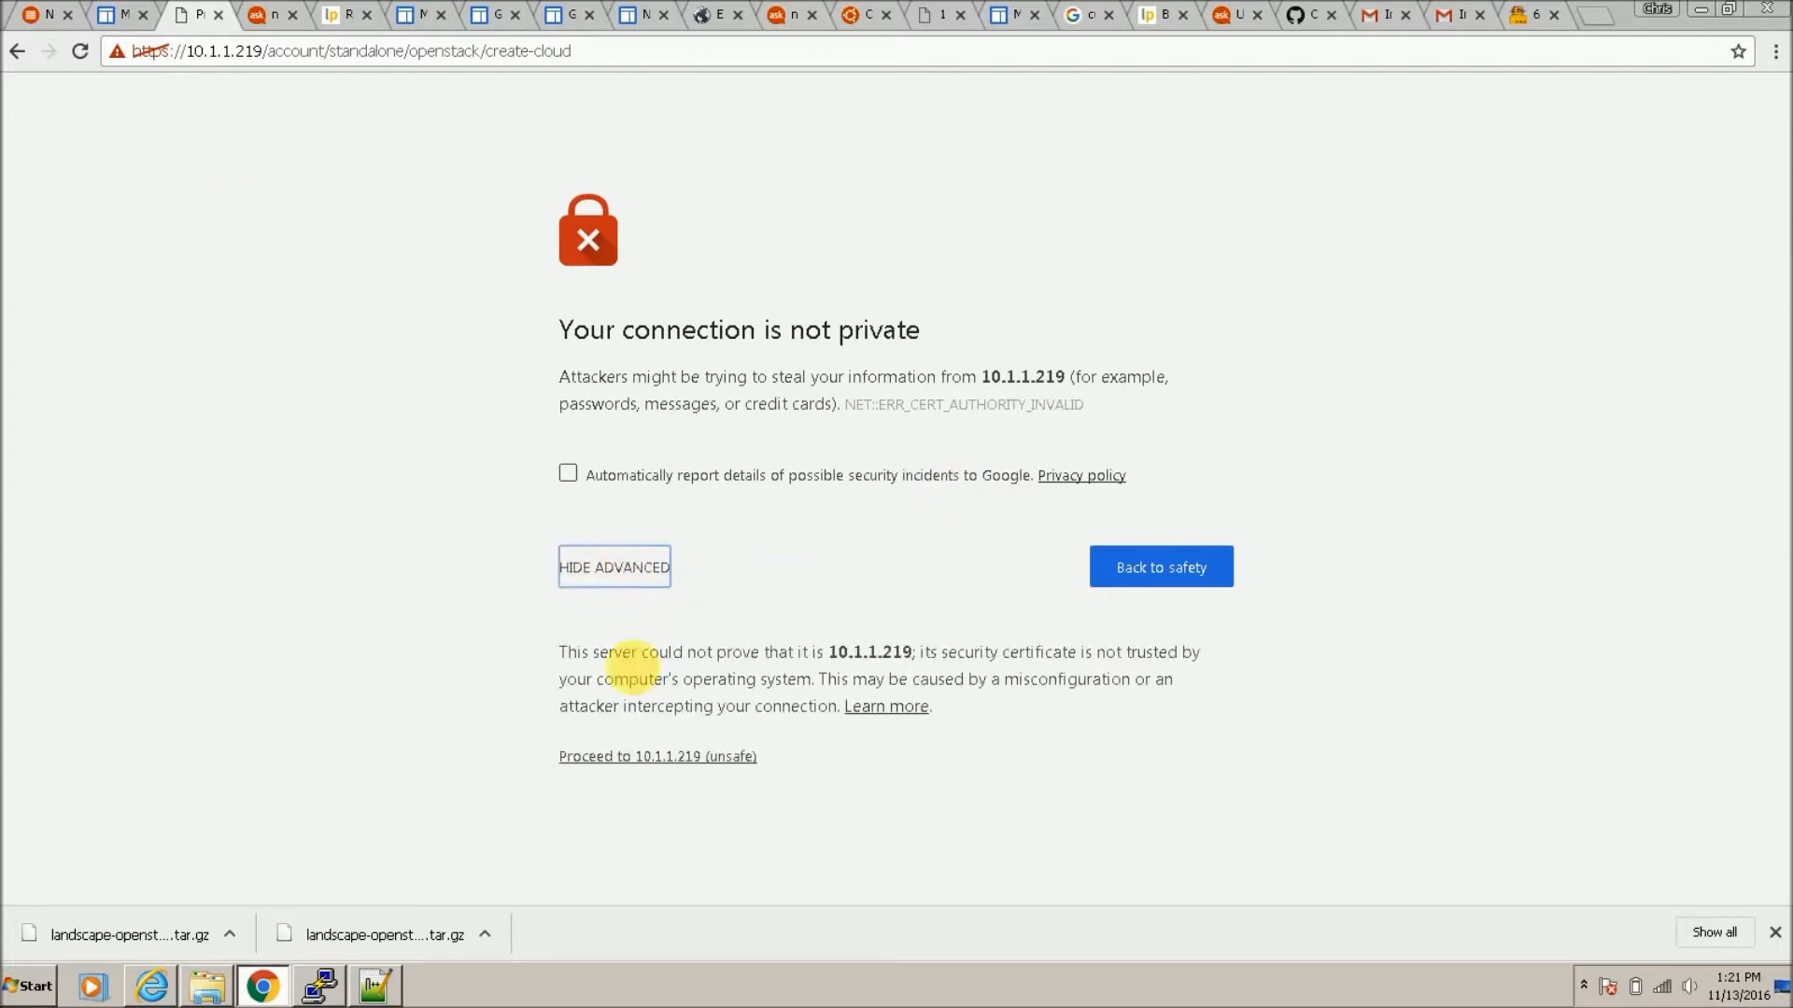
{"action": "left_click", "coordinate": [651, 761]}
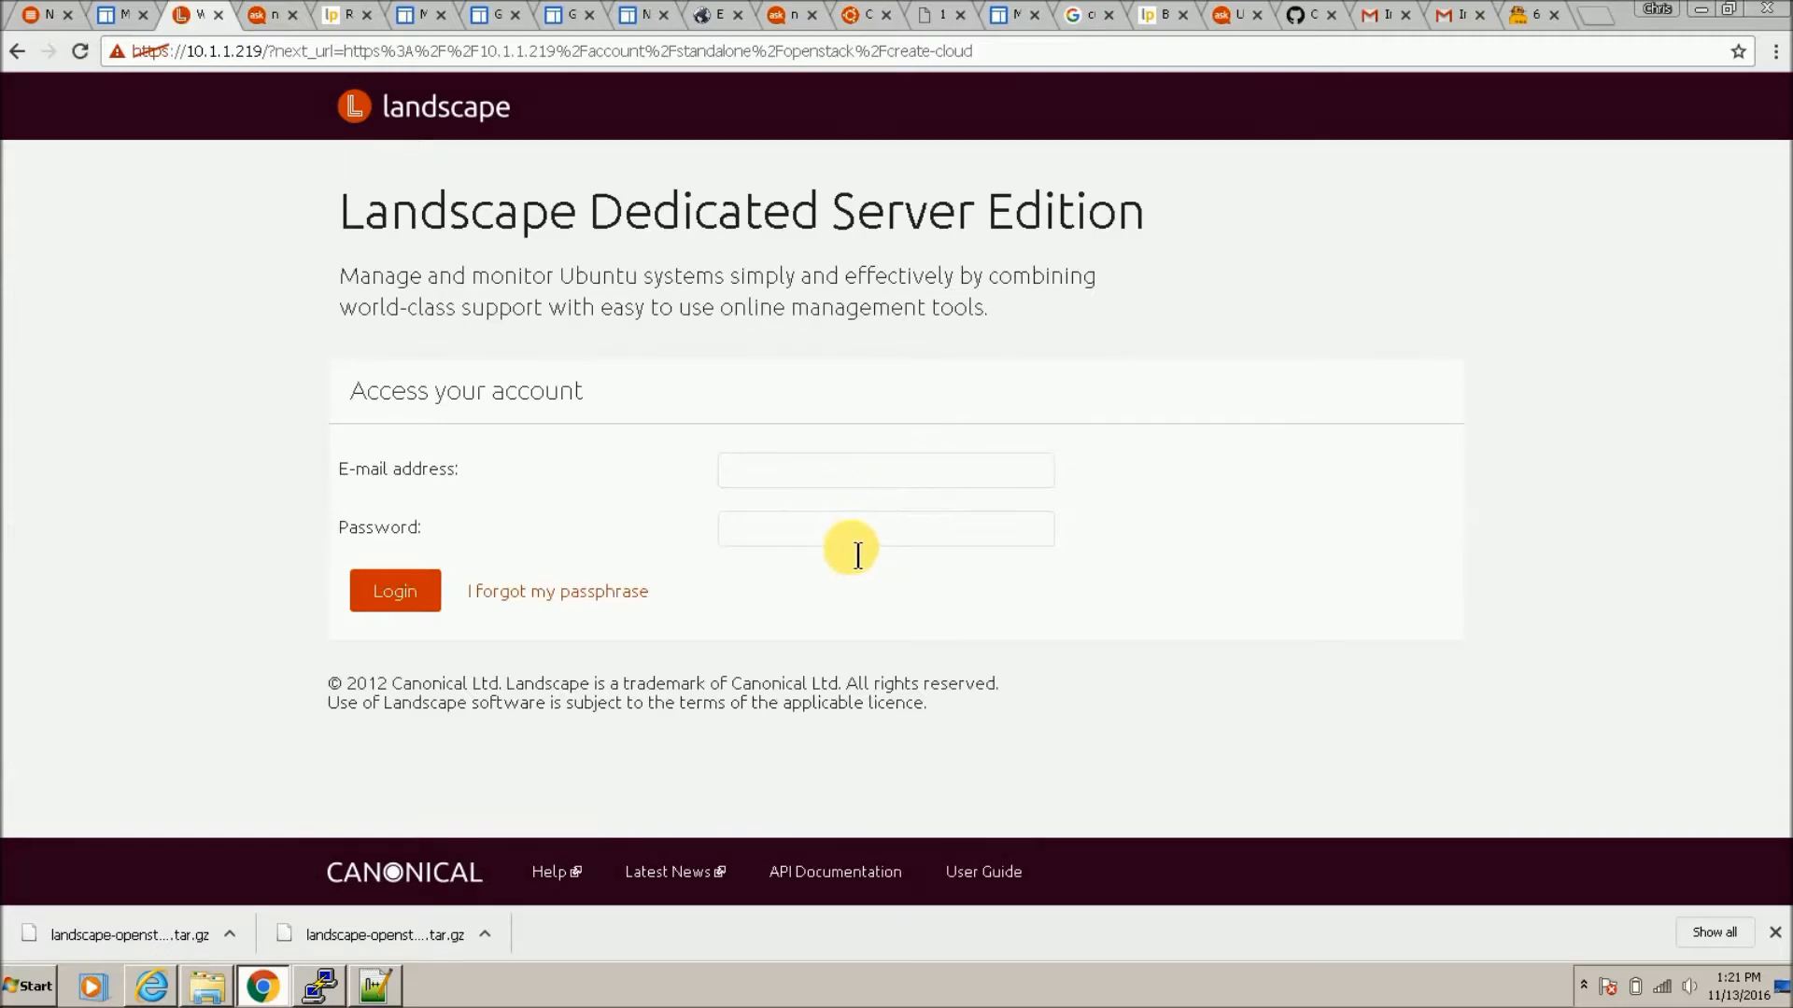
Step: Log in to Landscape with the account e-mail and password, review the checklist, then view MAAS nodes
{"action": "left_click", "coordinate": [852, 472]}
{"action": "type", "text": "b"}
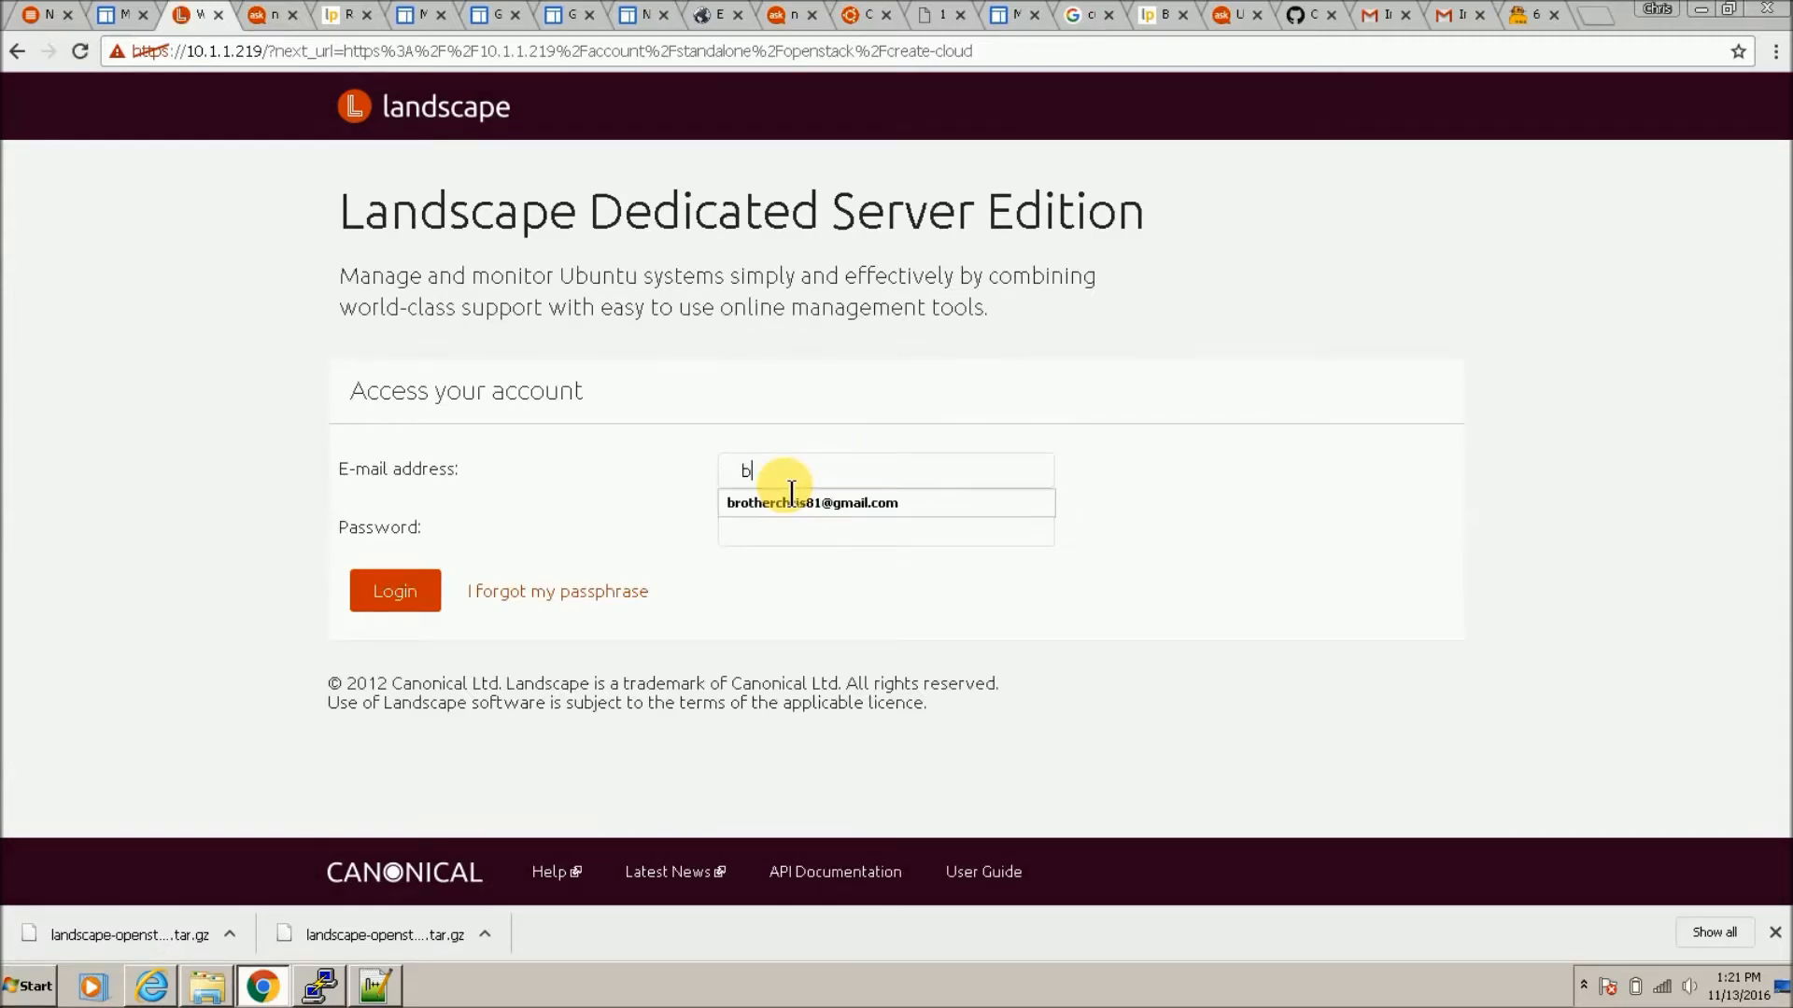
{"action": "left_click", "coordinate": [752, 514]}
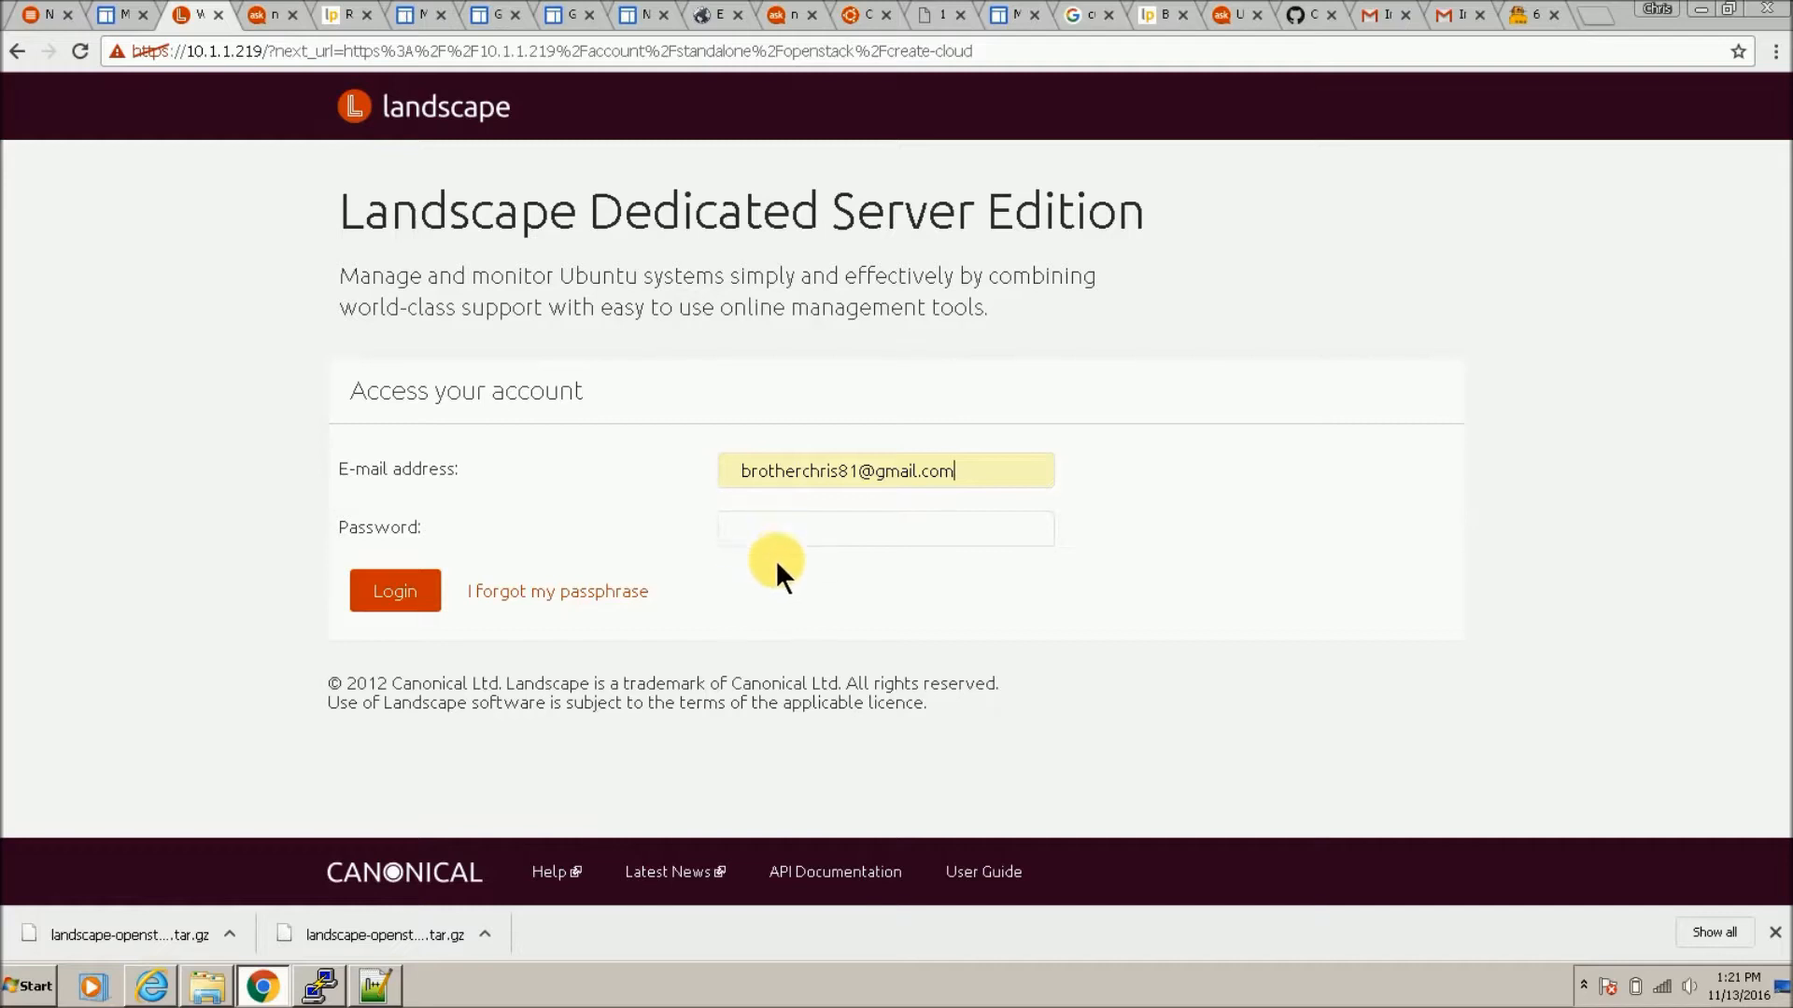
{"action": "left_click", "coordinate": [804, 532]}
{"action": "type", "text": "••••••"}
{"action": "key", "text": "Return"}
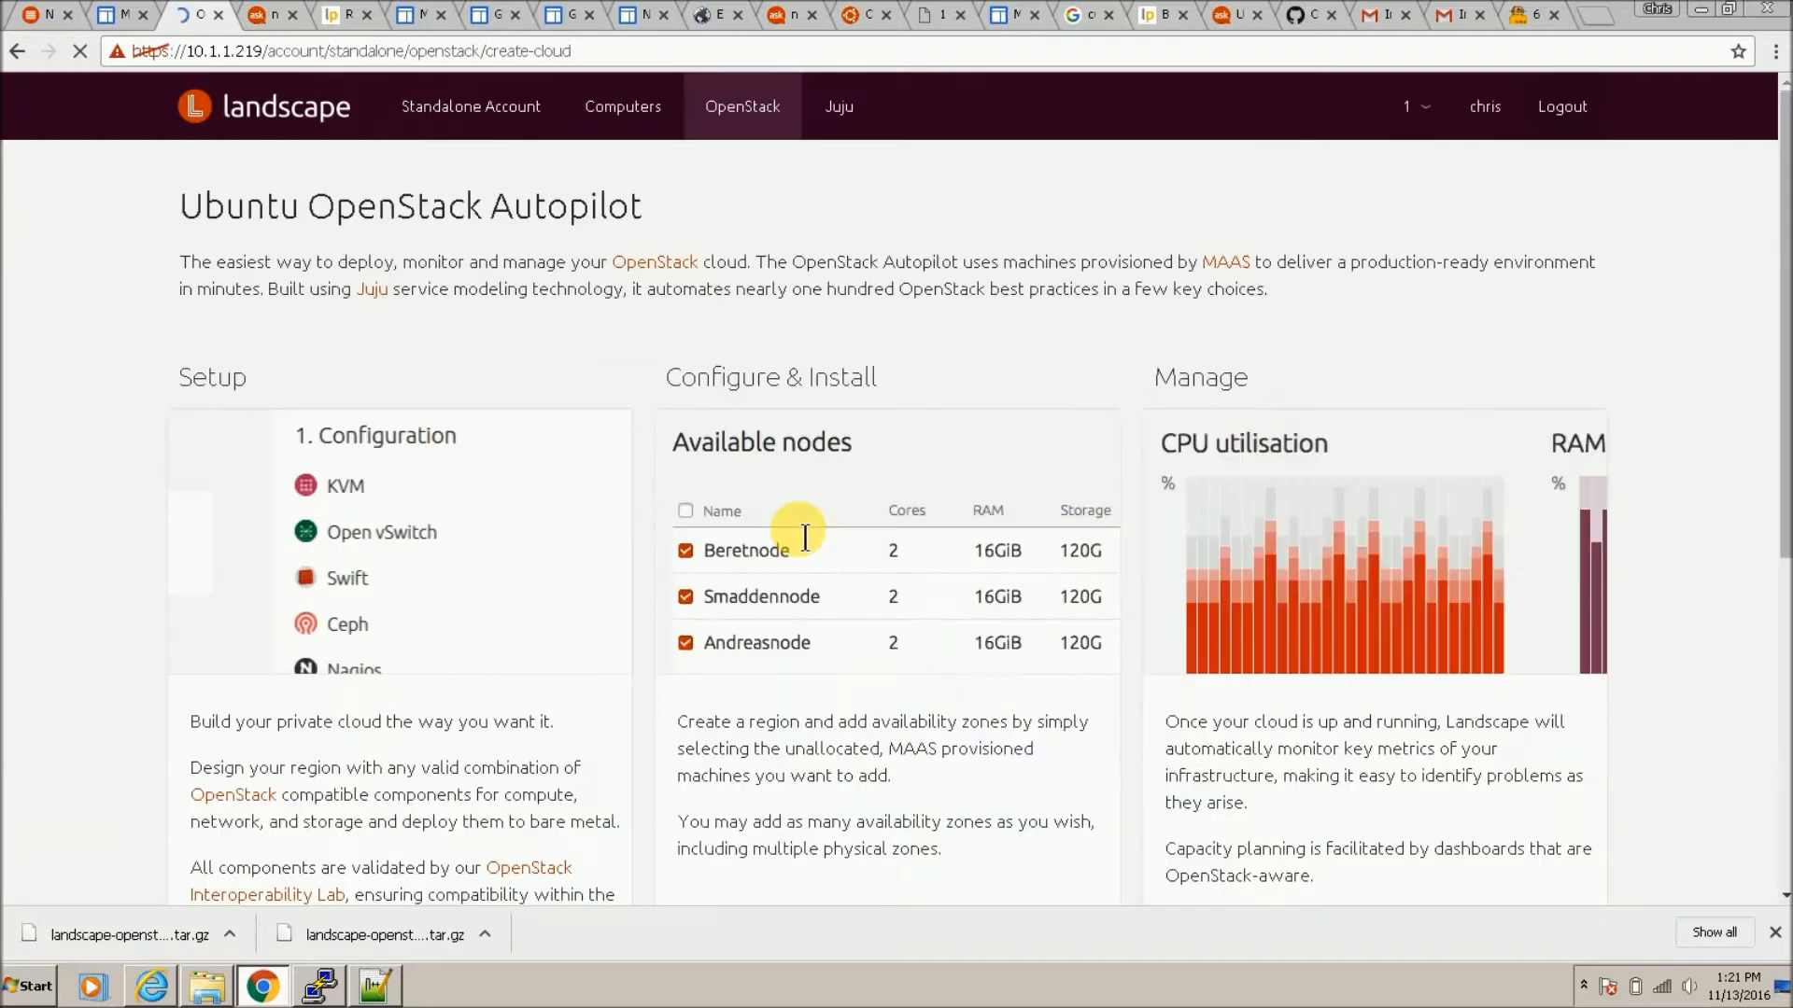
{"action": "scroll", "coordinate": [800, 520], "scroll_direction": "down", "scroll_amount": 6}
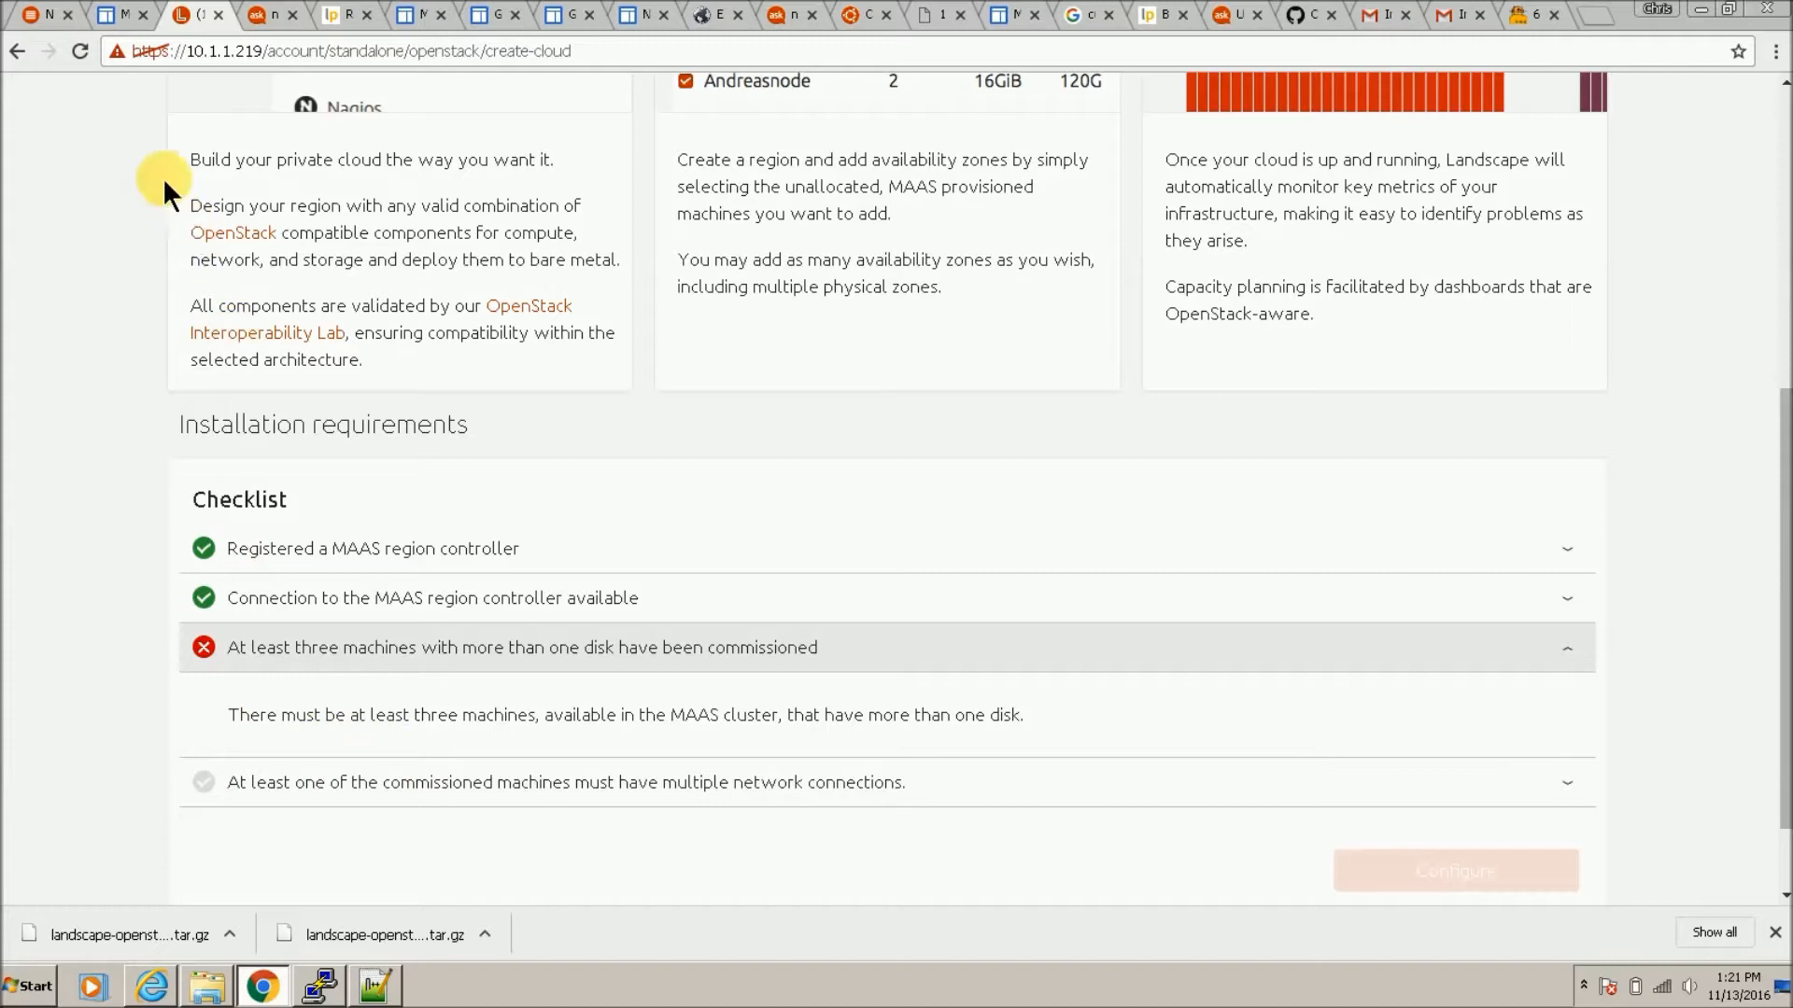
{"action": "left_click", "coordinate": [41, 15]}
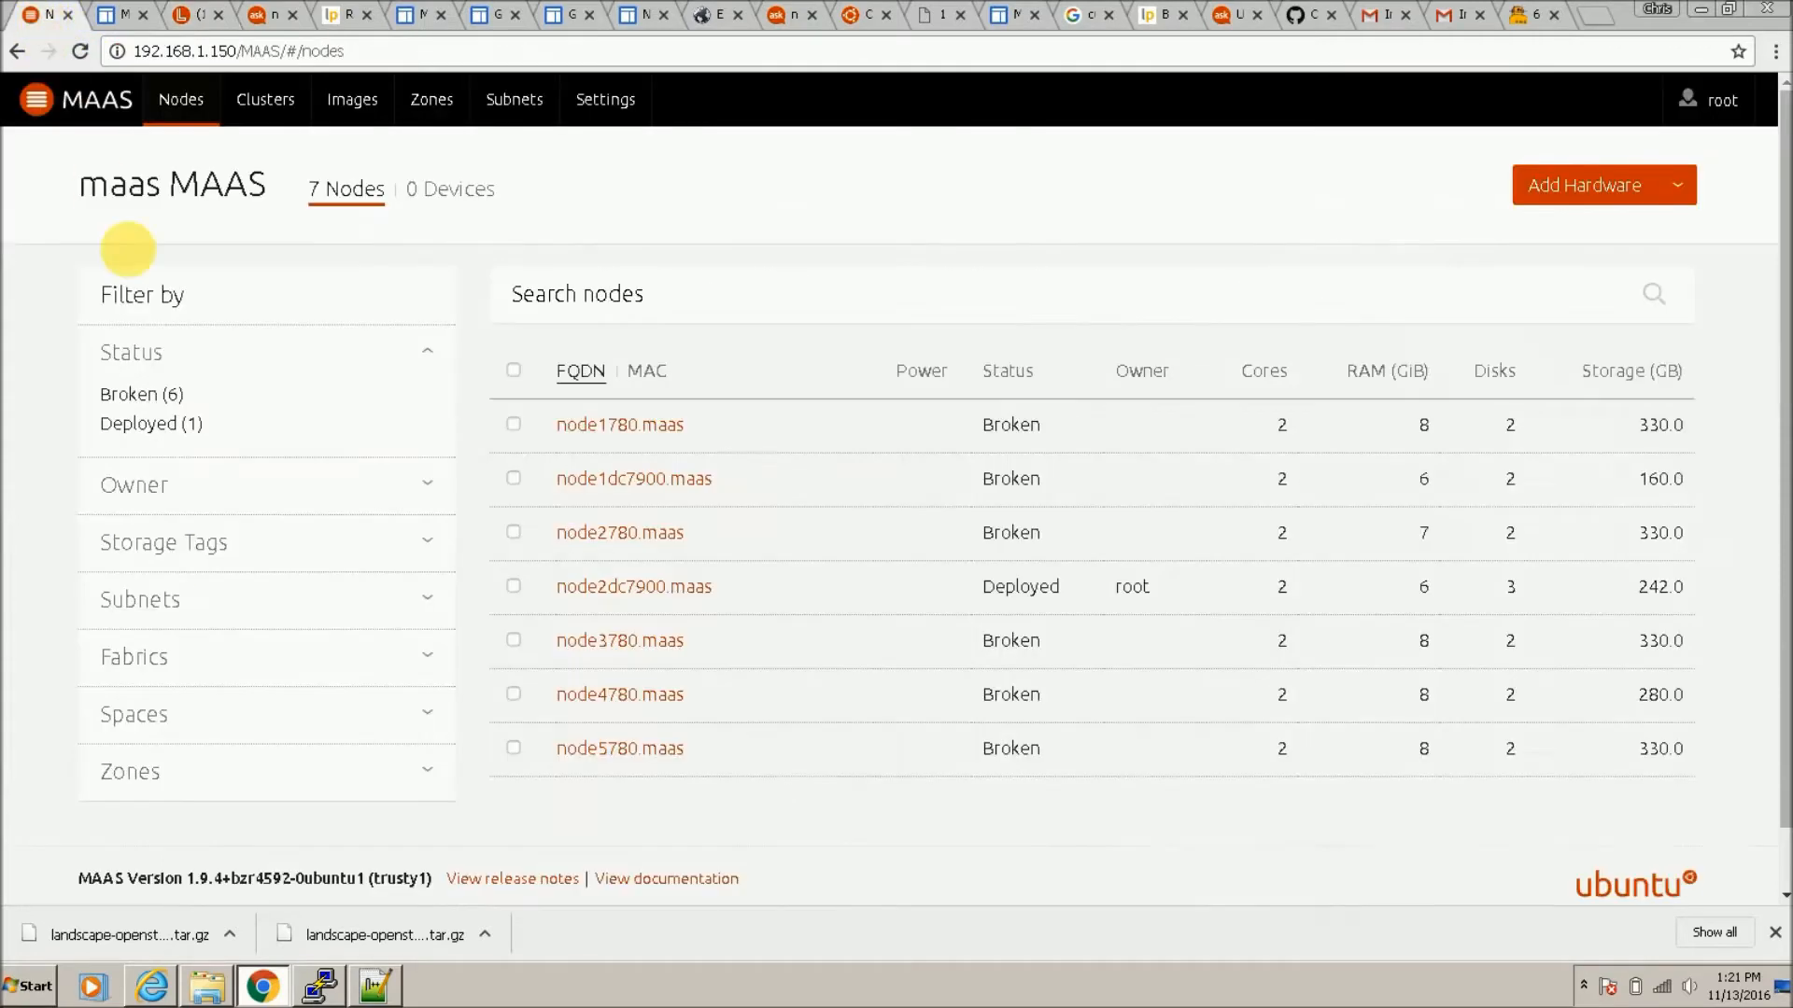
Step: Mark all nodes except deployed node2dc7900 fixed in MAAS, then return to Landscape
{"action": "left_click", "coordinate": [514, 371]}
{"action": "left_click", "coordinate": [514, 587]}
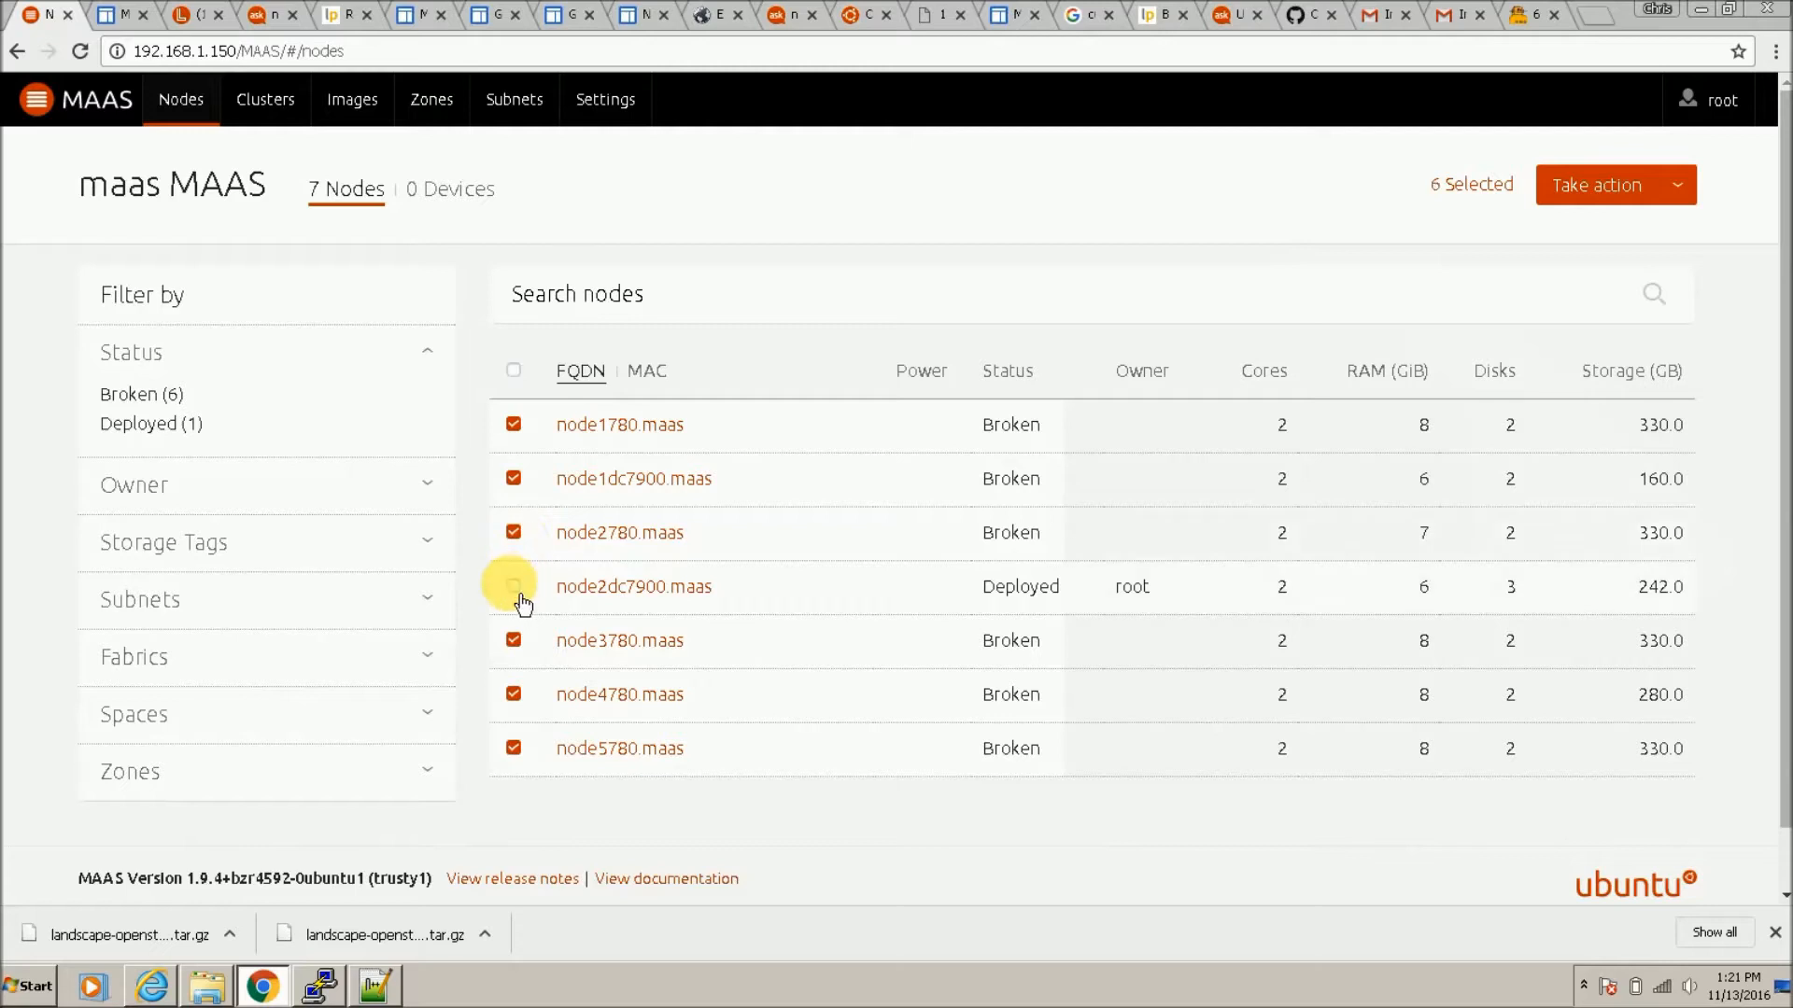
{"action": "left_click", "coordinate": [1684, 194]}
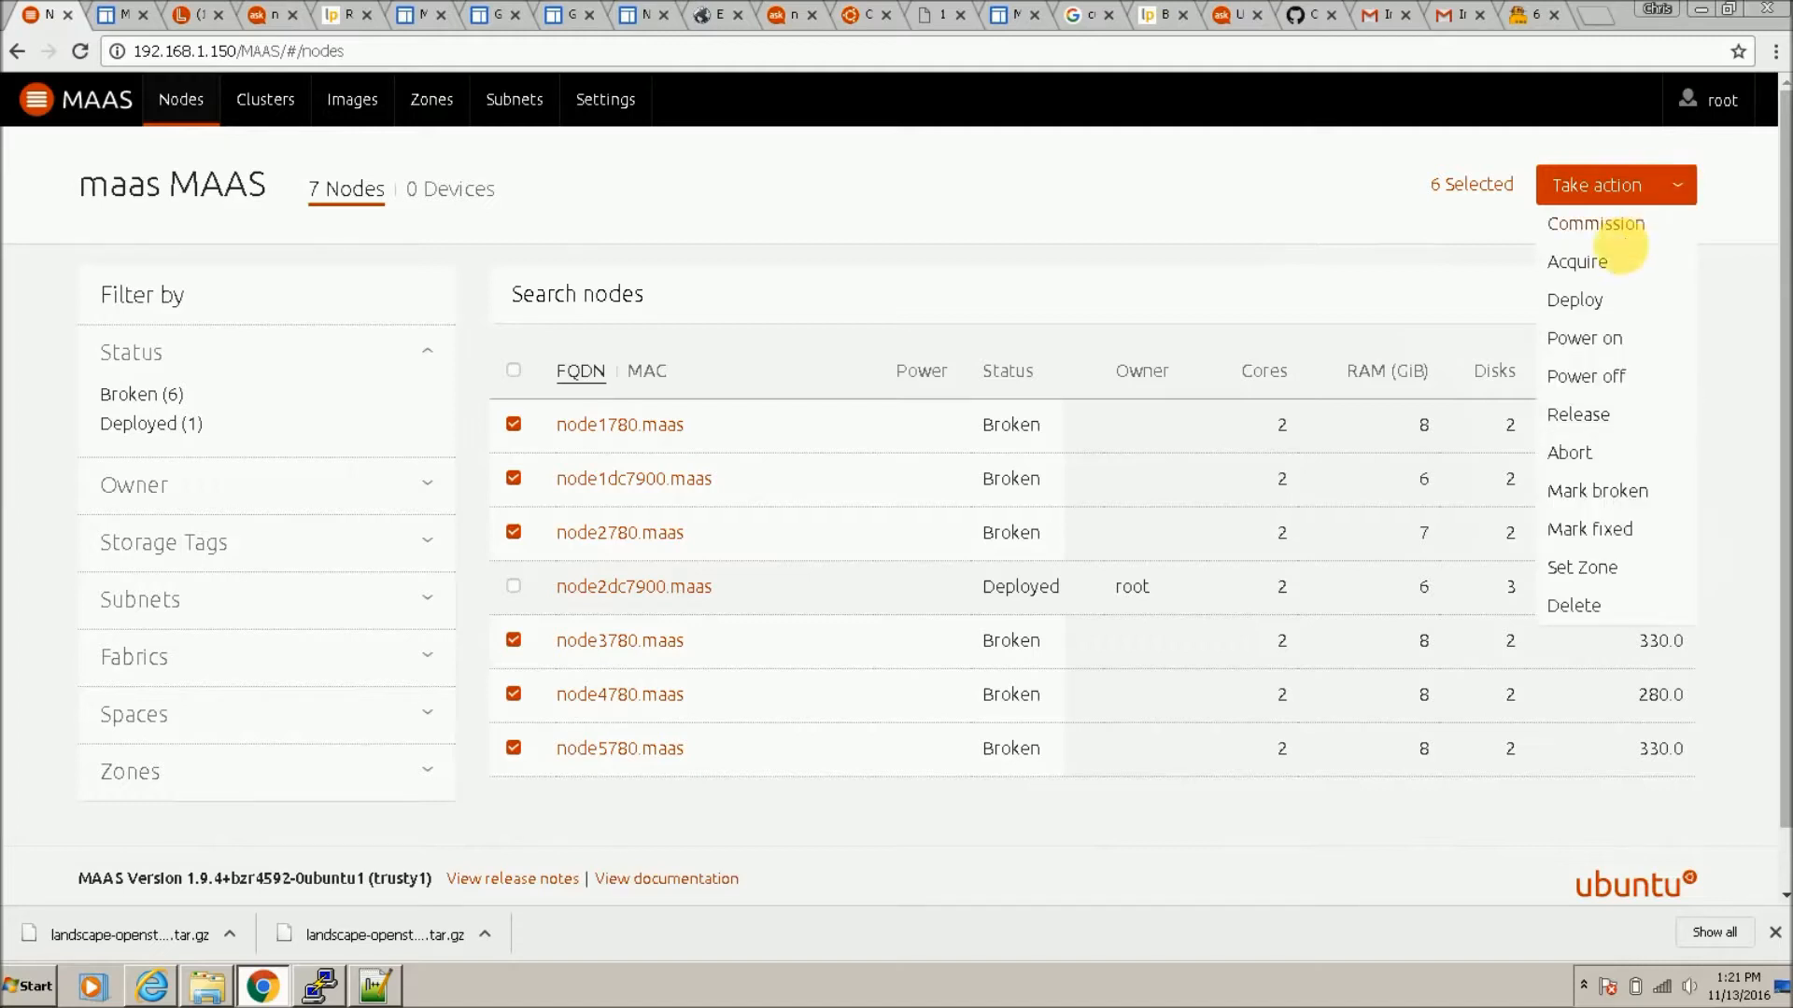
{"action": "left_click", "coordinate": [1609, 533]}
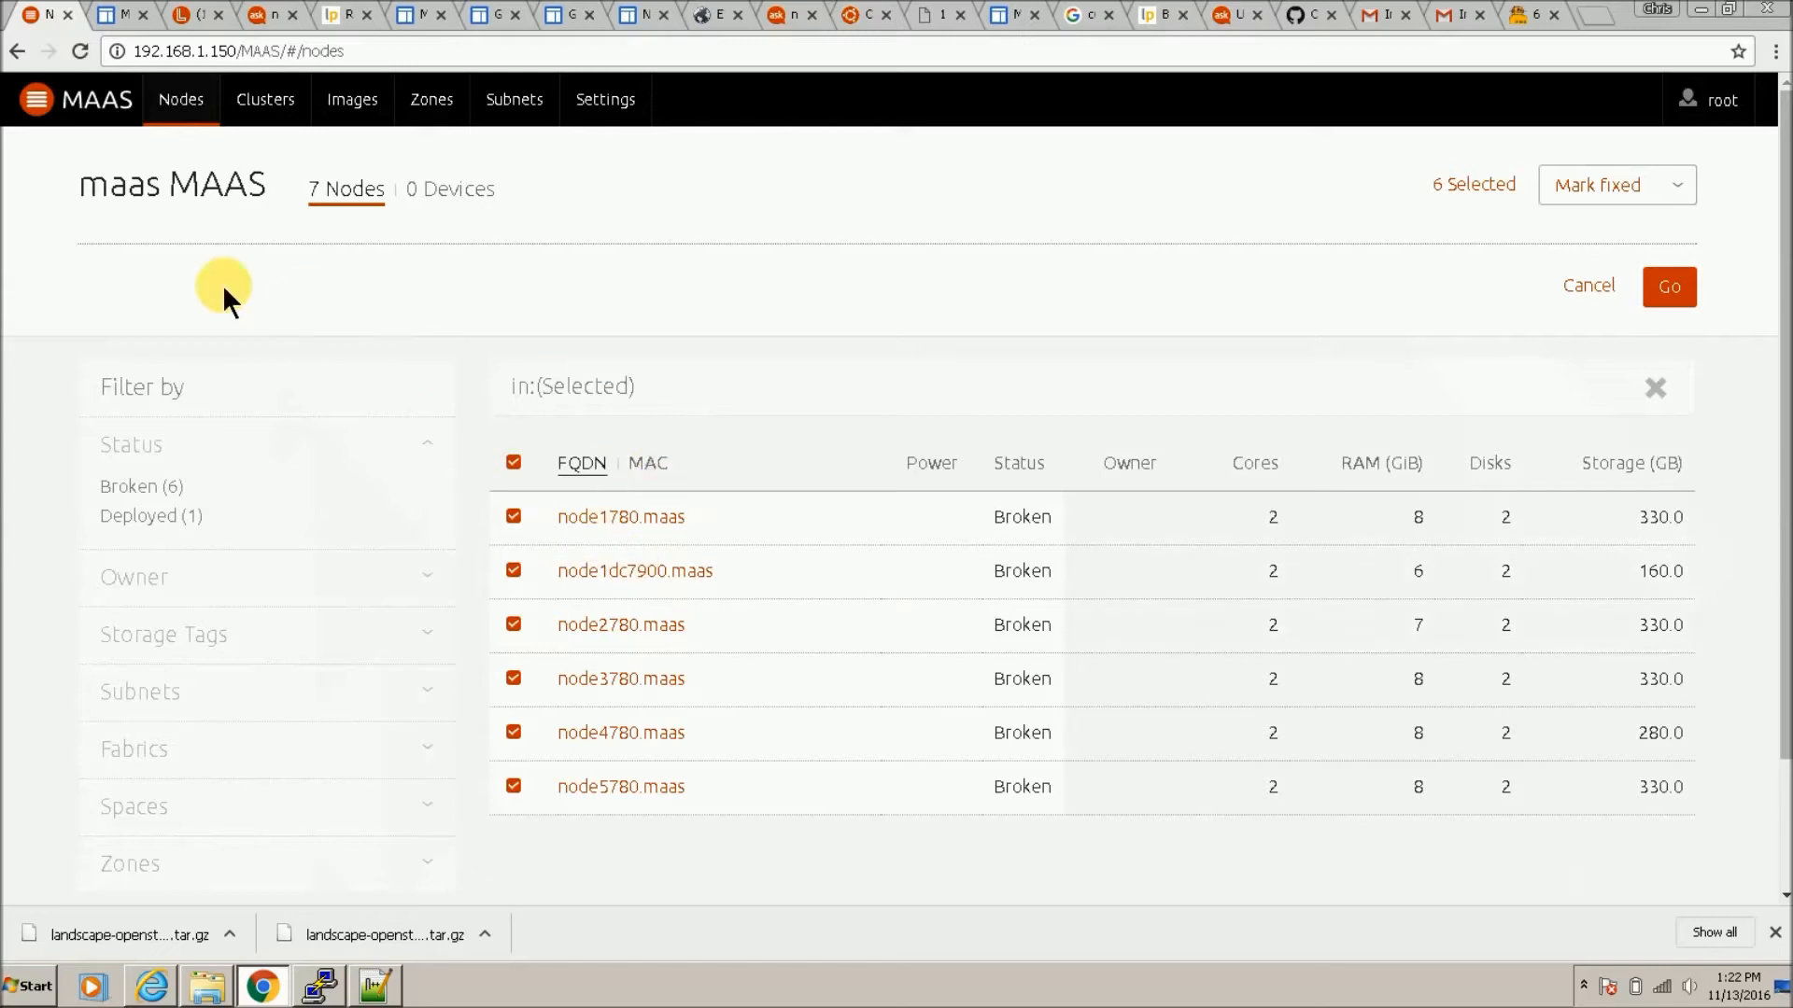
{"action": "left_click", "coordinate": [1669, 287]}
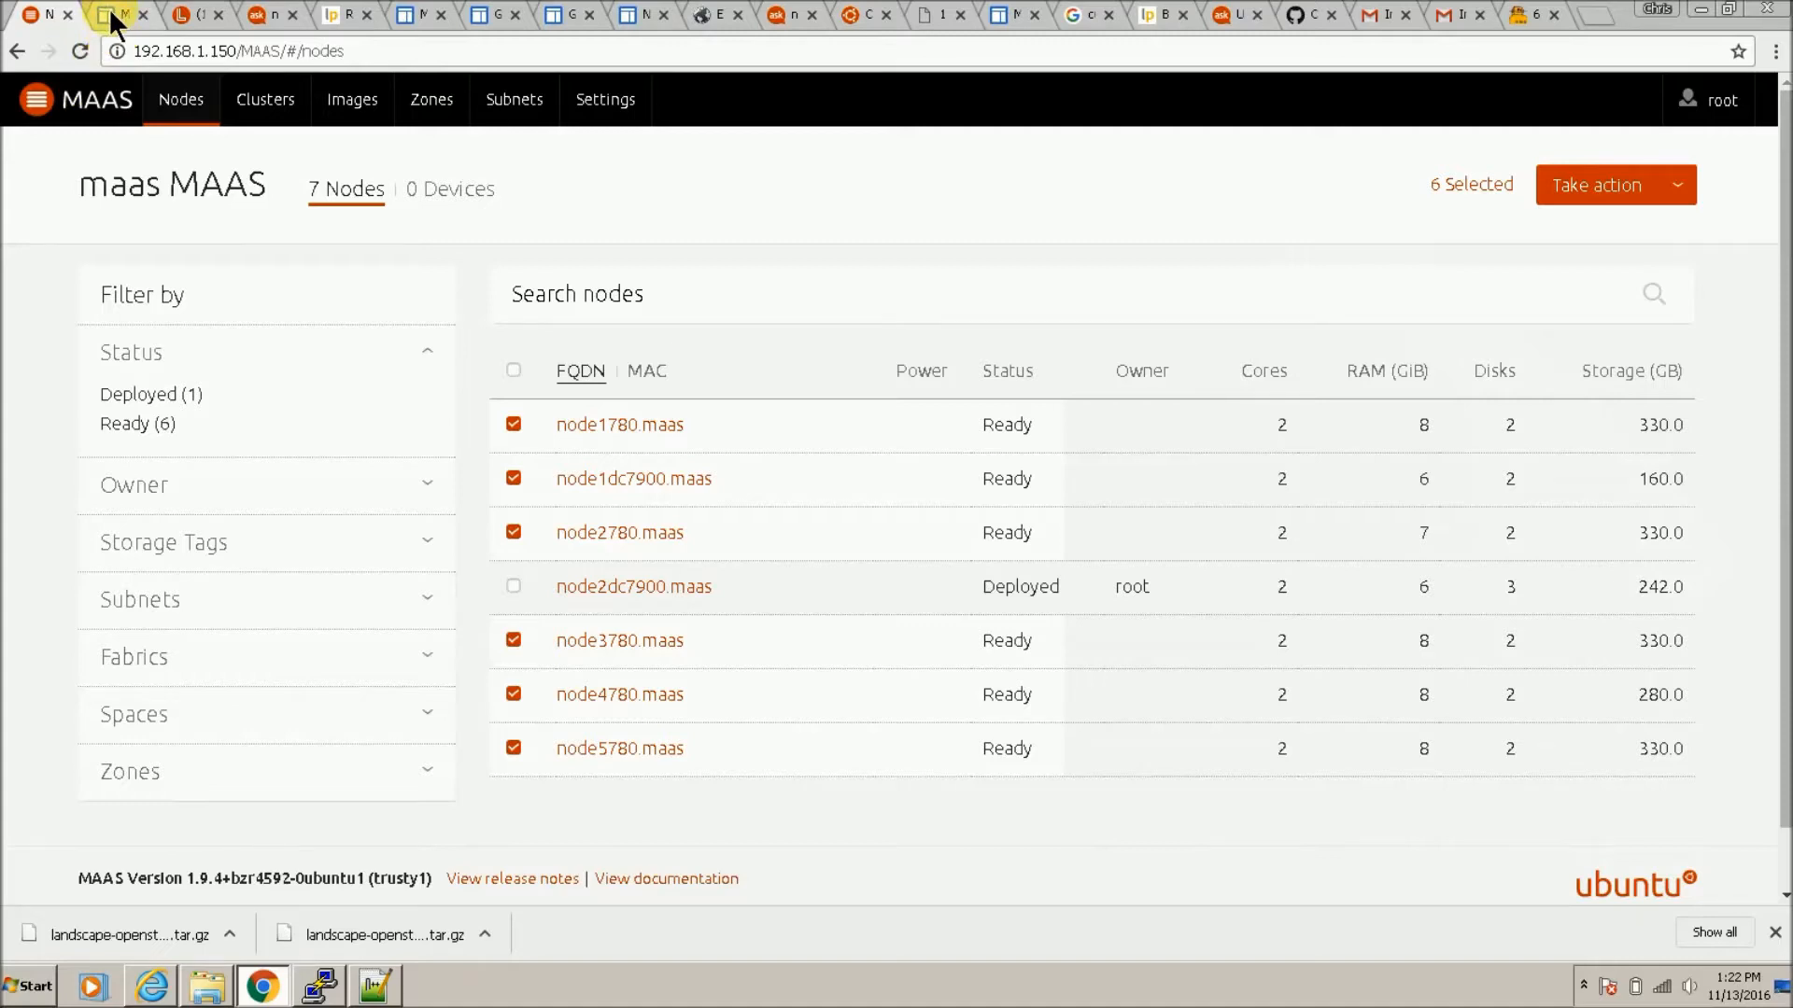
{"action": "left_click", "coordinate": [196, 15]}
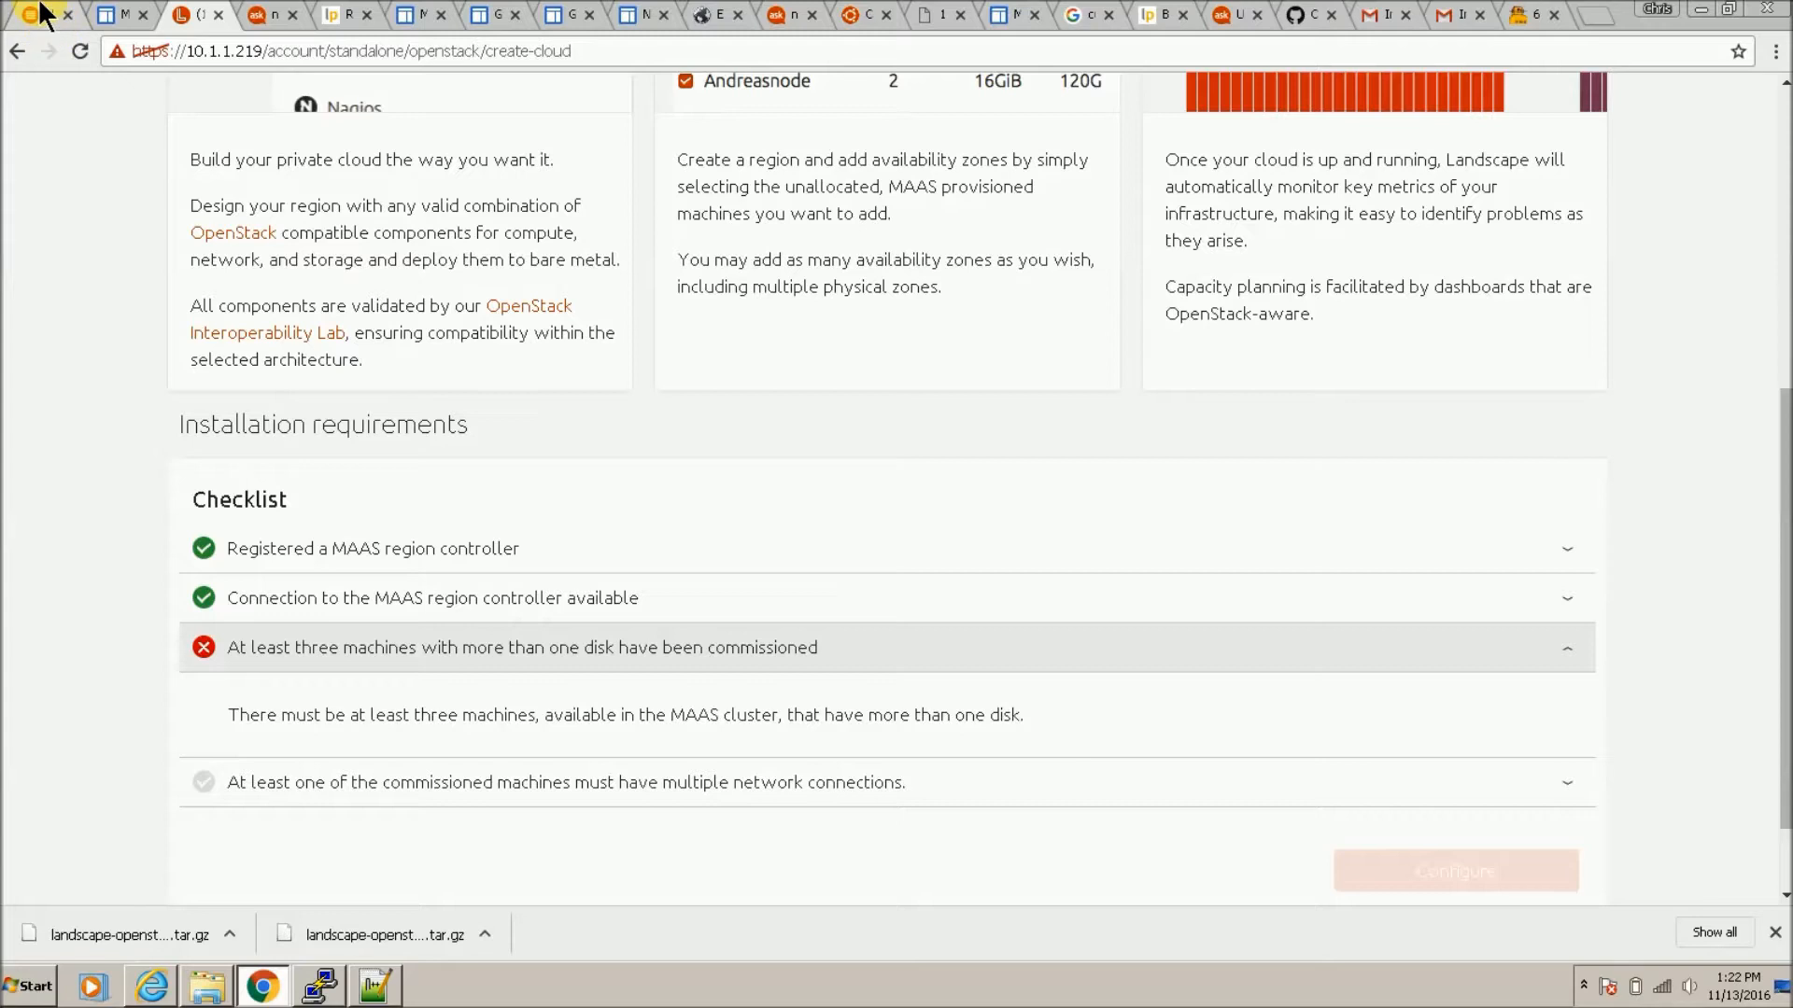
Step: Quit the OpenStack installer and print /var/log/syslog to confirm the nodes went BROKEN to READY
{"action": "left_click", "coordinate": [334, 982]}
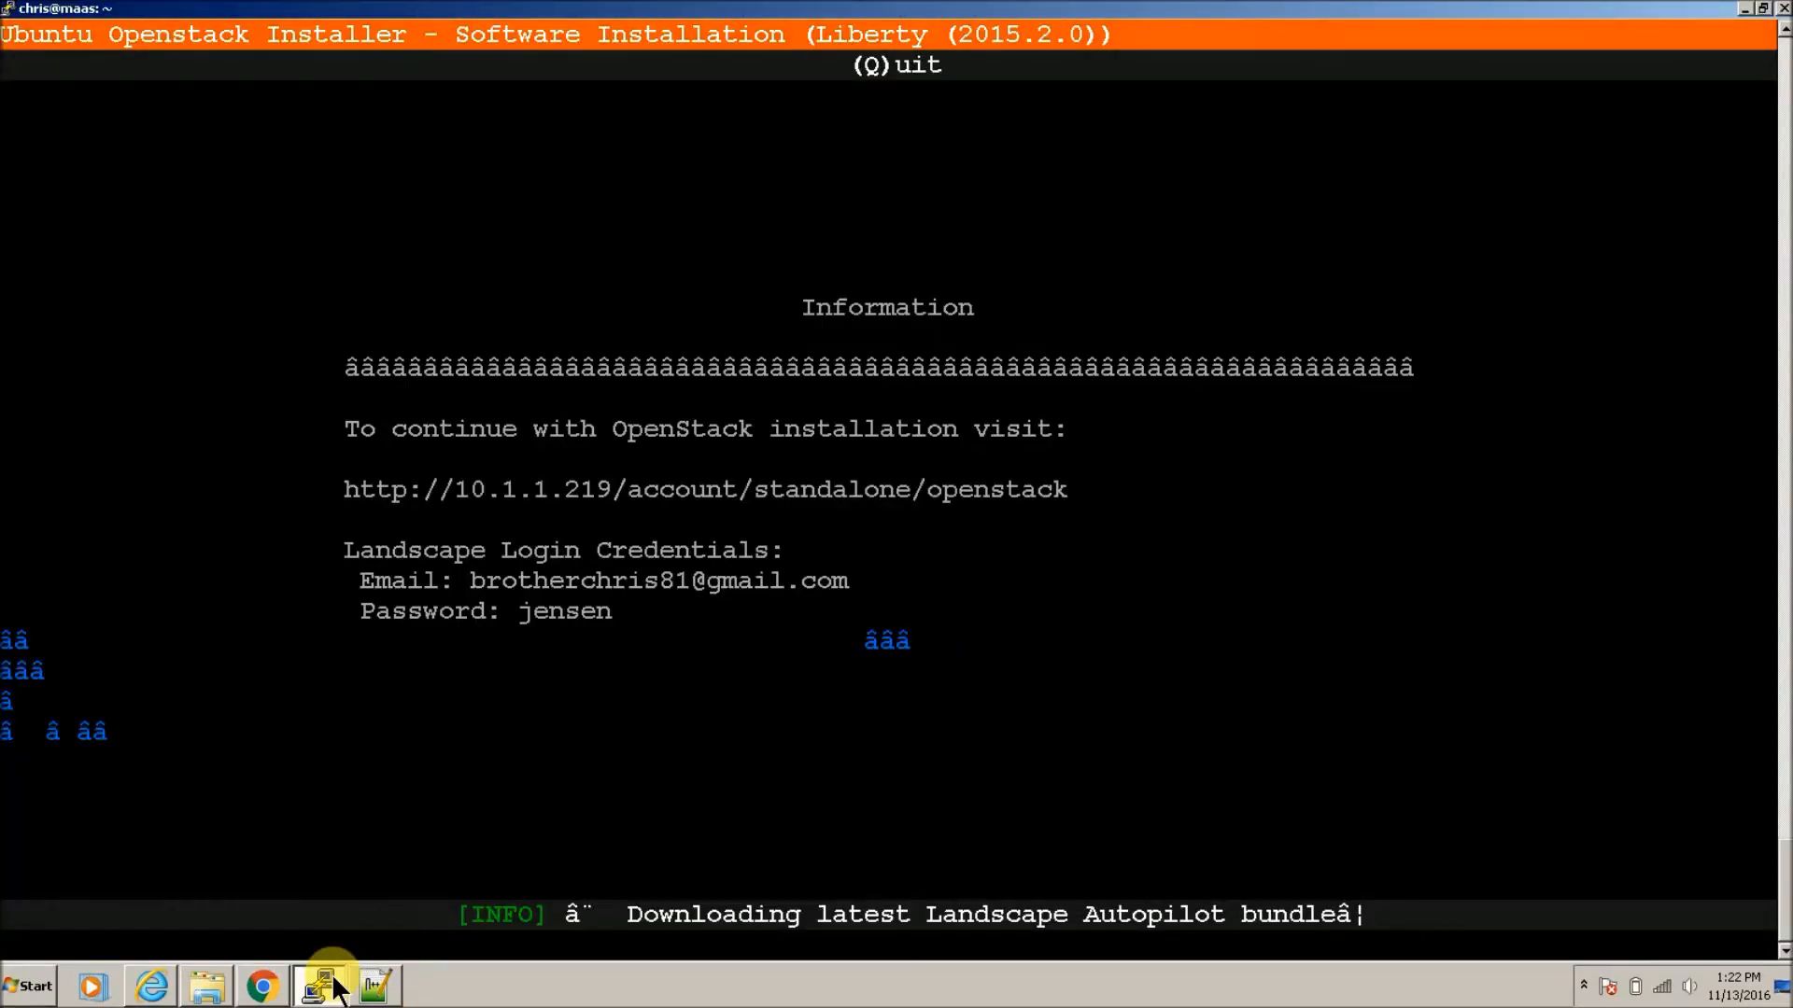
{"action": "key", "text": "q"}
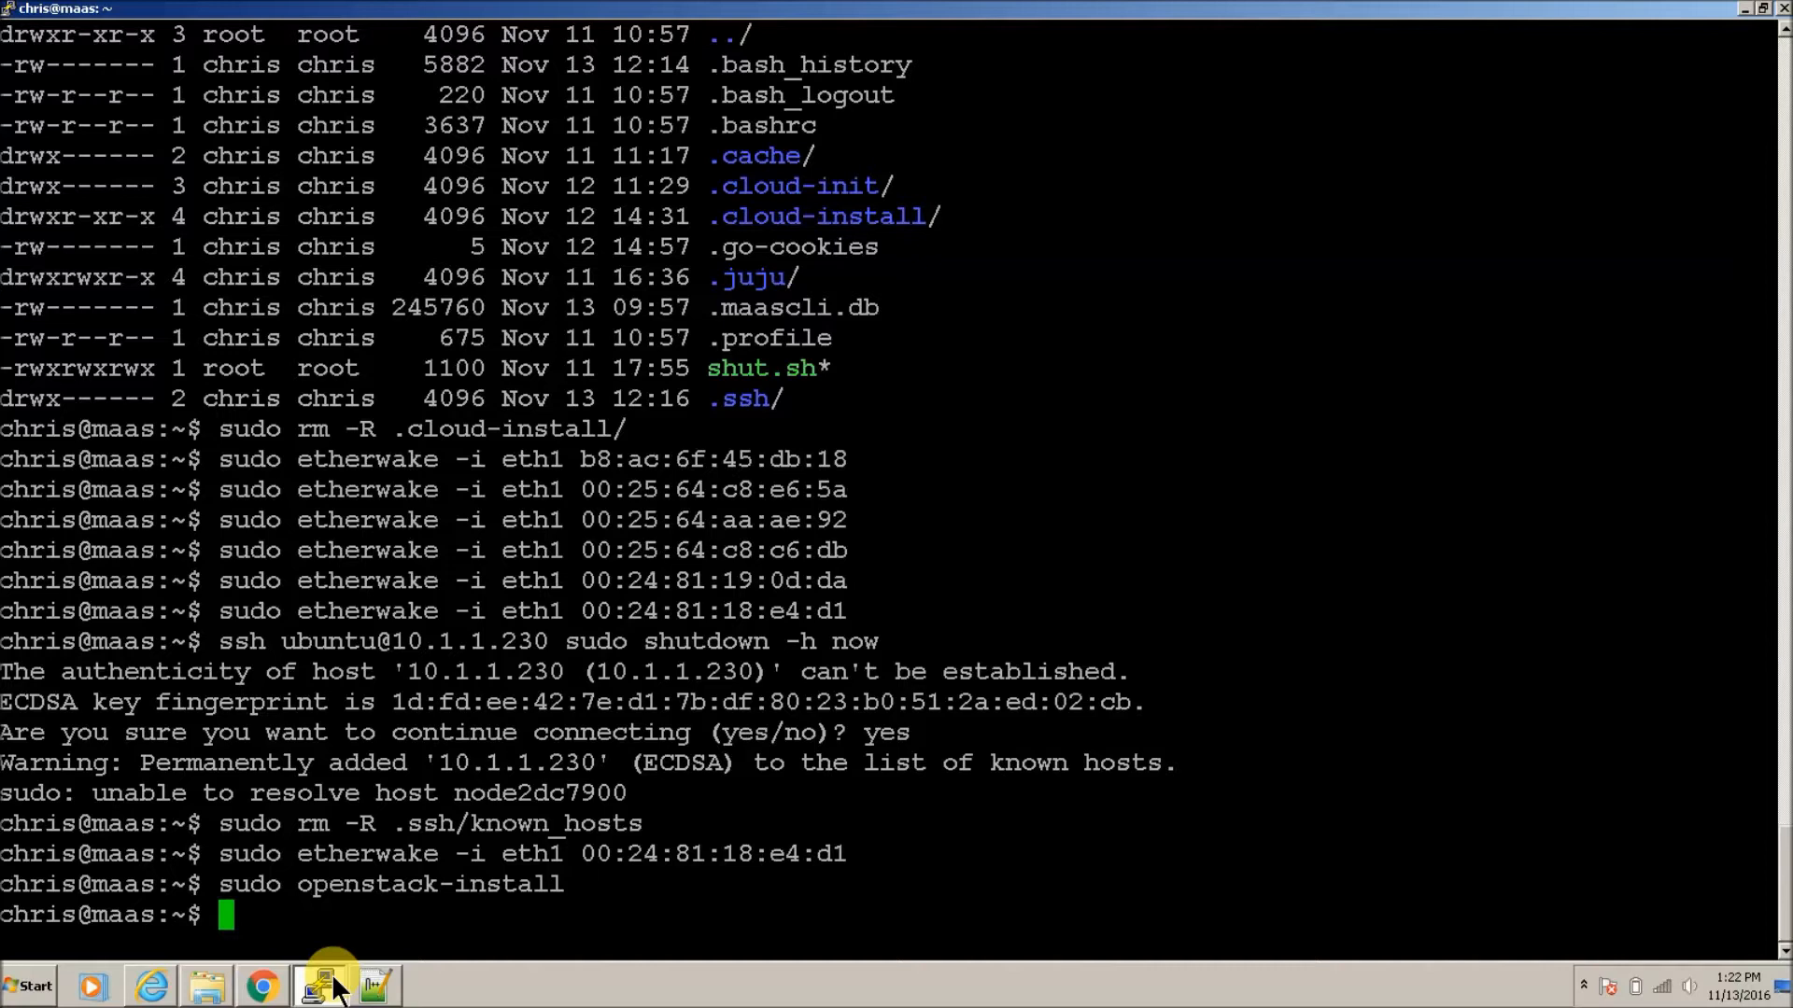
{"action": "type", "text": "cat /w"}
{"action": "key", "text": "BackSpace"}
{"action": "type", "text": "va"}
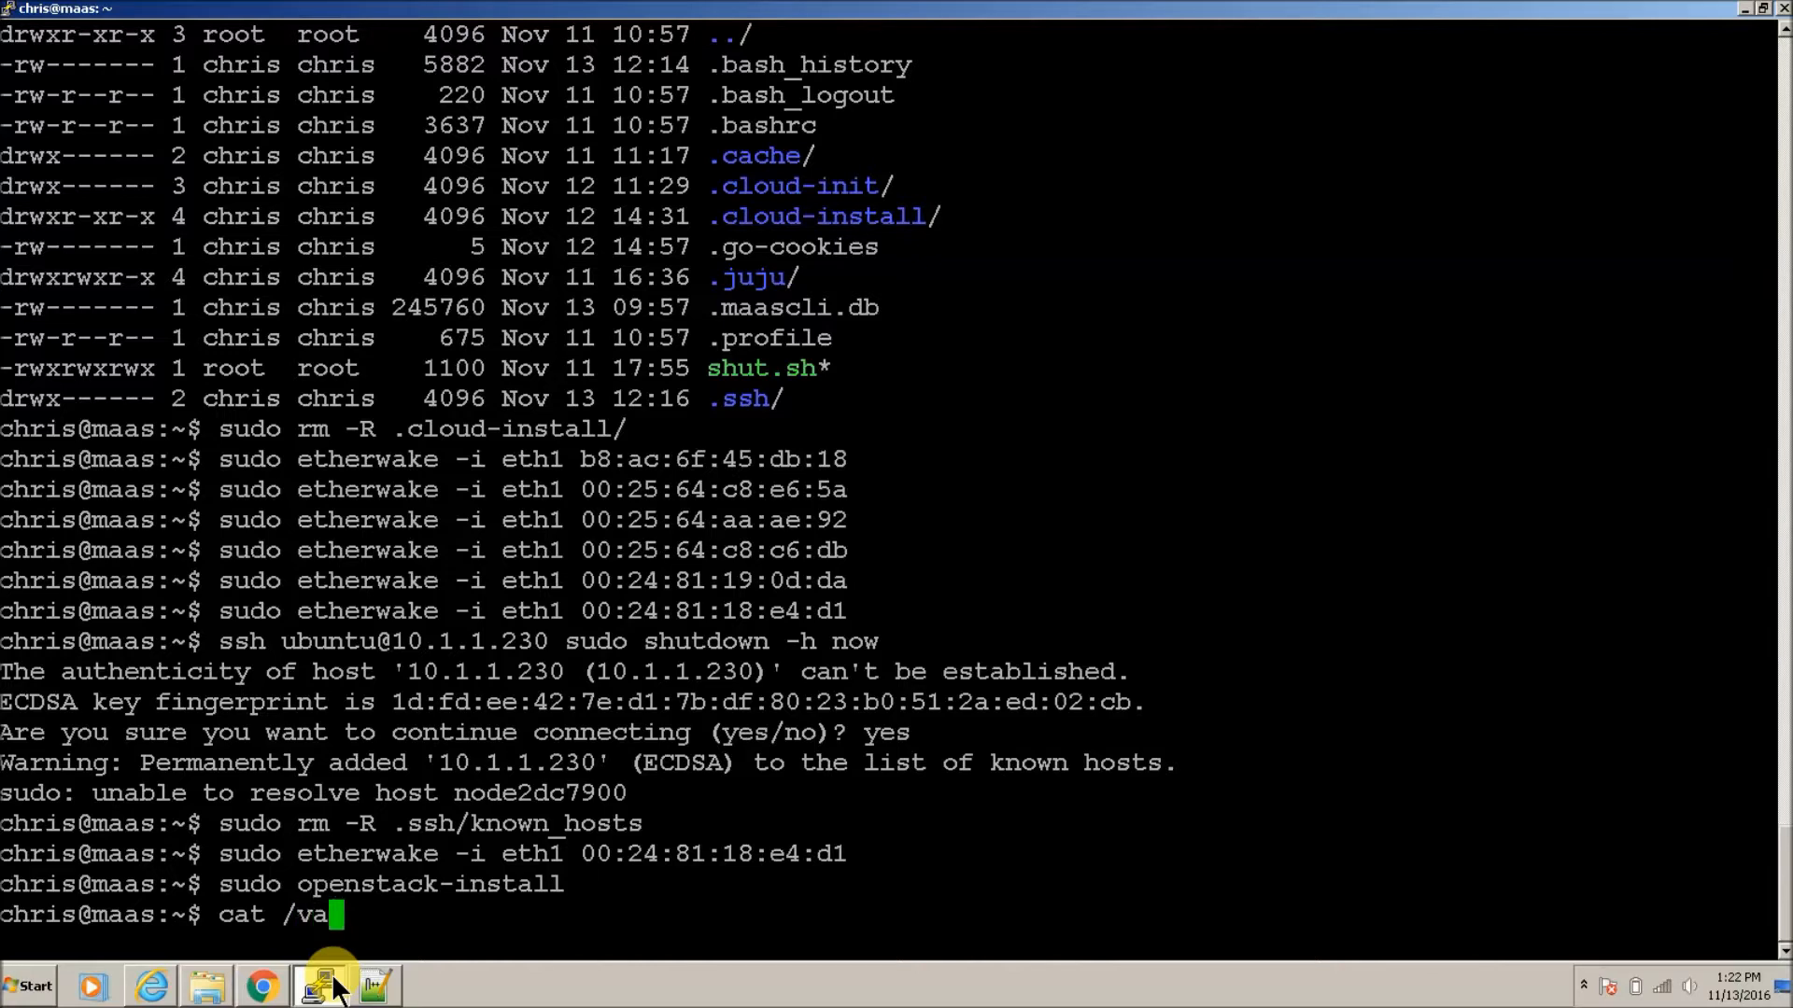
{"action": "type", "text": "r/log/sys"}
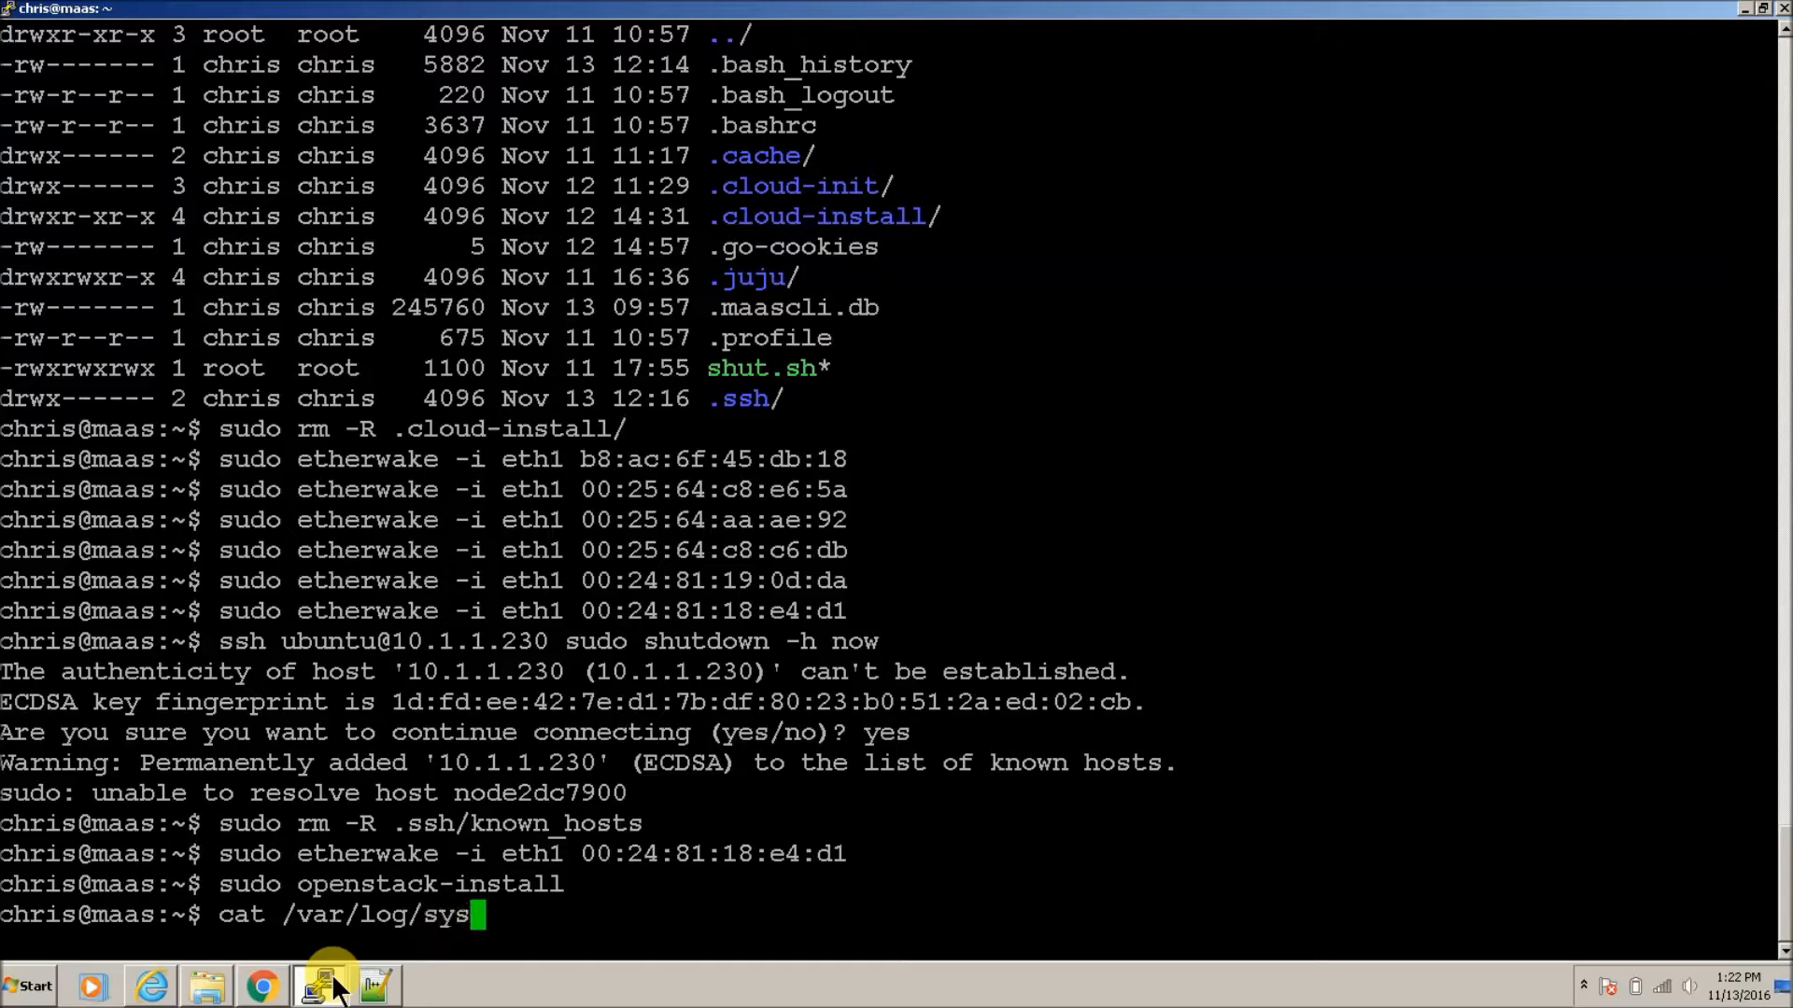
{"action": "type", "text": "log"}
{"action": "key", "text": "Return"}
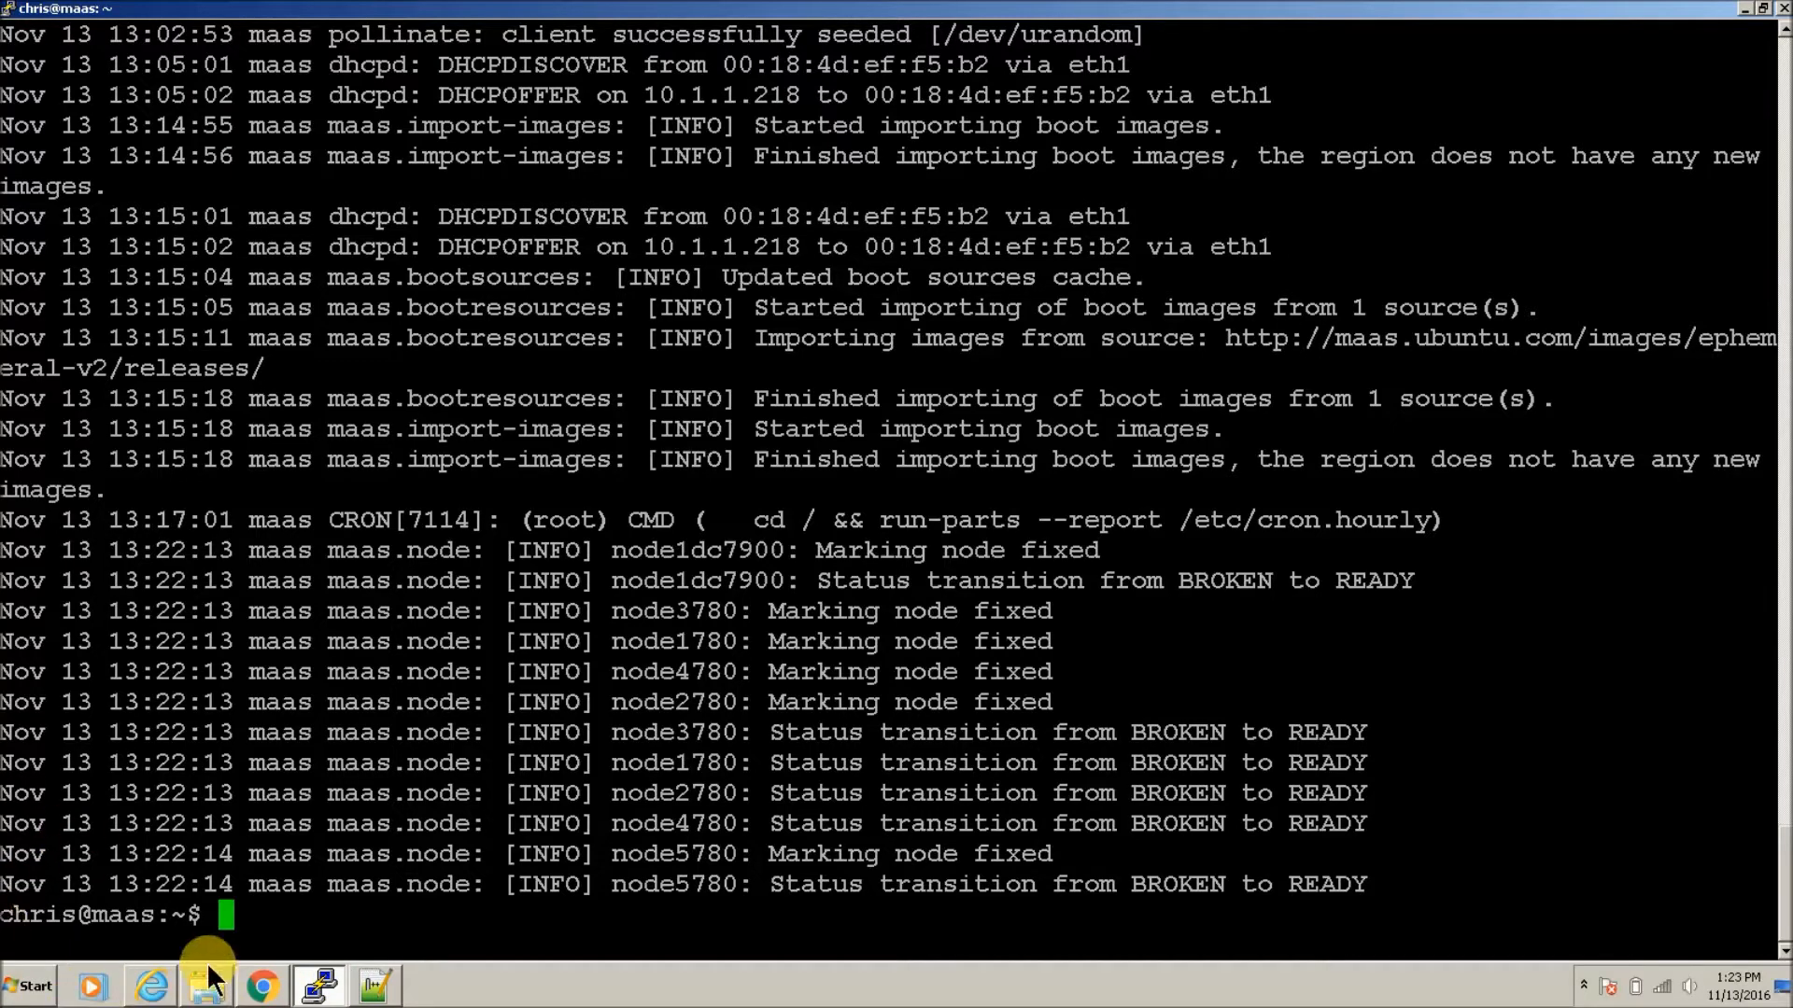
{"action": "left_click", "coordinate": [252, 997]}
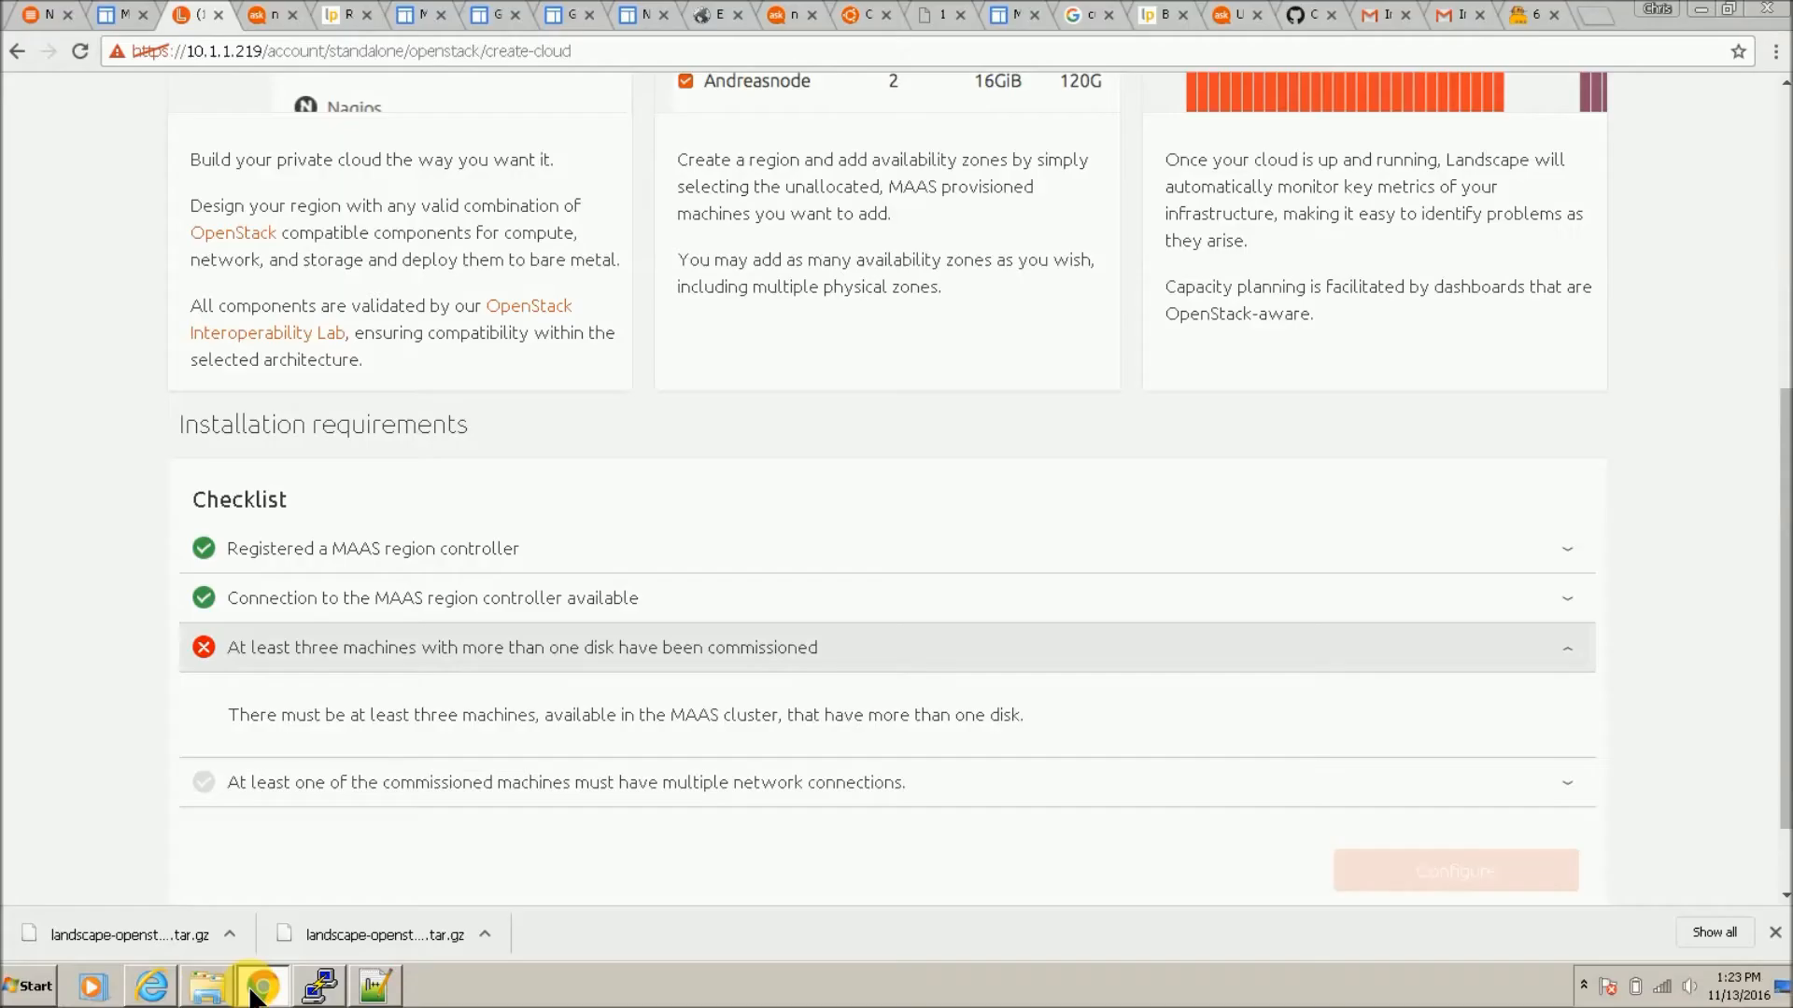
Step: Review the eth1 interface settings of the Cluster master controller in MAAS
{"action": "left_click", "coordinate": [43, 11]}
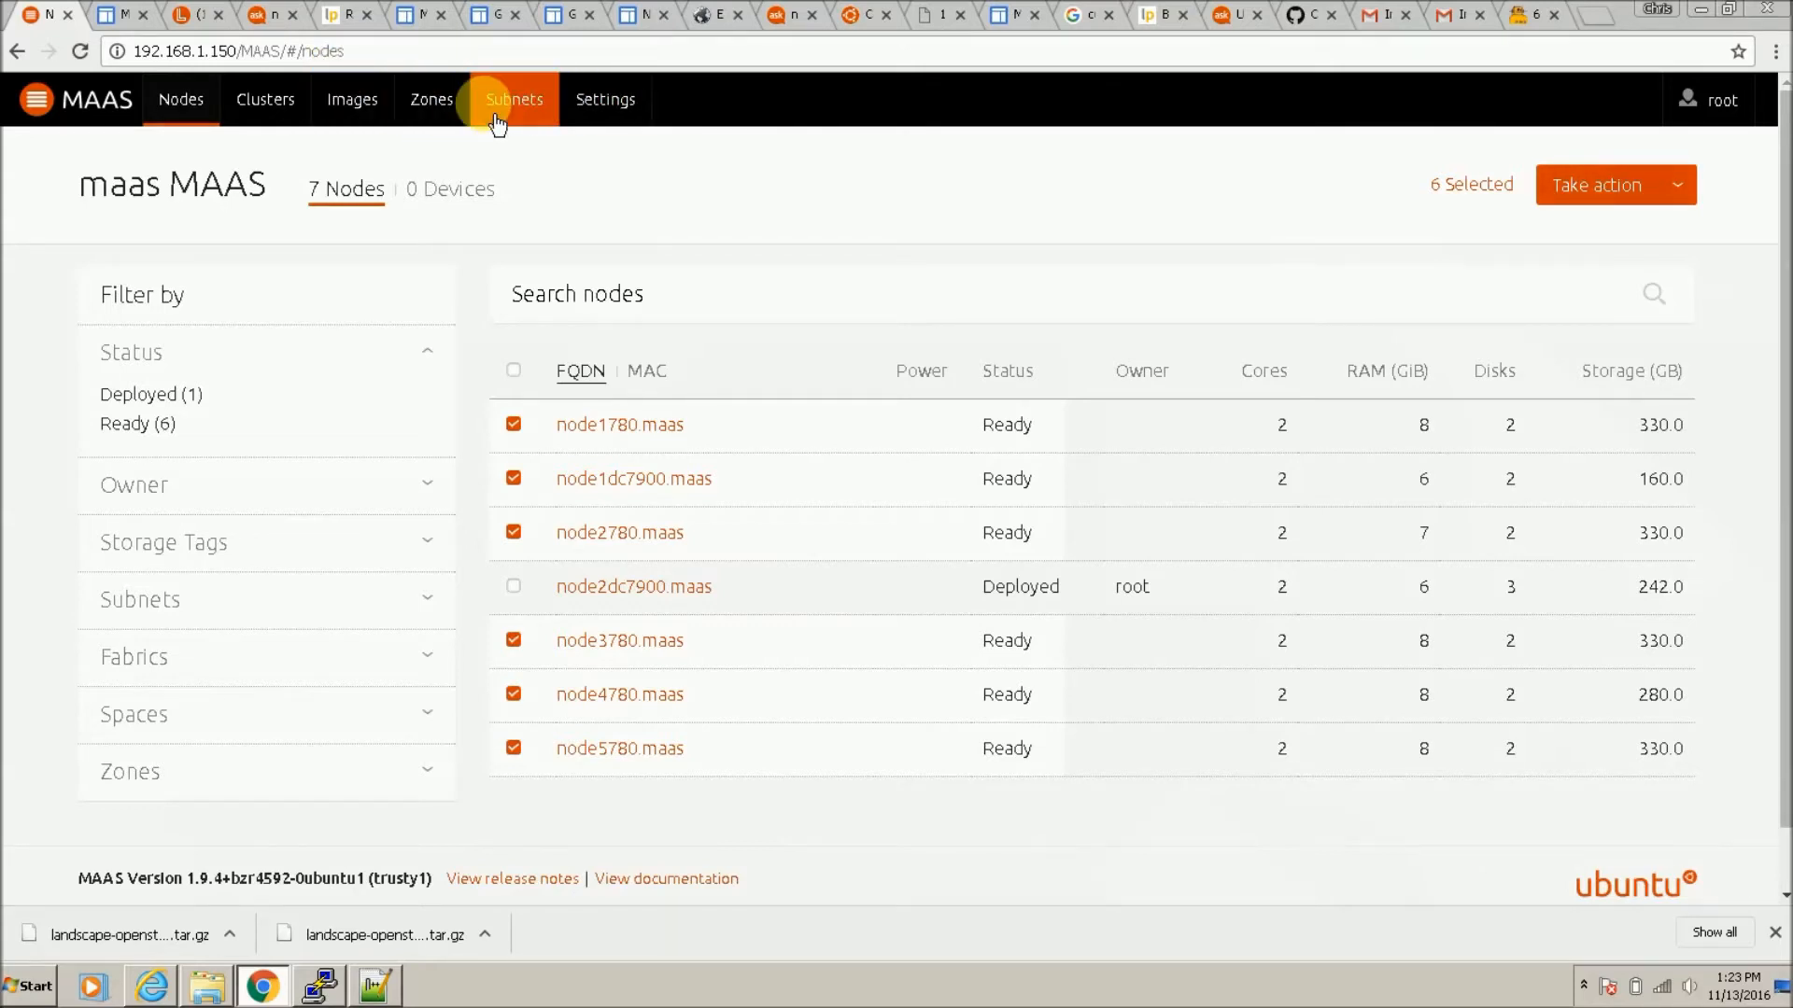
{"action": "left_click", "coordinate": [272, 101]}
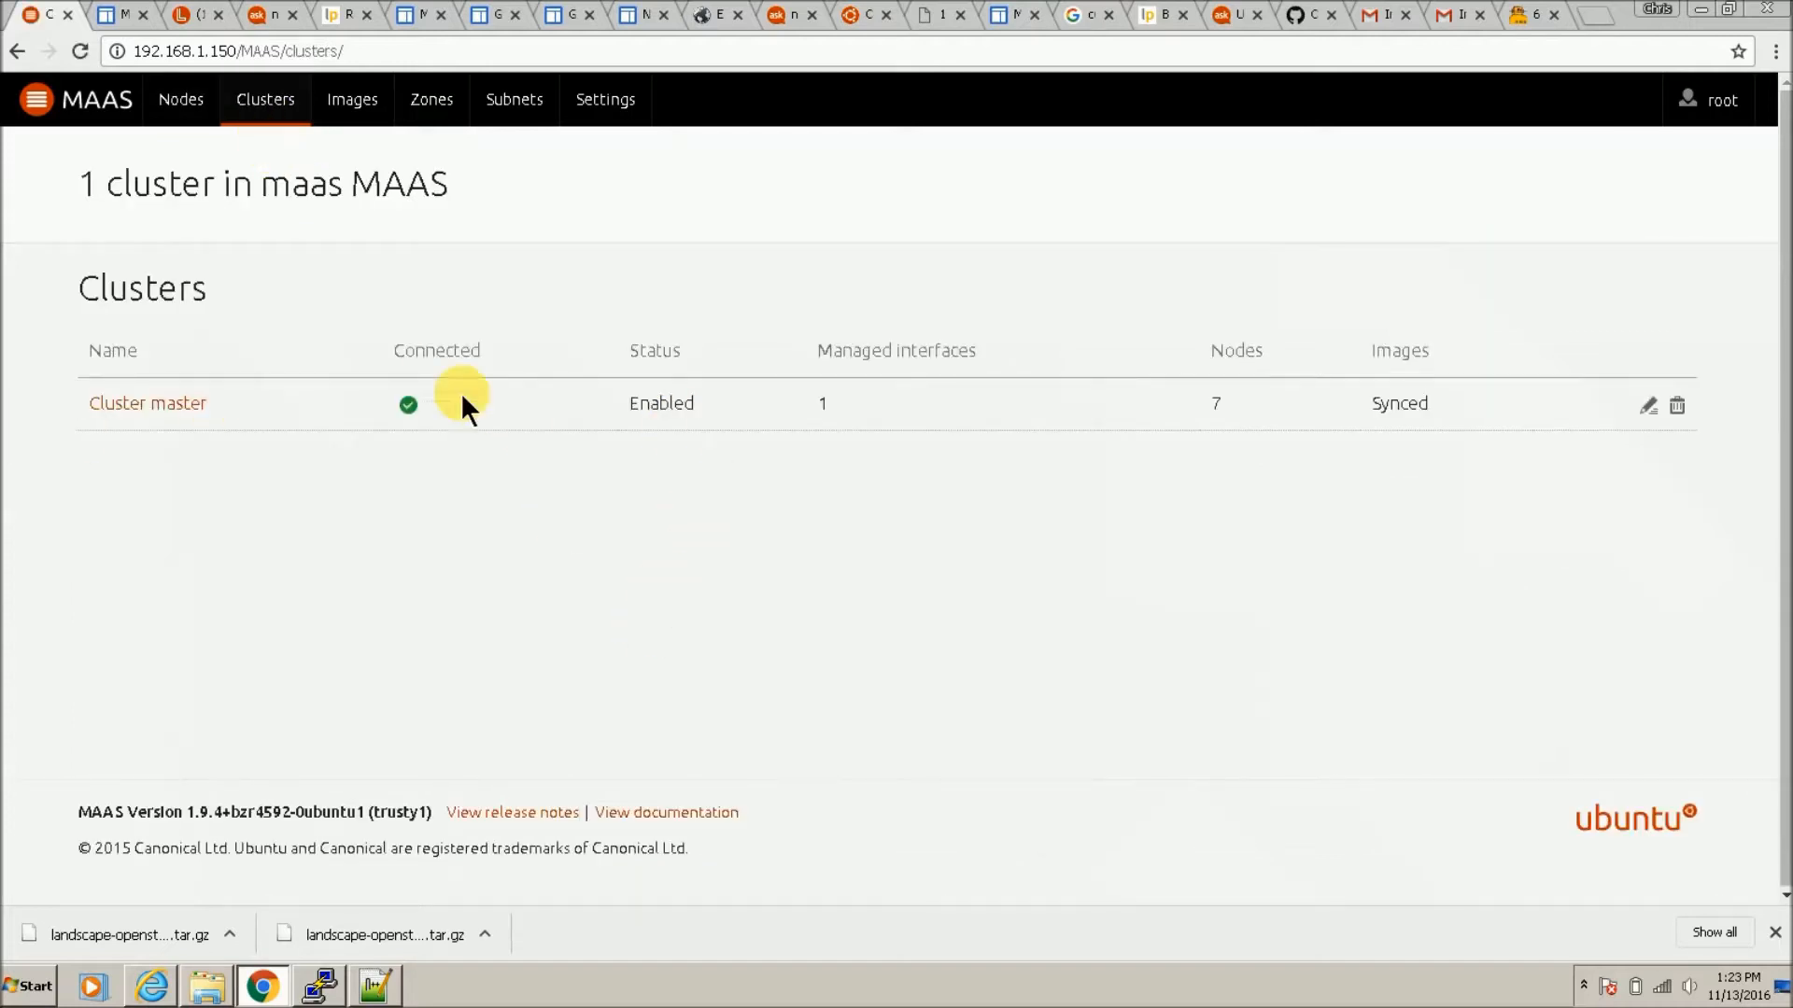
{"action": "left_click", "coordinate": [109, 417]}
{"action": "scroll", "coordinate": [648, 700], "scroll_direction": "down", "scroll_amount": 3}
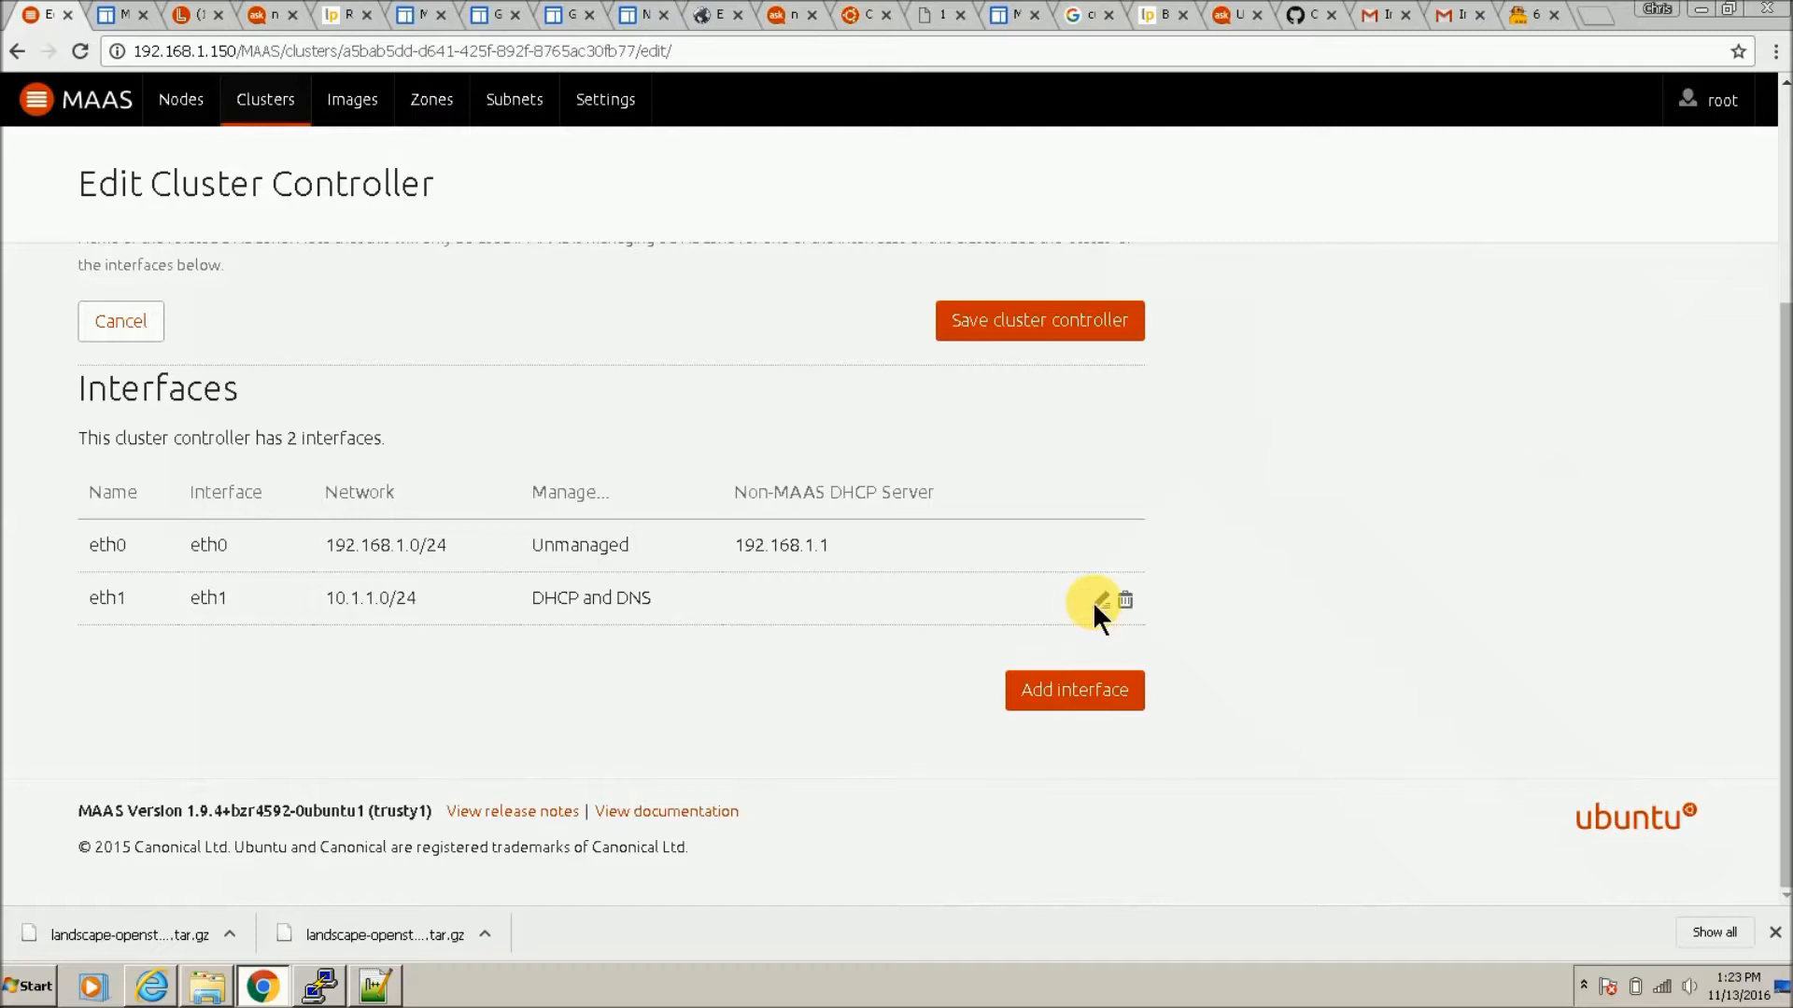
{"action": "left_click", "coordinate": [1098, 603]}
{"action": "scroll", "coordinate": [516, 691], "scroll_direction": "down", "scroll_amount": 5}
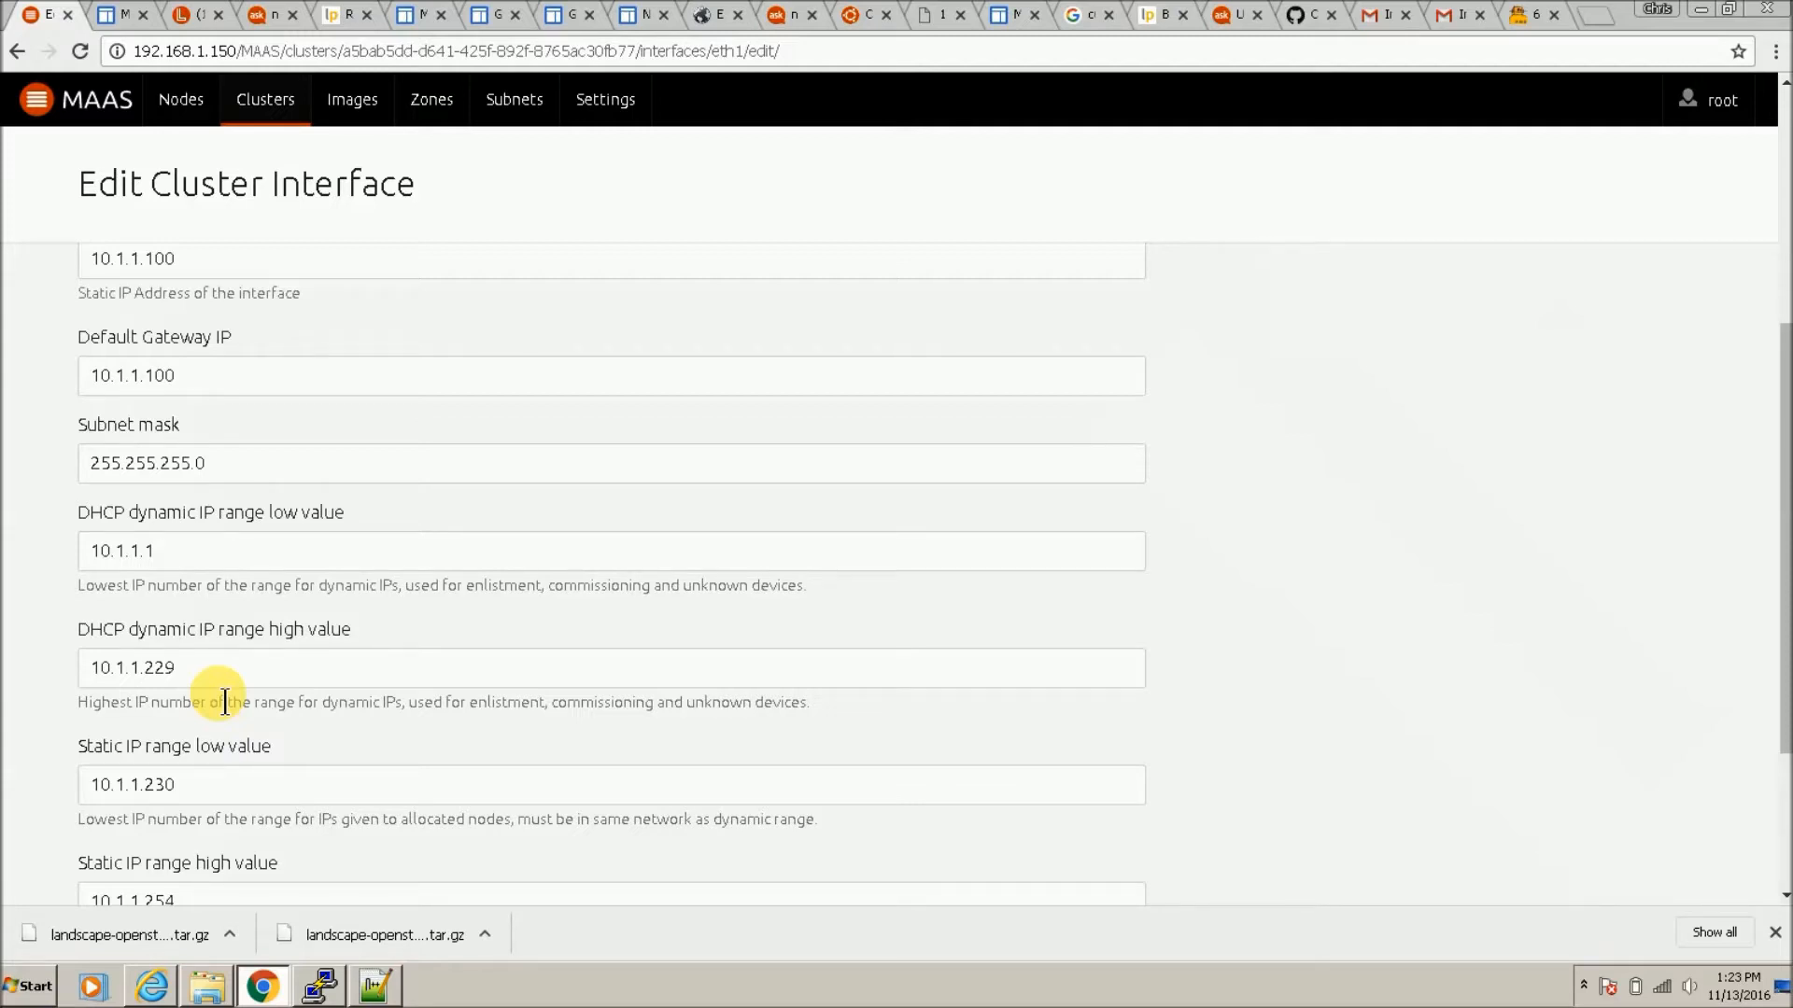
{"action": "scroll", "coordinate": [222, 682], "scroll_direction": "down", "scroll_amount": 3}
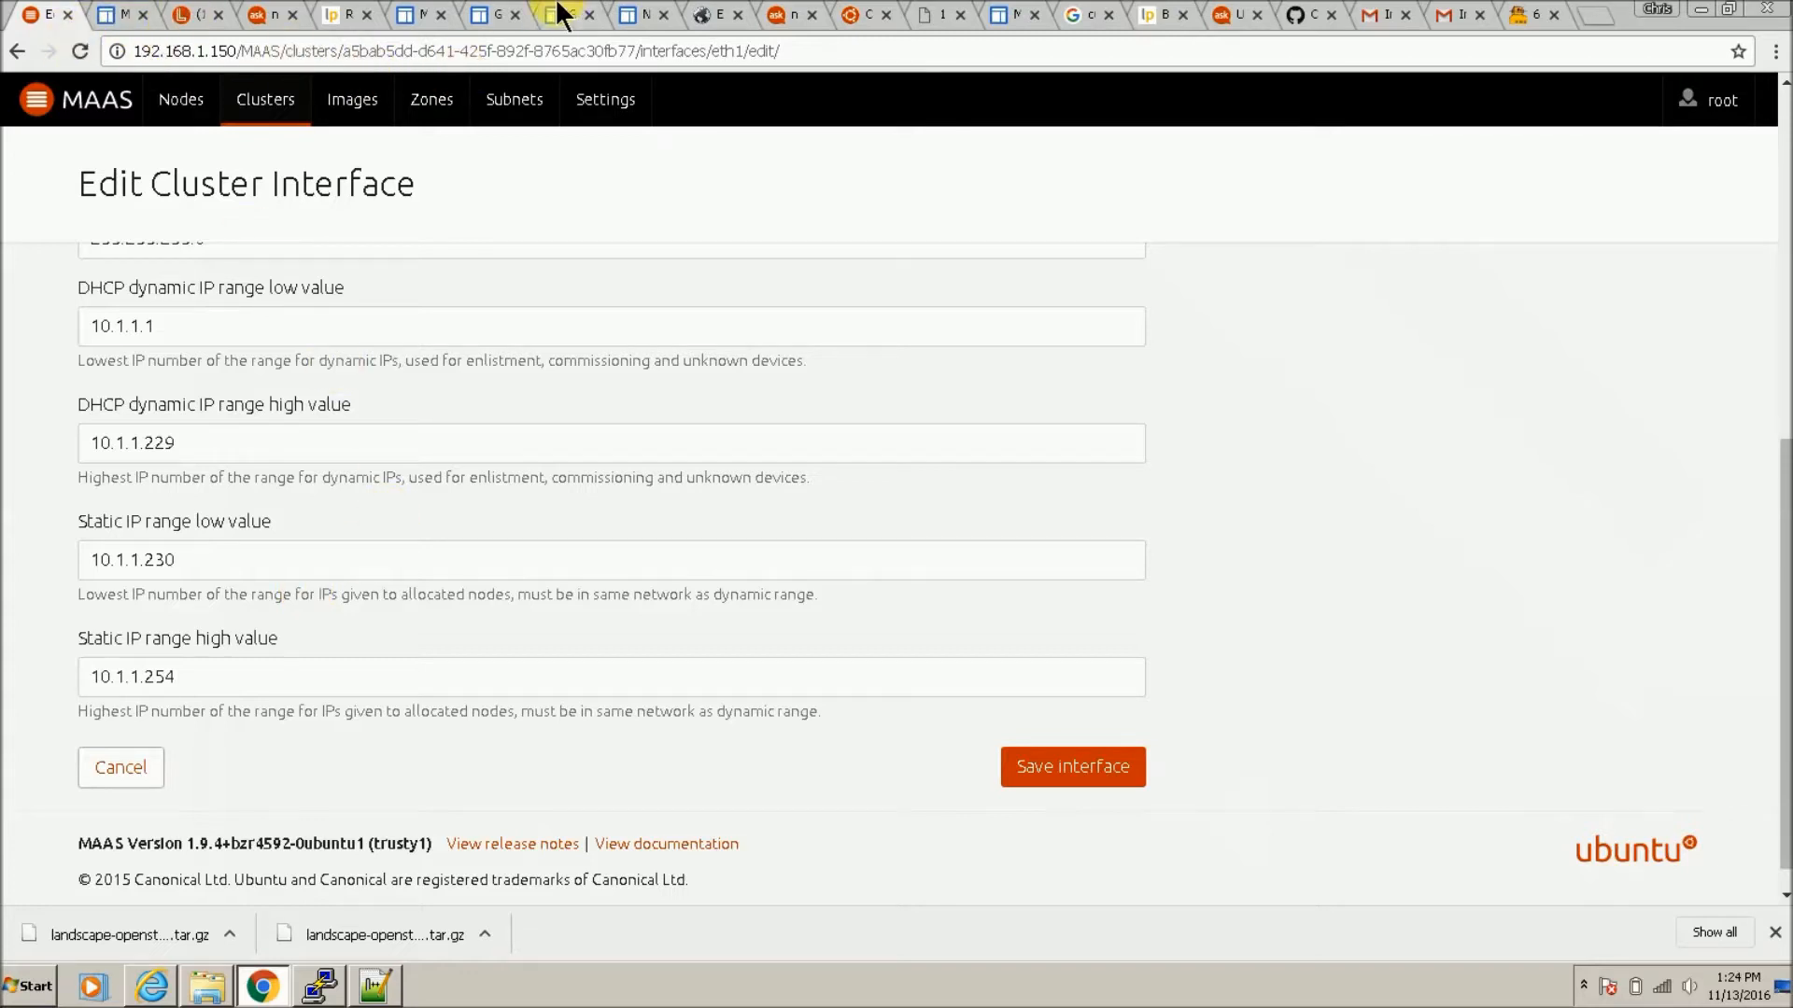
Step: Copy the sudo nano DHCP template command from the New cloud deploy notes
{"action": "left_click", "coordinate": [491, 13]}
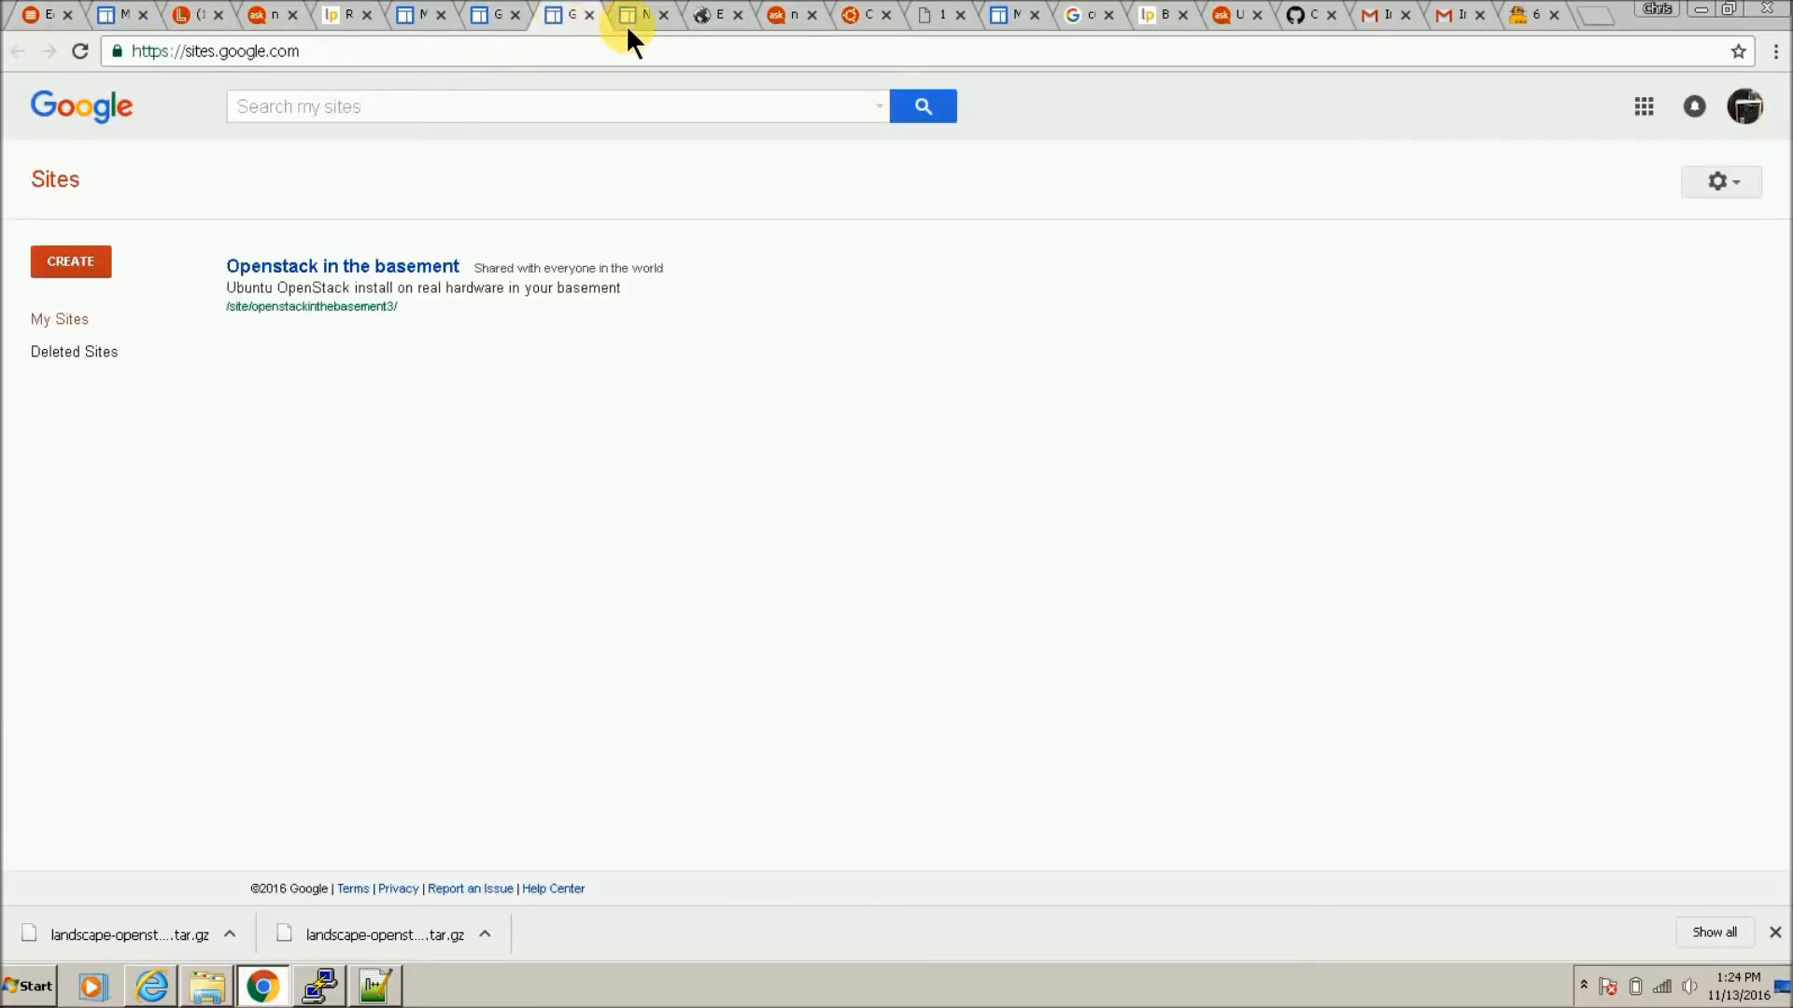
{"action": "left_click", "coordinate": [635, 16]}
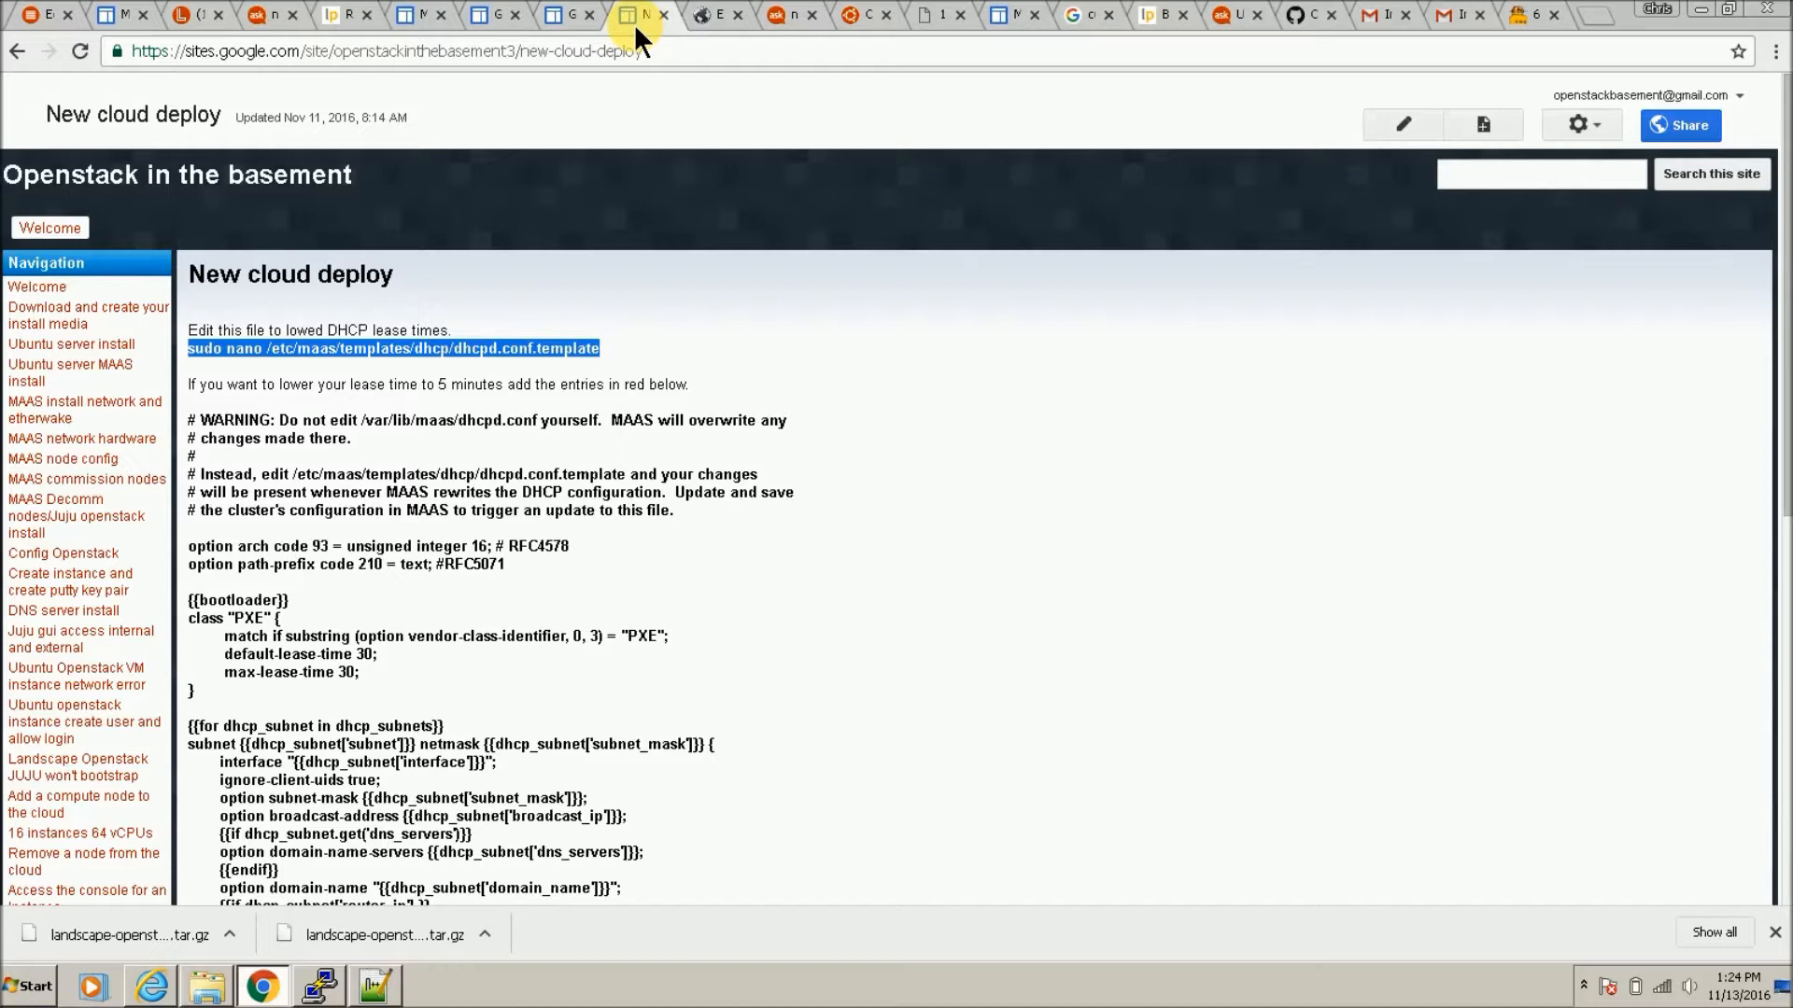
{"action": "right_click", "coordinate": [466, 348]}
{"action": "left_click", "coordinate": [481, 361]}
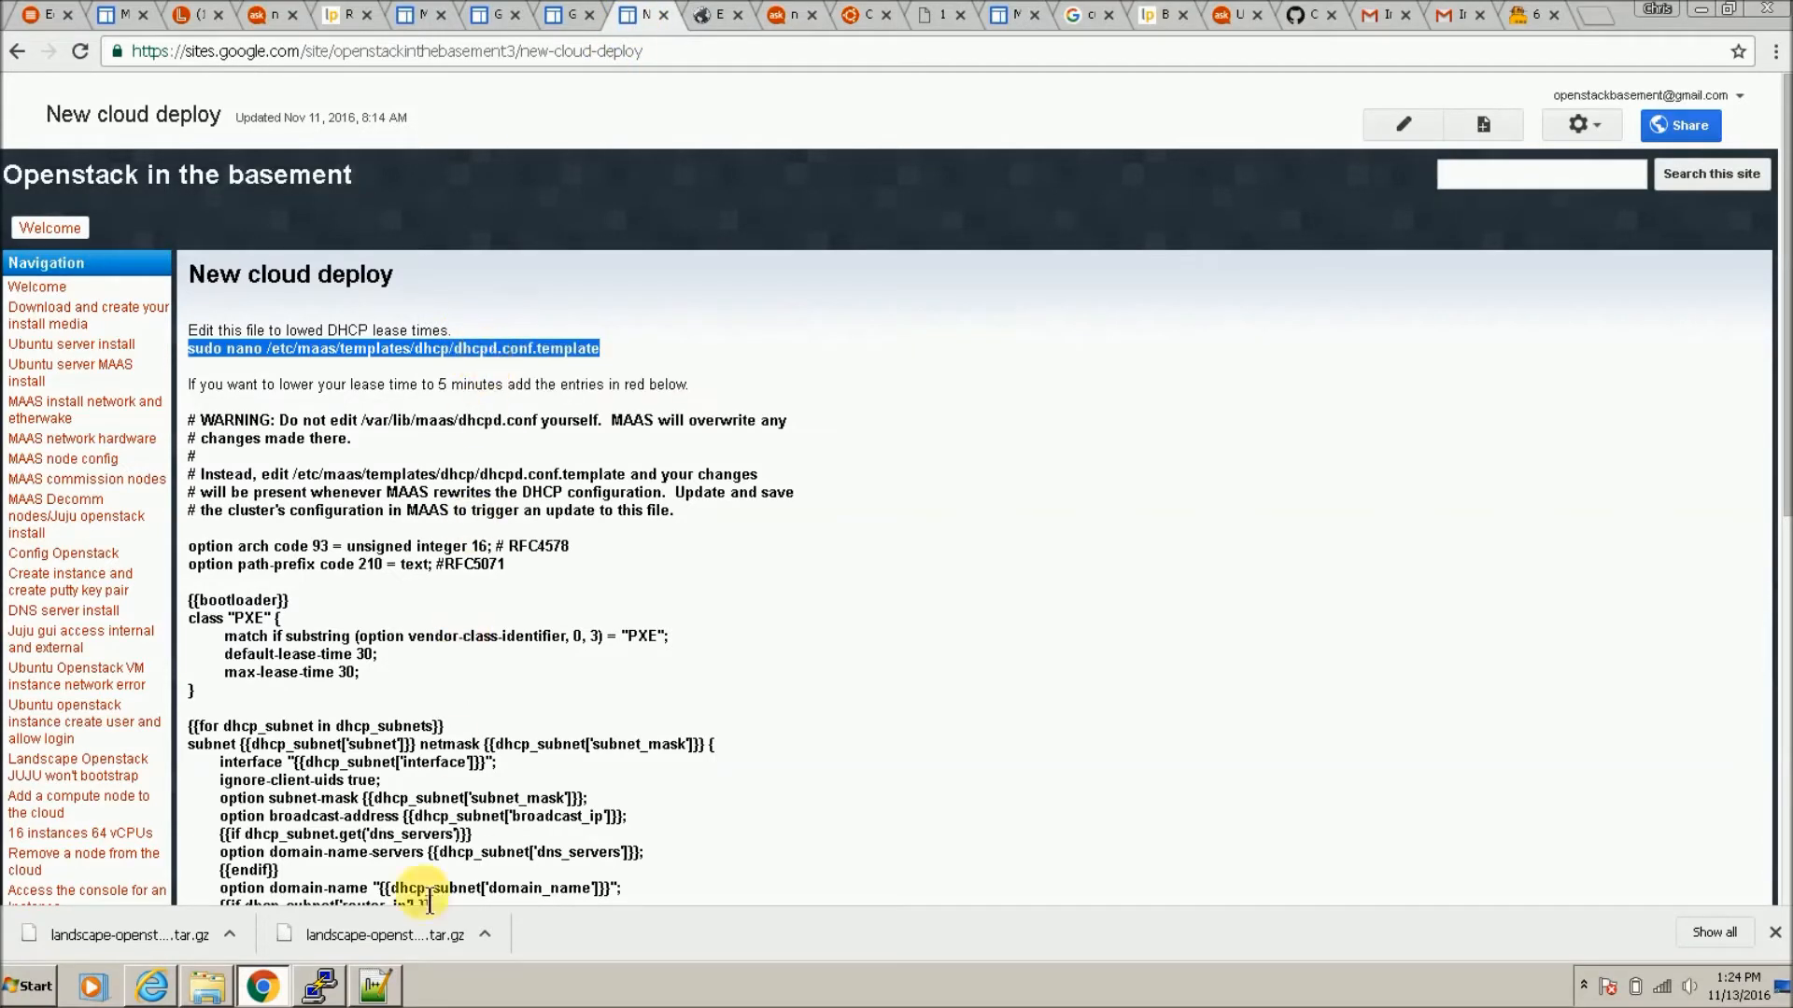
{"action": "left_click", "coordinate": [320, 988]}
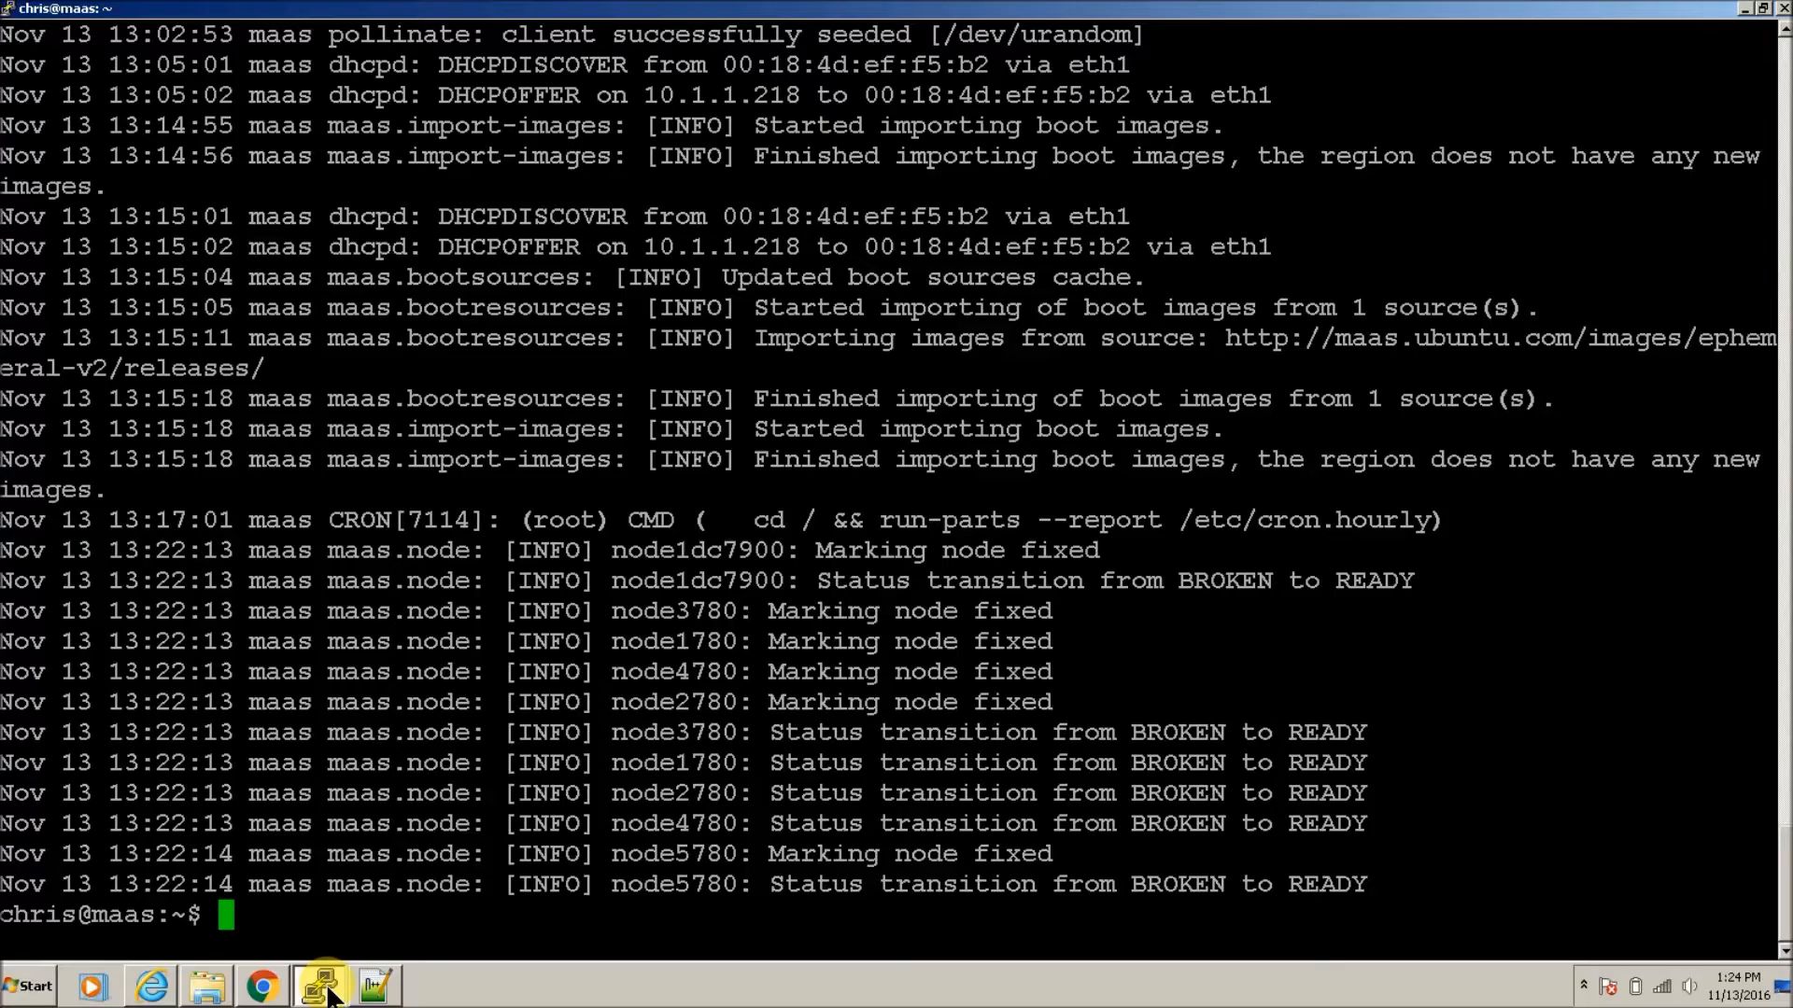
Step: Open the MAAS DHCP template in nano using the pasted sudo command
{"action": "right_click", "coordinate": [445, 663]}
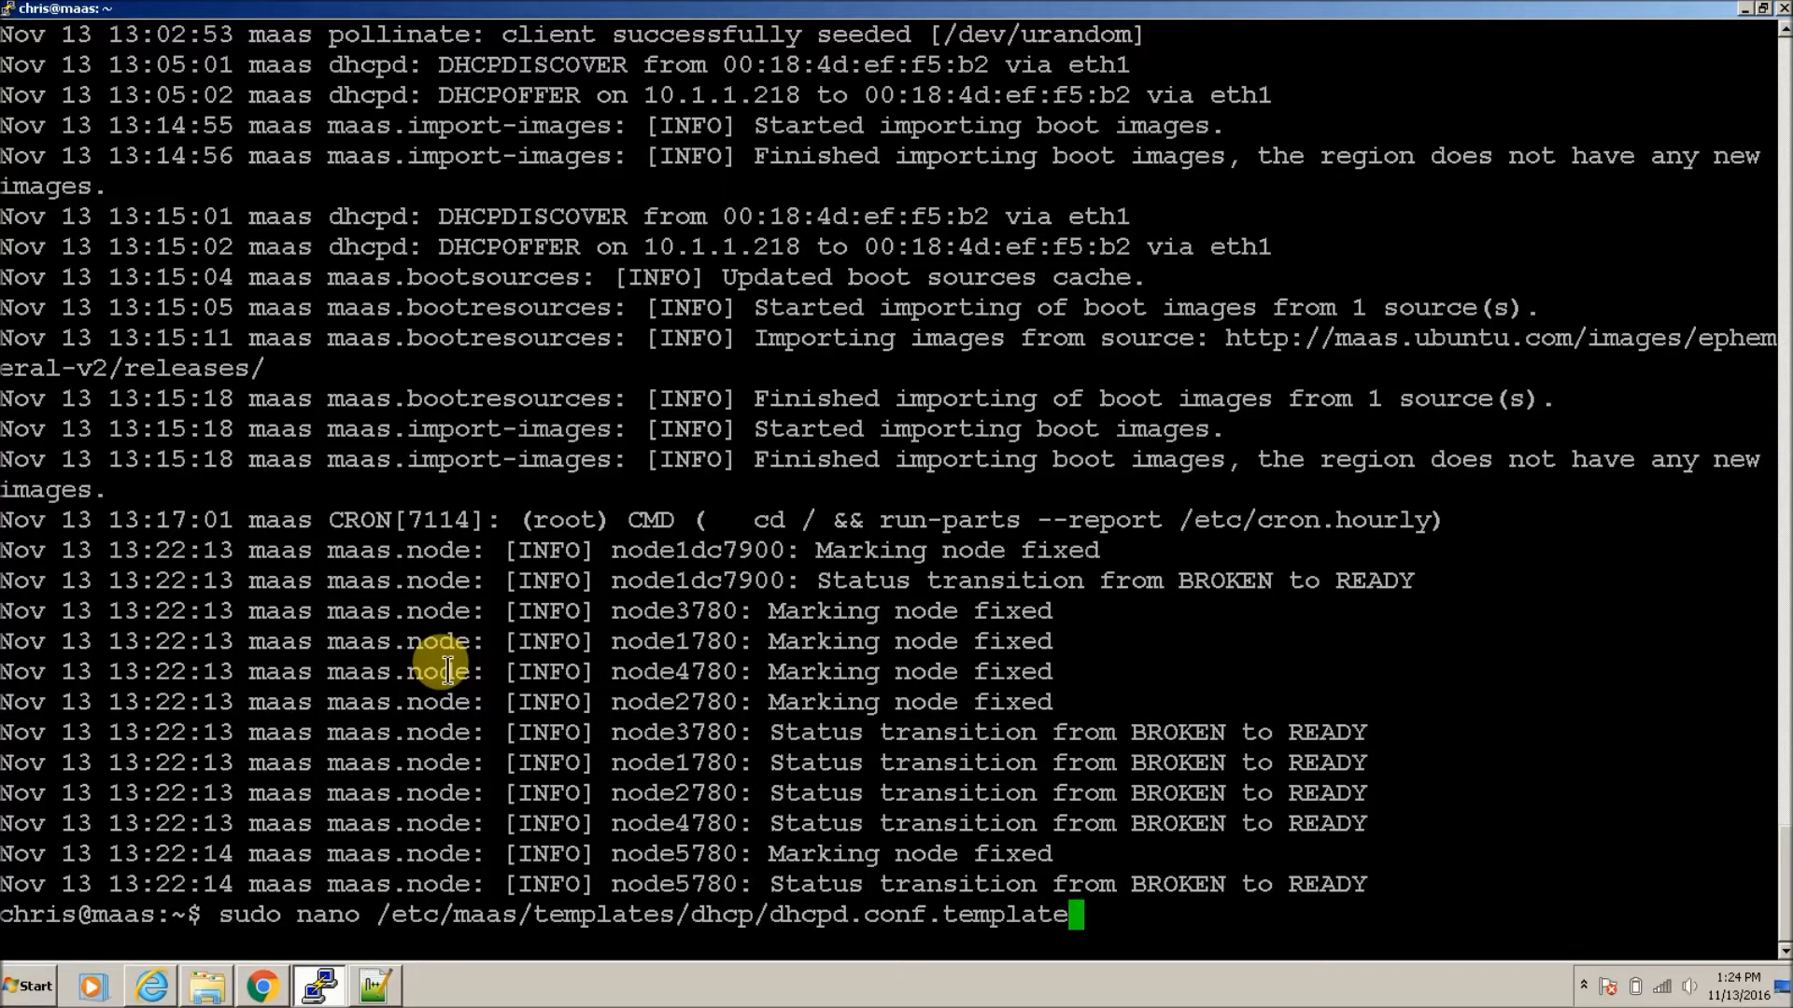
{"action": "key", "text": "Return"}
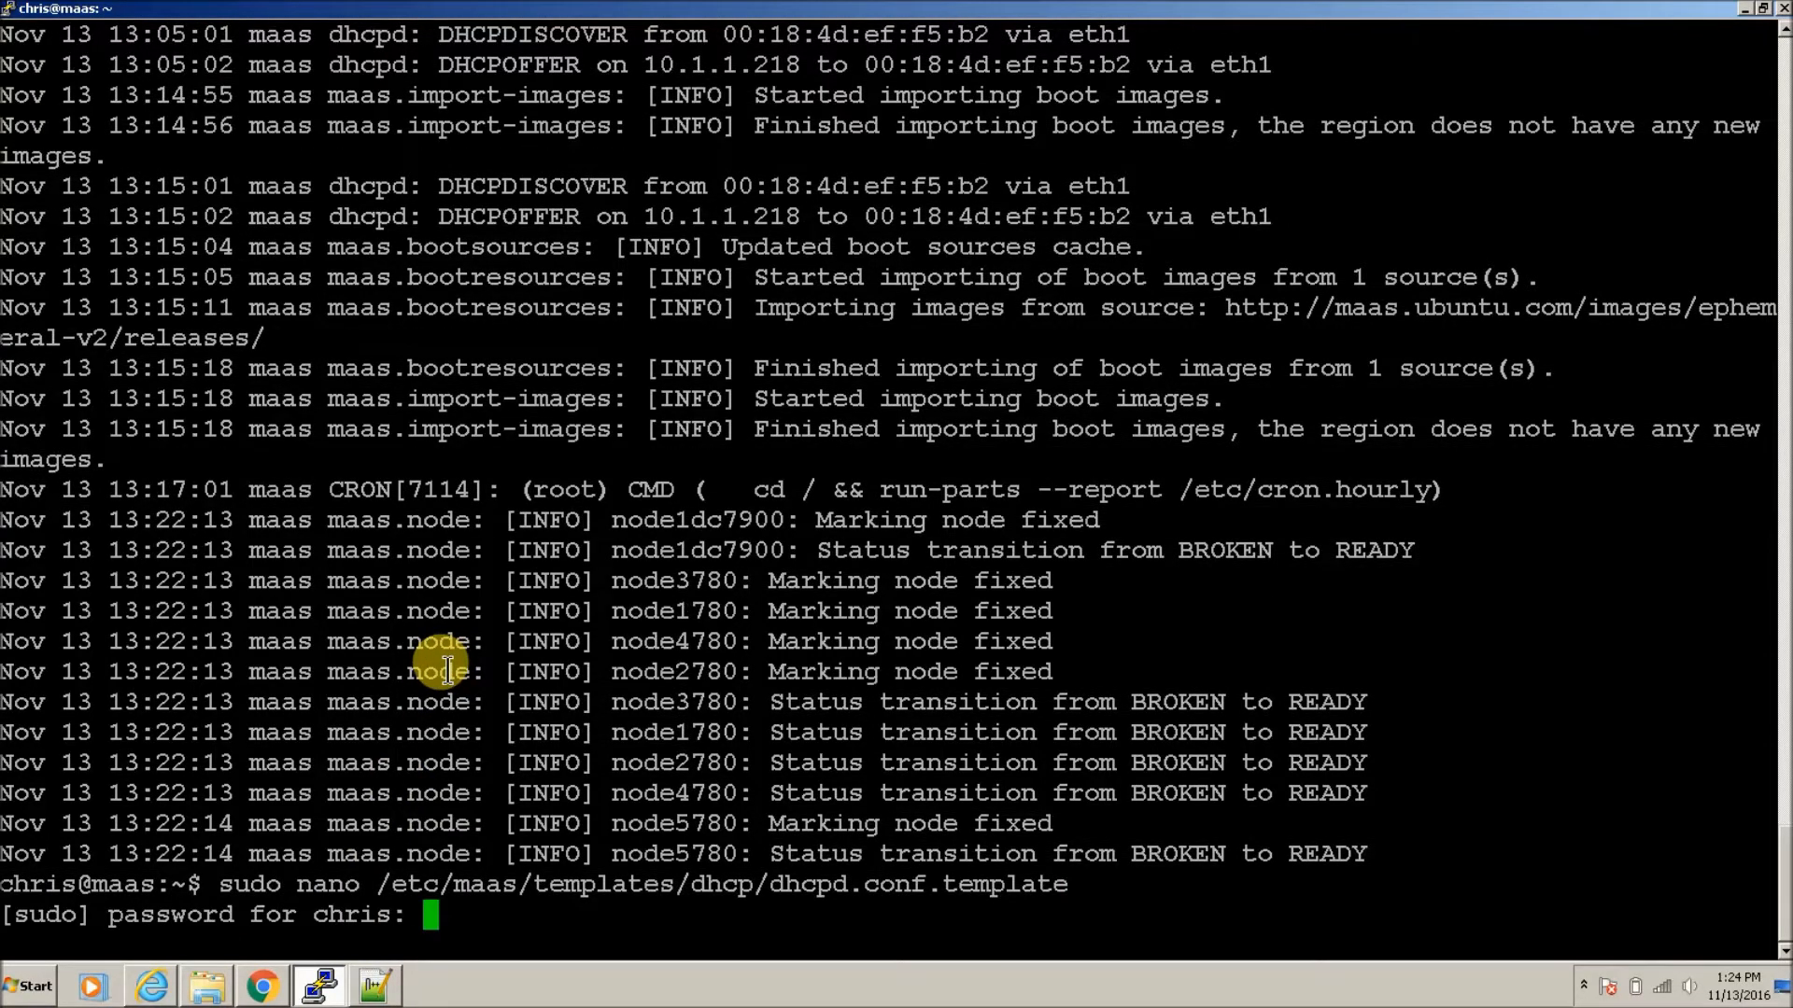
{"action": "key", "text": "Return"}
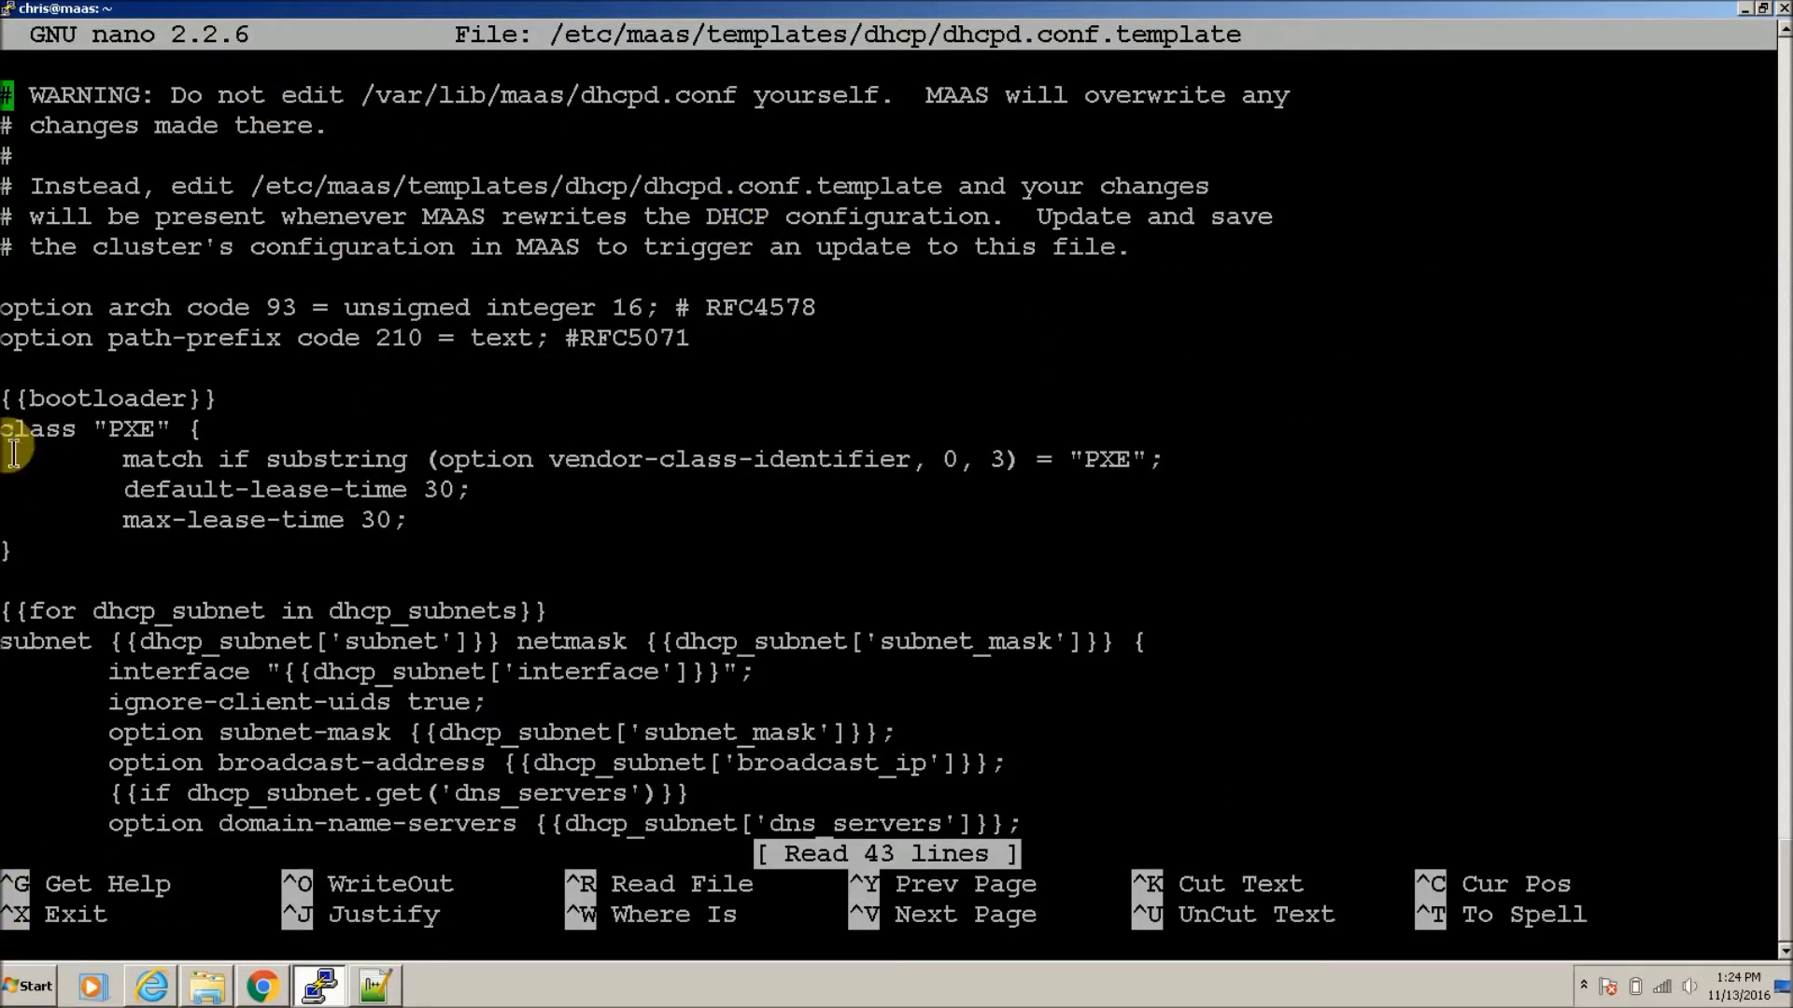
{"action": "right_click", "coordinate": [18, 990]}
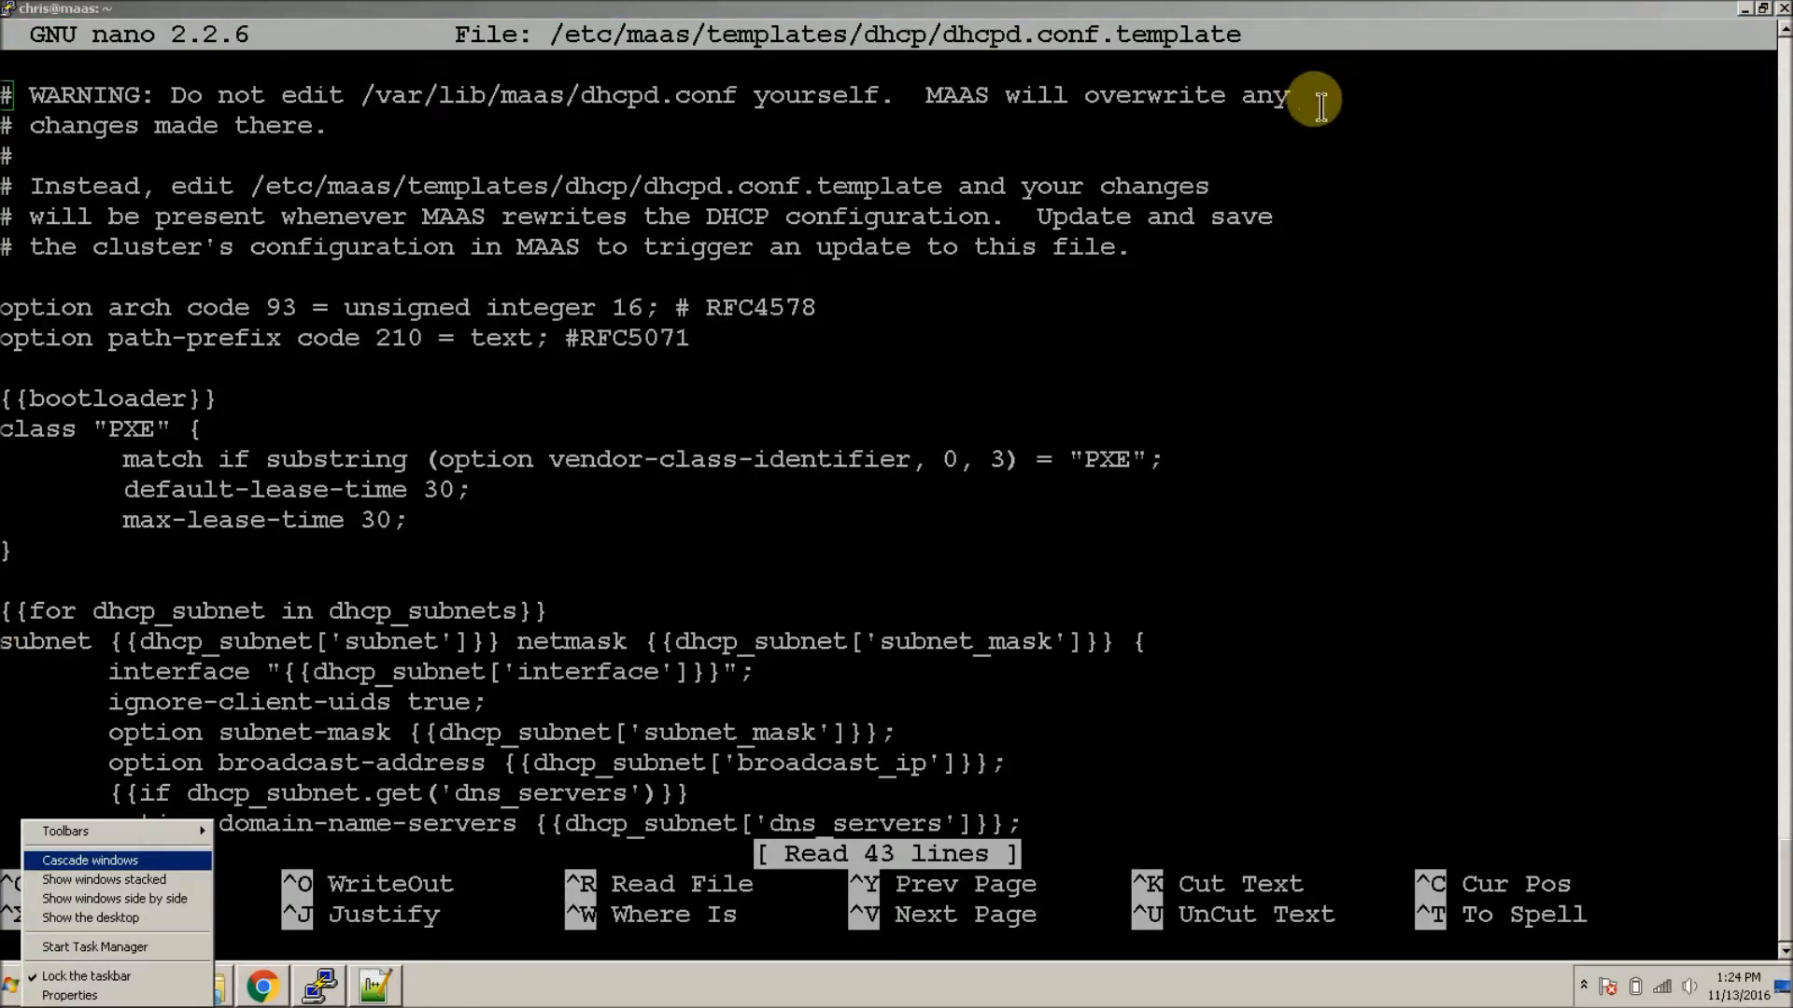
{"action": "left_click", "coordinate": [1199, 17]}
Step: Copy the PXE default-lease-time and max-lease-time lines from the template
{"action": "key", "text": "Down"}
{"action": "key", "text": "Down"}
{"action": "key", "text": "Down"}
{"action": "key", "text": "Down"}
{"action": "key", "text": "Down"}
{"action": "key", "text": "Down"}
{"action": "key", "text": "Down"}
{"action": "key", "text": "Down"}
{"action": "key", "text": "Down"}
{"action": "key", "text": "Down"}
{"action": "key", "text": "Down"}
{"action": "key", "text": "Down"}
{"action": "key", "text": "Down"}
{"action": "key", "text": "Down"}
{"action": "key", "text": "Down"}
{"action": "key", "text": "Down"}
{"action": "key", "text": "Down"}
{"action": "key", "text": "Down"}
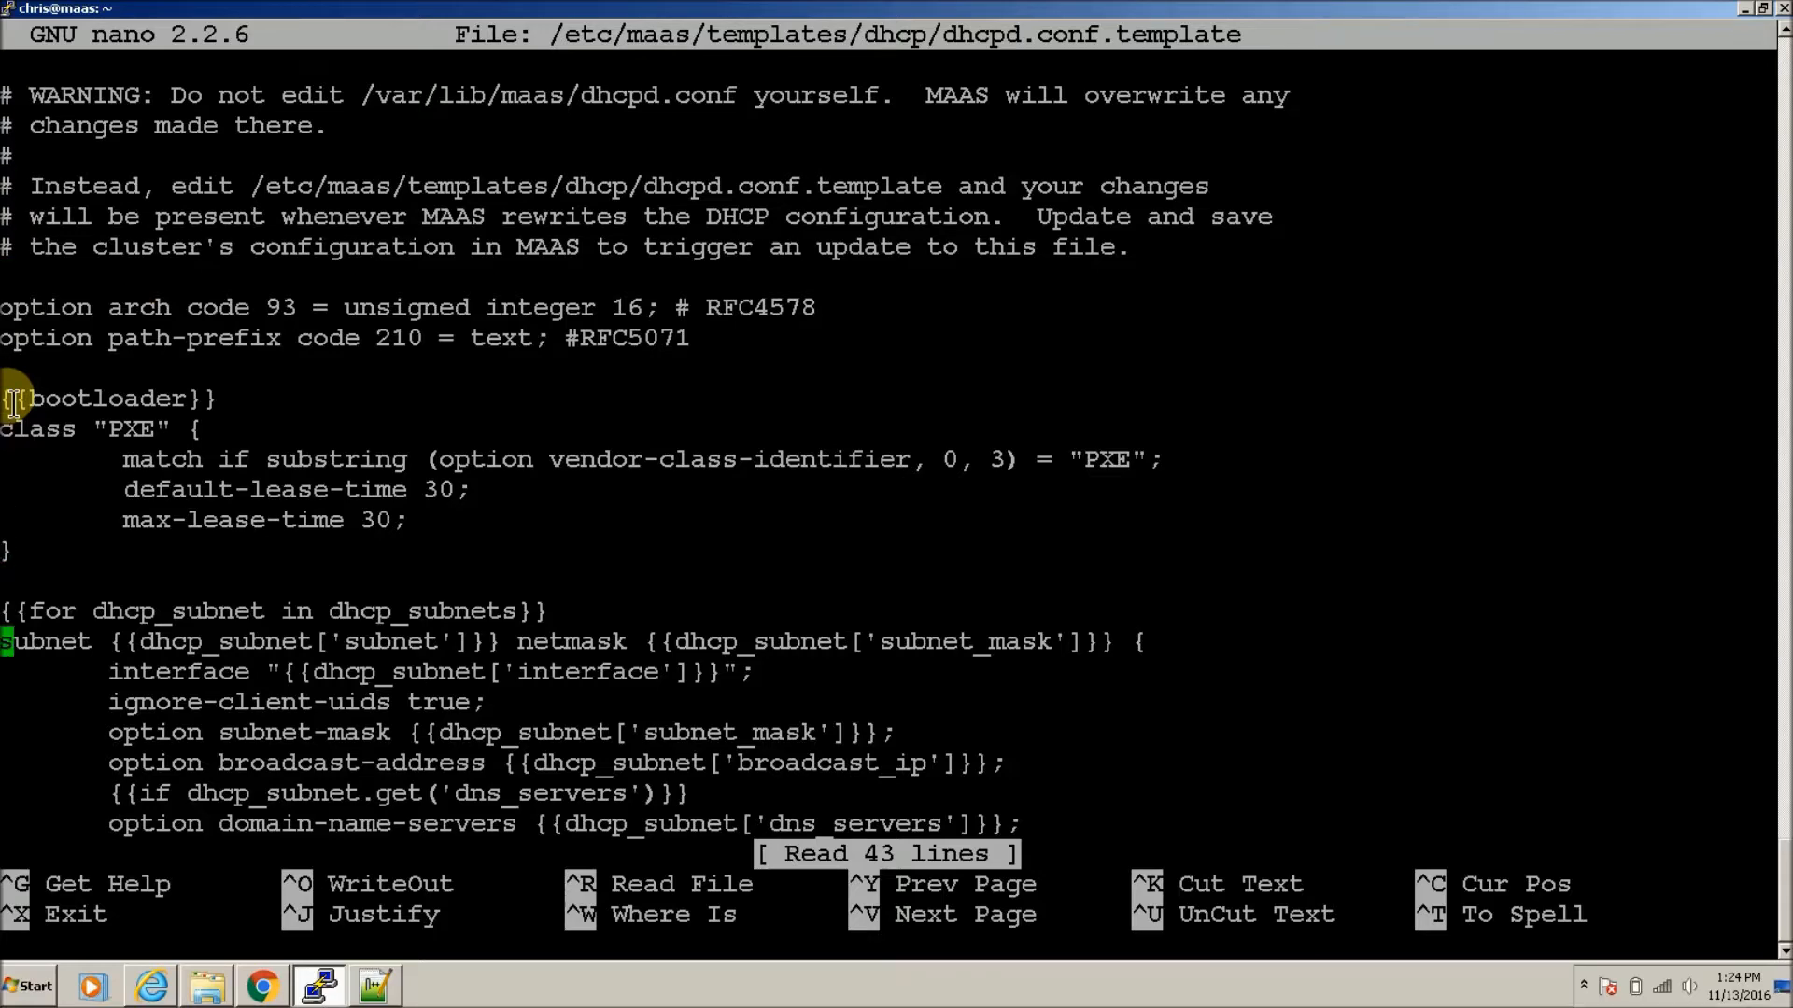
{"action": "key", "text": "Down"}
{"action": "key", "text": "Down"}
{"action": "key", "text": "Down"}
{"action": "key", "text": "Down"}
{"action": "key", "text": "Down"}
{"action": "key", "text": "Down"}
{"action": "key", "text": "Down"}
{"action": "key", "text": "Down"}
{"action": "key", "text": "Down"}
{"action": "key", "text": "Down"}
{"action": "key", "text": "Down"}
{"action": "key", "text": "Down"}
{"action": "key", "text": "Down"}
{"action": "key", "text": "Down"}
{"action": "key", "text": "Down"}
{"action": "key", "text": "Down"}
{"action": "key", "text": "Down"}
{"action": "key", "text": "Down"}
{"action": "key", "text": "Down"}
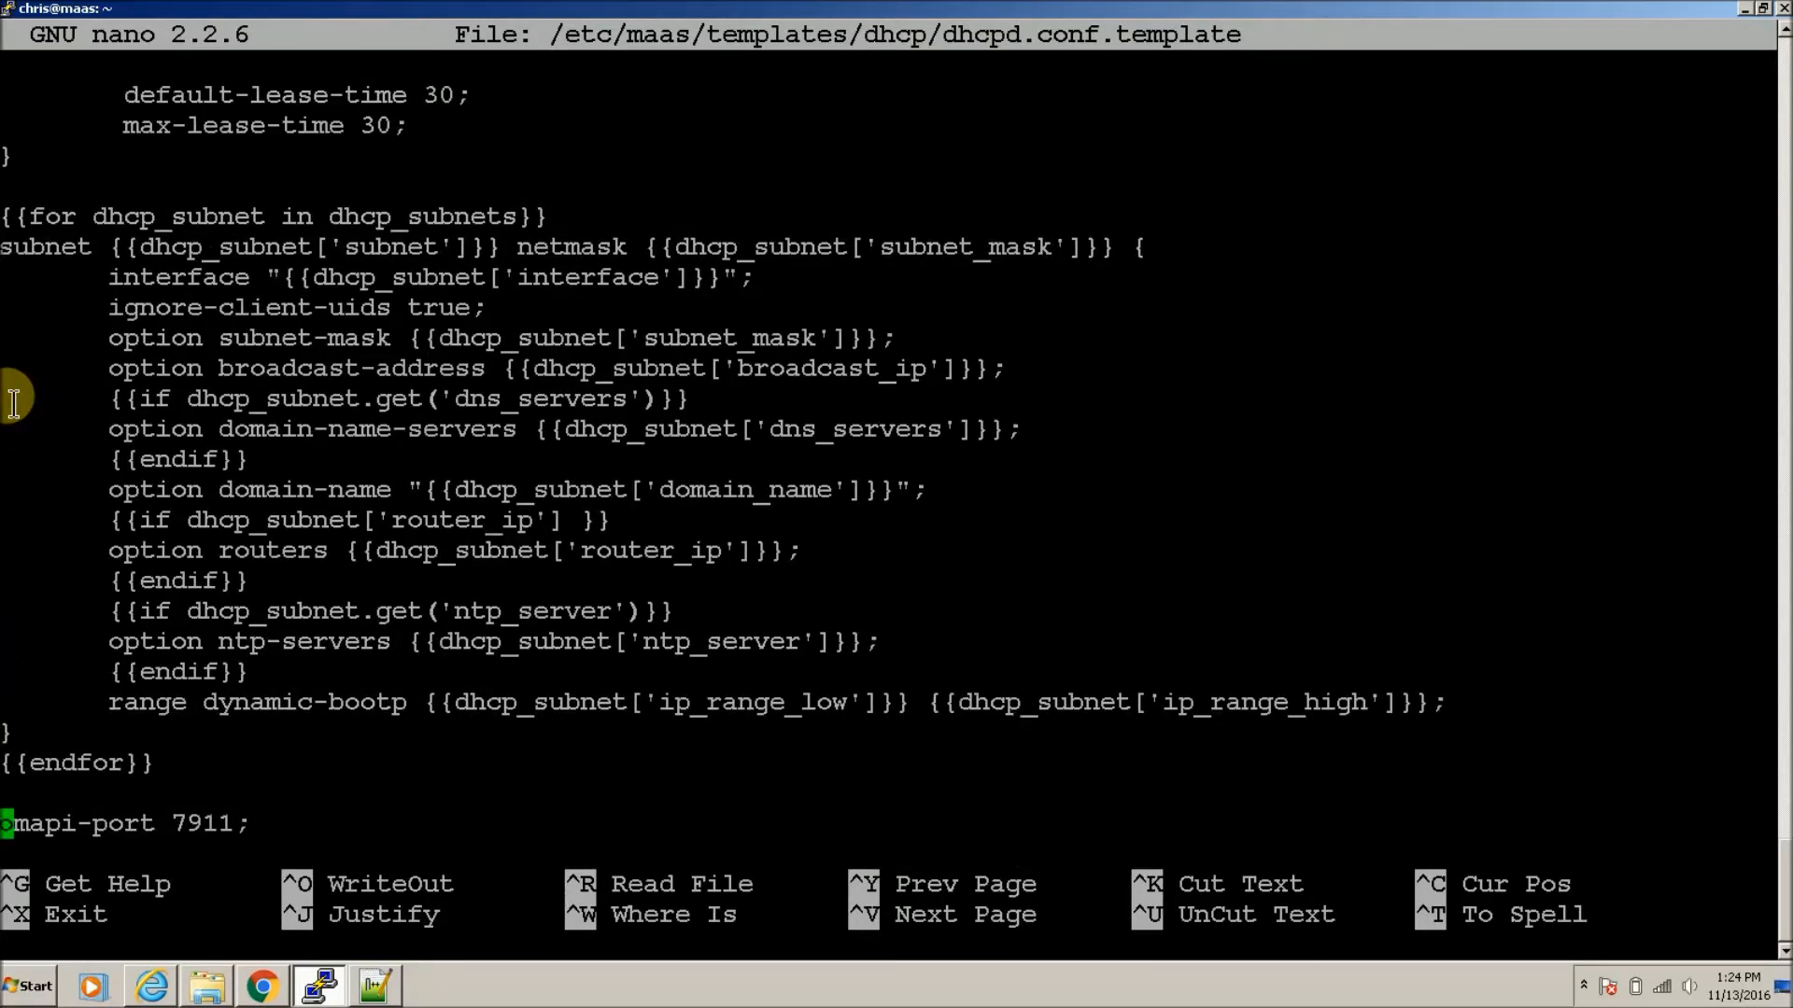
{"action": "key", "text": "Down"}
{"action": "key", "text": "Down"}
{"action": "key", "text": "Up"}
{"action": "key", "text": "Up"}
{"action": "key", "text": "Up"}
{"action": "key", "text": "Up"}
{"action": "key", "text": "Up"}
{"action": "key", "text": "Up"}
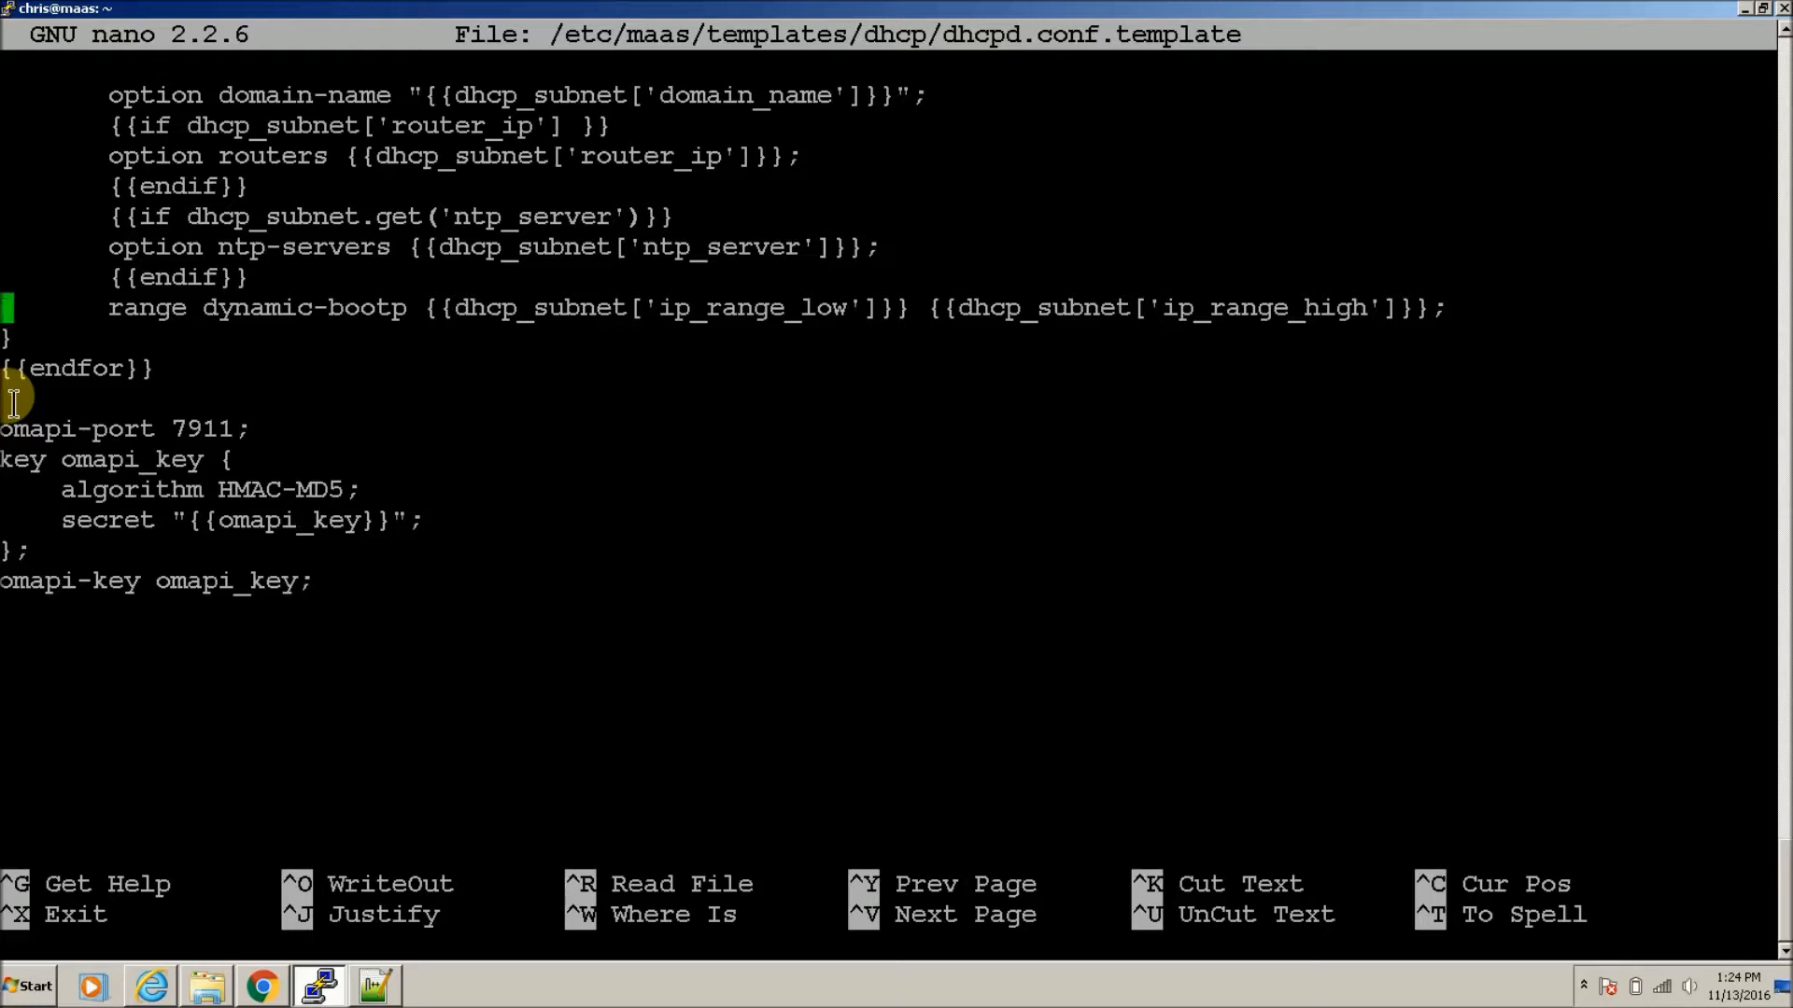
{"action": "key", "text": "Up"}
{"action": "key", "text": "Up"}
{"action": "key", "text": "Up"}
{"action": "key", "text": "Up"}
{"action": "key", "text": "Down"}
{"action": "key", "text": "Down"}
{"action": "key", "text": "Down"}
{"action": "key", "text": "Down"}
{"action": "key", "text": "Down"}
{"action": "key", "text": "Down"}
{"action": "key", "text": "Up"}
{"action": "key", "text": "Up"}
{"action": "key", "text": "Up"}
{"action": "key", "text": "Up"}
{"action": "key", "text": "Up"}
{"action": "key", "text": "Up"}
{"action": "key", "text": "Up"}
{"action": "key", "text": "Up"}
{"action": "key", "text": "Up"}
{"action": "key", "text": "Up"}
{"action": "key", "text": "Up"}
{"action": "key", "text": "Up"}
{"action": "key", "text": "Up"}
{"action": "key", "text": "Up"}
{"action": "key", "text": "Up"}
{"action": "key", "text": "Up"}
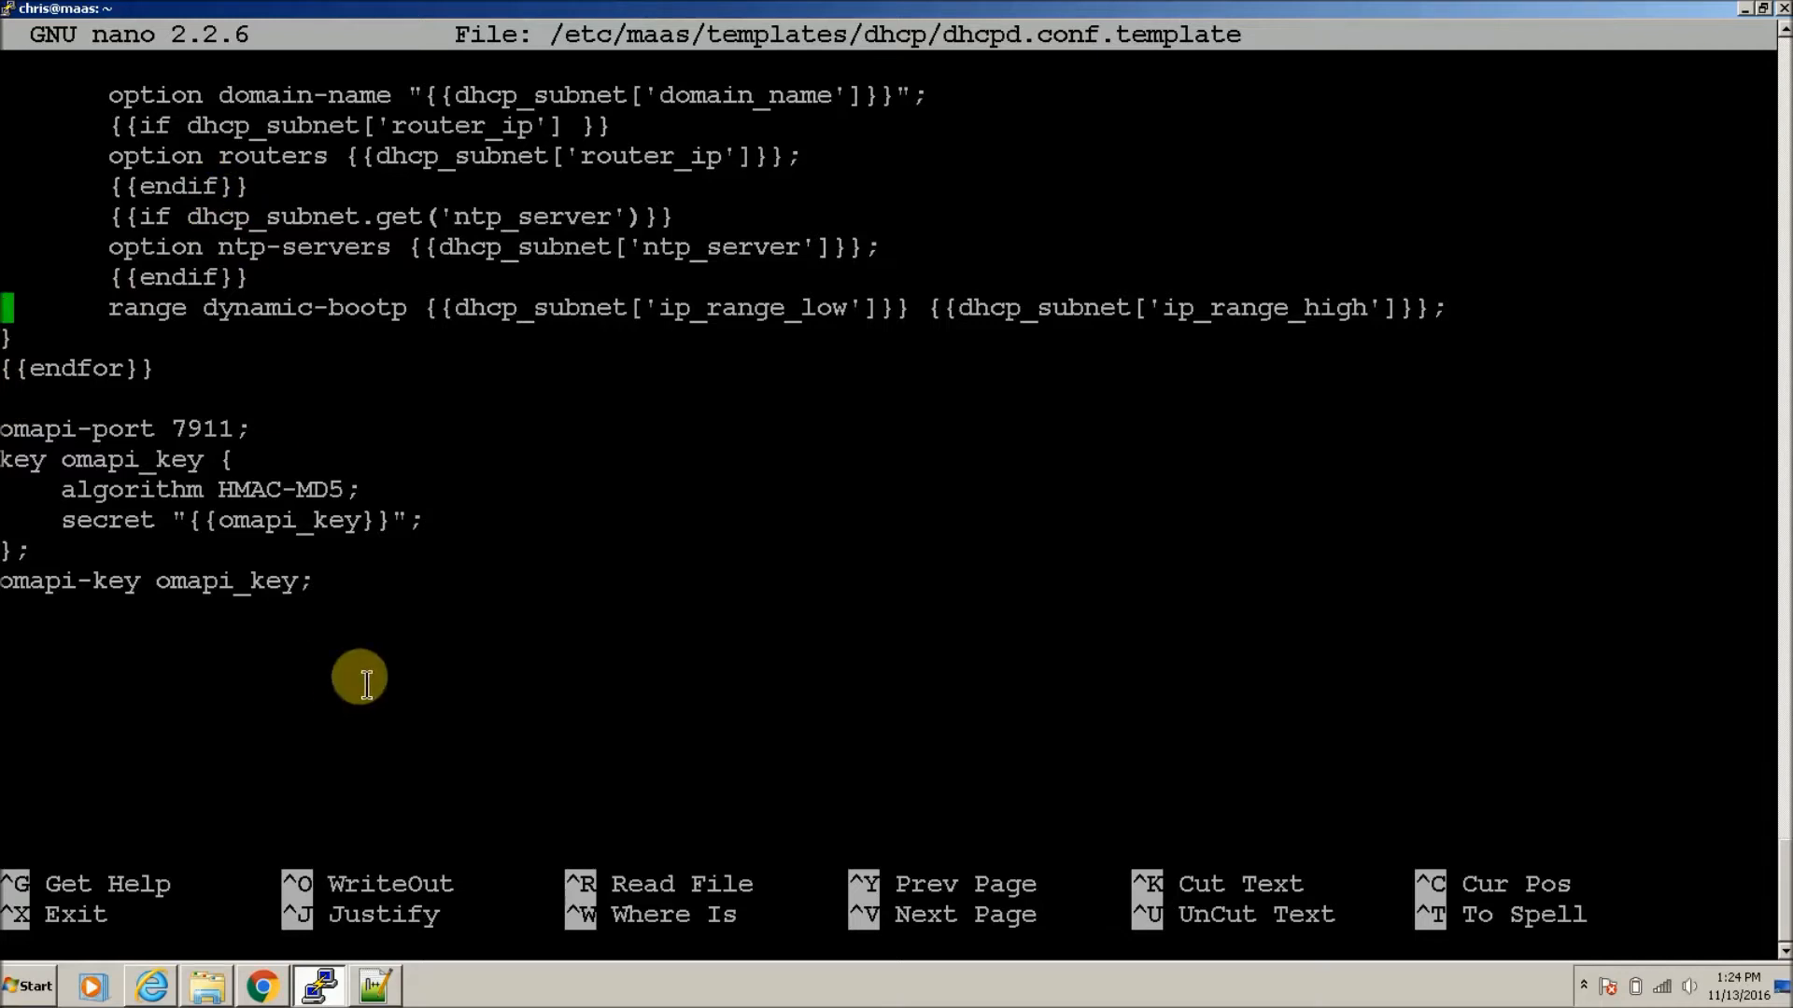
{"action": "key", "text": "Up"}
{"action": "key", "text": "Up"}
{"action": "key", "text": "Up"}
{"action": "key", "text": "Up"}
{"action": "key", "text": "Up"}
{"action": "key", "text": "Up"}
{"action": "key", "text": "Up"}
{"action": "key", "text": "Up"}
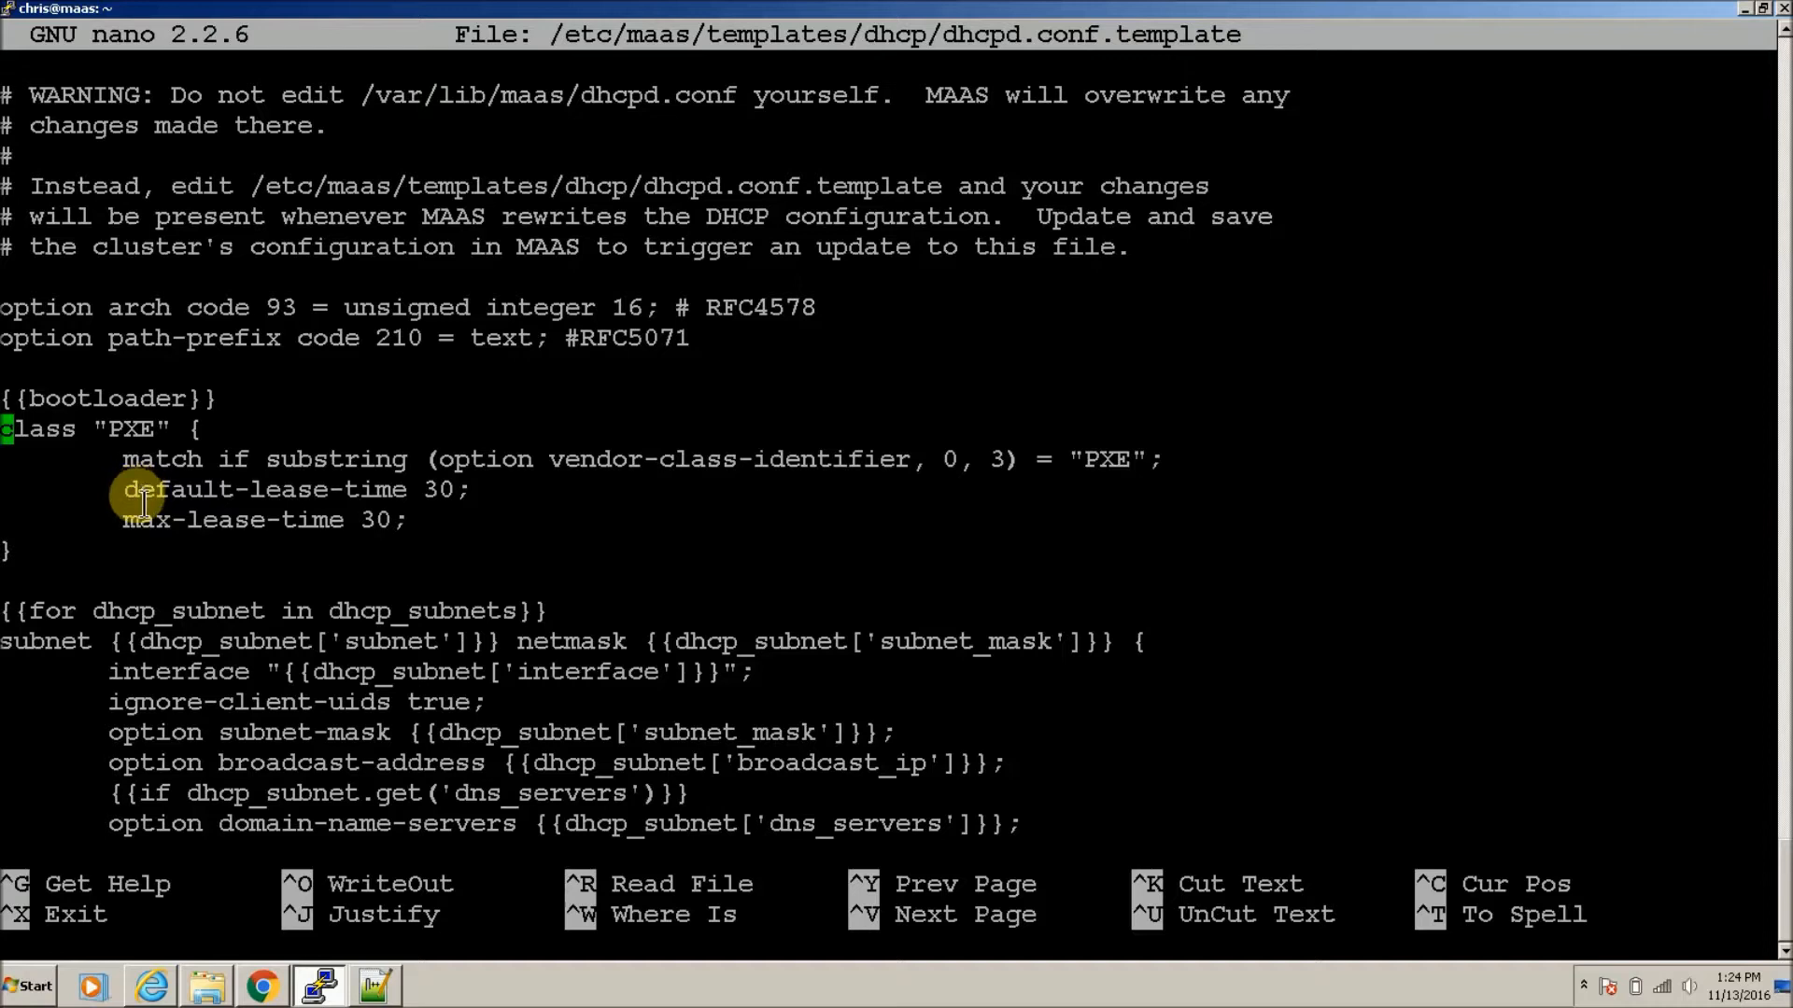
{"action": "left_click_drag", "start_coordinate": [124, 490], "coordinate": [476, 520]}
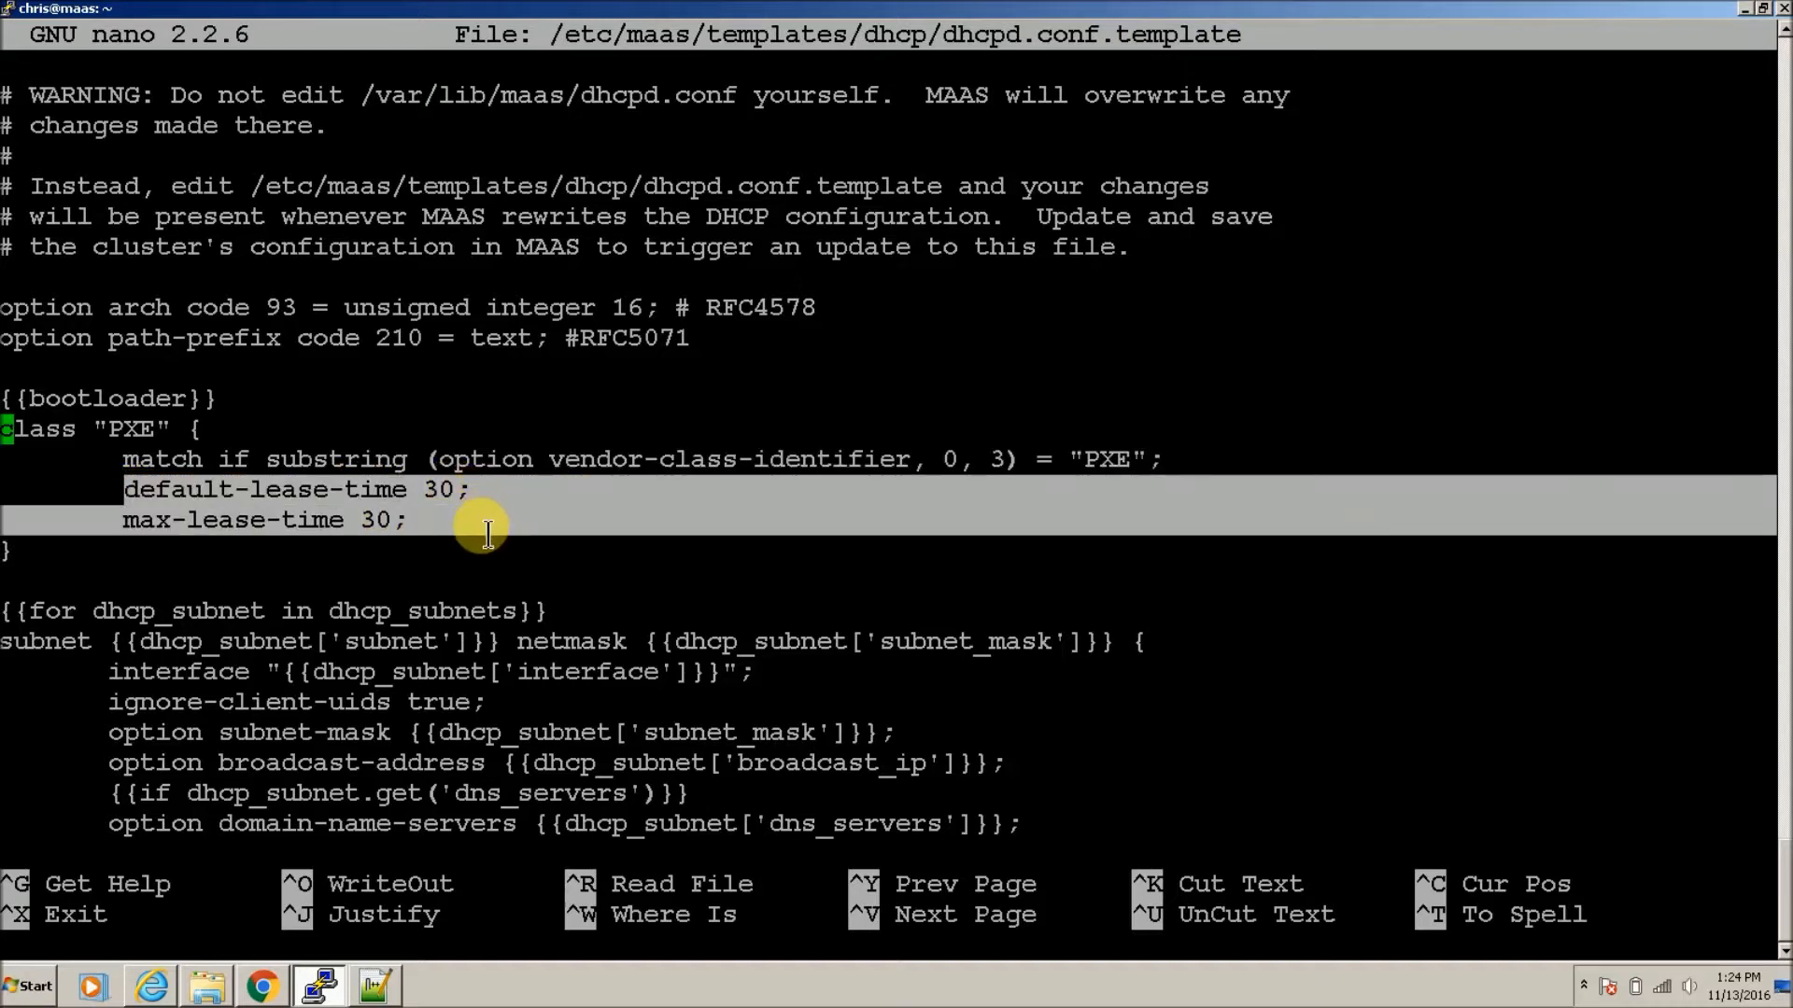
{"action": "key", "text": "ctrl+c"}
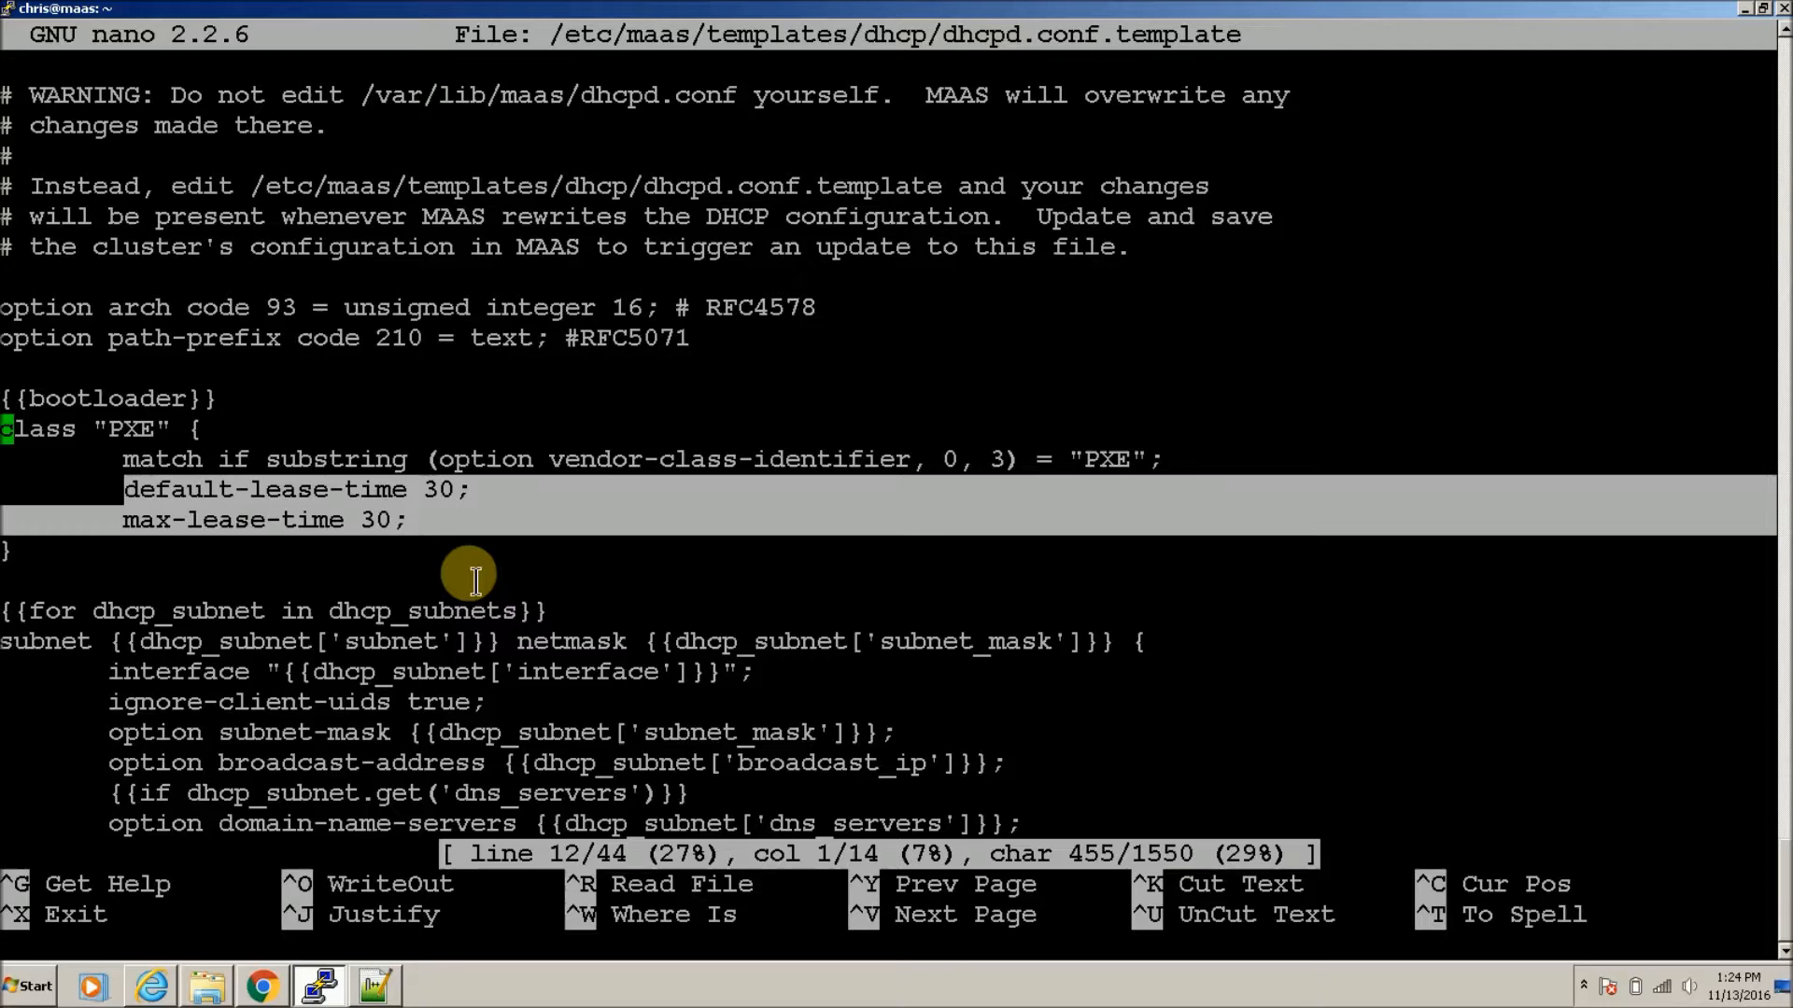
Step: Paste the two lease-time lines just above the subnet block's closing brace
{"action": "key", "text": "Down"}
{"action": "key", "text": "Down"}
{"action": "key", "text": "Down"}
{"action": "key", "text": "Down"}
{"action": "key", "text": "Down"}
{"action": "key", "text": "Down"}
{"action": "key", "text": "Down"}
{"action": "key", "text": "Down"}
{"action": "key", "text": "Down"}
{"action": "key", "text": "Down"}
{"action": "key", "text": "Down"}
{"action": "key", "text": "Down"}
{"action": "key", "text": "Down"}
{"action": "key", "text": "Down"}
{"action": "key", "text": "Down"}
{"action": "key", "text": "Down"}
{"action": "key", "text": "Down"}
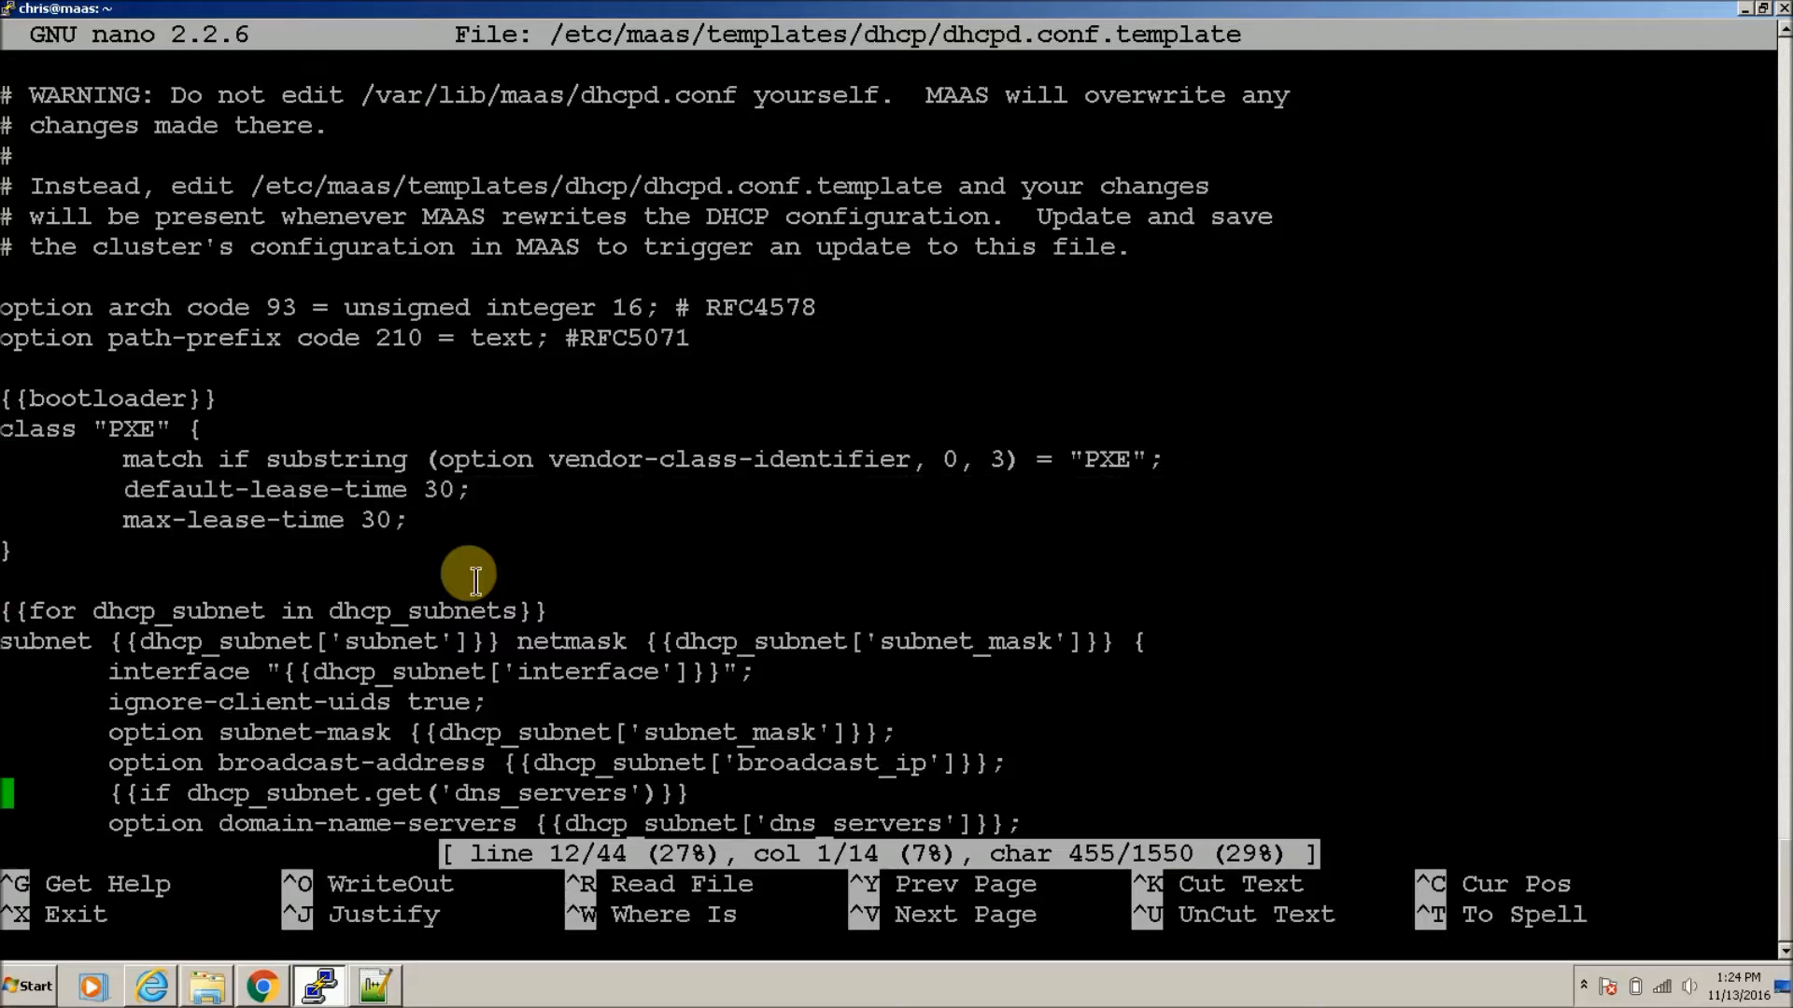
{"action": "key", "text": "Down"}
{"action": "key", "text": "Down"}
{"action": "key", "text": "Down"}
{"action": "key", "text": "Down"}
{"action": "key", "text": "Down"}
{"action": "key", "text": "Down"}
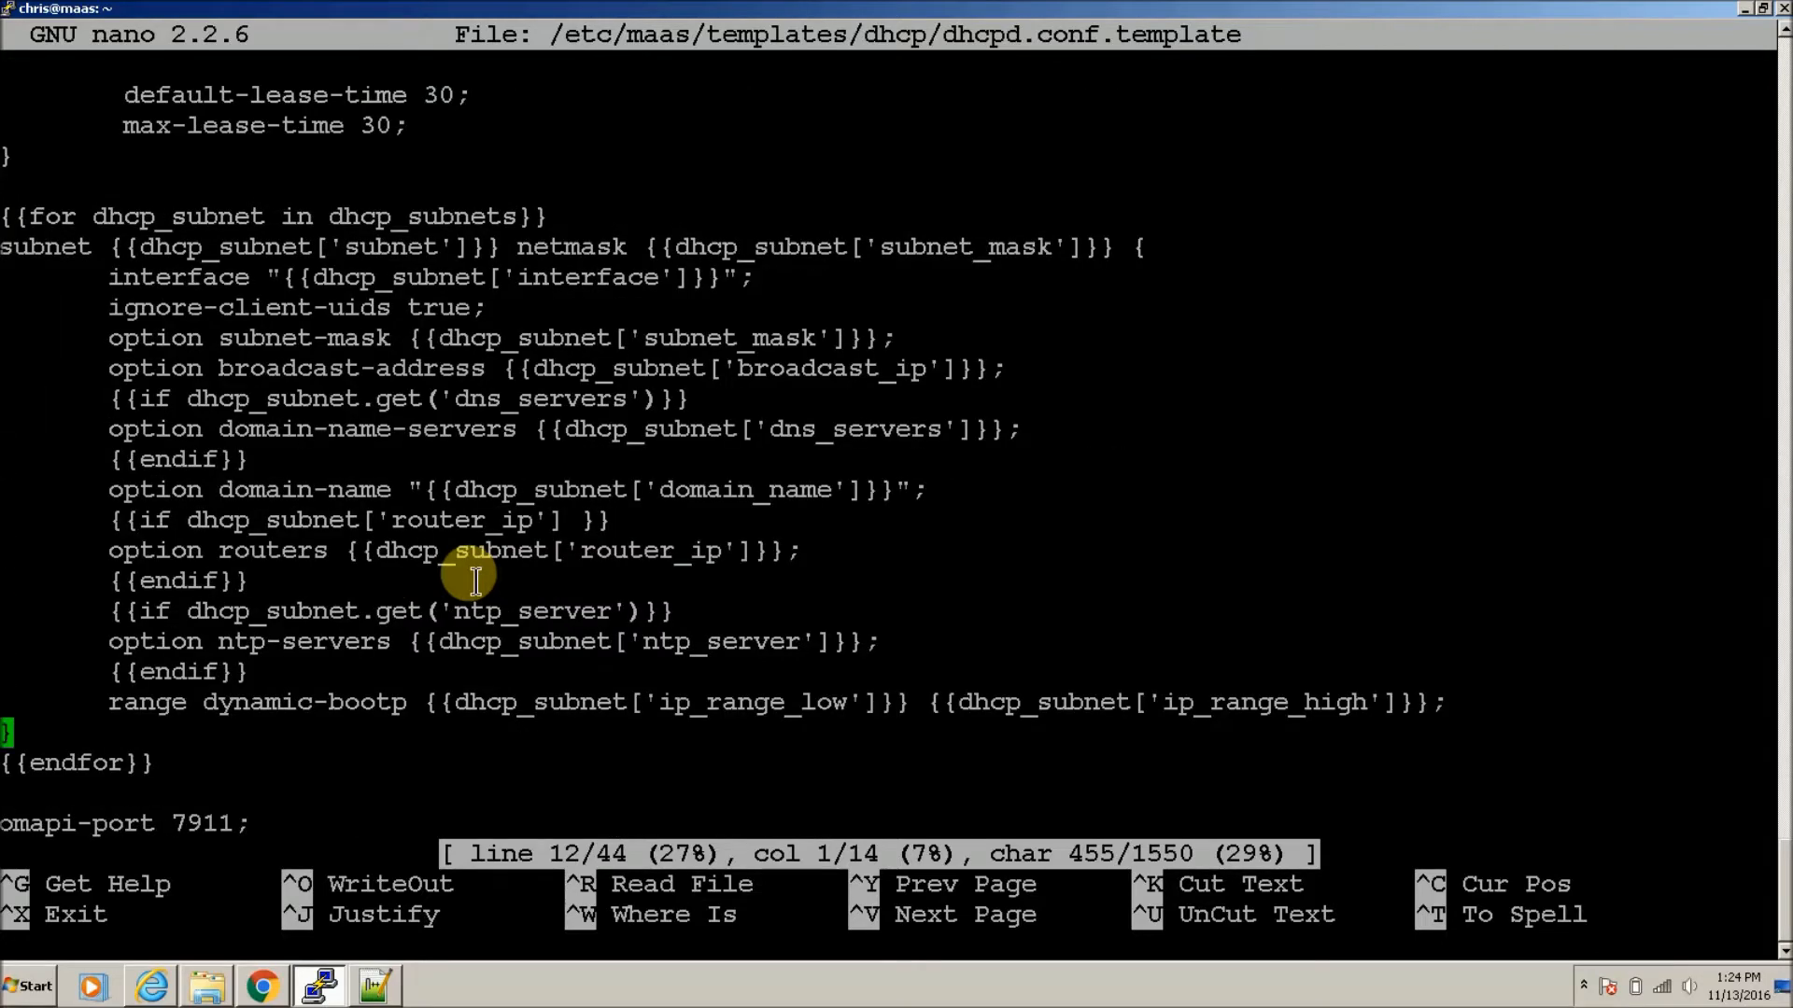
{"action": "key", "text": "Return"}
{"action": "key", "text": "Up"}
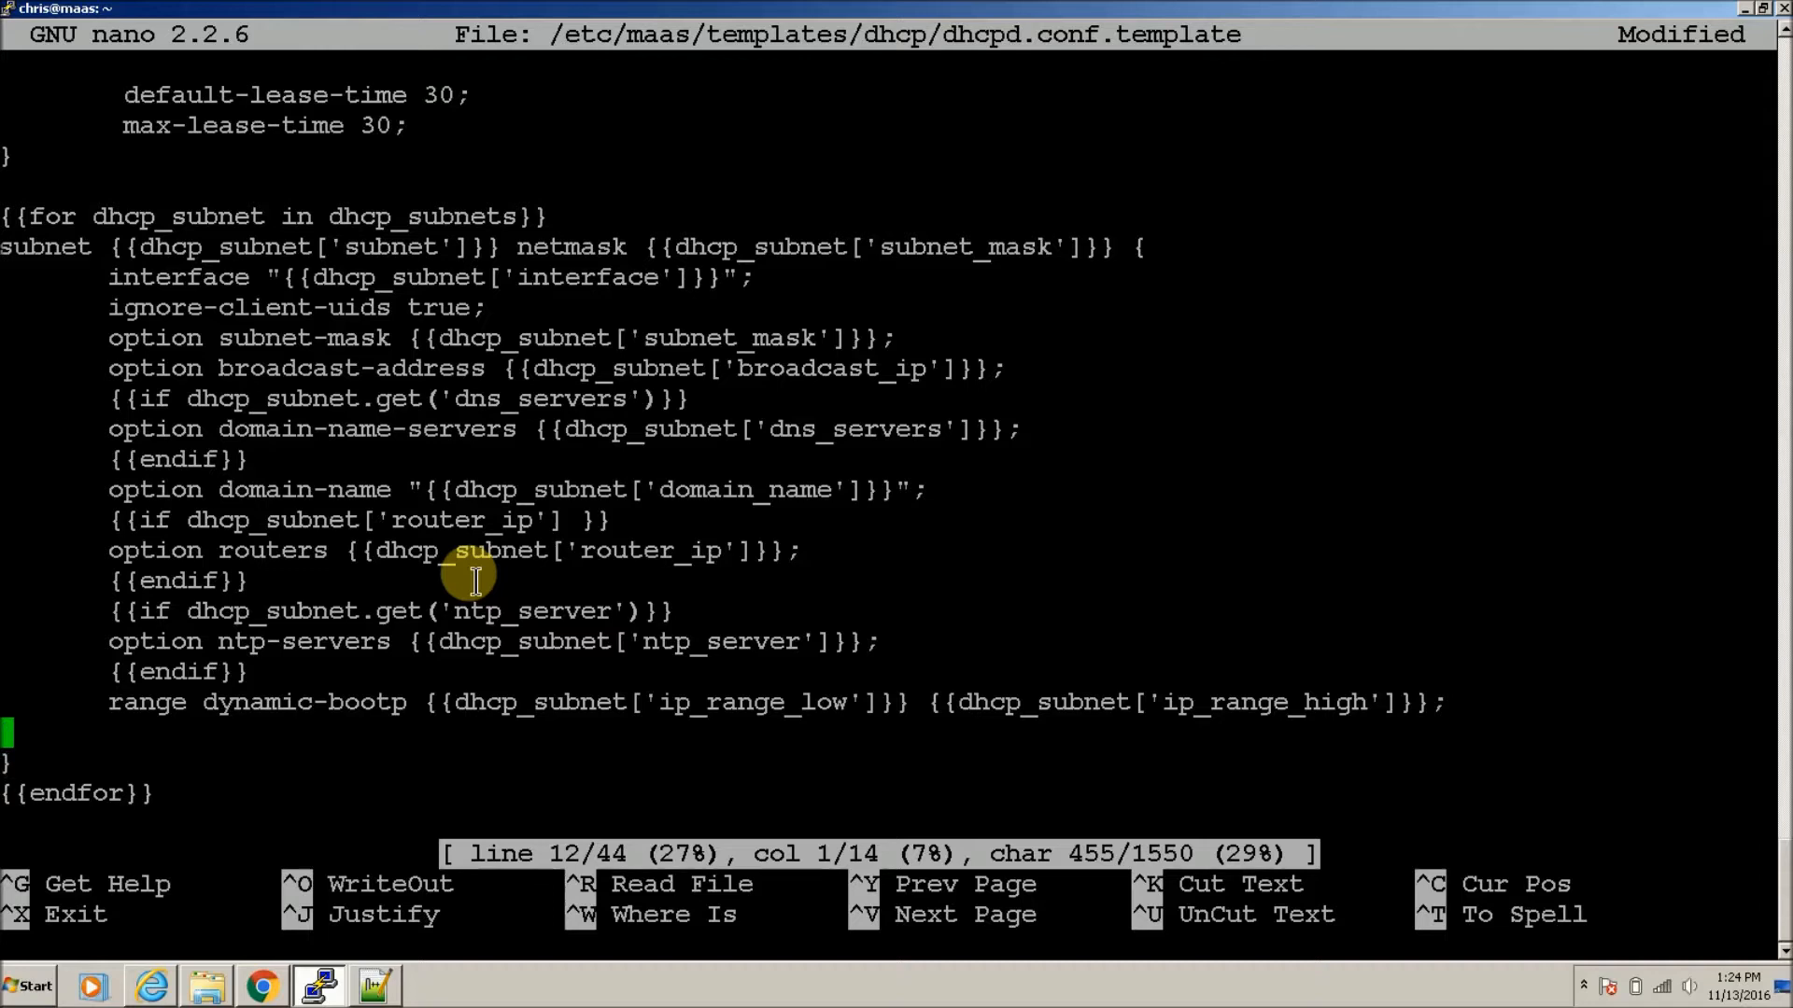
{"action": "key", "text": "ctrl+v"}
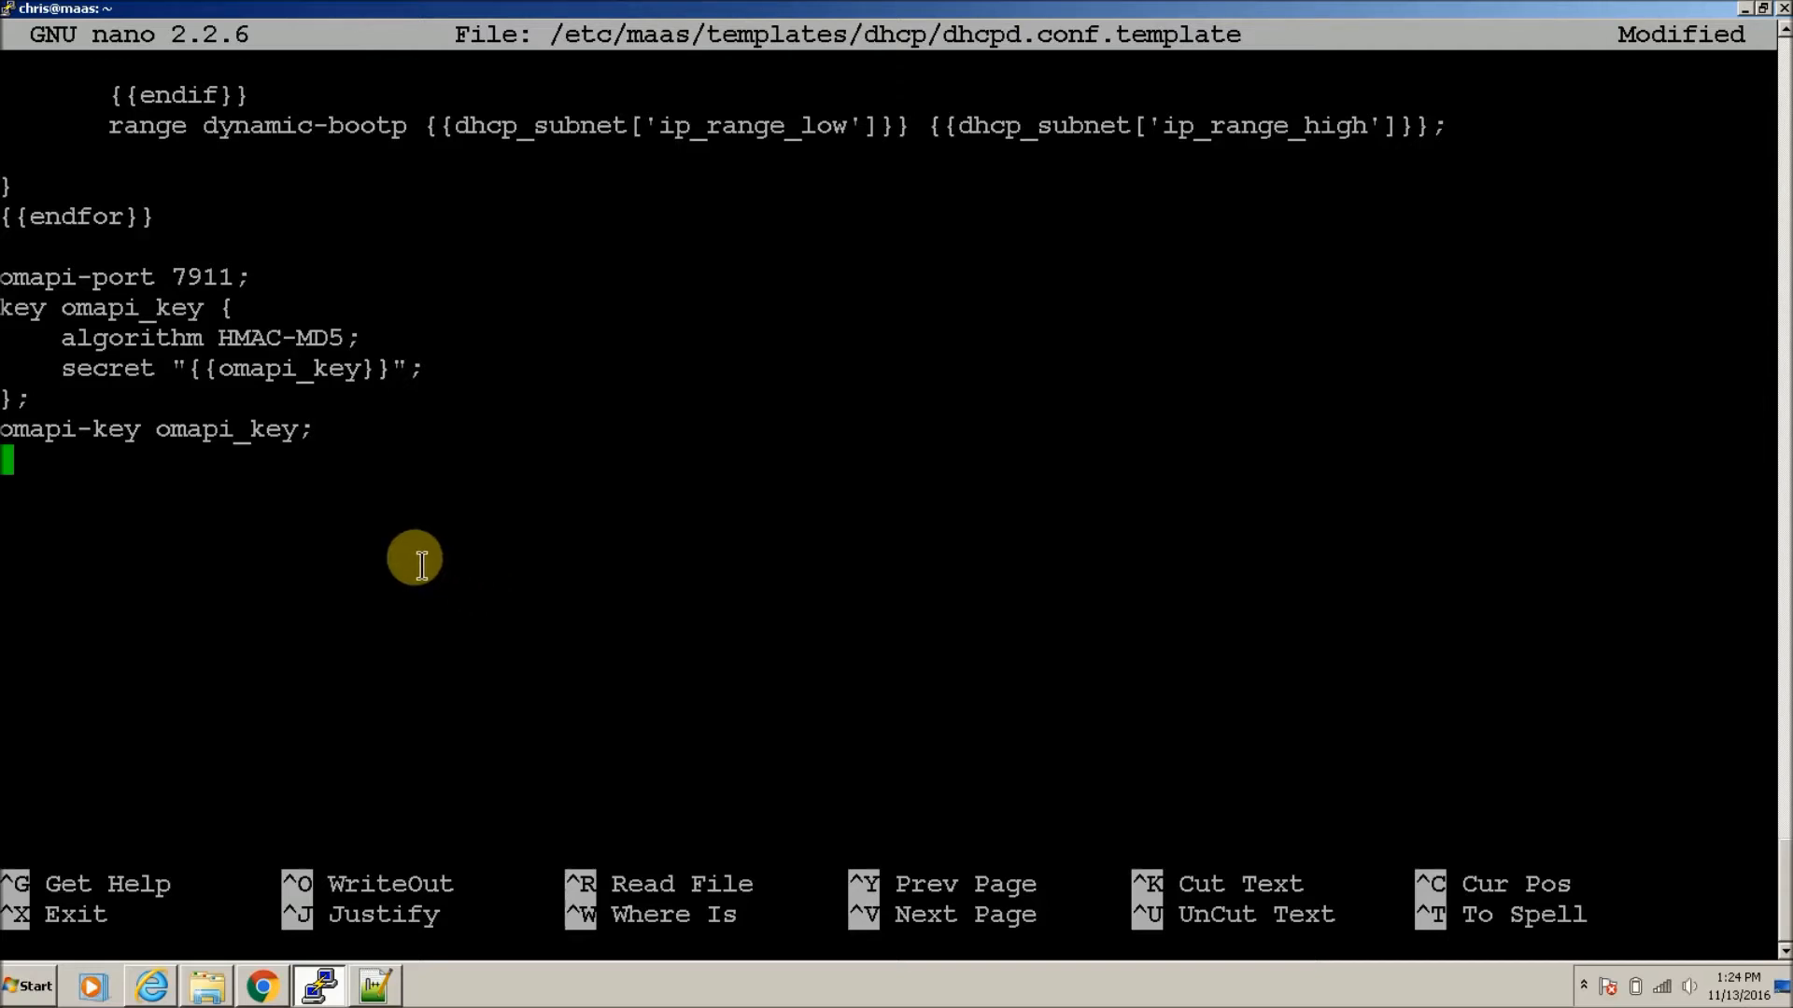
{"action": "key", "text": "Up"}
{"action": "key", "text": "Up"}
{"action": "key", "text": "Up"}
{"action": "key", "text": "Up"}
{"action": "key", "text": "Up"}
{"action": "key", "text": "Up"}
{"action": "key", "text": "Up"}
{"action": "key", "text": "Up"}
{"action": "key", "text": "Up"}
{"action": "key", "text": "Up"}
{"action": "key", "text": "Up"}
{"action": "key", "text": "Up"}
{"action": "key", "text": "Up"}
{"action": "key", "text": "Up"}
{"action": "key", "text": "Up"}
{"action": "key", "text": "Up"}
{"action": "key", "text": "Up"}
{"action": "key", "text": "Up"}
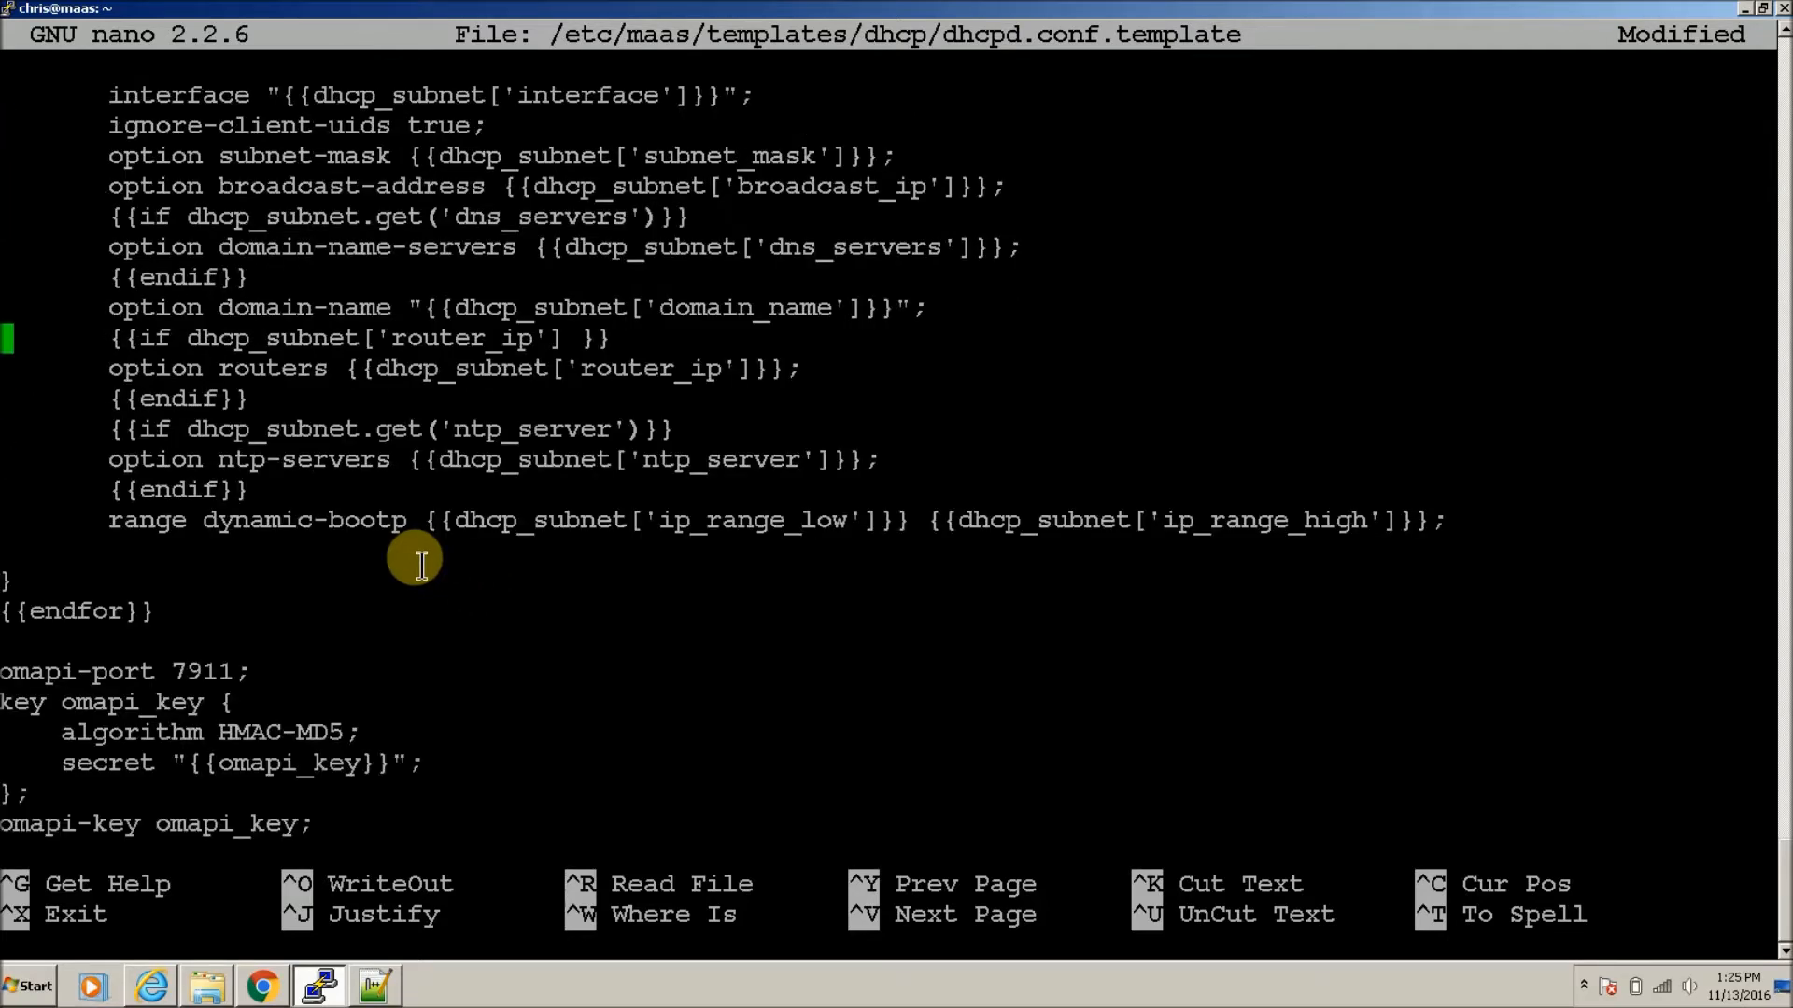
{"action": "key", "text": "Down"}
{"action": "key", "text": "Down"}
{"action": "key", "text": "Down"}
{"action": "key", "text": "Down"}
{"action": "key", "text": "Down"}
{"action": "key", "text": "Down"}
{"action": "key", "text": "Down"}
{"action": "key", "text": "Down"}
{"action": "left_click", "coordinate": [419, 559]}
{"action": "right_click", "coordinate": [419, 558]}
Step: Fix the indent and change both lease-time values from 30 to 300
{"action": "key", "text": "Up"}
{"action": "key", "text": "Up"}
{"action": "key", "text": "Tab"}
{"action": "key", "text": "Right"}
{"action": "key", "text": "Right"}
{"action": "key", "text": "Right"}
{"action": "key", "text": "Right"}
{"action": "key", "text": "Right"}
{"action": "key", "text": "Right"}
{"action": "key", "text": "Right"}
{"action": "key", "text": "Right"}
{"action": "key", "text": "Right"}
{"action": "key", "text": "Right"}
{"action": "key", "text": "Right"}
{"action": "key", "text": "Right"}
{"action": "key", "text": "Right"}
{"action": "key", "text": "Right"}
{"action": "key", "text": "Right"}
{"action": "key", "text": "Right"}
{"action": "key", "text": "Right"}
{"action": "key", "text": "Right"}
{"action": "key", "text": "Right"}
{"action": "key", "text": "Right"}
{"action": "key", "text": "Right"}
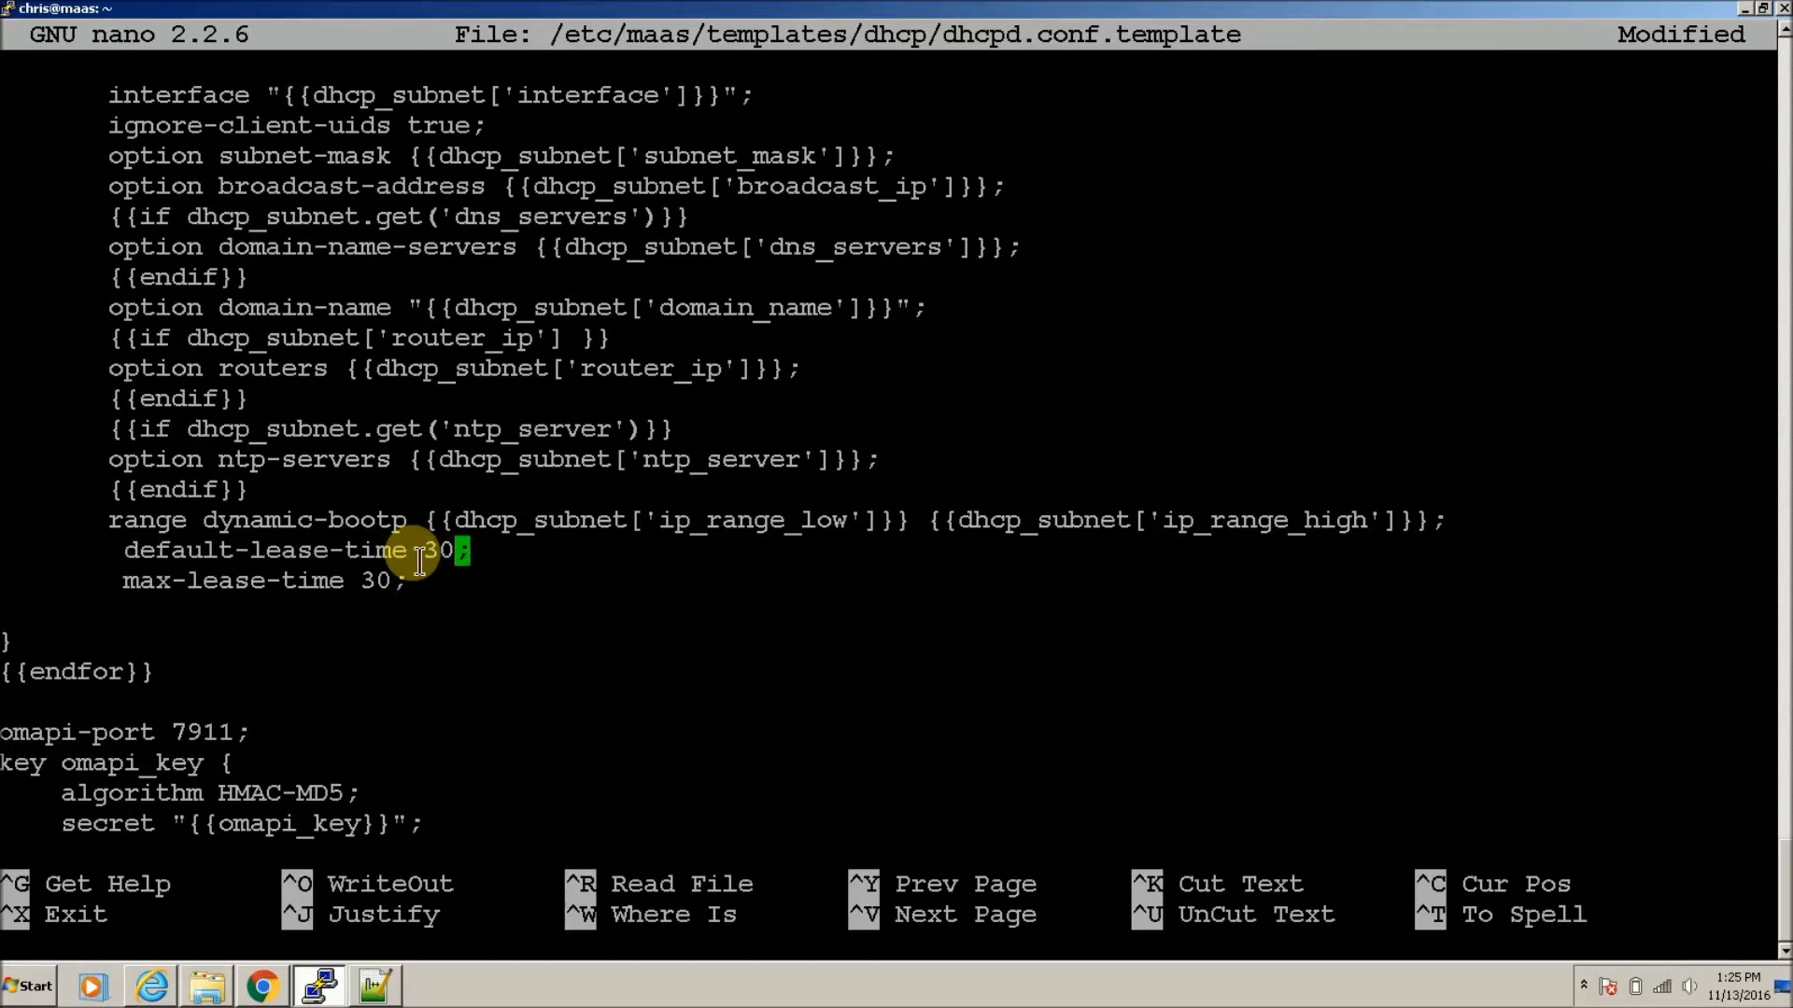
{"action": "type", "text": "0"}
{"action": "key", "text": "Down"}
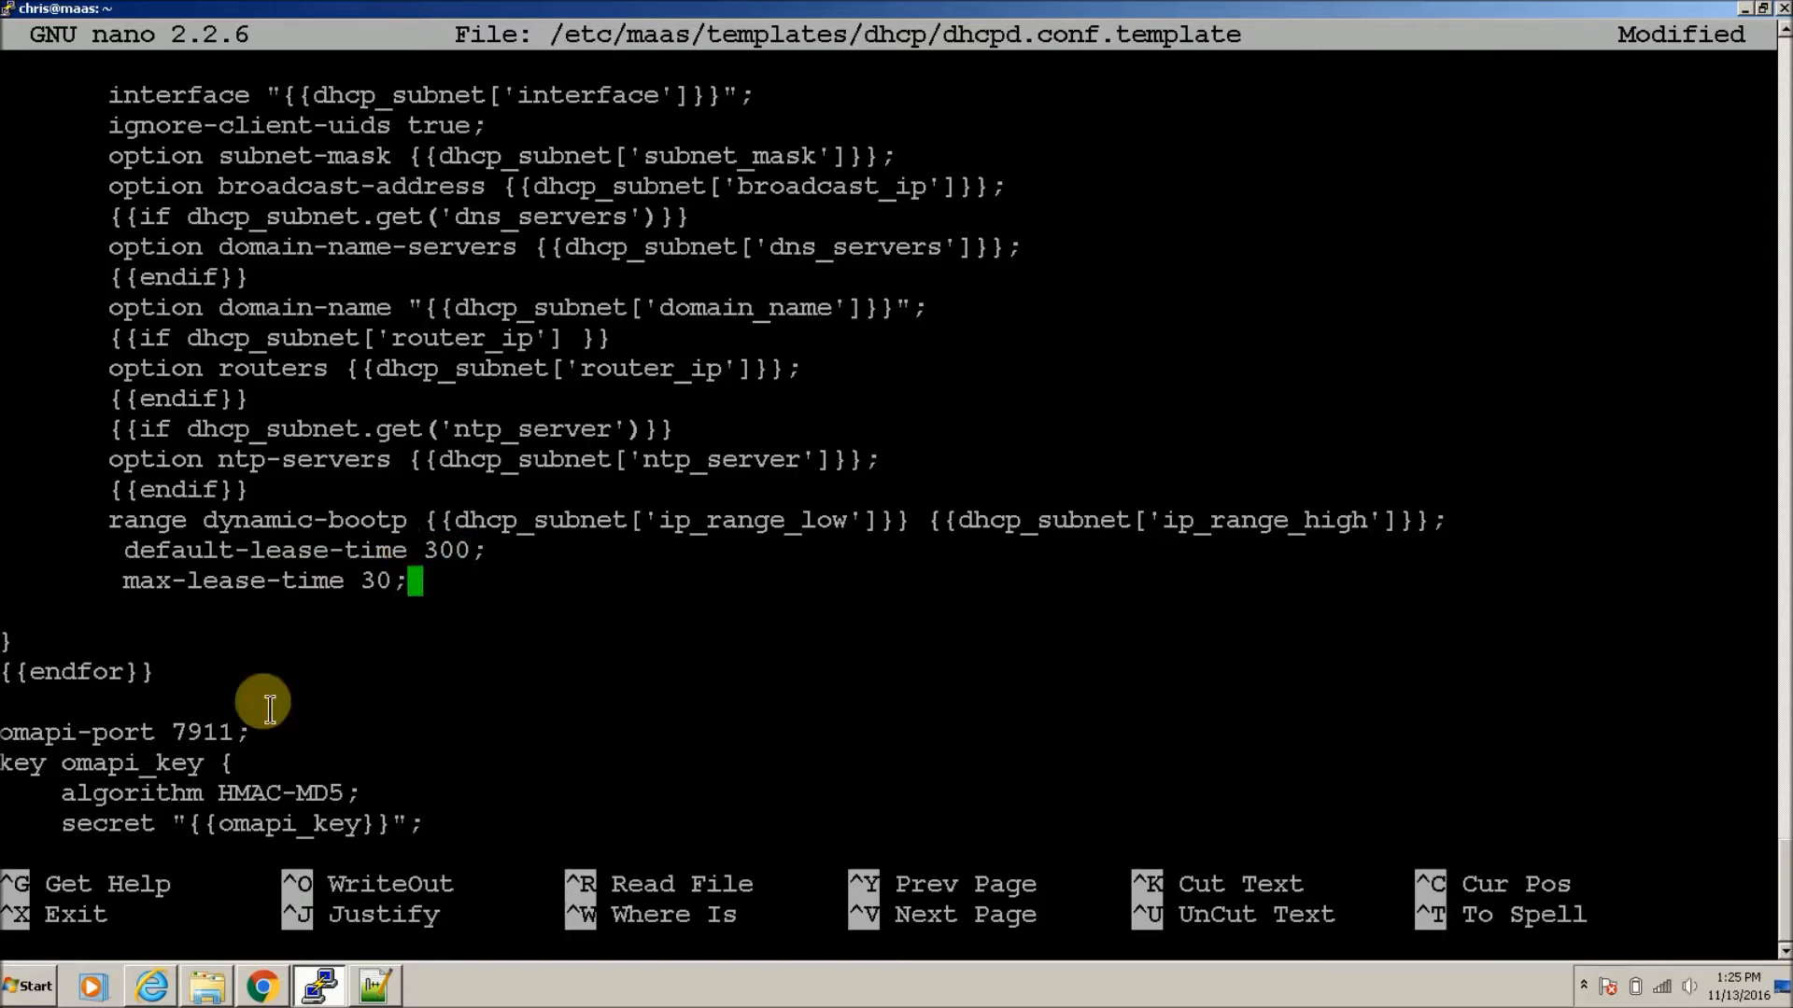
{"action": "key", "text": "Left"}
{"action": "type", "text": "0"}
Step: Save the DHCP template and reboot the MAAS server with sudo reboot now
{"action": "key", "text": "ctrl+x"}
{"action": "key", "text": "y"}
{"action": "key", "text": "Return"}
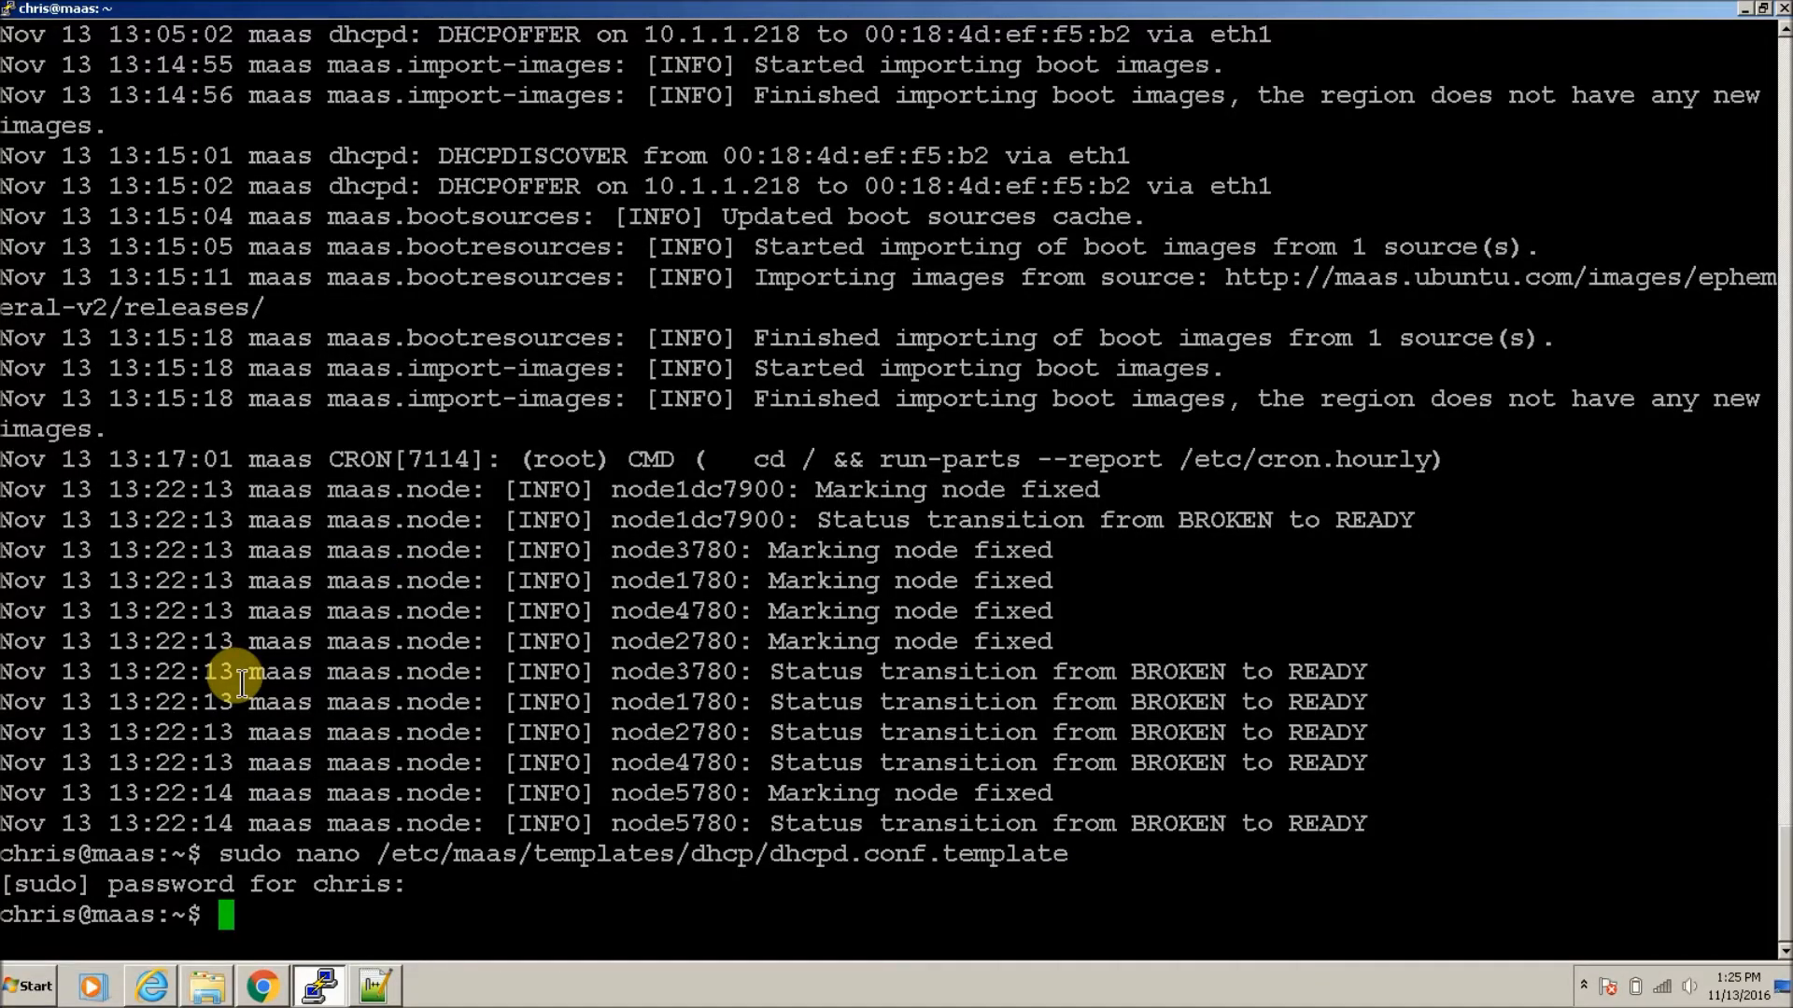
{"action": "type", "text": "sudo "}
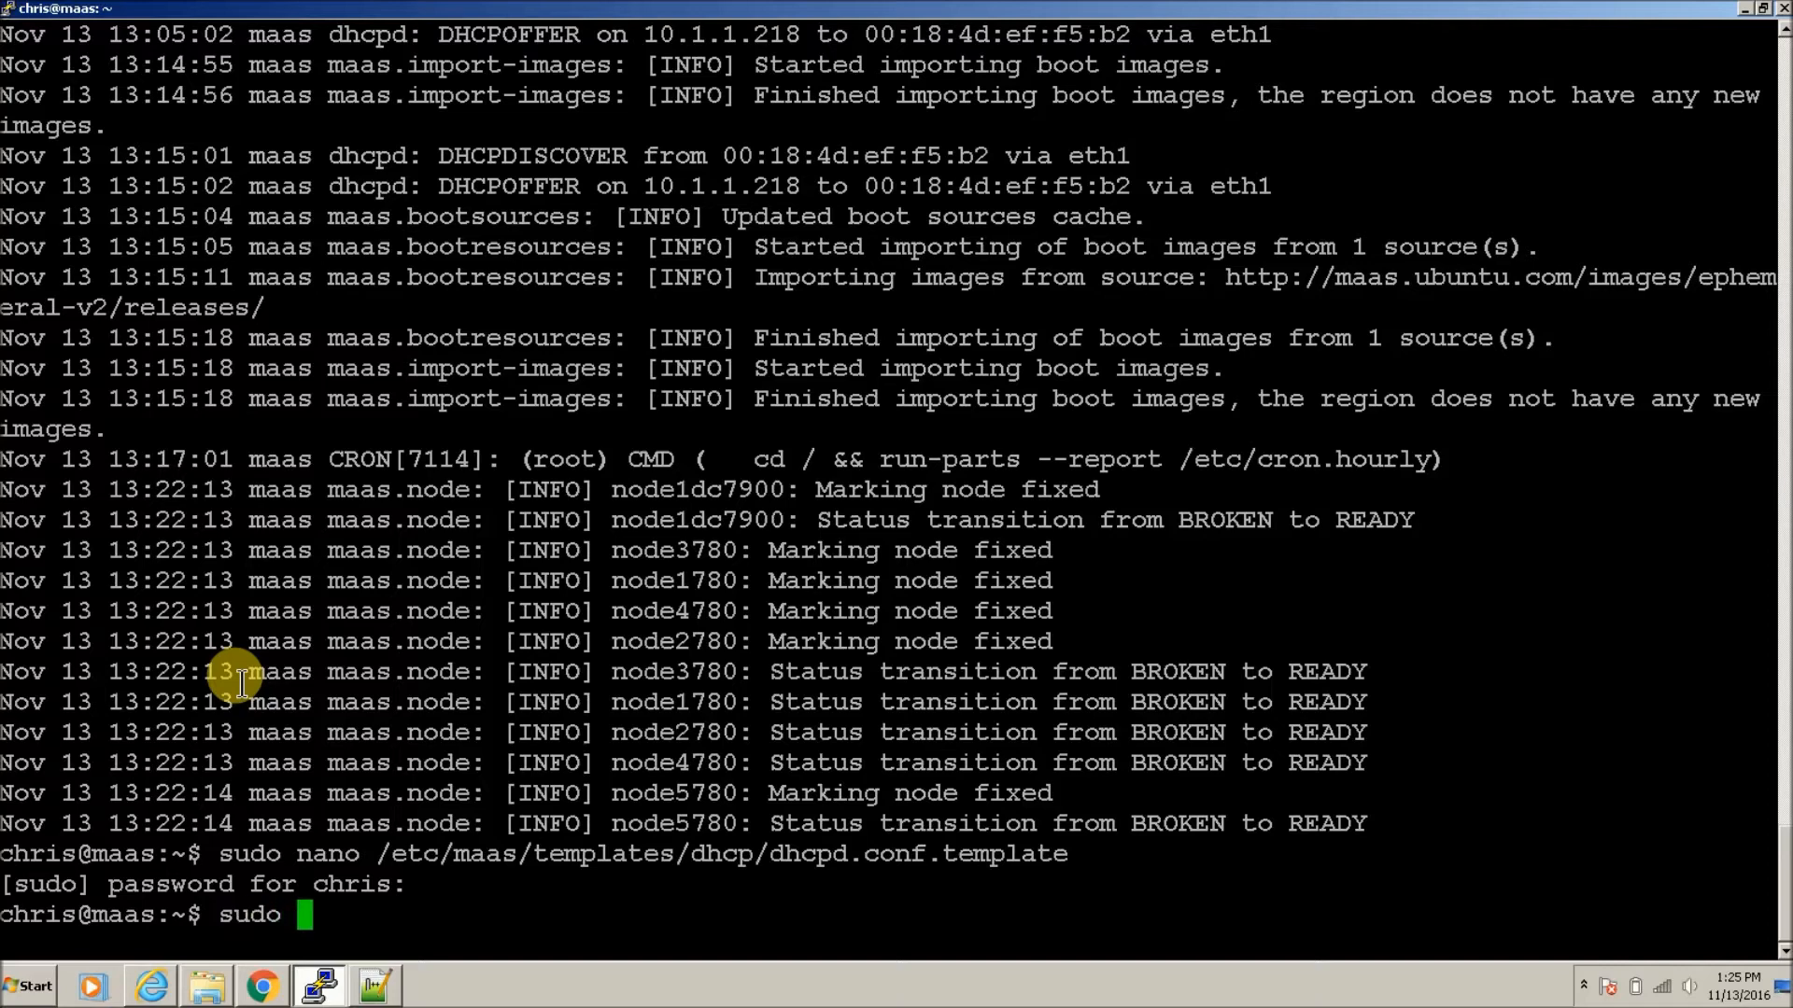
{"action": "type", "text": "reboot "}
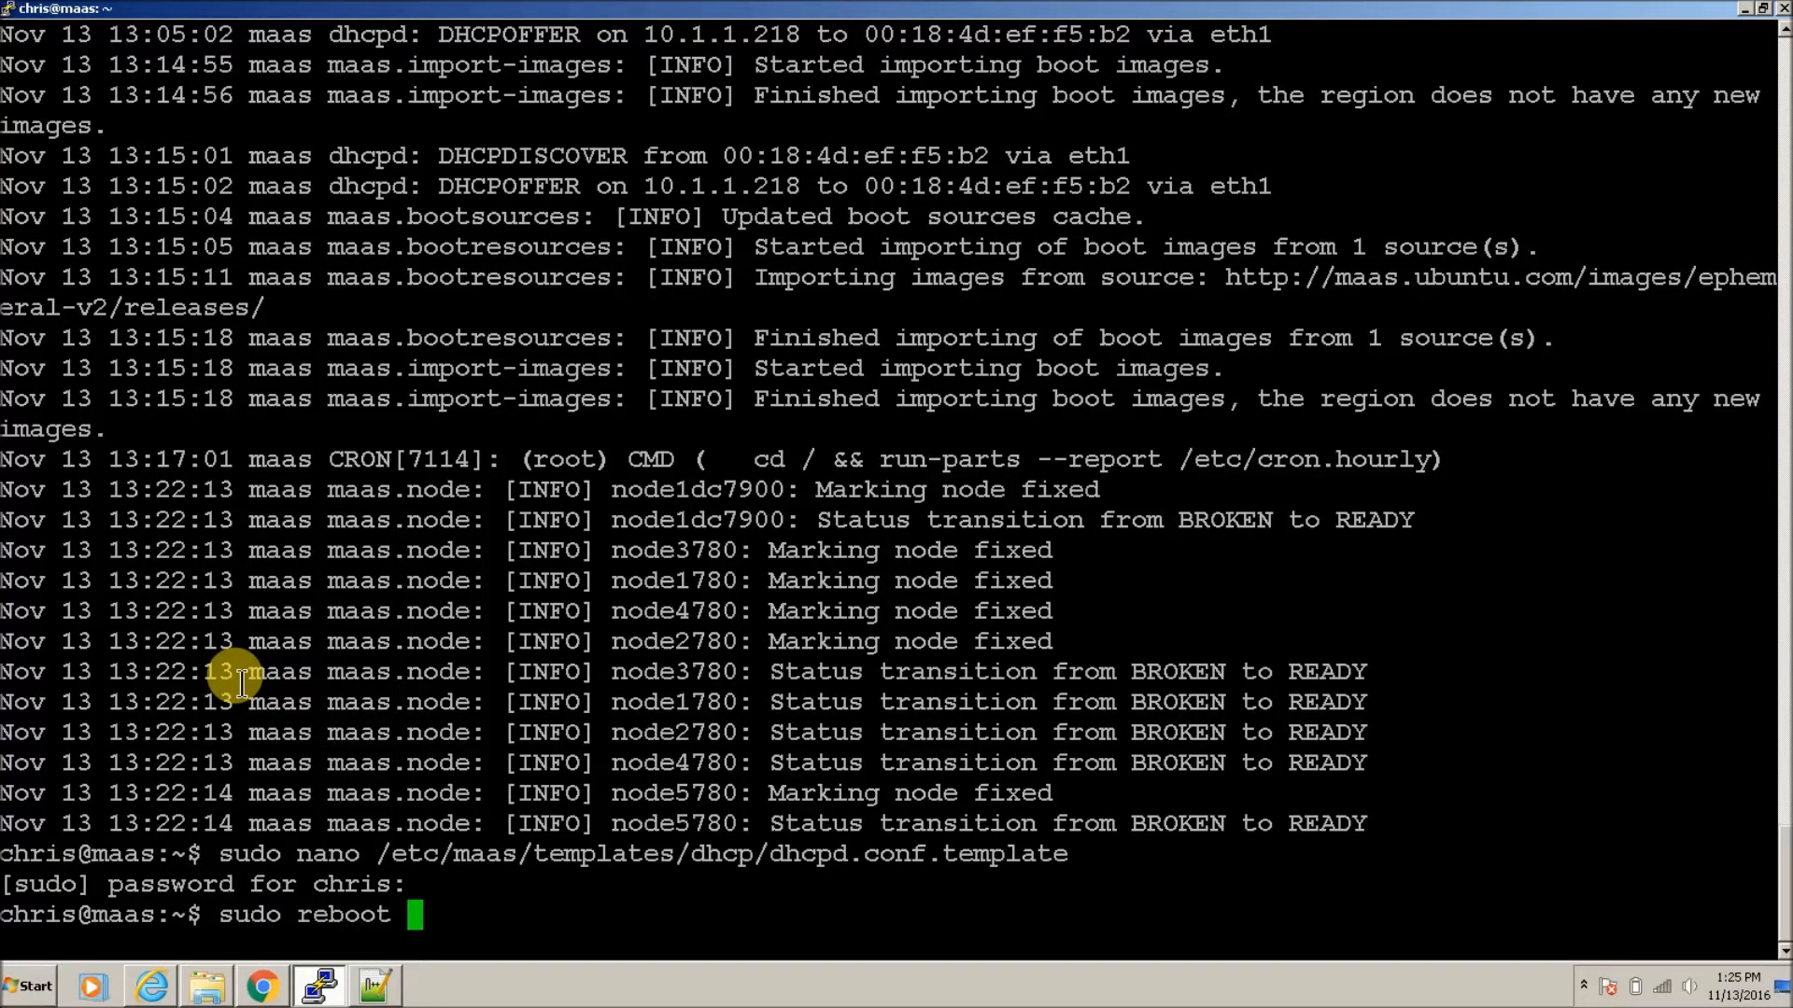
{"action": "type", "text": "now"}
{"action": "key", "text": "Return"}
Step: Restart the PuTTY session, log back in, and rerun cat /var/log/syslog from history
{"action": "left_click", "coordinate": [7, 8]}
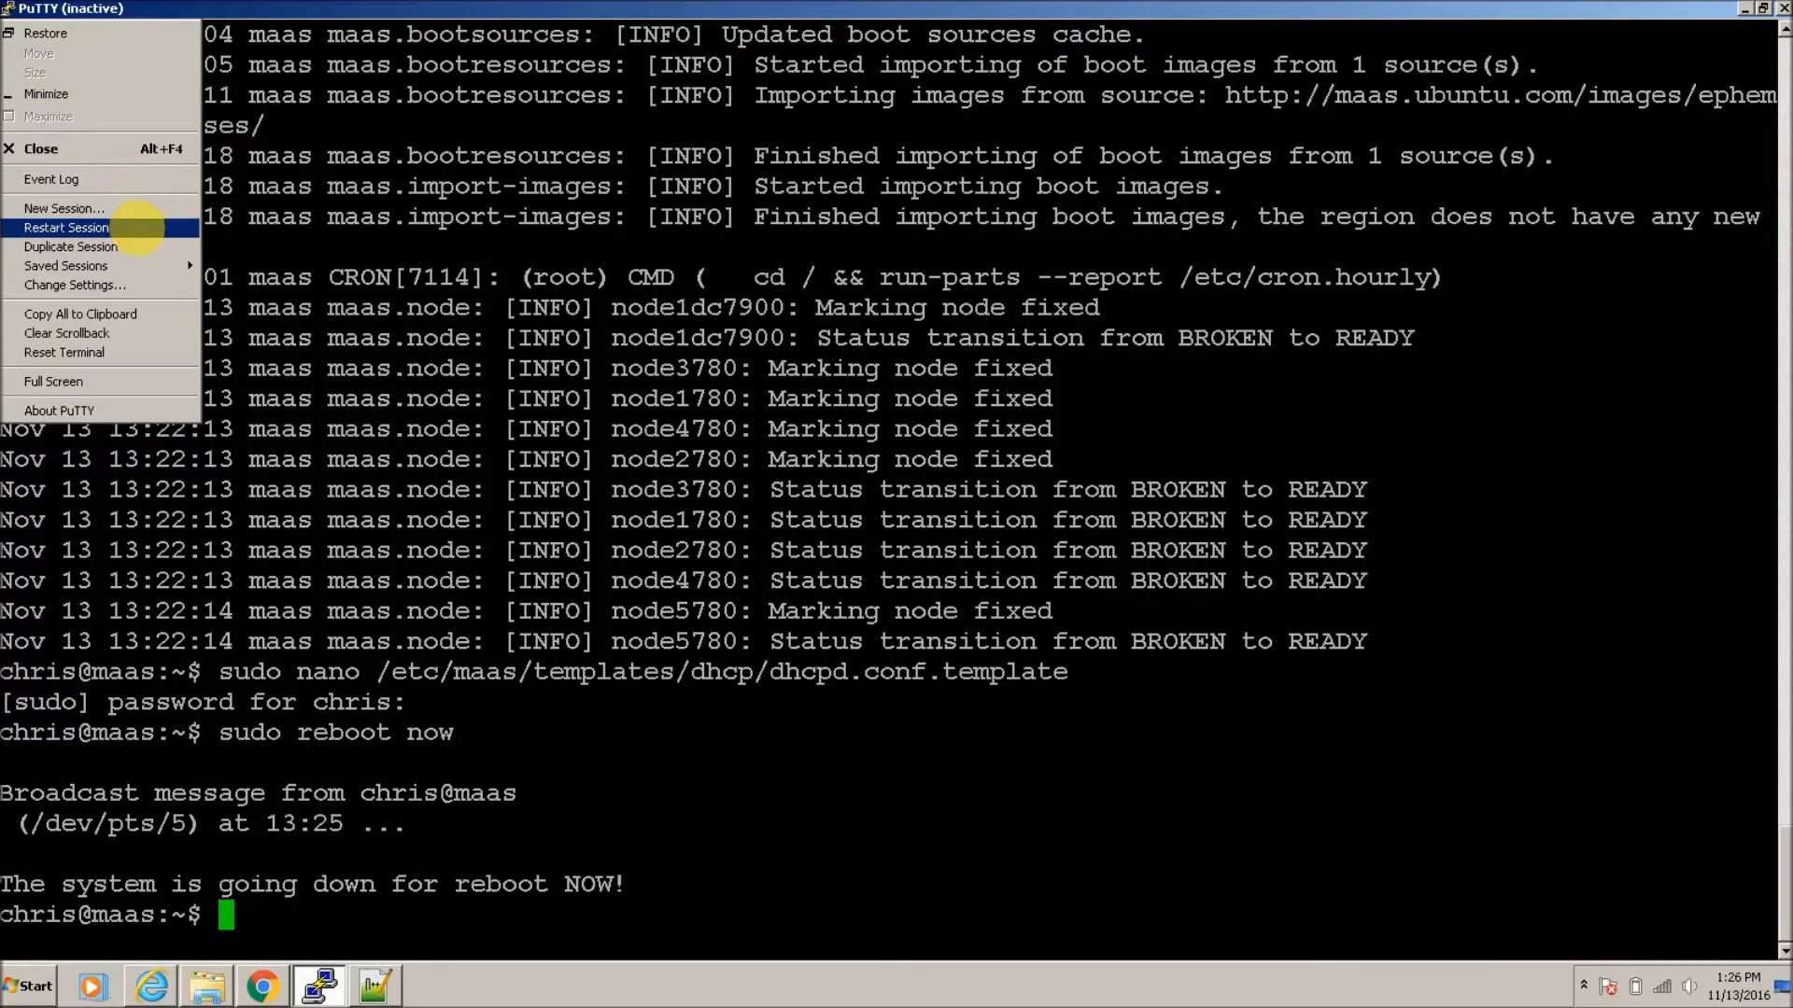
{"action": "left_click", "coordinate": [133, 227]}
{"action": "type", "text": "chris"}
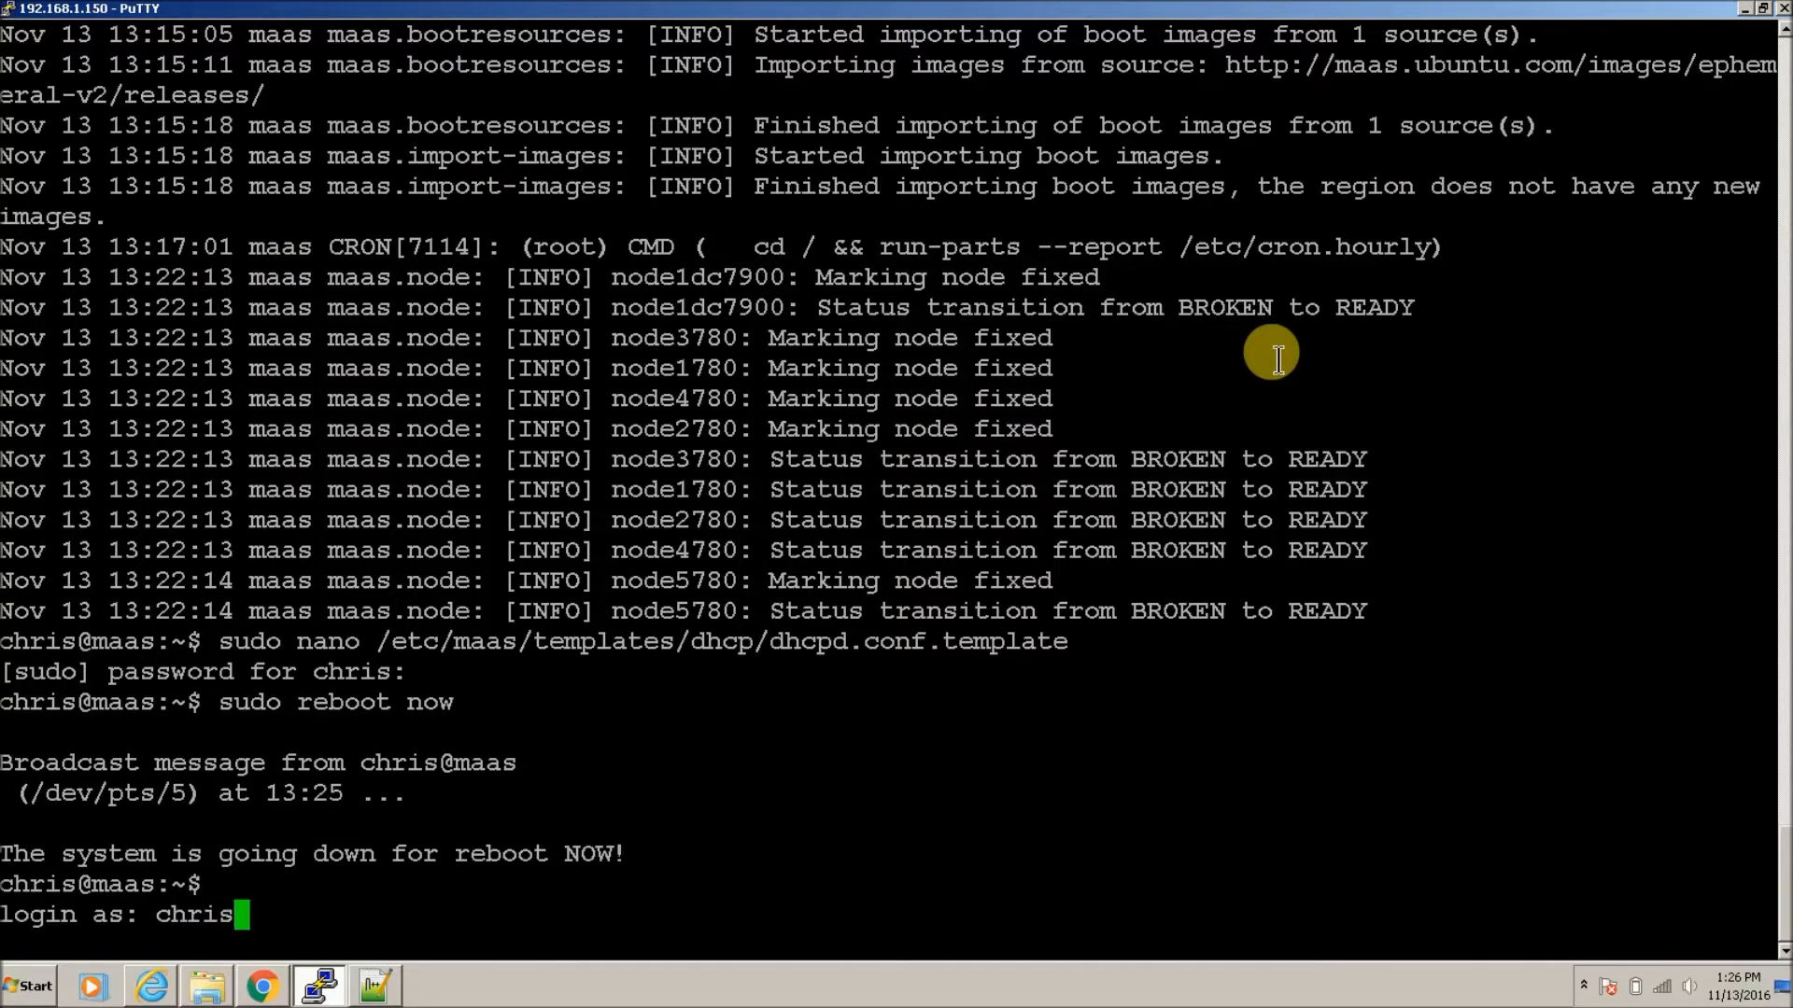
{"action": "key", "text": "Return"}
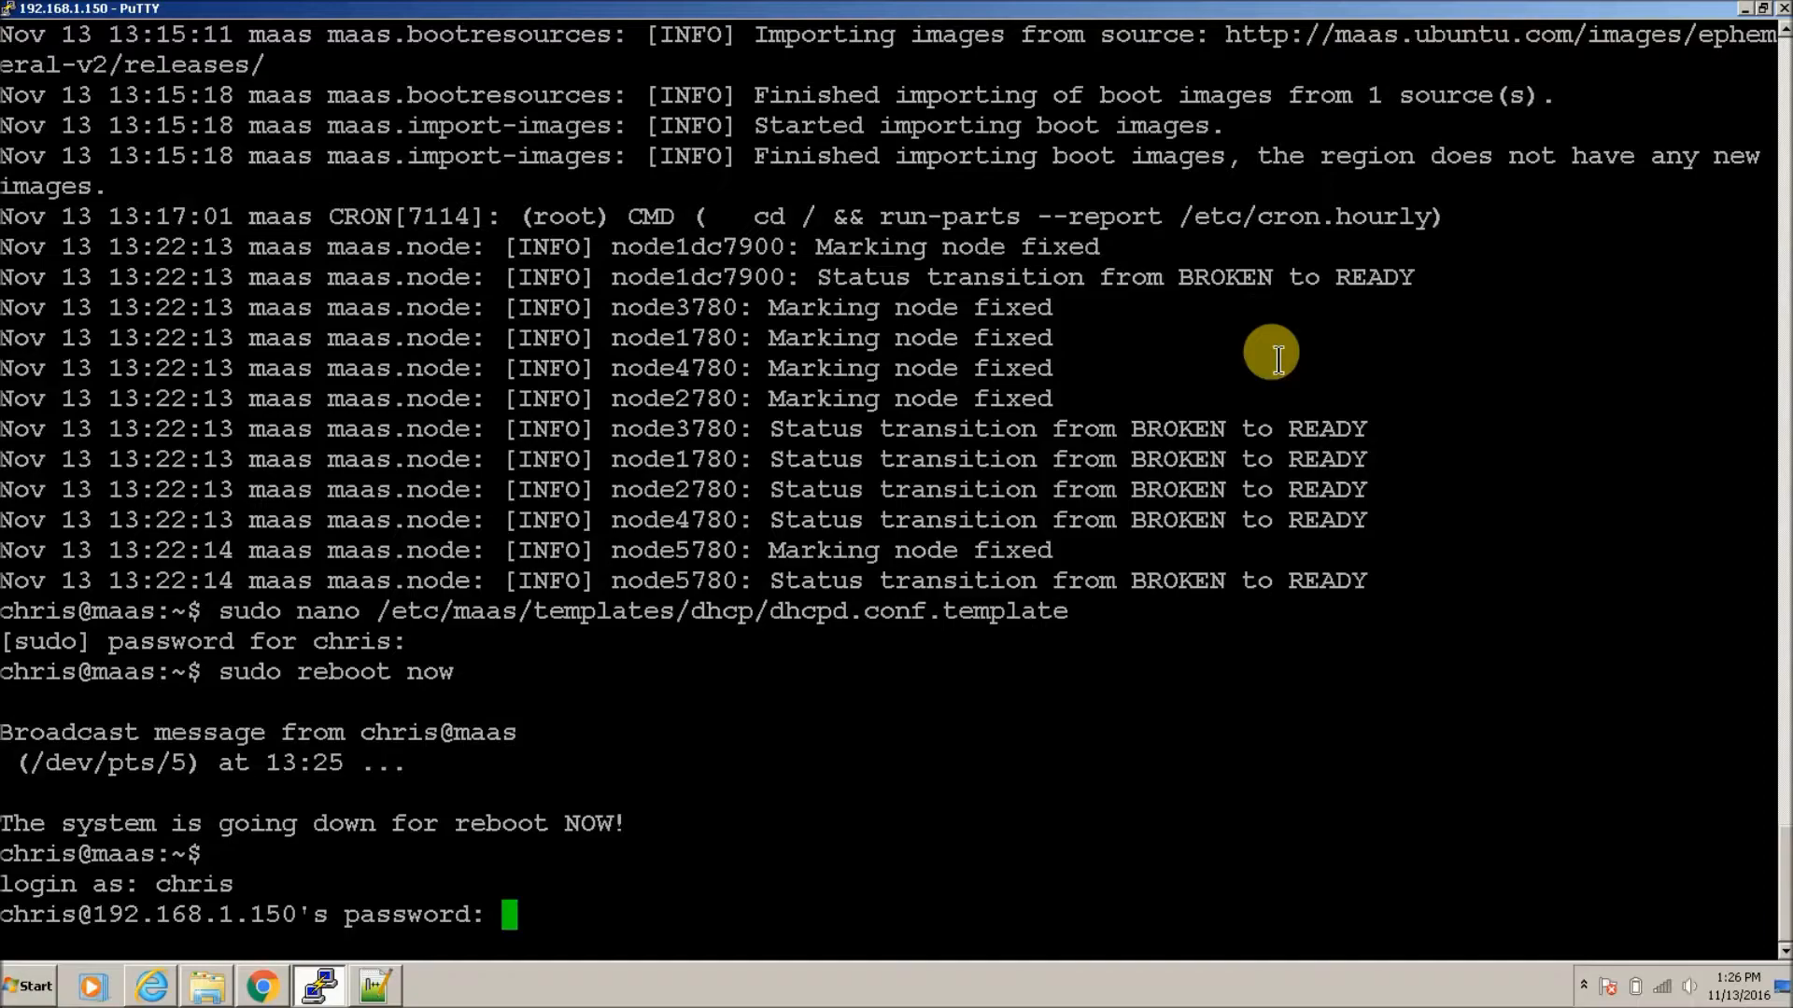
{"action": "key", "text": "Return"}
{"action": "key", "text": "Up"}
{"action": "key", "text": "Up"}
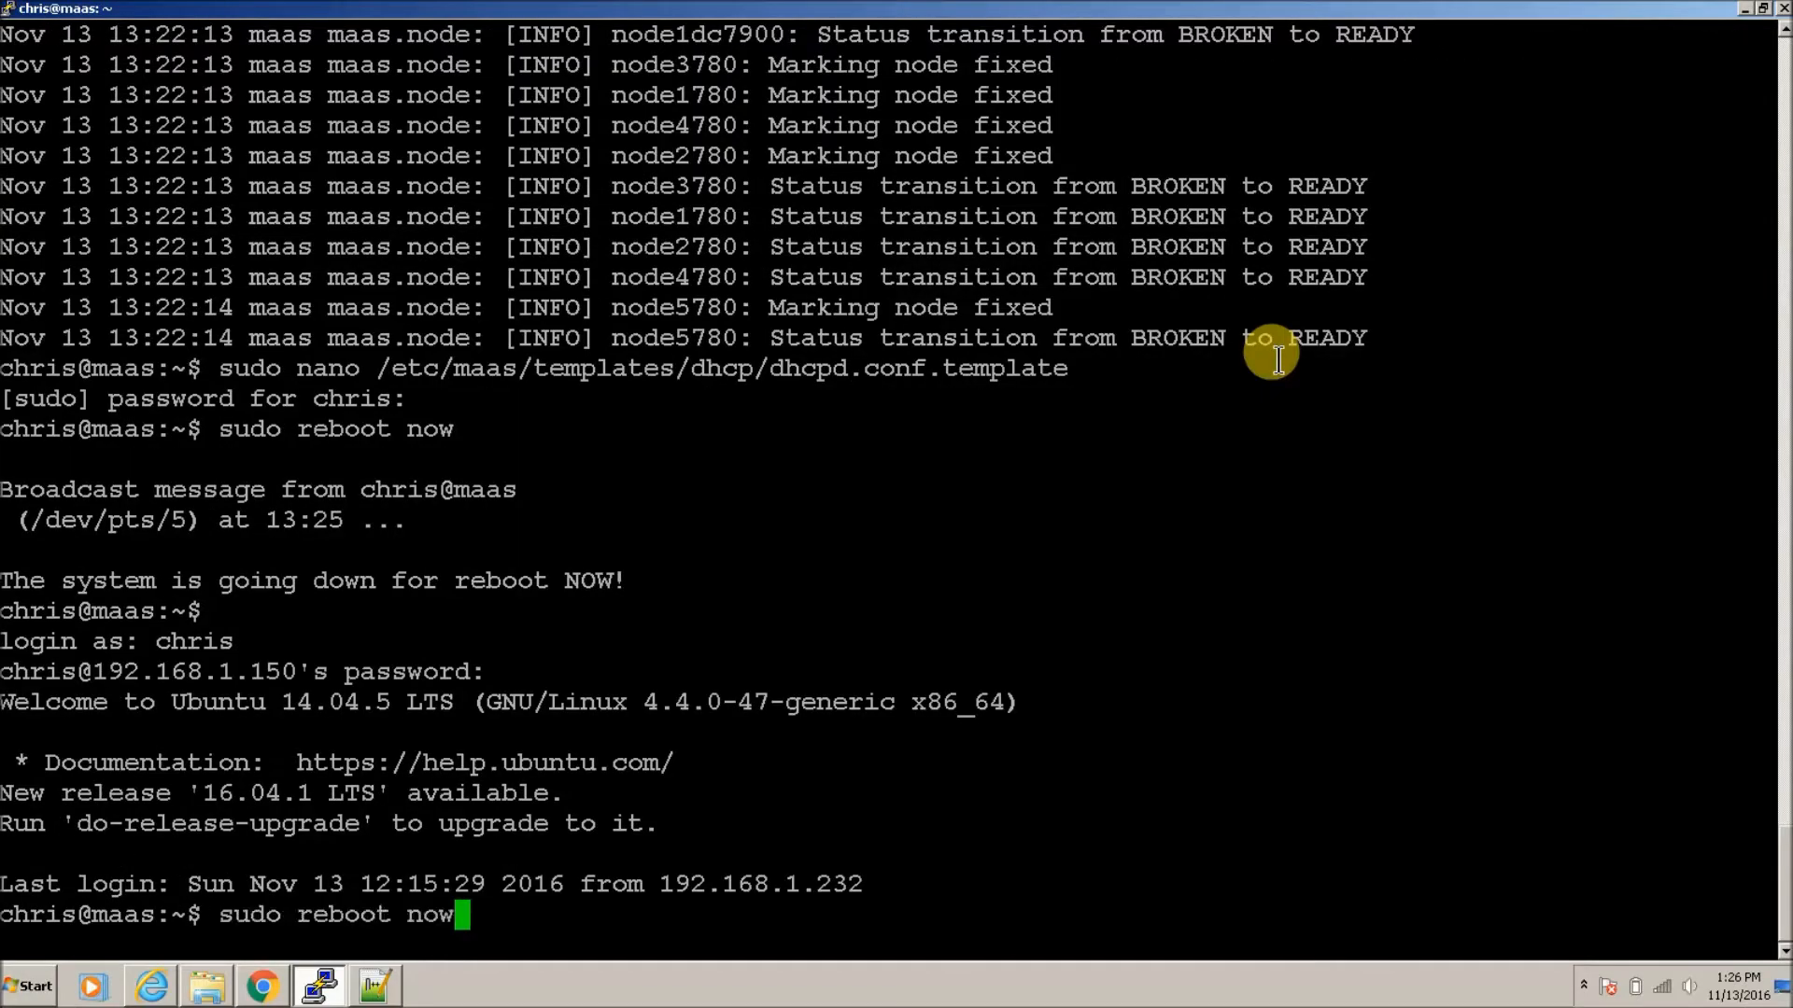
{"action": "key", "text": "Up"}
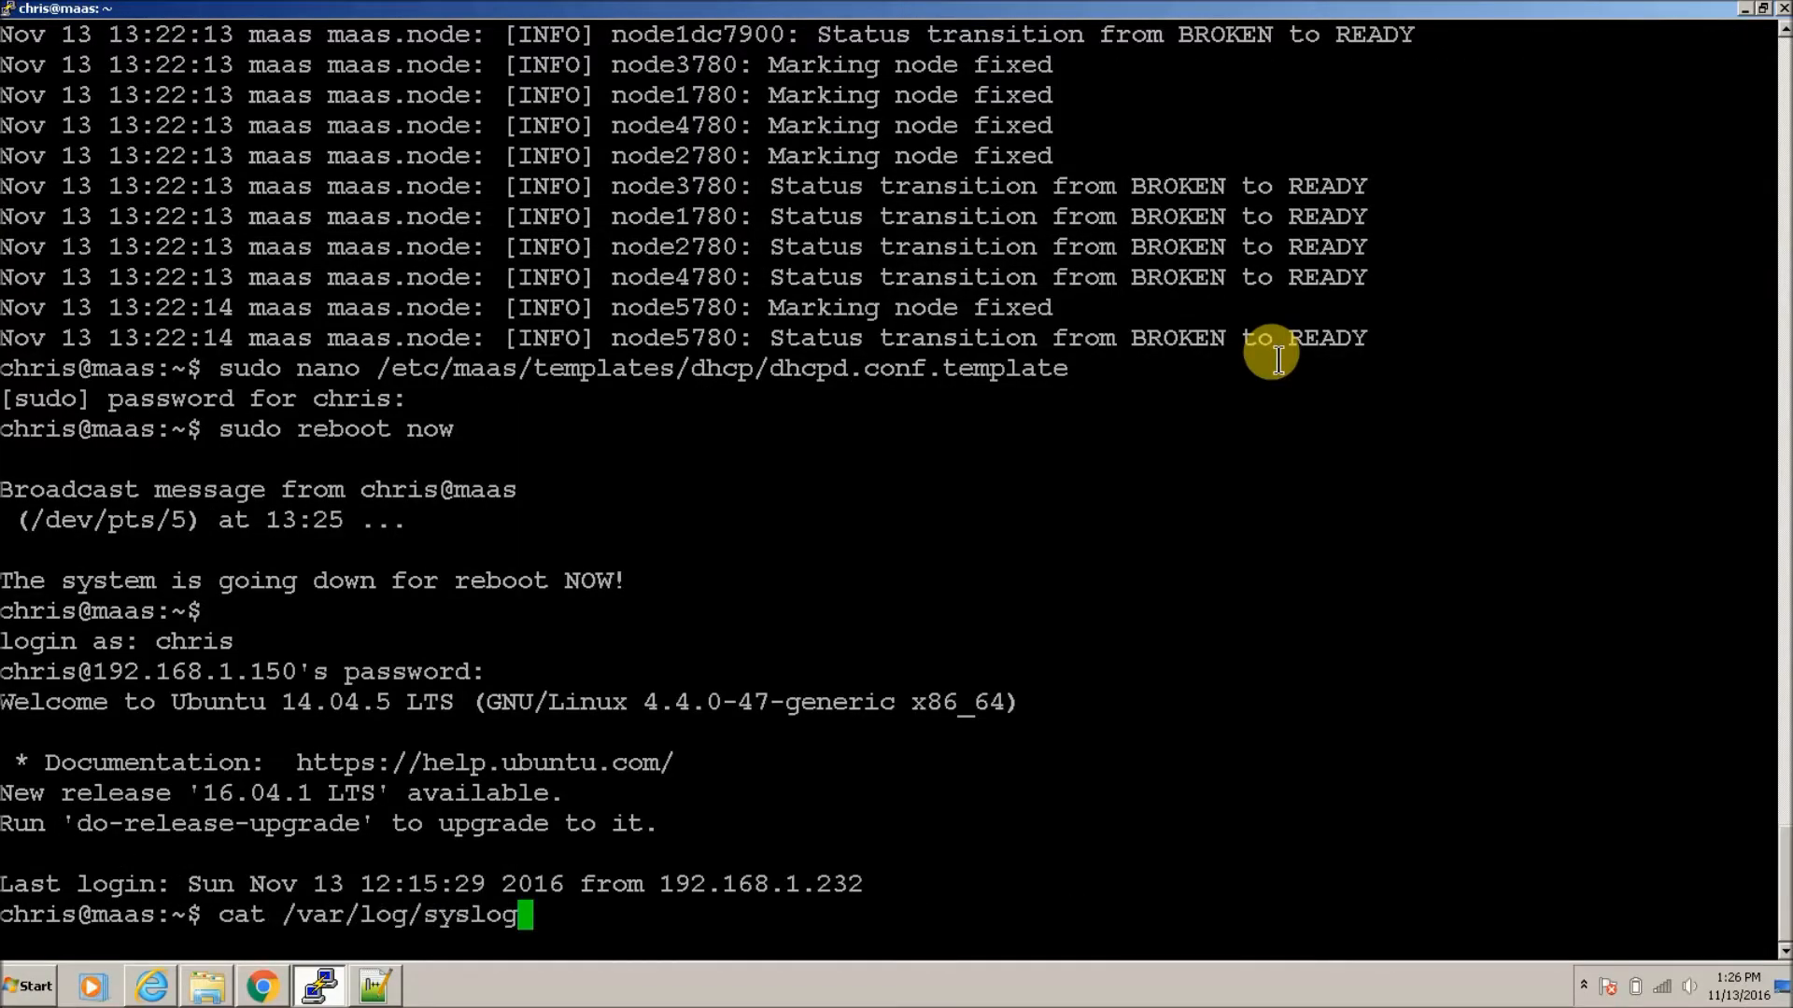
{"action": "key", "text": "Return"}
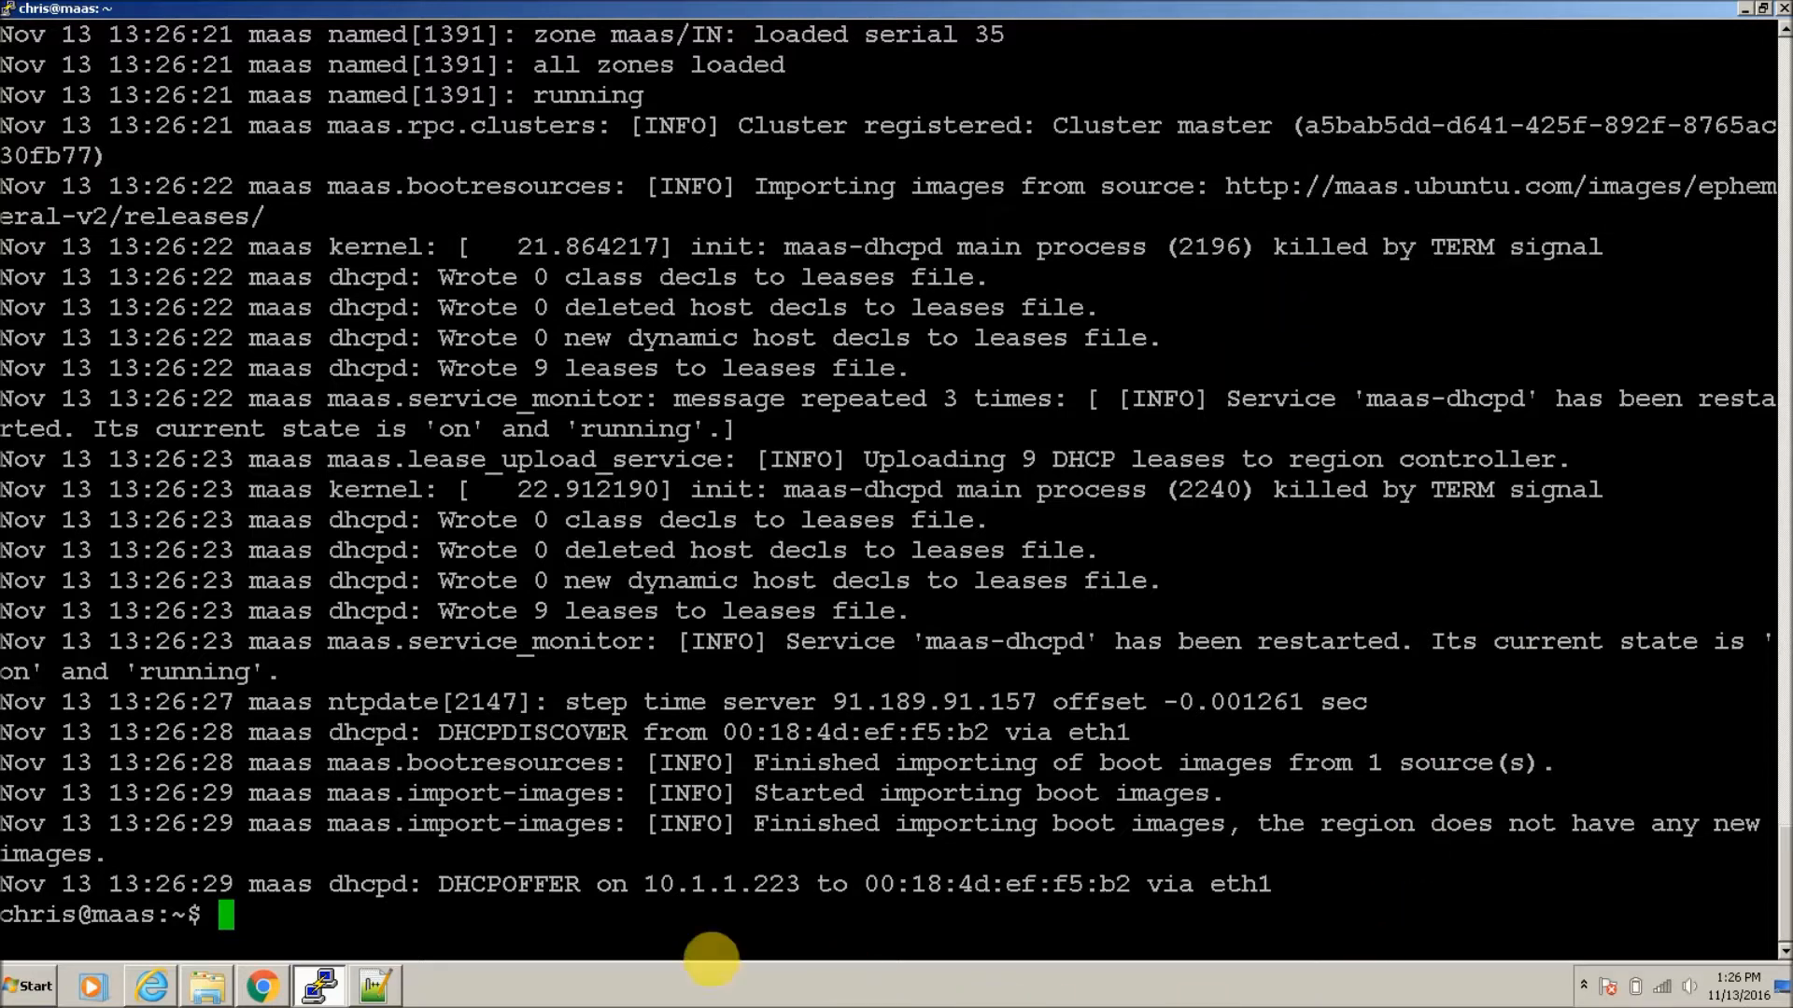
Step: Reload the Landscape create-cloud page and configure region1 with KVM compute and Open vSwitch networking
{"action": "left_click", "coordinate": [263, 982]}
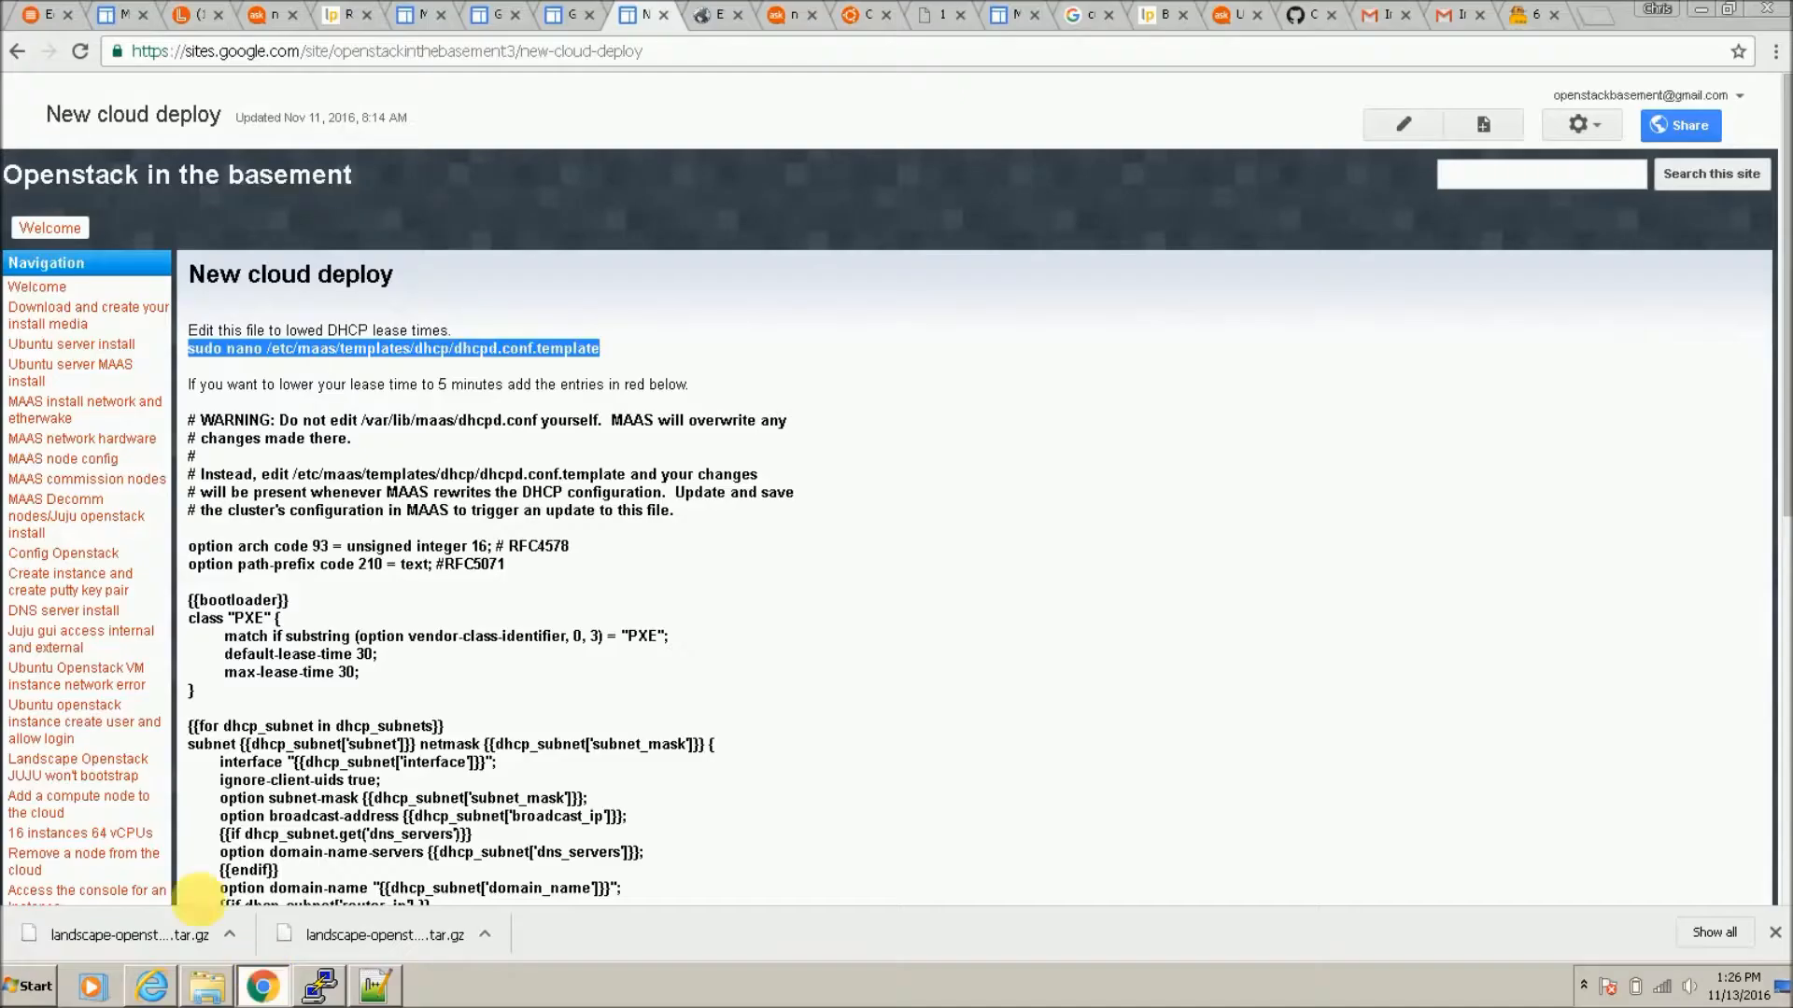
{"action": "left_click", "coordinate": [194, 17]}
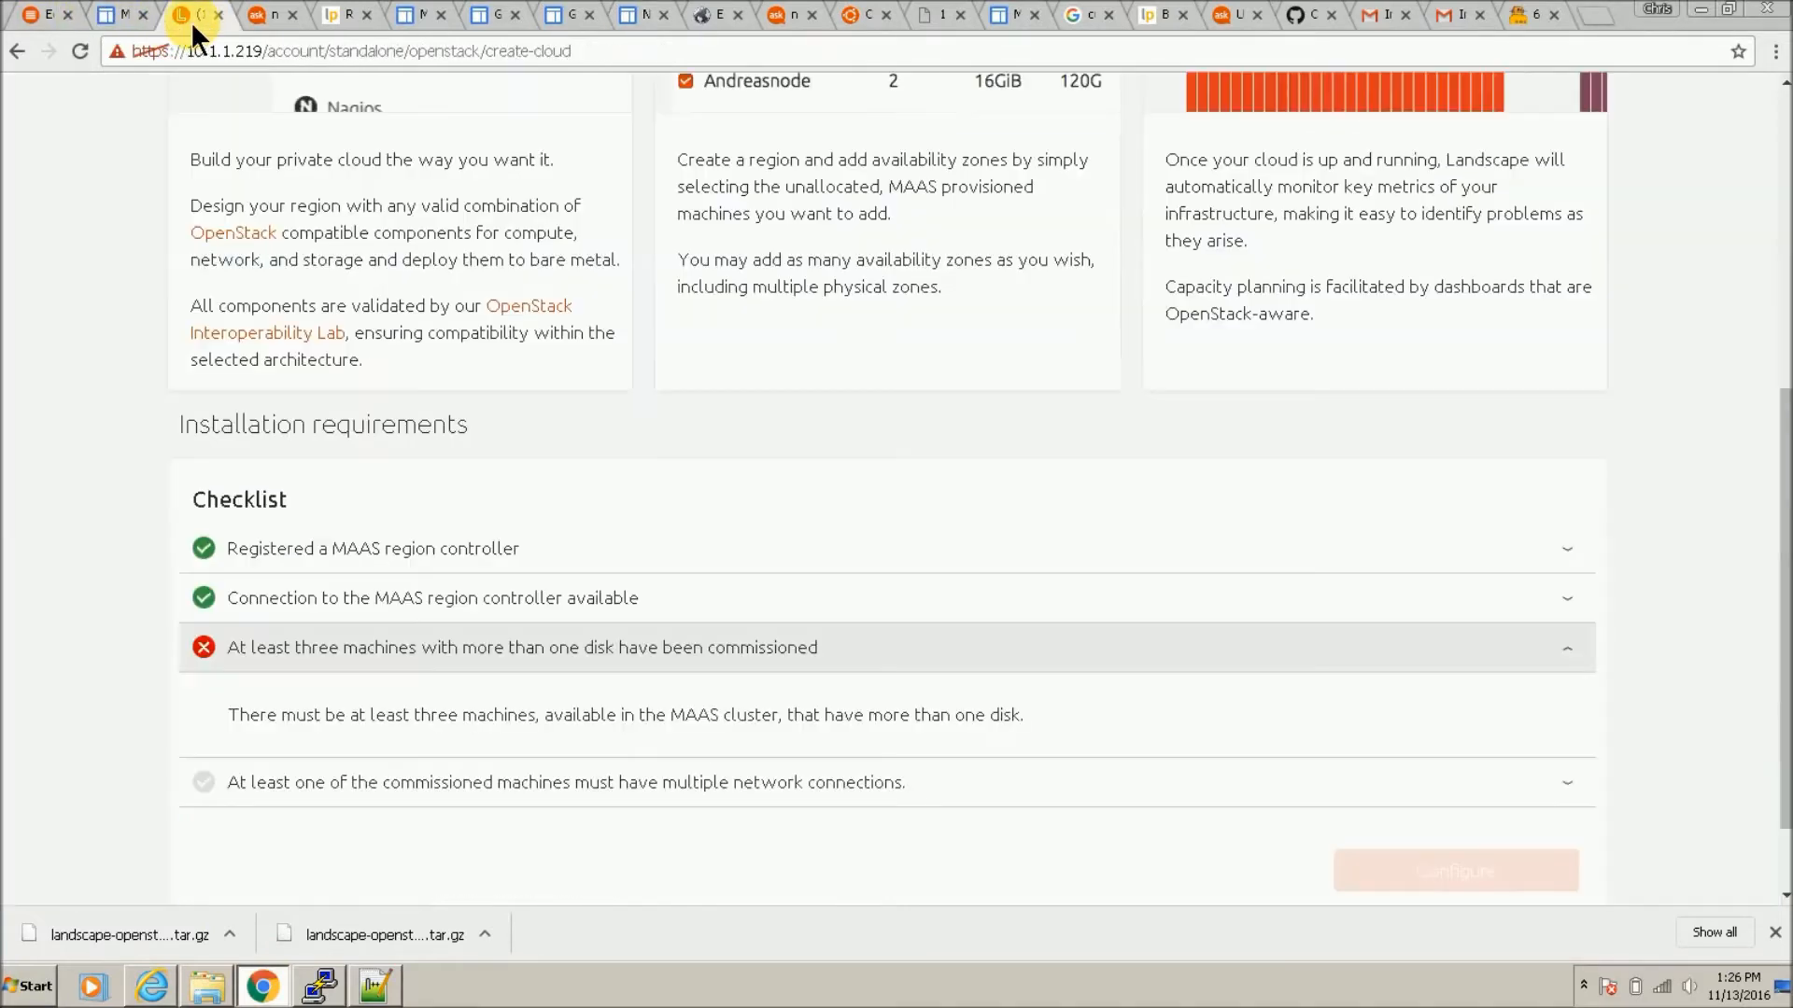
{"action": "left_click", "coordinate": [79, 51]}
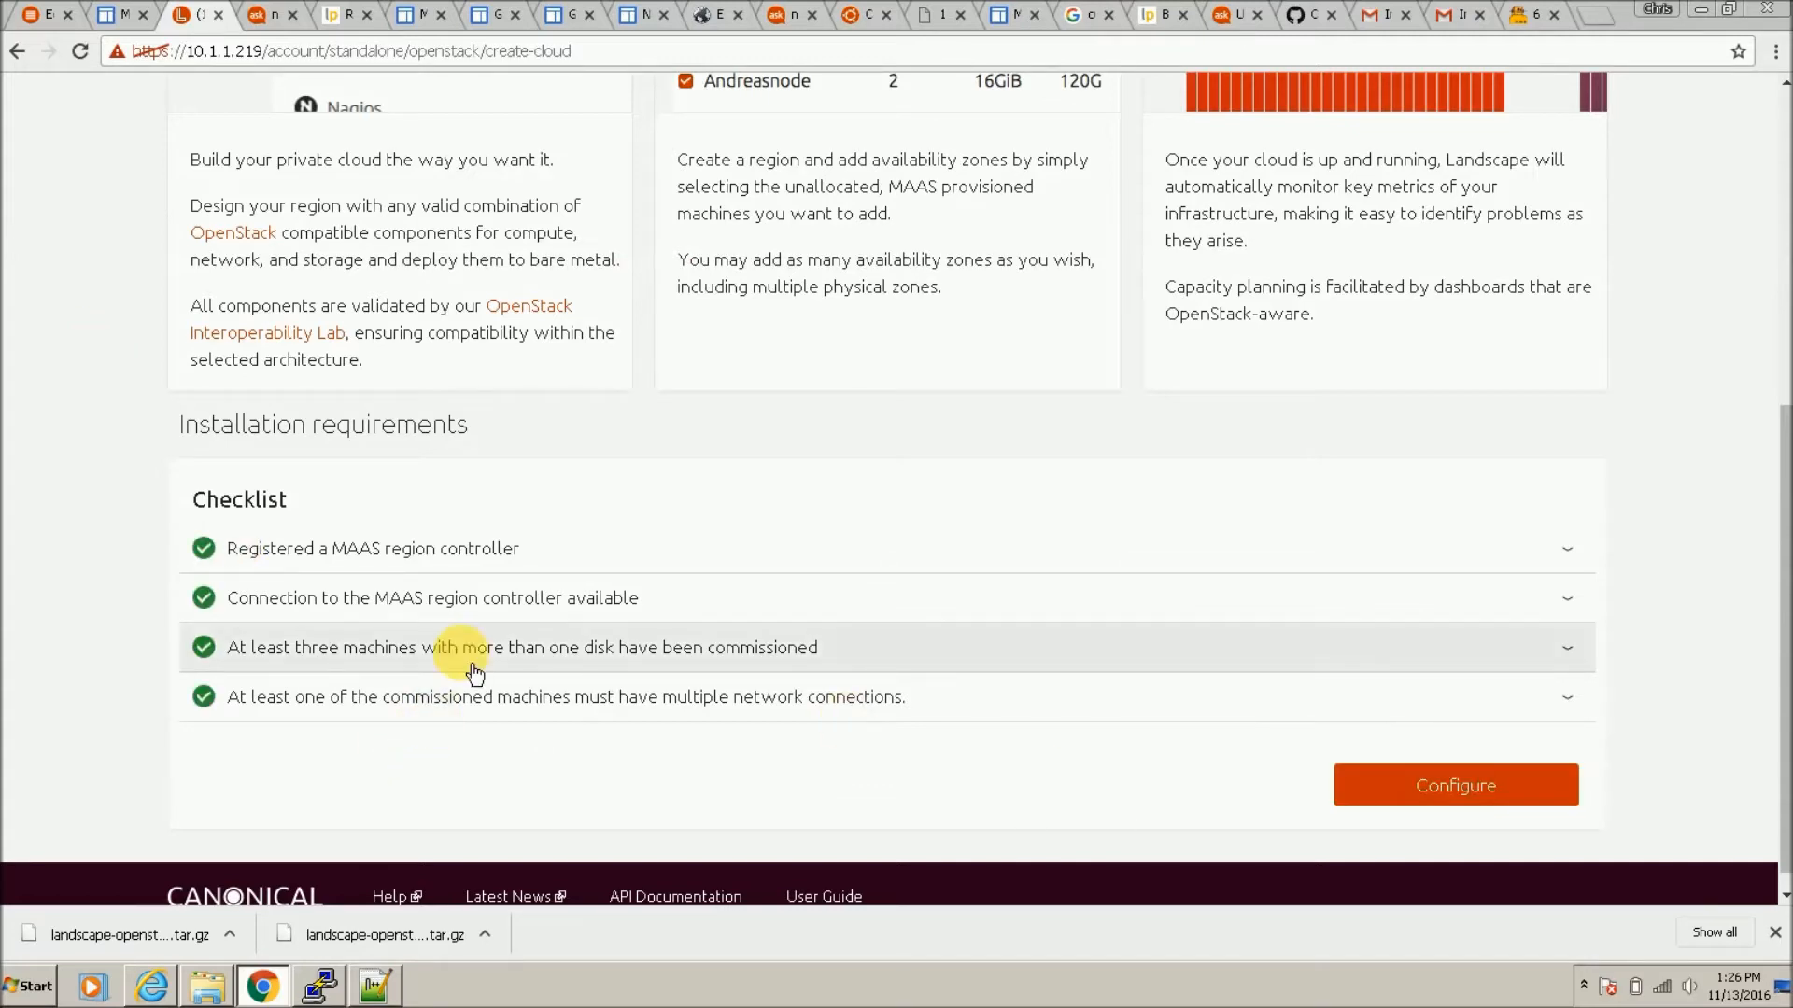
{"action": "left_click", "coordinate": [1461, 791]}
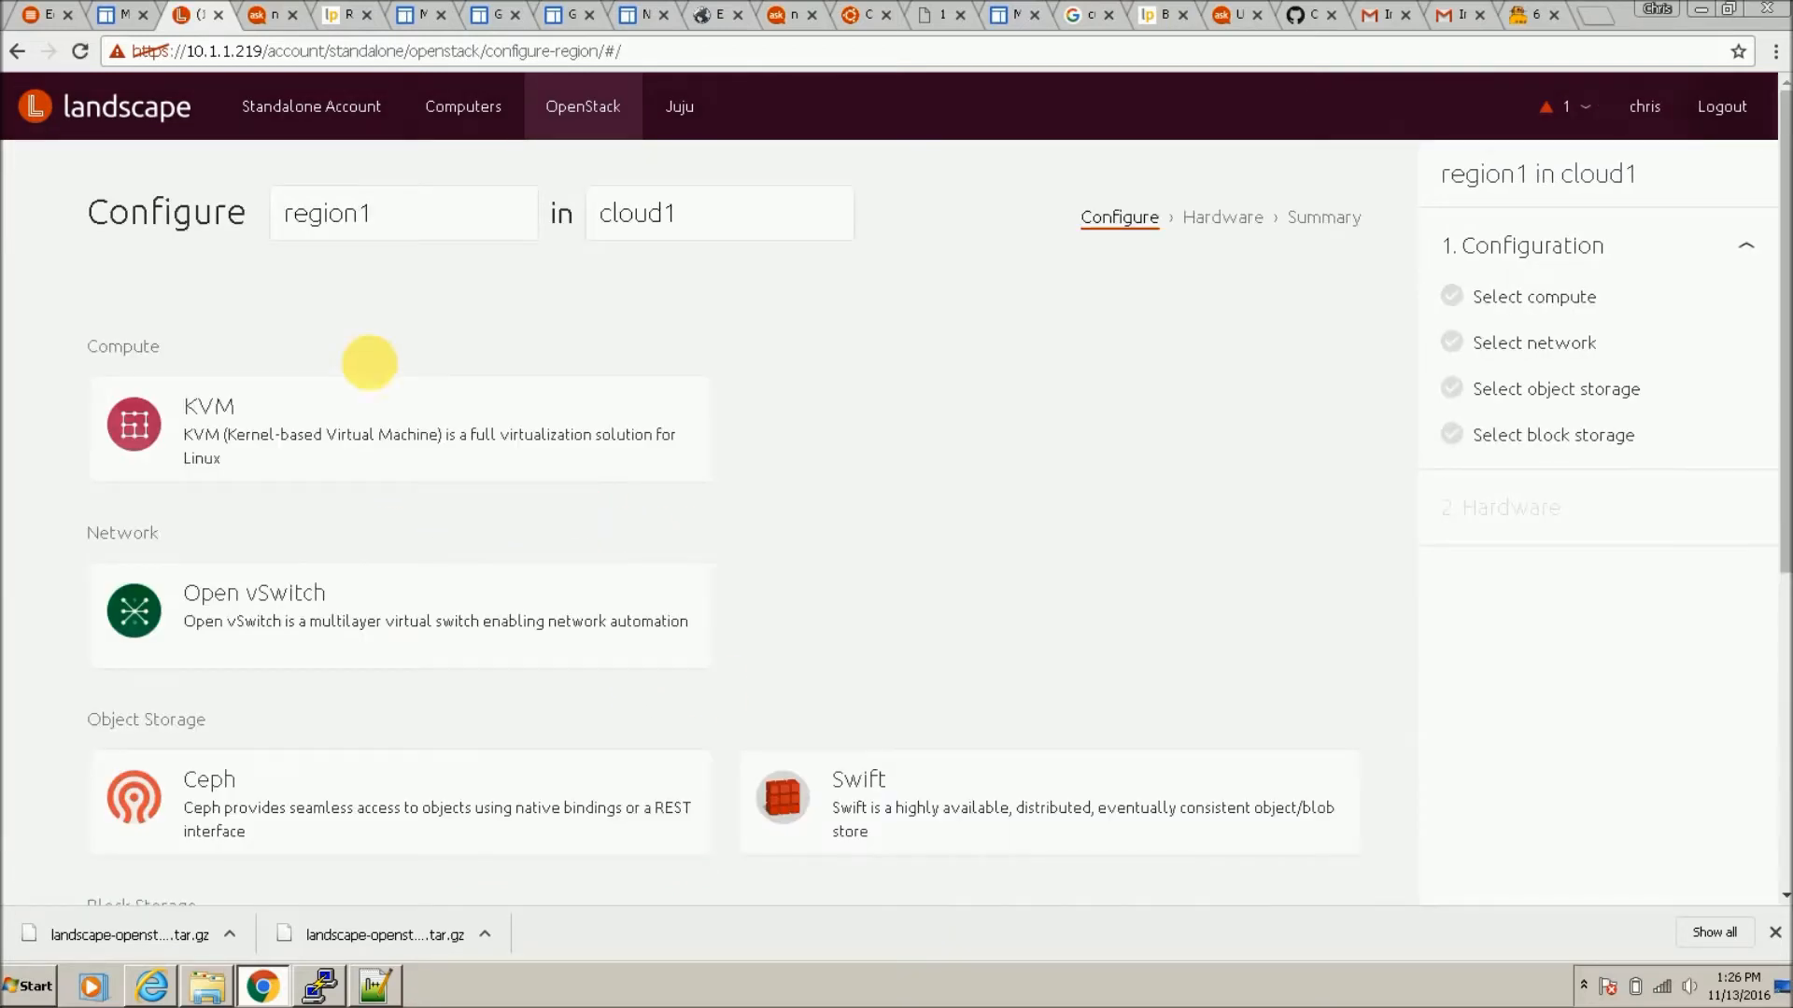
{"action": "left_click", "coordinate": [237, 401]}
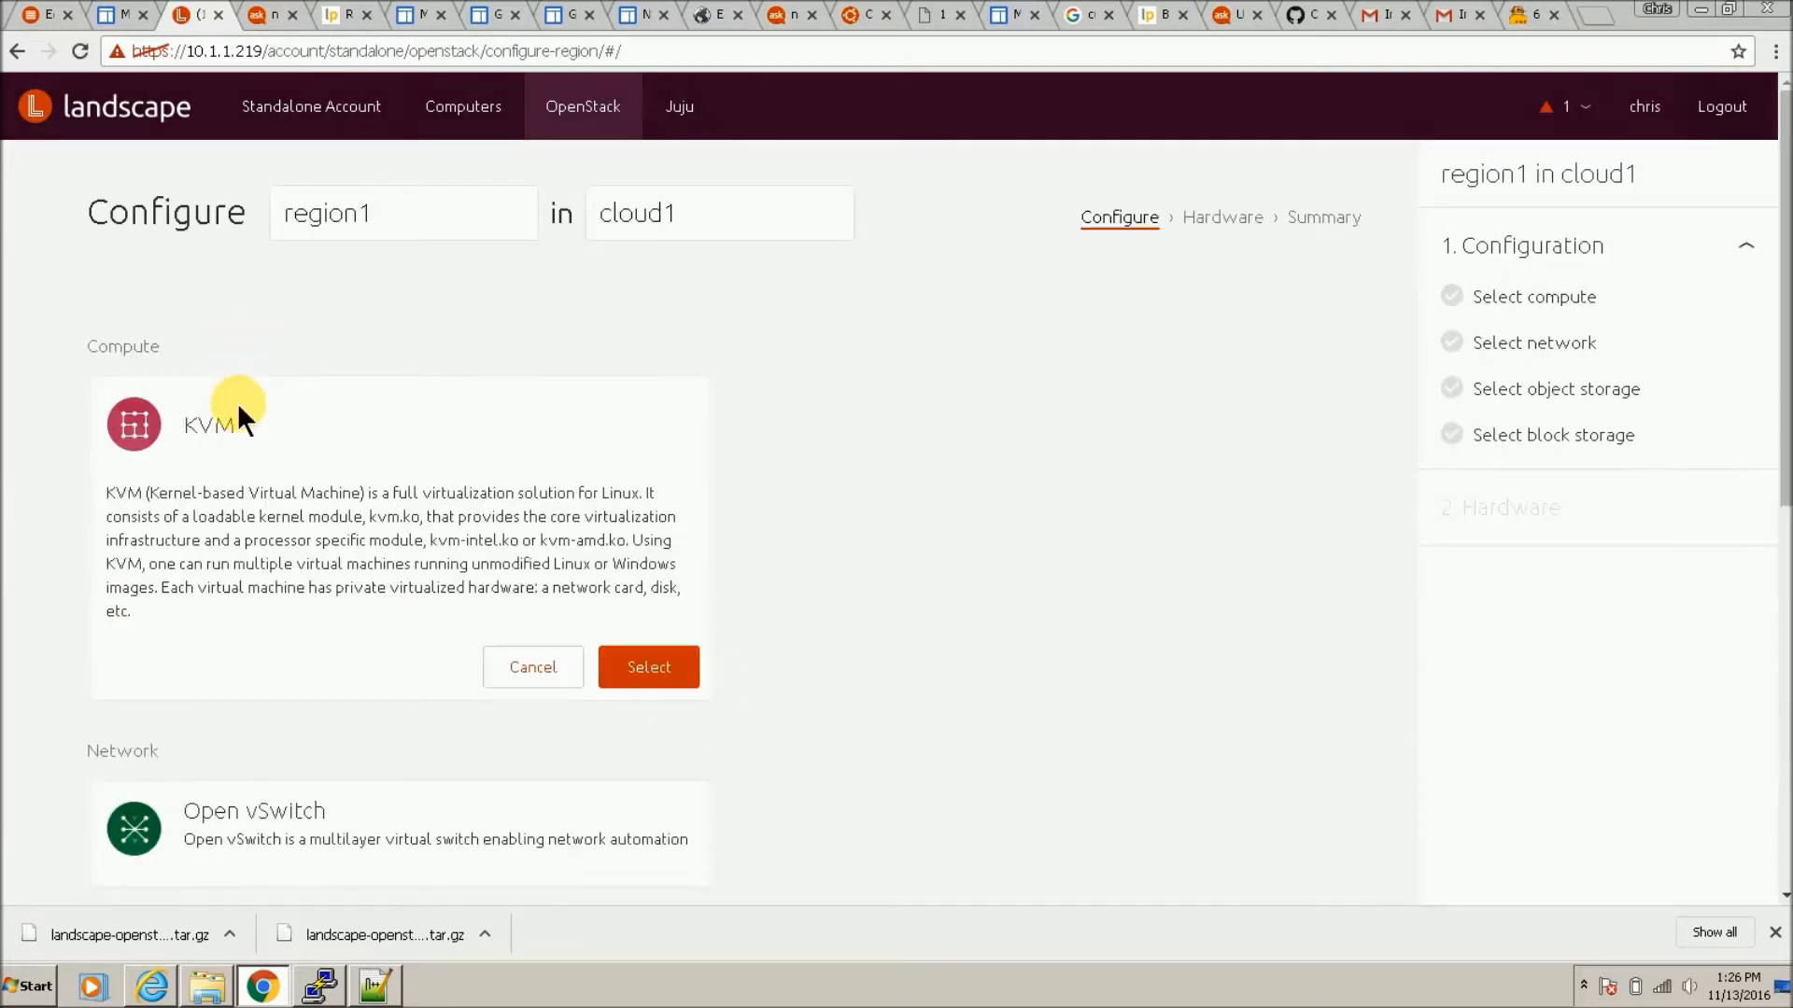
{"action": "left_click", "coordinate": [665, 664]}
{"action": "left_click", "coordinate": [424, 640]}
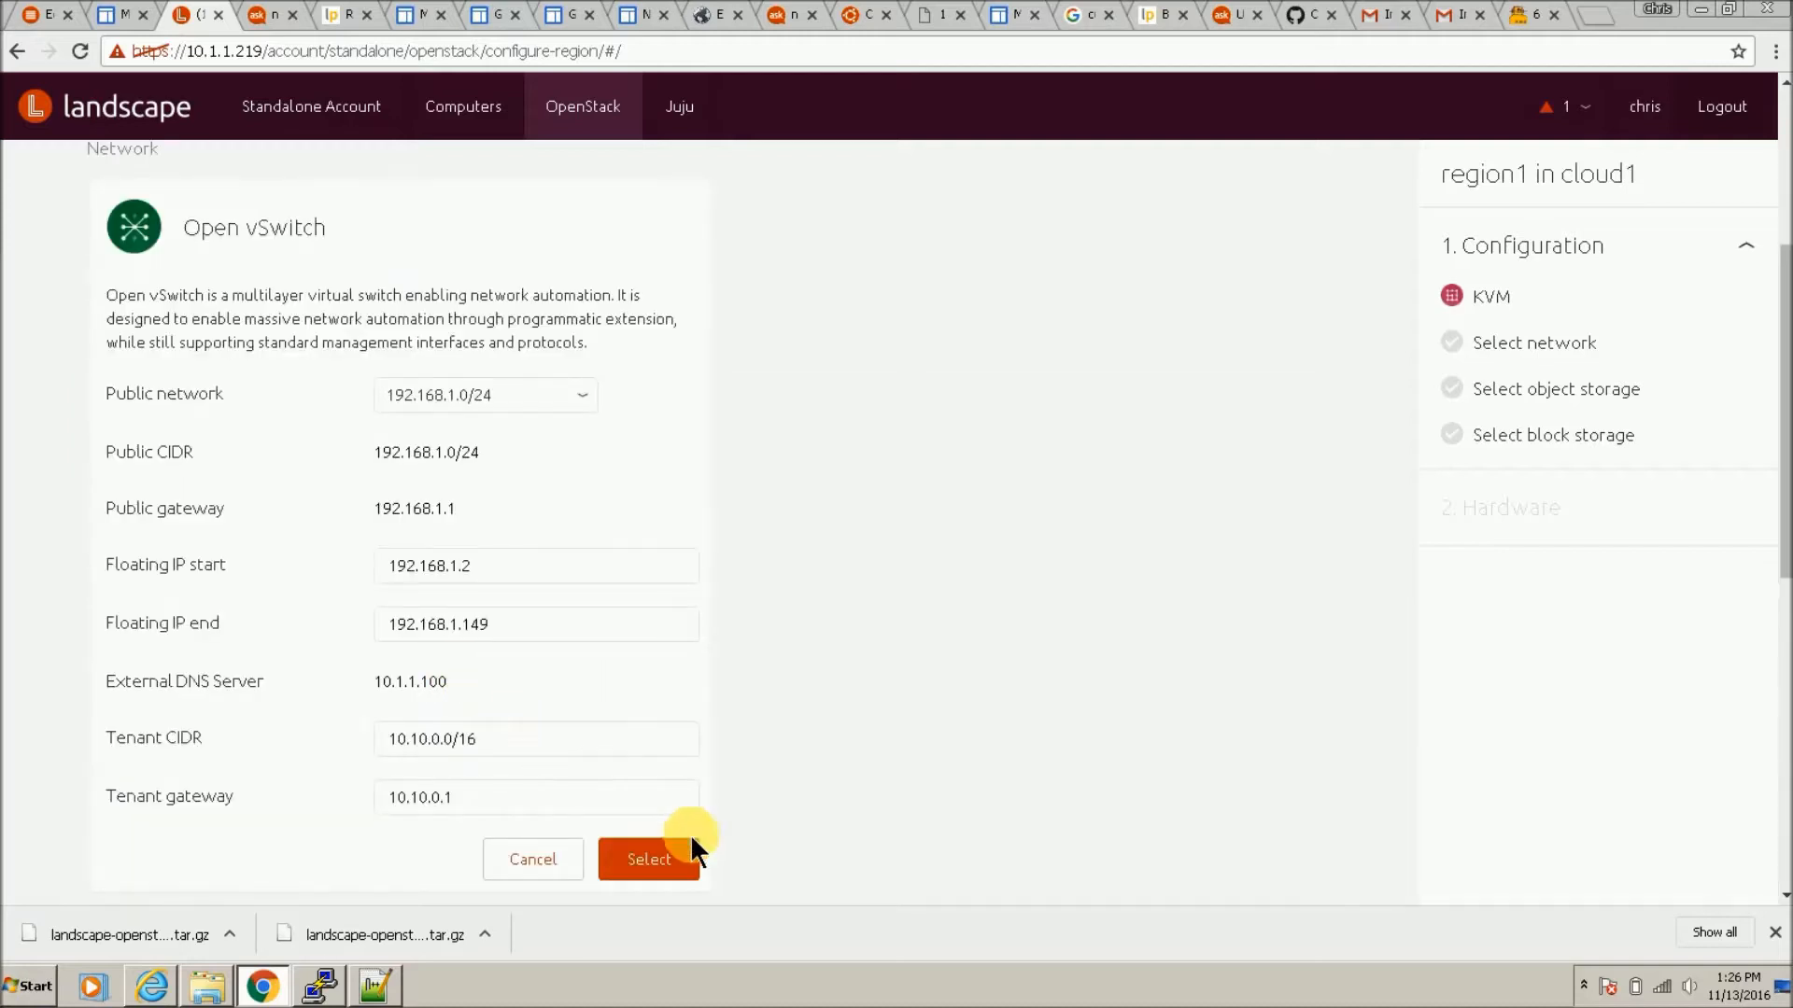
{"action": "left_click", "coordinate": [681, 867]}
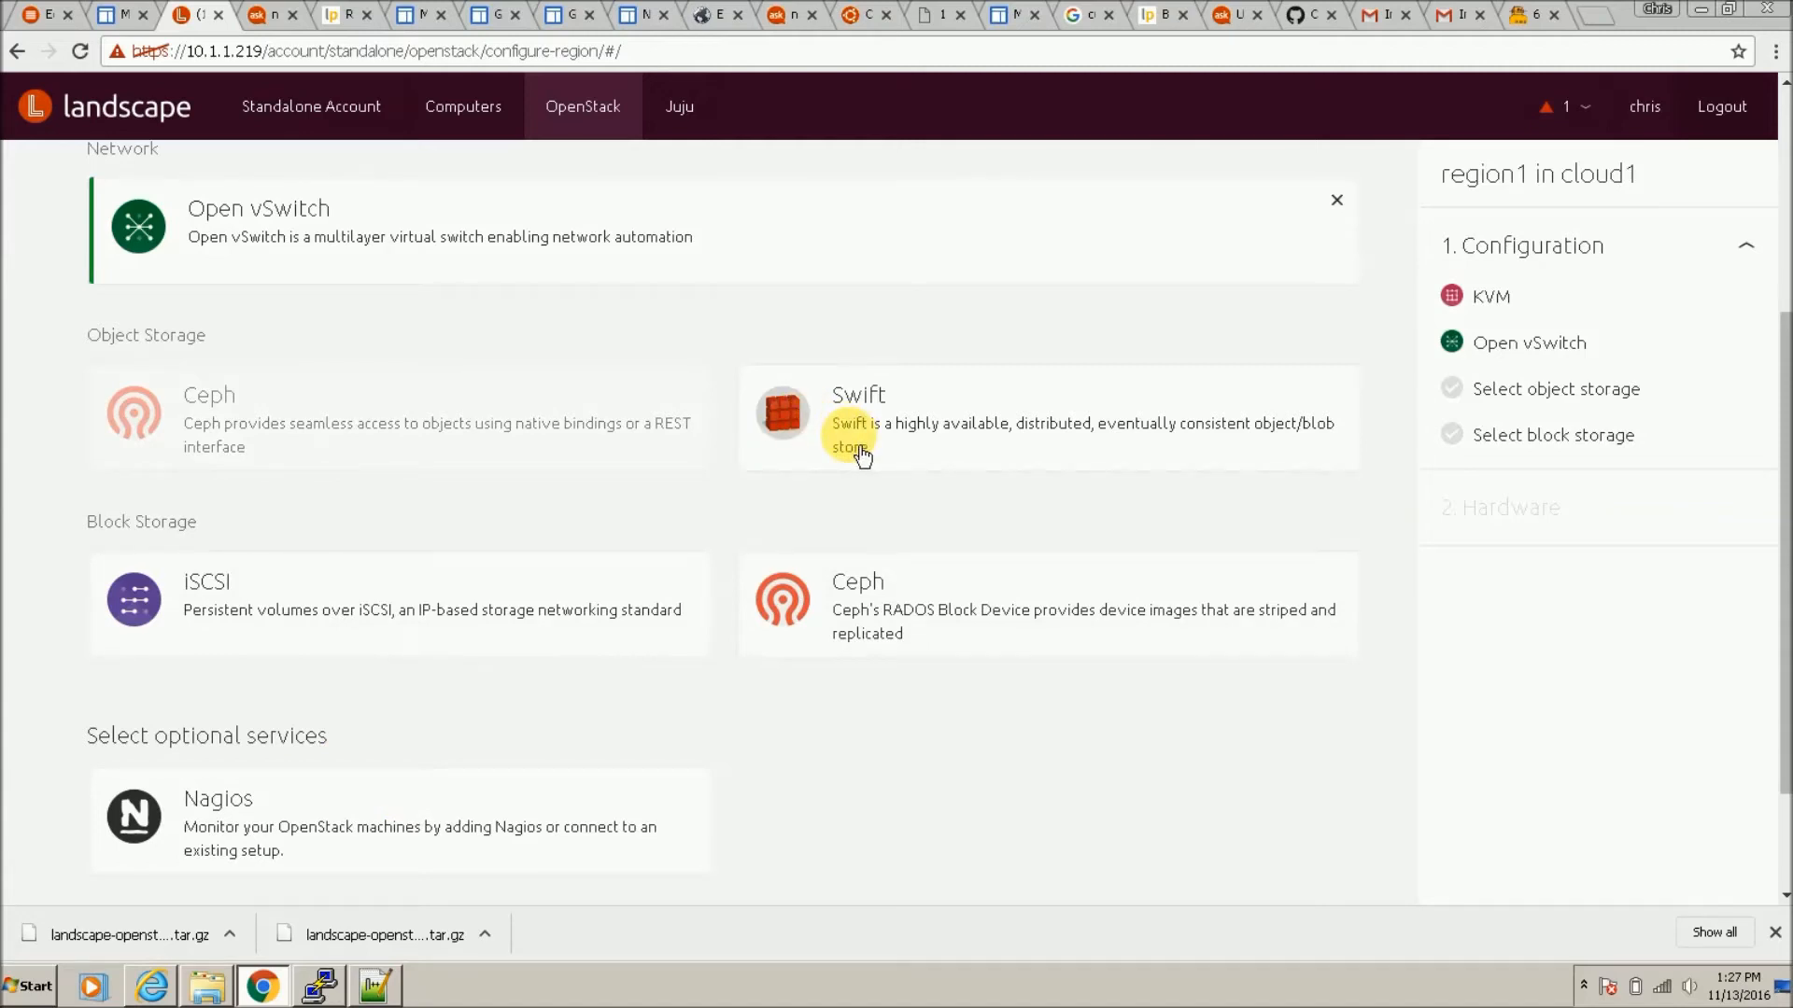
Step: Choose Ceph for both object storage and block storage, then continue
{"action": "left_click", "coordinate": [524, 451]}
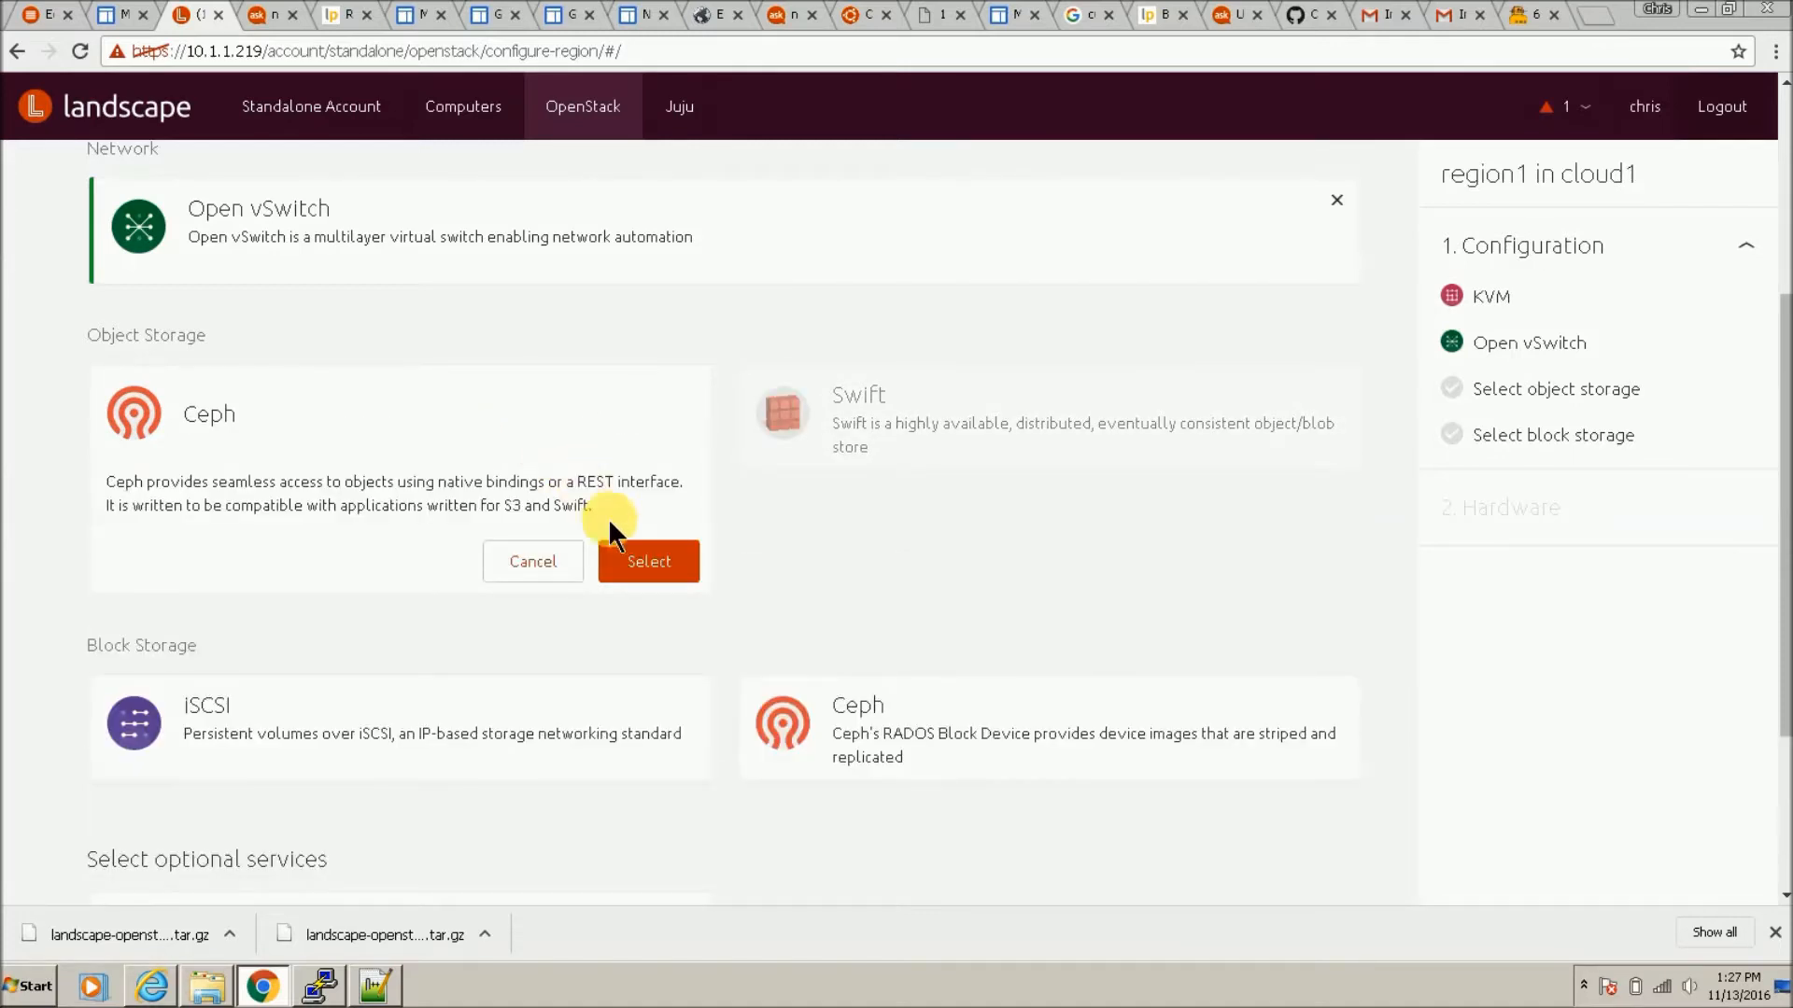
{"action": "left_click", "coordinate": [642, 559]}
{"action": "left_click", "coordinate": [1008, 650]}
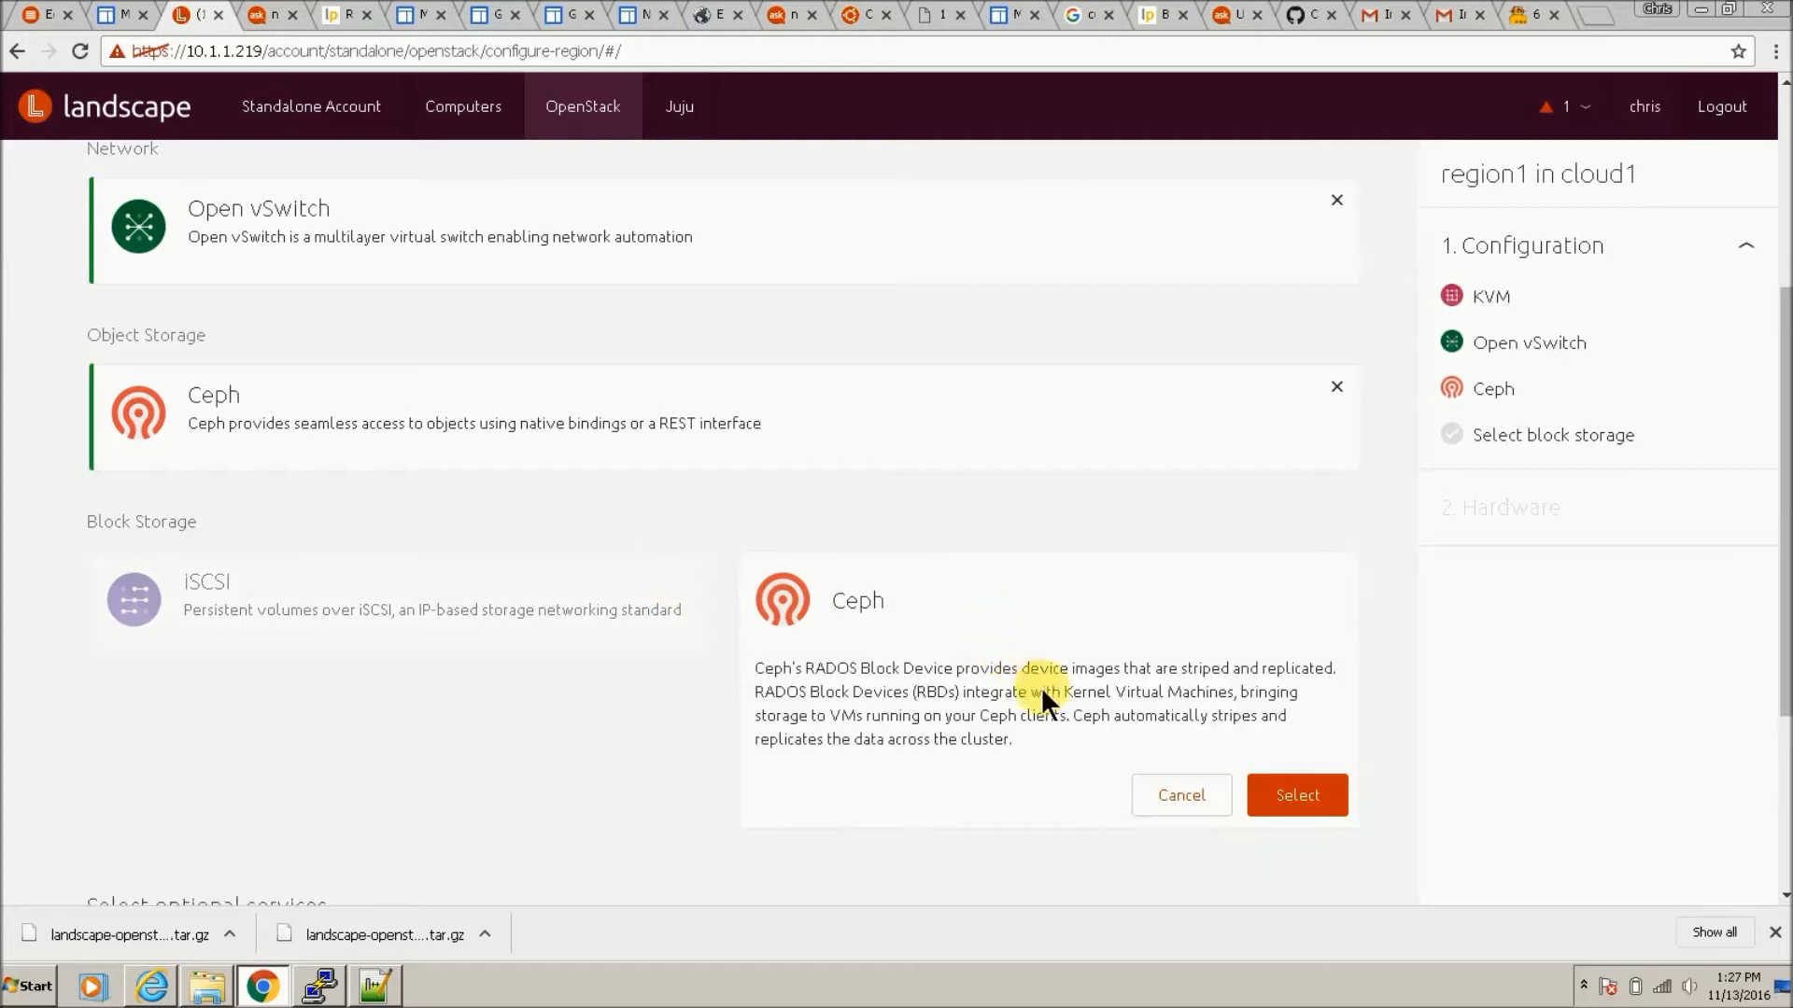
{"action": "left_click", "coordinate": [1271, 801]}
{"action": "scroll", "coordinate": [697, 732], "scroll_direction": "down", "scroll_amount": 1}
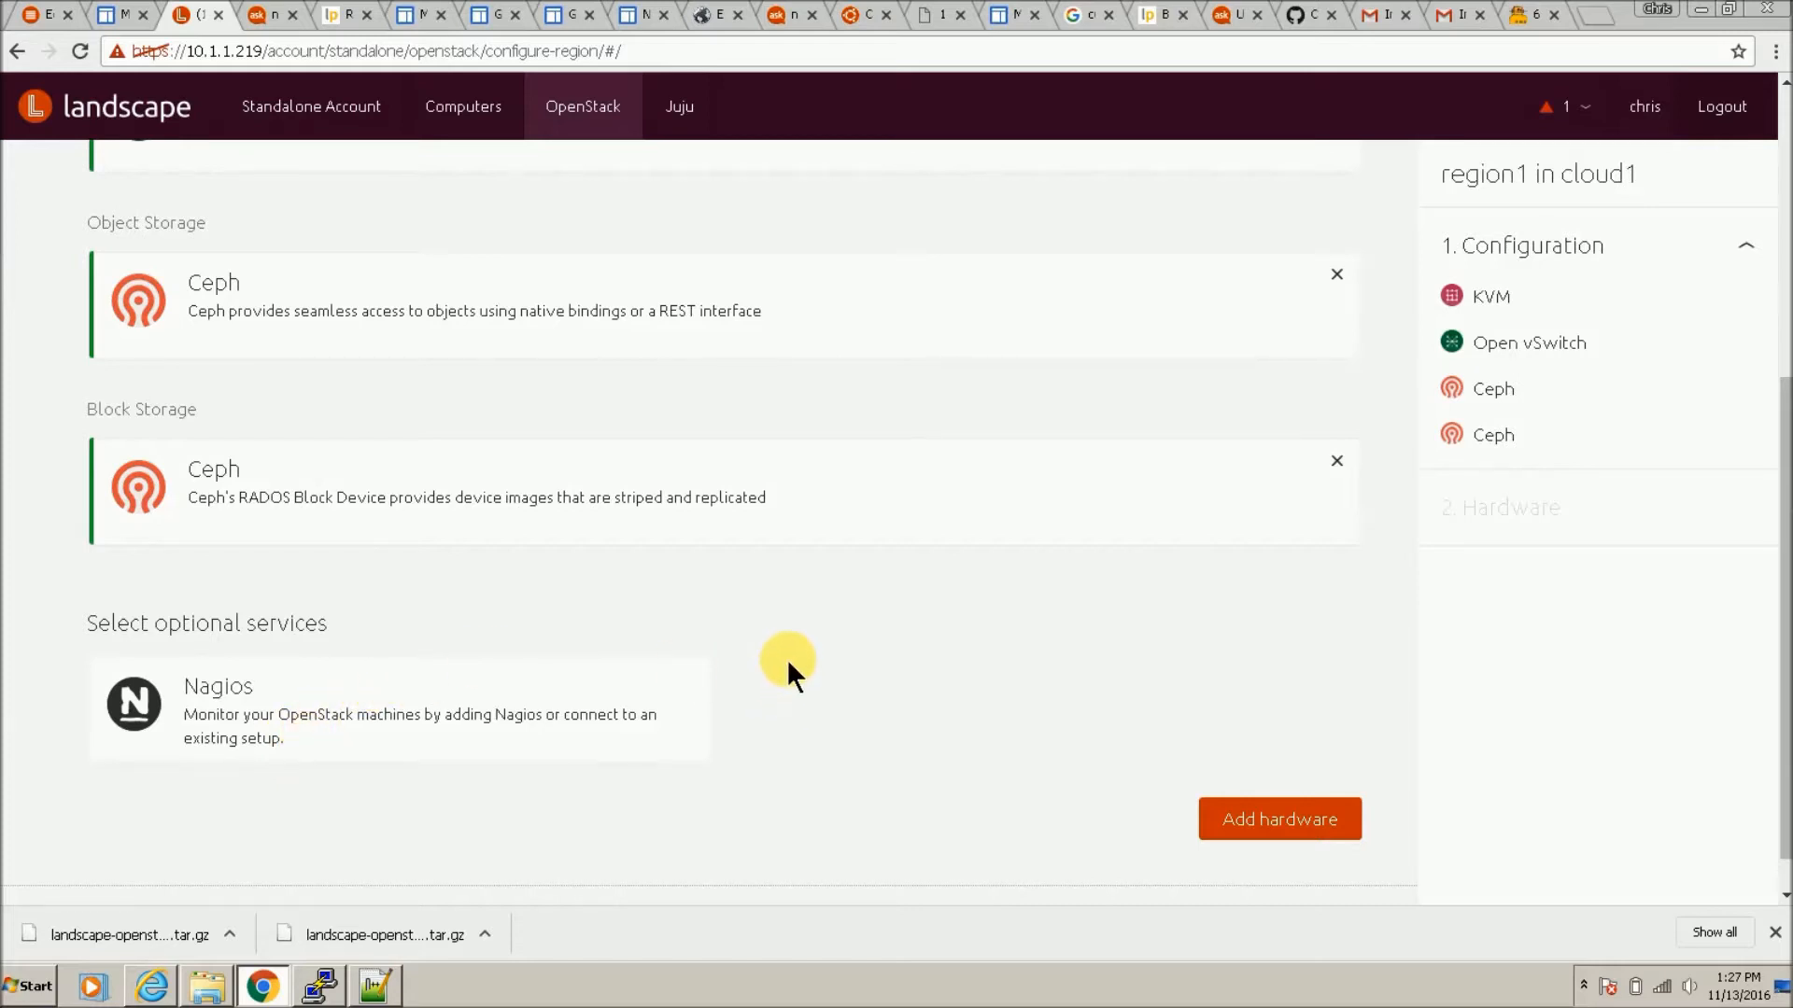
{"action": "left_click", "coordinate": [1270, 822]}
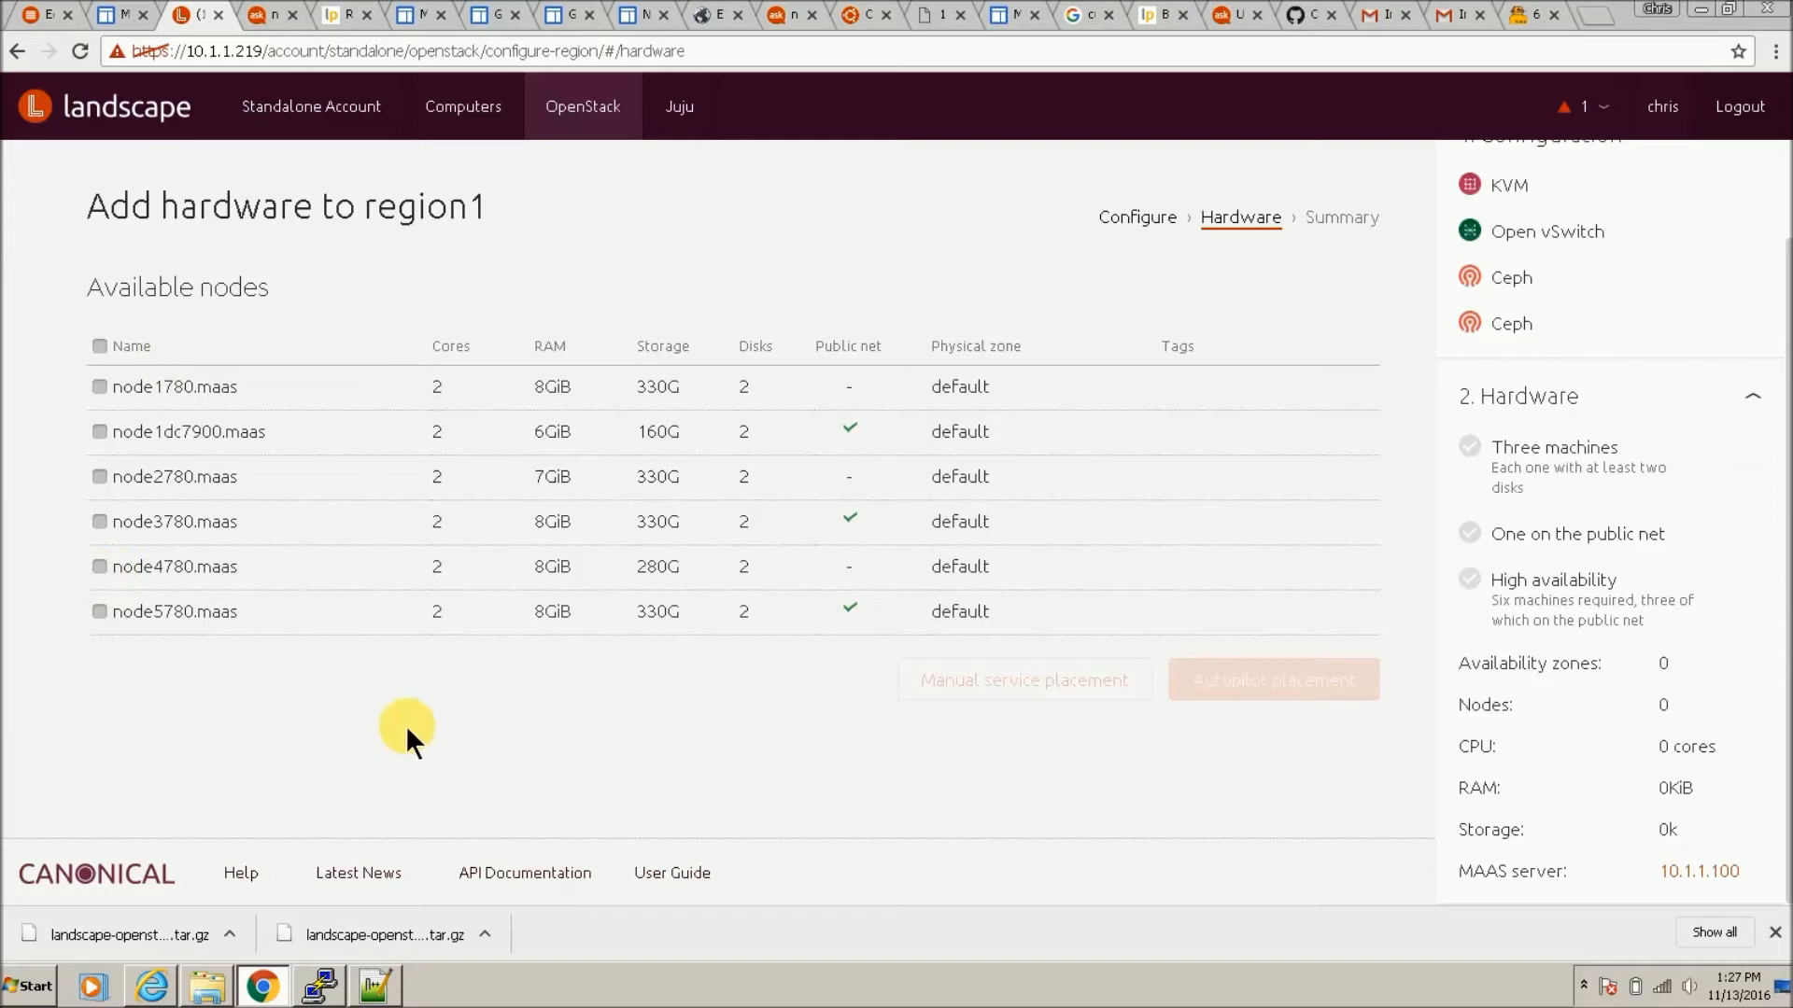
Step: Select all six nodes, use Autopilot placement, and install region1 in cloud1
{"action": "left_click", "coordinate": [97, 347]}
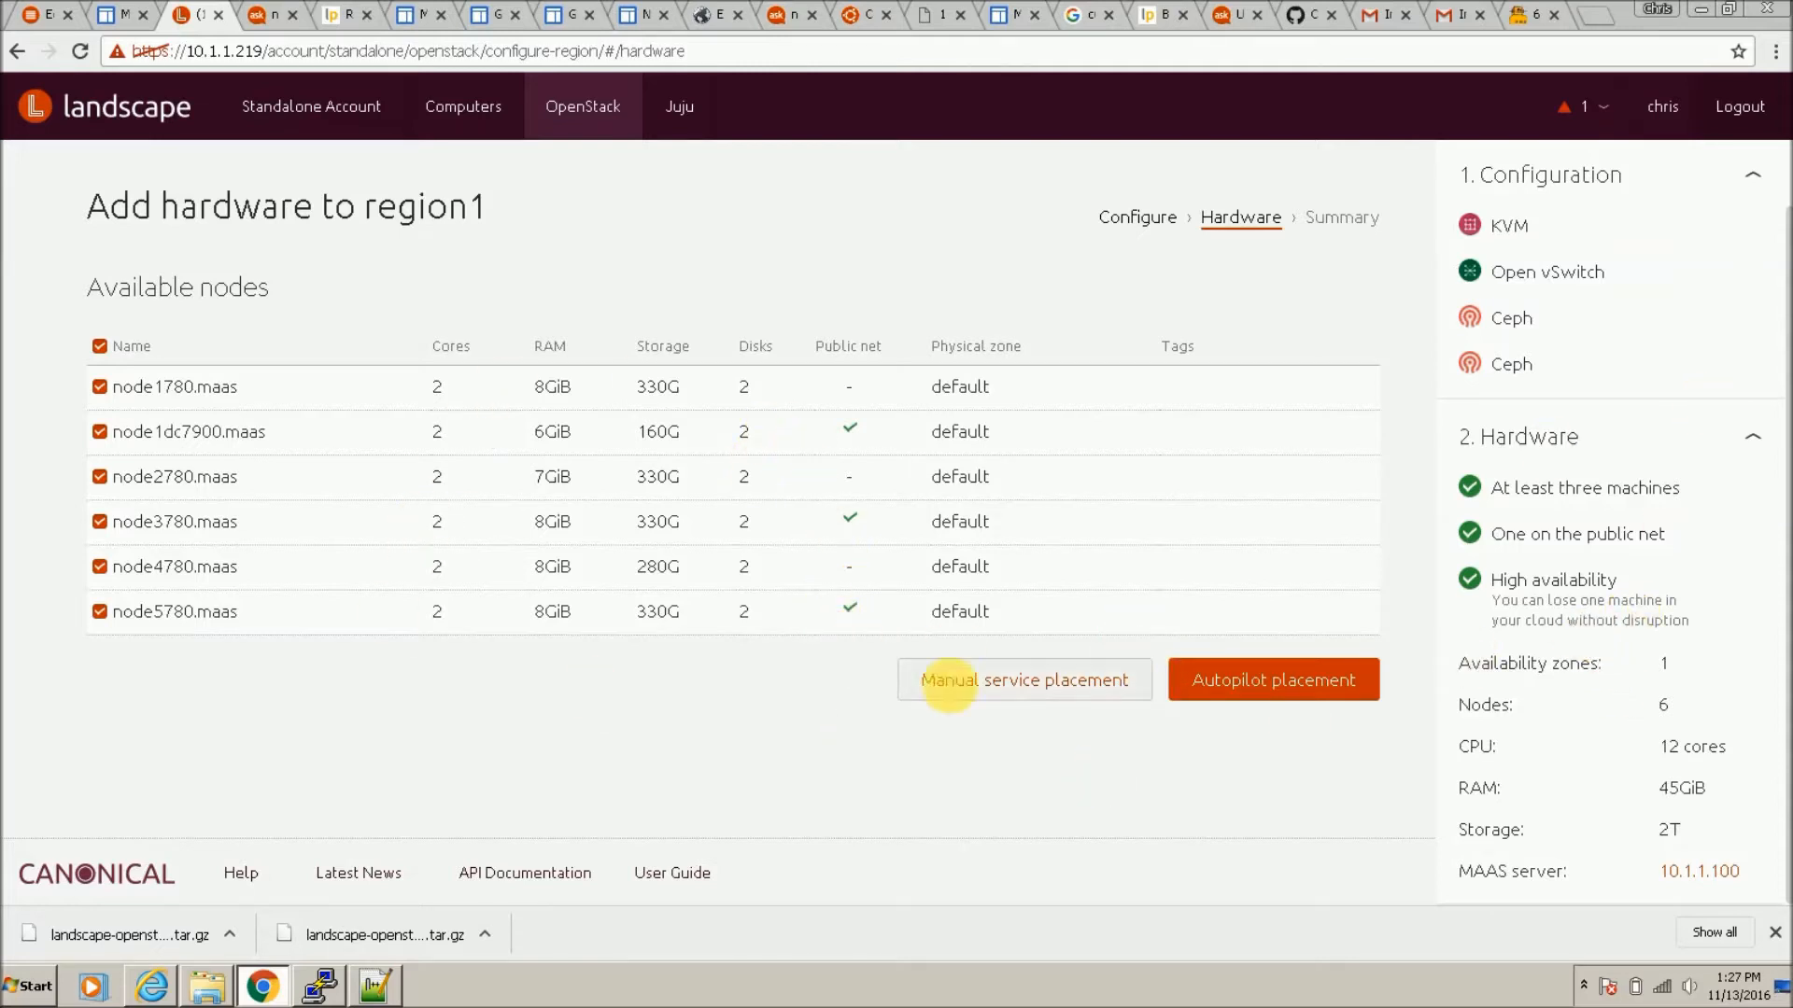
{"action": "left_click", "coordinate": [1262, 696]}
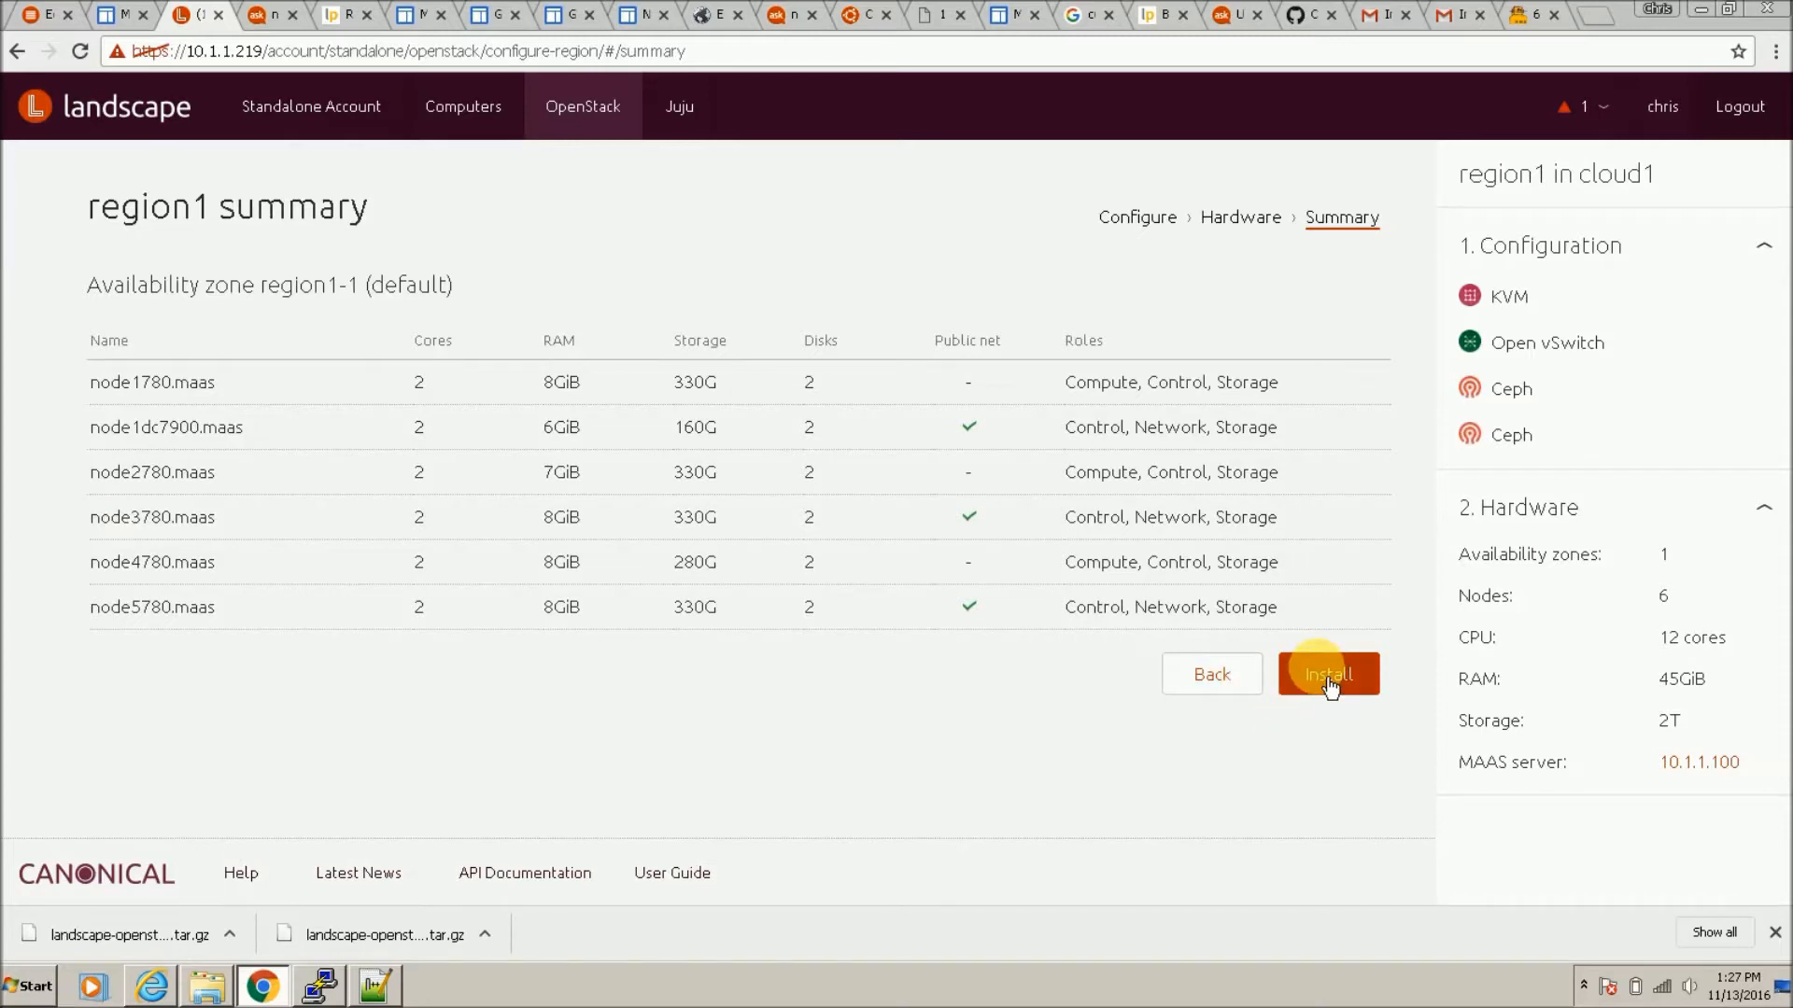
{"action": "left_click", "coordinate": [1303, 695]}
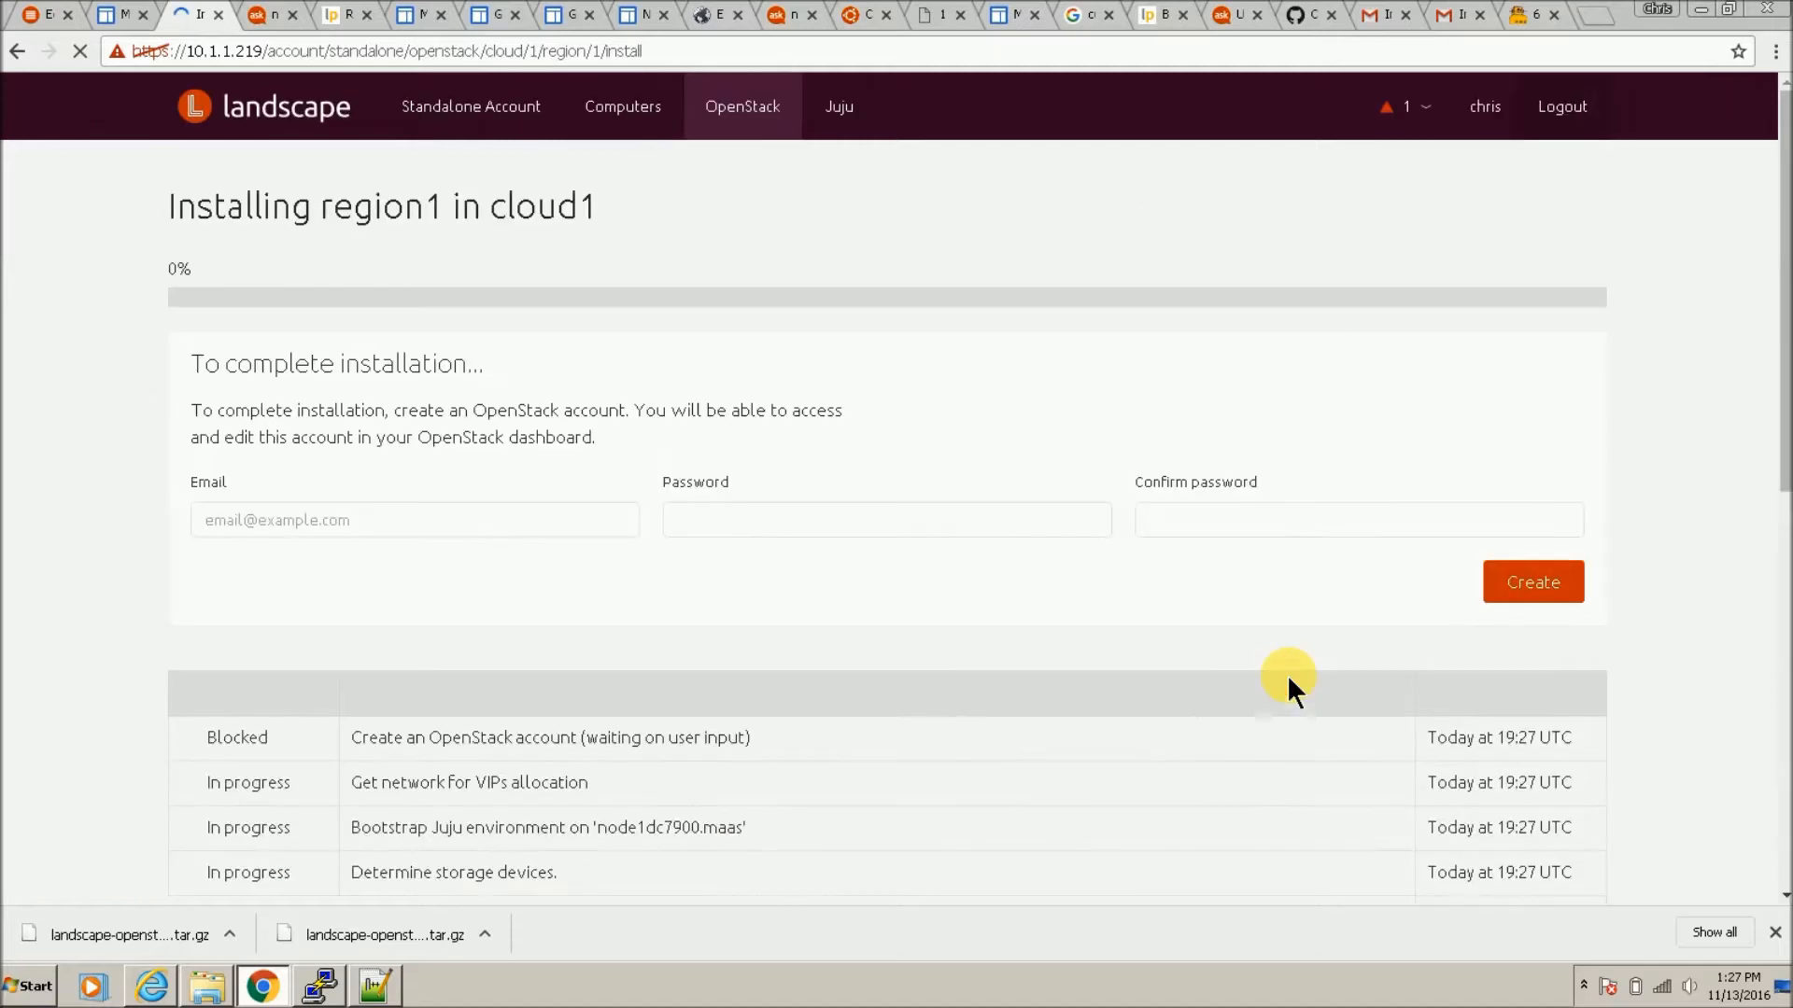
Step: Enter the OpenStack account password and its confirmation, then submit the account form
{"action": "left_click", "coordinate": [976, 518]}
{"action": "type", "text": "ubuntu"}
{"action": "key", "text": "Tab"}
{"action": "type", "text": "ubuntu"}
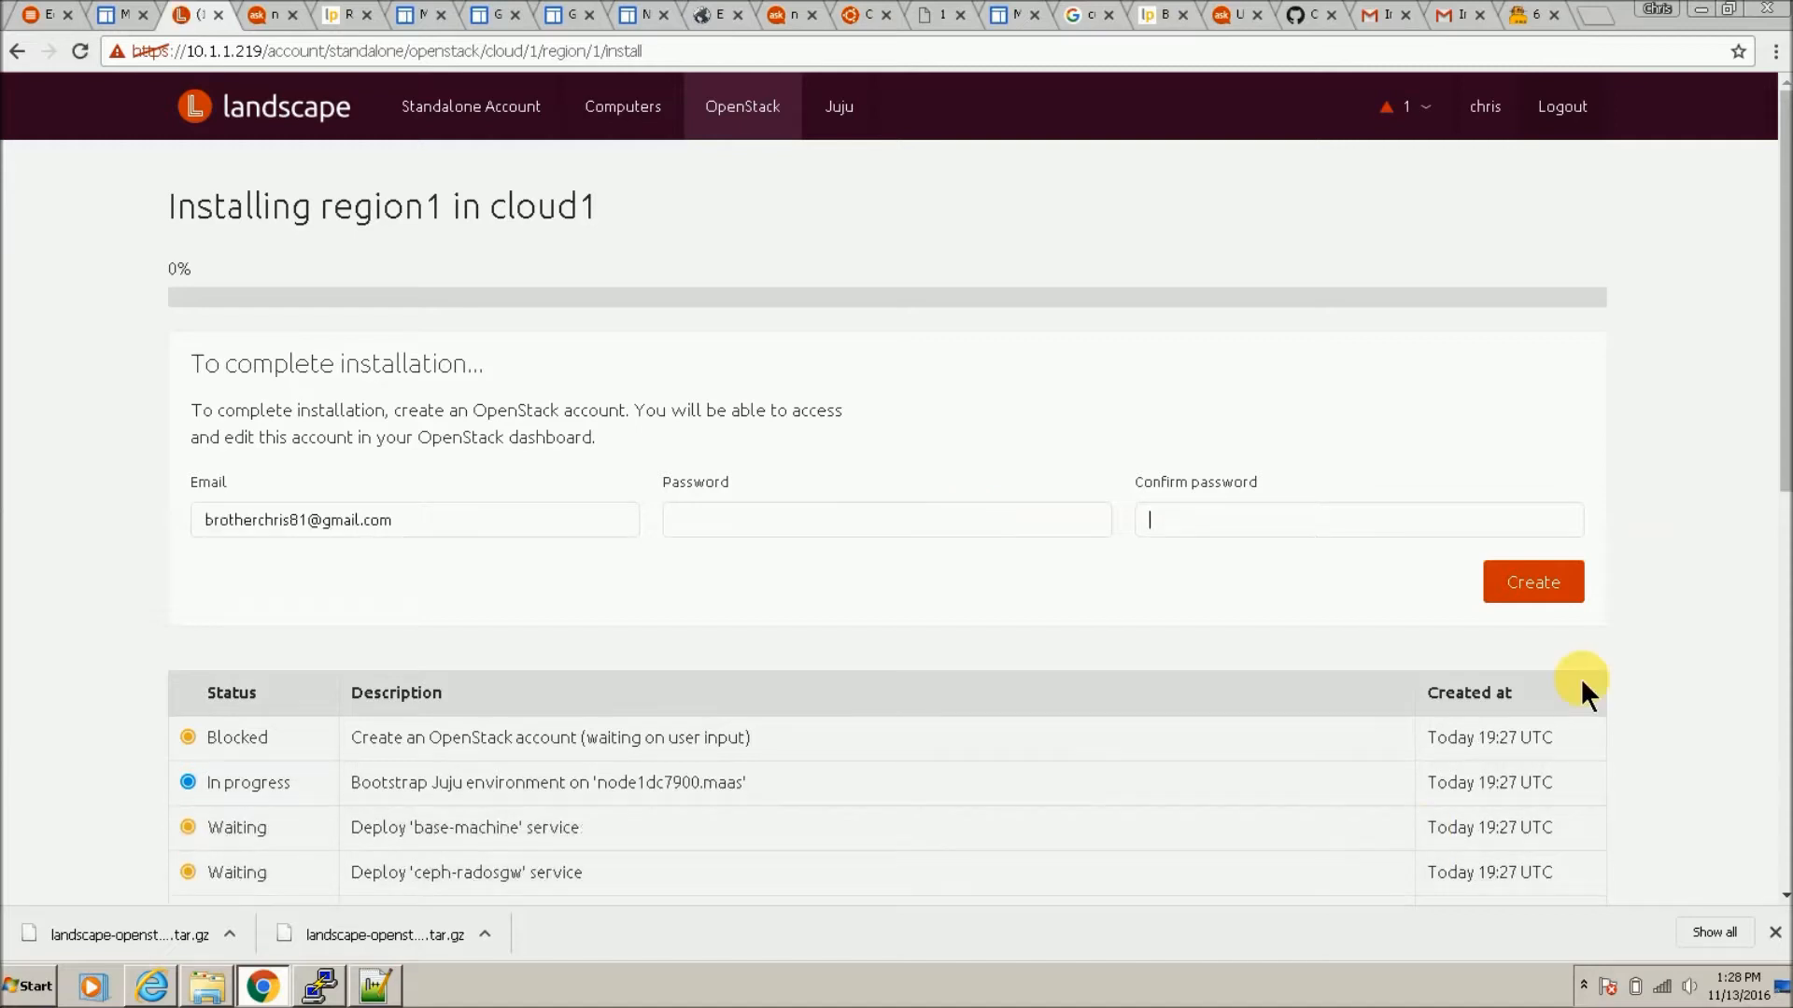
{"action": "left_click", "coordinate": [1529, 584]}
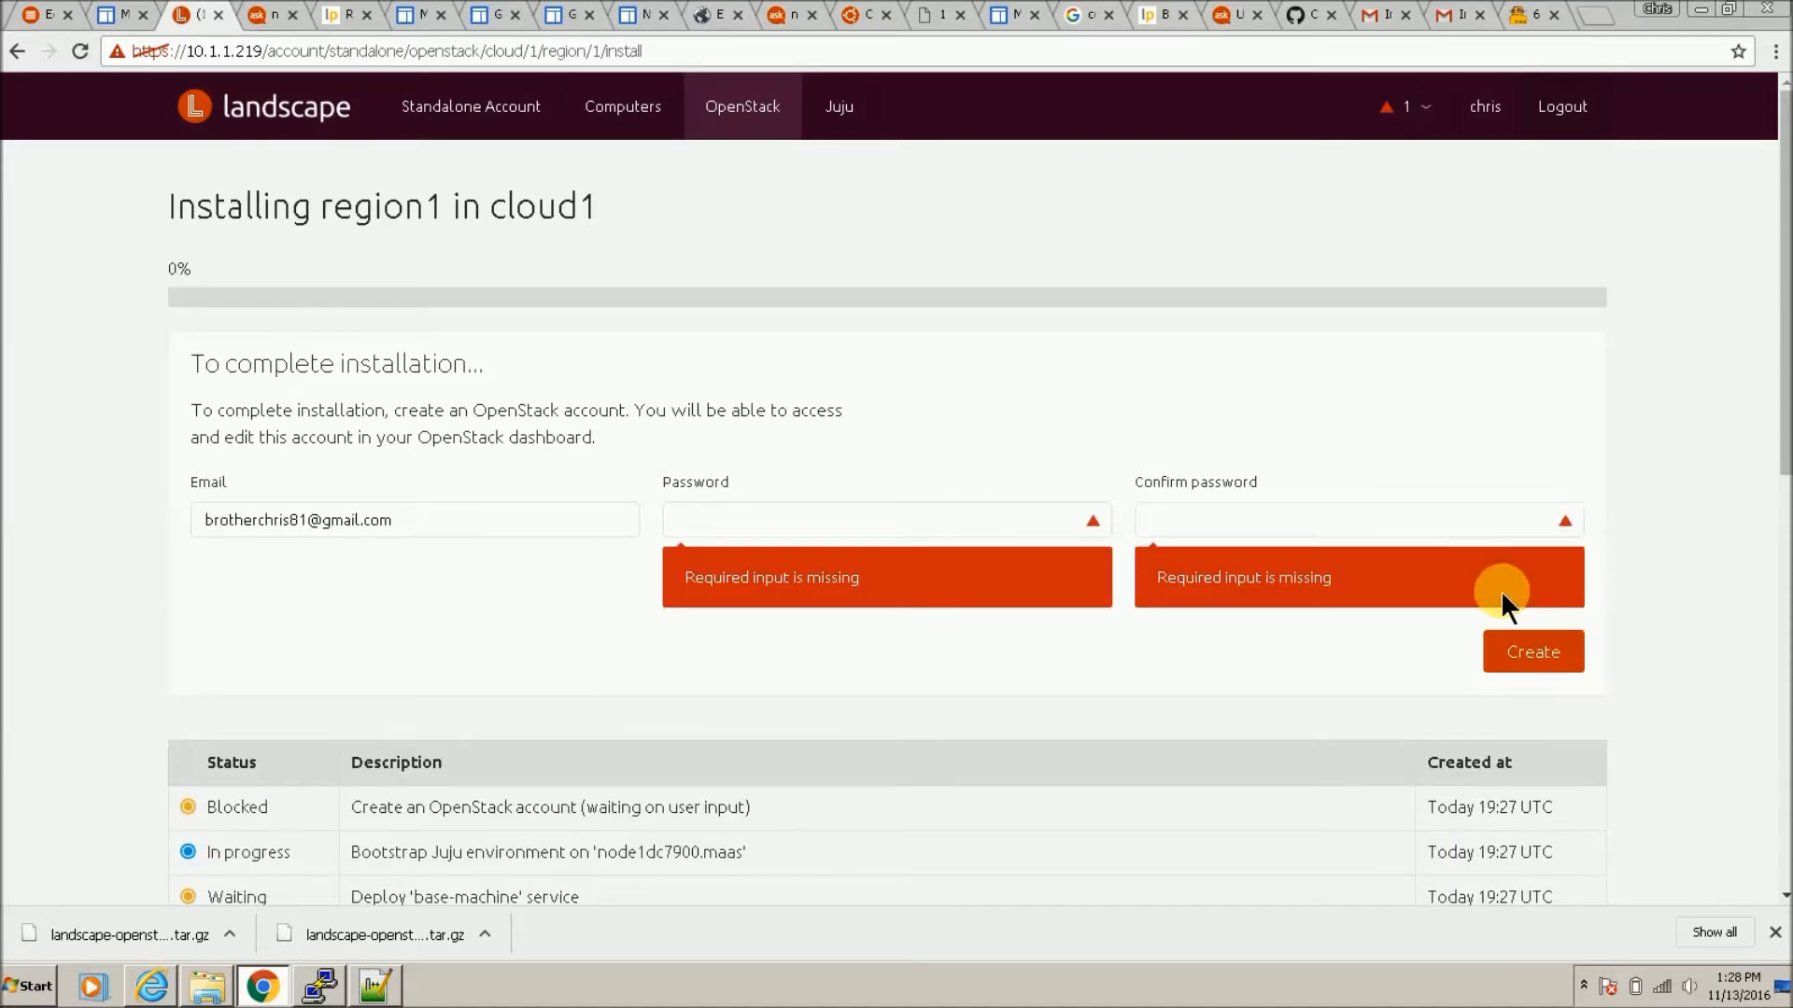
Step: Re-enter the password in both fields and create the OpenStack account
{"action": "left_click", "coordinate": [876, 520]}
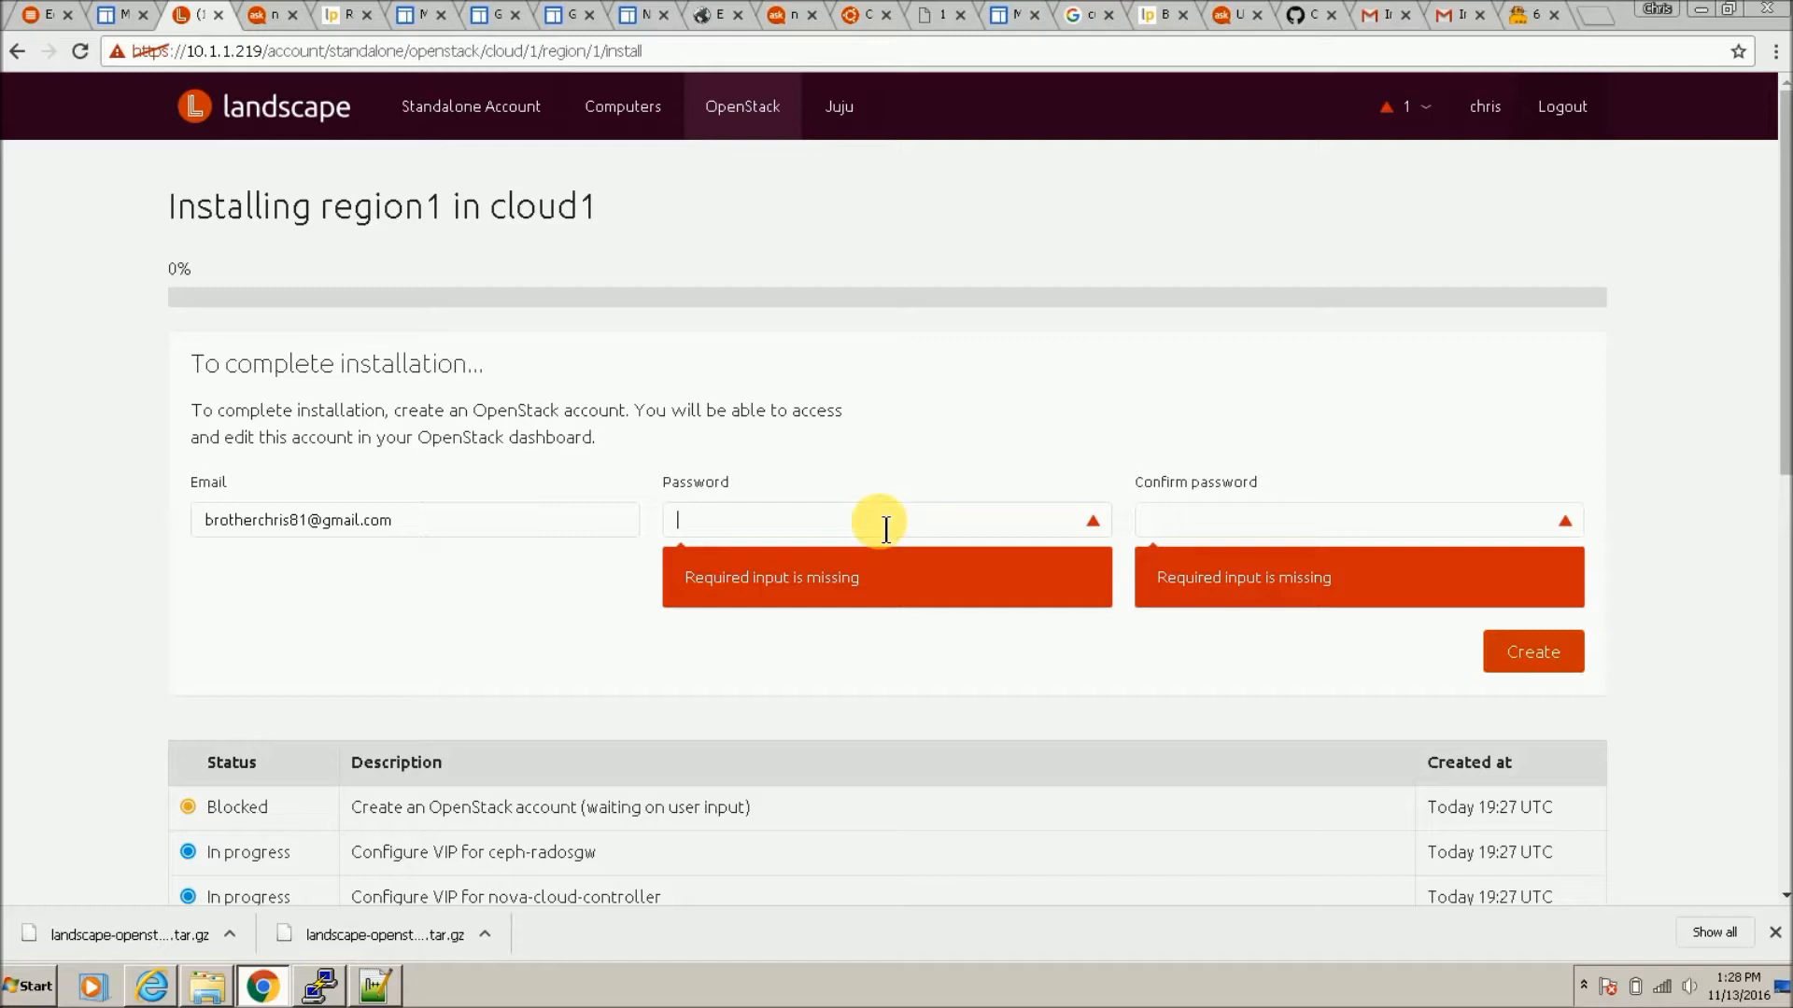
{"action": "type", "text": "ubuntu"}
{"action": "key", "text": "Tab"}
{"action": "type", "text": "ubuntu"}
{"action": "left_click", "coordinate": [1501, 652]}
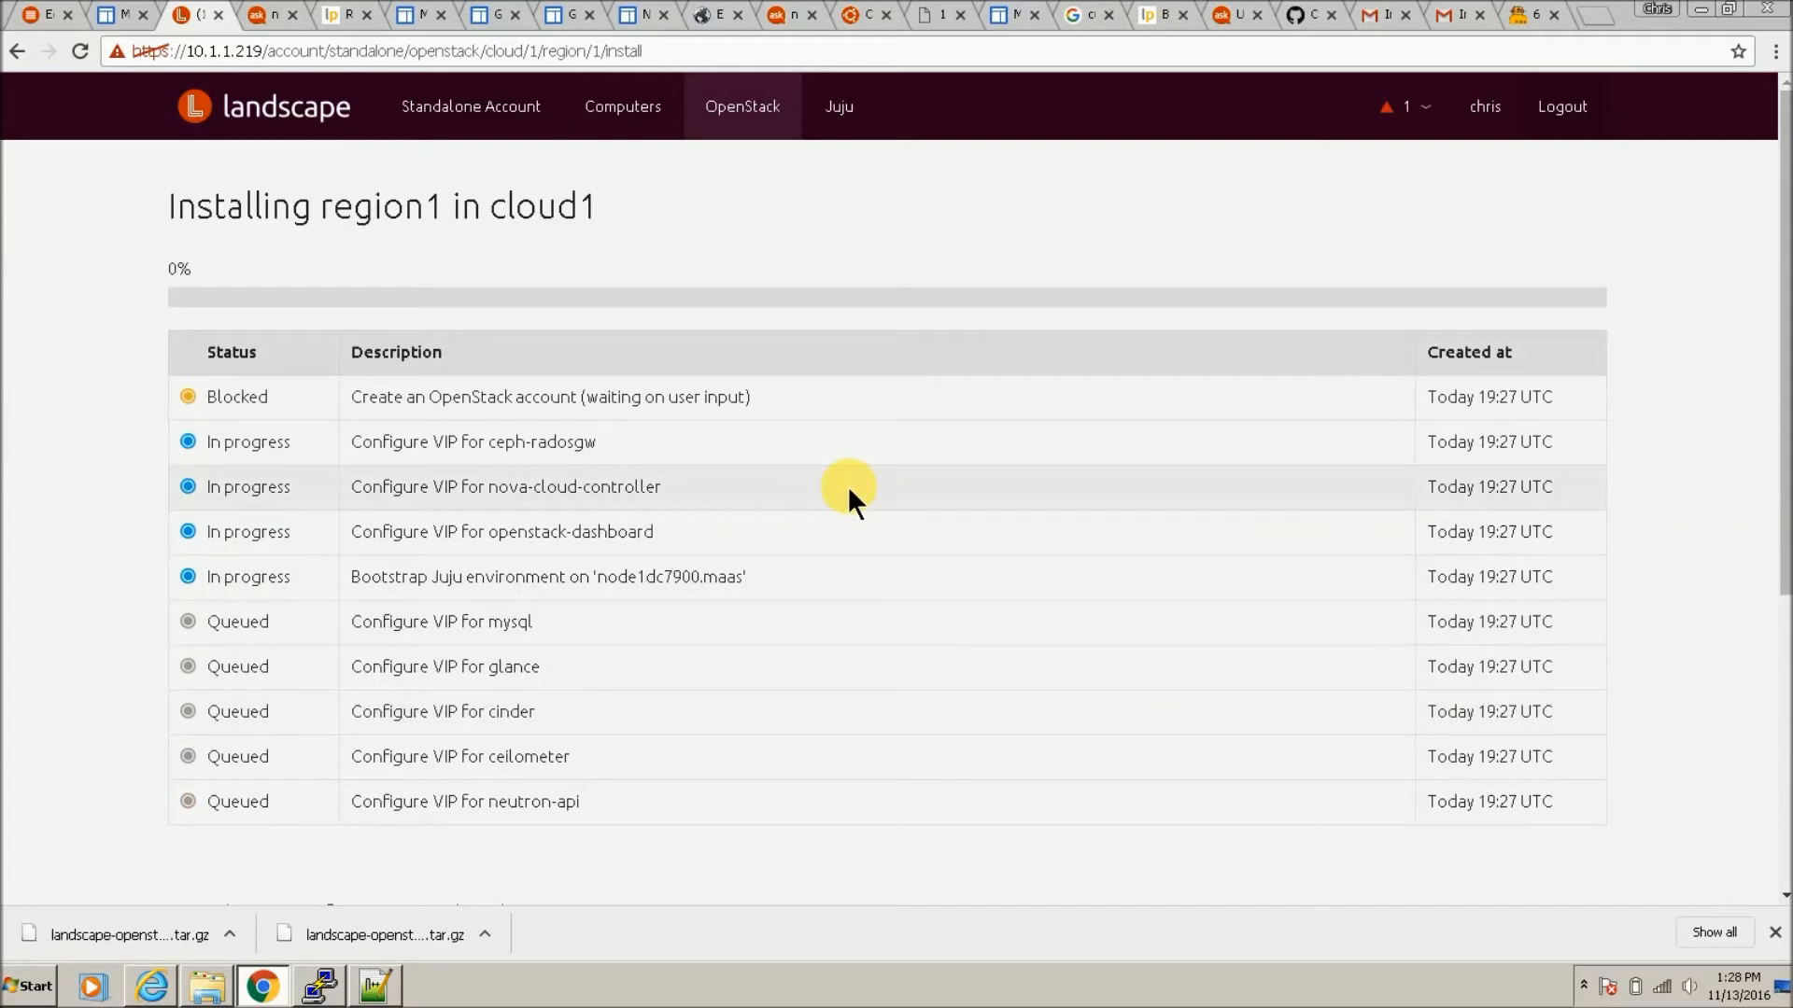
{"action": "left_click", "coordinate": [37, 9]}
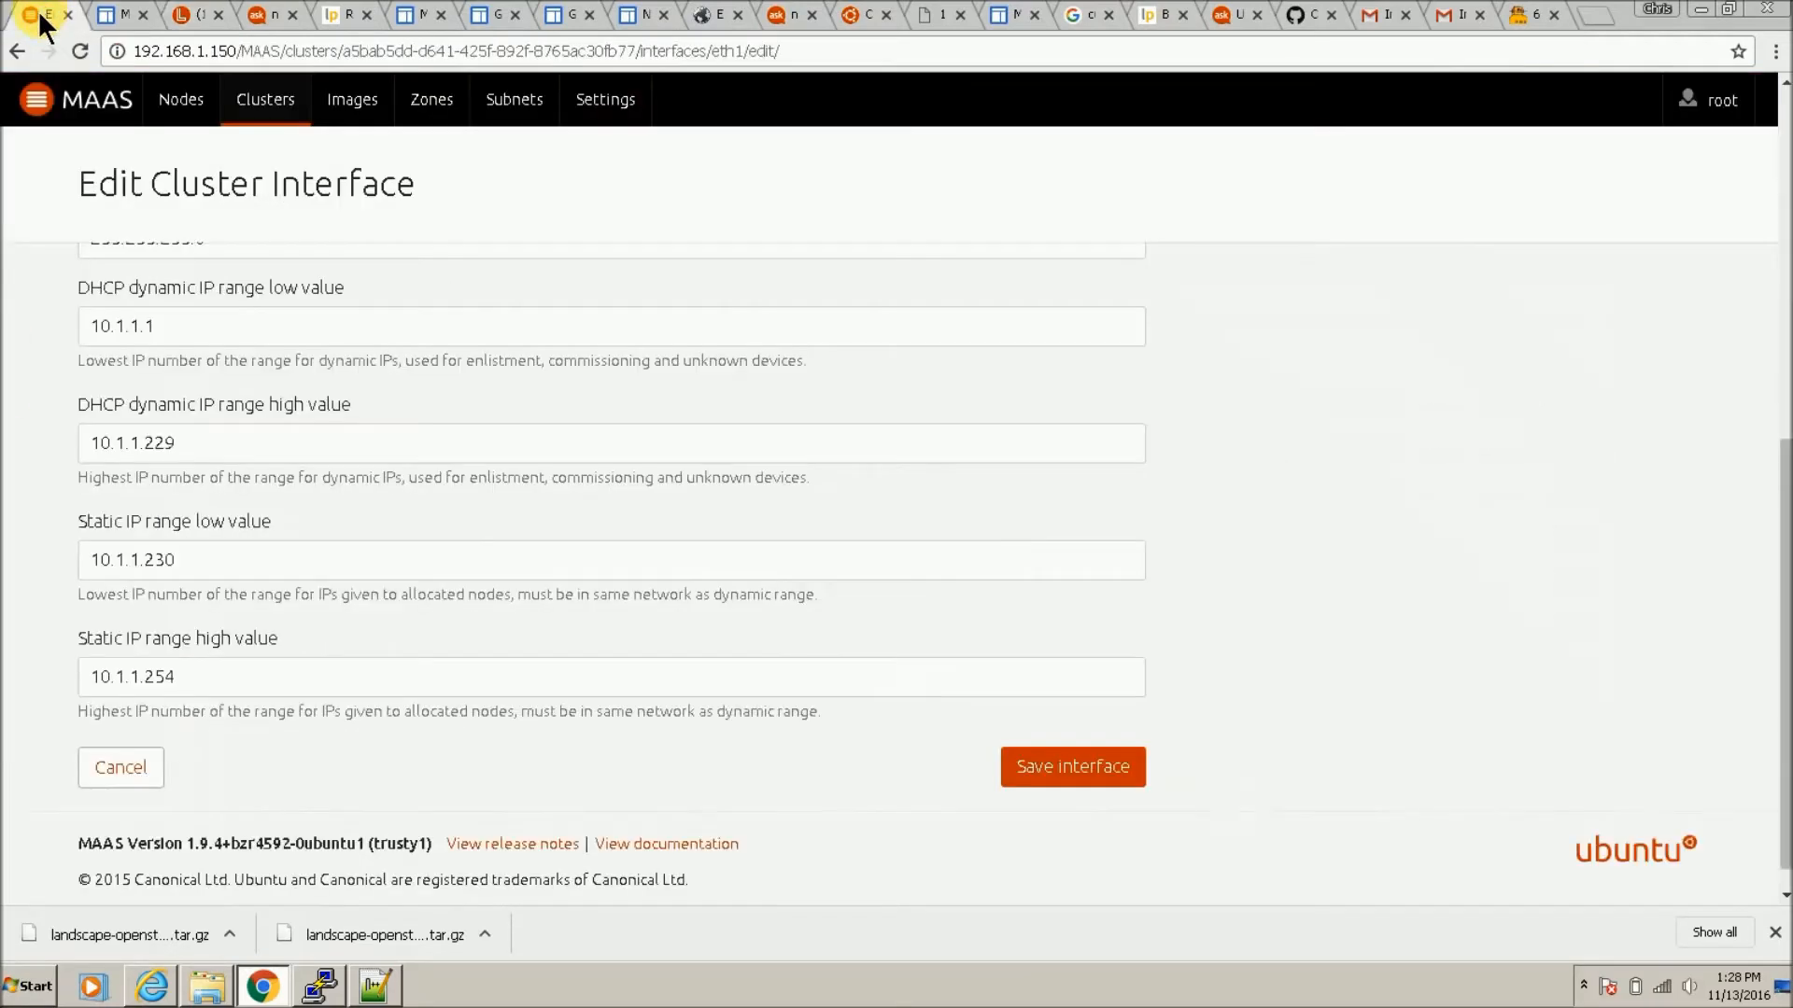
Step: Check the deploying machines in the MAAS node list, then watch region1's install progress in Landscape
{"action": "left_click", "coordinate": [157, 99]}
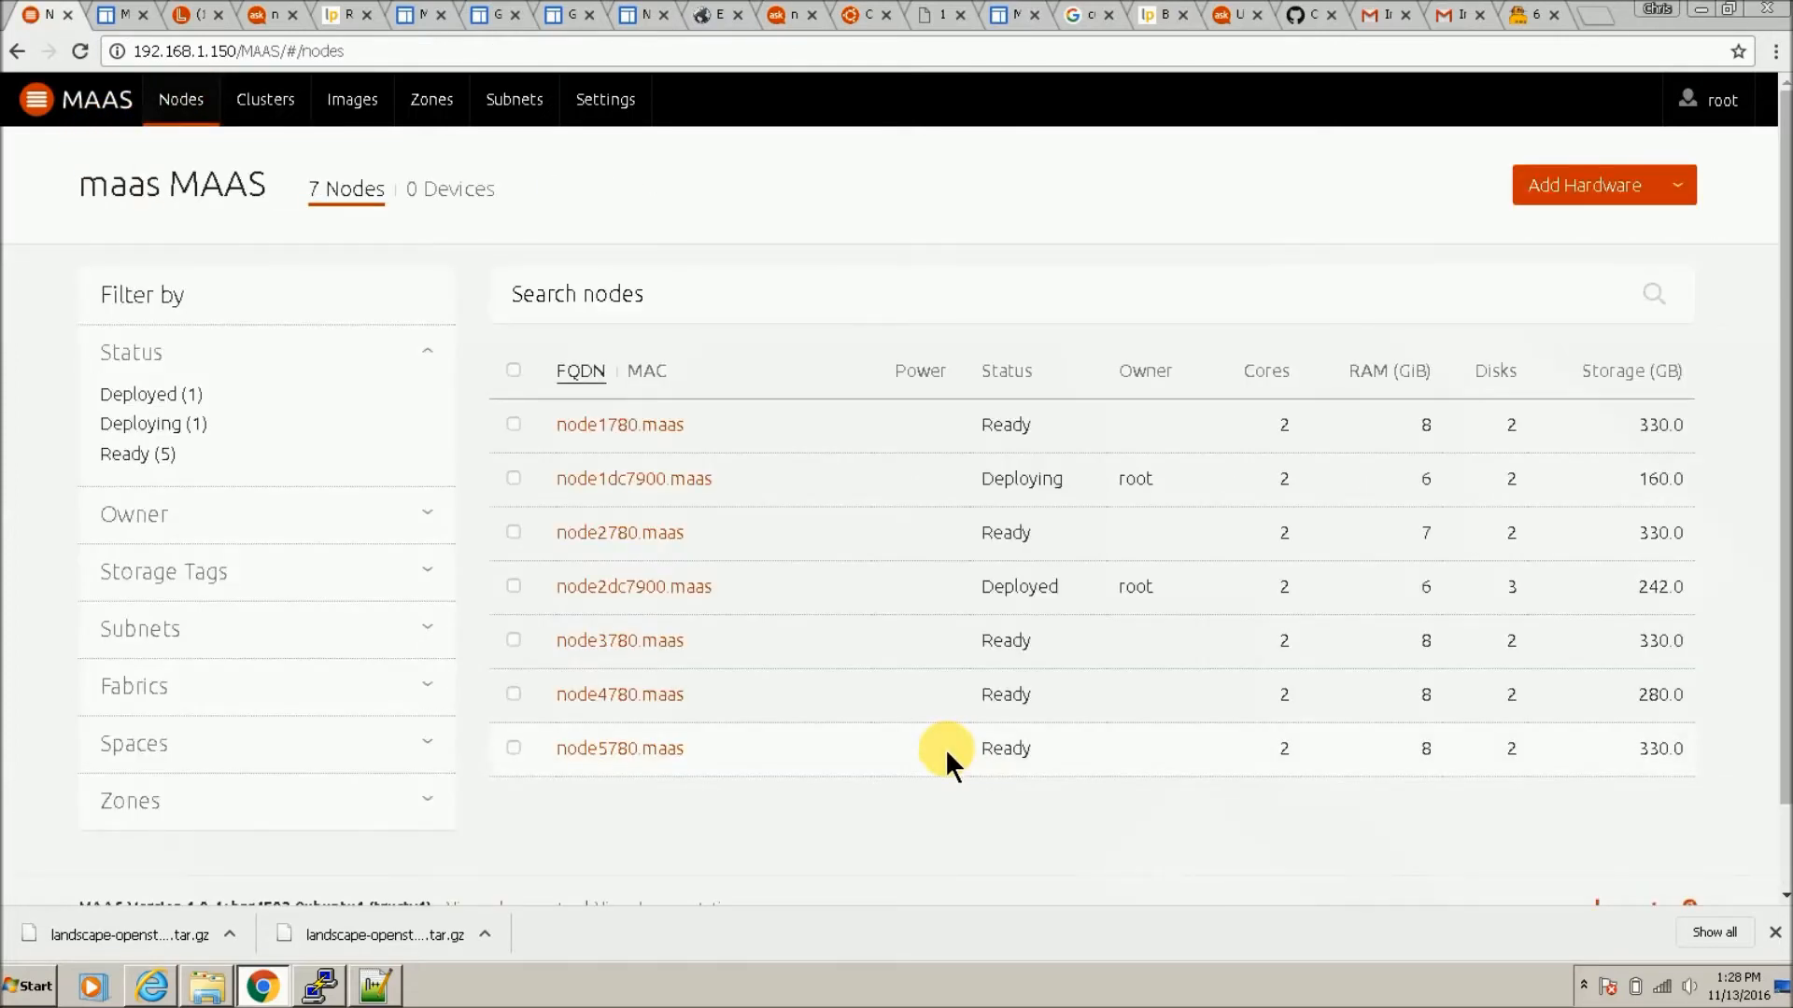
{"action": "left_click", "coordinate": [193, 16]}
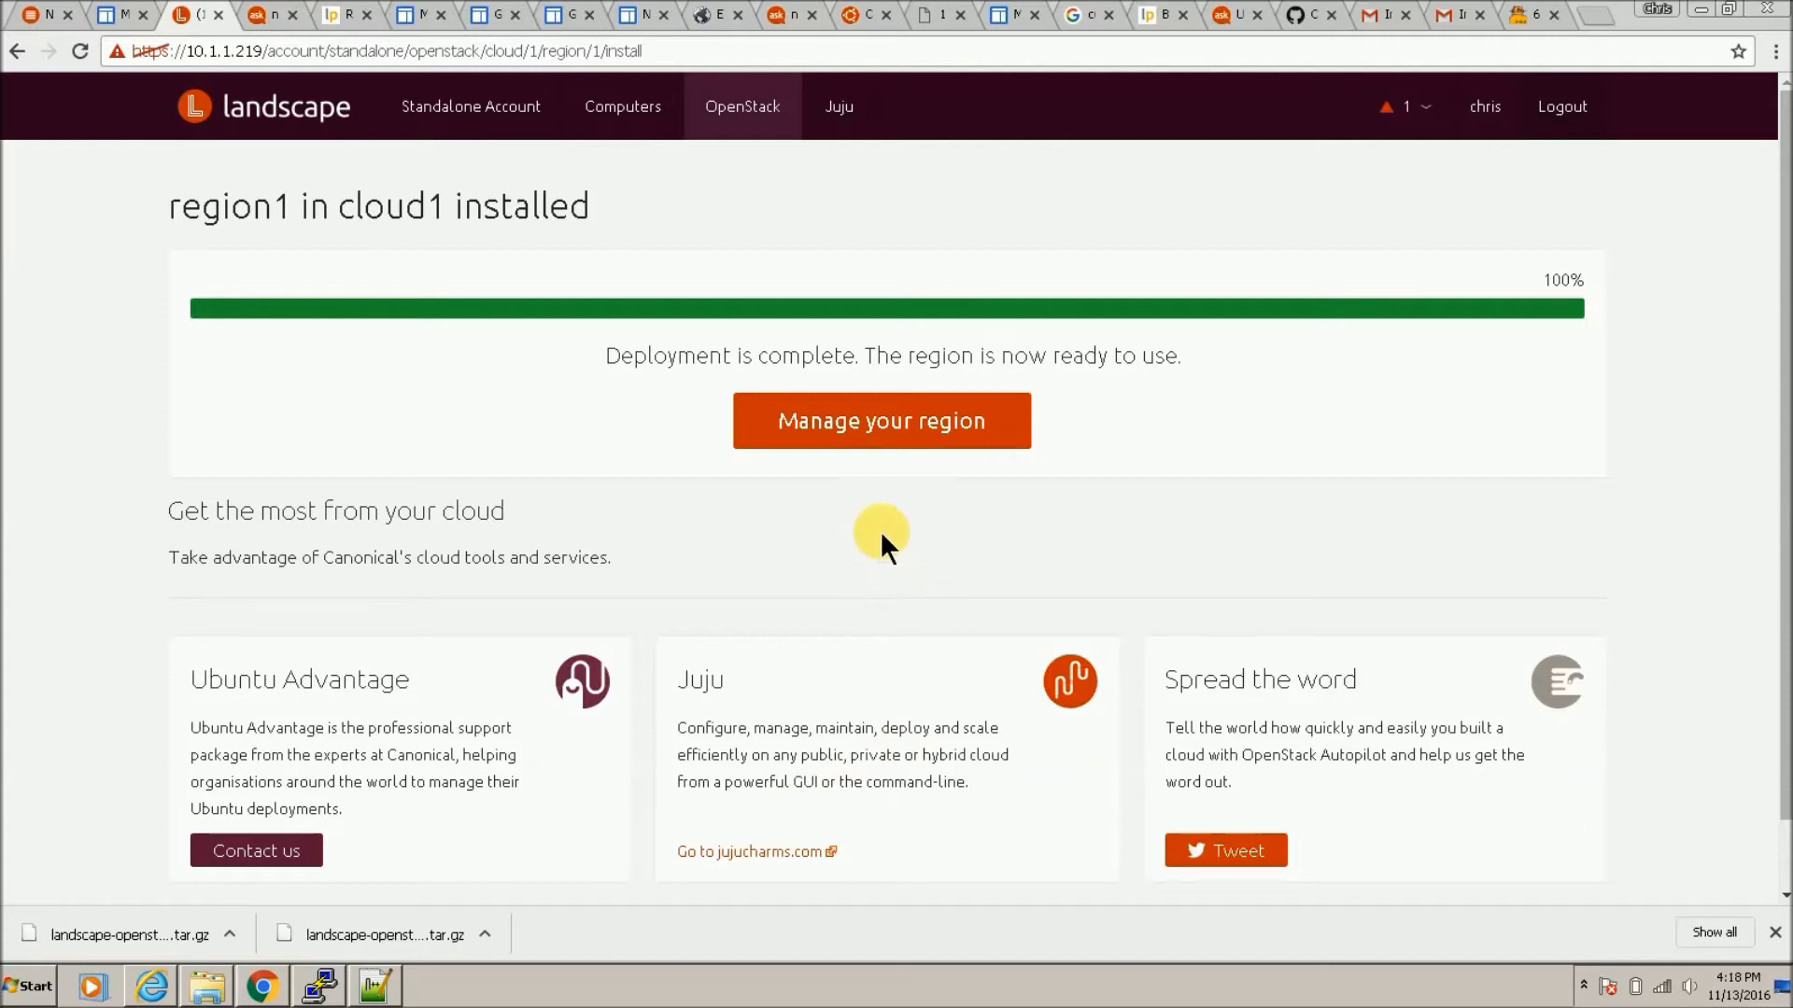
Step: Open region1's management page and download the admin OpenStack RC file
{"action": "left_click", "coordinate": [948, 447]}
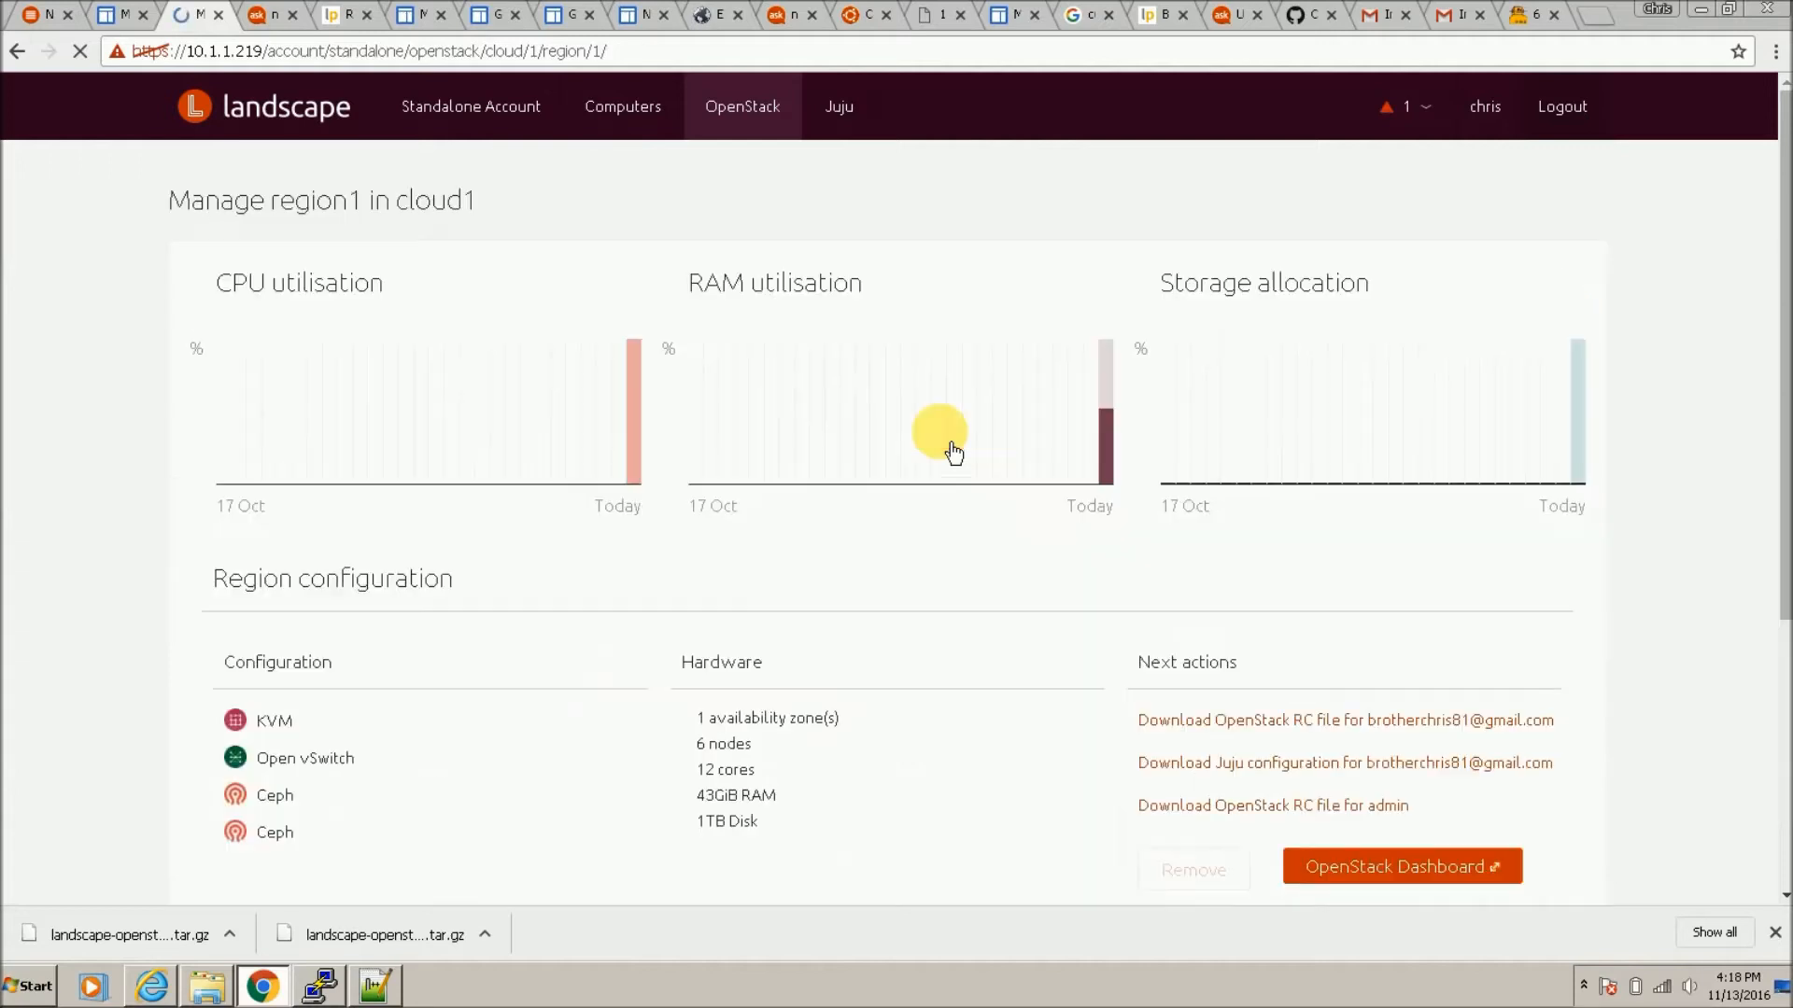
{"action": "scroll", "coordinate": [1232, 717], "scroll_direction": "down", "scroll_amount": 2}
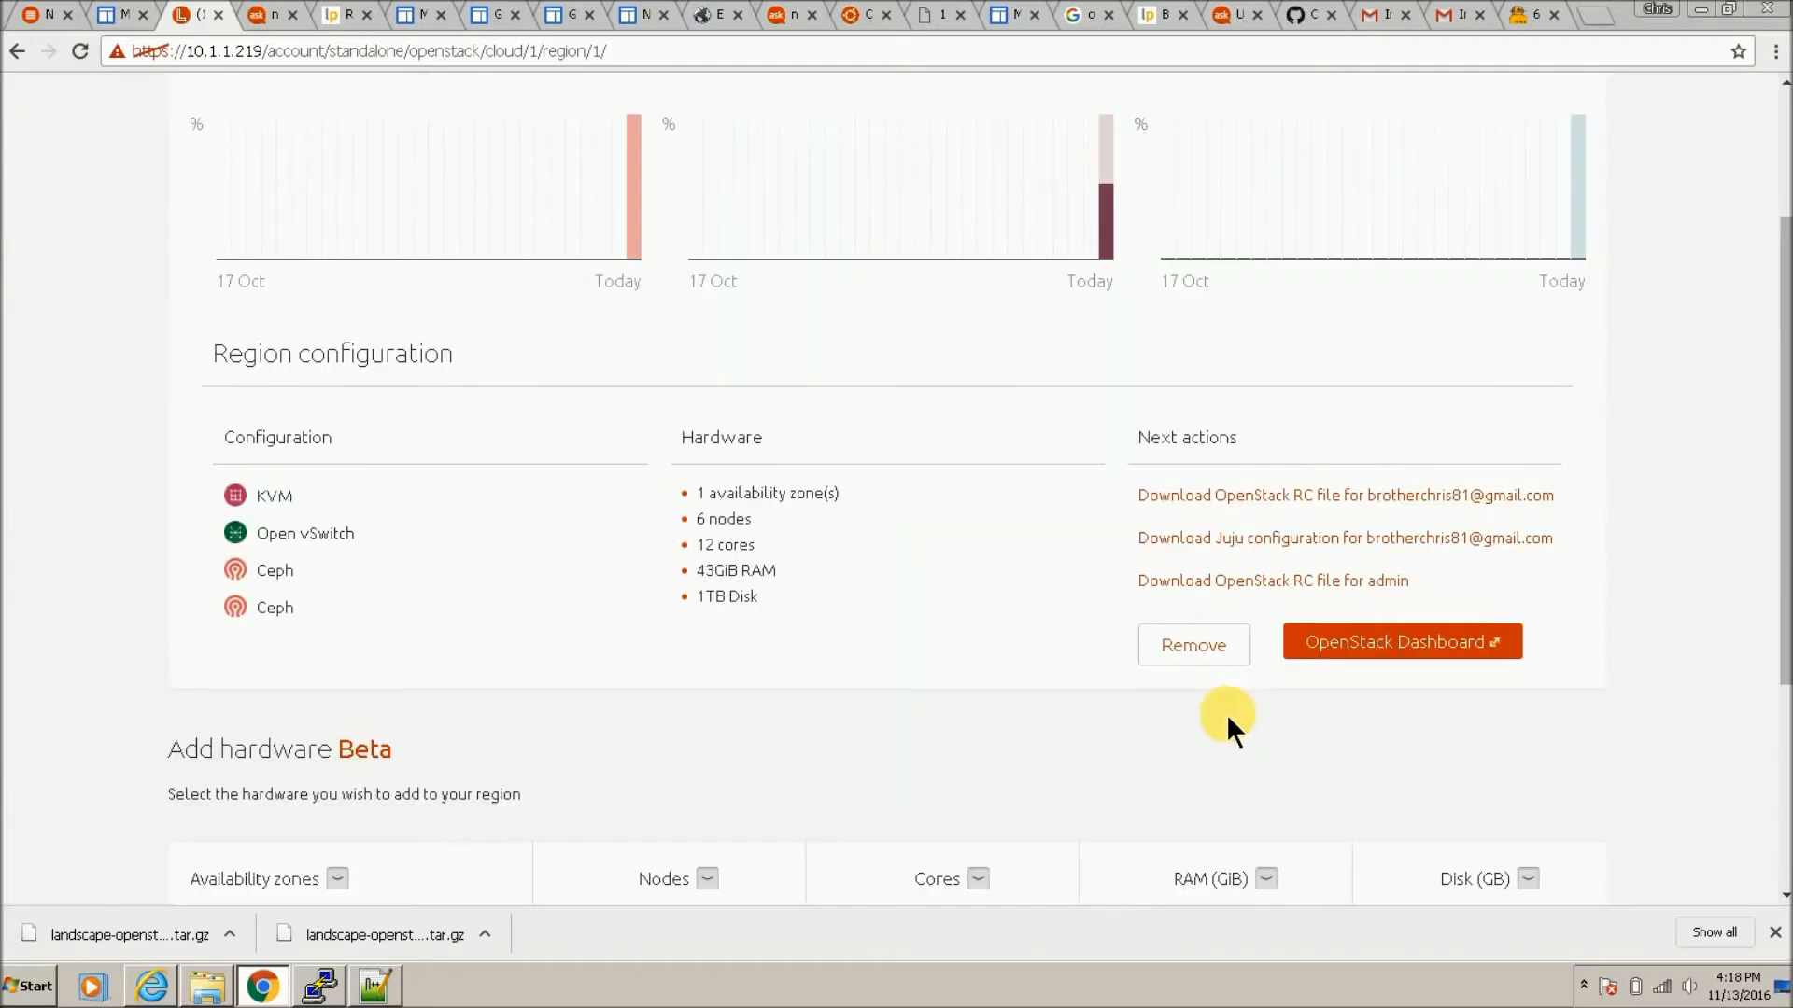
{"action": "left_click", "coordinate": [1211, 605]}
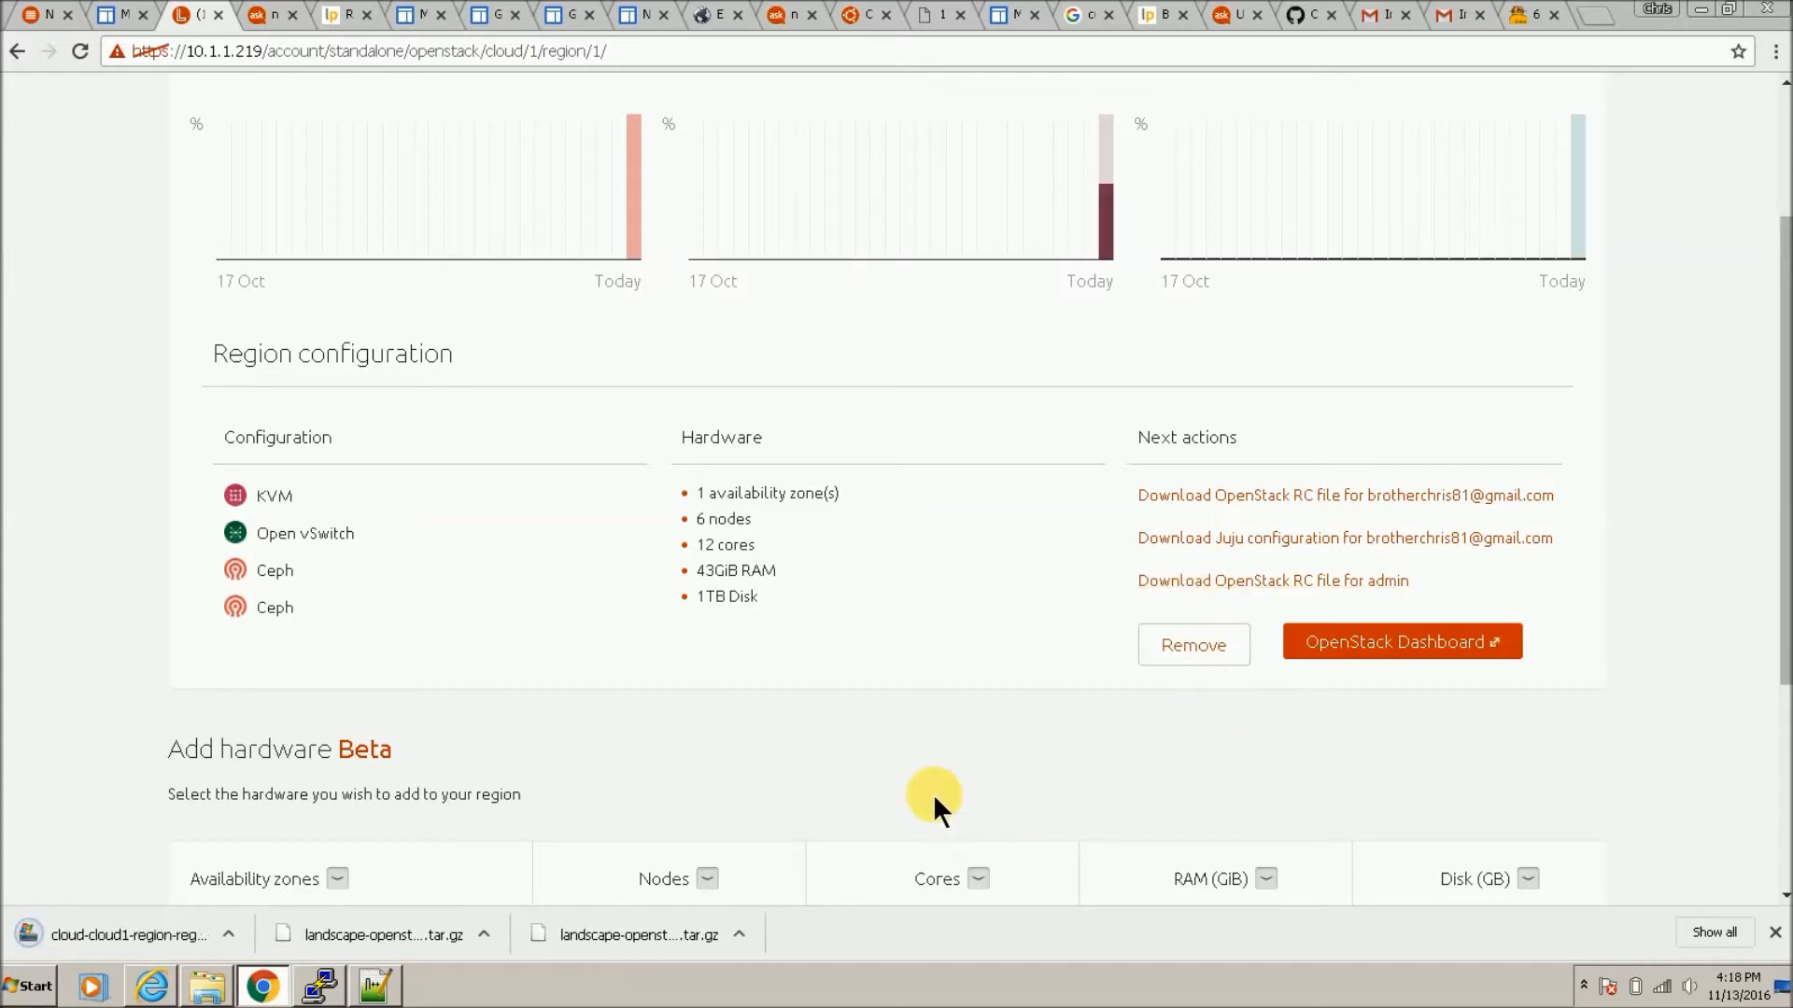
Step: Open the OpenStack Dashboard link in a new browser tab
{"action": "right_click", "coordinate": [1450, 654]}
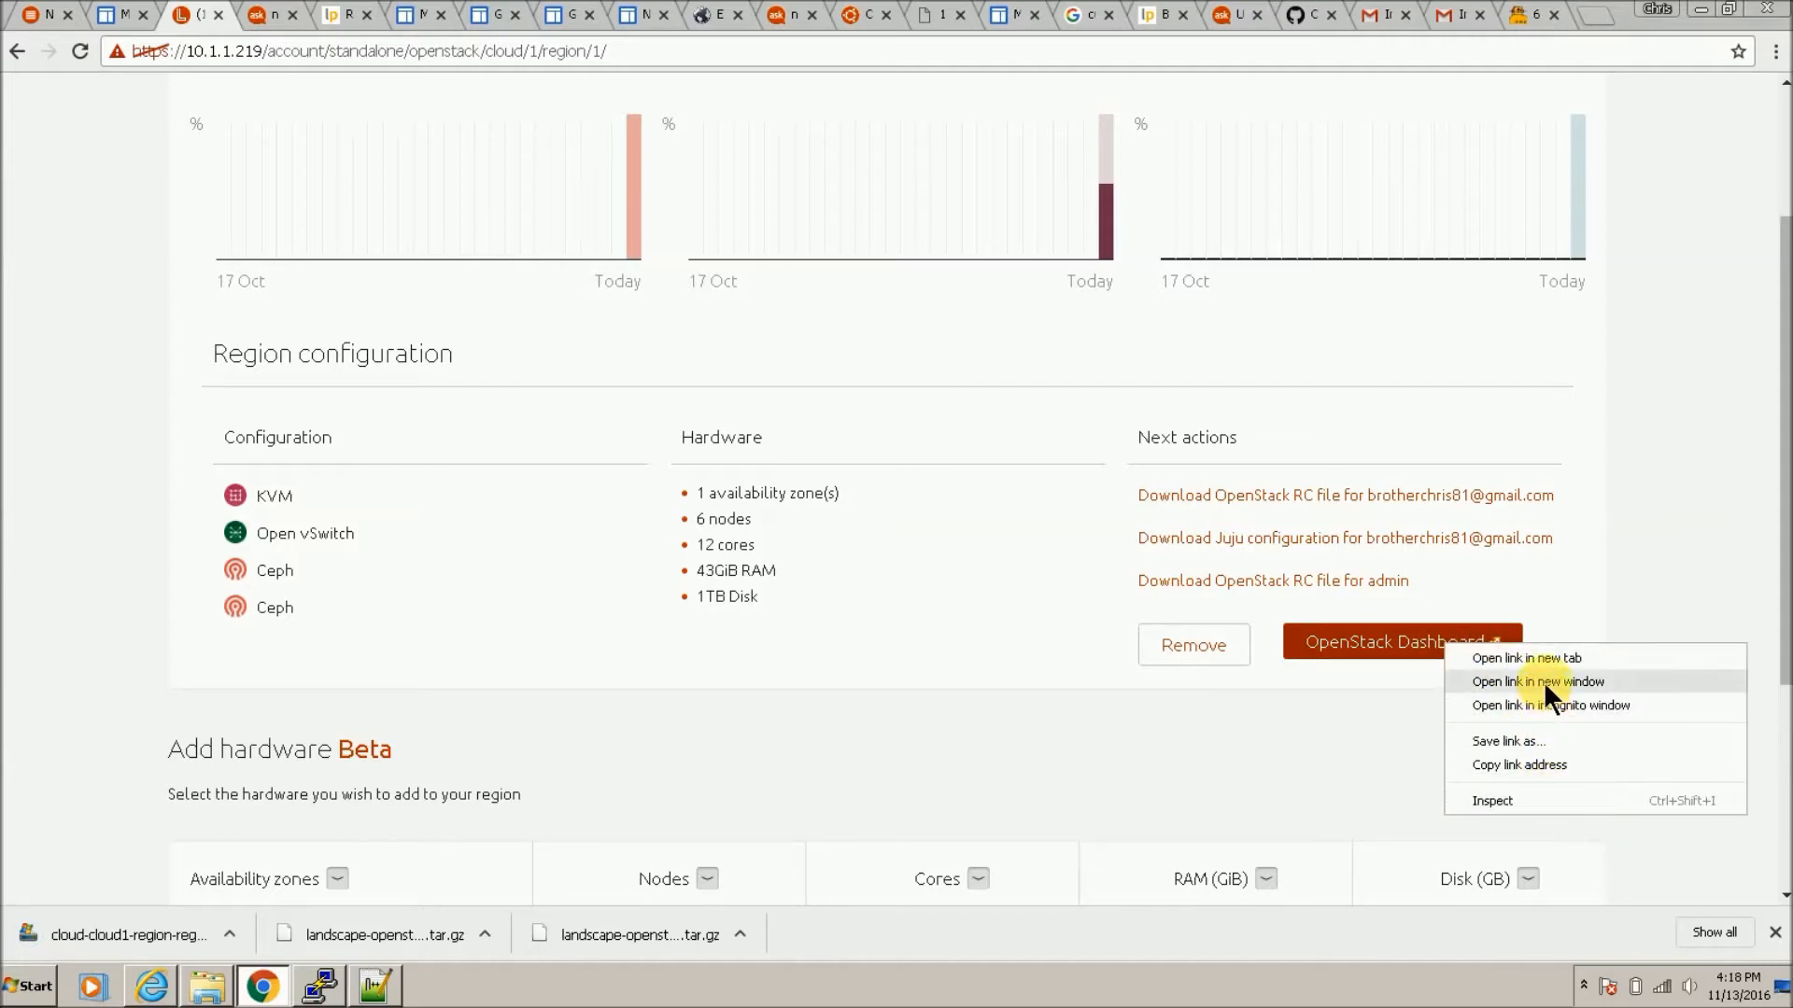
{"action": "left_click", "coordinate": [1531, 659]}
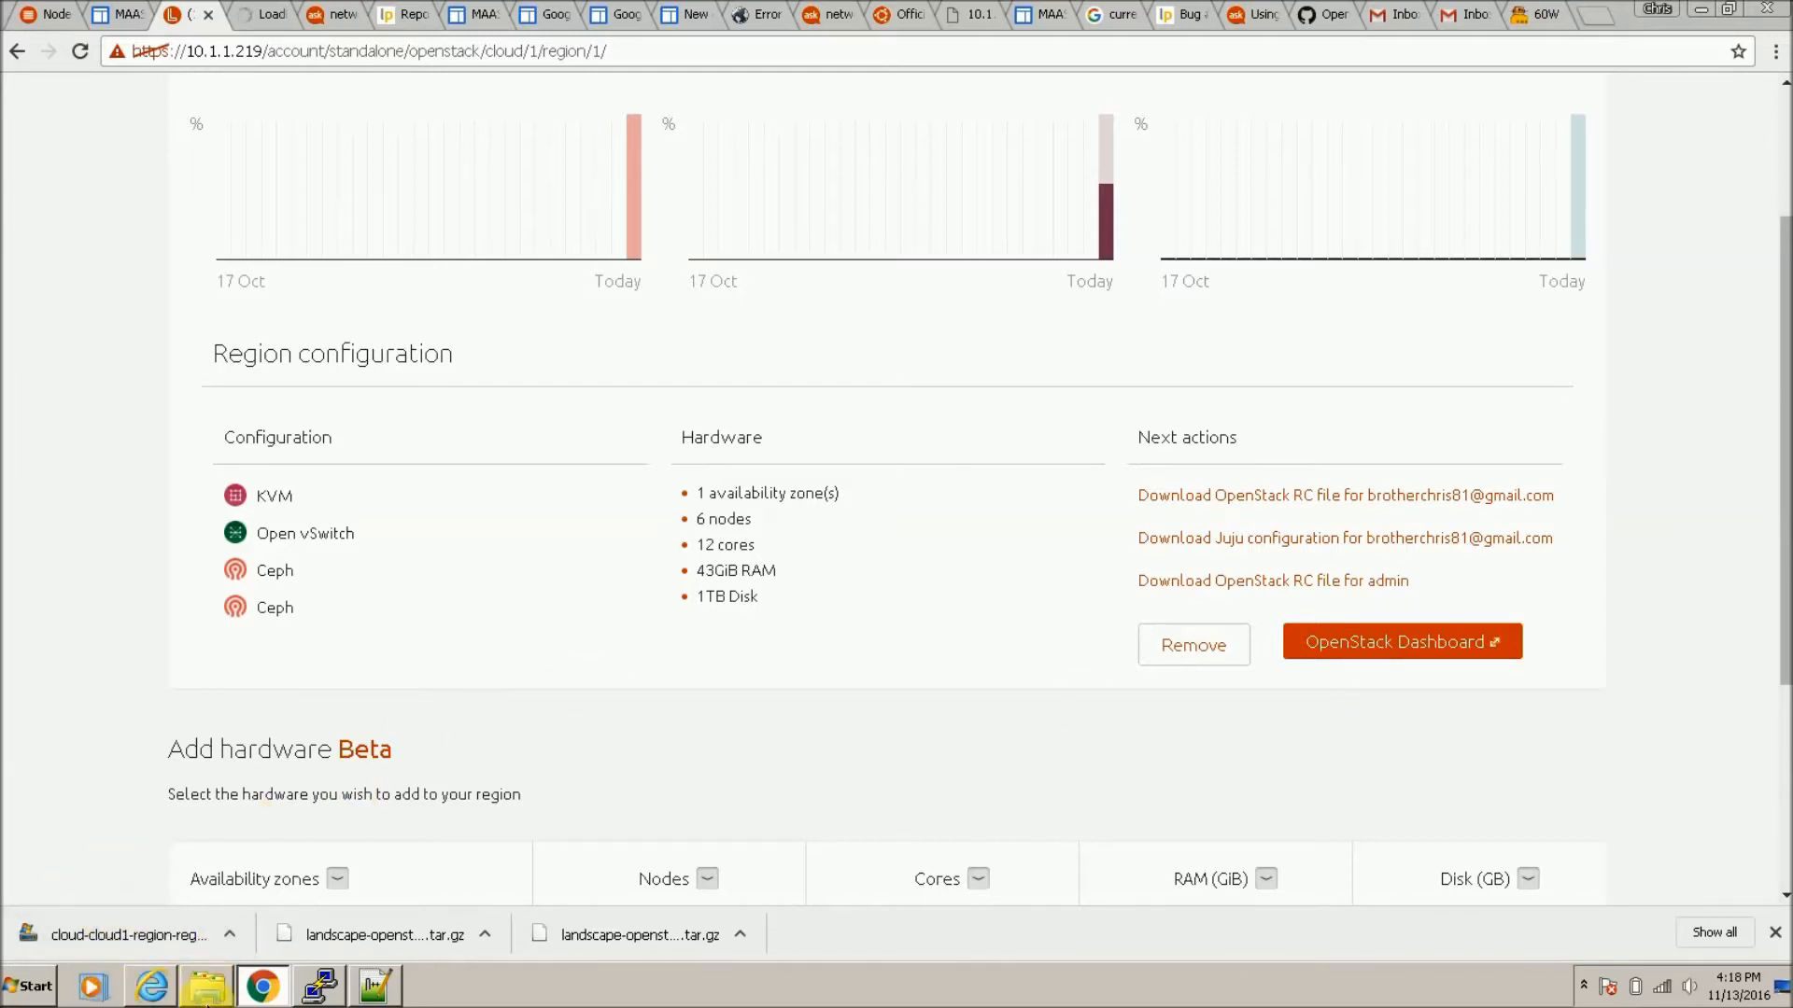
{"action": "left_click", "coordinate": [207, 985]}
Step: Open the downloaded admin novarc file from Downloads in Notepad++
{"action": "left_click", "coordinate": [82, 137]}
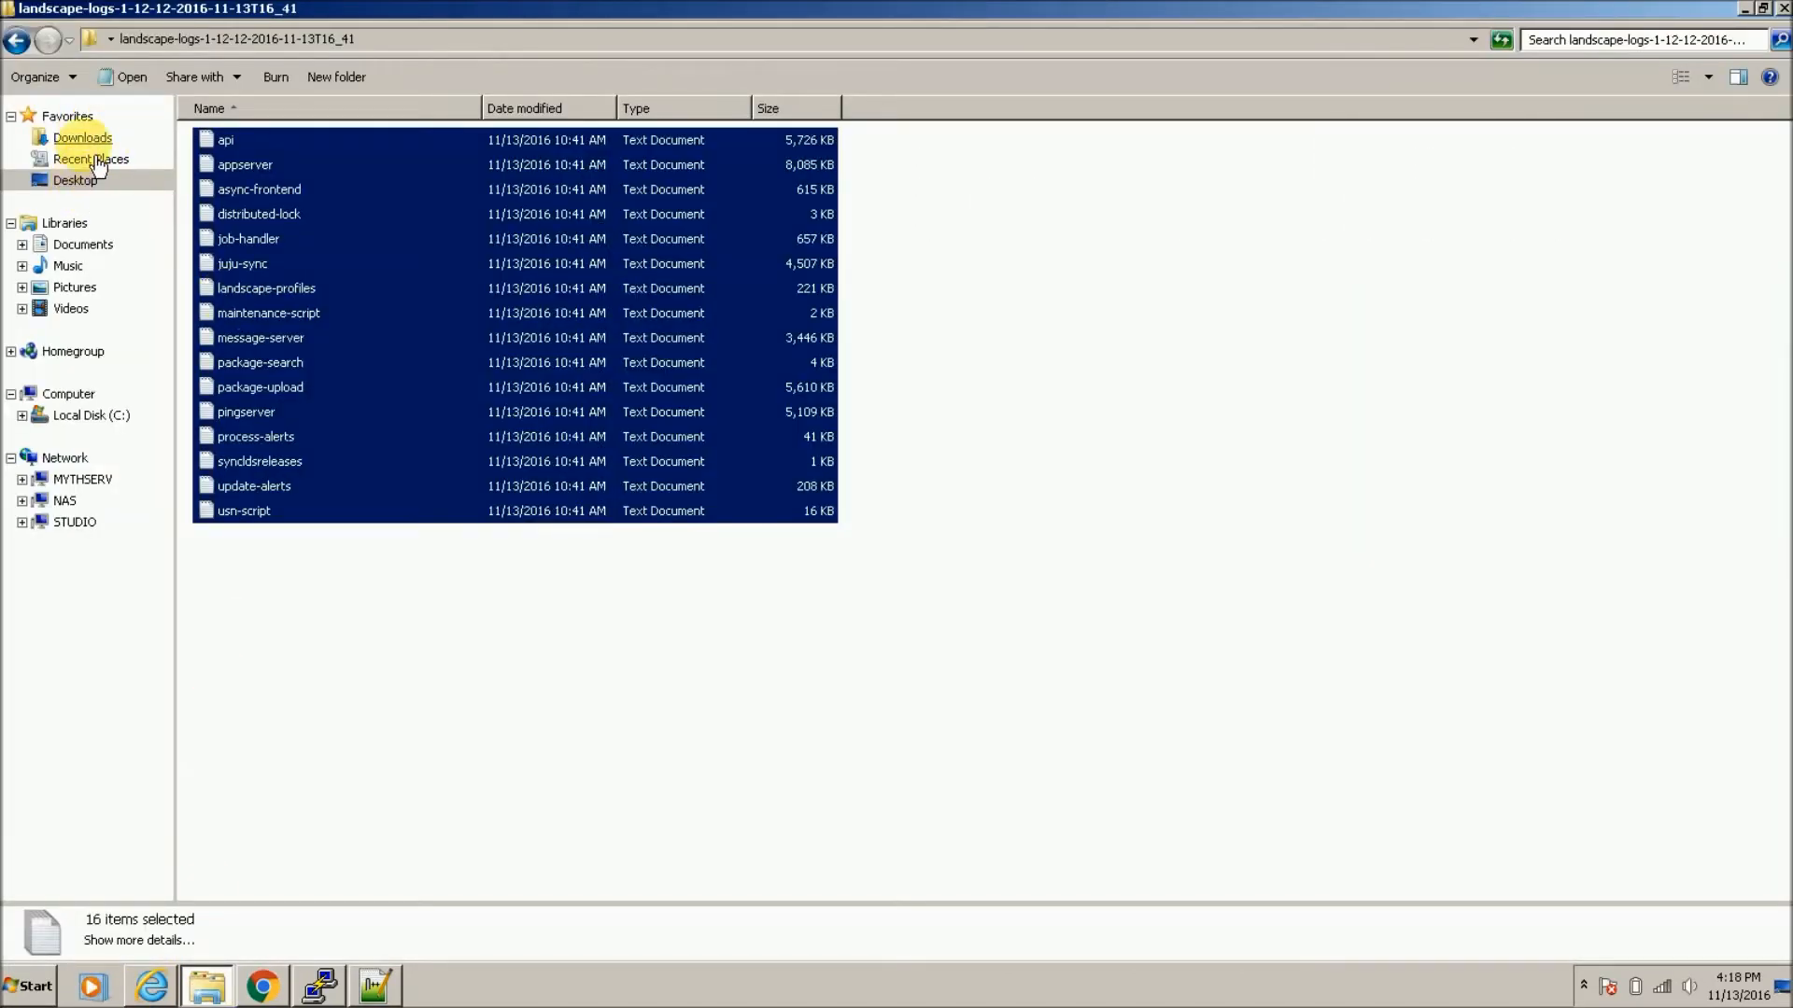
{"action": "left_click", "coordinate": [494, 142]}
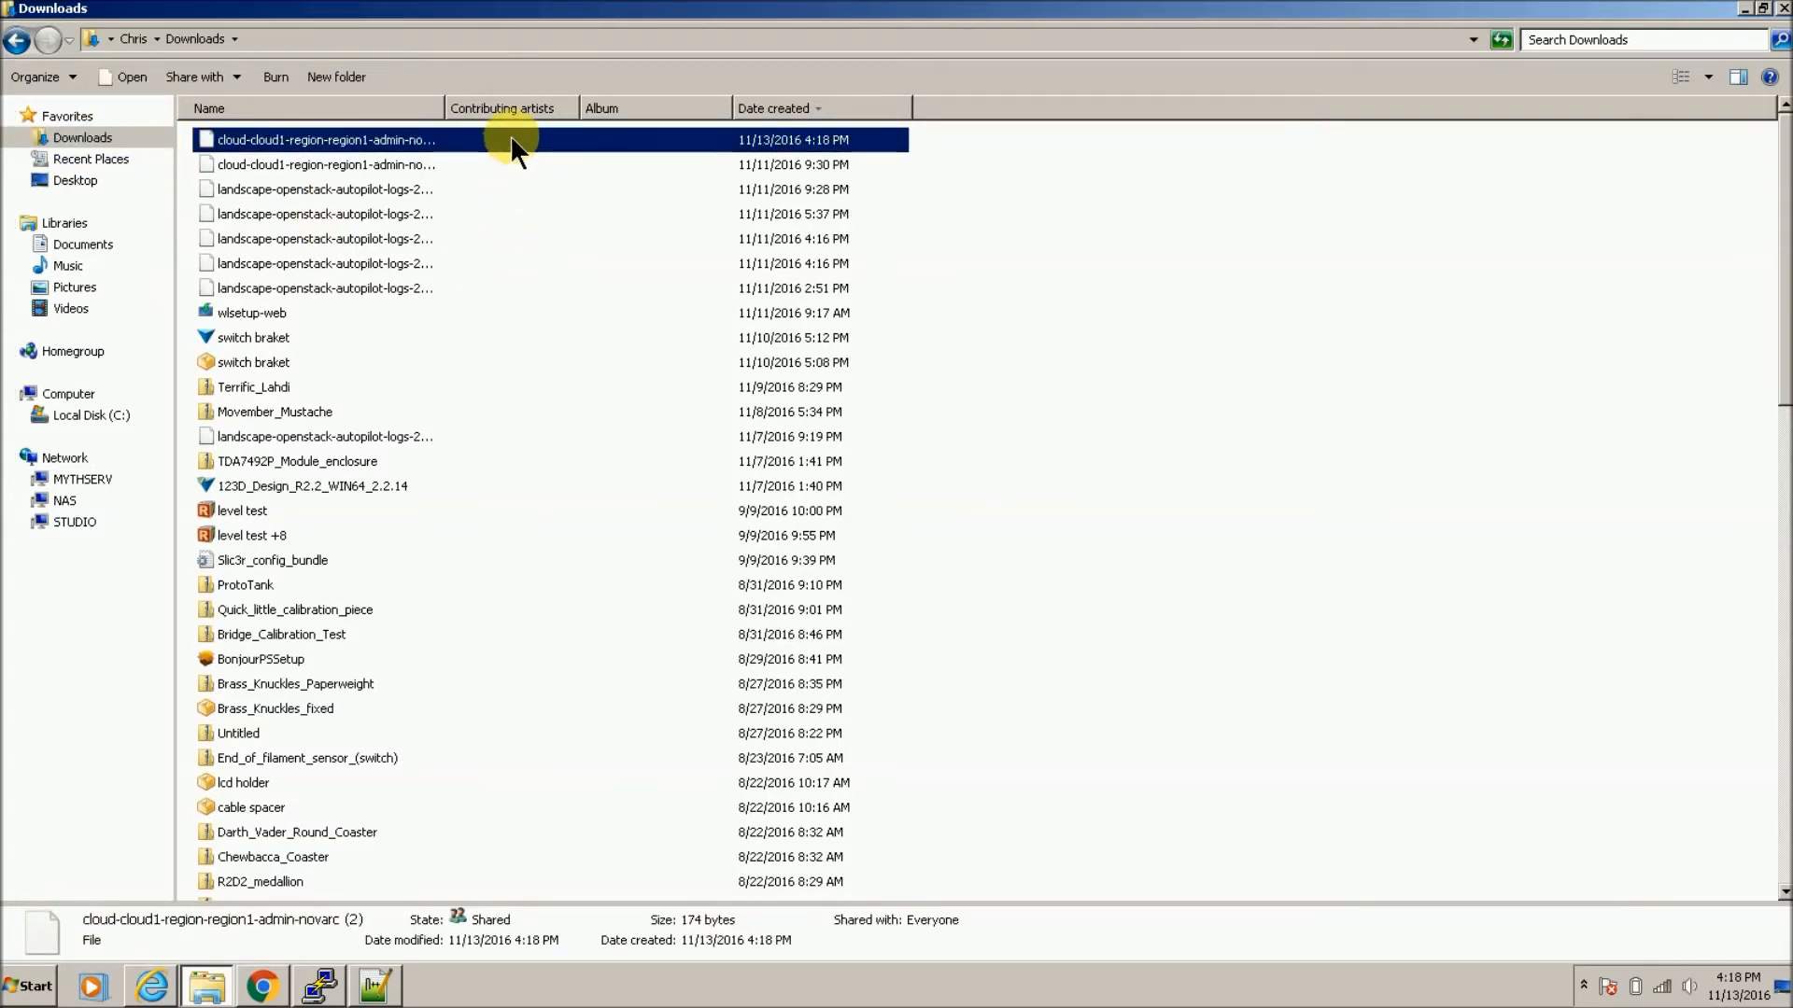
{"action": "right_click", "coordinate": [509, 134]}
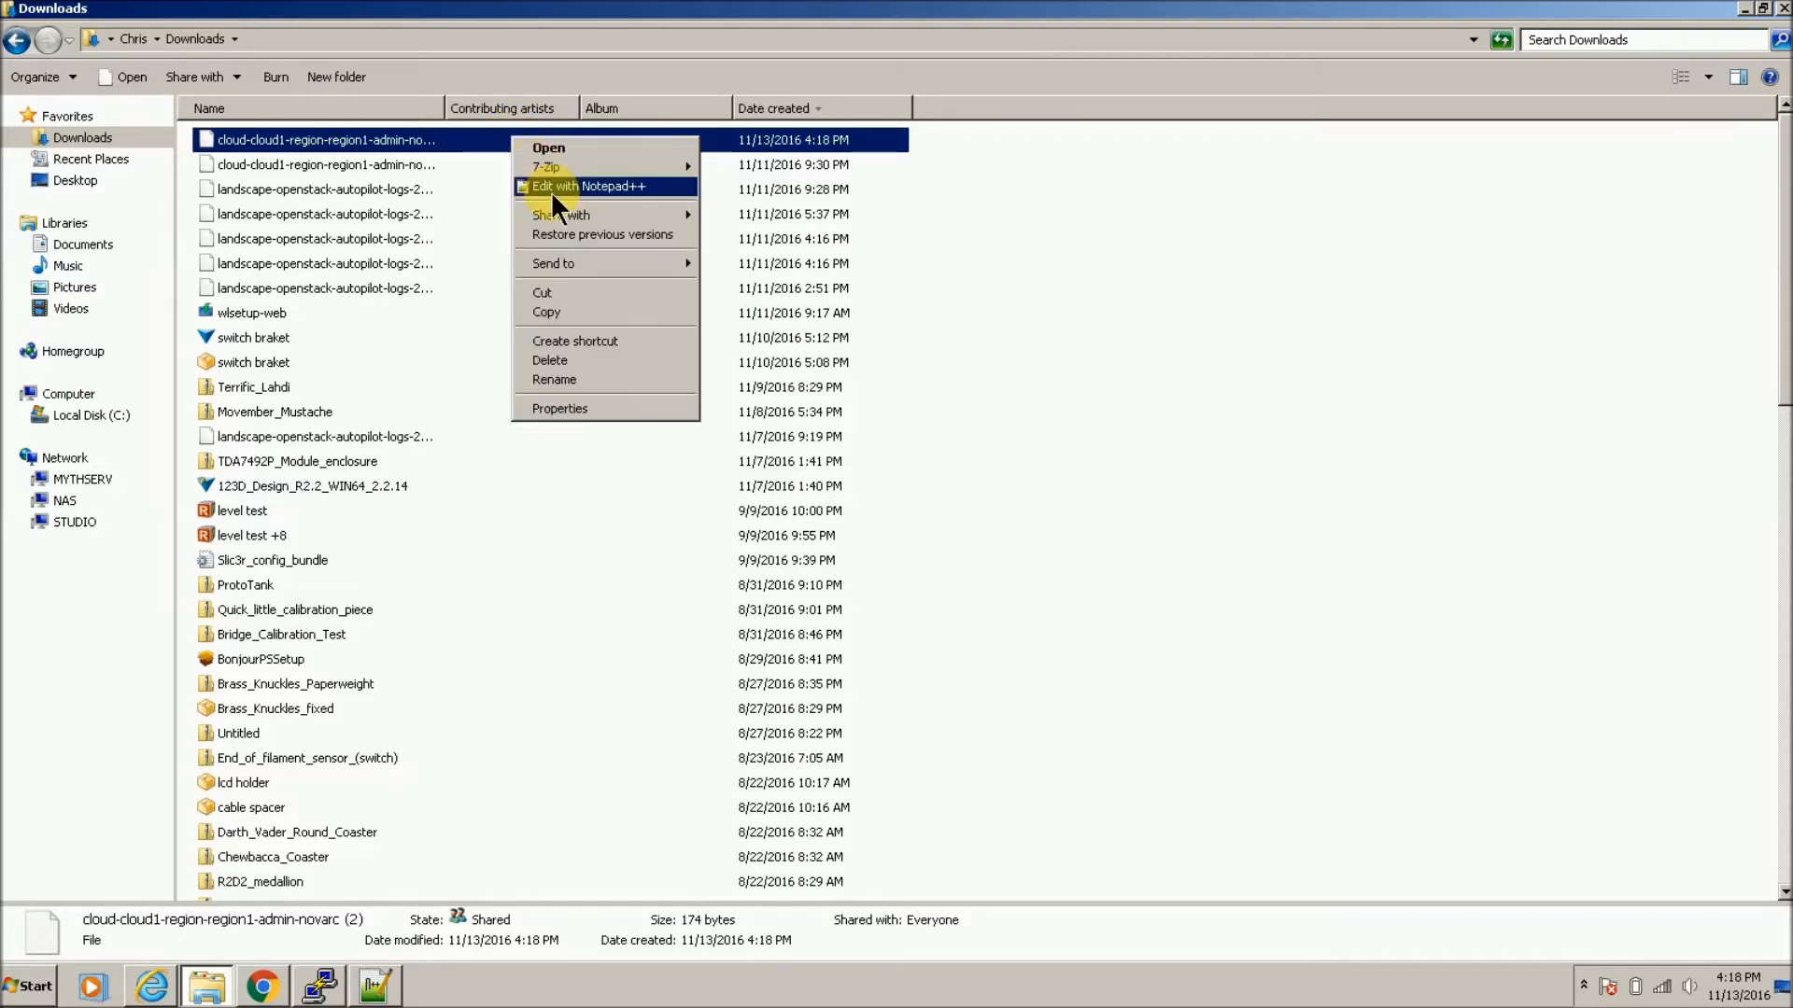
{"action": "left_click", "coordinate": [549, 188]}
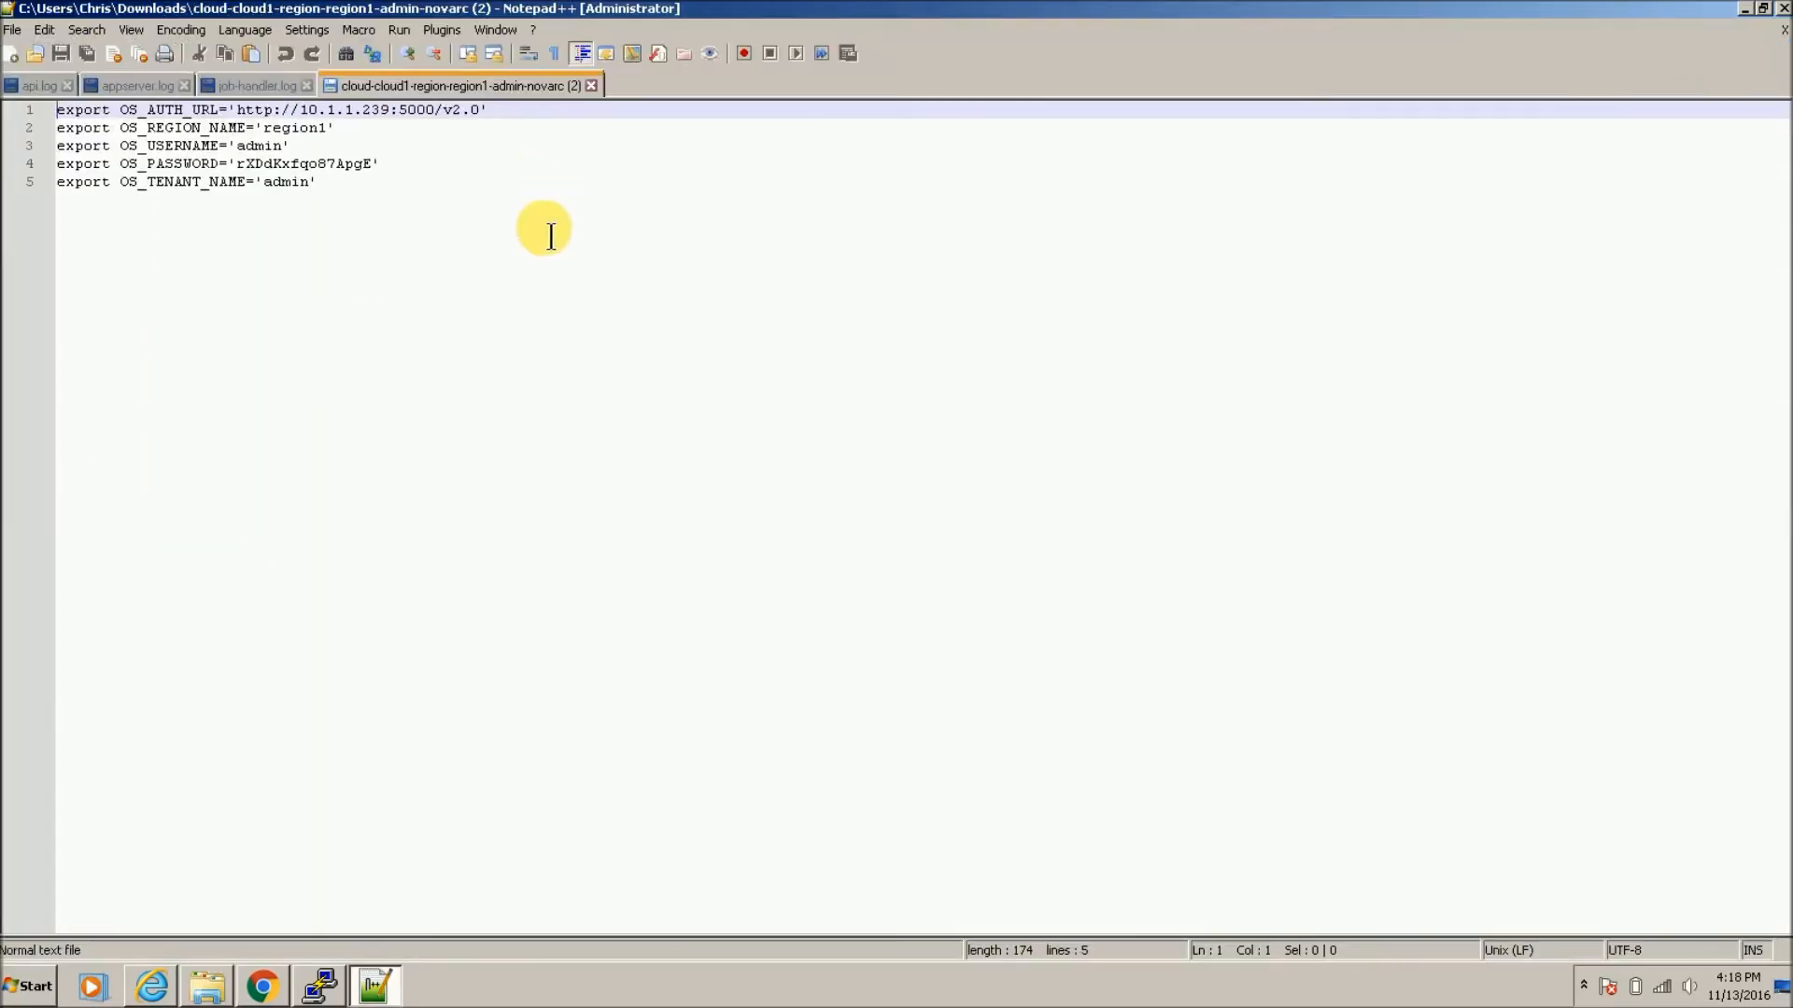
{"action": "left_click", "coordinate": [259, 982]}
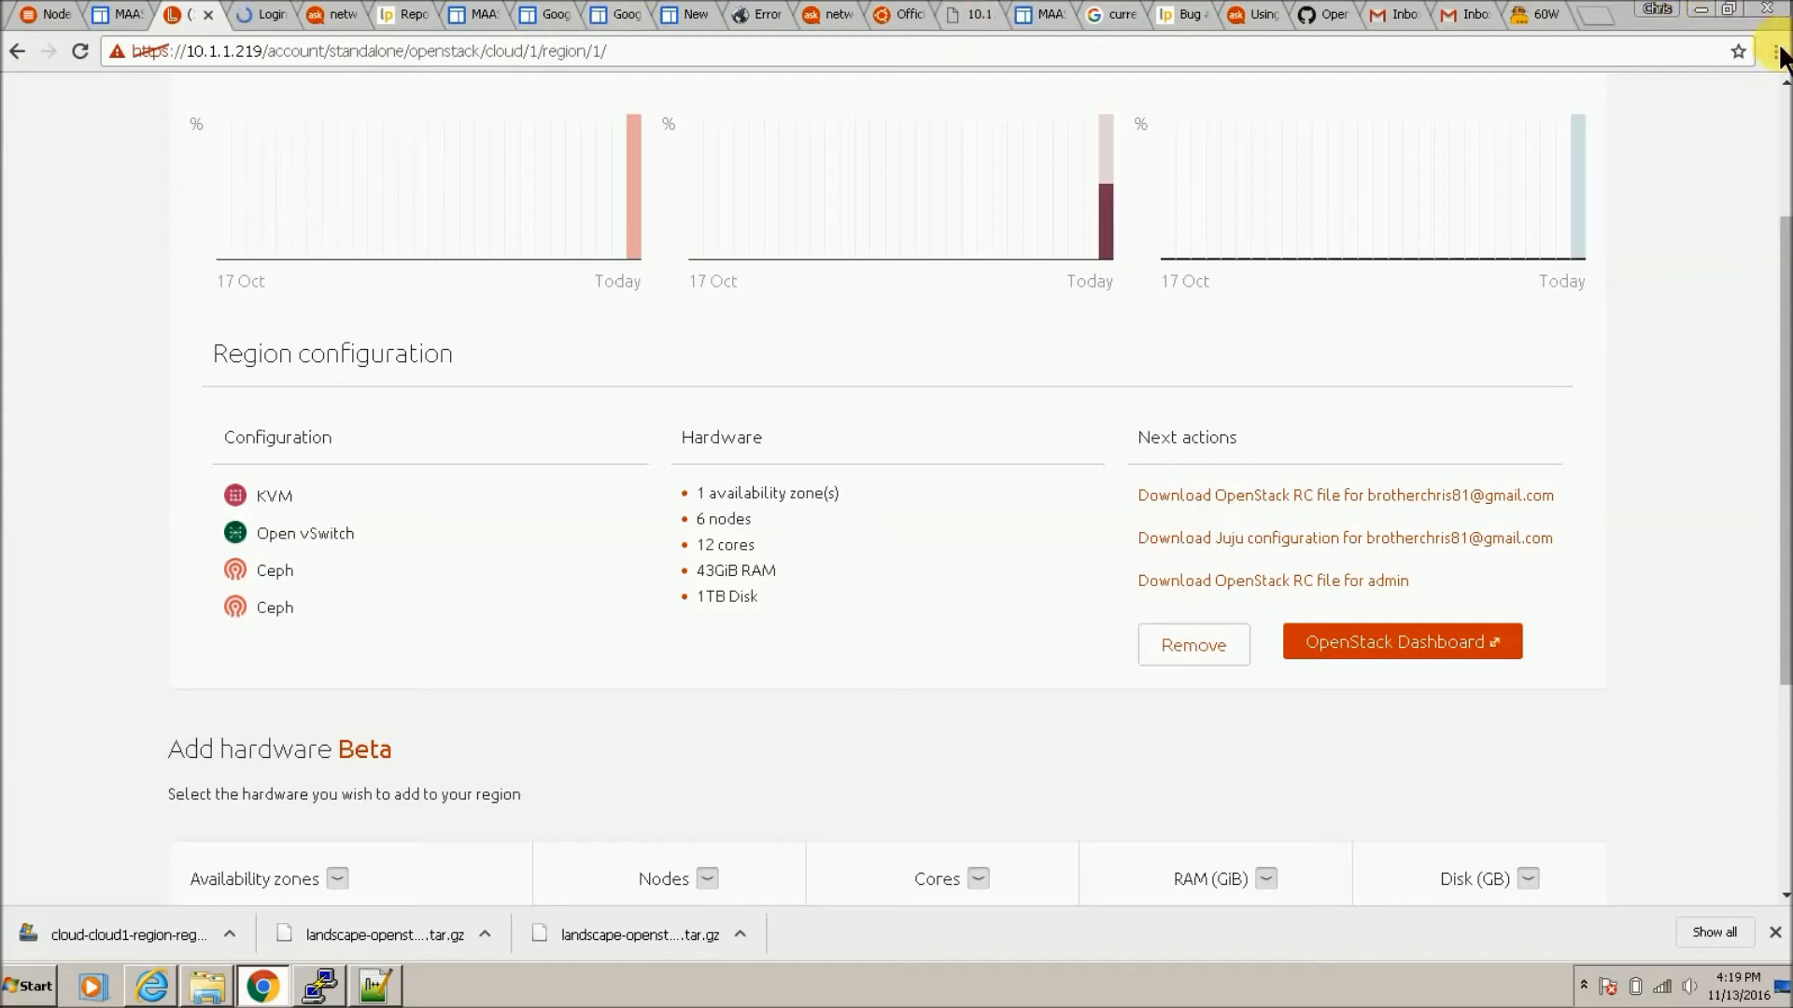
Step: Sign in to the OpenStack Dashboard as admin using the password from the novarc file
{"action": "left_click", "coordinate": [265, 21]}
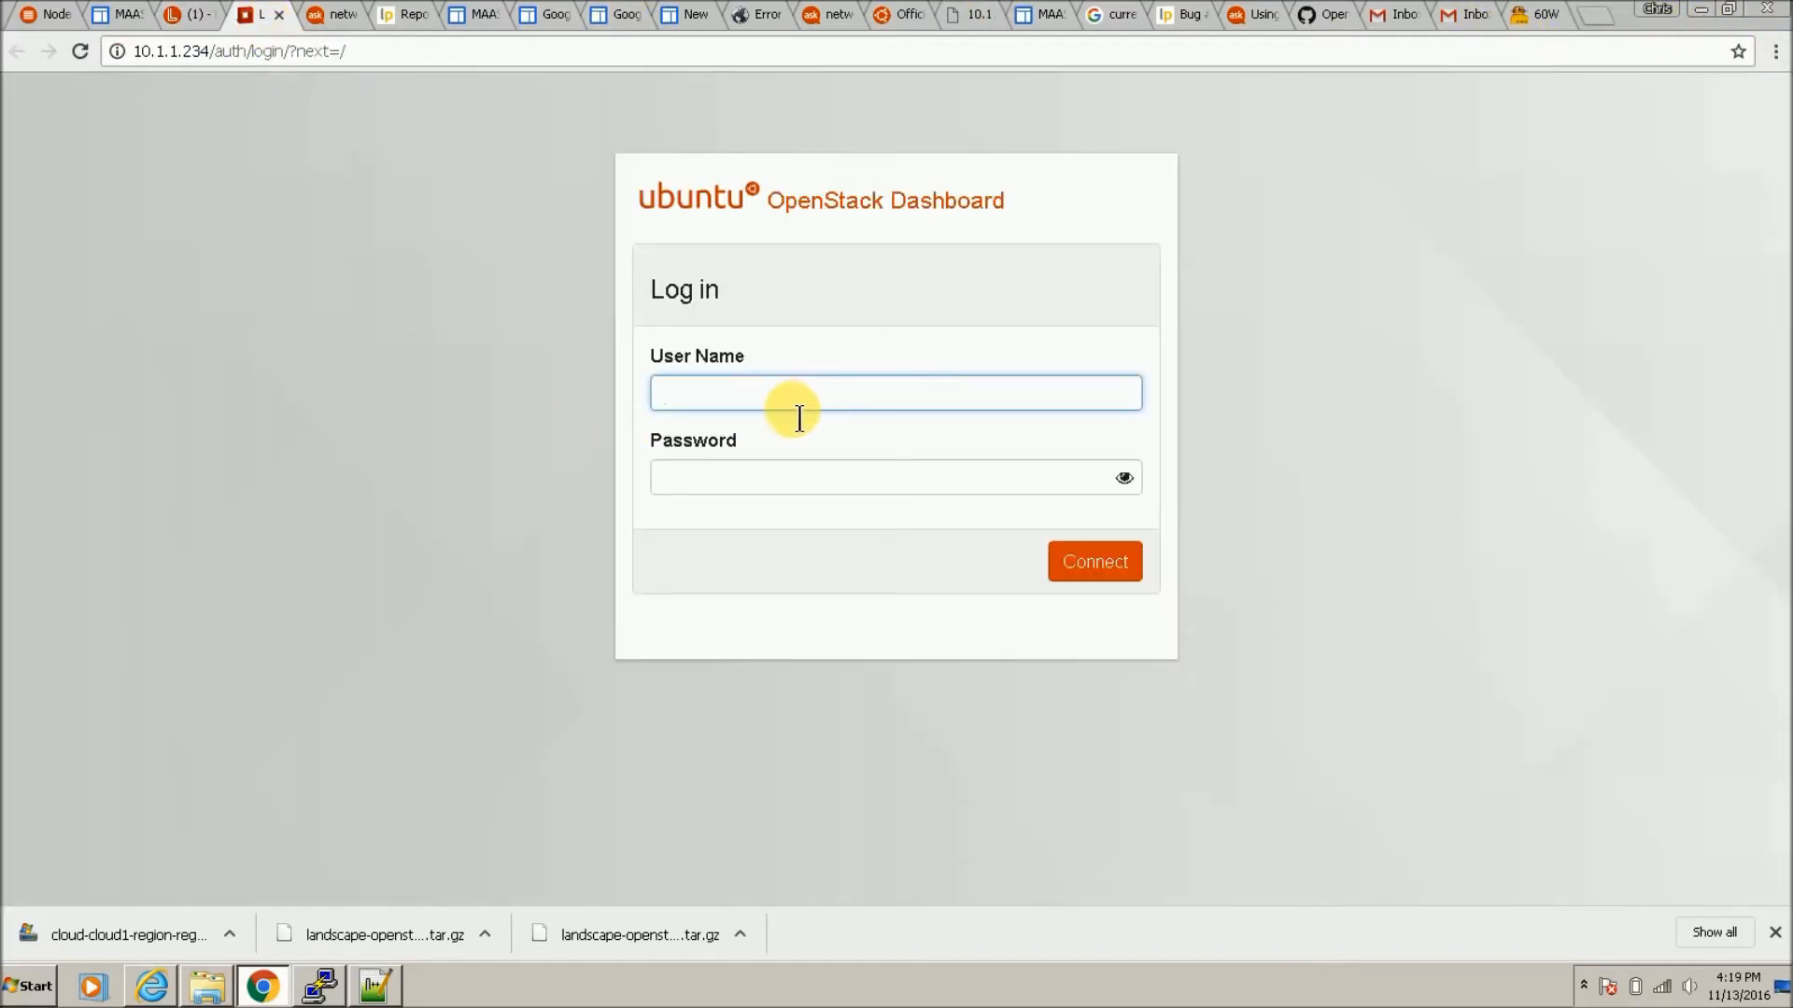
{"action": "type", "text": "admin"}
{"action": "left_click", "coordinate": [373, 985]}
{"action": "left_click_drag", "start_coordinate": [236, 164], "coordinate": [378, 170]}
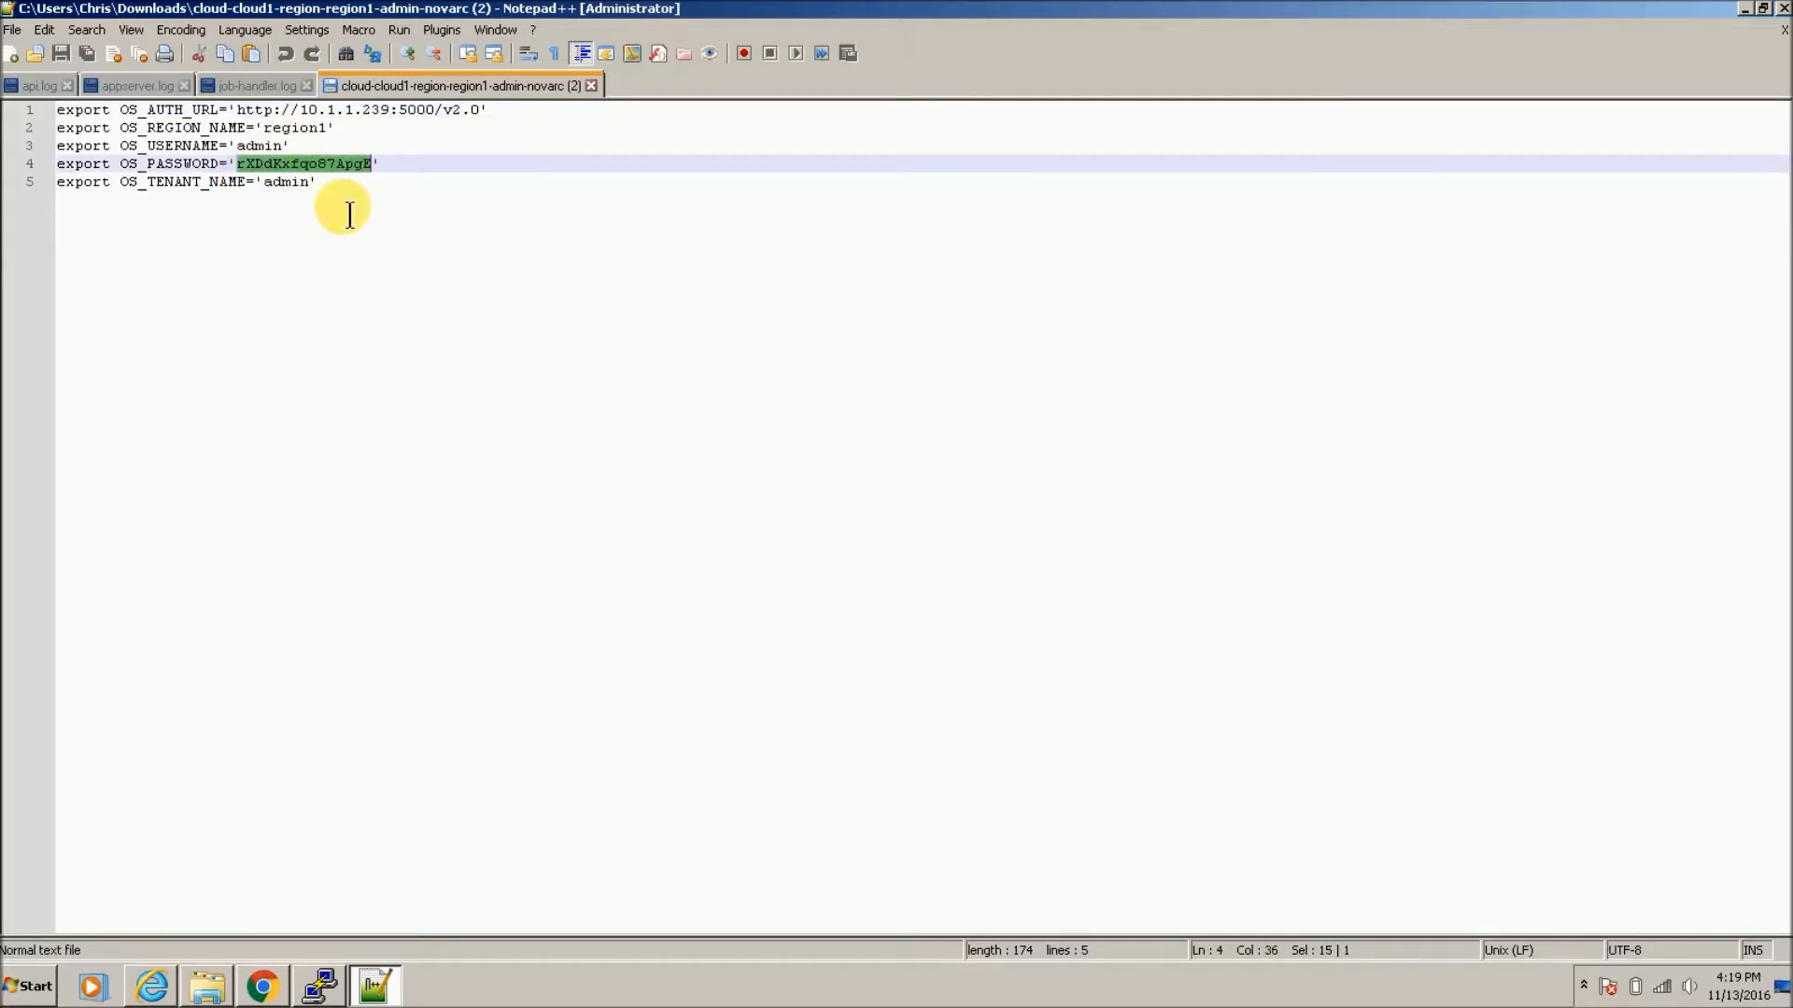
{"action": "left_click", "coordinate": [267, 991]}
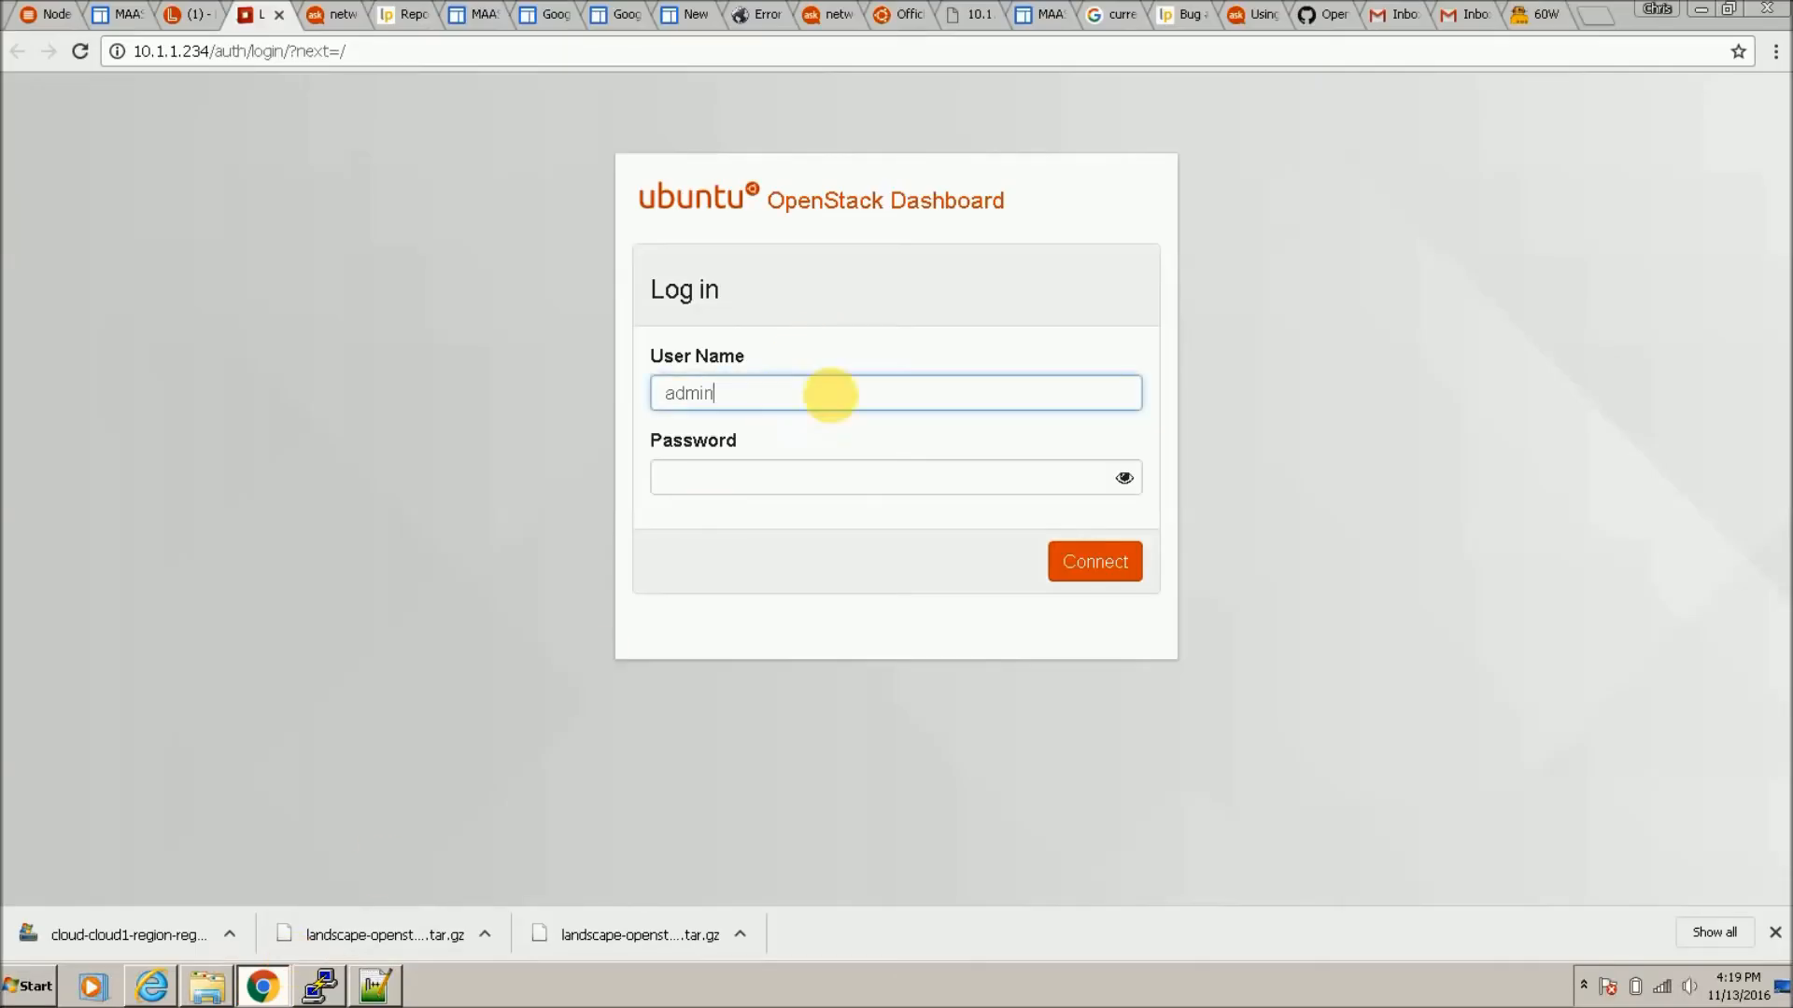
{"action": "left_click", "coordinate": [855, 491]}
{"action": "left_click", "coordinate": [1102, 573]}
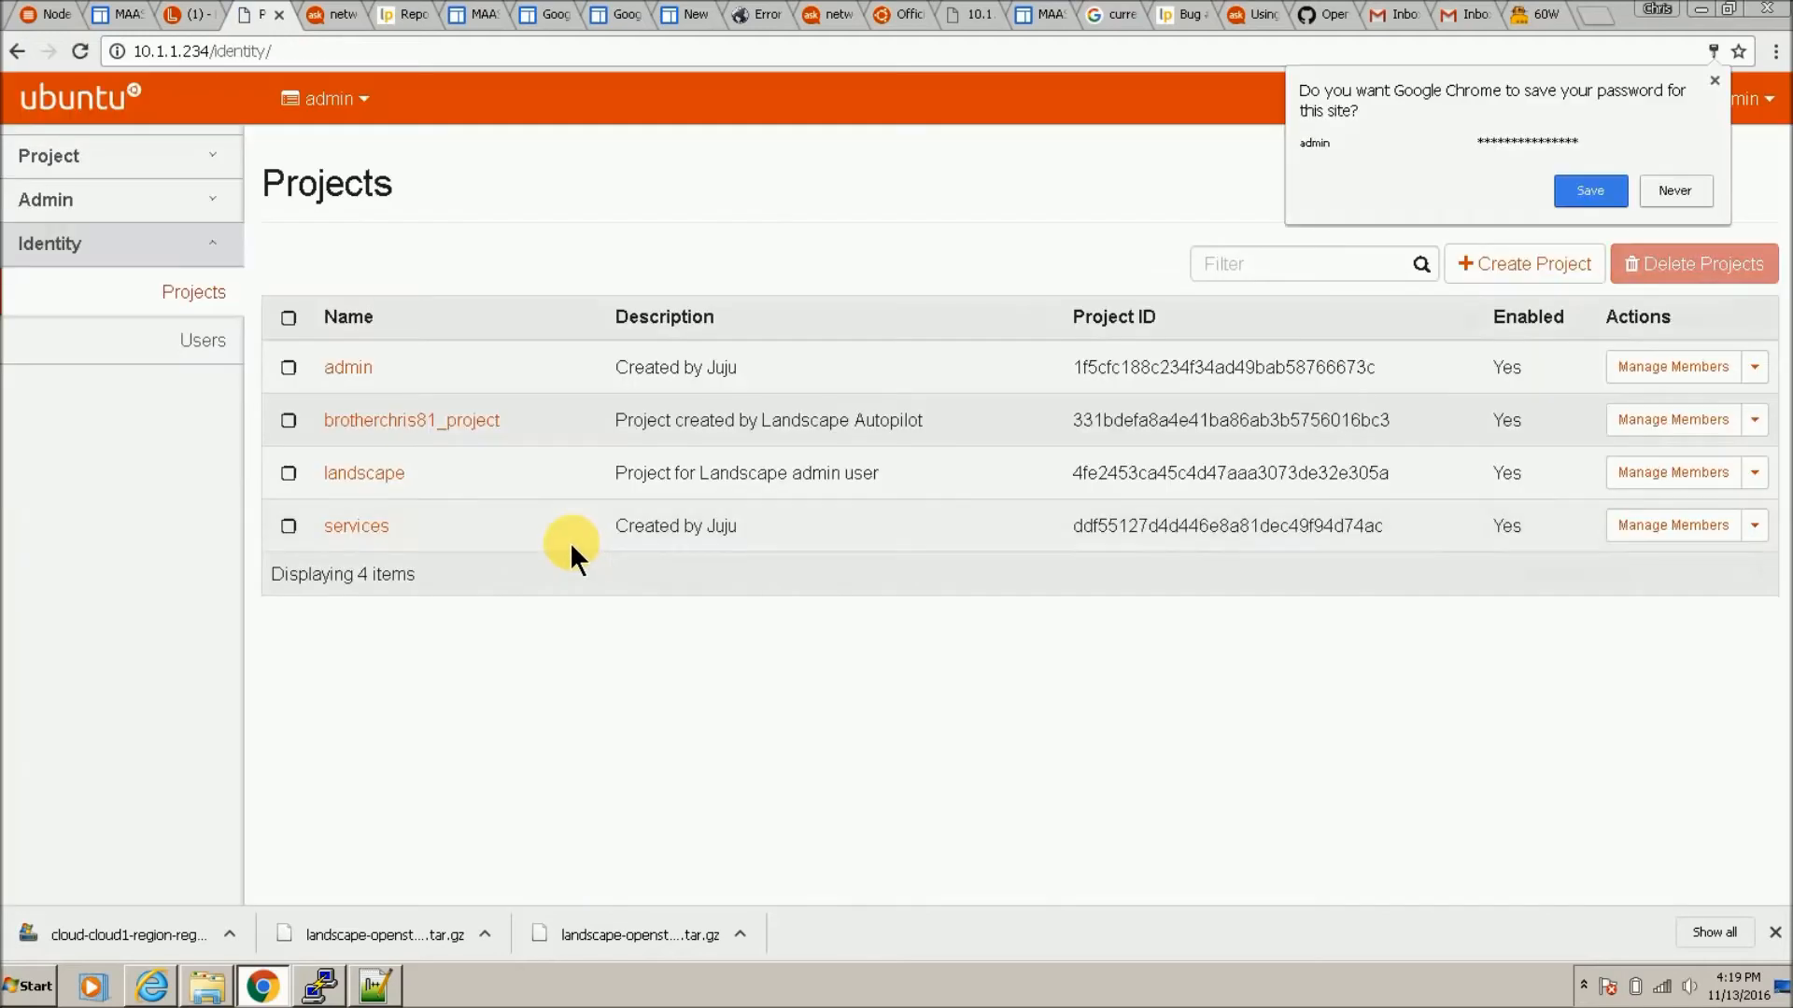
{"action": "left_click", "coordinate": [1595, 185]}
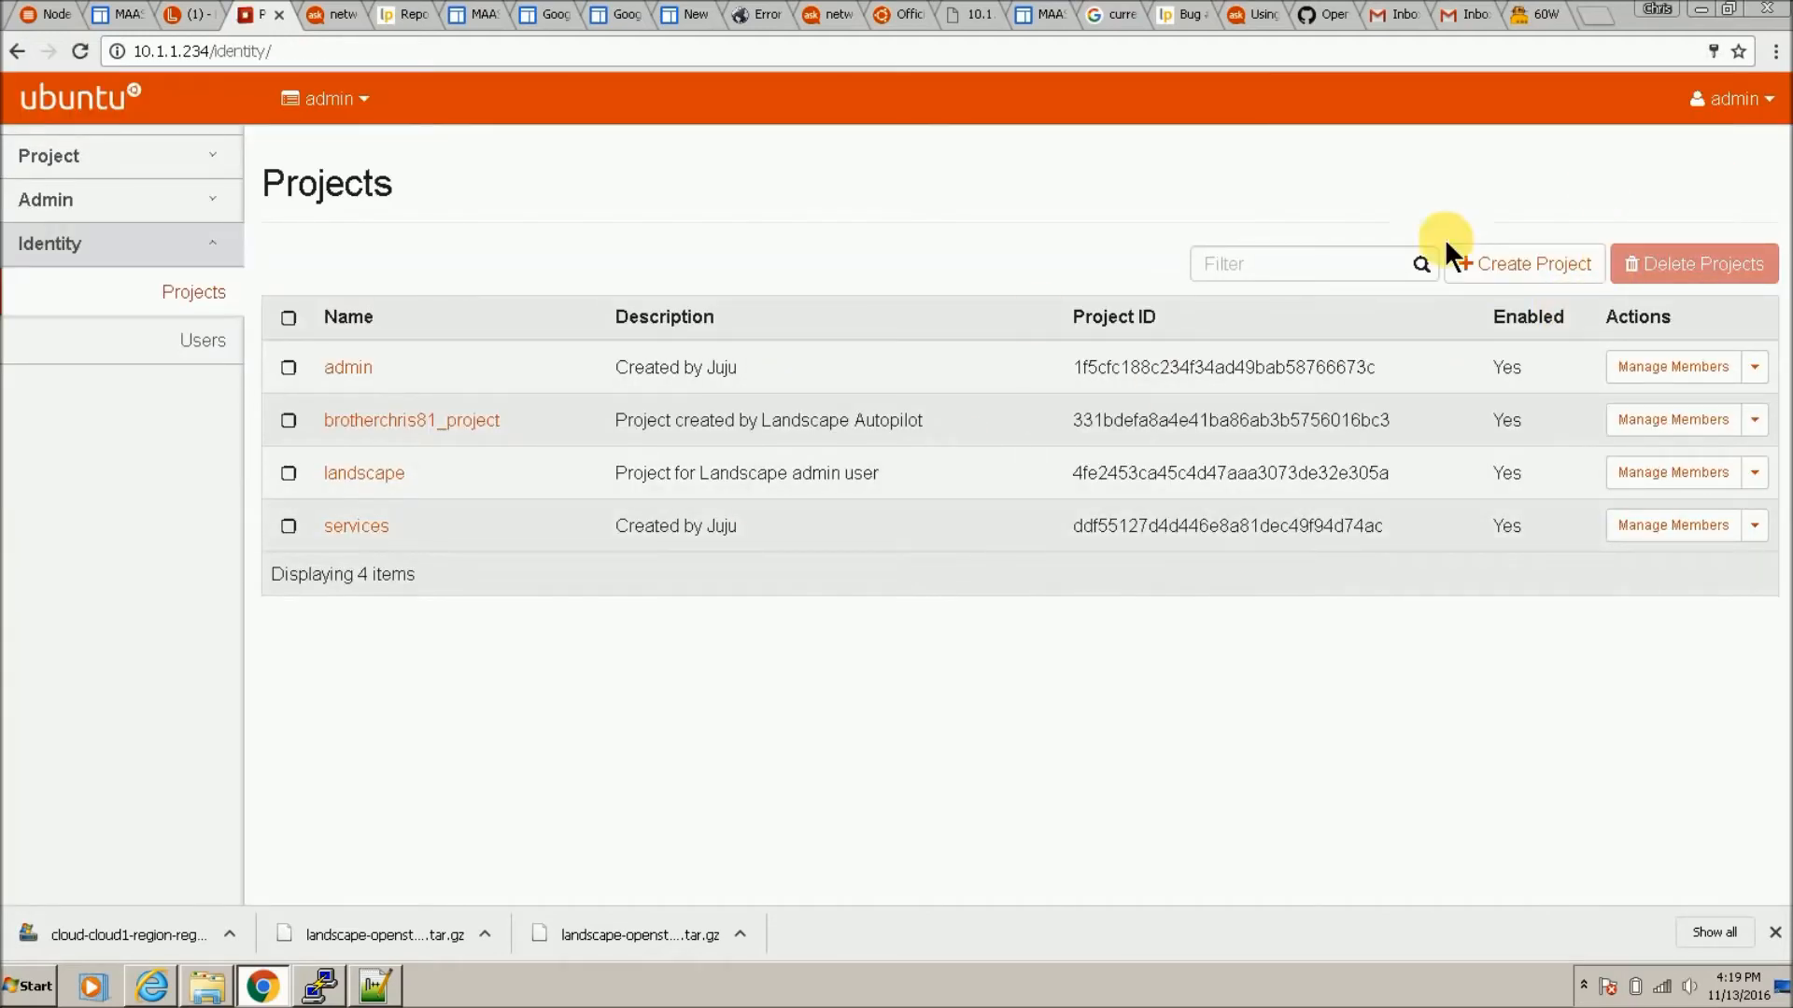
Step: Expand Project > Compute and browse Instances, Images and Access & Security
{"action": "left_click", "coordinate": [187, 159]}
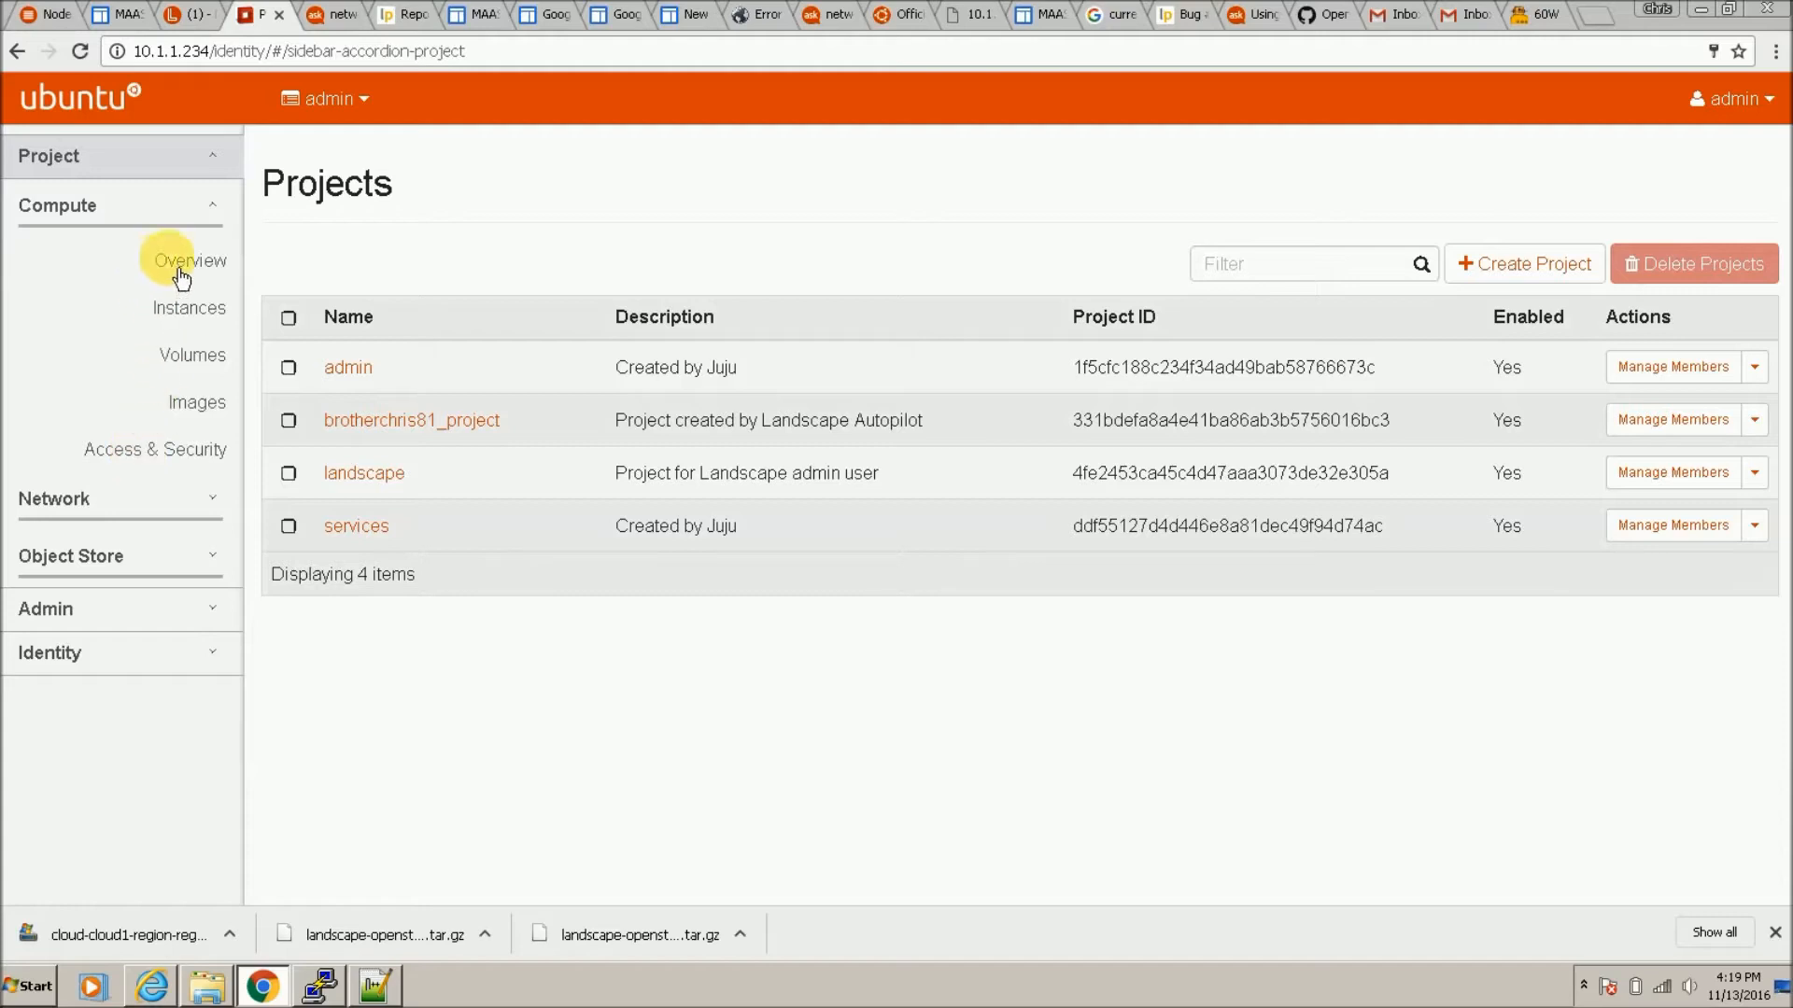
{"action": "left_click", "coordinate": [220, 318]}
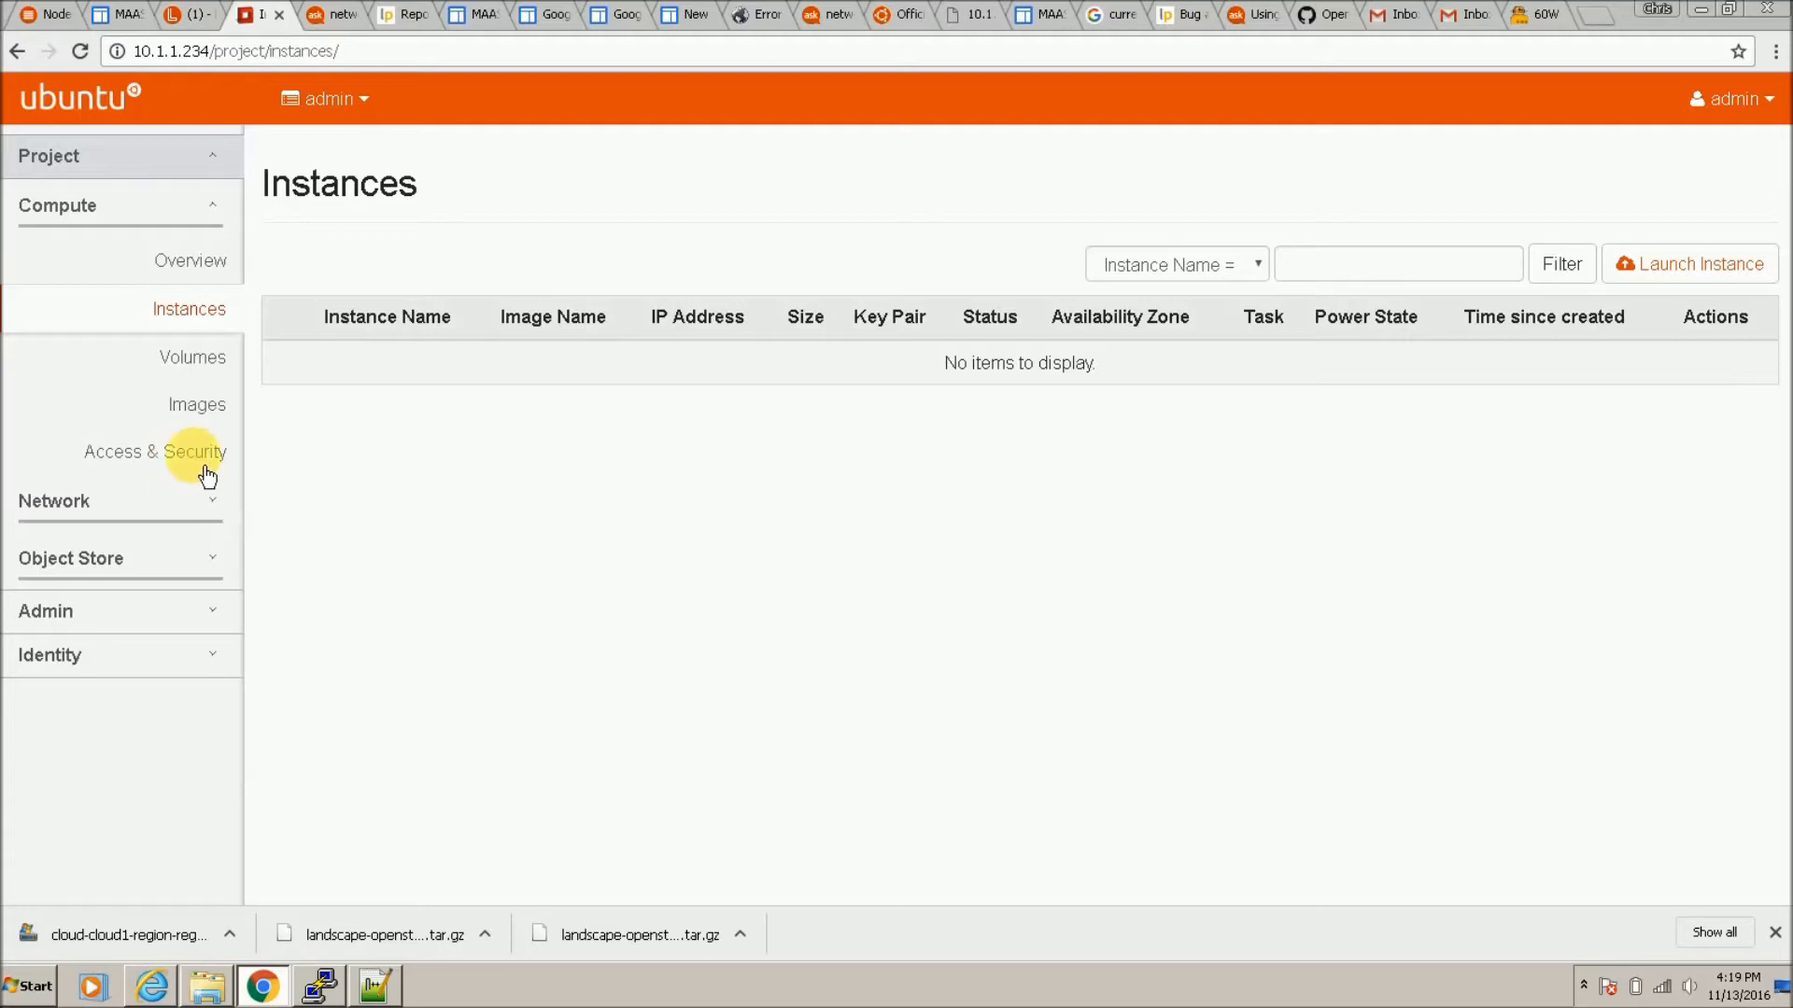
{"action": "left_click", "coordinate": [205, 409]}
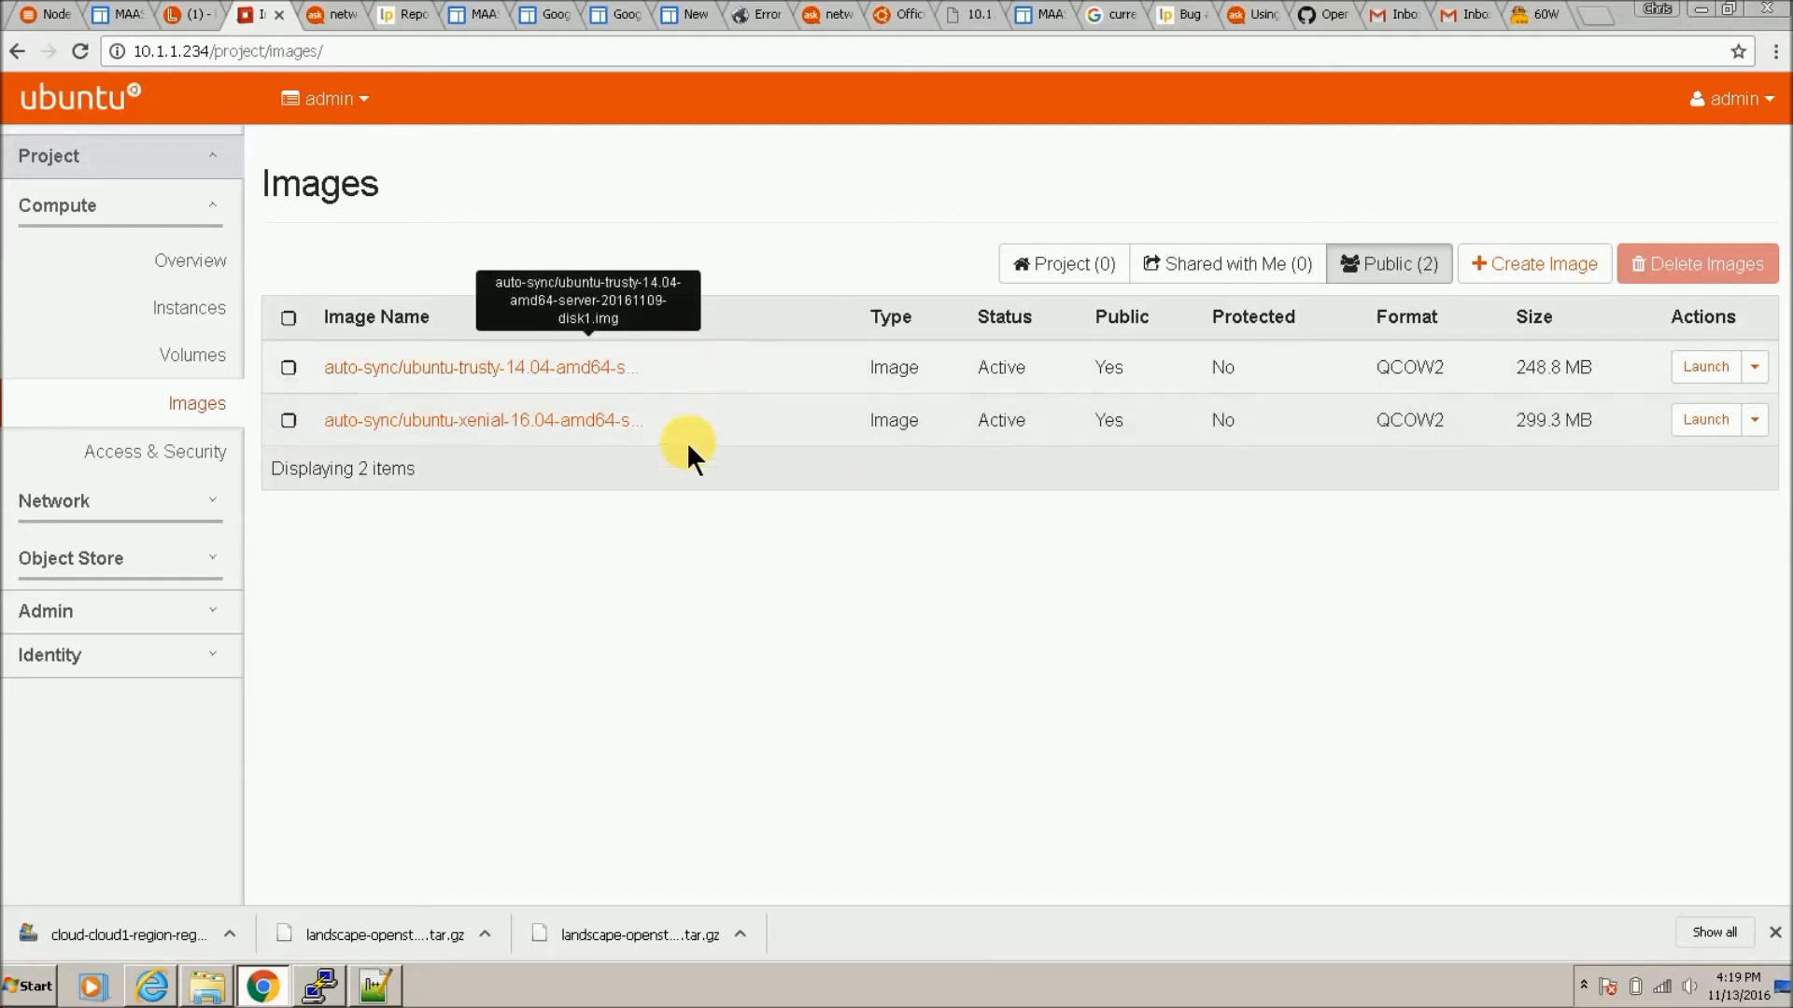
{"action": "left_click", "coordinate": [221, 465]}
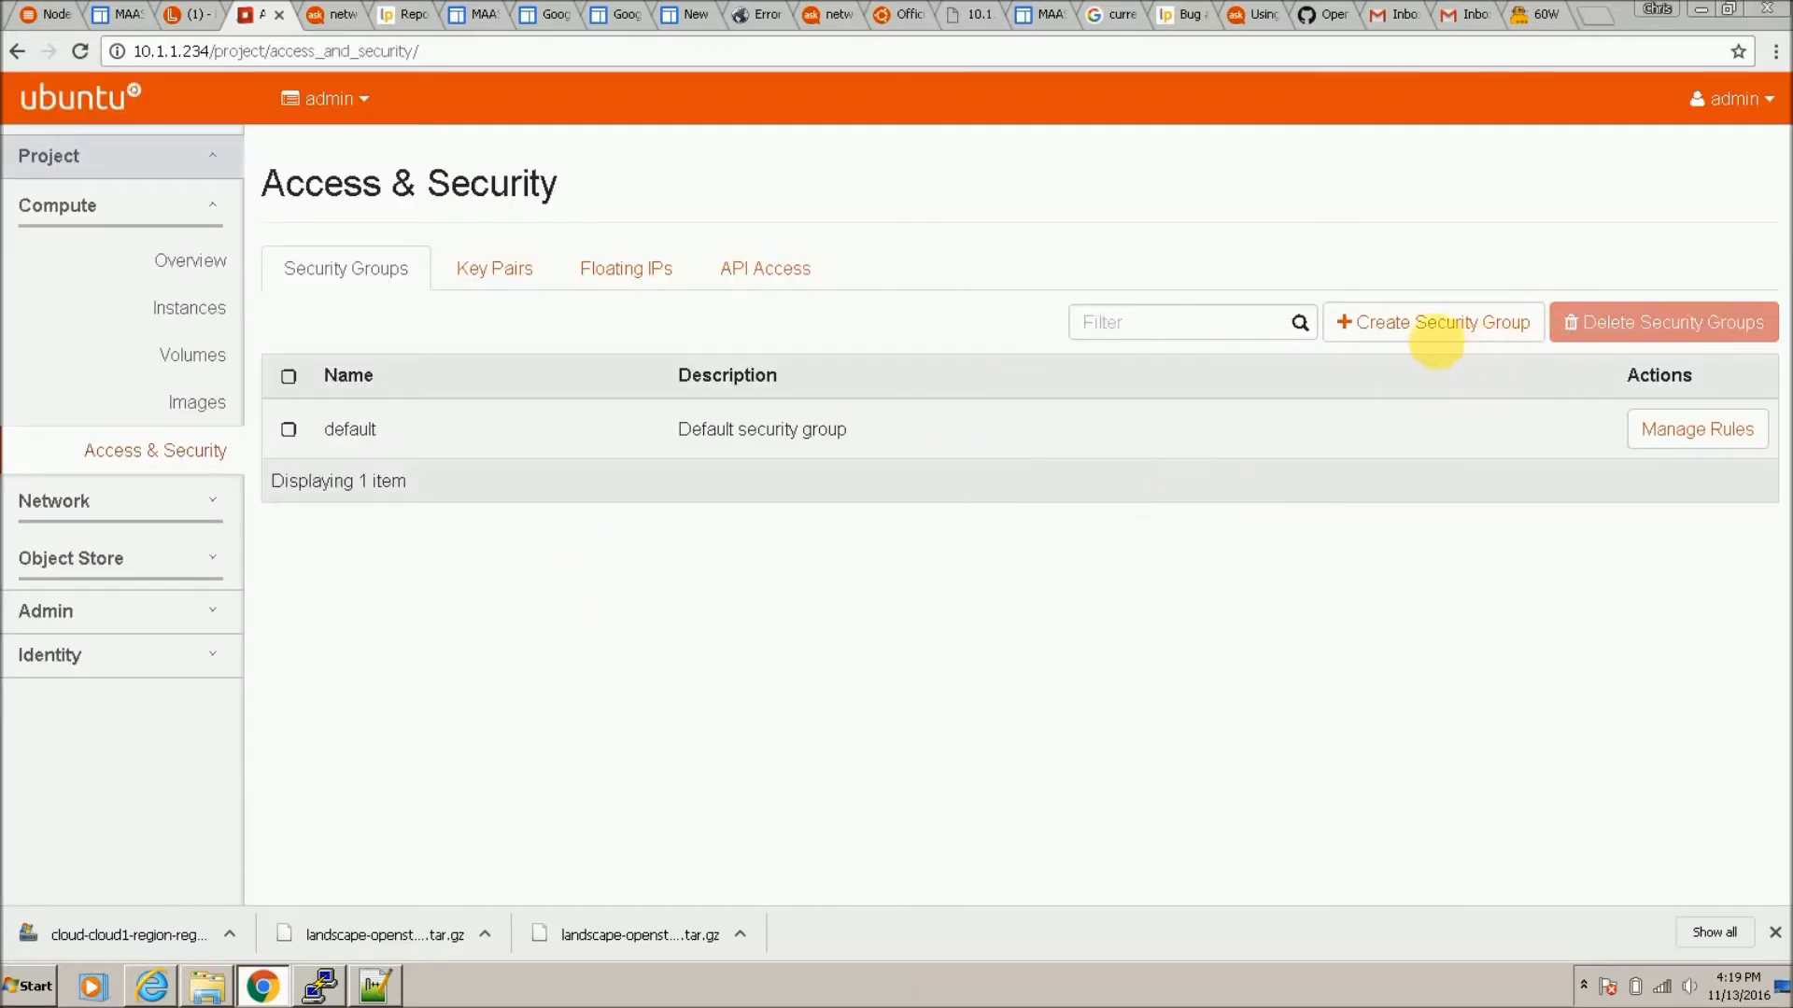
Step: Create security group 'all' and add an All ICMP ingress rule to it
{"action": "left_click", "coordinate": [1425, 327]}
{"action": "type", "text": "all"}
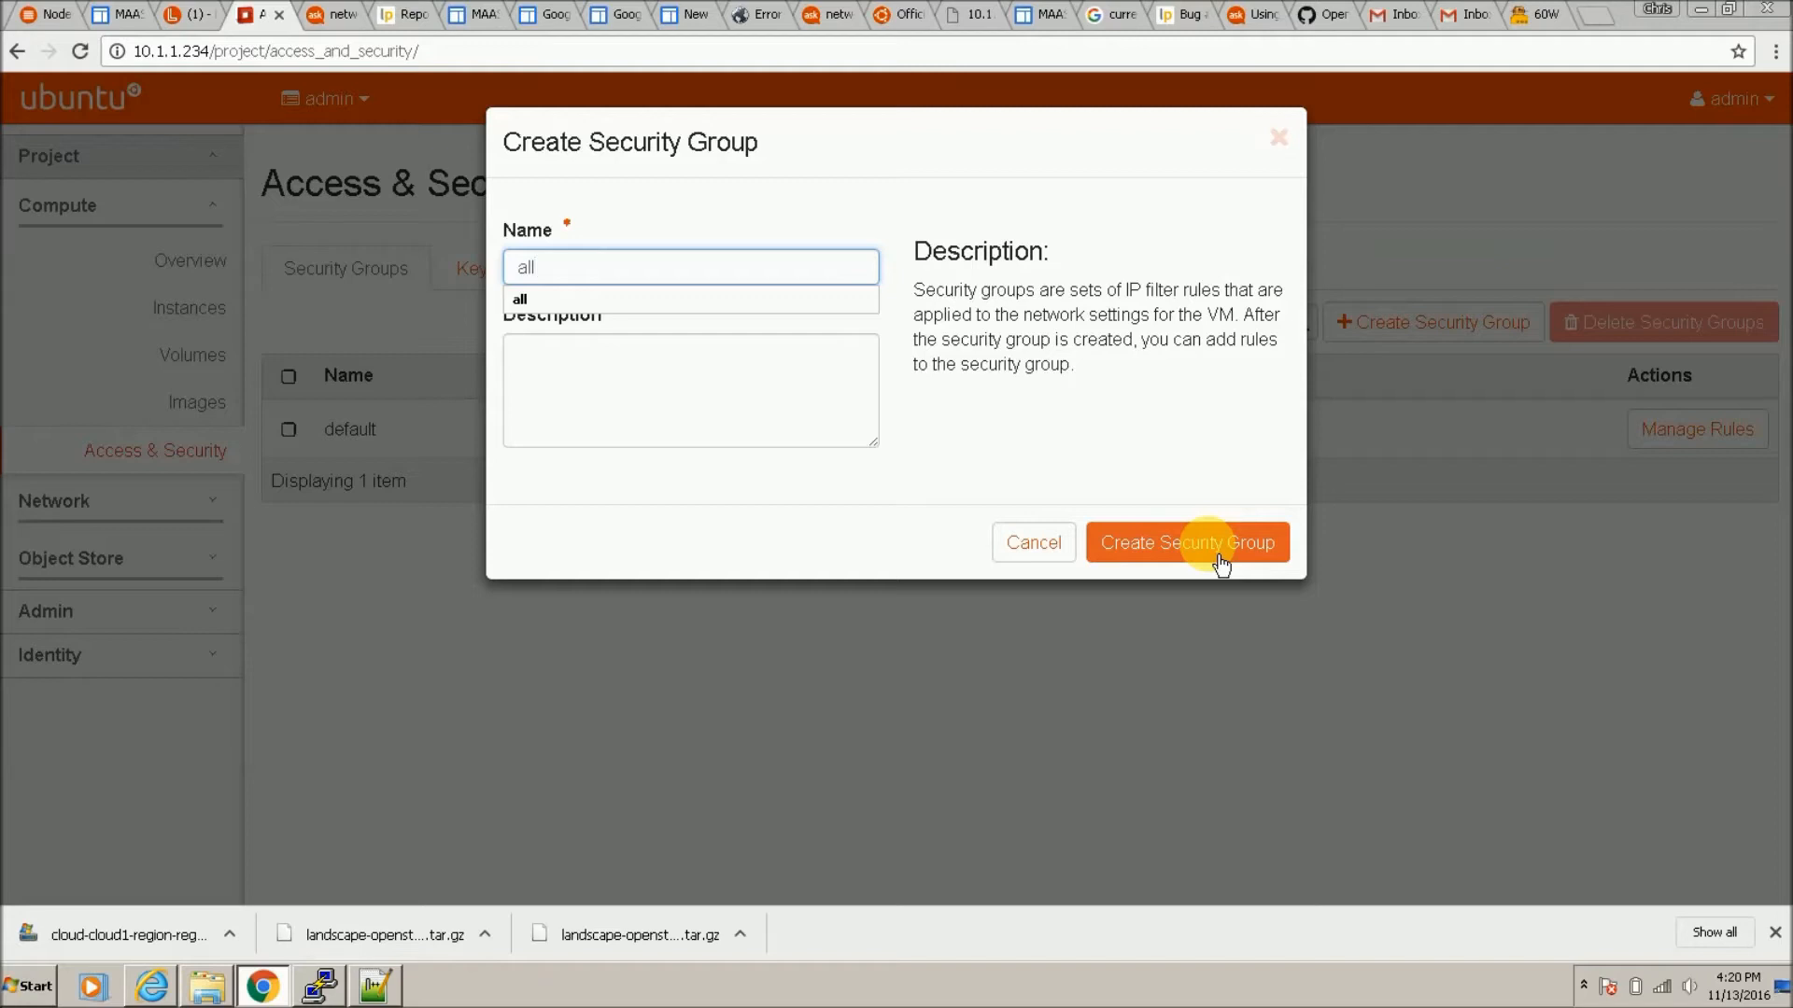
{"action": "left_click", "coordinate": [1219, 555]}
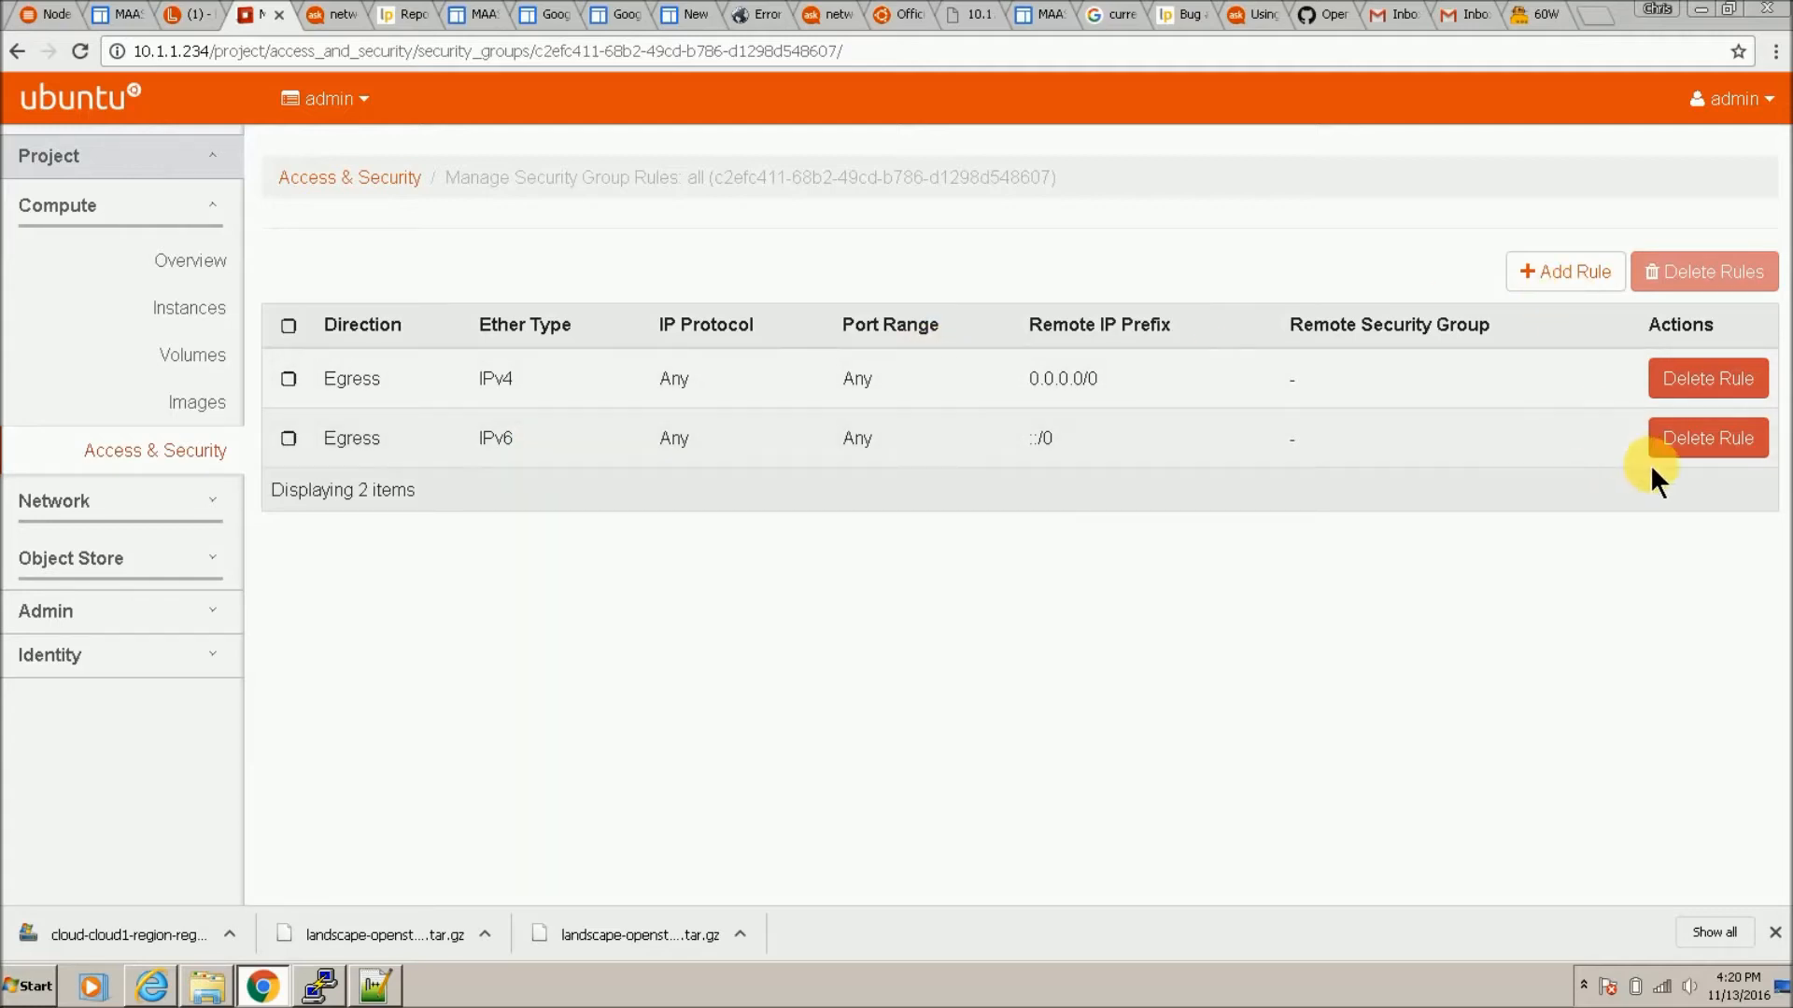
{"action": "left_click", "coordinate": [1561, 297]}
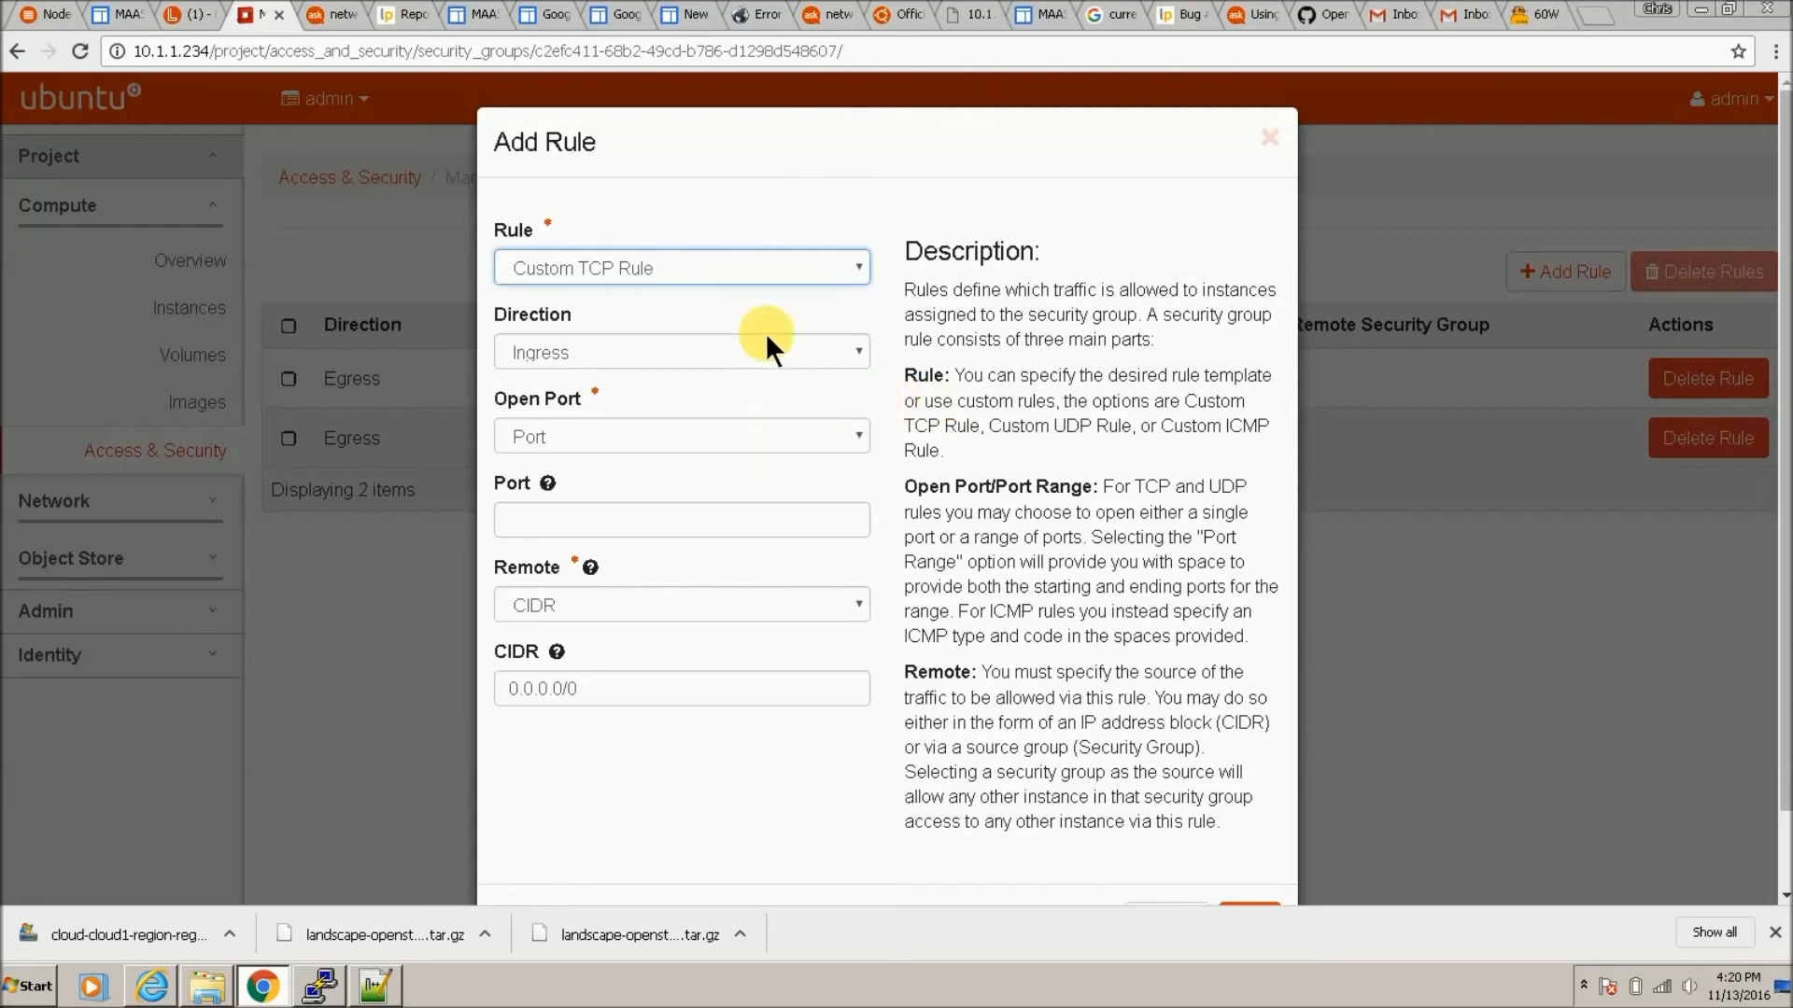
{"action": "left_click", "coordinate": [823, 260]}
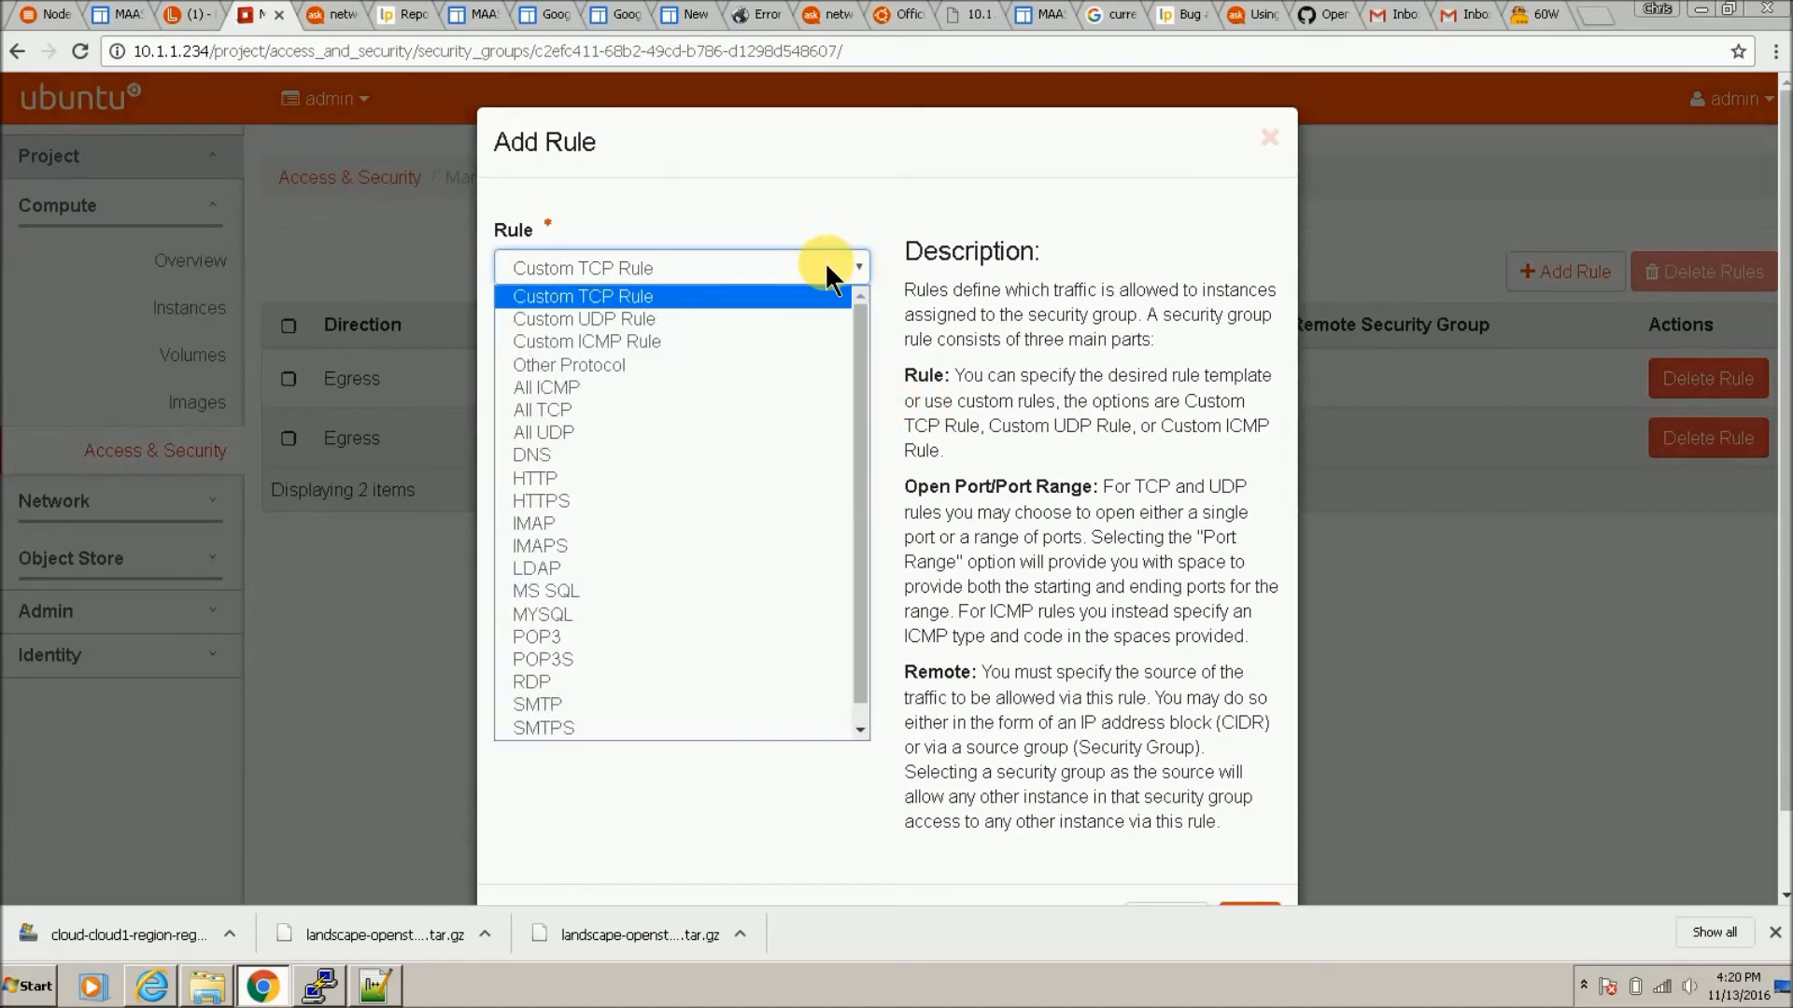
{"action": "left_click", "coordinate": [803, 381]}
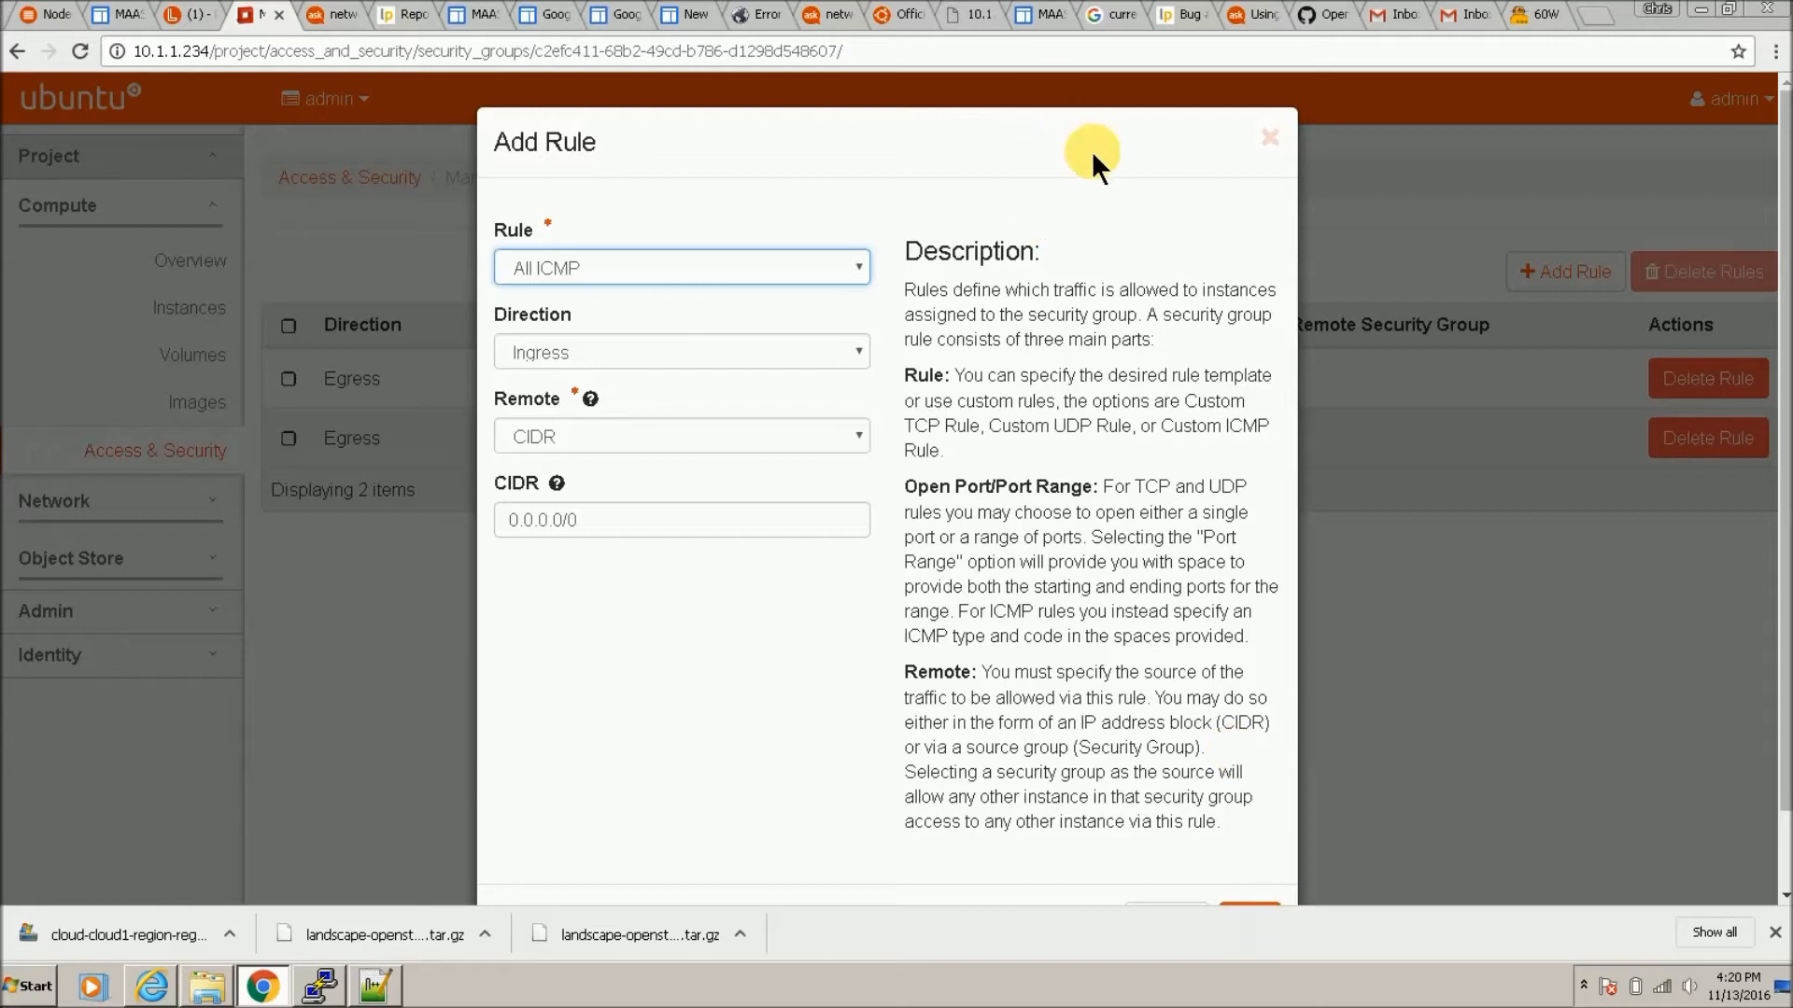
{"action": "scroll", "coordinate": [1083, 131], "scroll_direction": "down", "scroll_amount": 1}
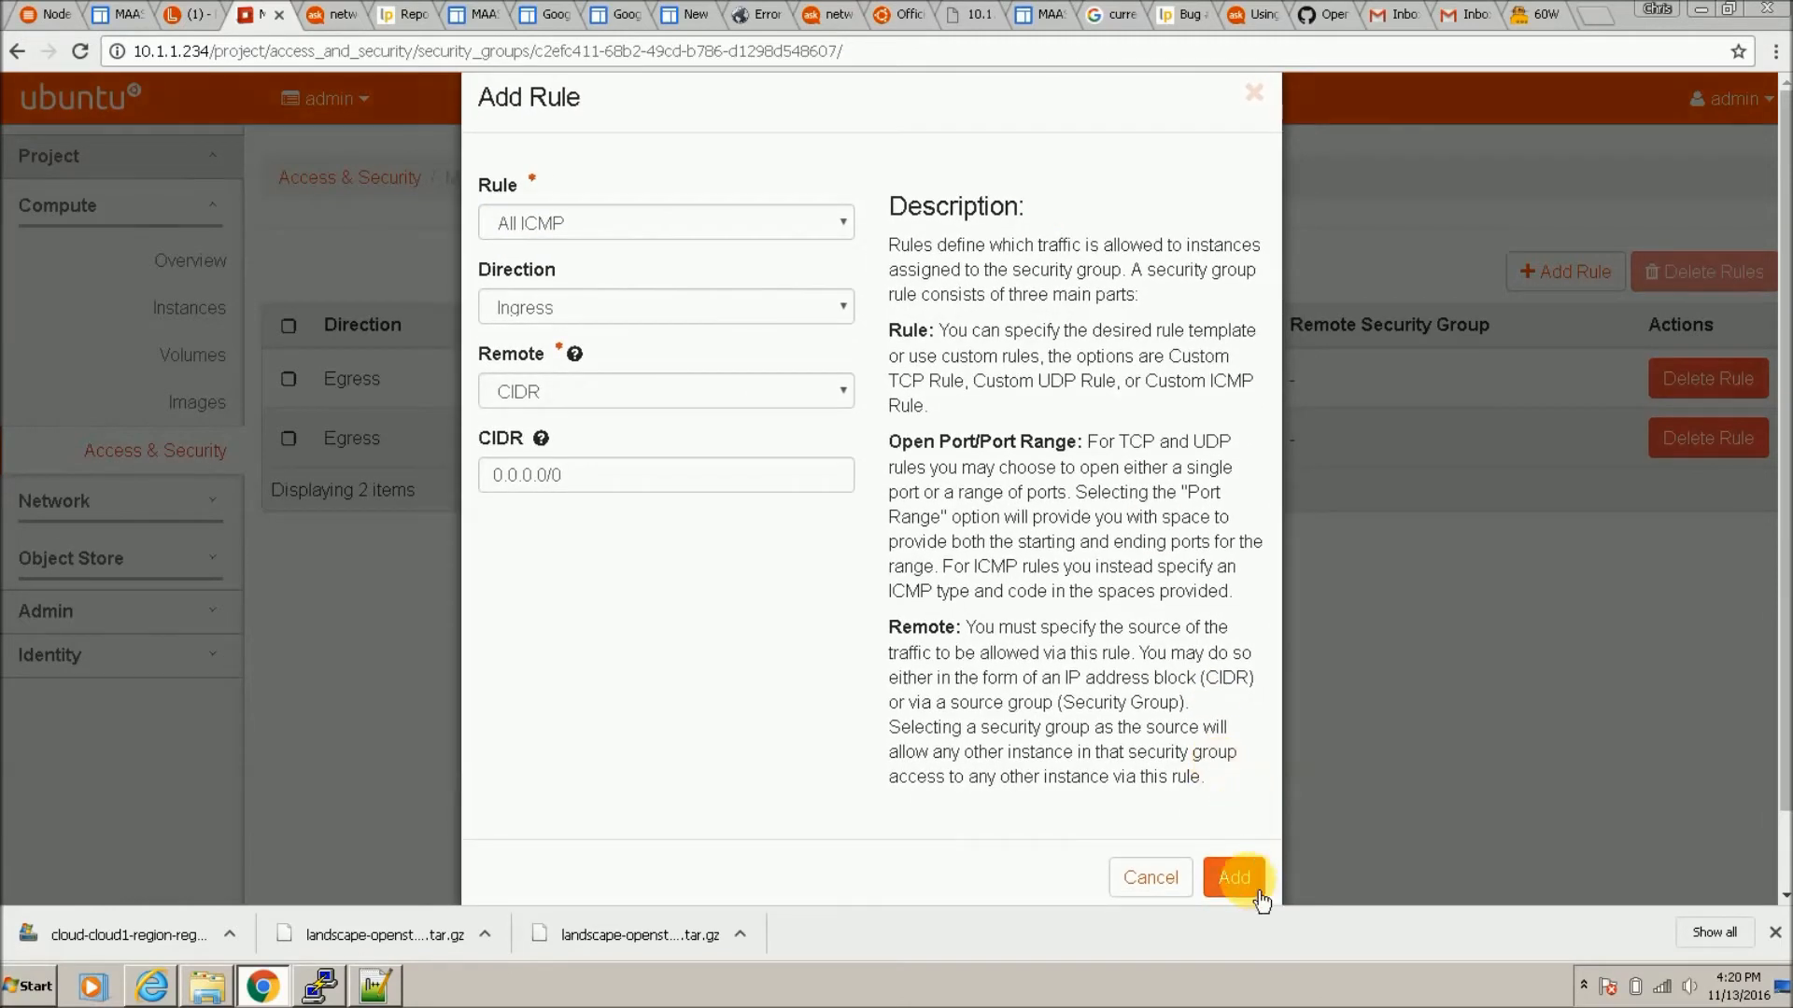
{"action": "left_click", "coordinate": [1247, 882]}
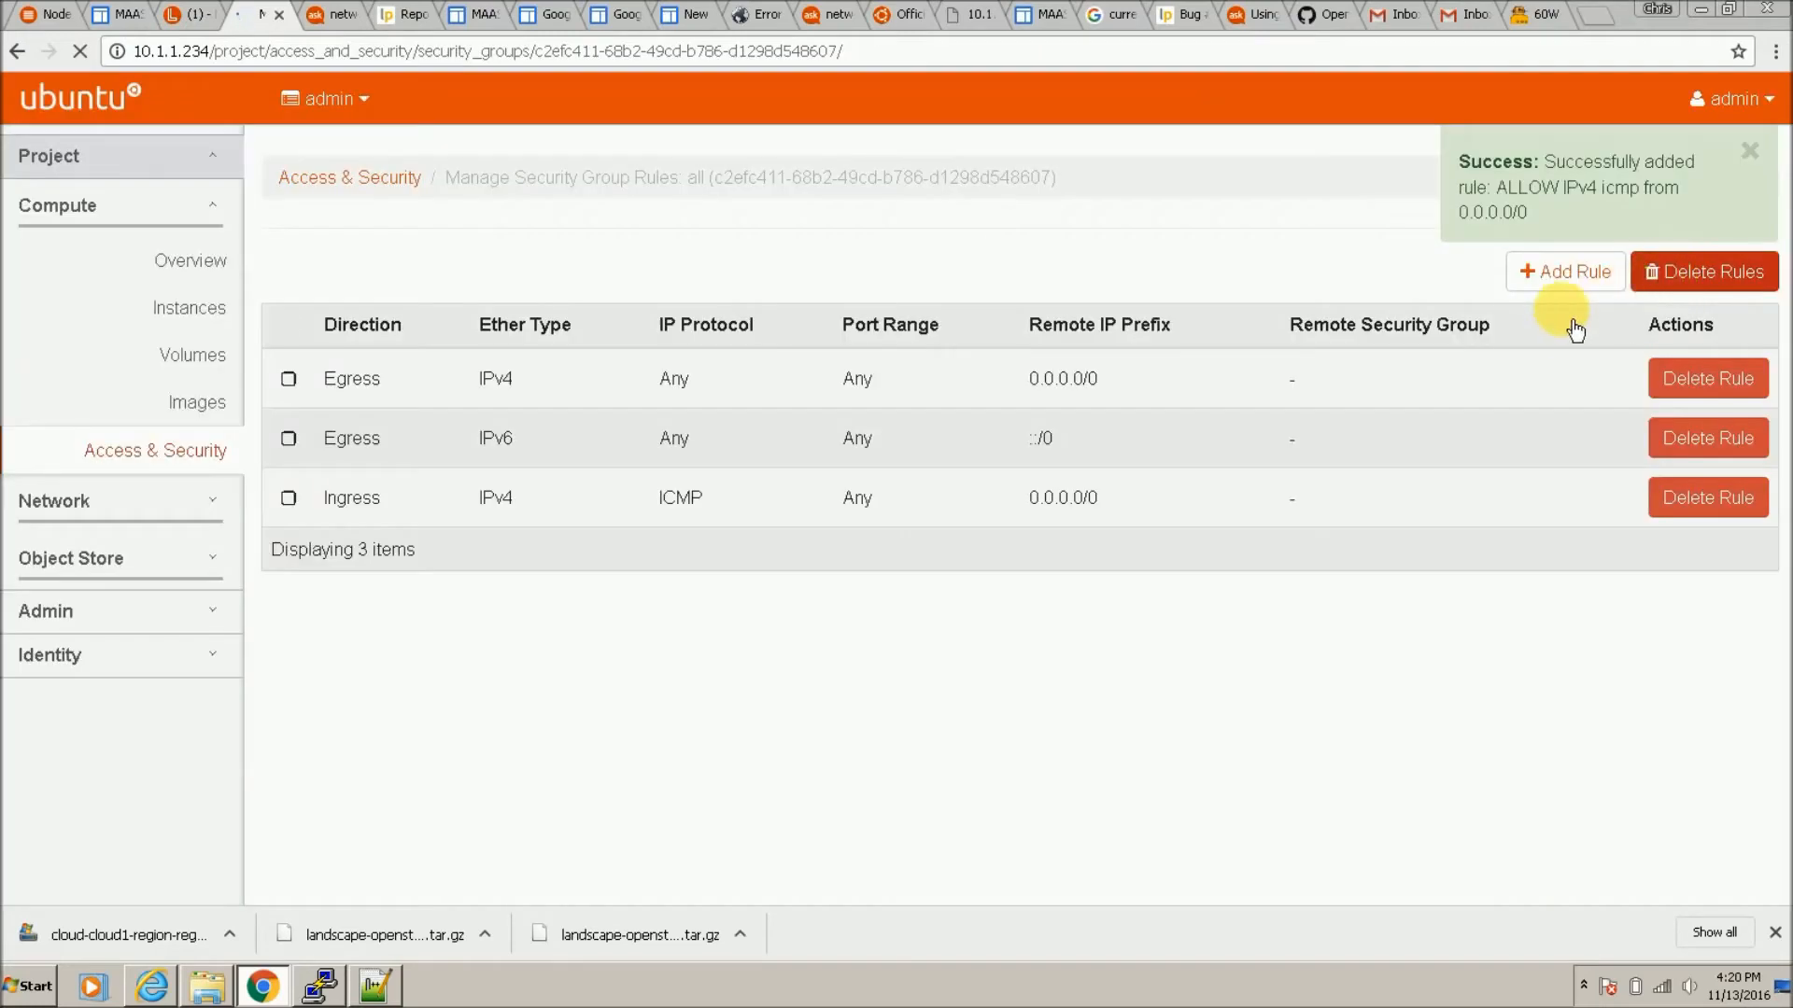
Step: Add All TCP and All UDP ingress rules to the 'all' group
{"action": "left_click", "coordinate": [1578, 280]}
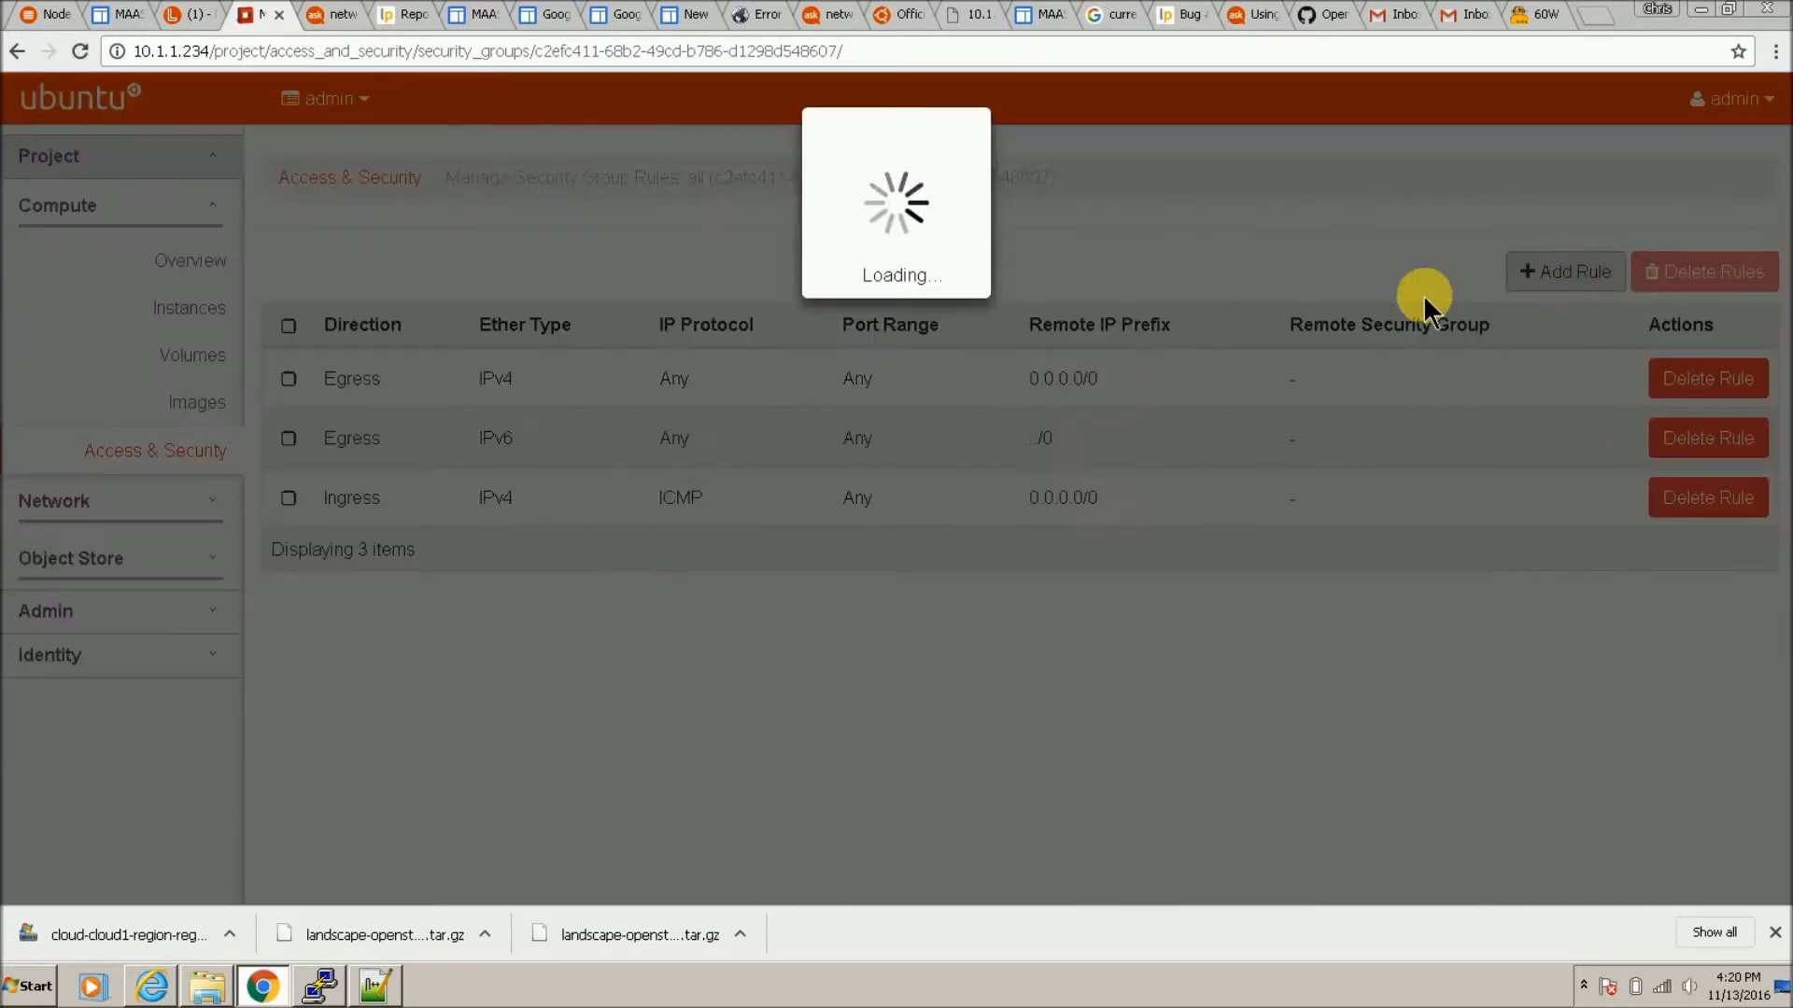
{"action": "left_click", "coordinate": [769, 271]}
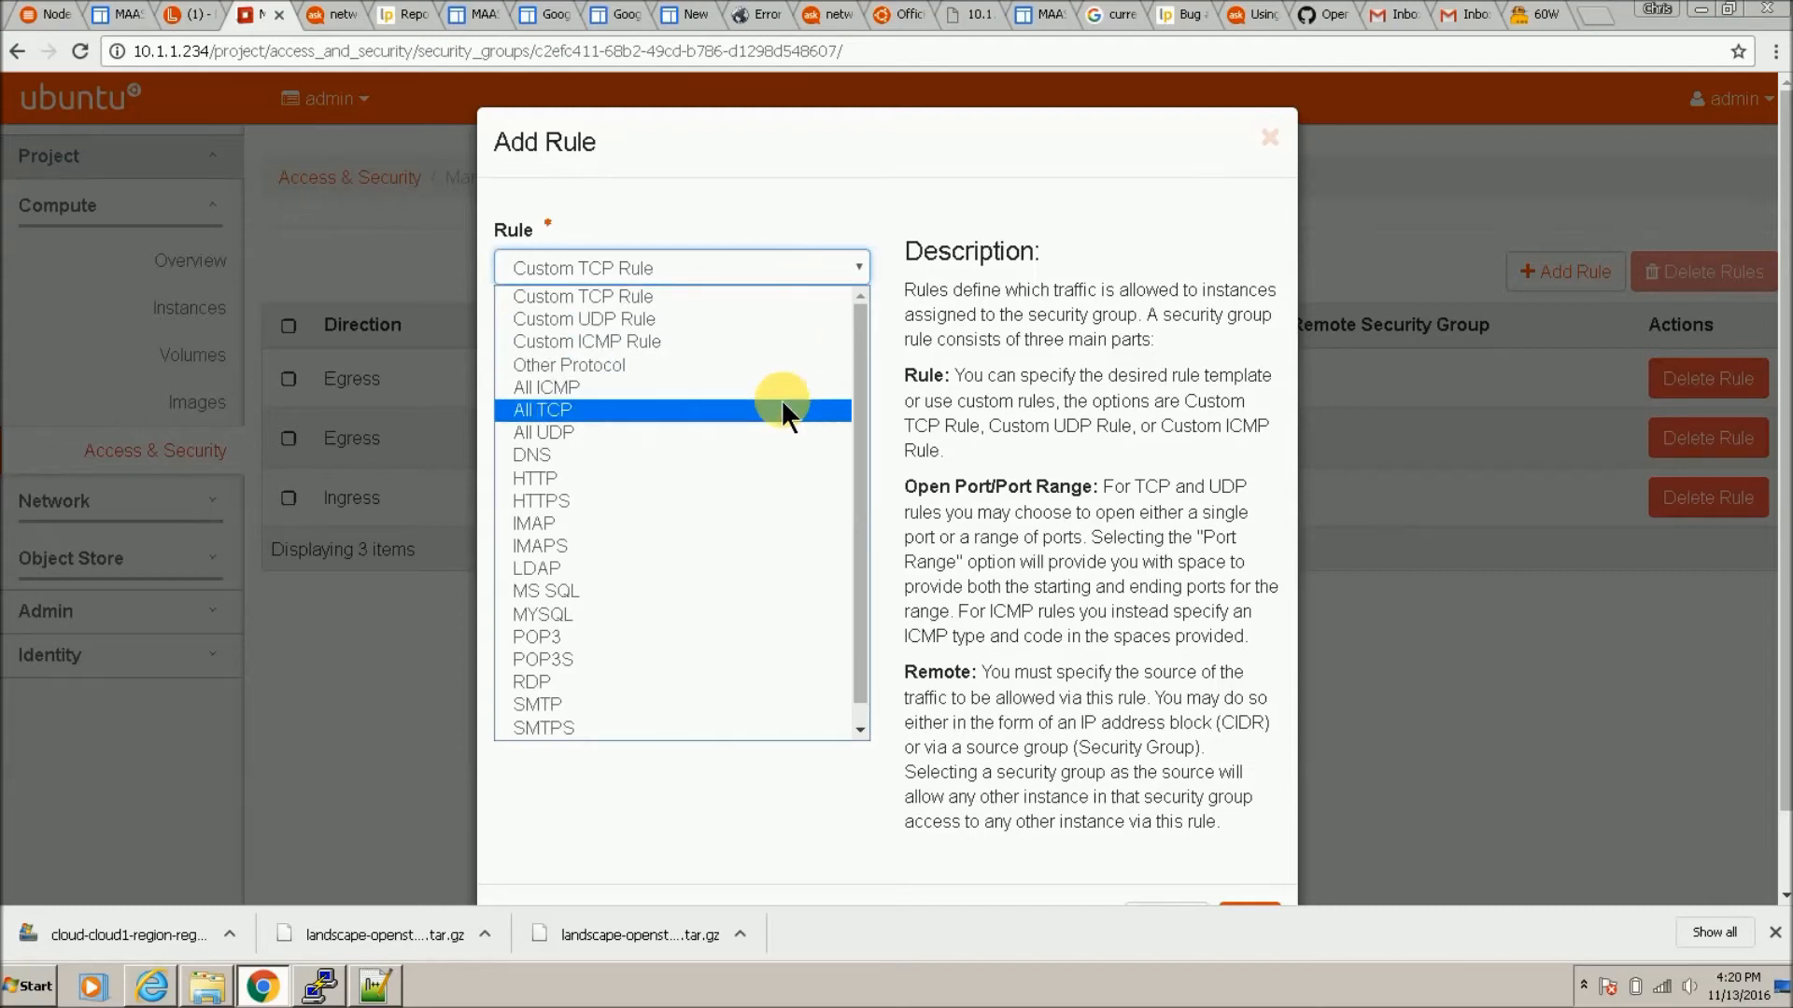
{"action": "left_click", "coordinate": [780, 409]}
{"action": "left_click_drag", "start_coordinate": [1106, 120], "coordinate": [1101, 66]}
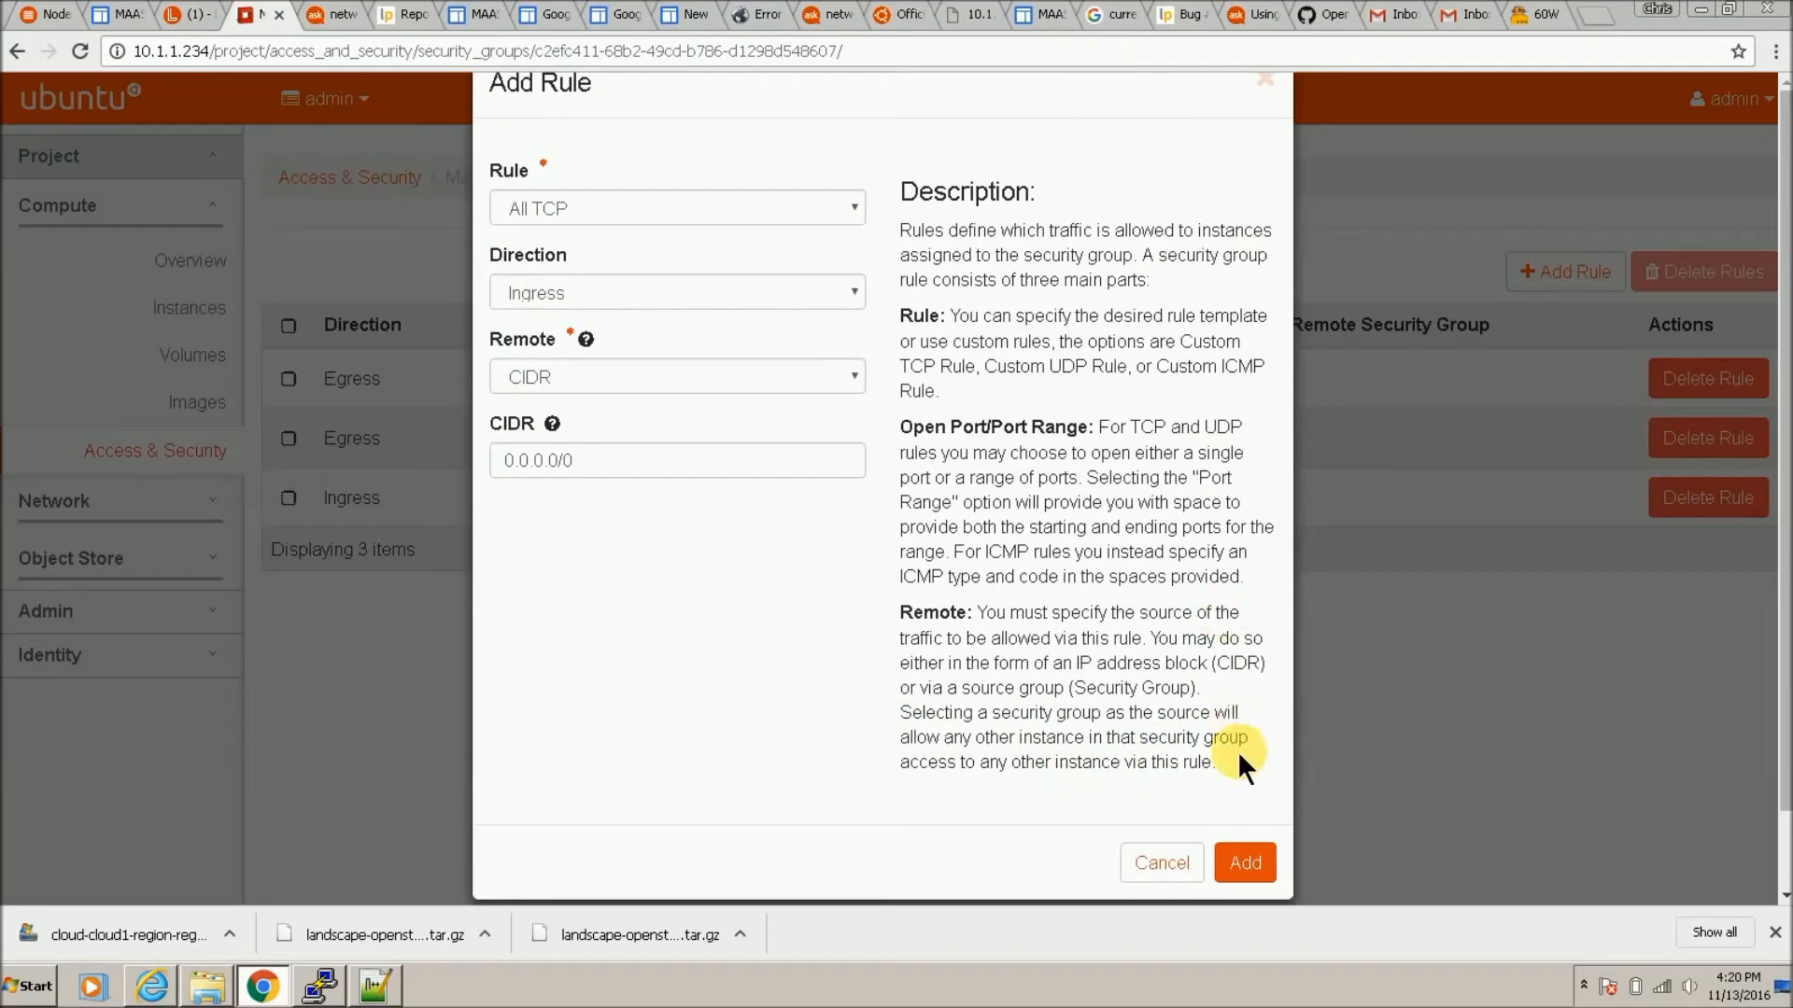
{"action": "left_click", "coordinate": [1244, 862]}
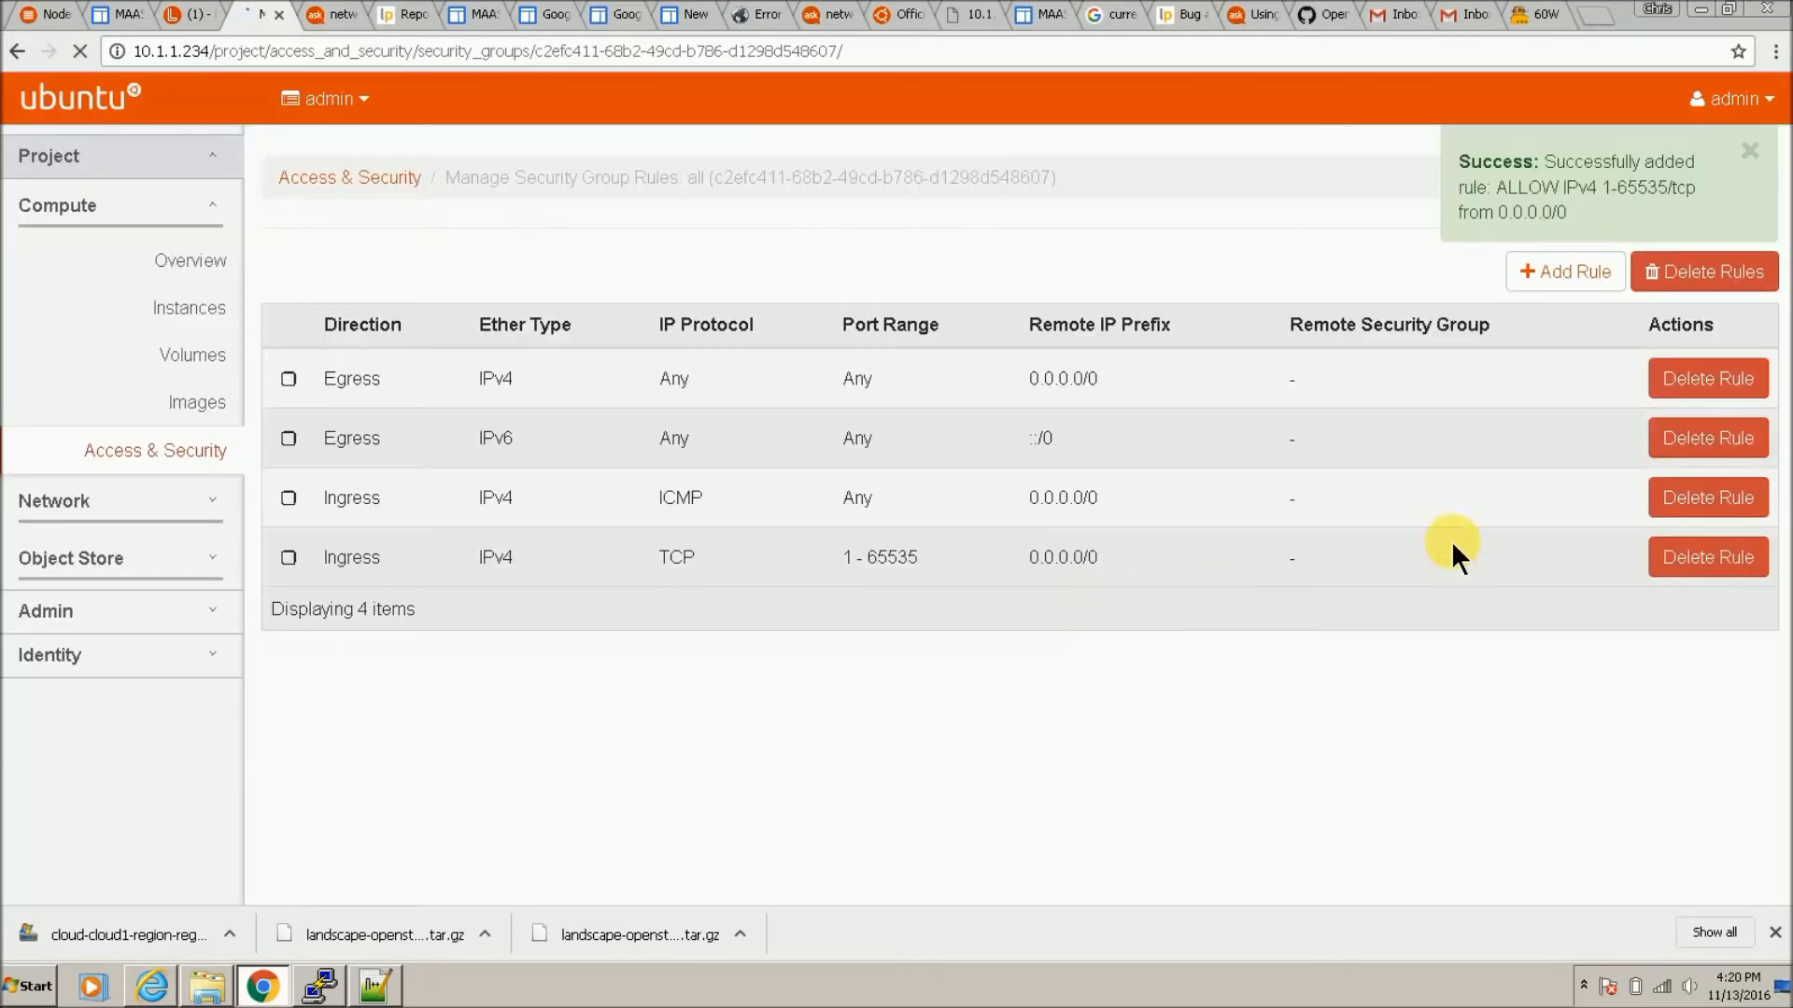
{"action": "left_click", "coordinate": [1557, 273]}
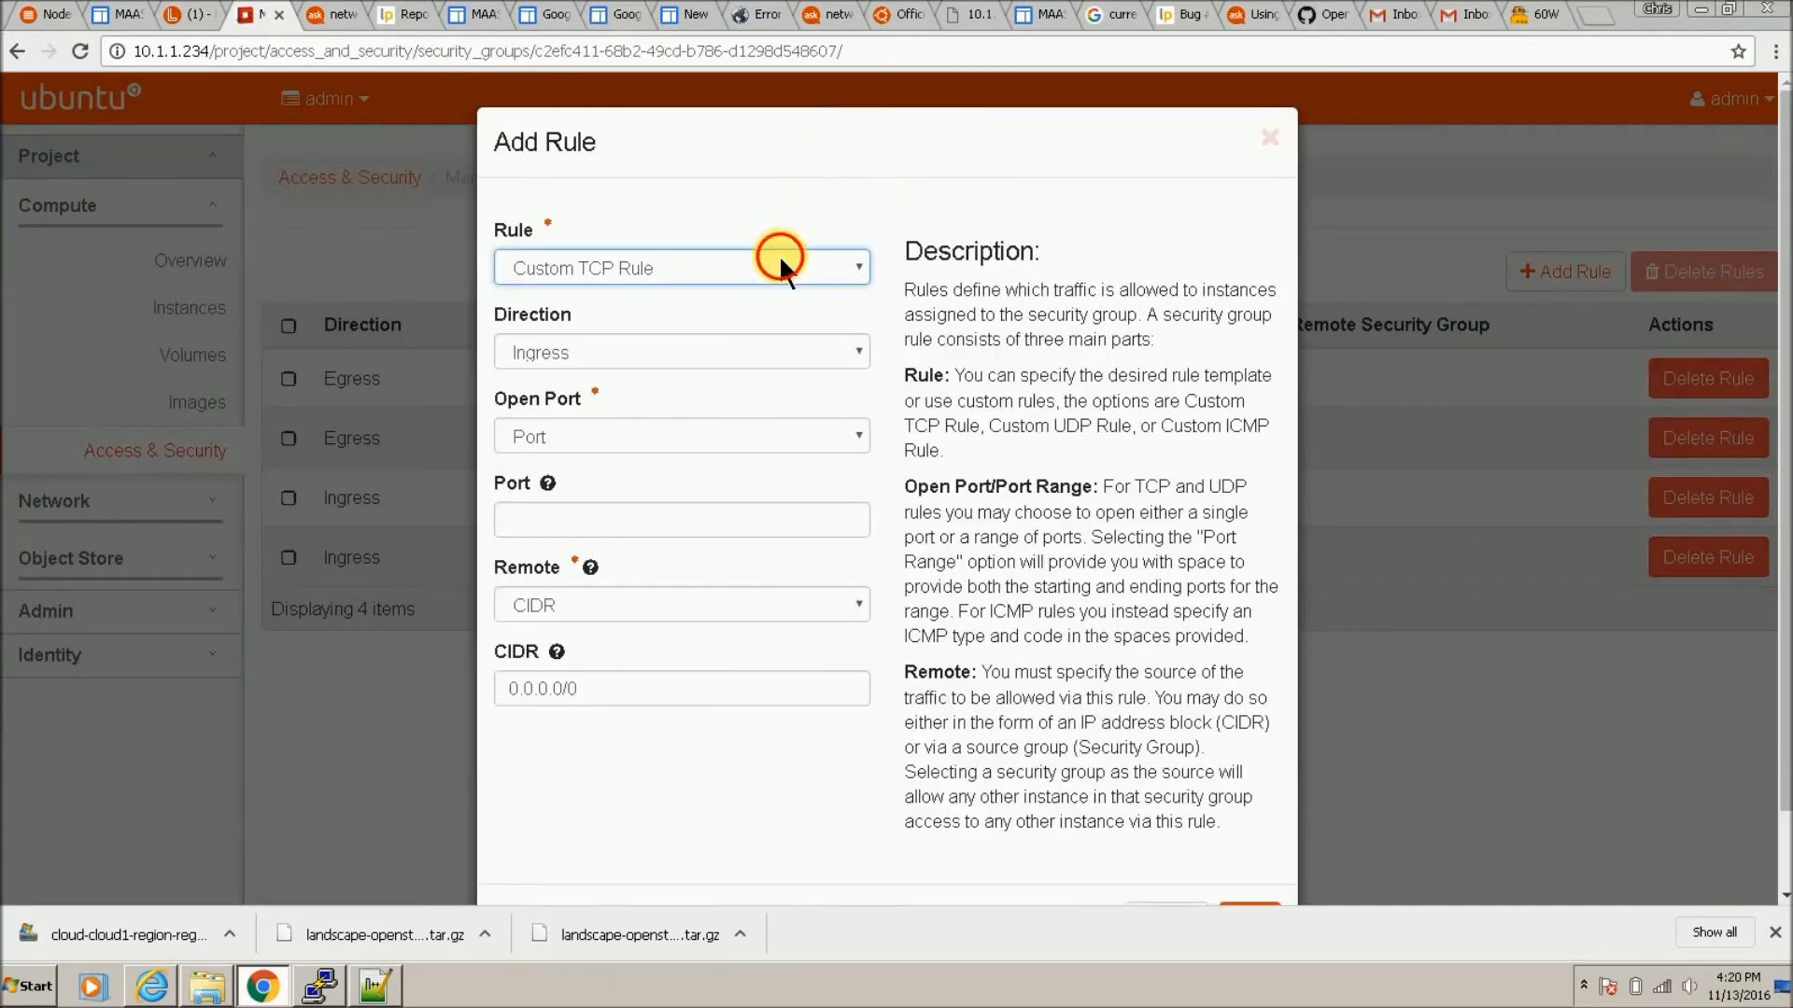
{"action": "left_click", "coordinate": [779, 256]}
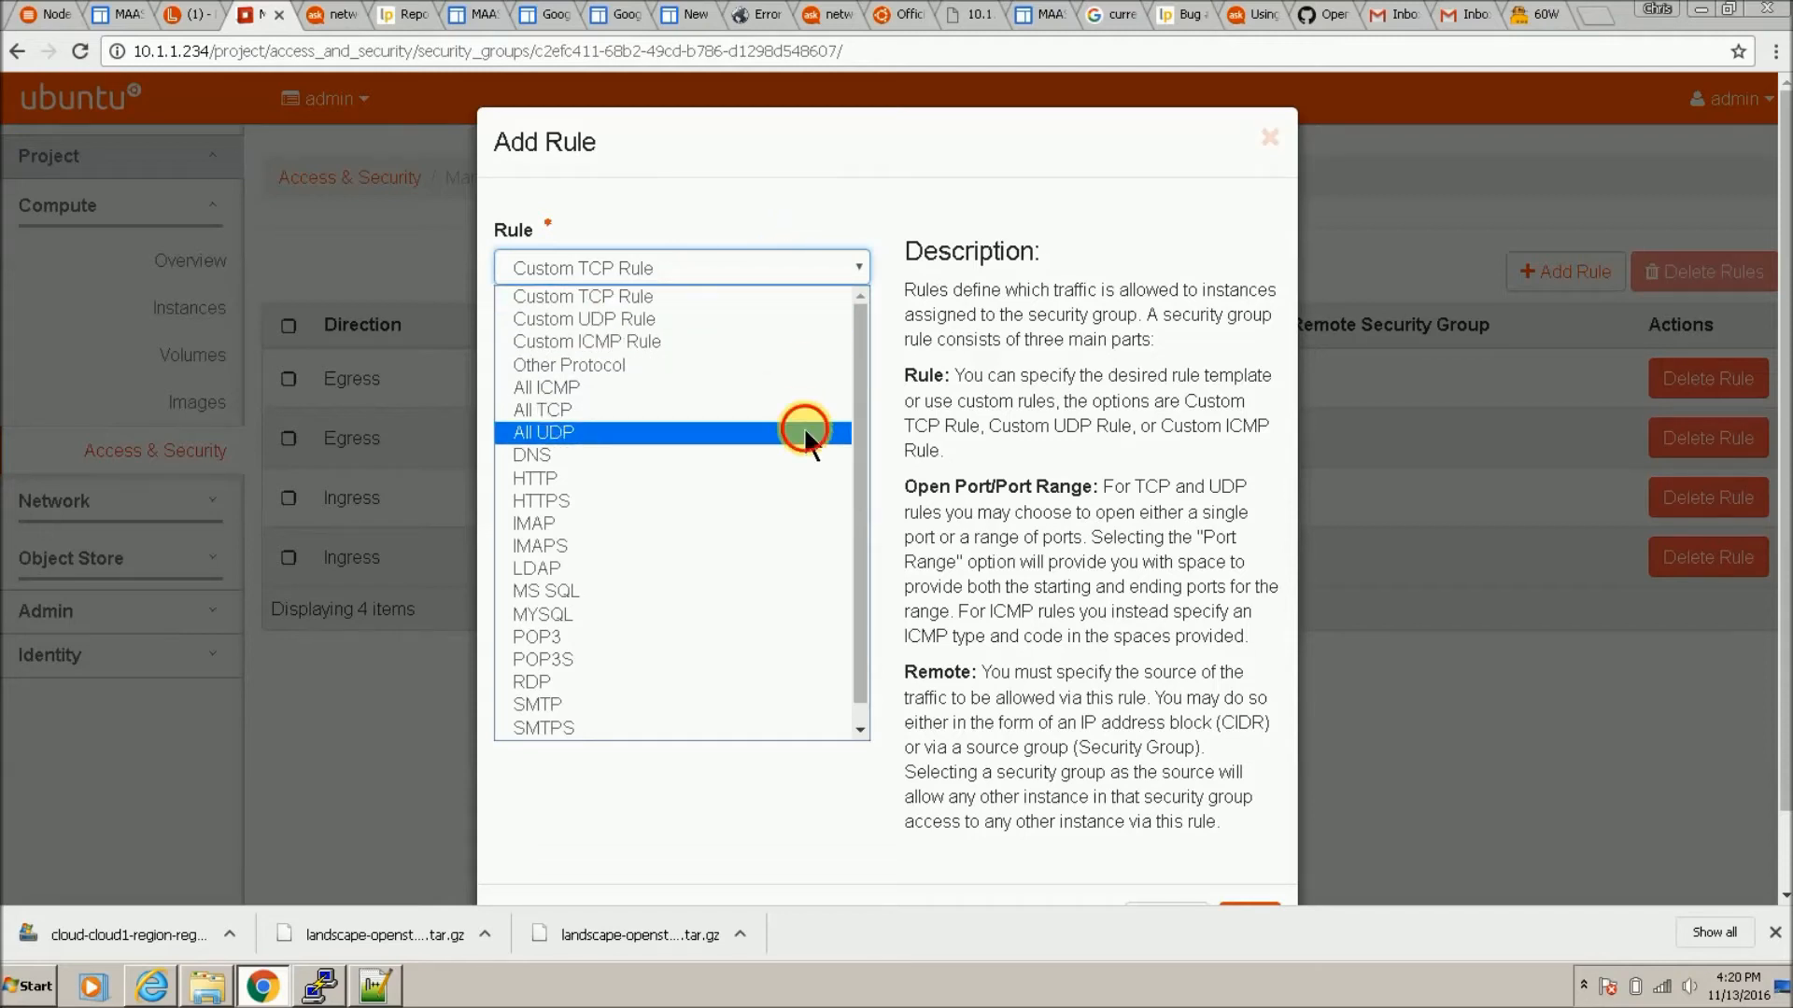
{"action": "left_click", "coordinate": [804, 434]}
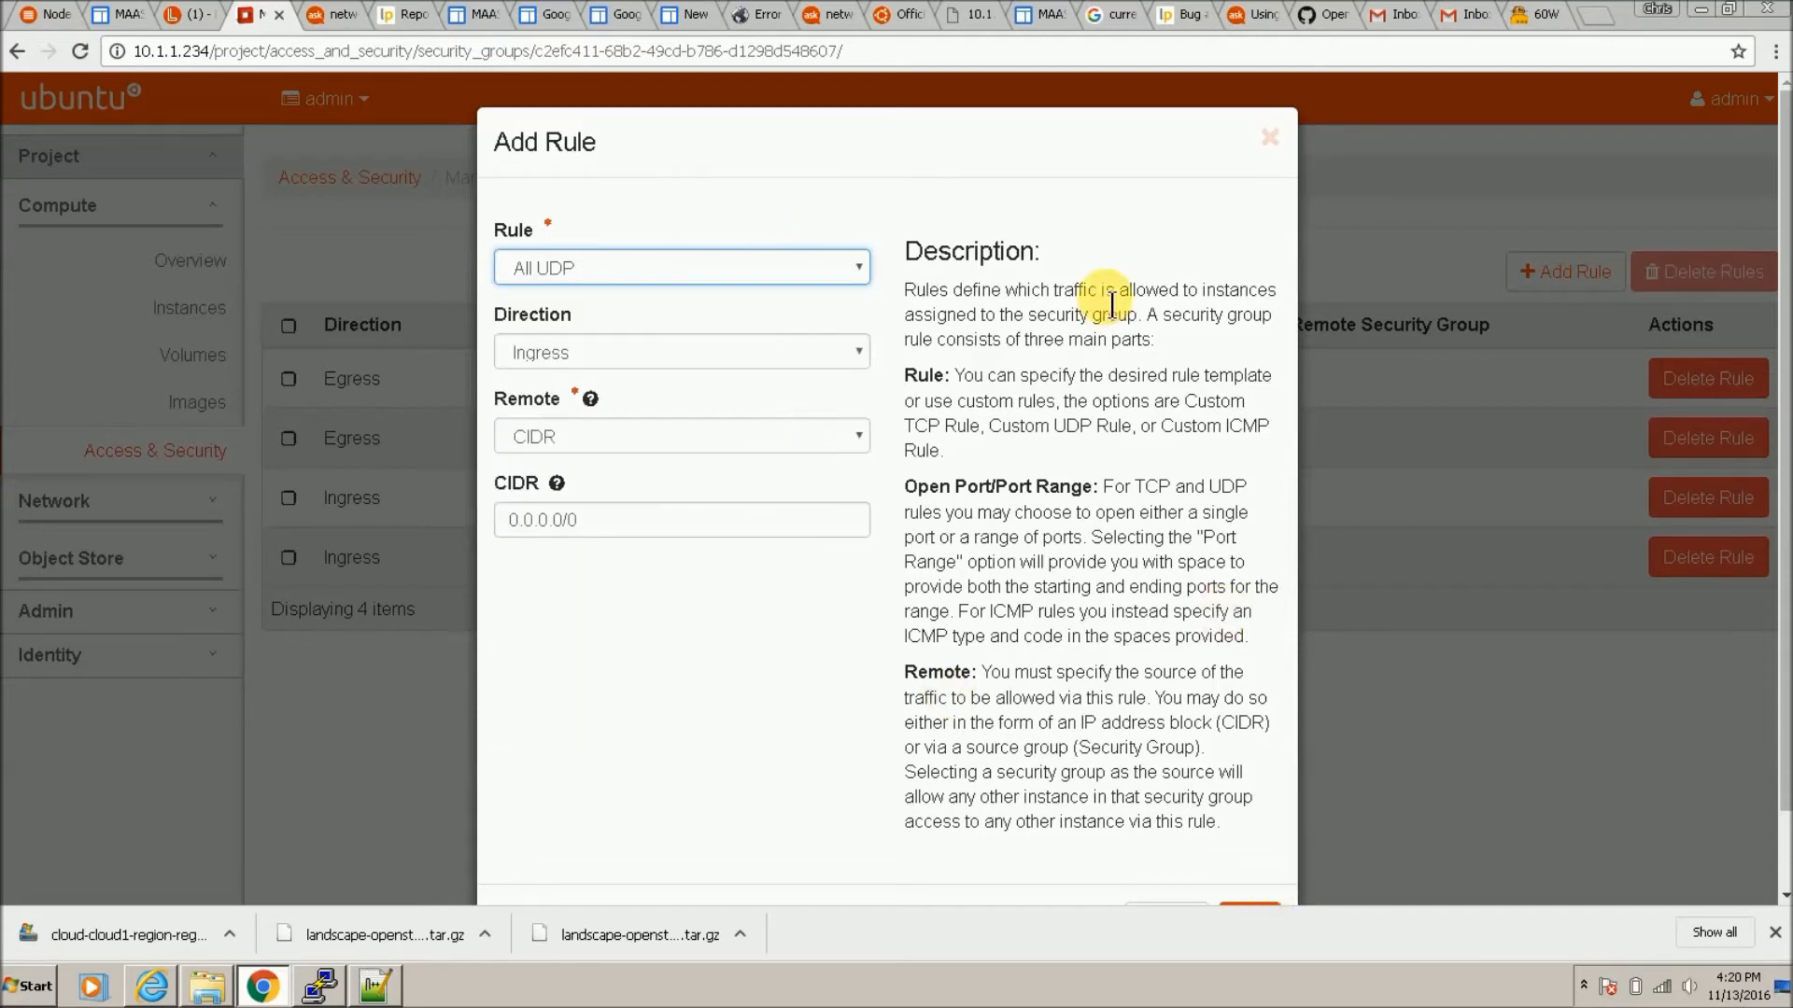
{"action": "left_click", "coordinate": [1085, 148]}
{"action": "scroll", "coordinate": [1083, 112], "scroll_direction": "down", "scroll_amount": 1}
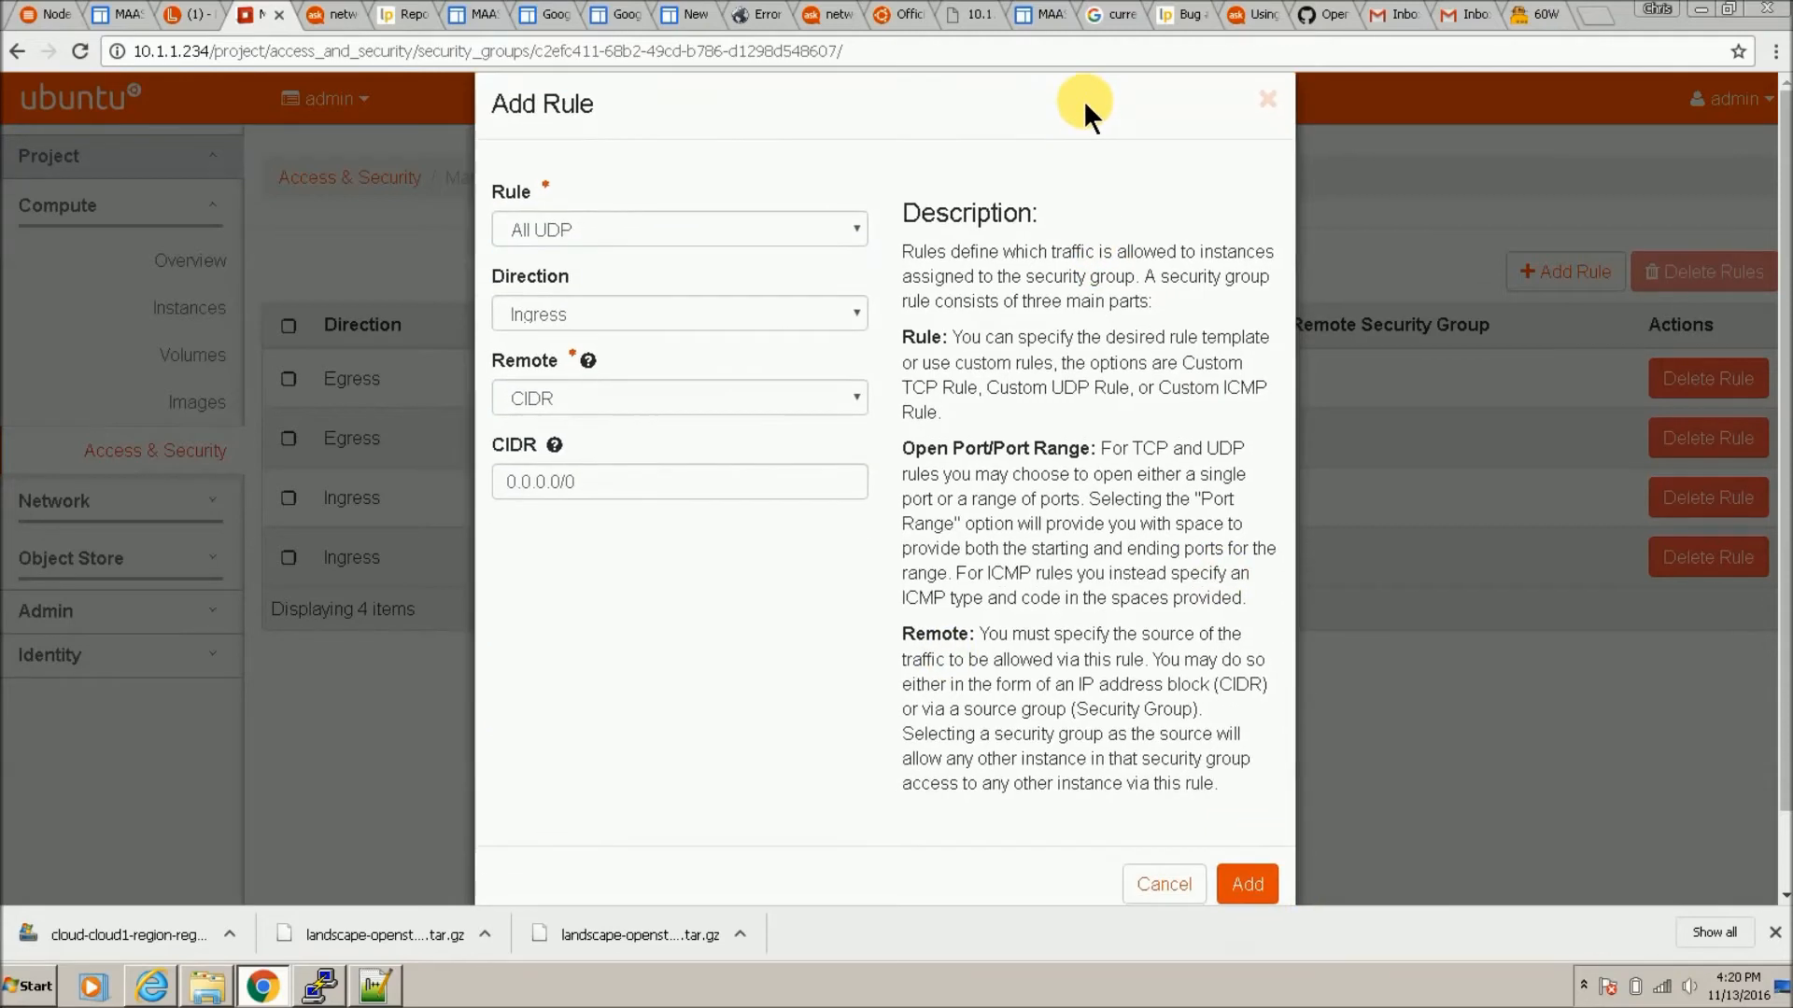
{"action": "left_click", "coordinate": [1249, 884]}
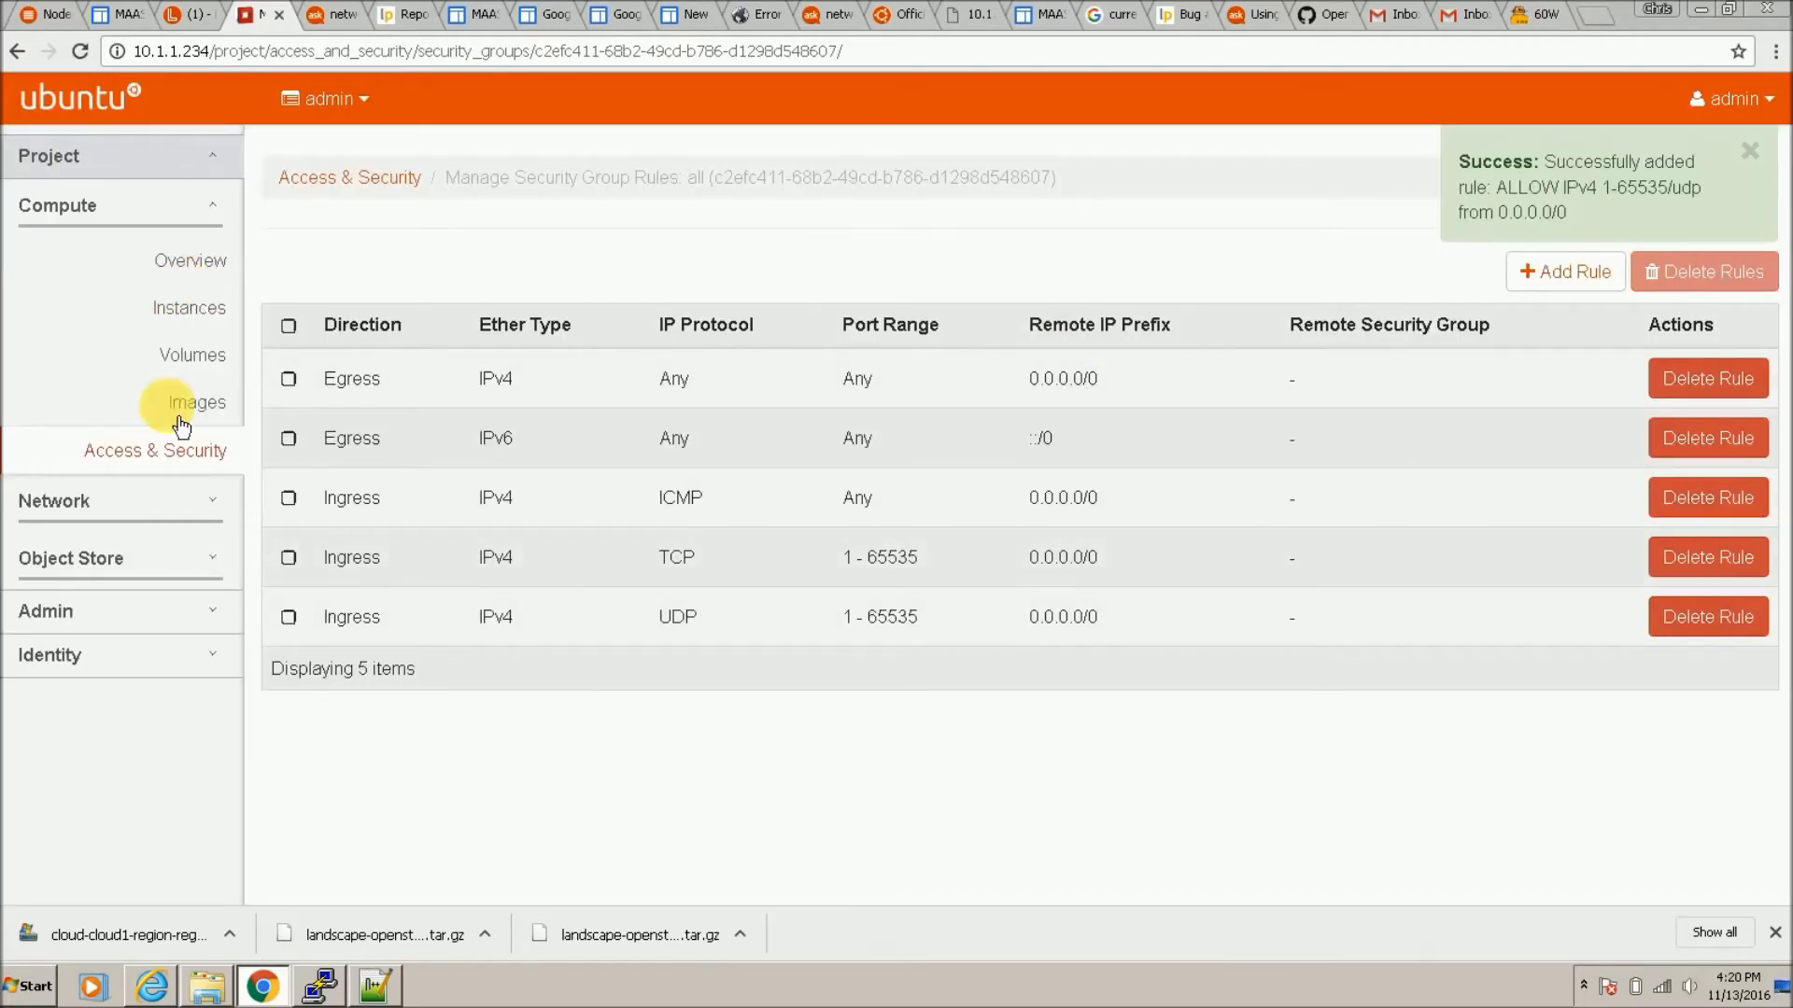
Step: Check the project's Key Pairs under Access & Security, then start a new tab
{"action": "left_click", "coordinate": [182, 469]}
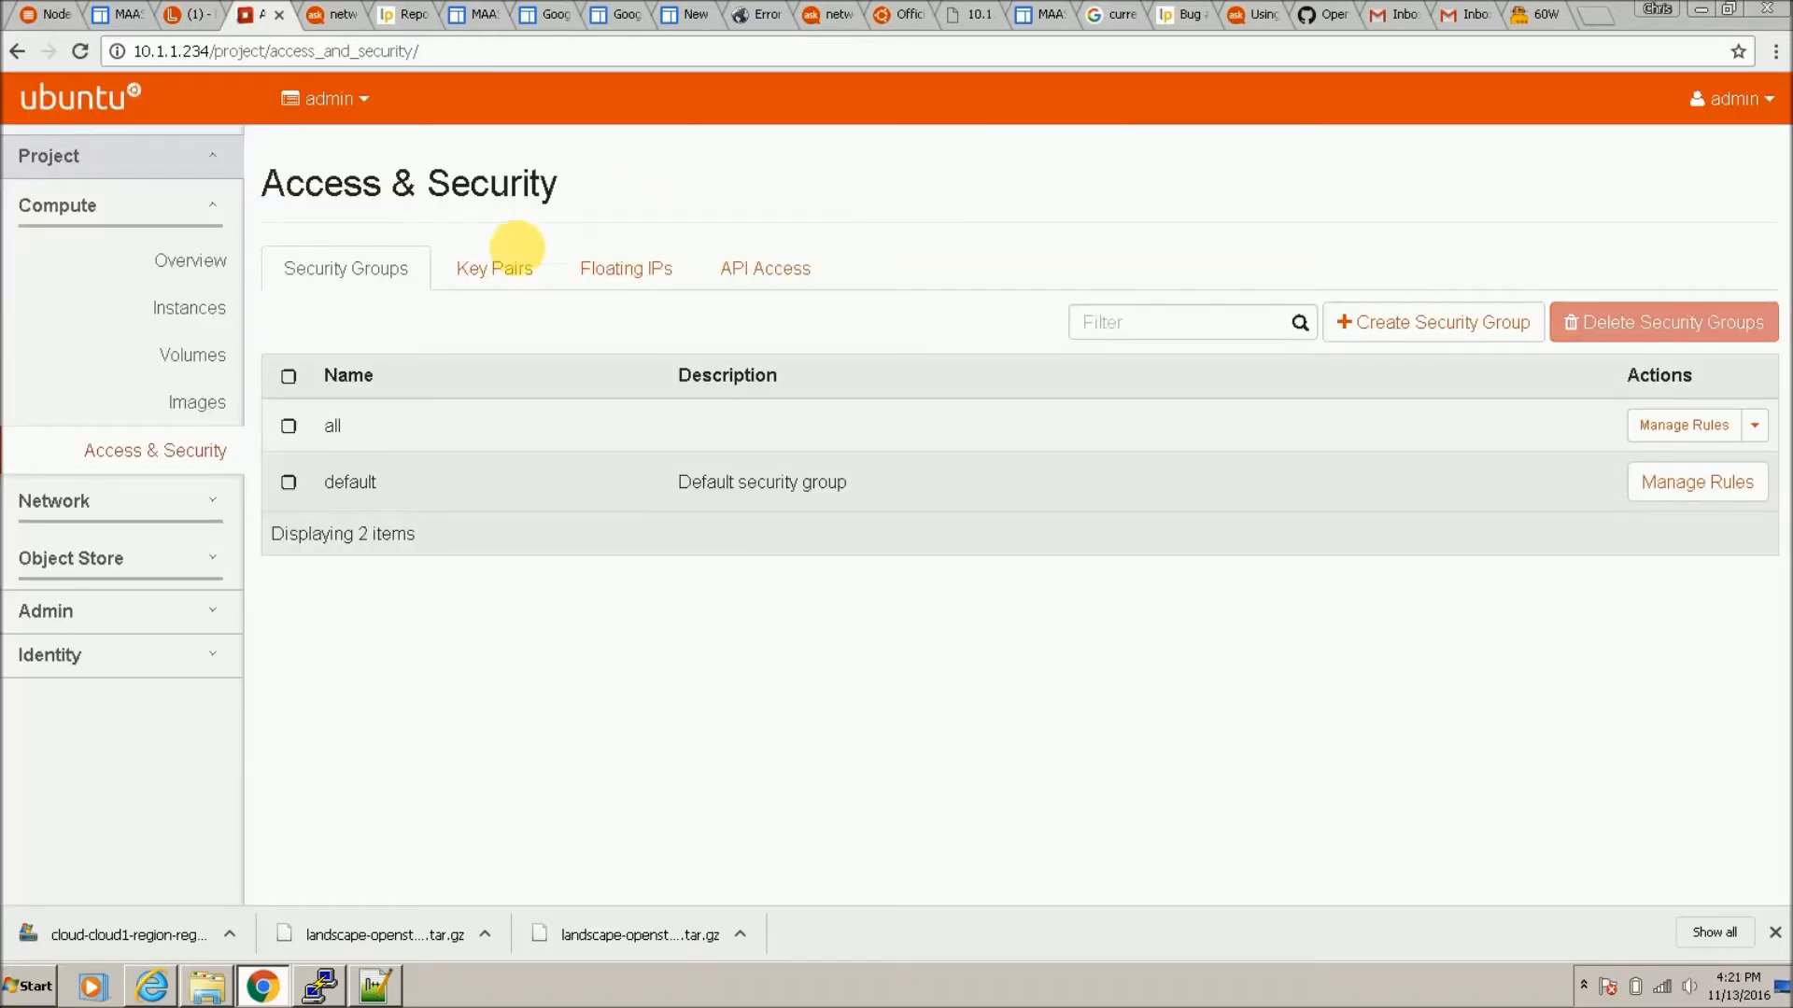
{"action": "left_click", "coordinate": [509, 269]}
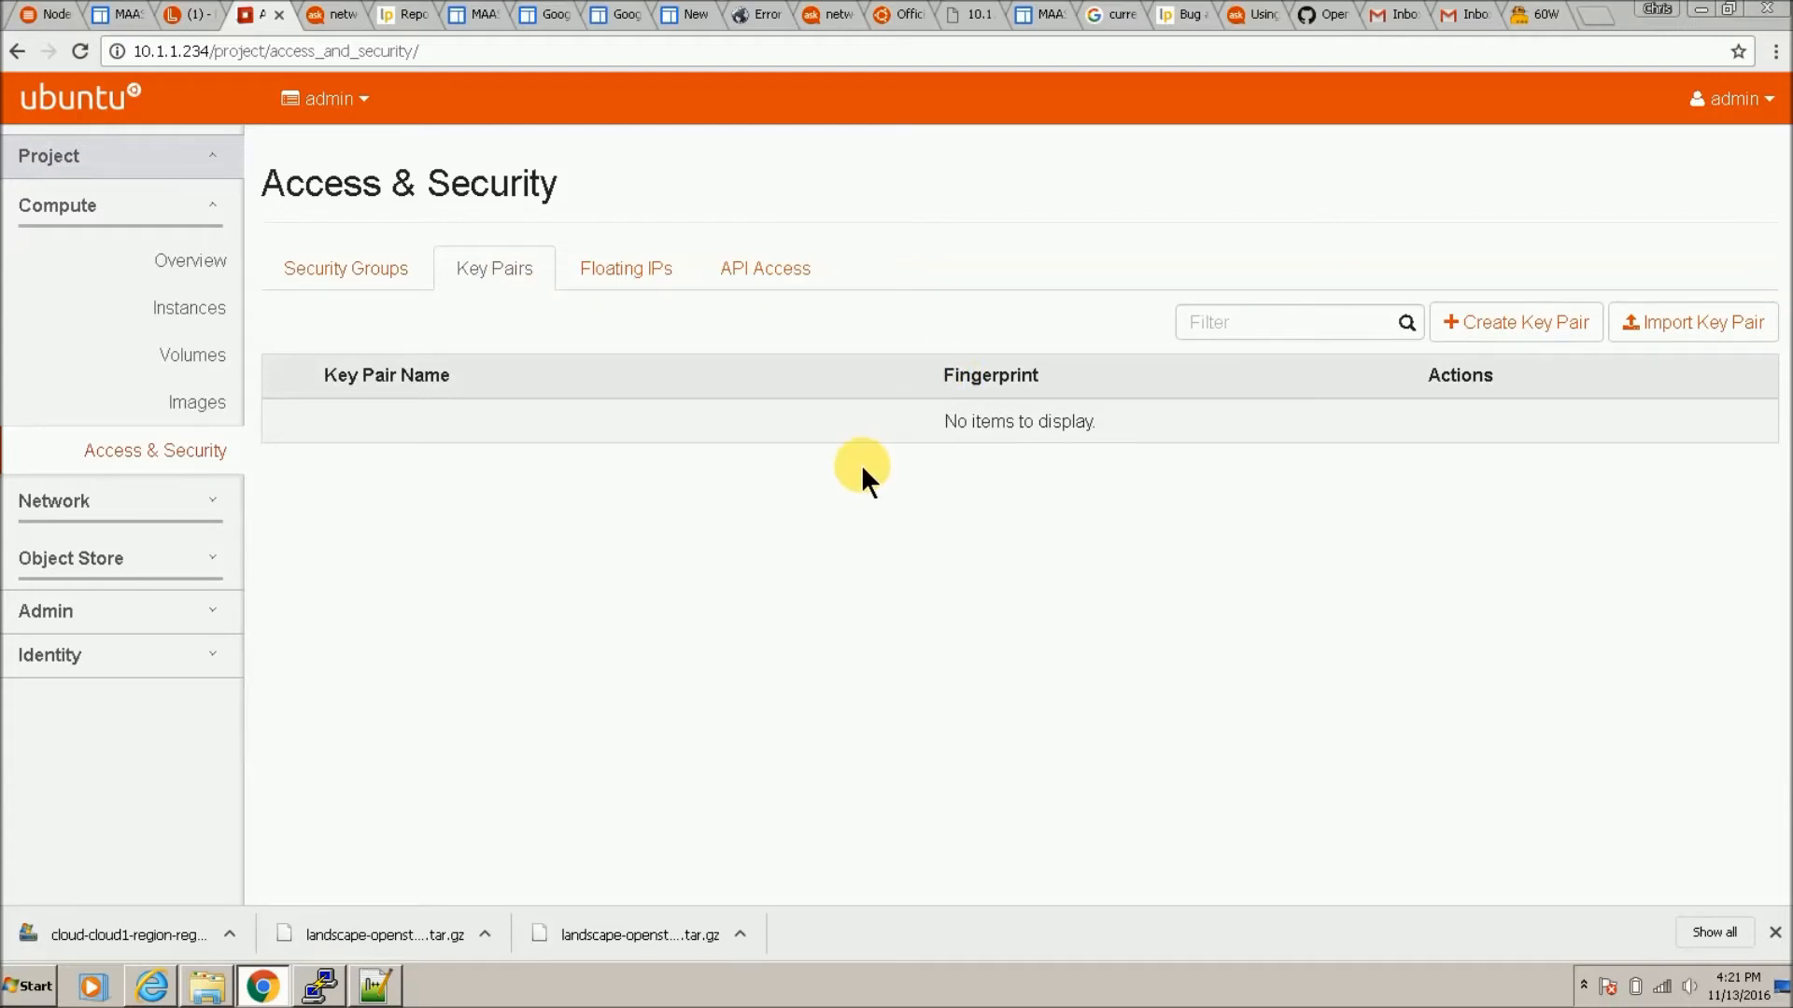
{"action": "left_click", "coordinate": [1592, 12]}
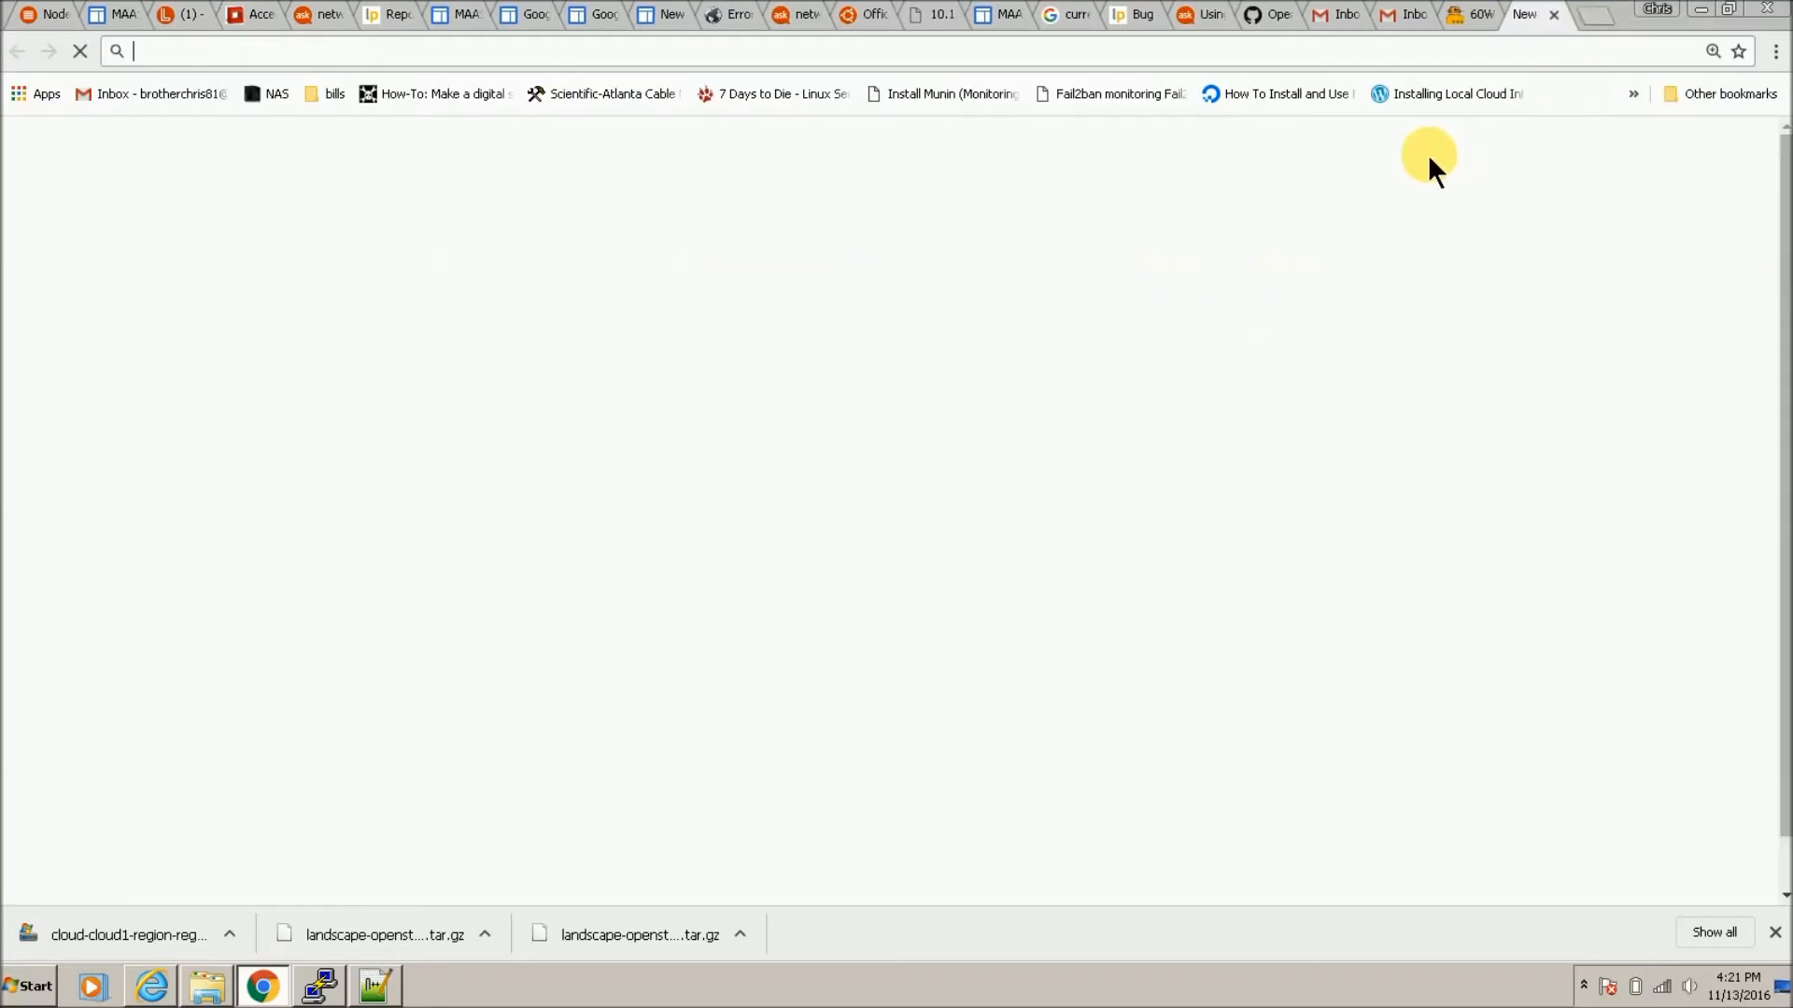
Step: Search 'putty download', get puttygen.exe from the chiark PuTTY page and run it
{"action": "type", "text": "putty"}
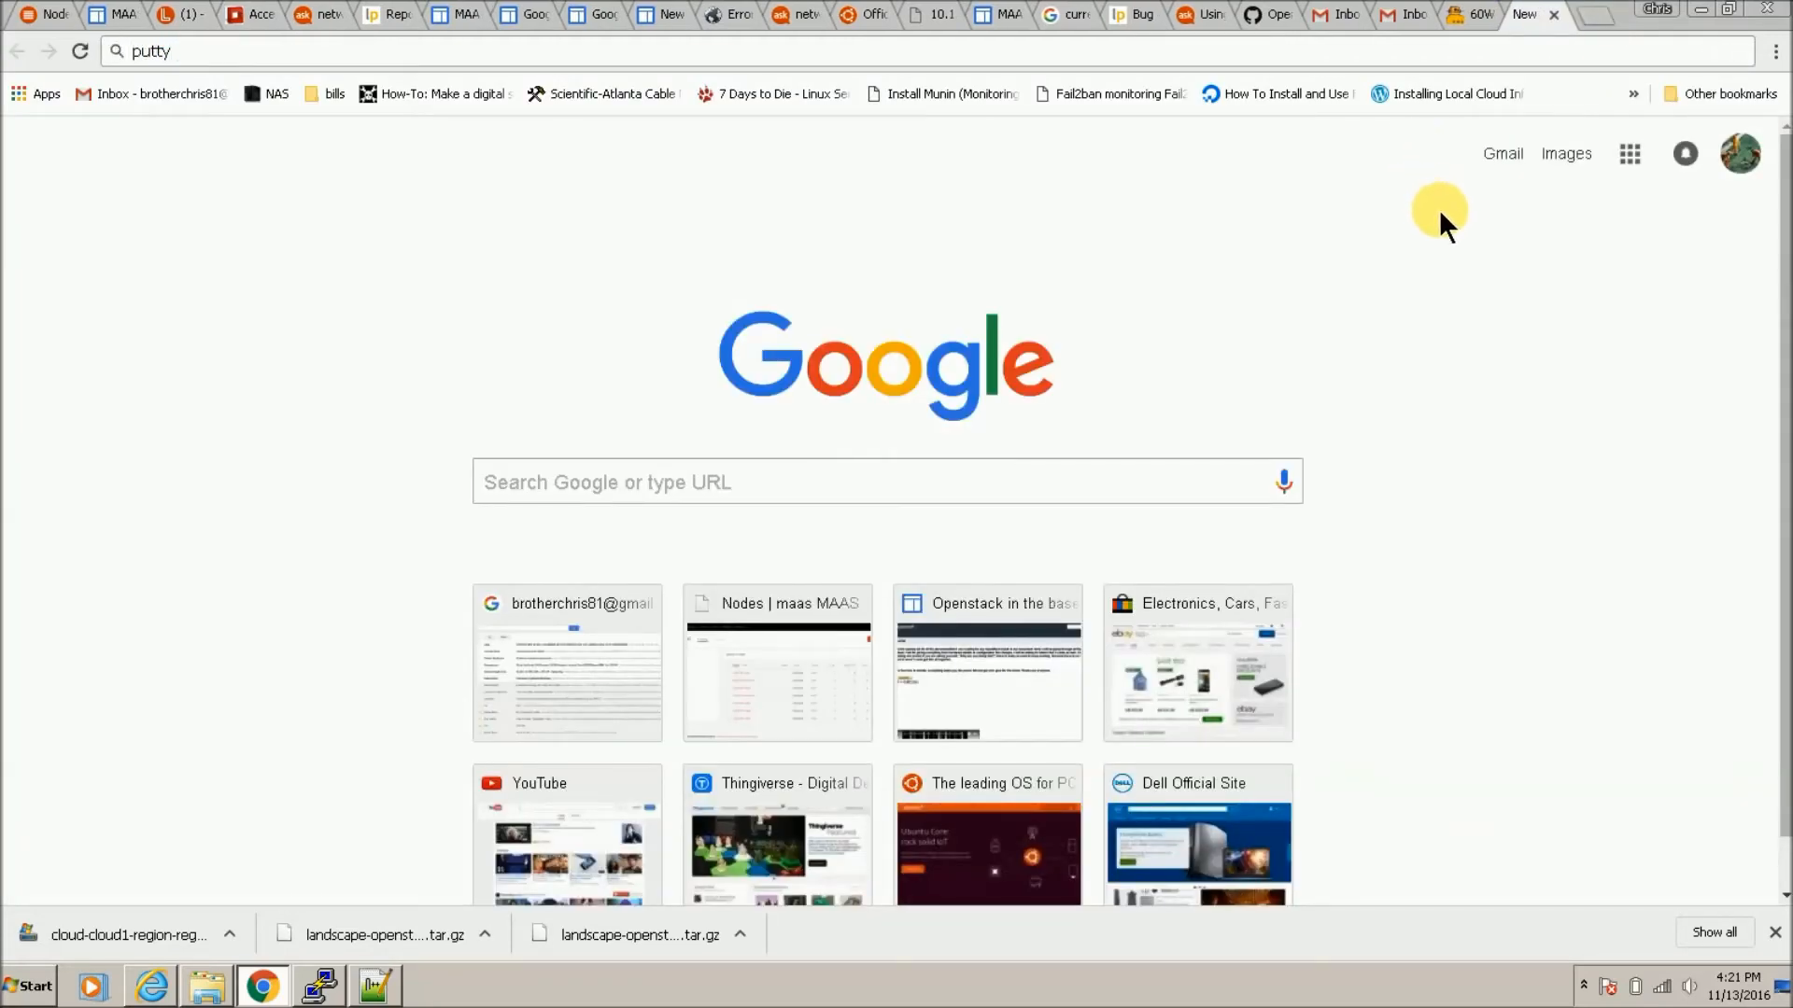
{"action": "type", "text": " download"}
{"action": "key", "text": "Return"}
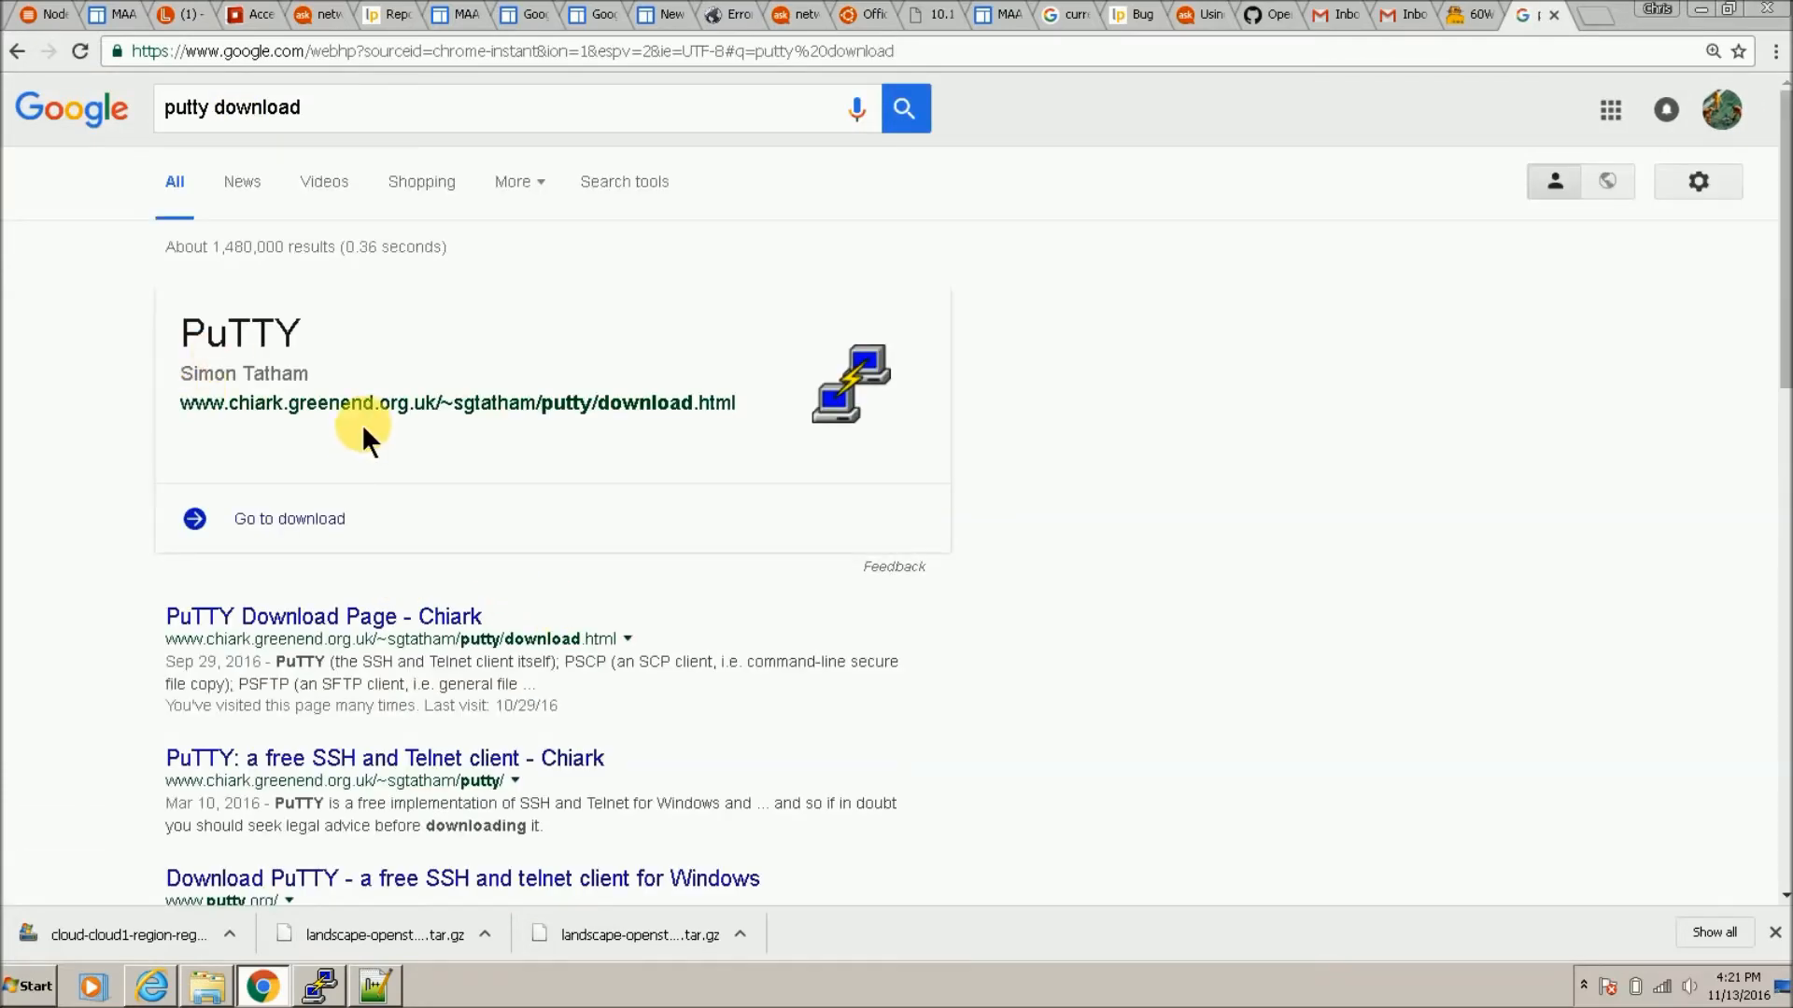
{"action": "left_click", "coordinate": [354, 631]}
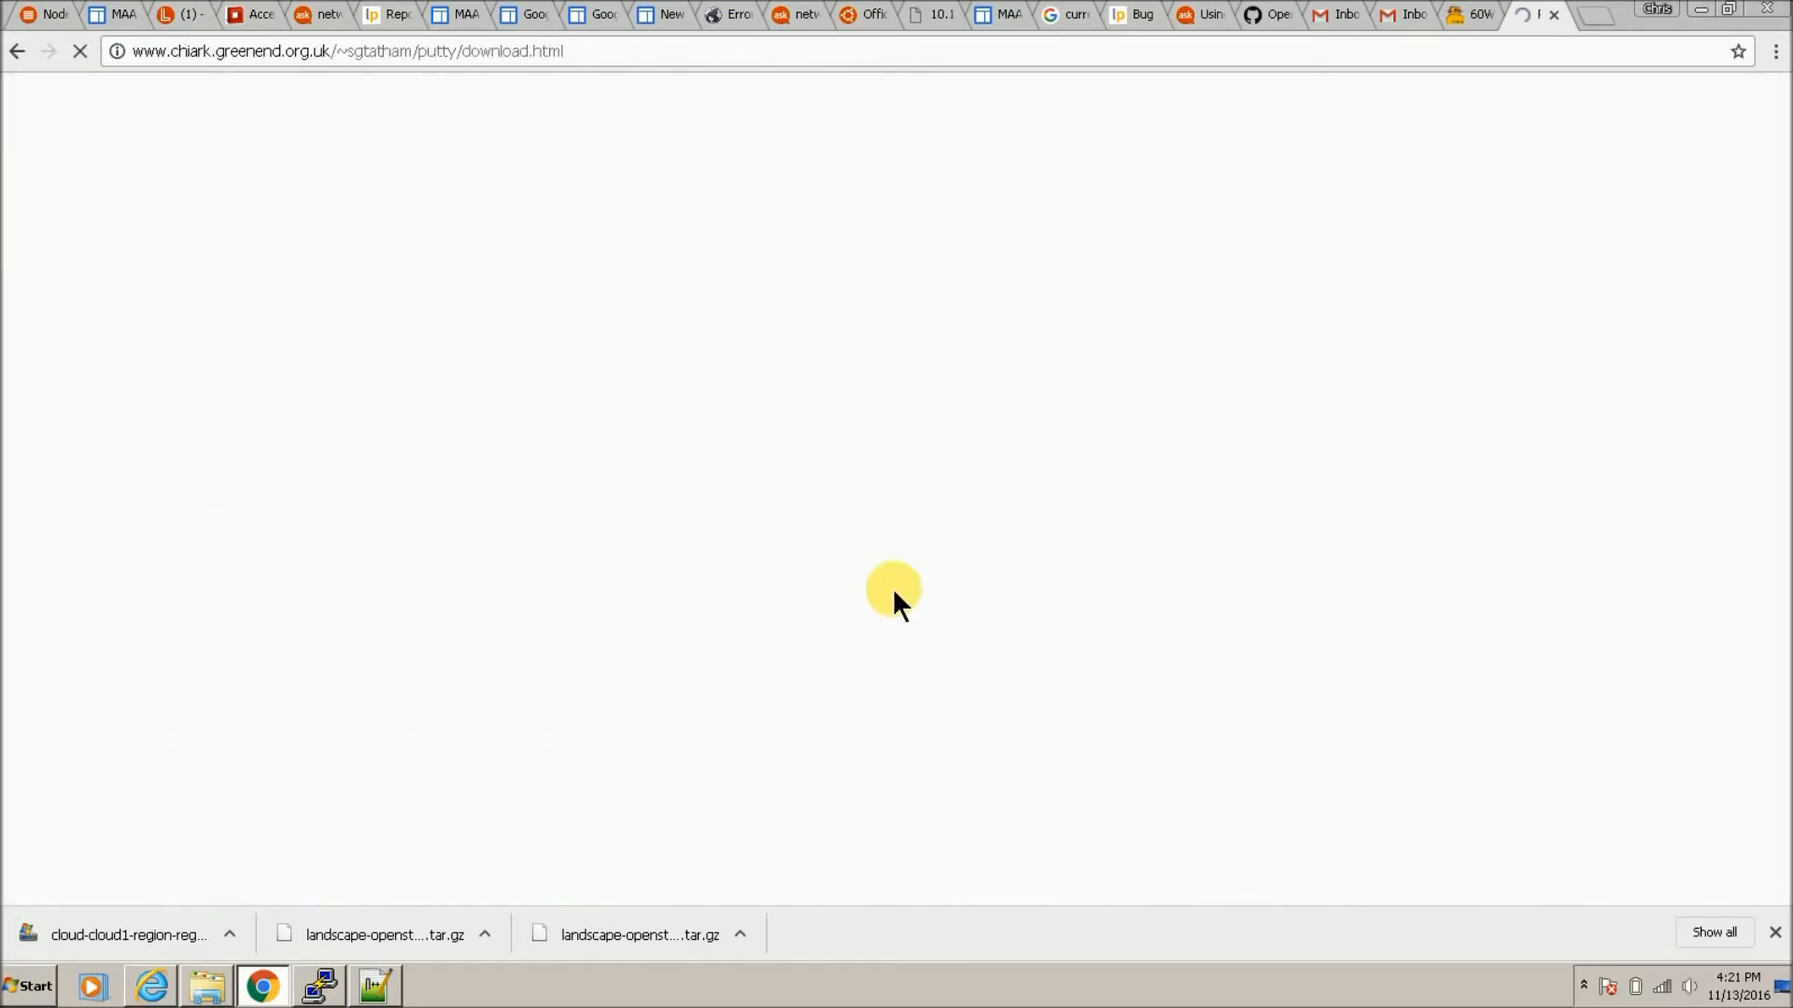
{"action": "scroll", "coordinate": [838, 588], "scroll_direction": "down", "scroll_amount": 3}
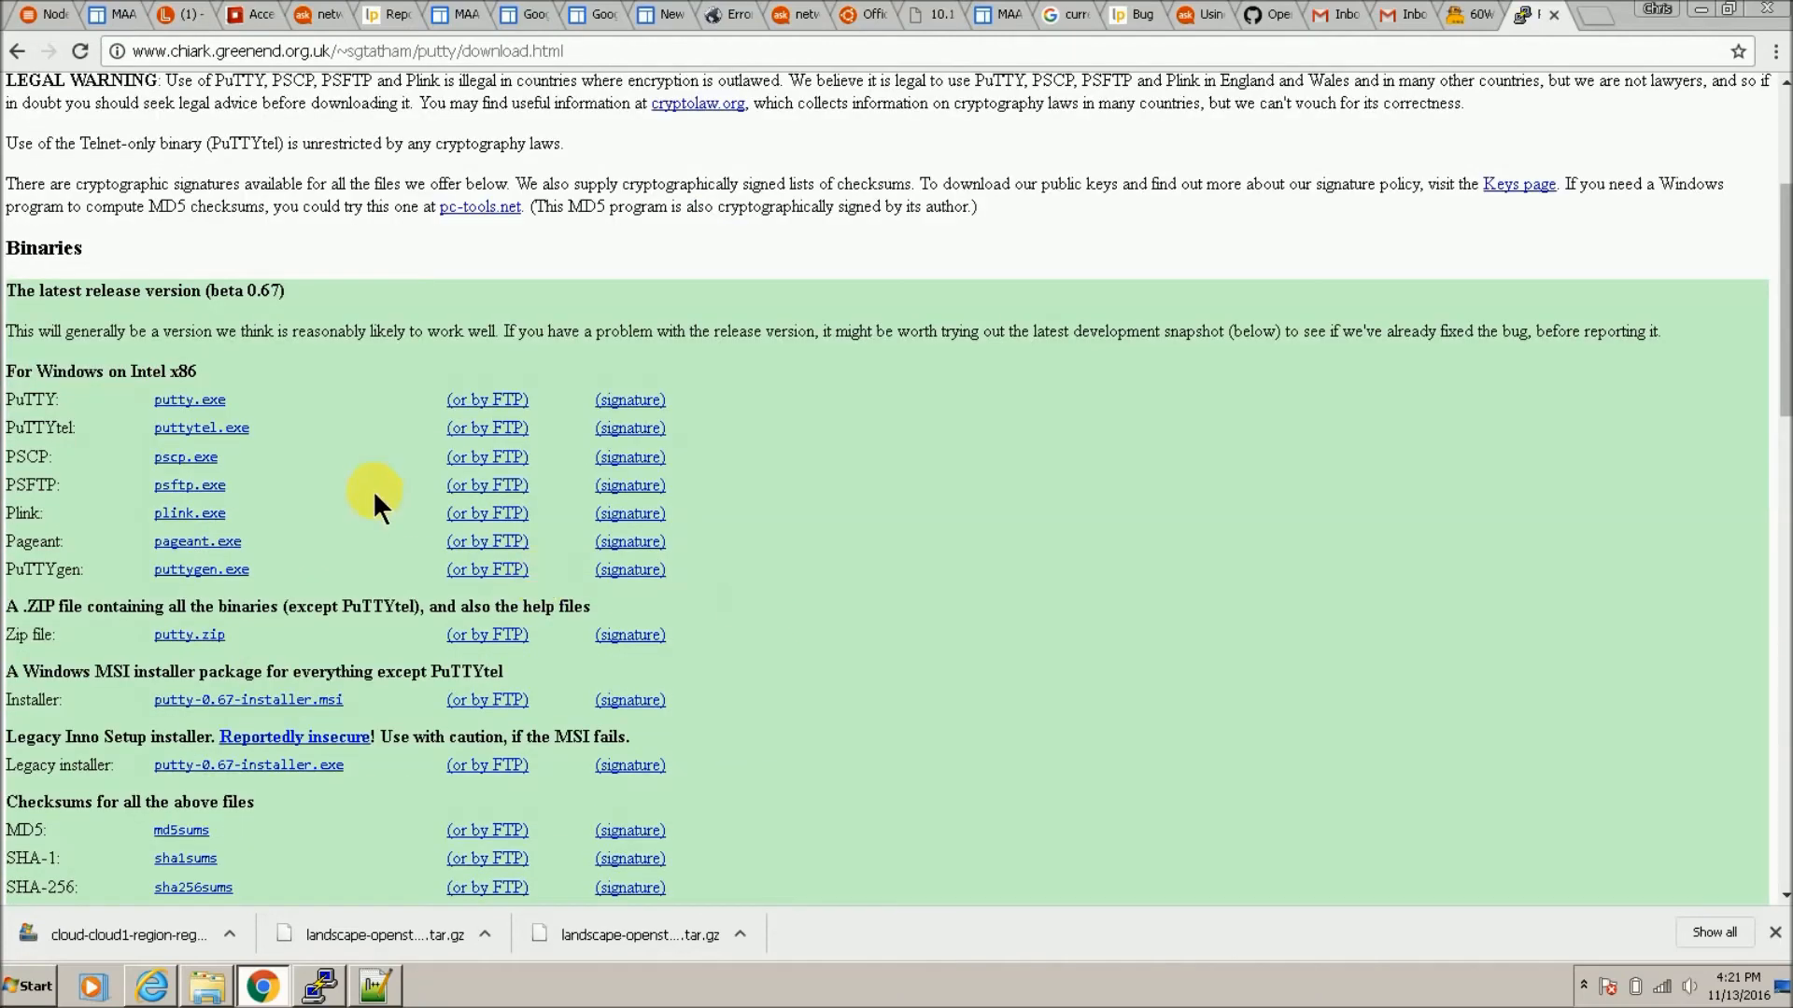
{"action": "left_click", "coordinate": [226, 571]}
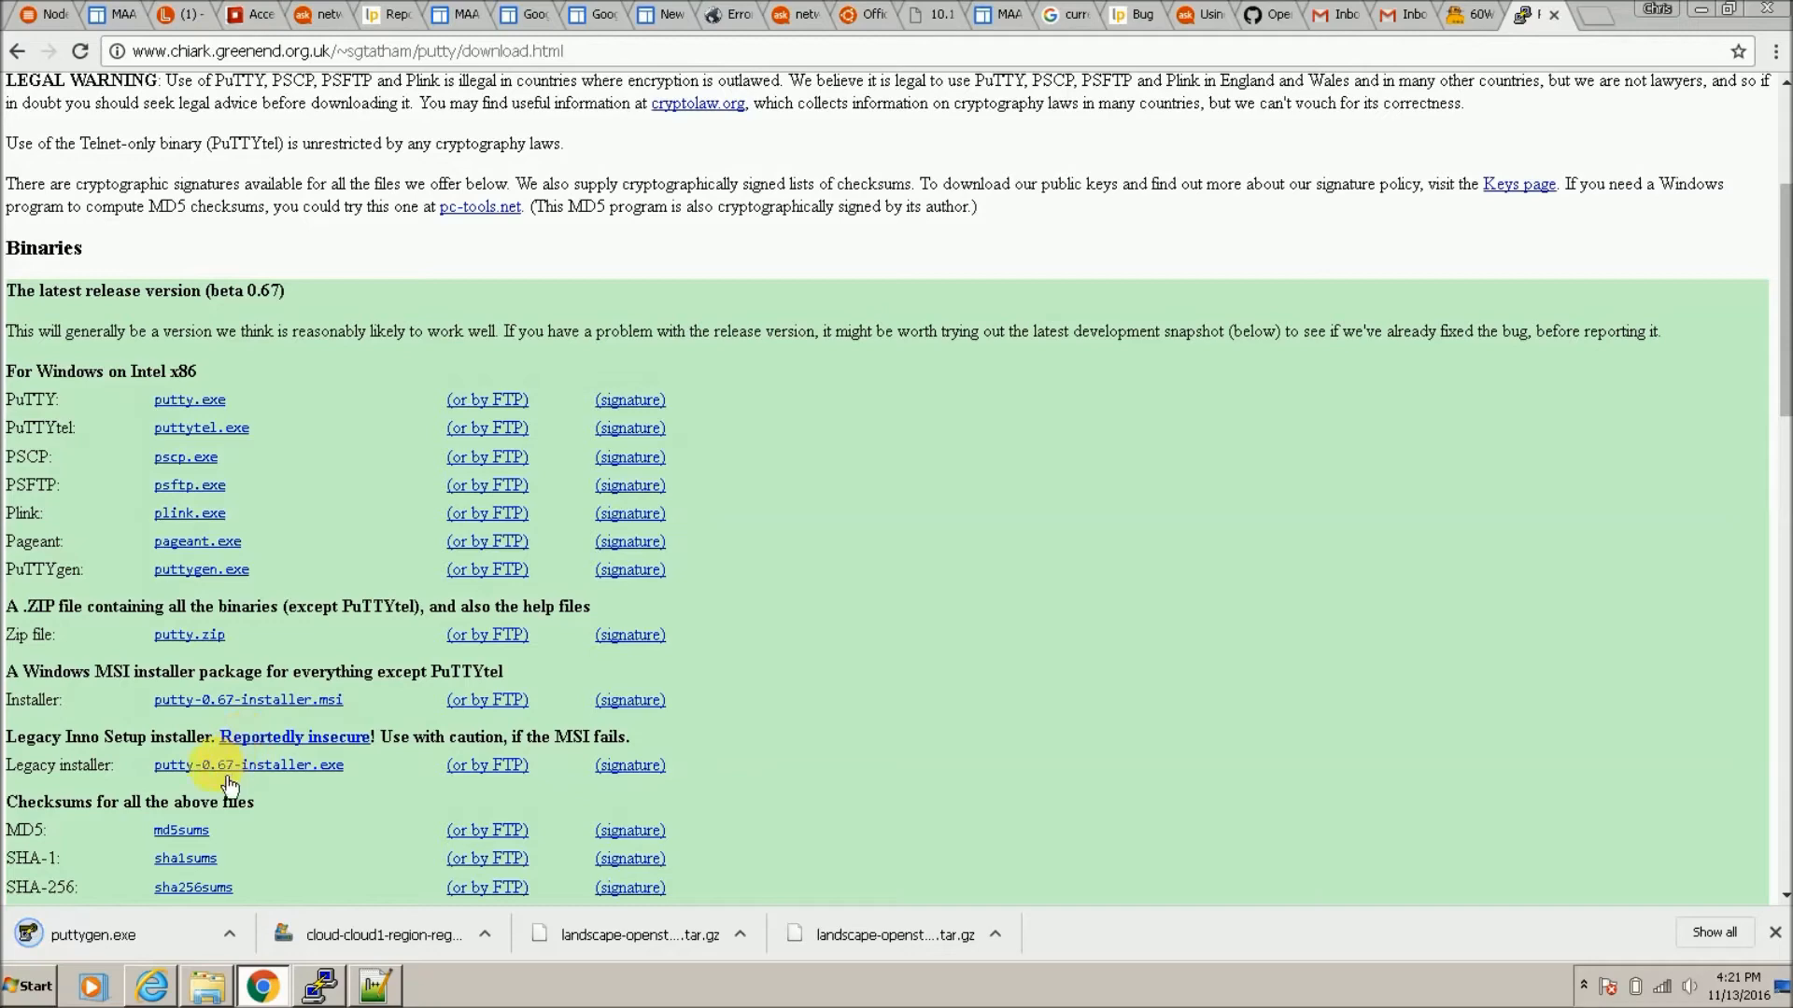
{"action": "left_click", "coordinate": [106, 931]}
{"action": "left_click", "coordinate": [971, 504]}
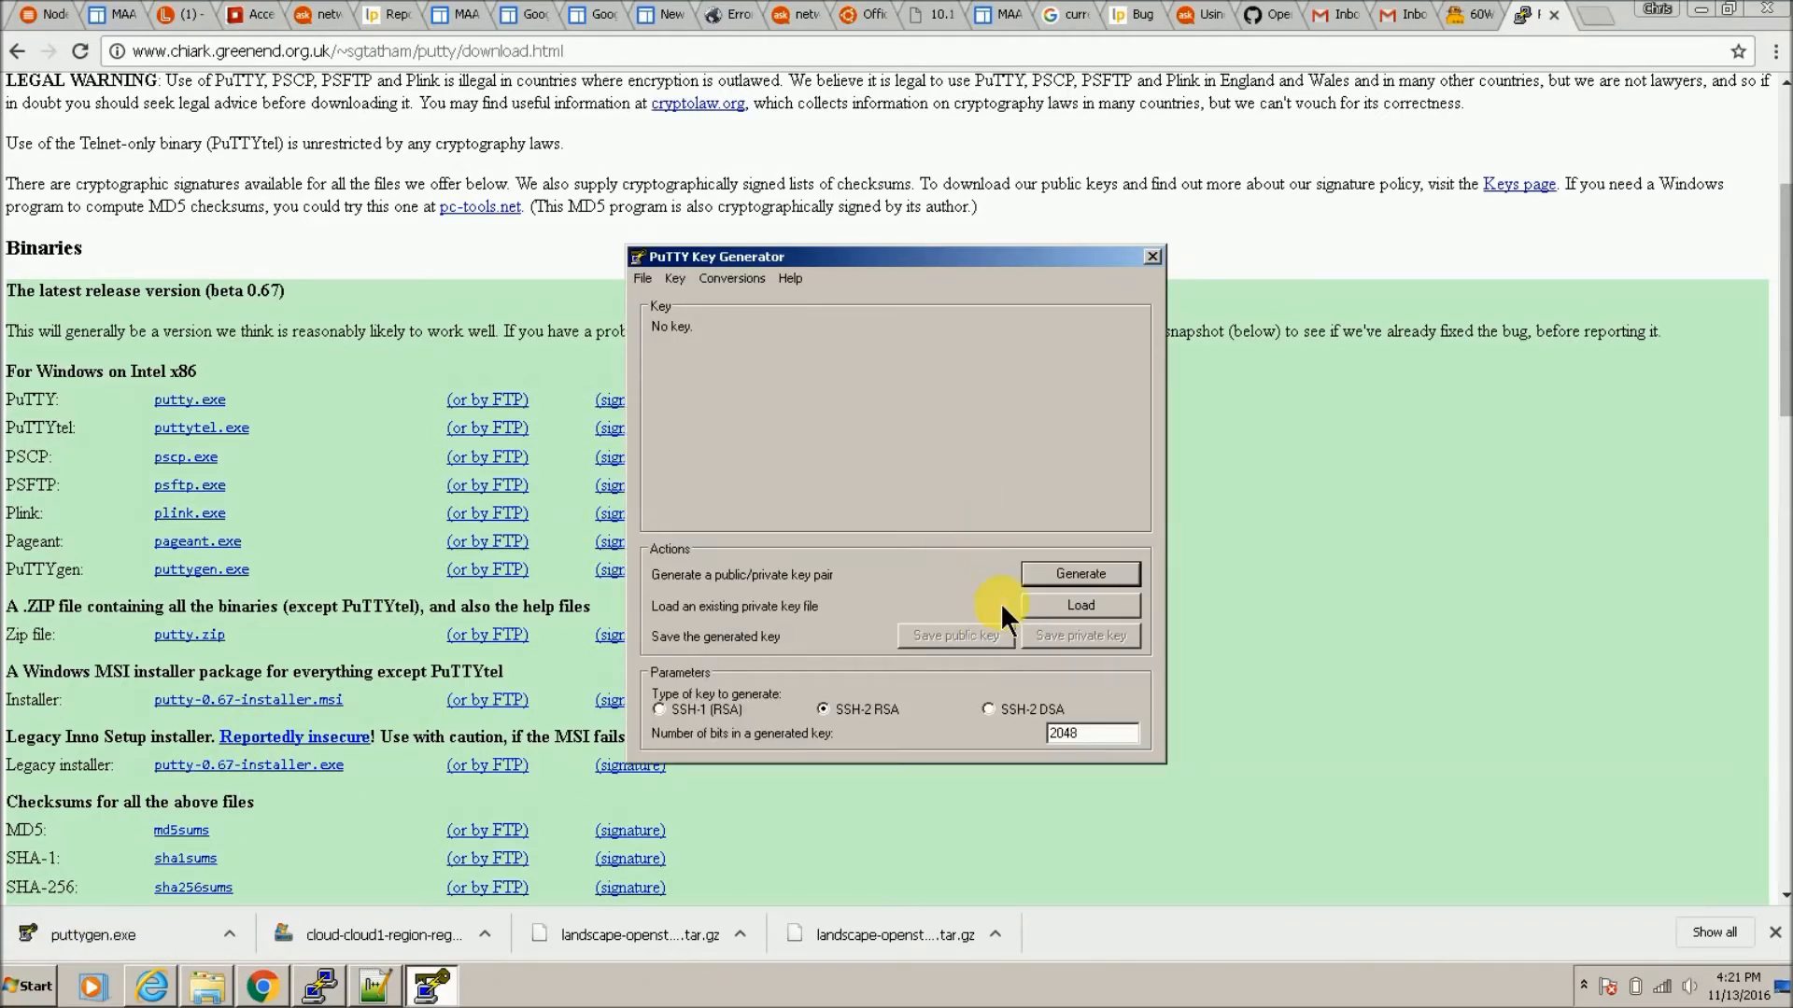
Step: Generate a 2048-bit SSH-2 RSA key and select its public key text
{"action": "left_click", "coordinate": [1044, 574]}
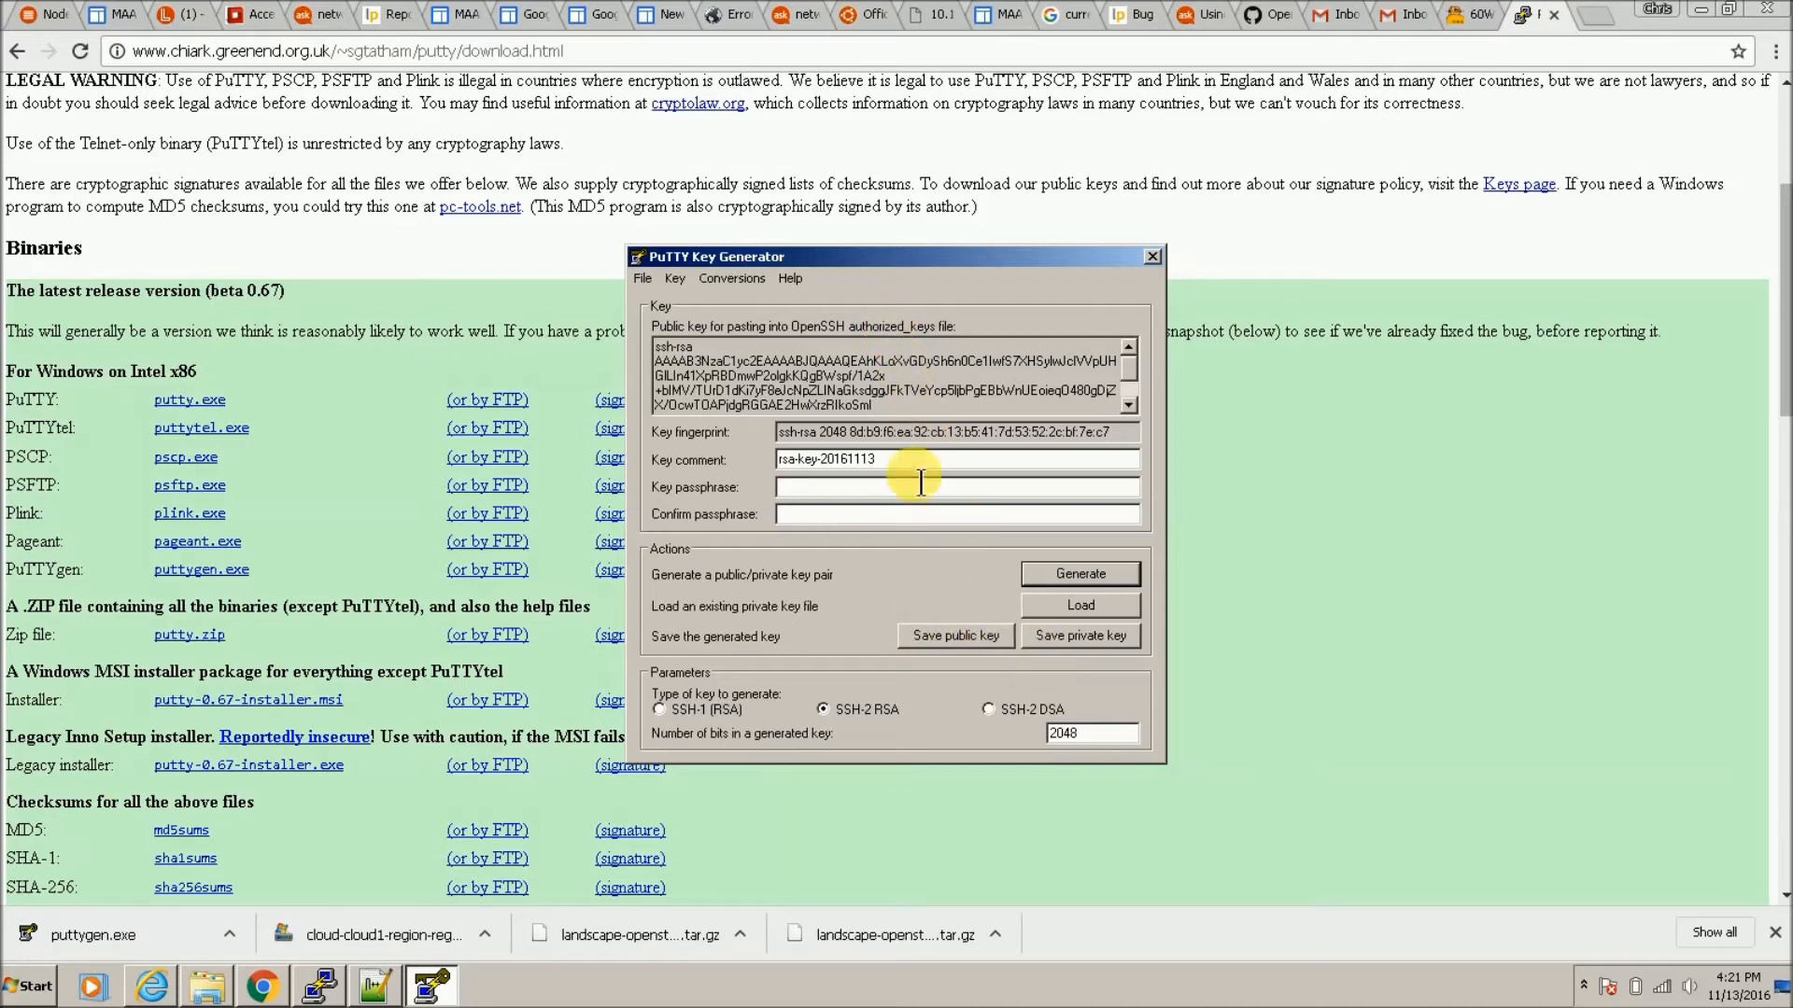
{"action": "left_click_drag", "start_coordinate": [878, 406], "coordinate": [626, 341]}
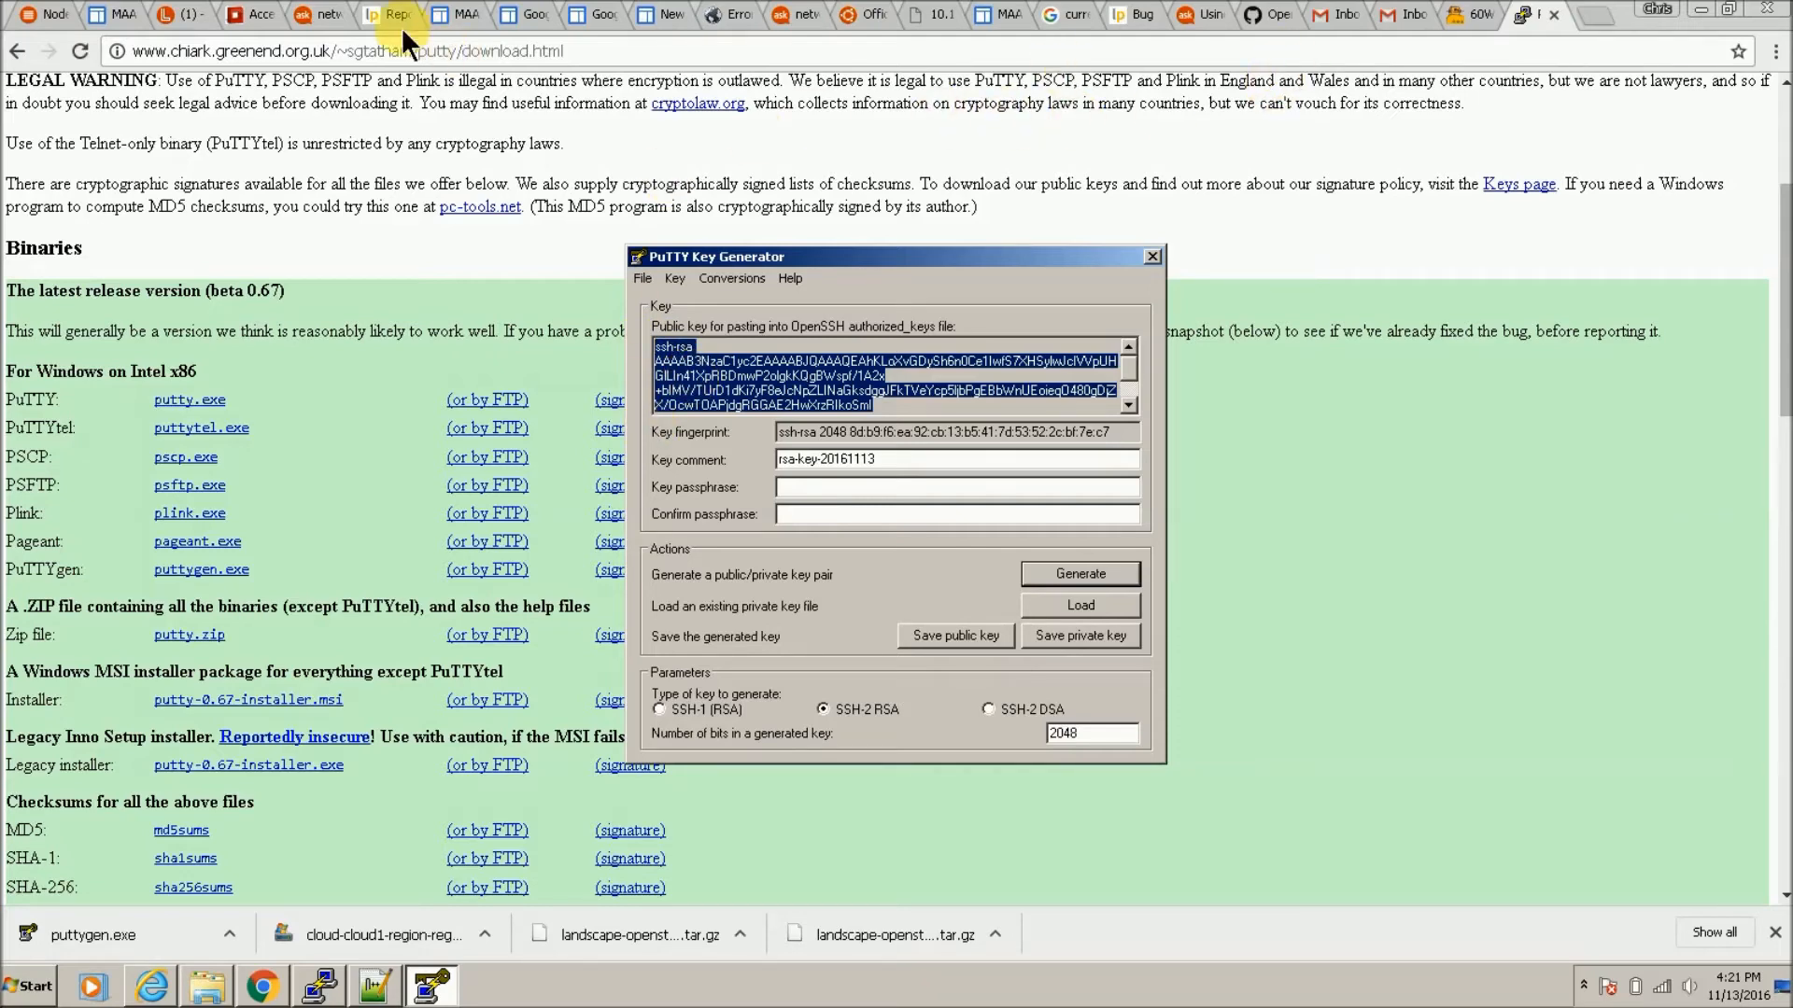
{"action": "left_click", "coordinate": [258, 16]}
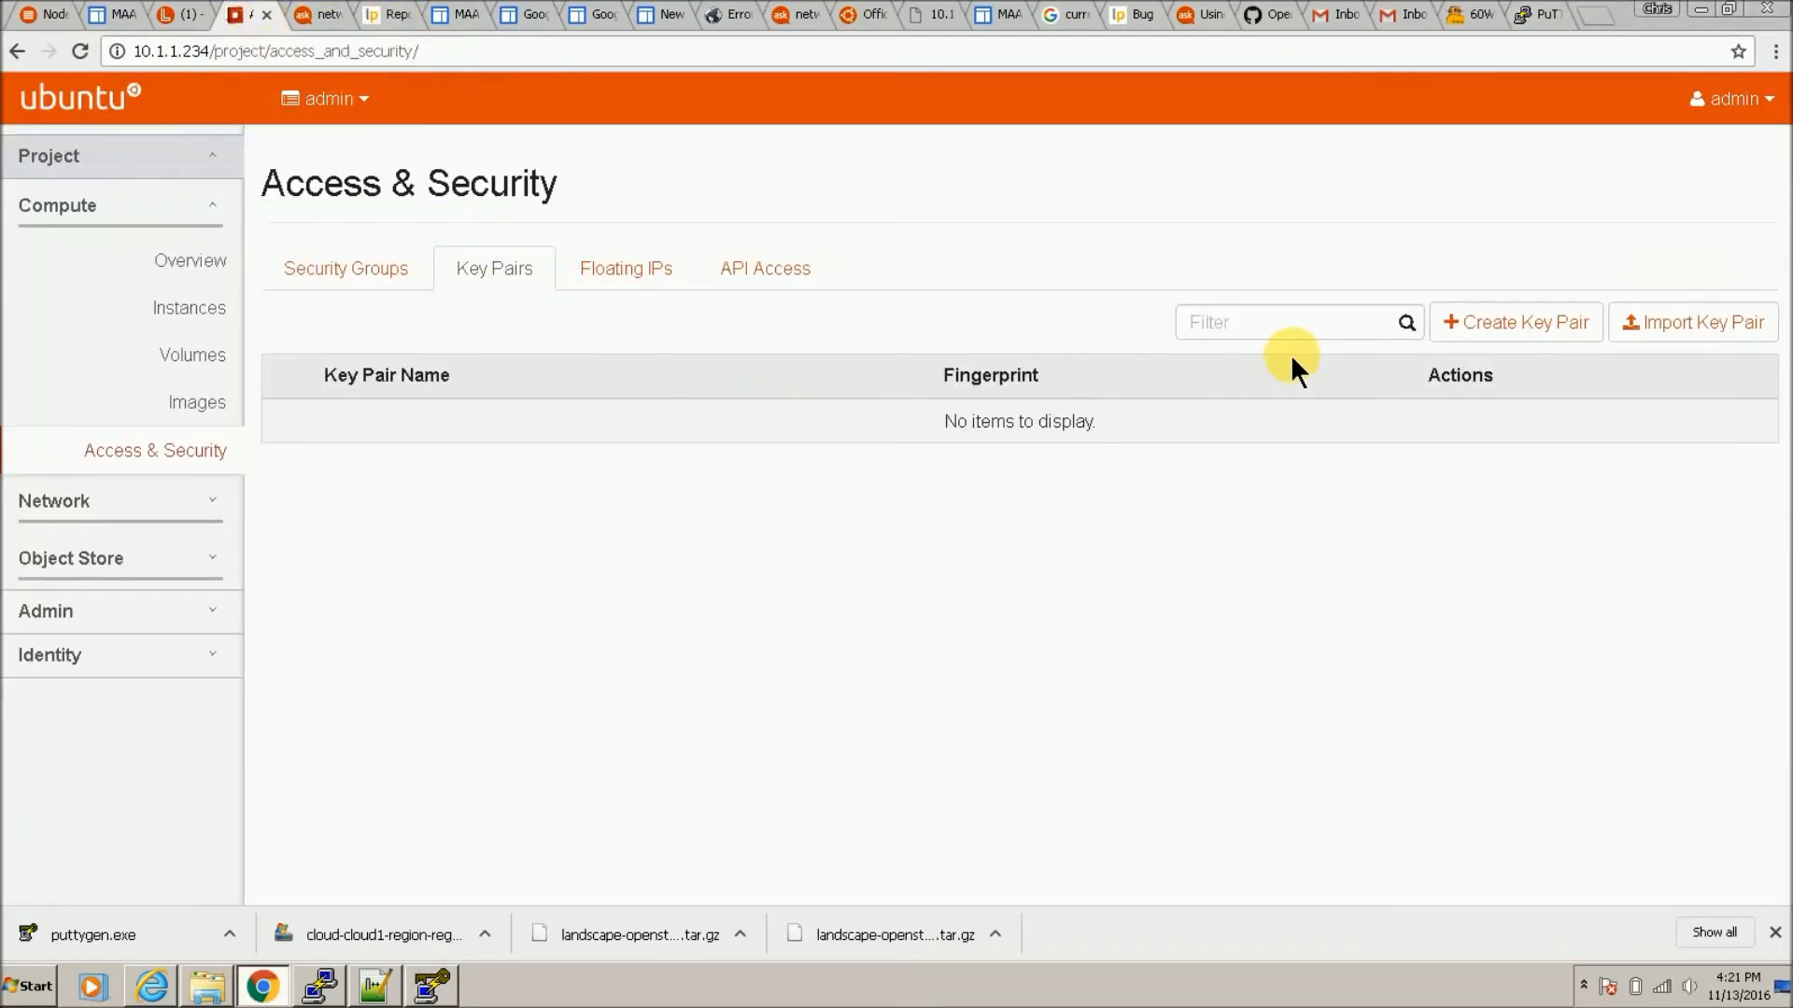
Step: Create a key pair named chris
{"action": "left_click", "coordinate": [1516, 322]}
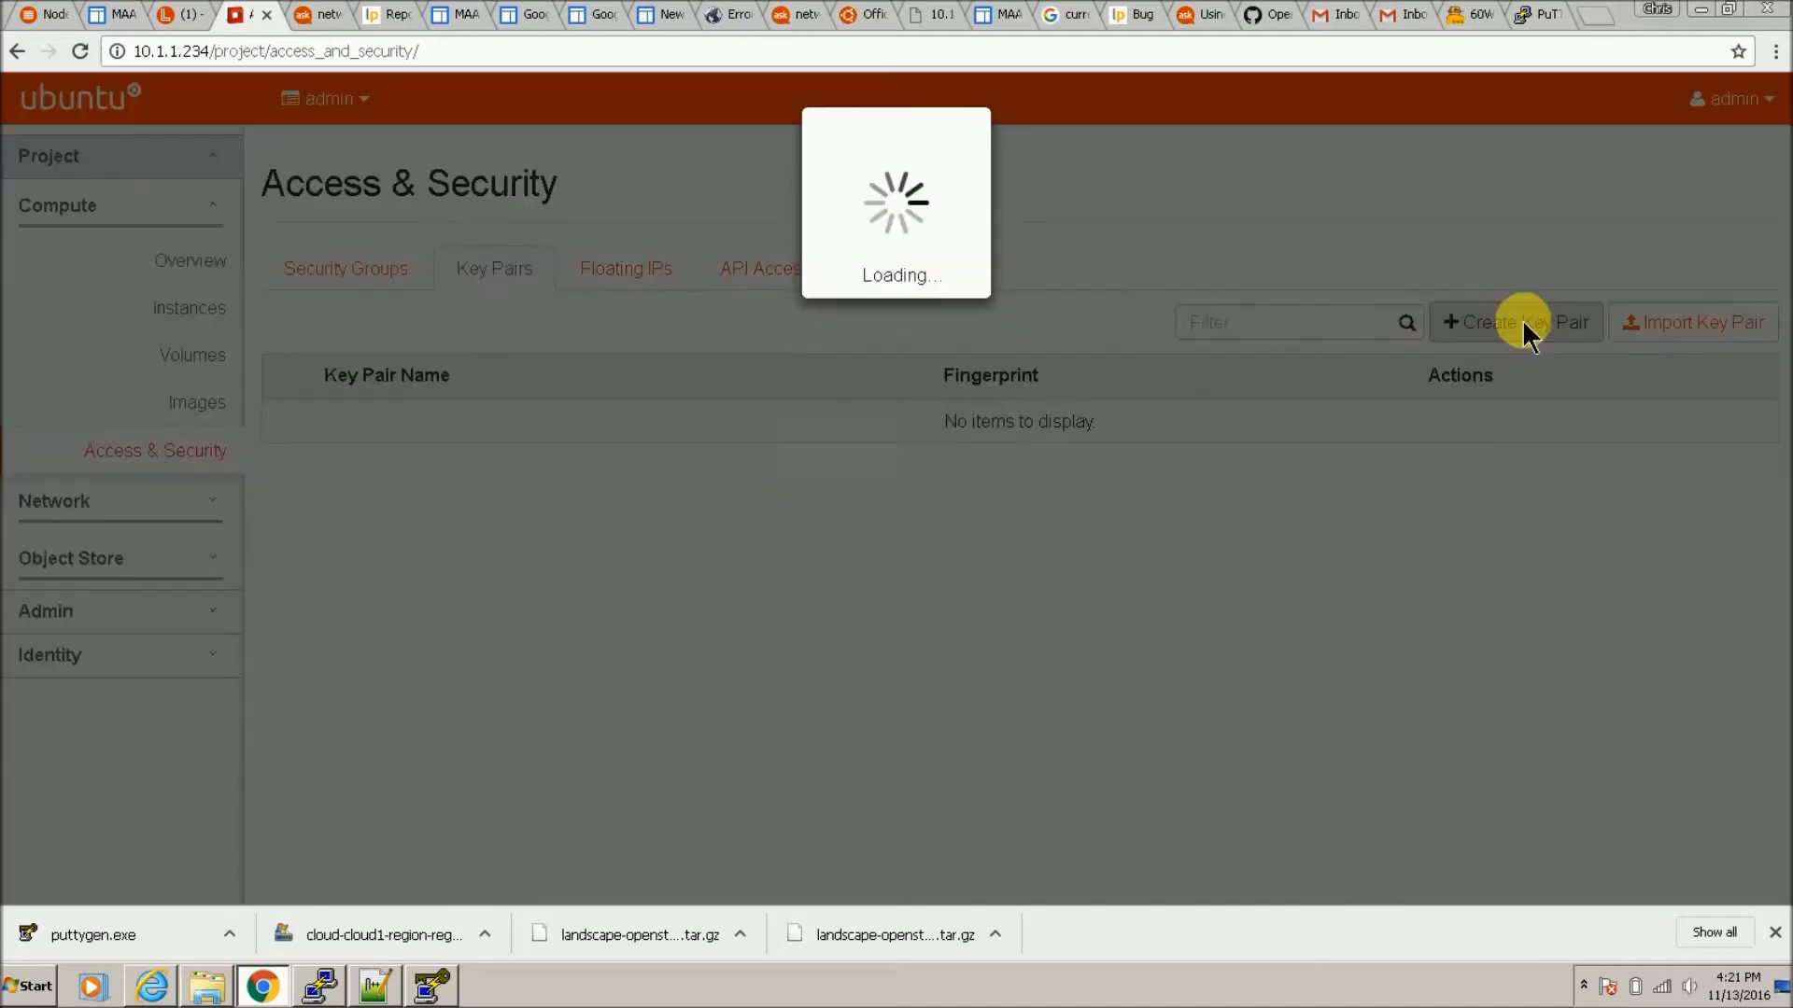
{"action": "type", "text": "ch"}
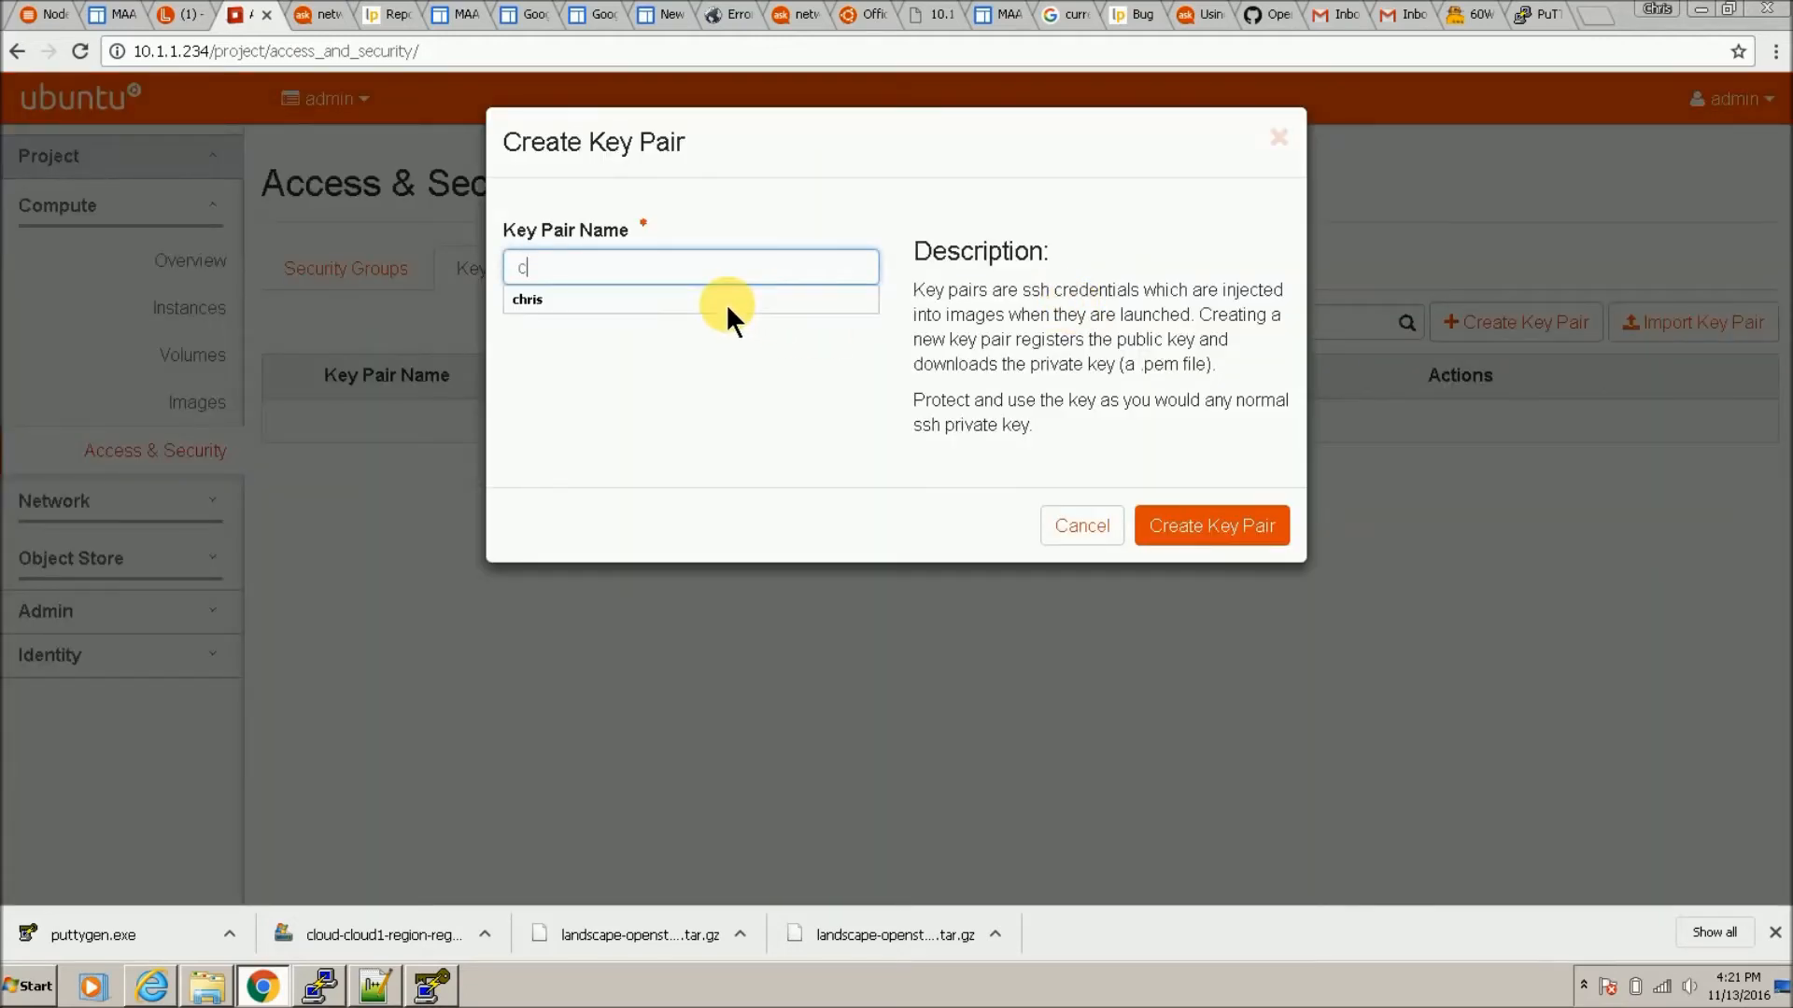
{"action": "type", "text": "ris"}
{"action": "left_click", "coordinate": [1183, 525]}
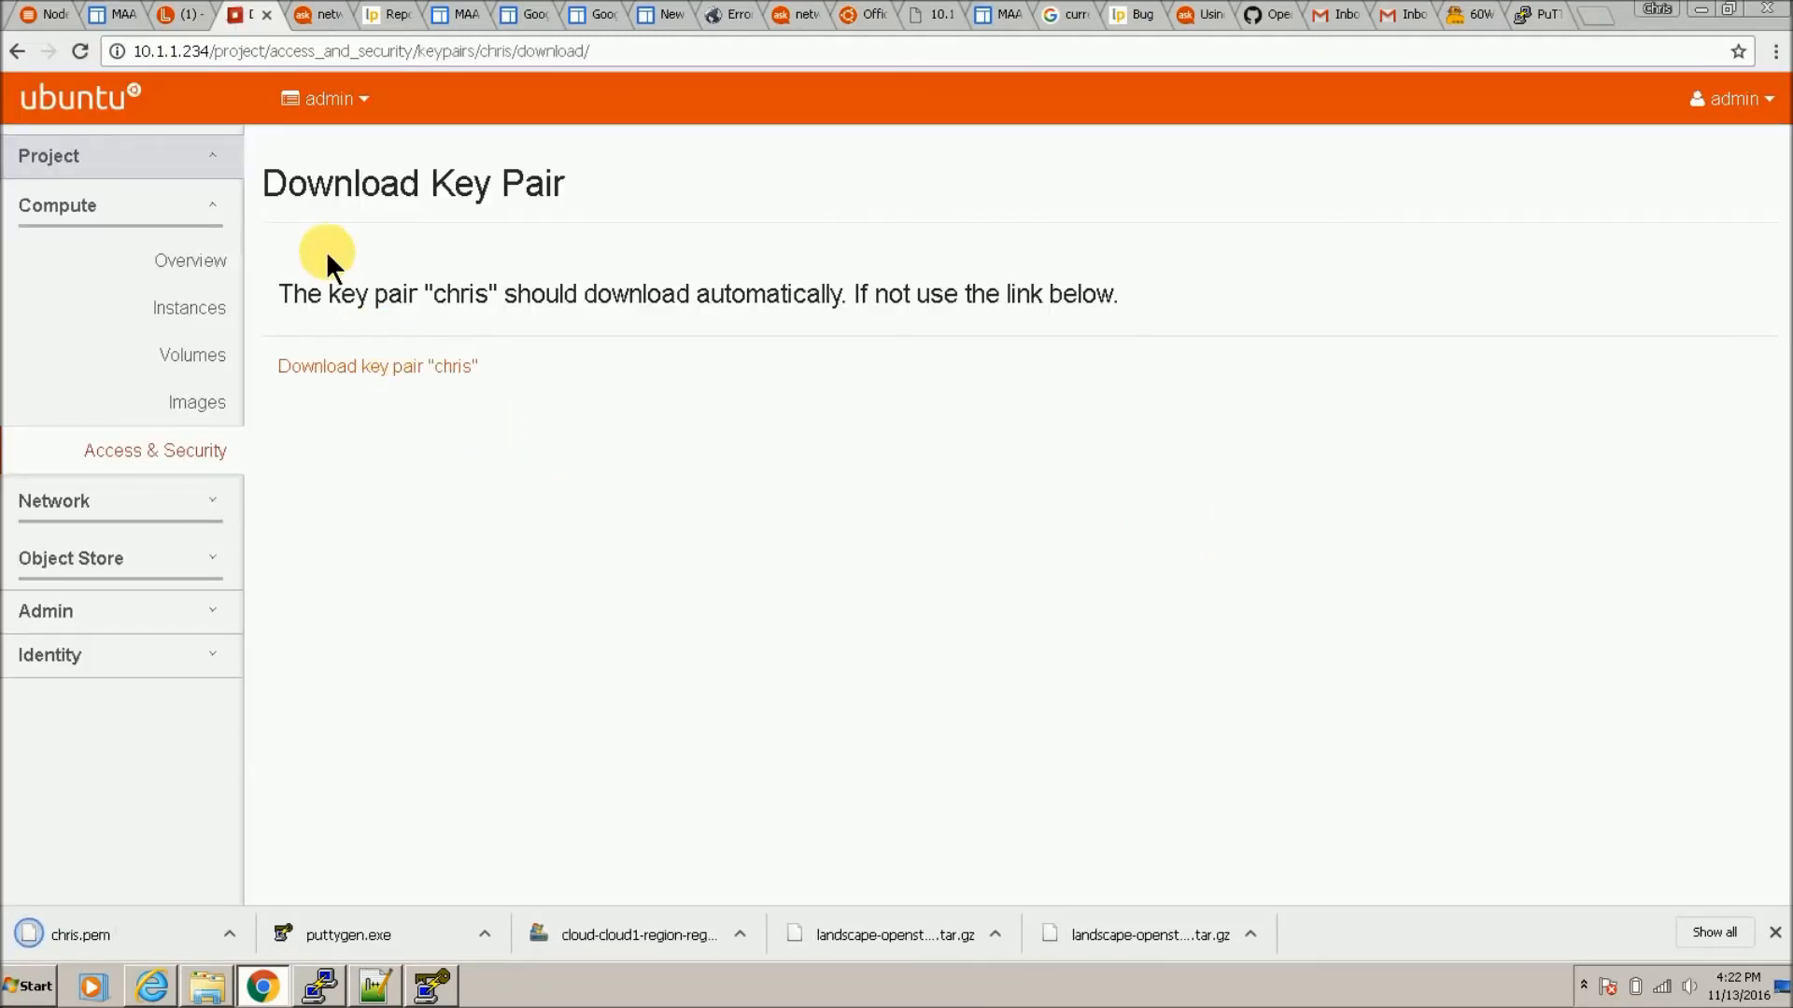
Step: Delete the chris key pair from Access & Security
{"action": "left_click", "coordinate": [209, 470]}
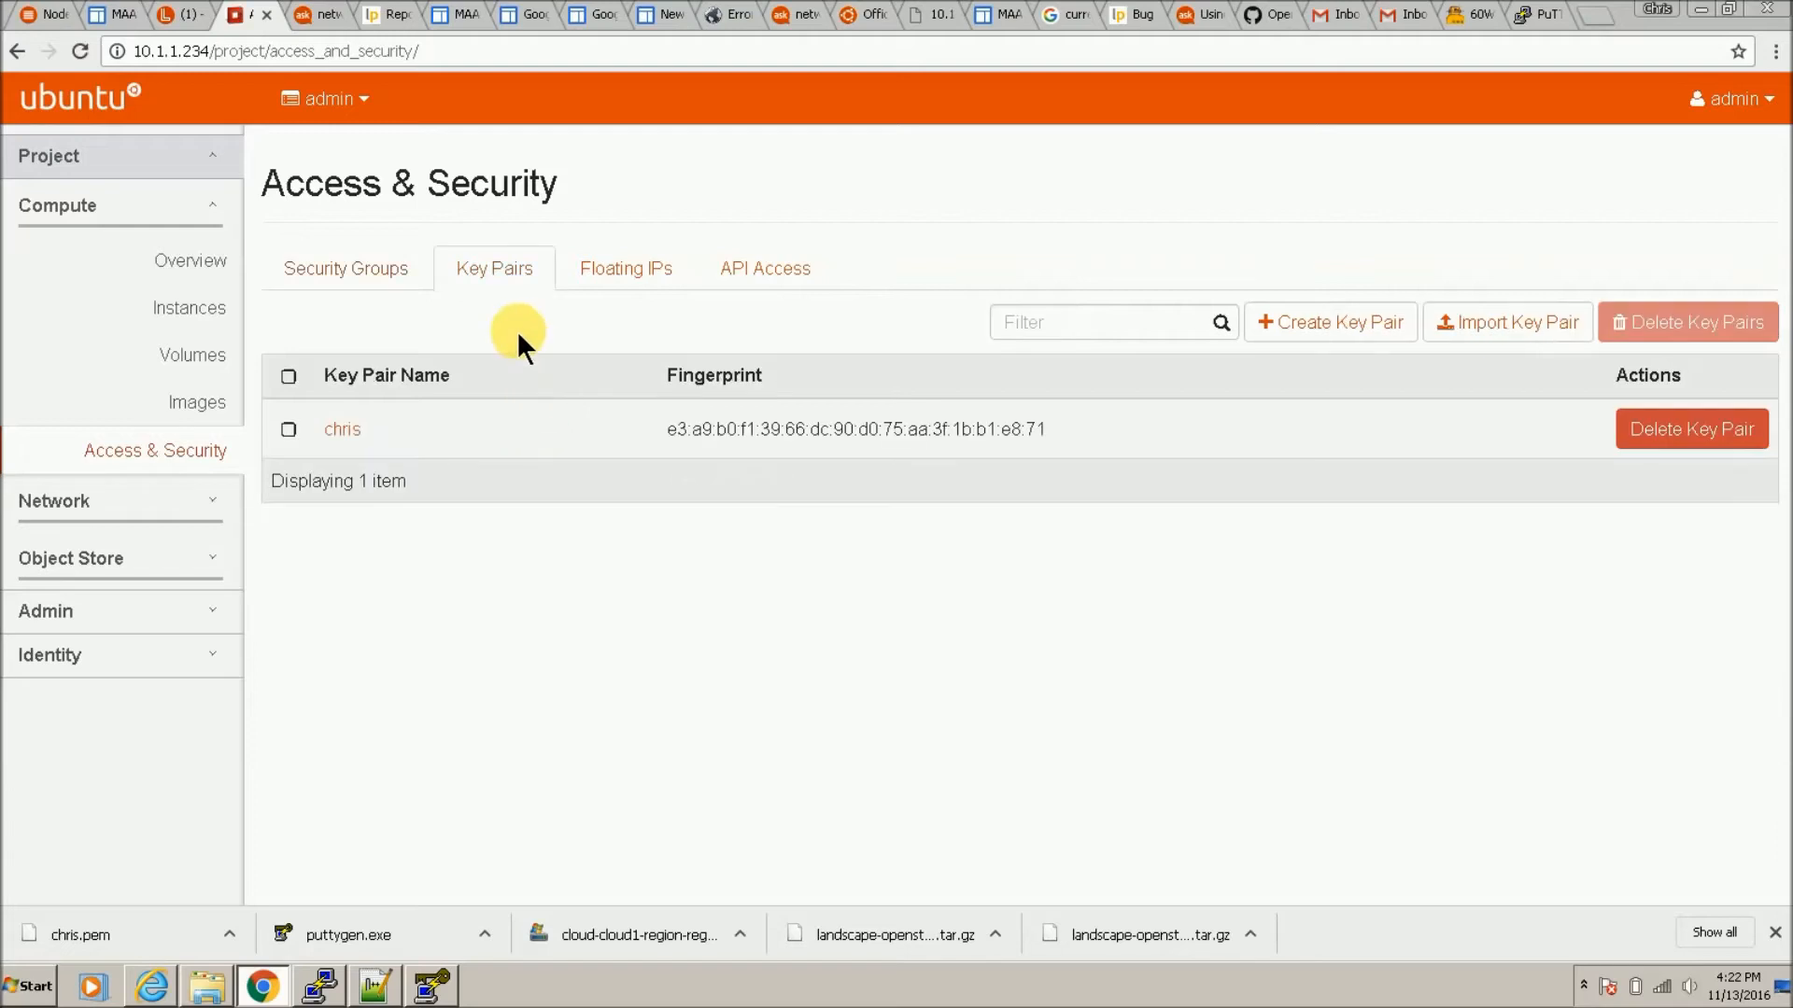
{"action": "left_click", "coordinate": [1701, 446]}
{"action": "left_click", "coordinate": [1214, 327]}
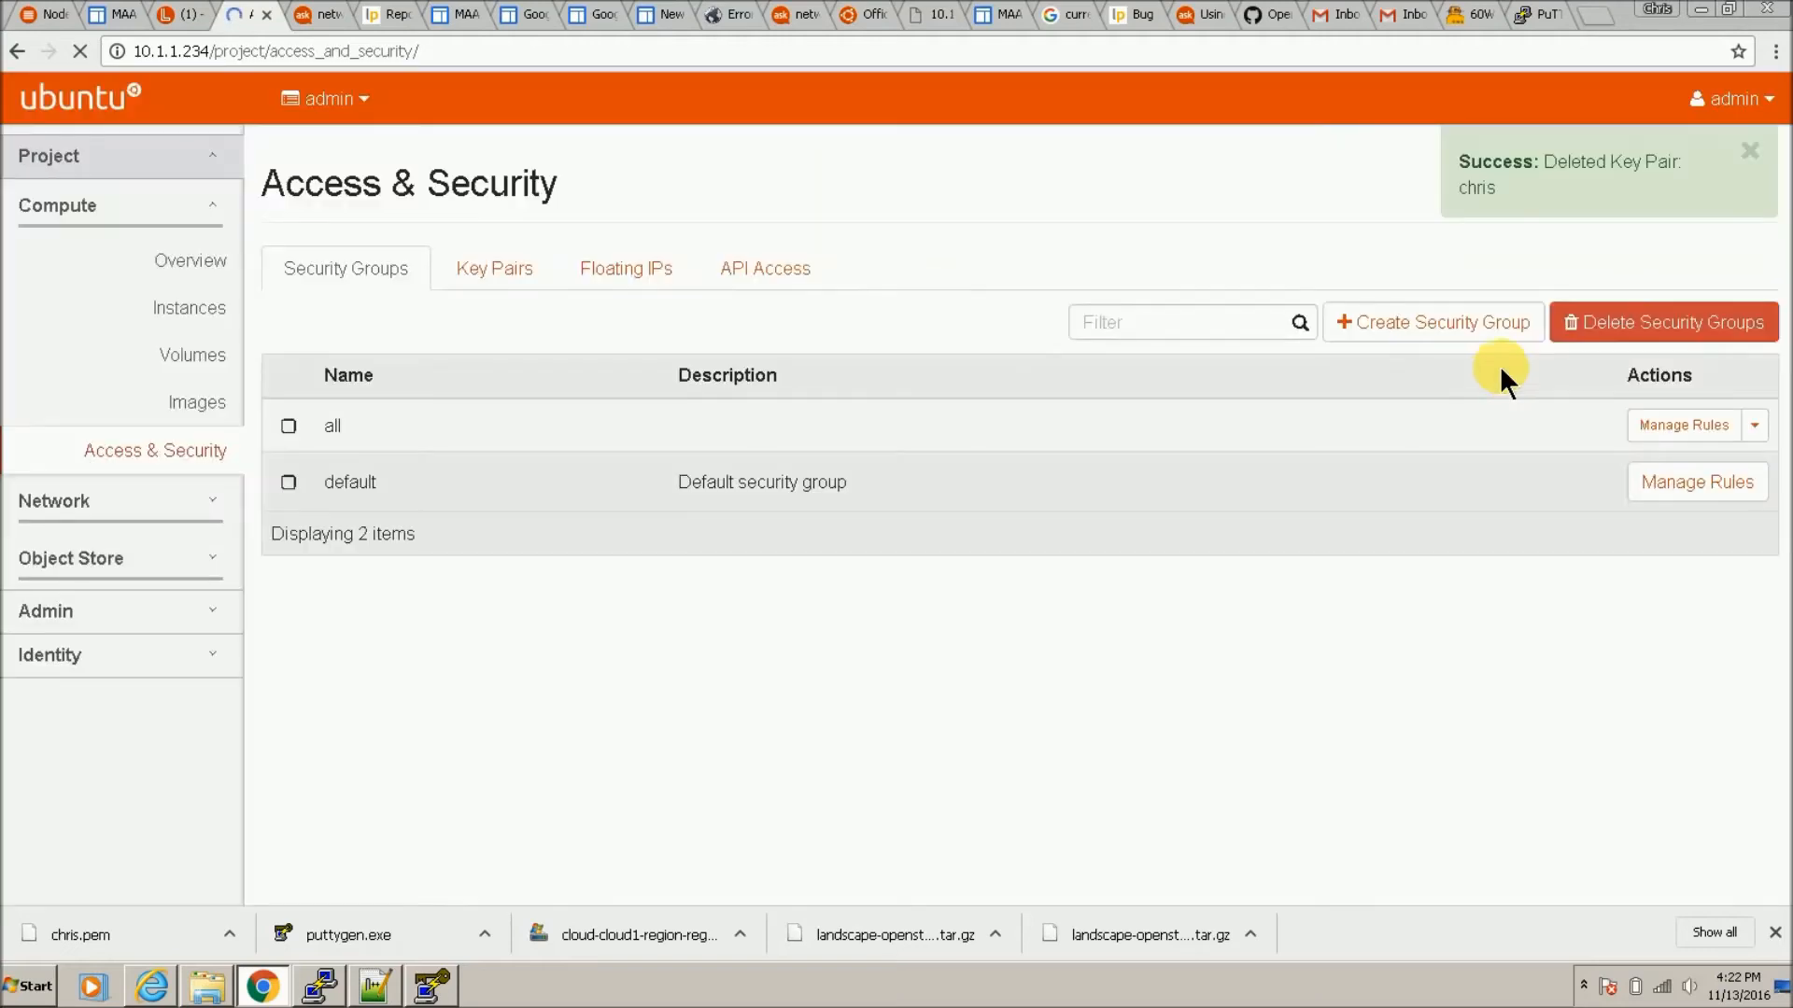
Step: Import a key pair named chris by pasting the PuTTYgen public key
{"action": "left_click", "coordinate": [1686, 326]}
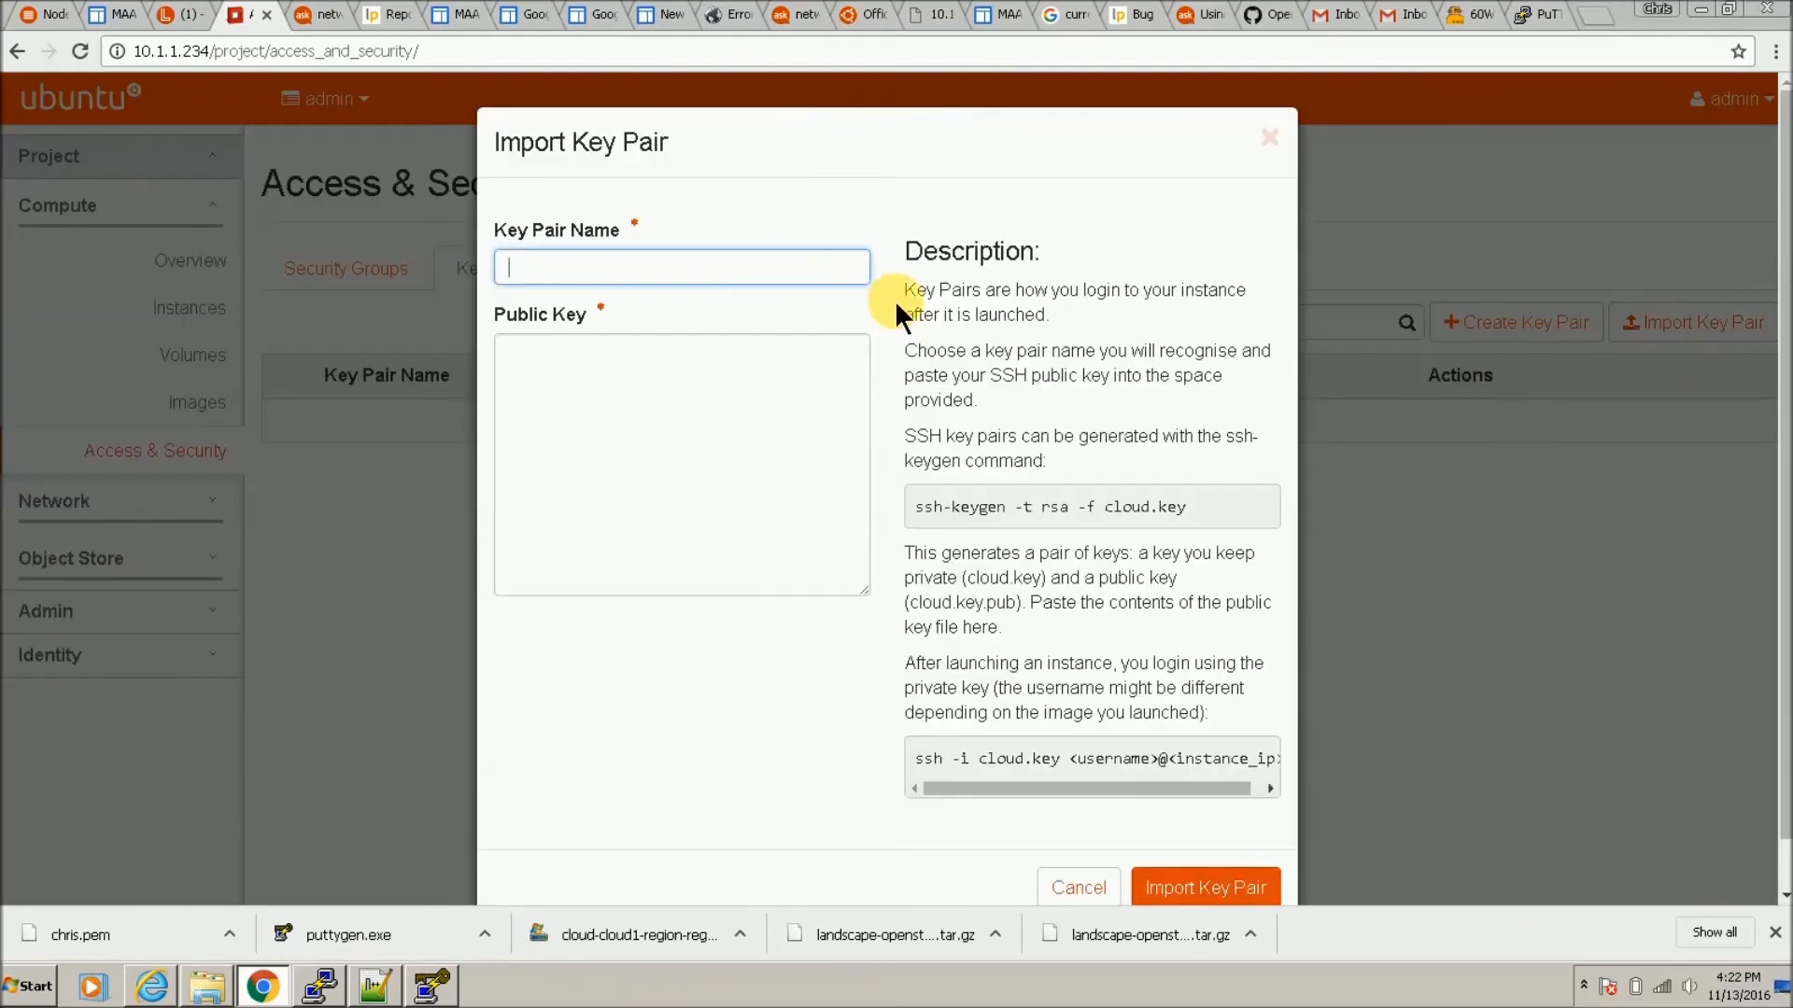
{"action": "type", "text": "chris"}
{"action": "left_click", "coordinate": [808, 387]}
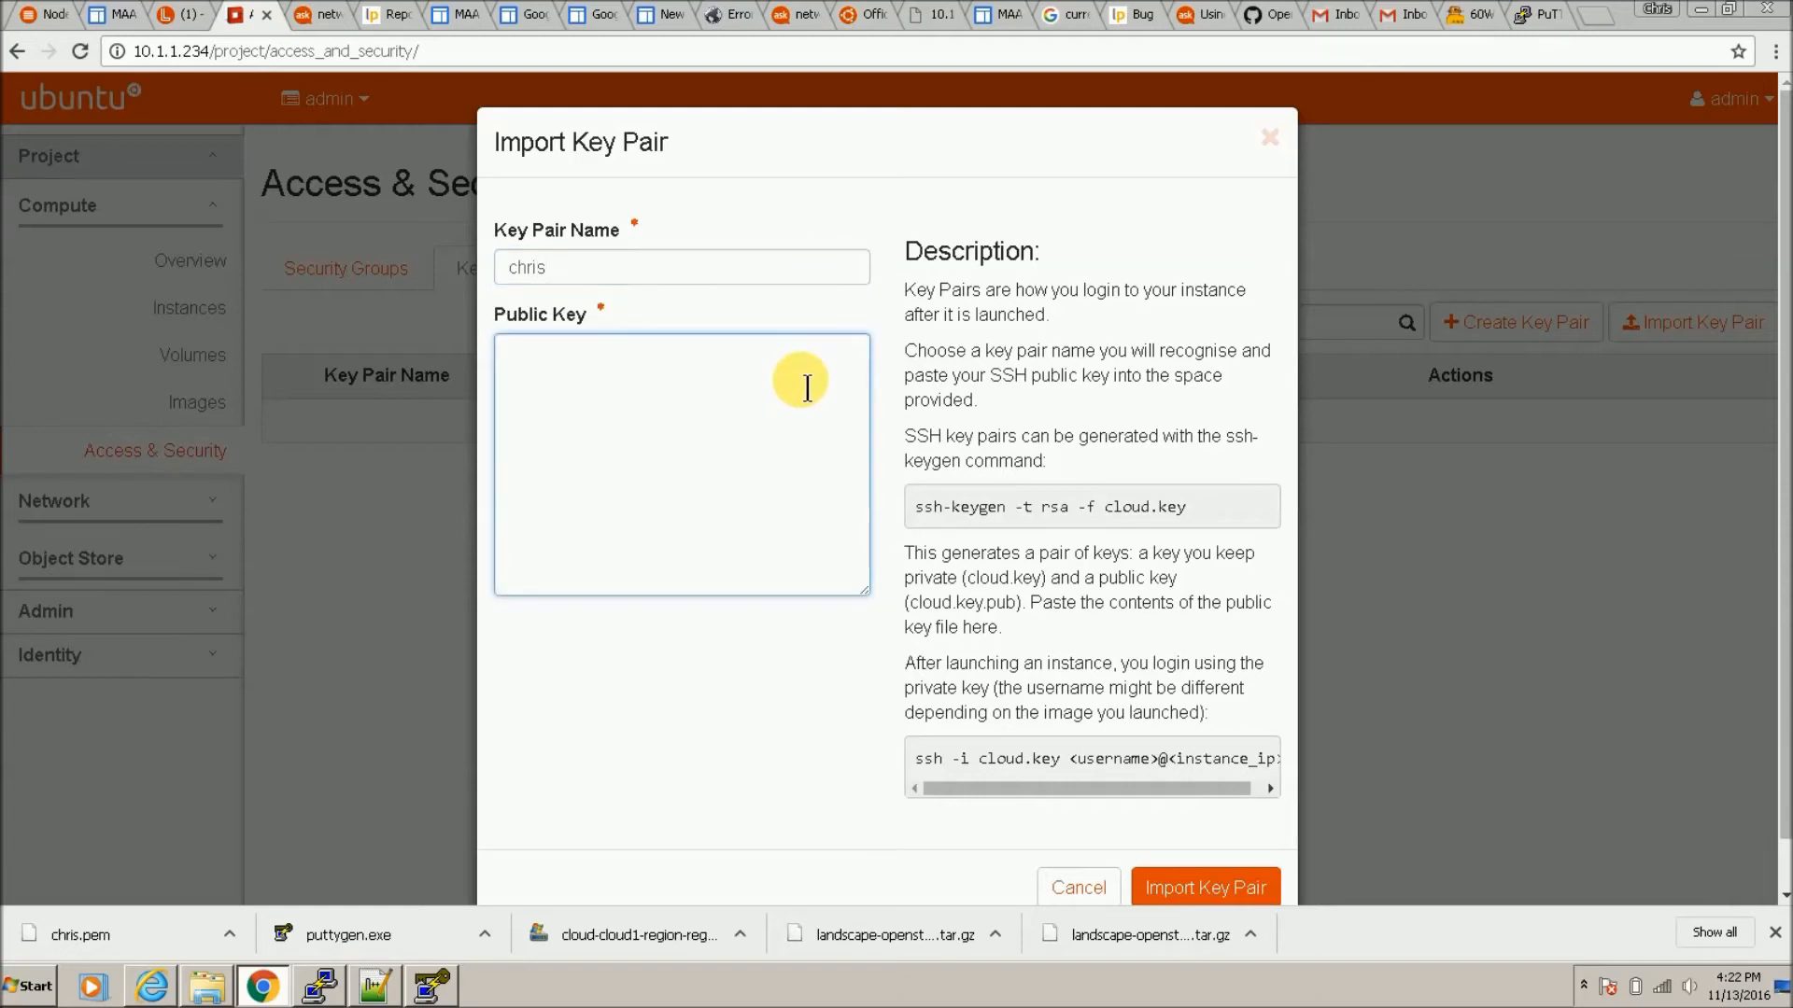
{"action": "key", "text": "ctrl+v"}
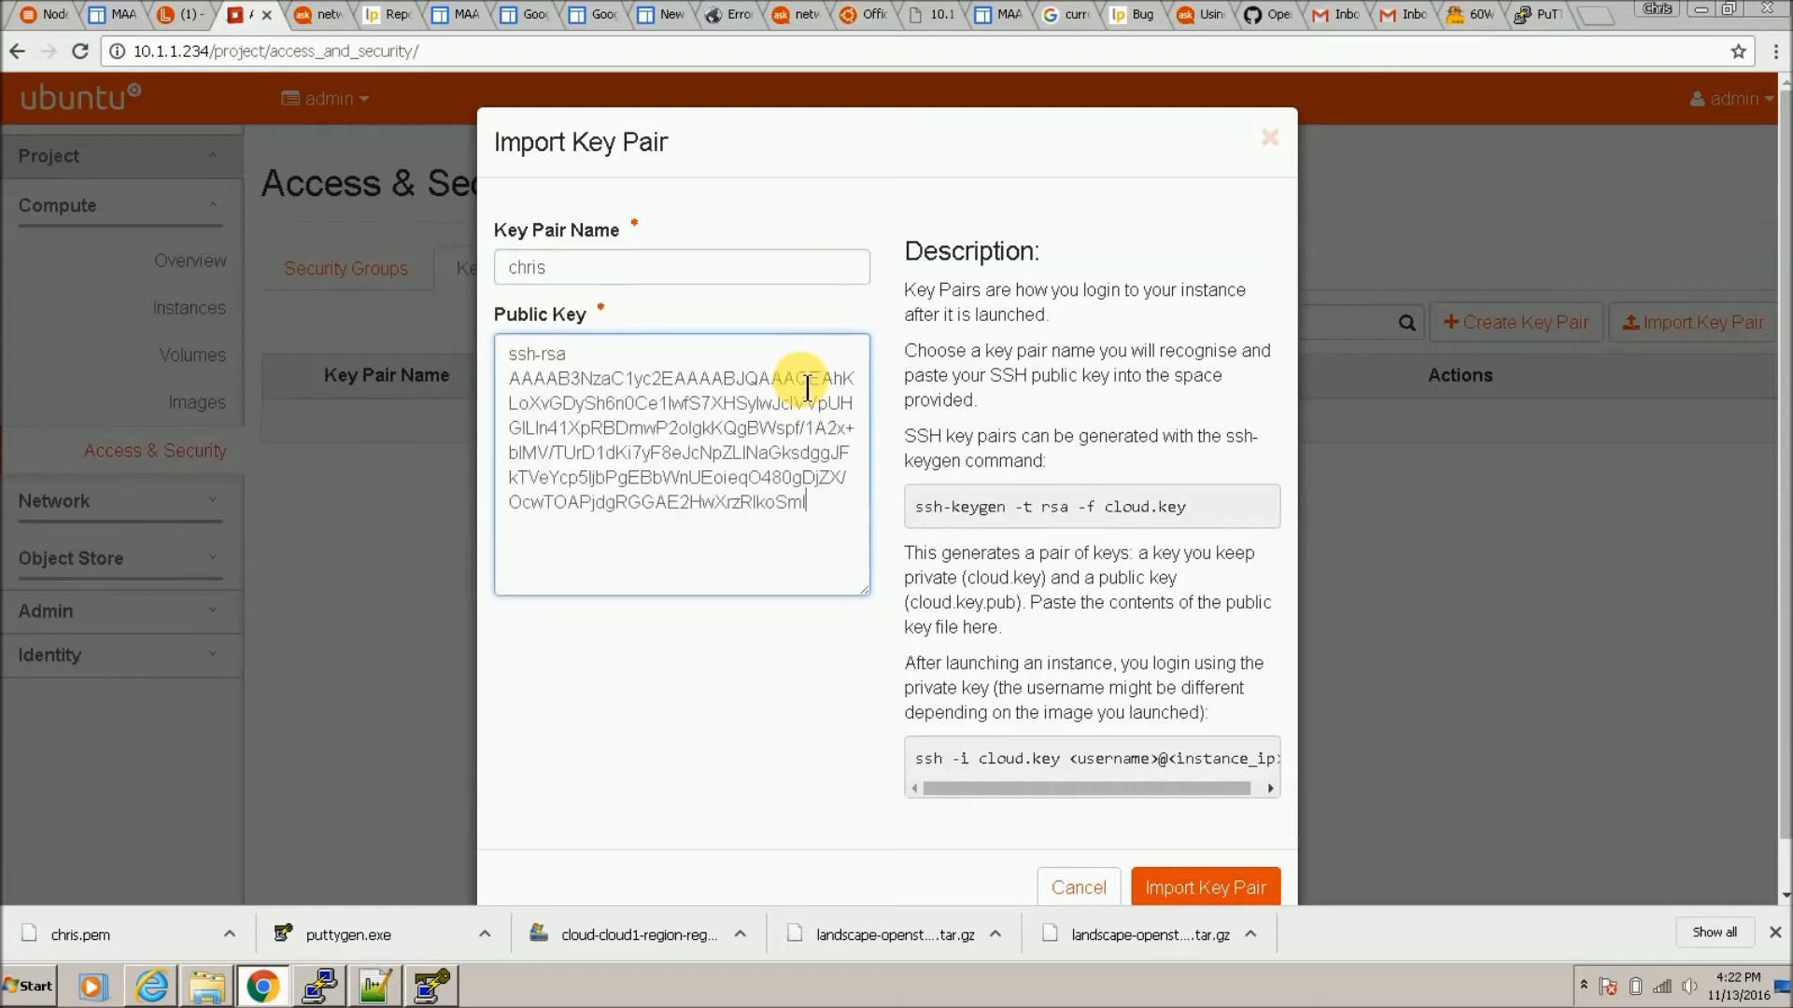
{"action": "left_click", "coordinate": [1247, 898]}
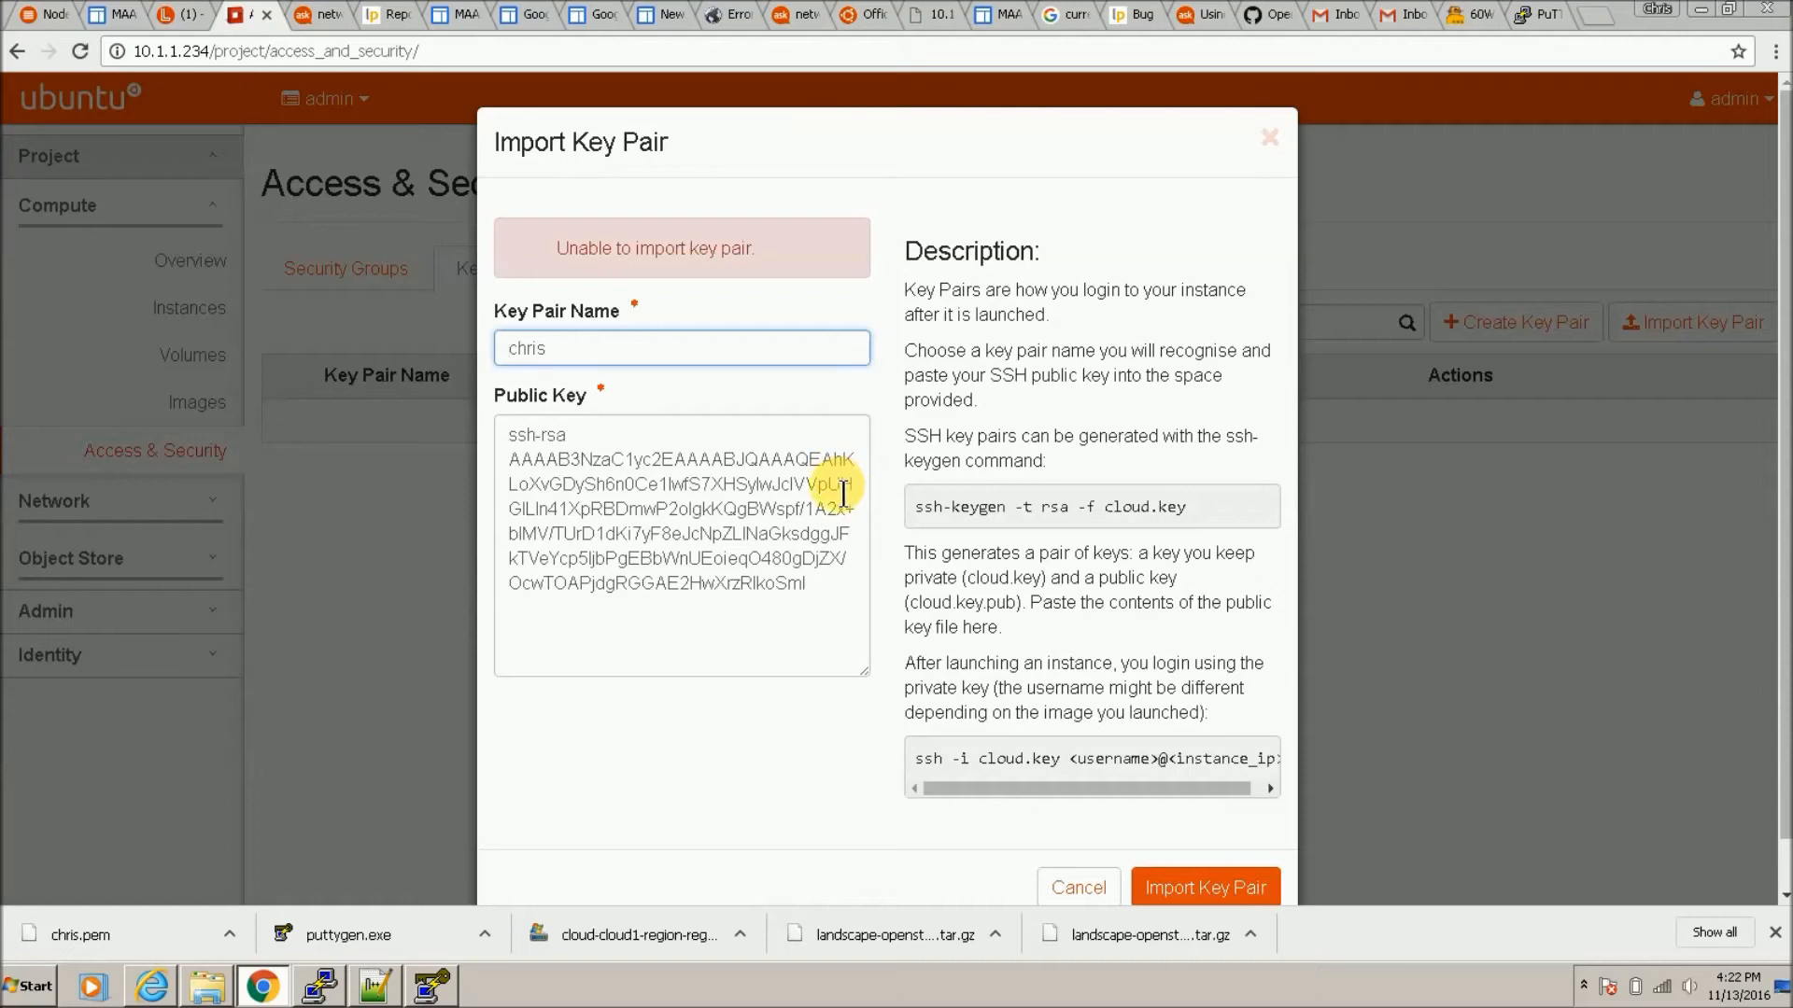
{"action": "left_click", "coordinate": [839, 601]}
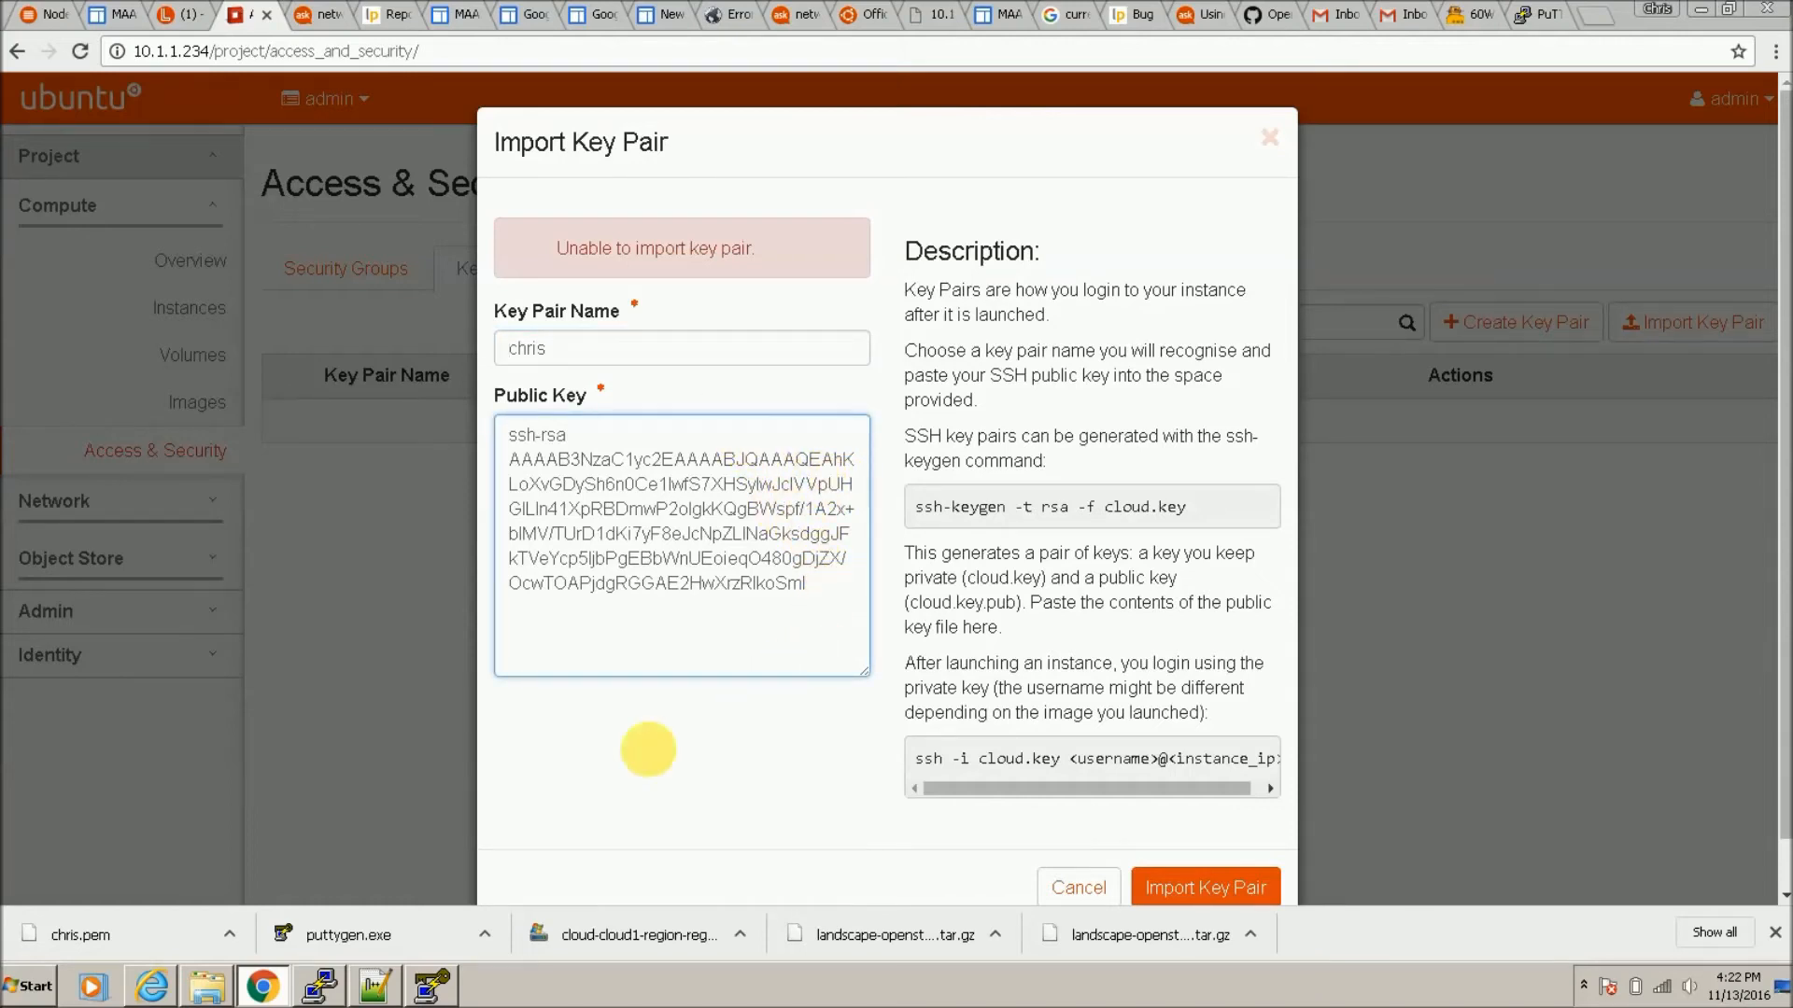
Step: Re-copy the full public key from PuTTYgen, replace the pasted key and import again
{"action": "left_click", "coordinate": [429, 982]}
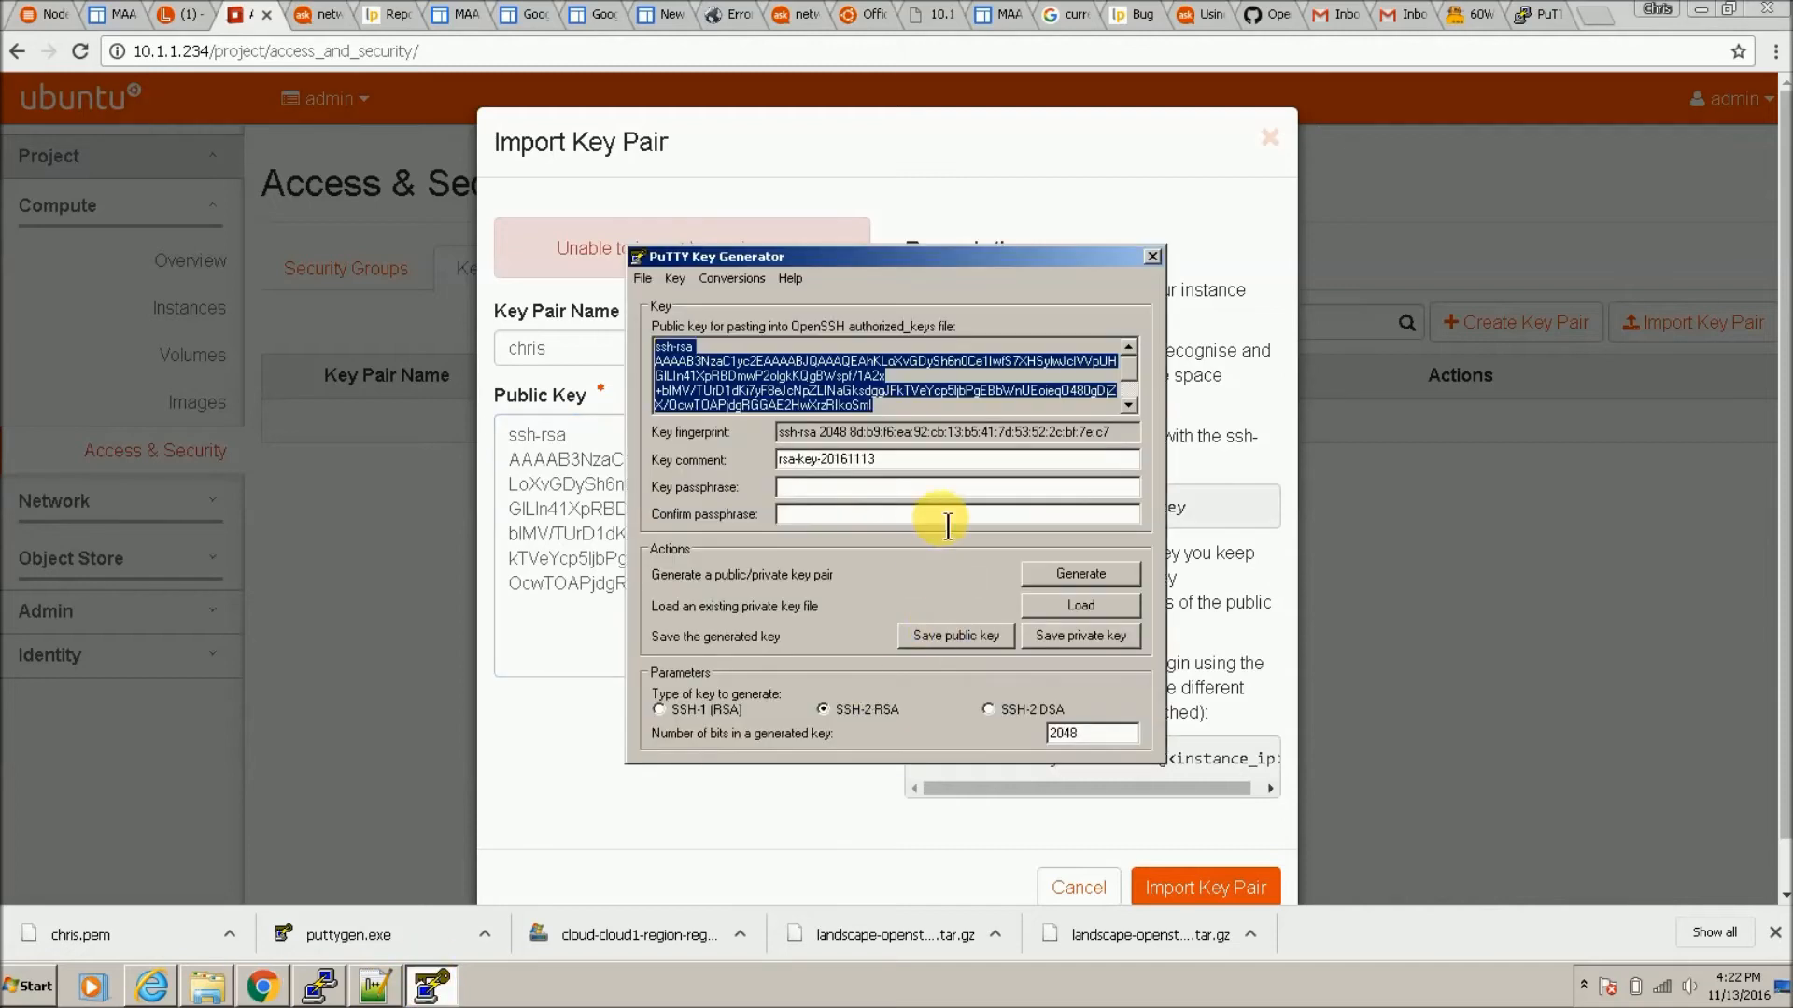
{"action": "left_click", "coordinate": [1127, 400]}
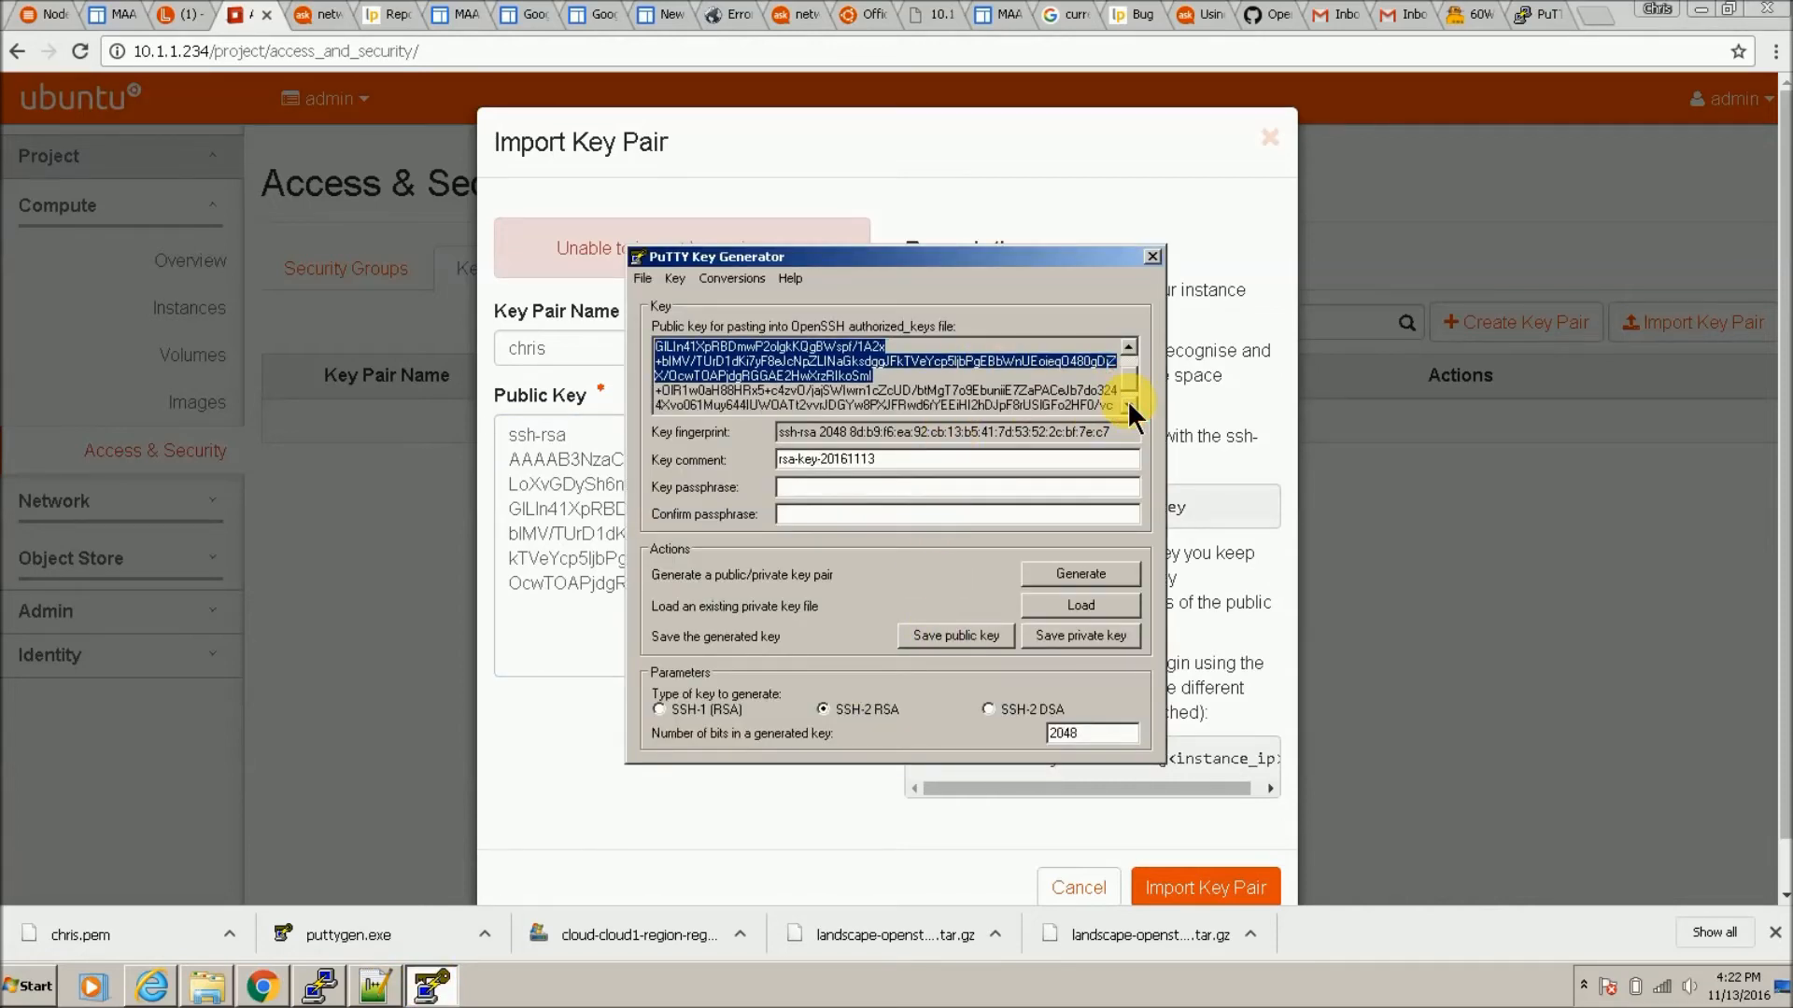
{"action": "left_click", "coordinate": [1127, 401]}
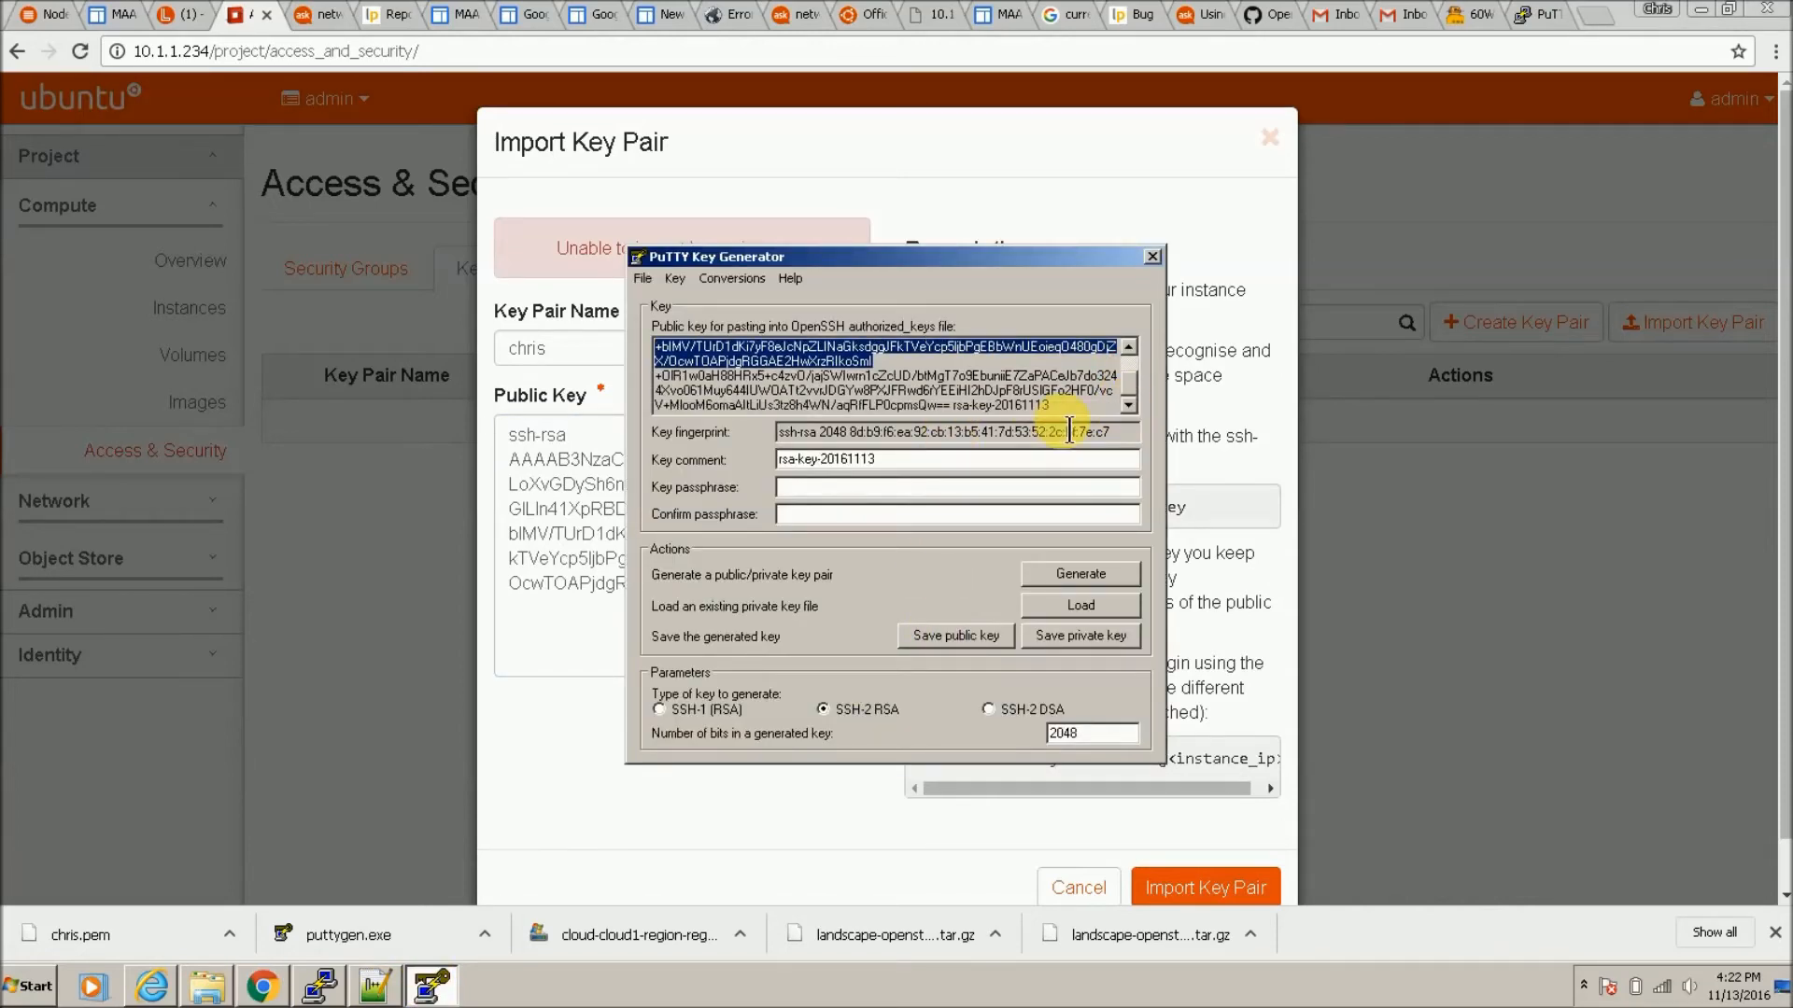
{"action": "left_click_drag", "start_coordinate": [1079, 408], "coordinate": [605, 304]}
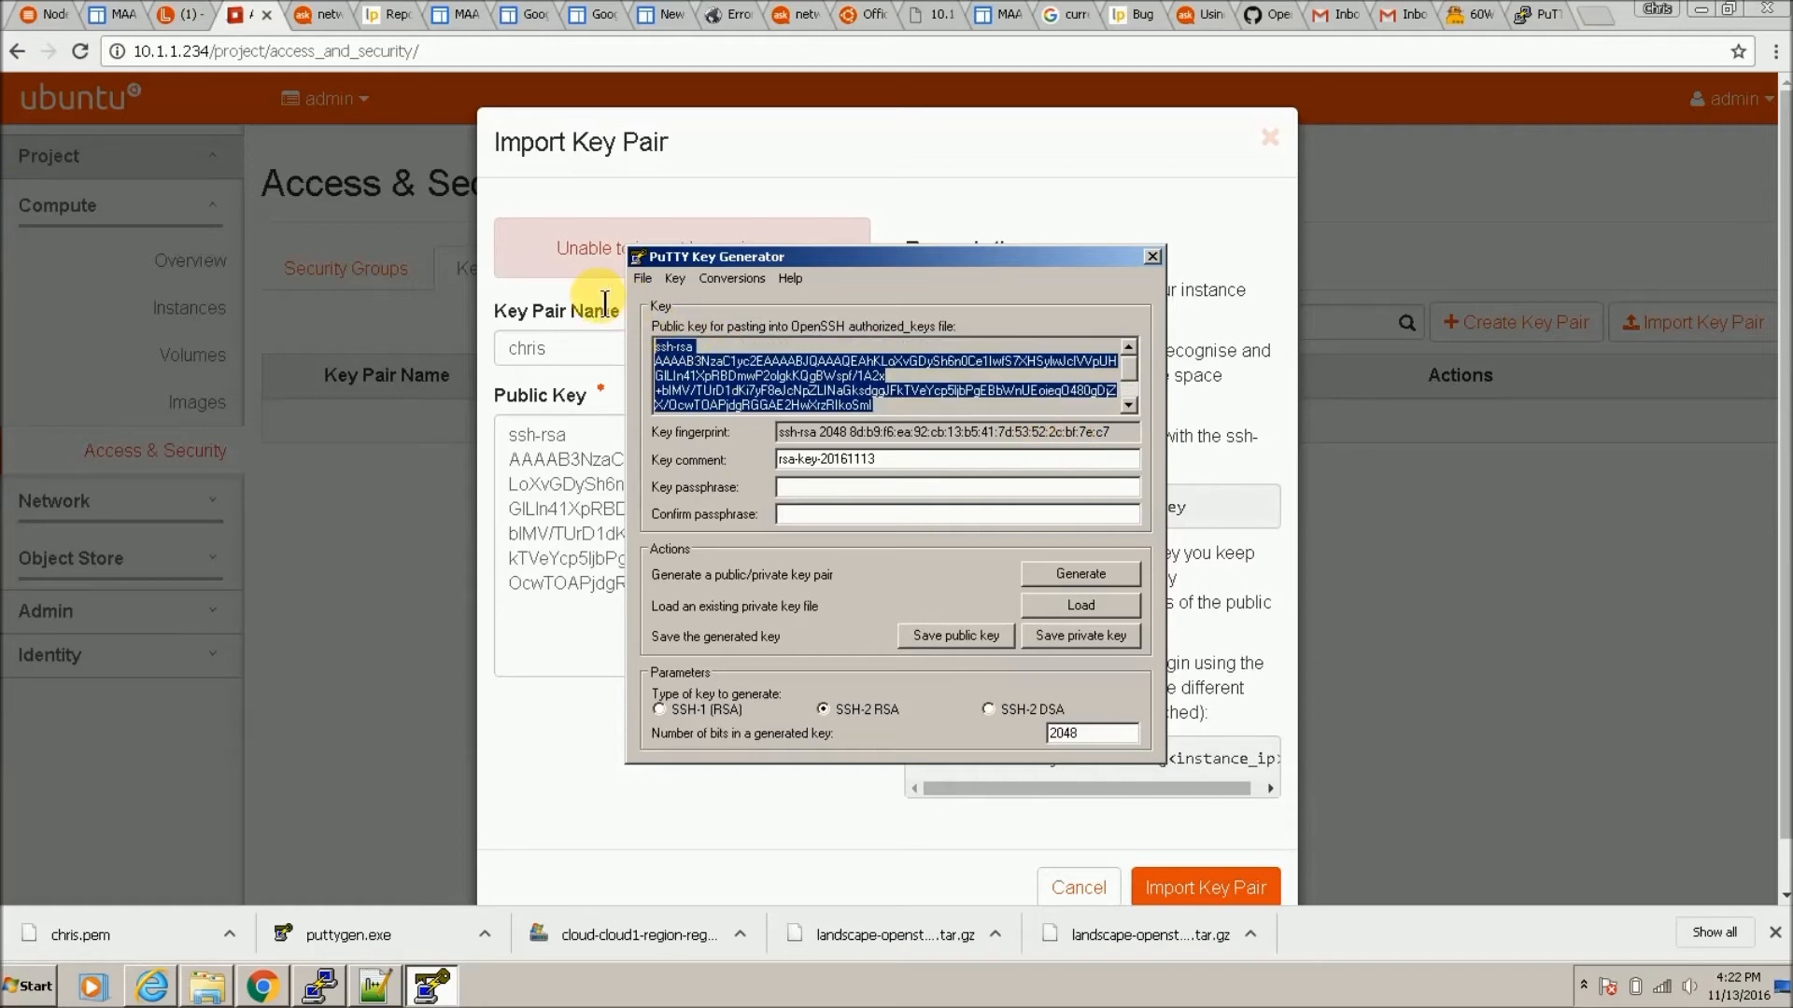
{"action": "left_click", "coordinate": [657, 159]}
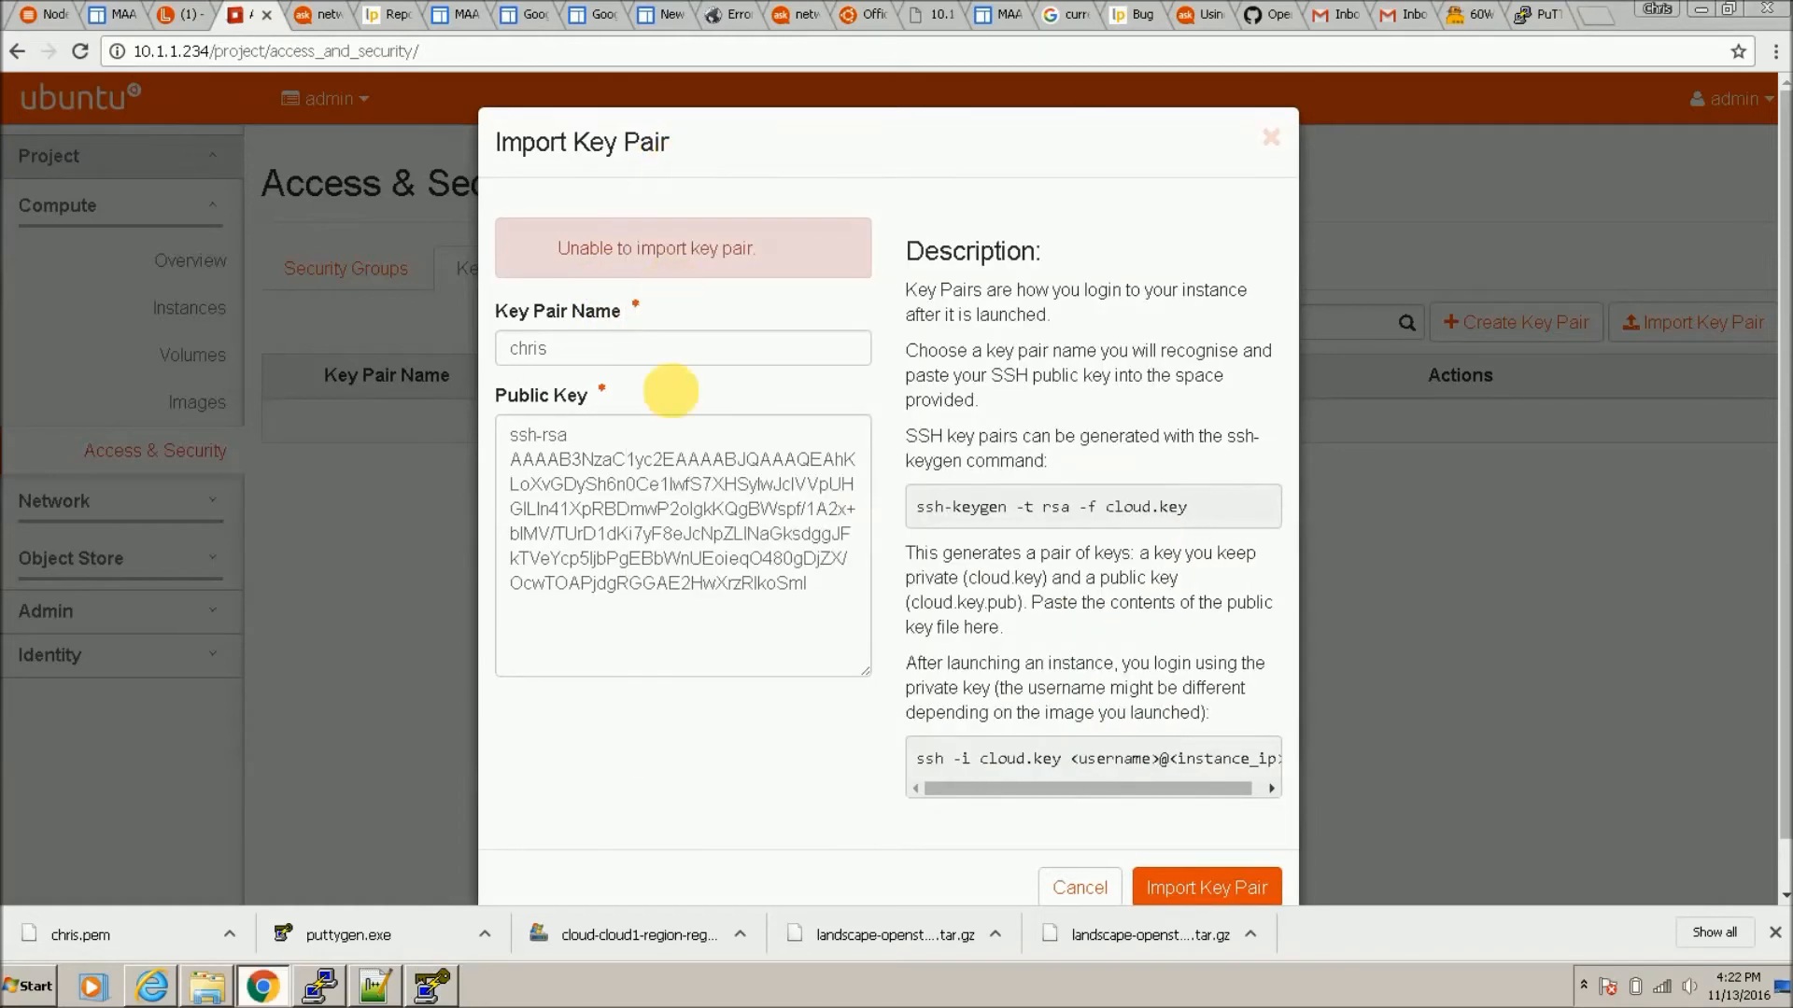
{"action": "triple_click", "coordinate": [663, 523]}
{"action": "key", "text": "ctrl+v"}
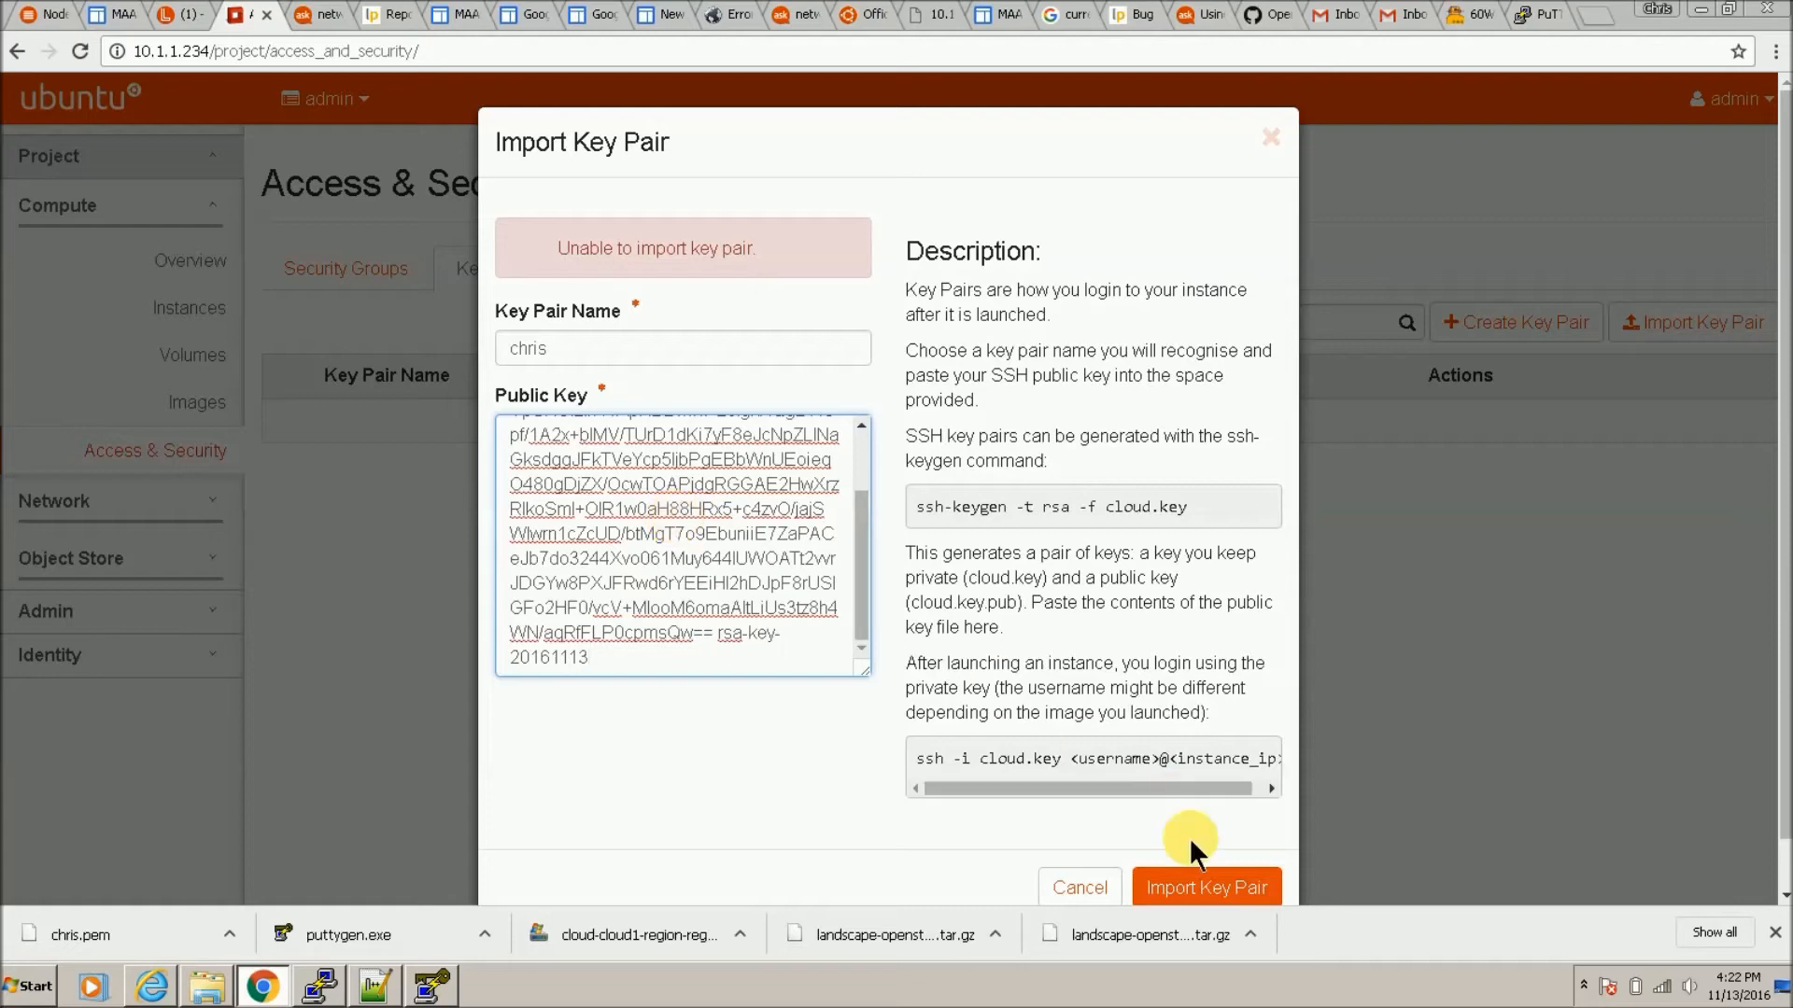
{"action": "left_click", "coordinate": [1206, 885]}
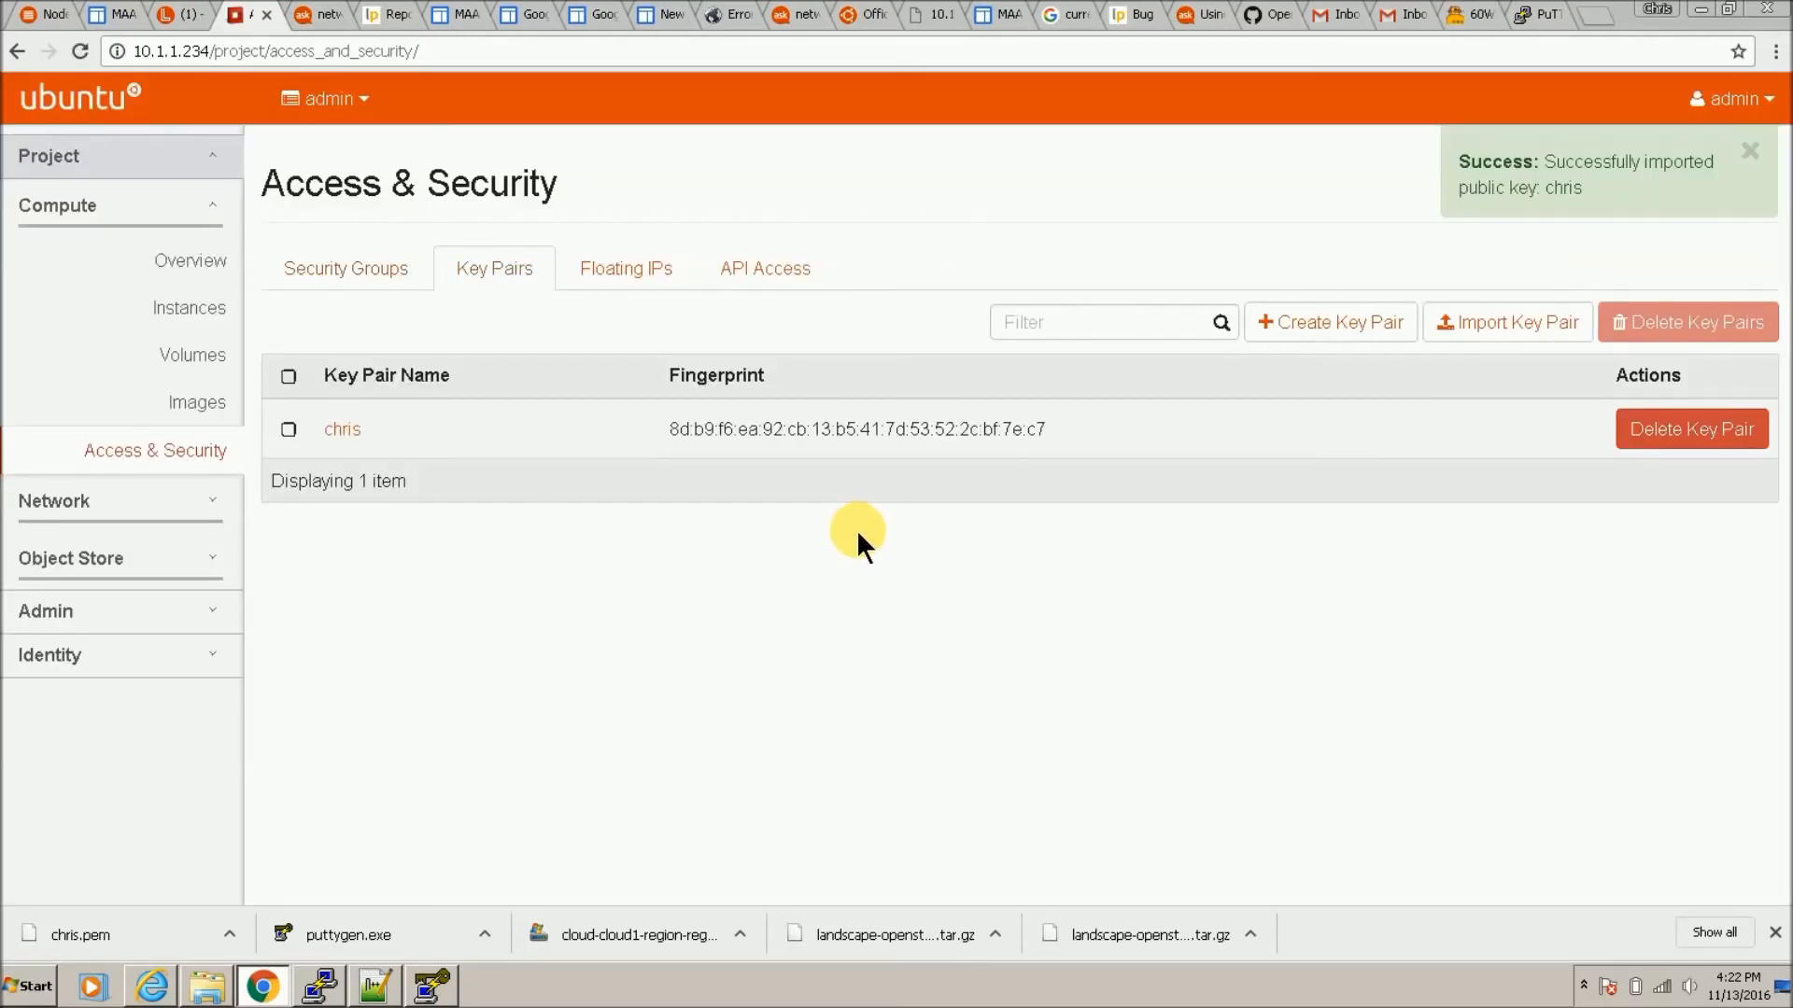
Step: Browse the Instances, Access & Security and Network Topology pages of the project
{"action": "left_click", "coordinate": [205, 312]}
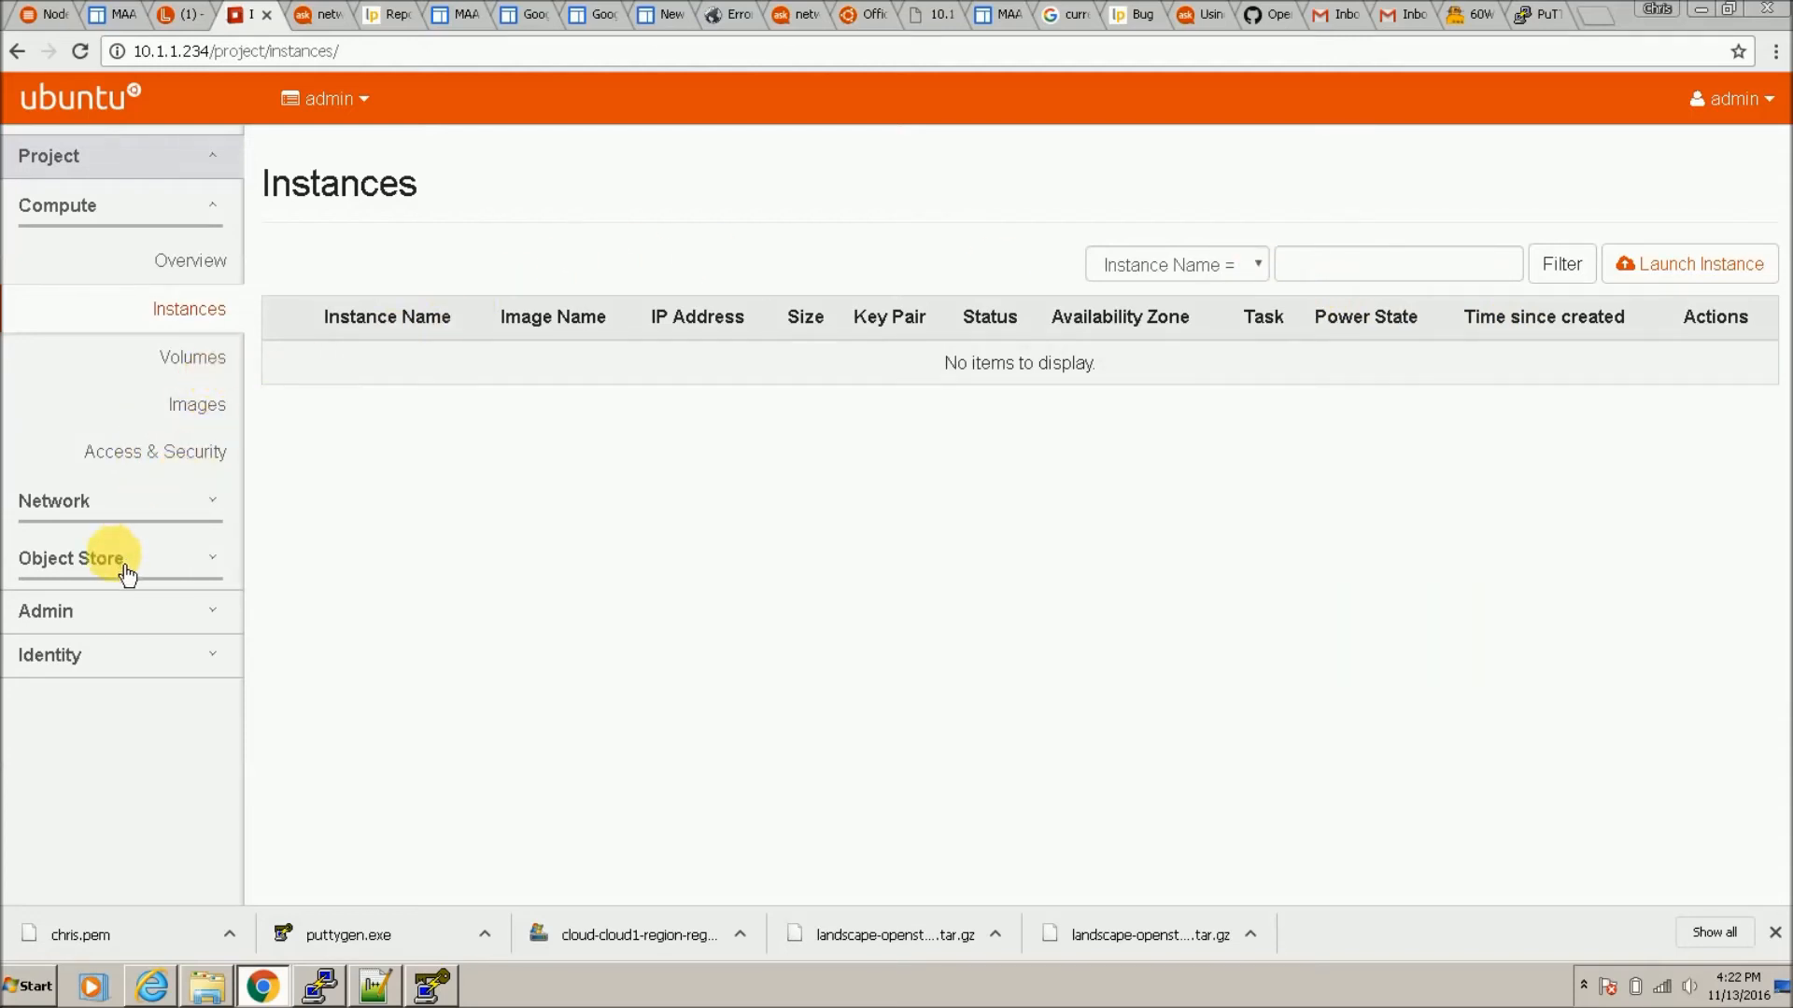
{"action": "left_click", "coordinate": [159, 467]}
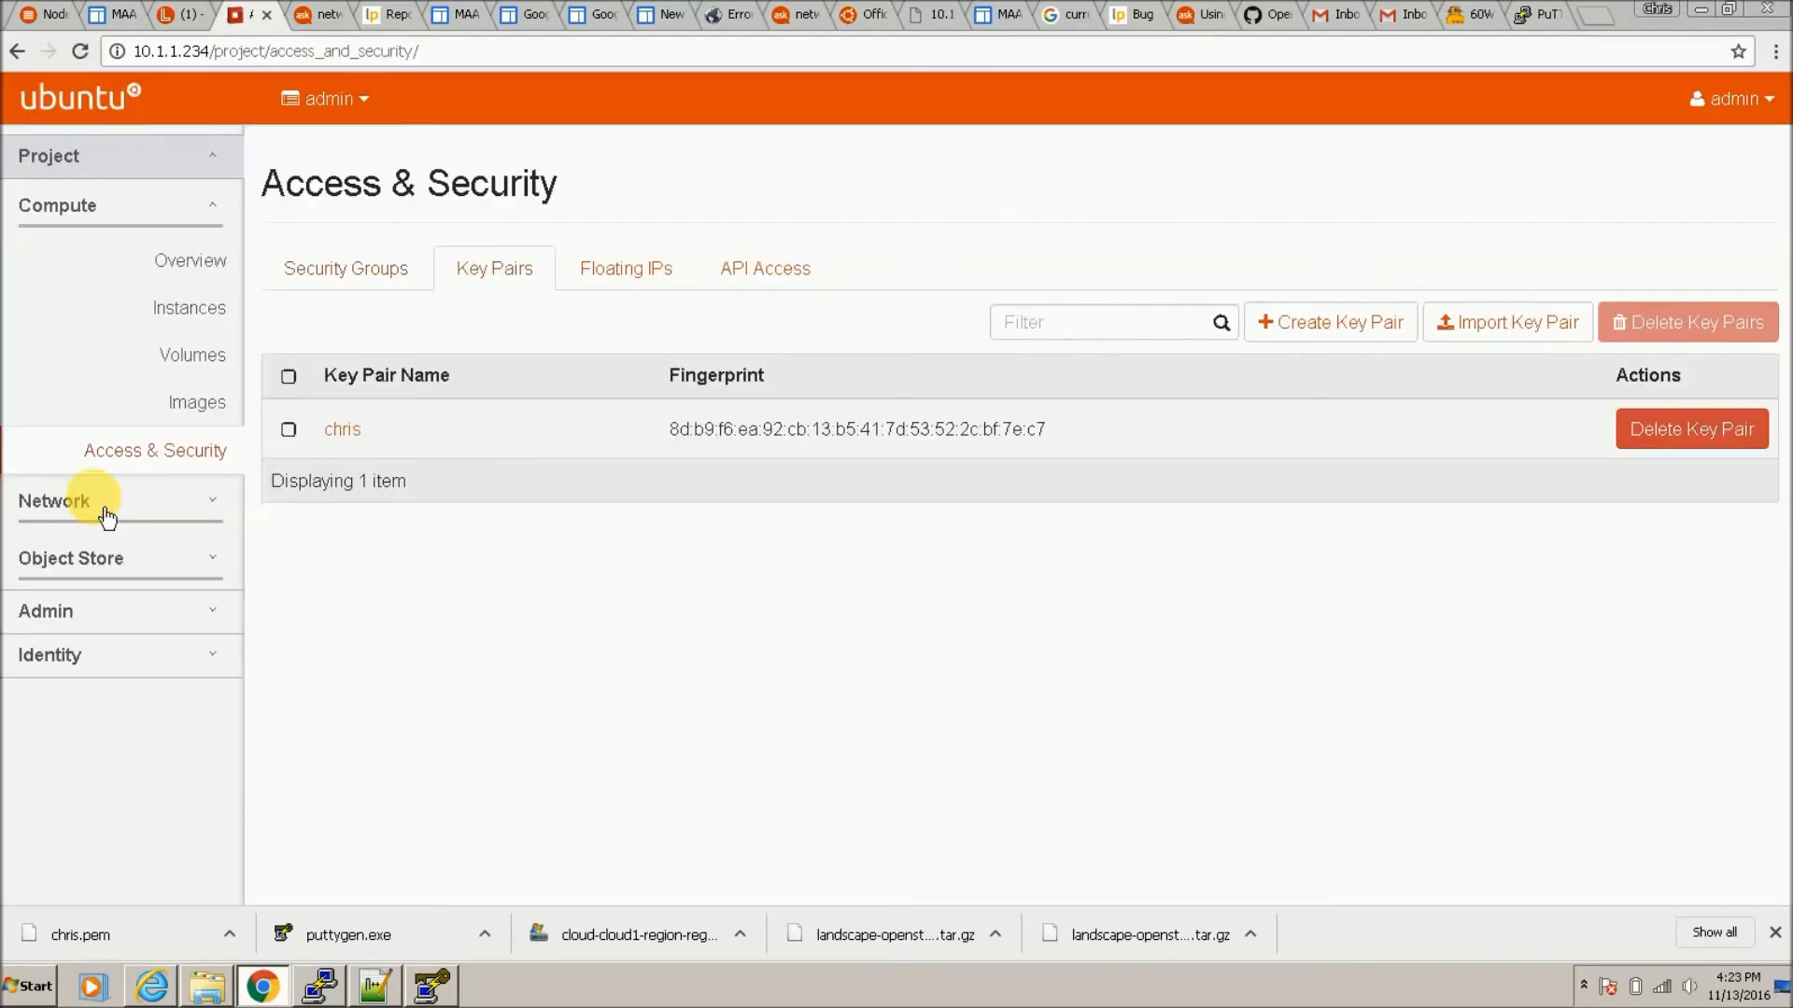
{"action": "left_click", "coordinate": [105, 511]}
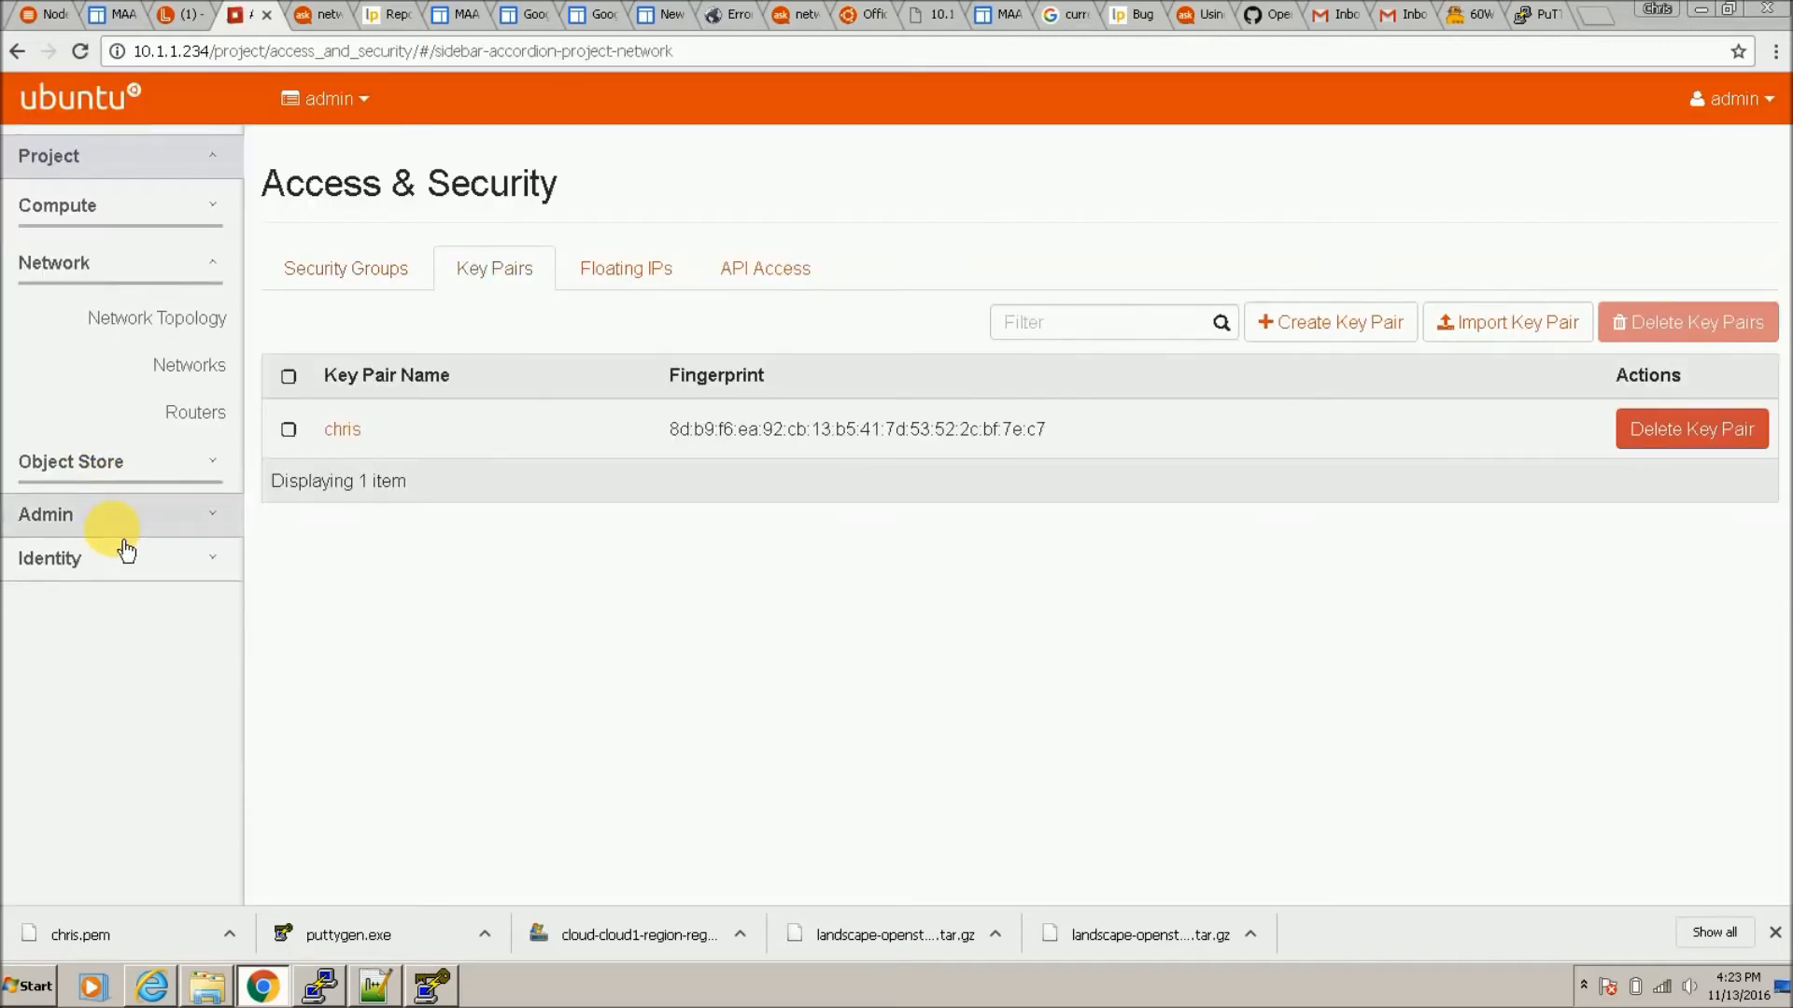
{"action": "left_click", "coordinate": [216, 323]}
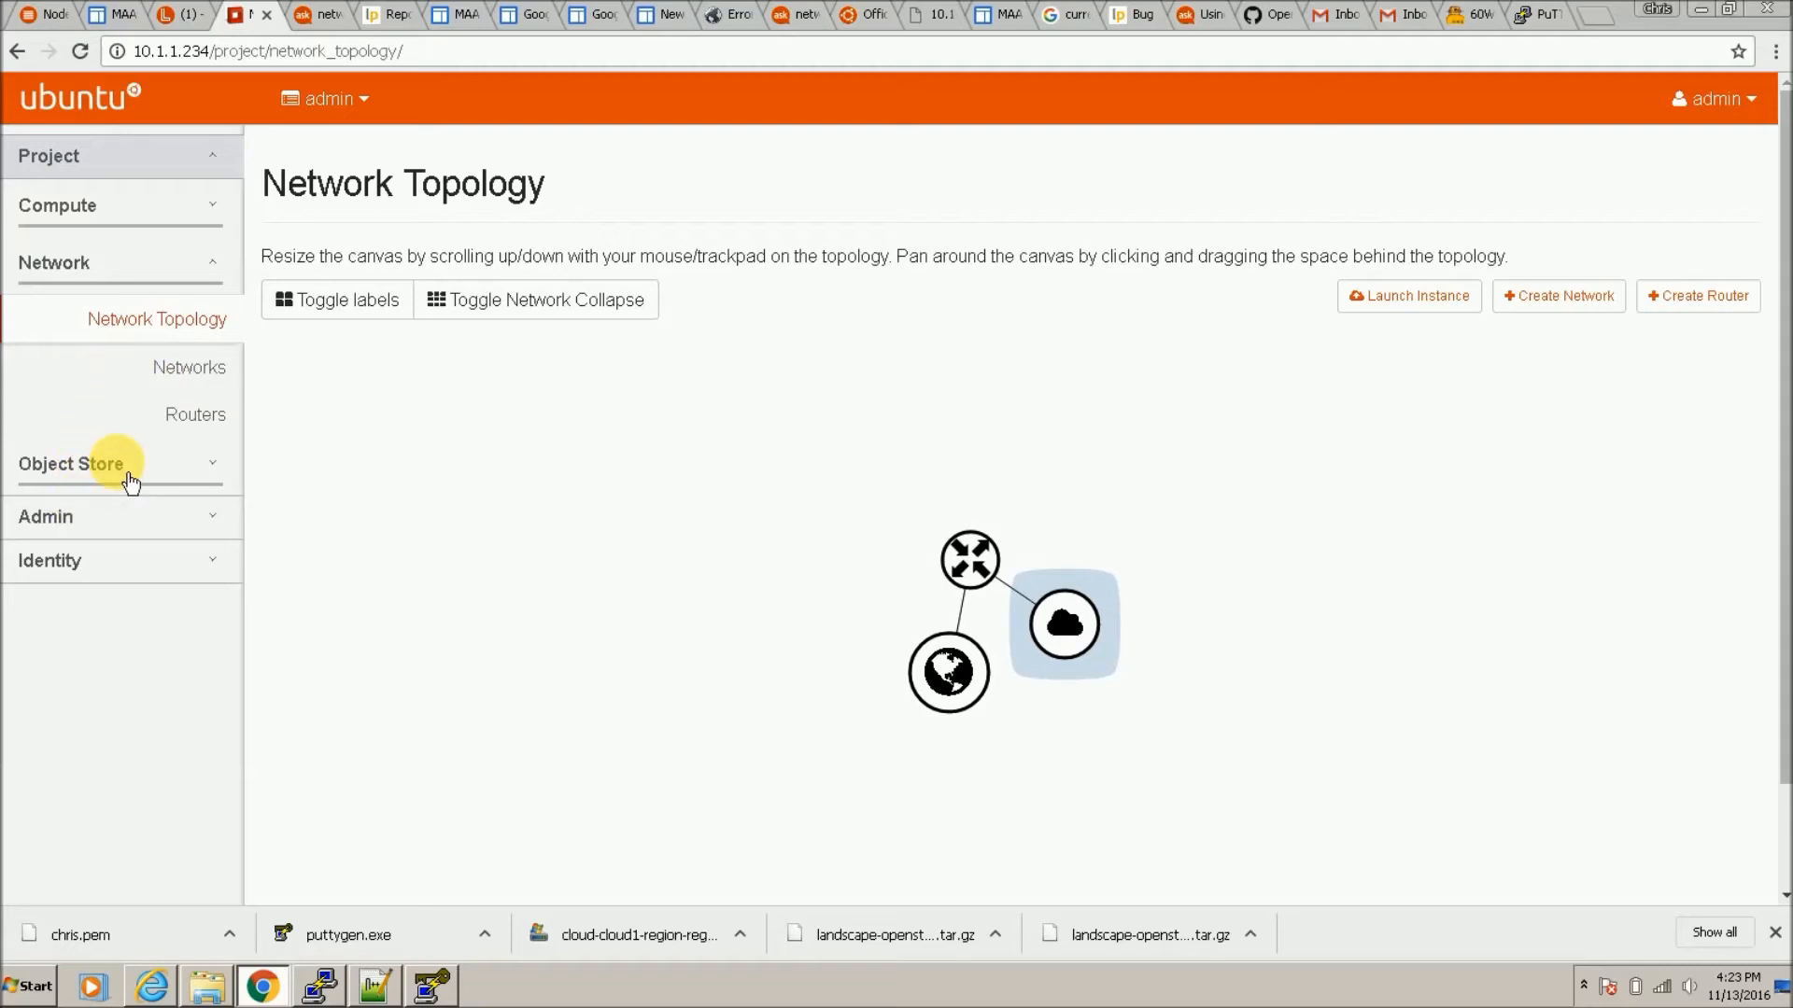
Step: Open the admin Networks list and inspect the actions available for ext_net
{"action": "left_click", "coordinate": [131, 540]}
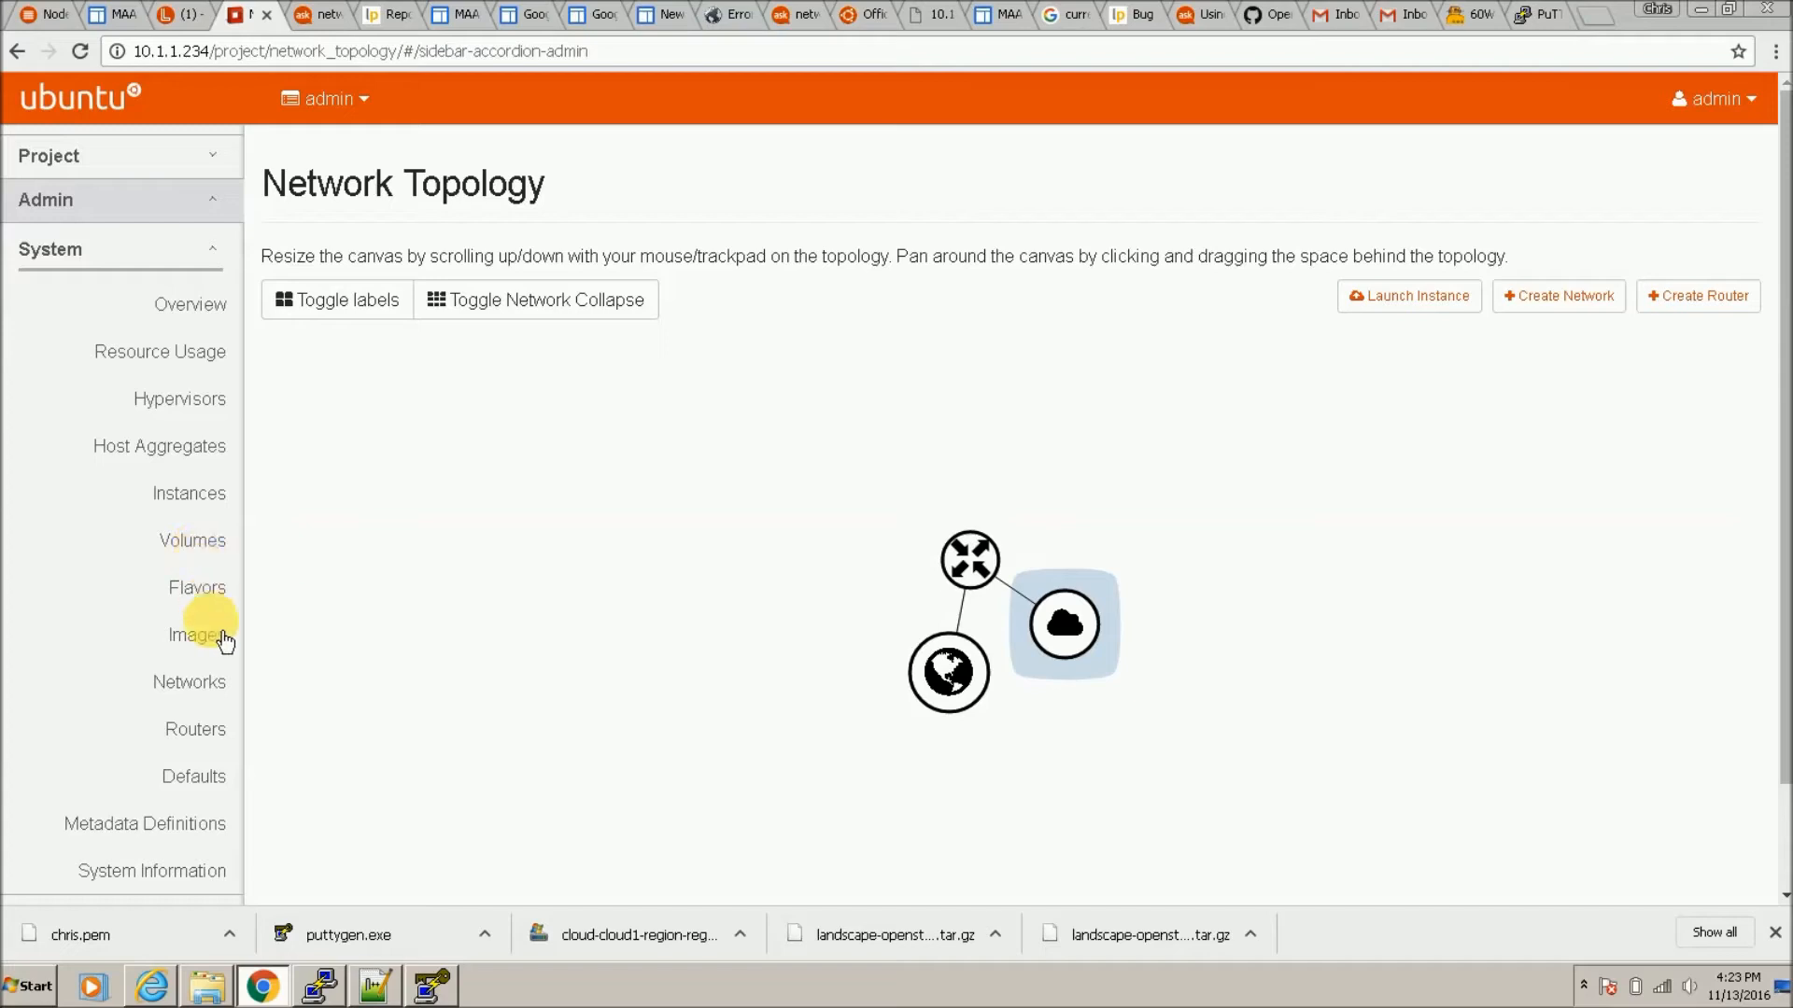
{"action": "left_click", "coordinate": [215, 693]}
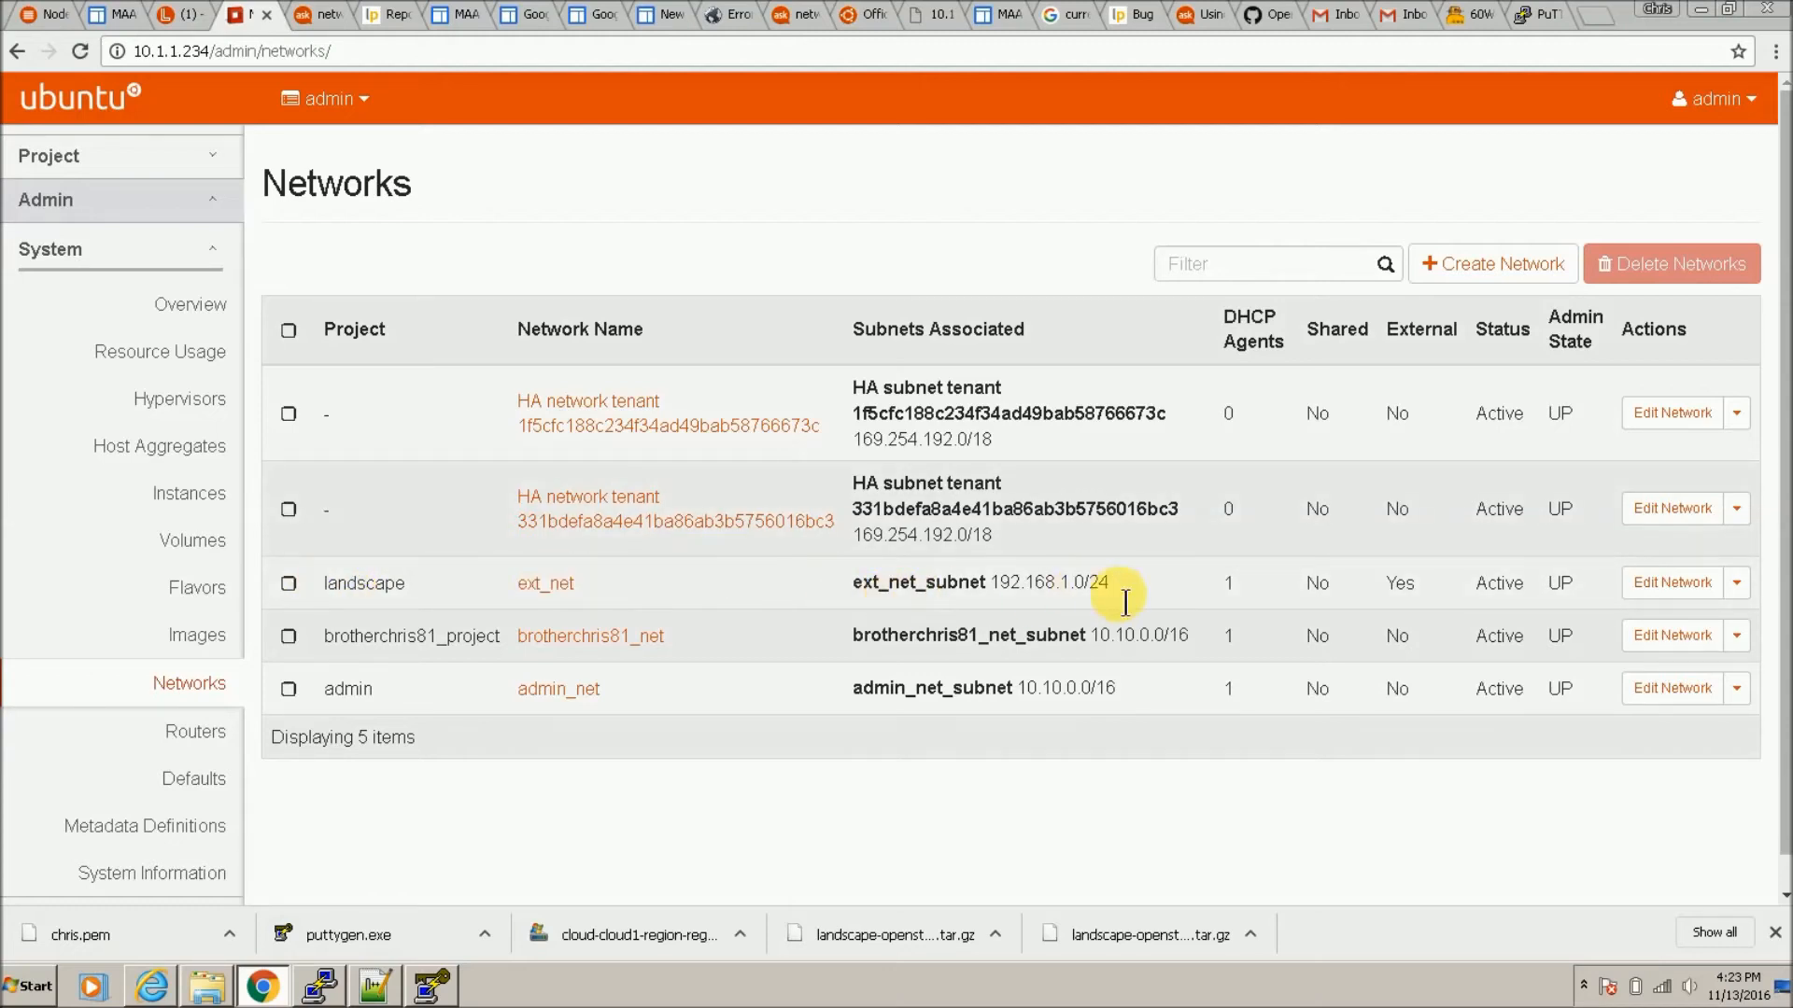
{"action": "left_click", "coordinate": [1737, 582]}
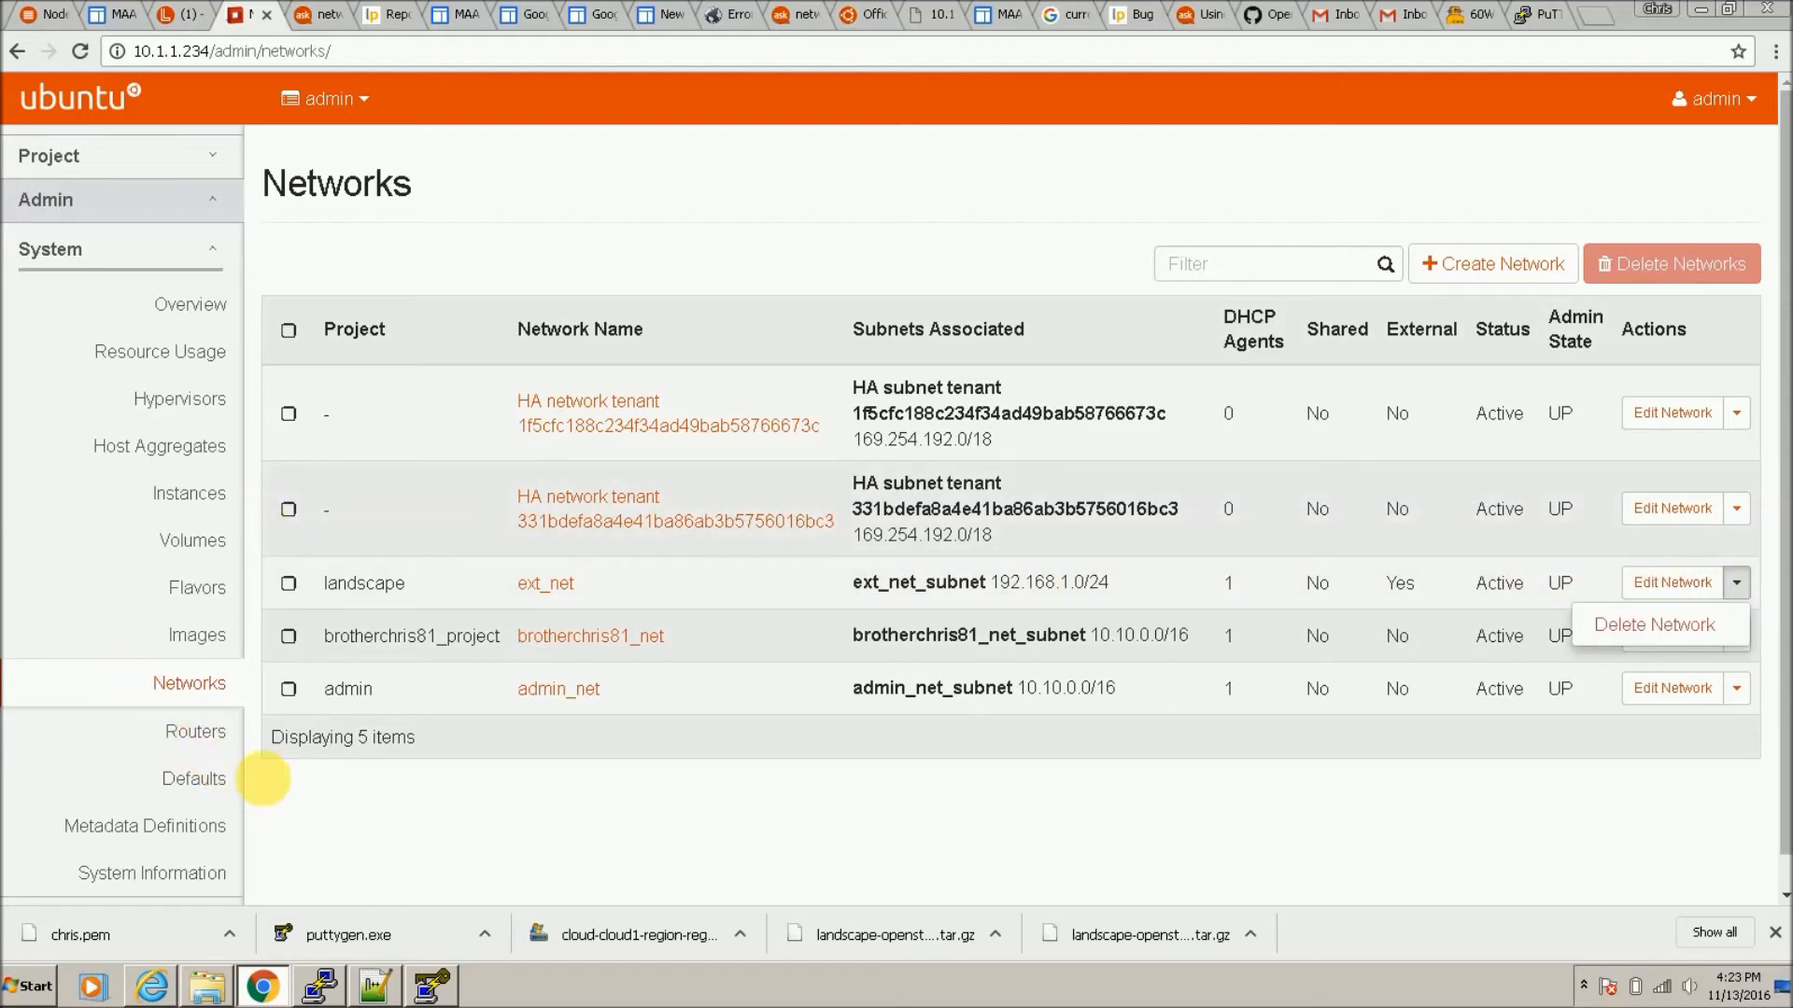
{"action": "scroll", "coordinate": [187, 747], "scroll_direction": "down", "scroll_amount": 1}
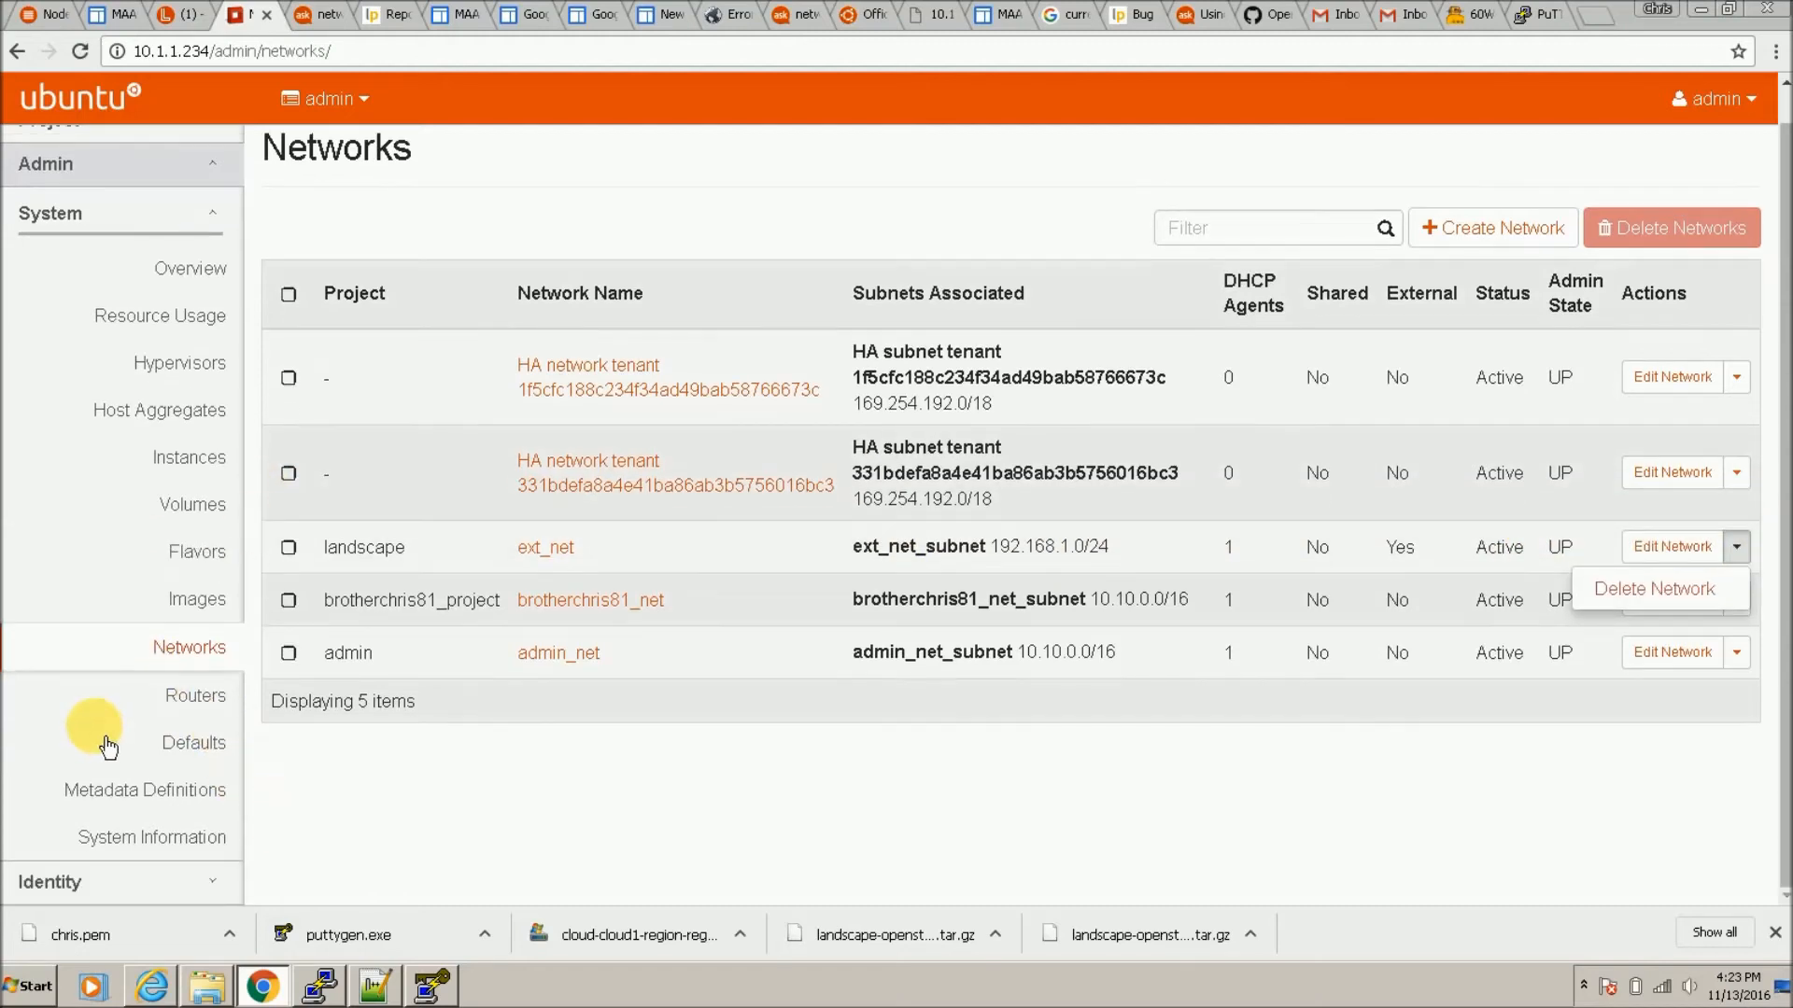
{"action": "left_click", "coordinate": [143, 850]}
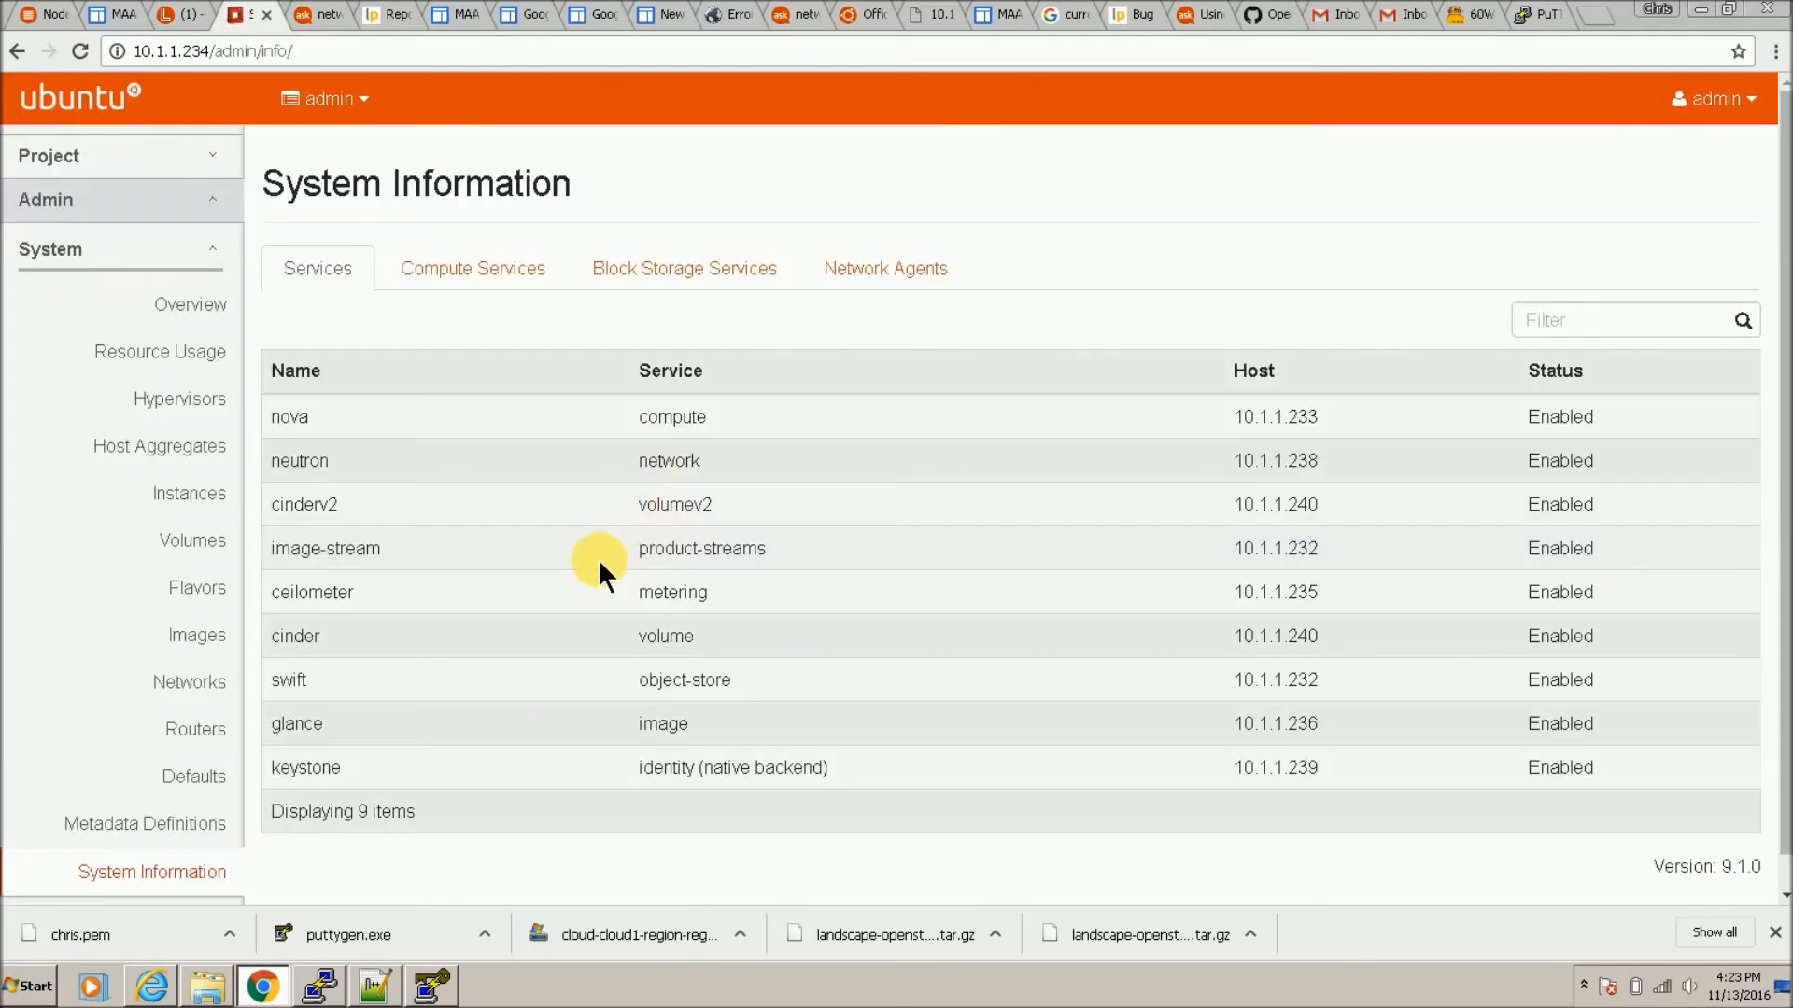
Step: Review the compute services, block storage services and network agents in System Information
{"action": "left_click", "coordinate": [480, 287]}
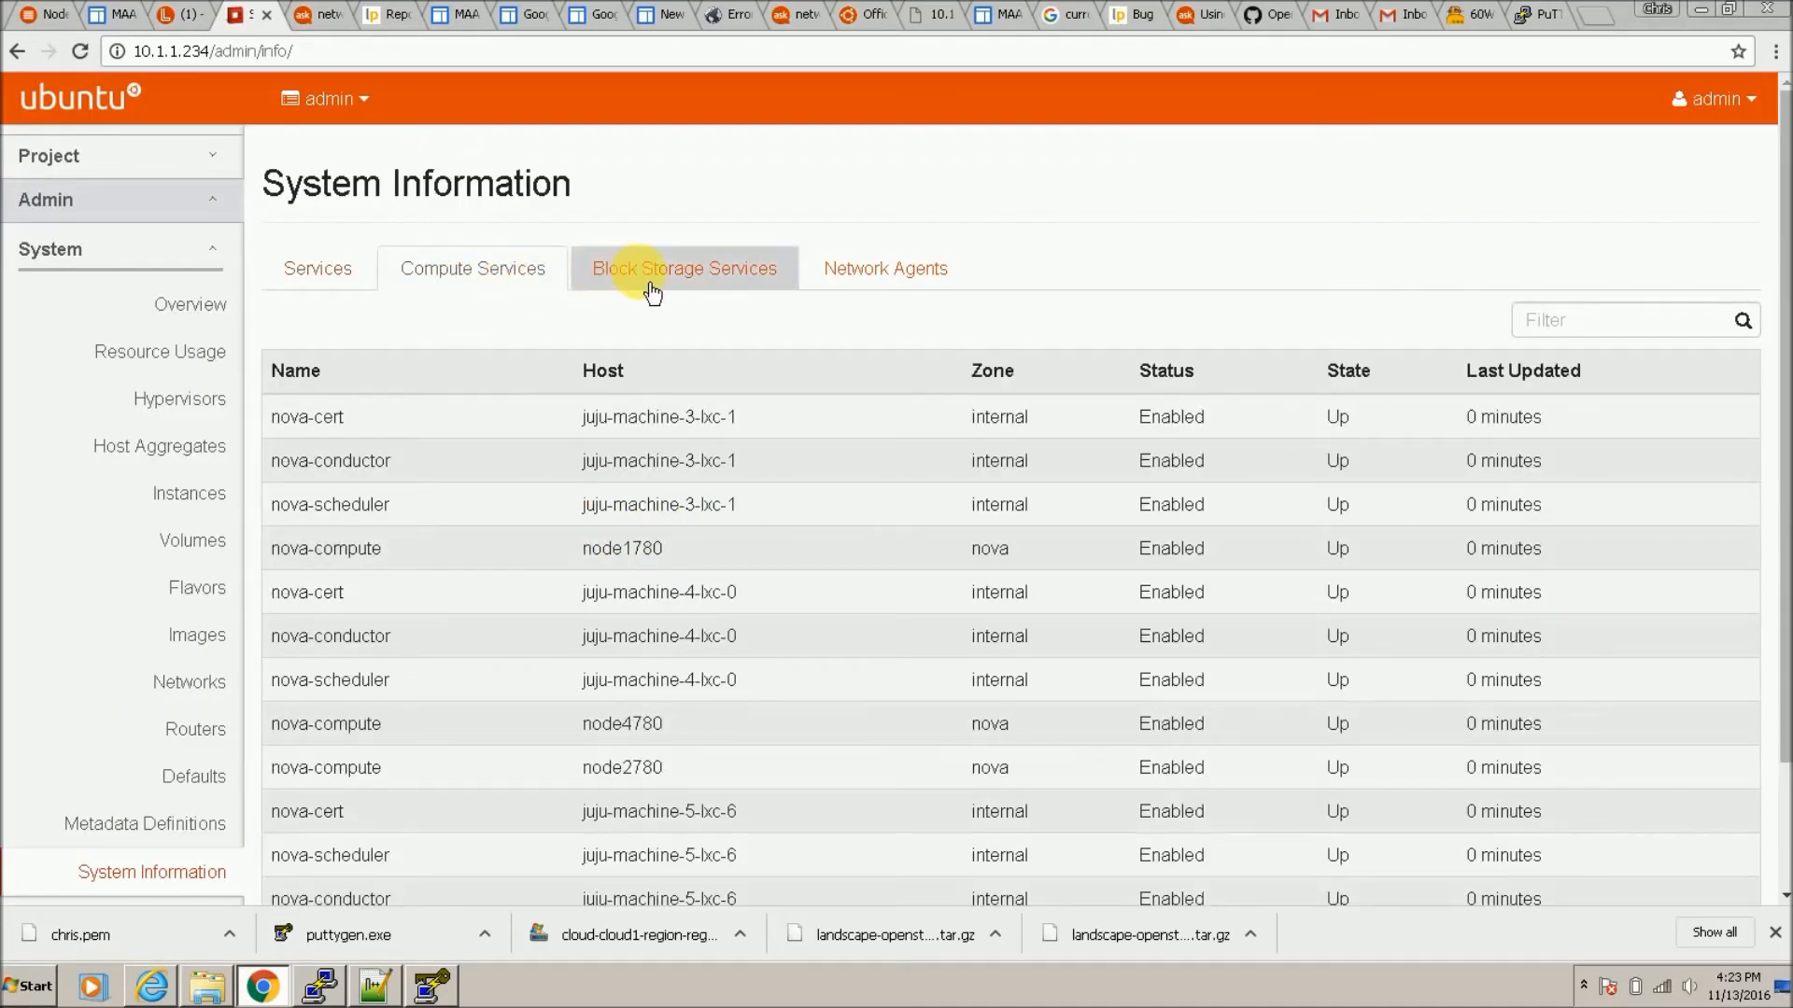
{"action": "scroll", "coordinate": [685, 574], "scroll_direction": "down", "scroll_amount": 3}
{"action": "scroll", "coordinate": [676, 575], "scroll_direction": "up", "scroll_amount": 3}
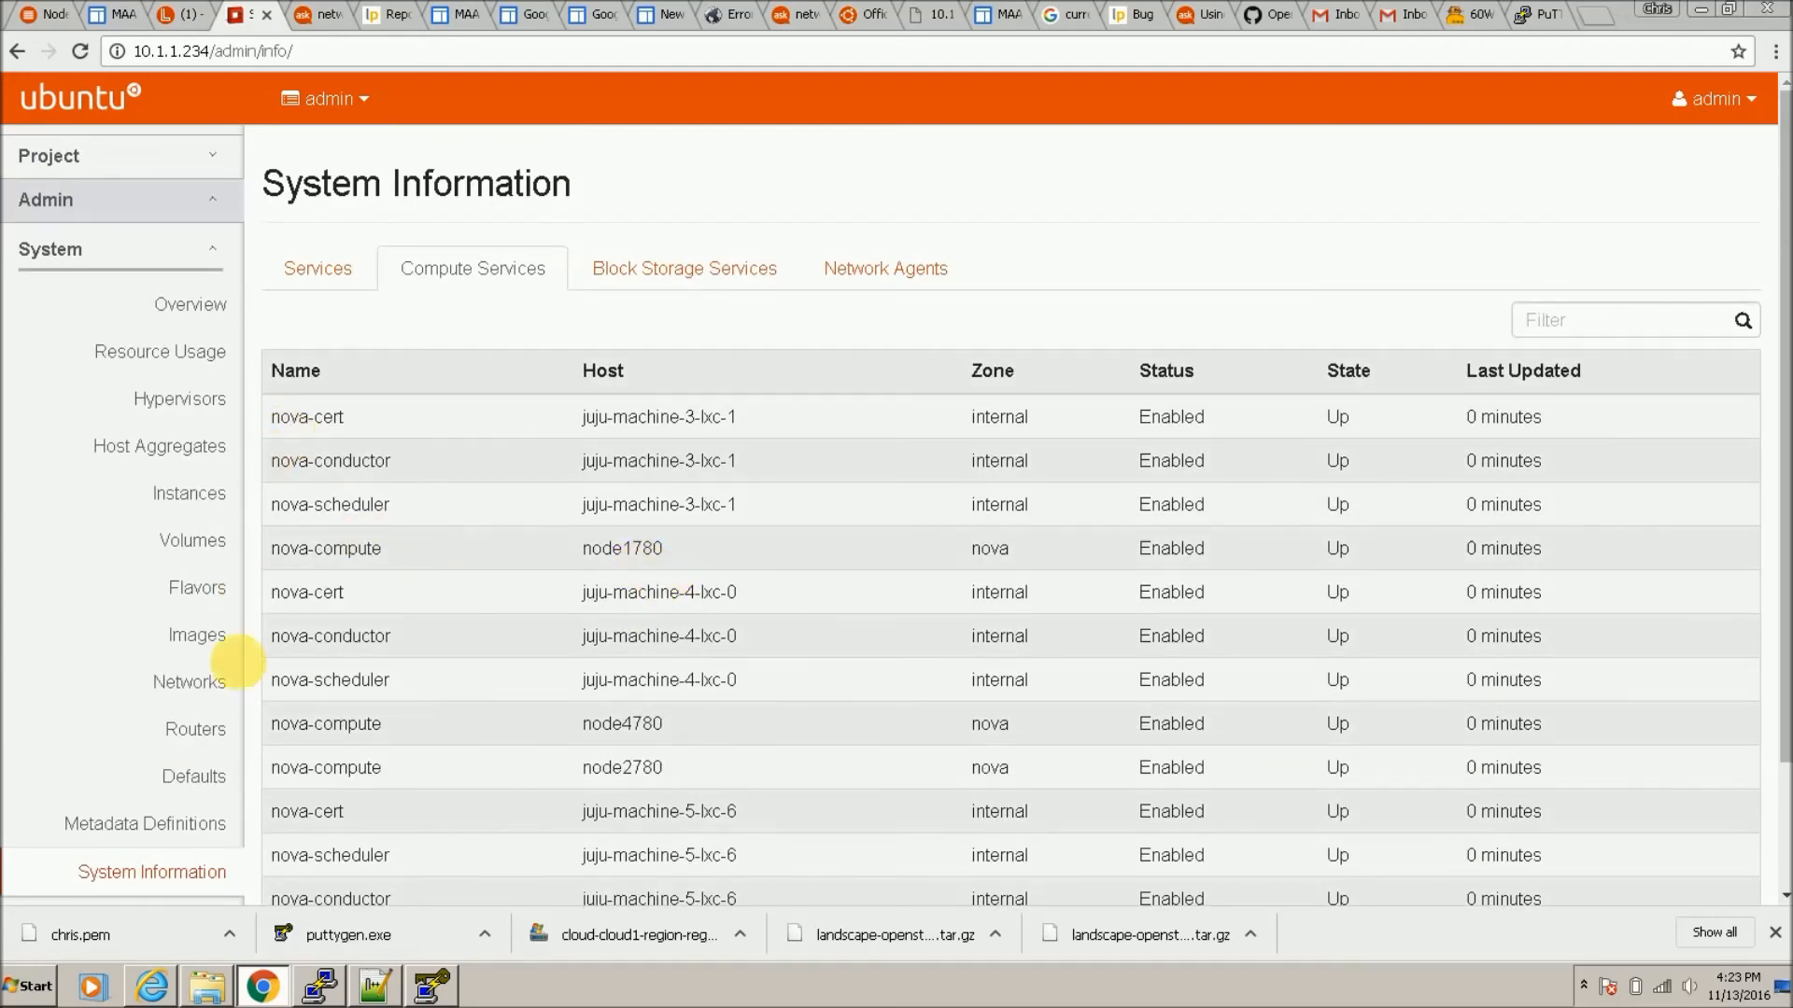
{"action": "left_click", "coordinate": [711, 289]}
{"action": "left_click", "coordinate": [869, 280]}
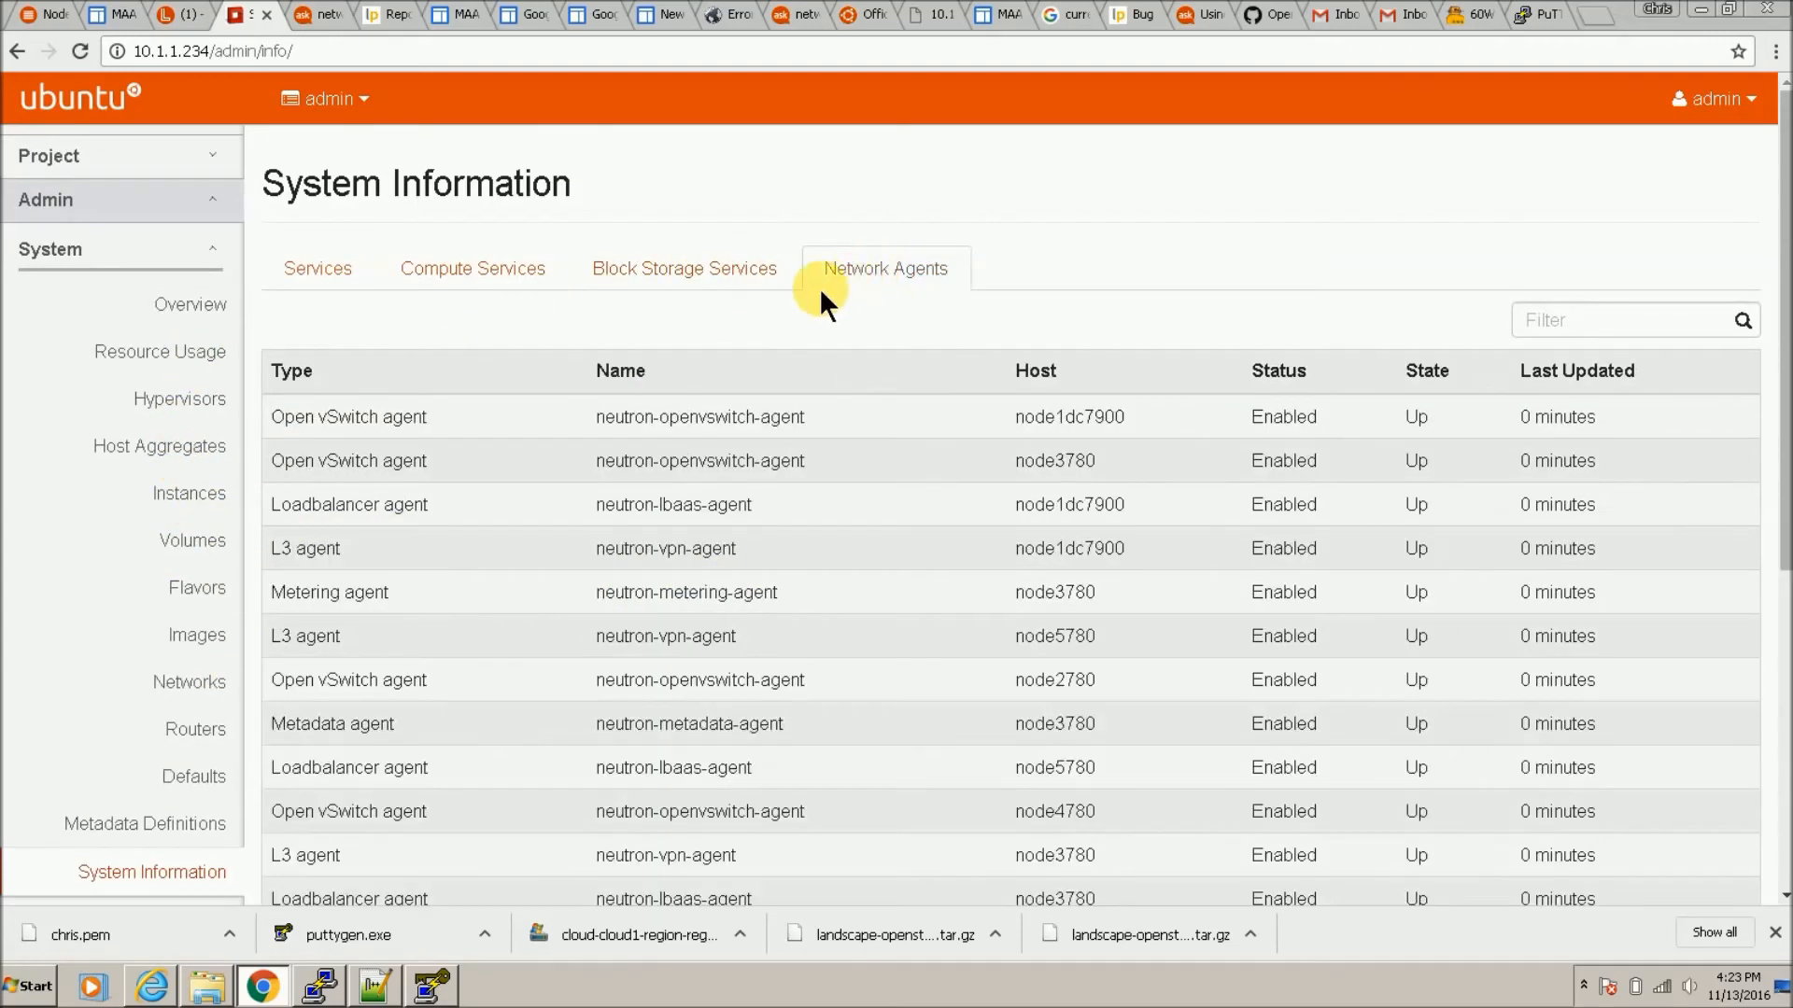
{"action": "scroll", "coordinate": [561, 546], "scroll_direction": "down", "scroll_amount": 5}
{"action": "scroll", "coordinate": [553, 560], "scroll_direction": "up", "scroll_amount": 5}
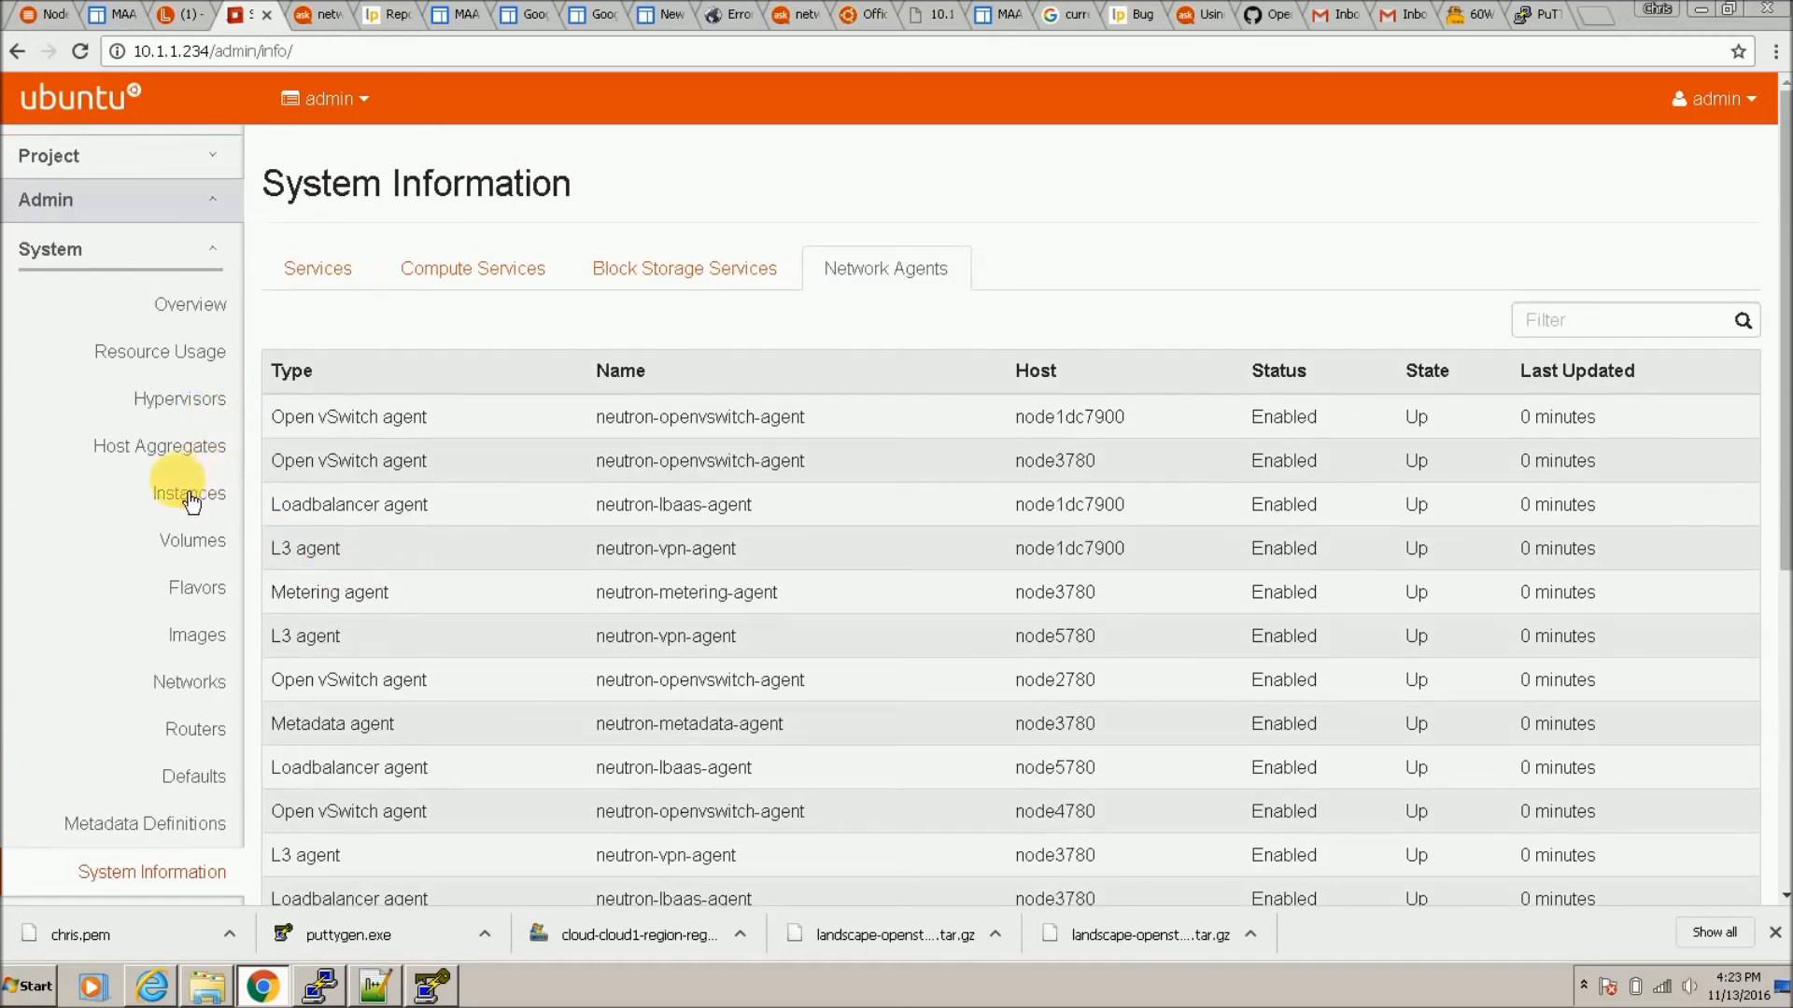
Step: Check the three QEMU hypervisors (6 vCPUs total), then show the project's empty Instances list
{"action": "left_click", "coordinate": [208, 400]}
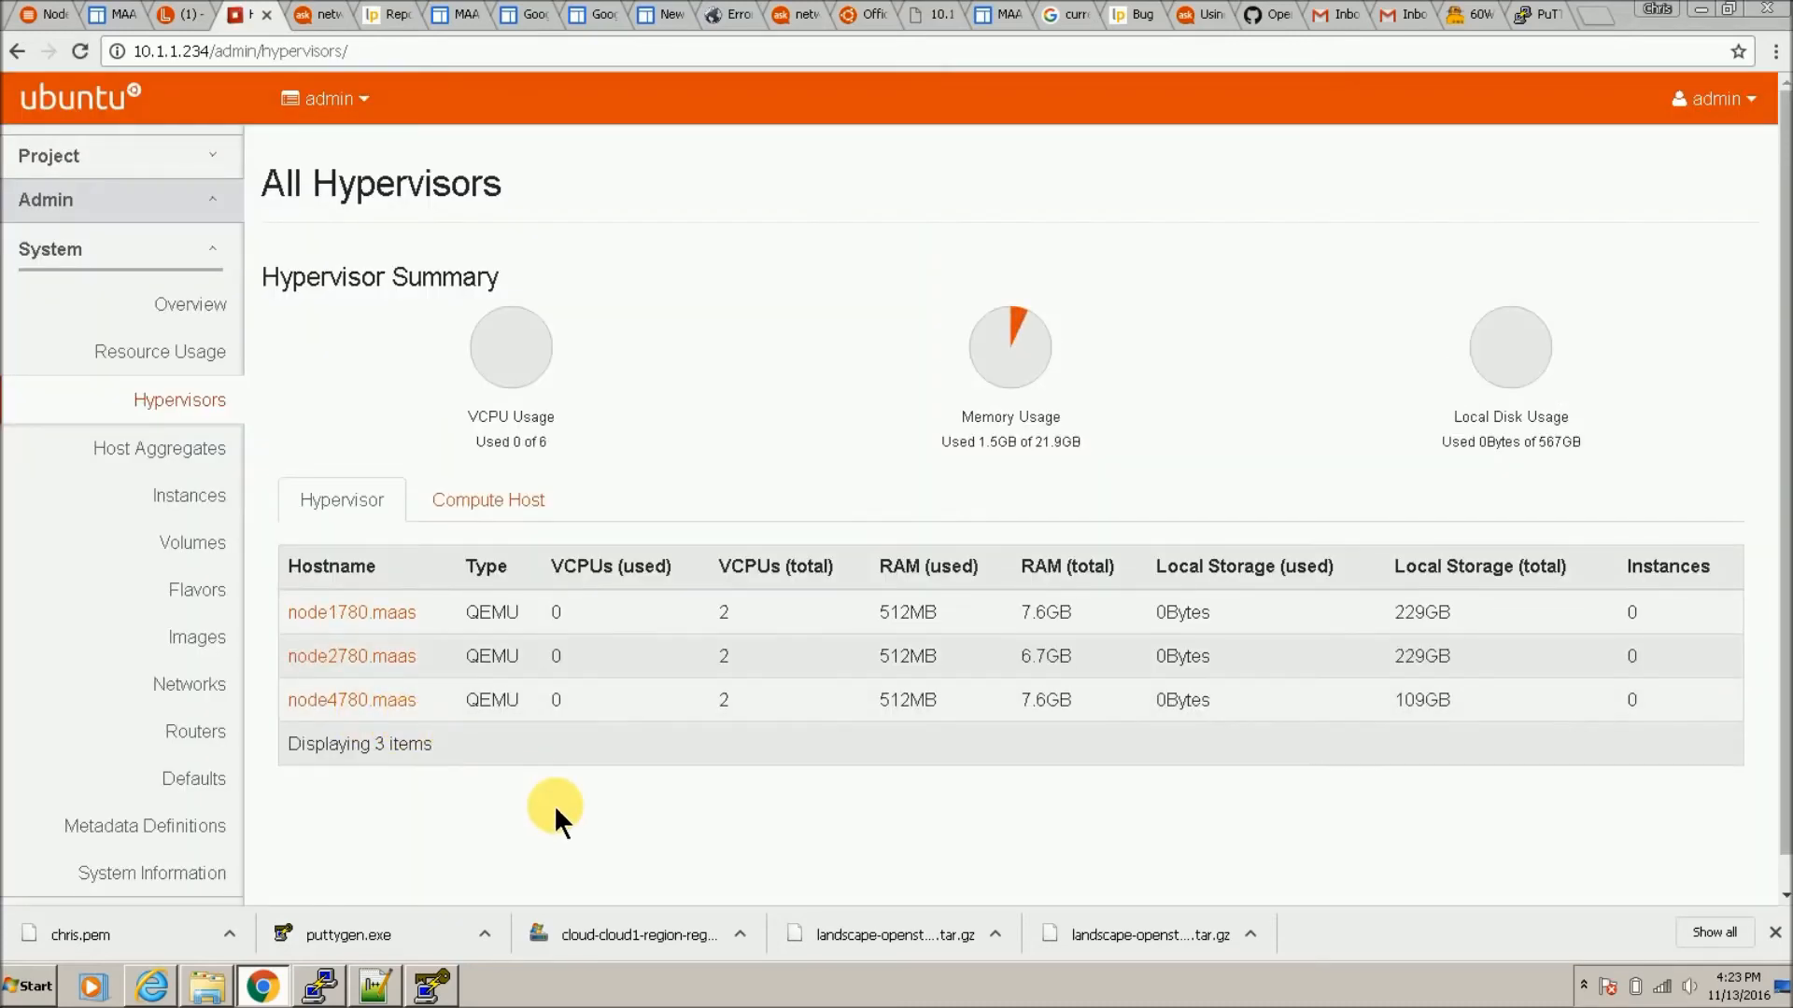
{"action": "scroll", "coordinate": [233, 541], "scroll_direction": "down", "scroll_amount": 1}
{"action": "scroll", "coordinate": [216, 536], "scroll_direction": "up", "scroll_amount": 1}
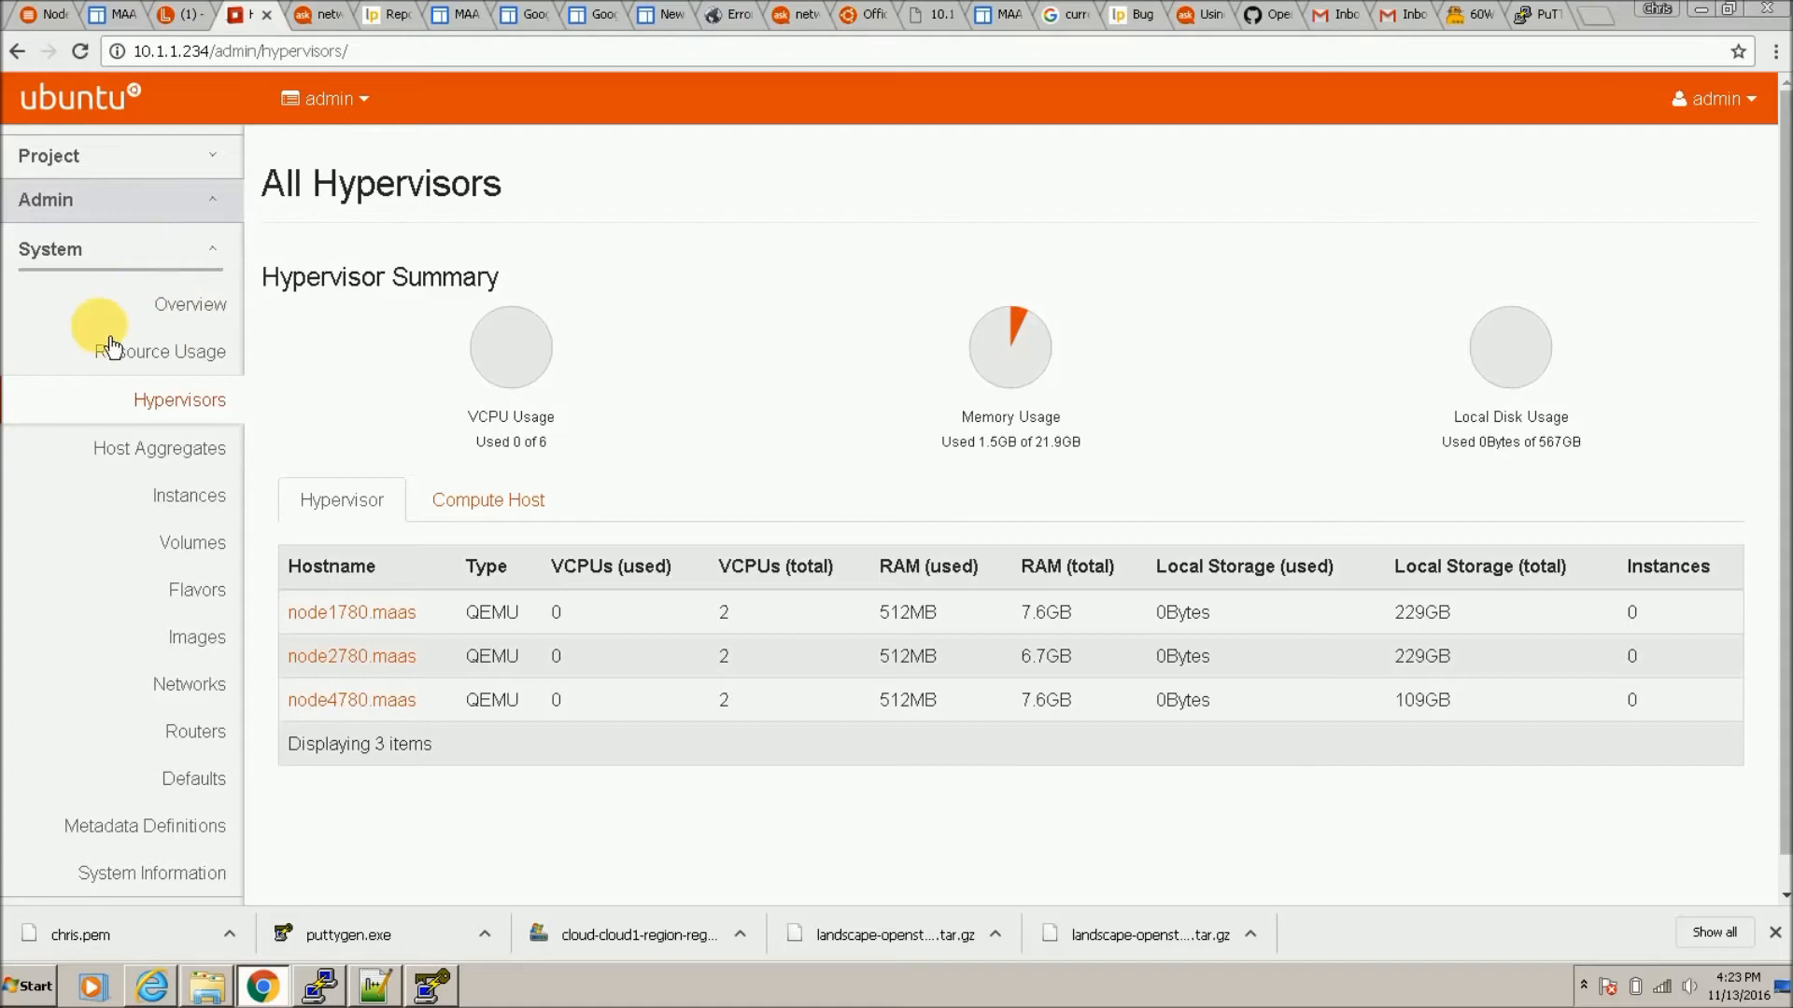
{"action": "scroll", "coordinate": [88, 336], "scroll_direction": "down", "scroll_amount": 1}
{"action": "scroll", "coordinate": [102, 462], "scroll_direction": "up", "scroll_amount": 1}
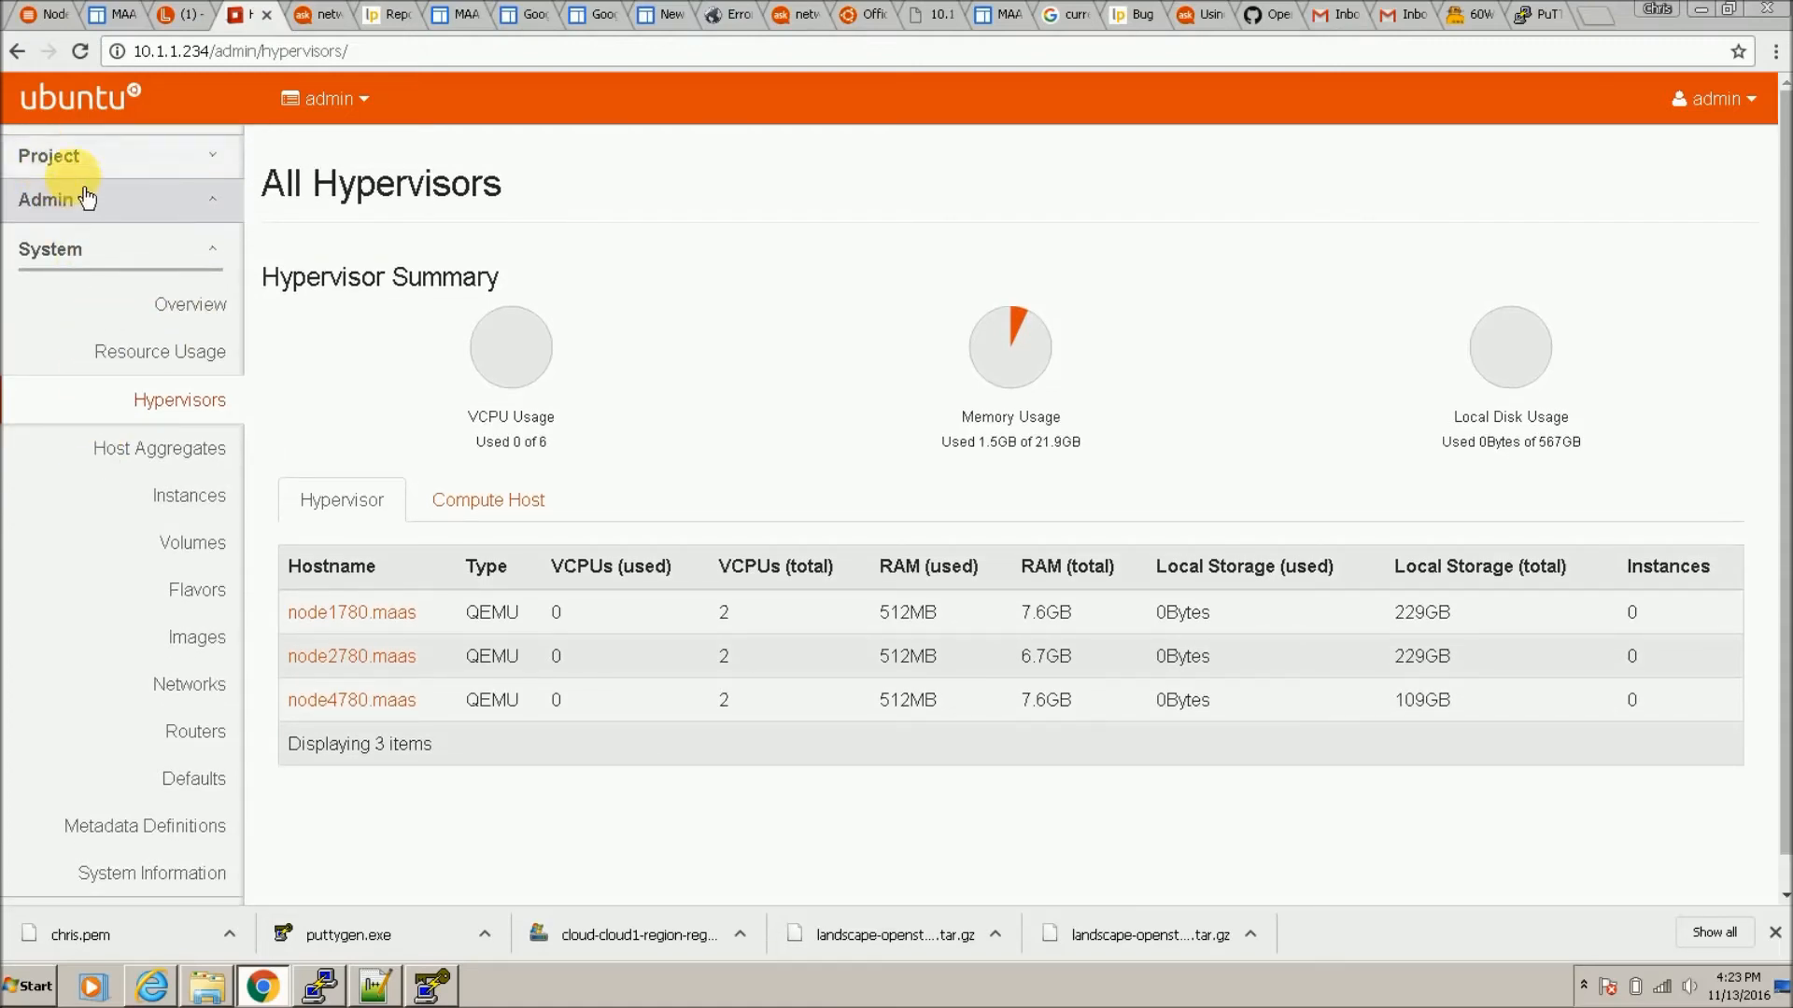
{"action": "left_click", "coordinate": [77, 160]}
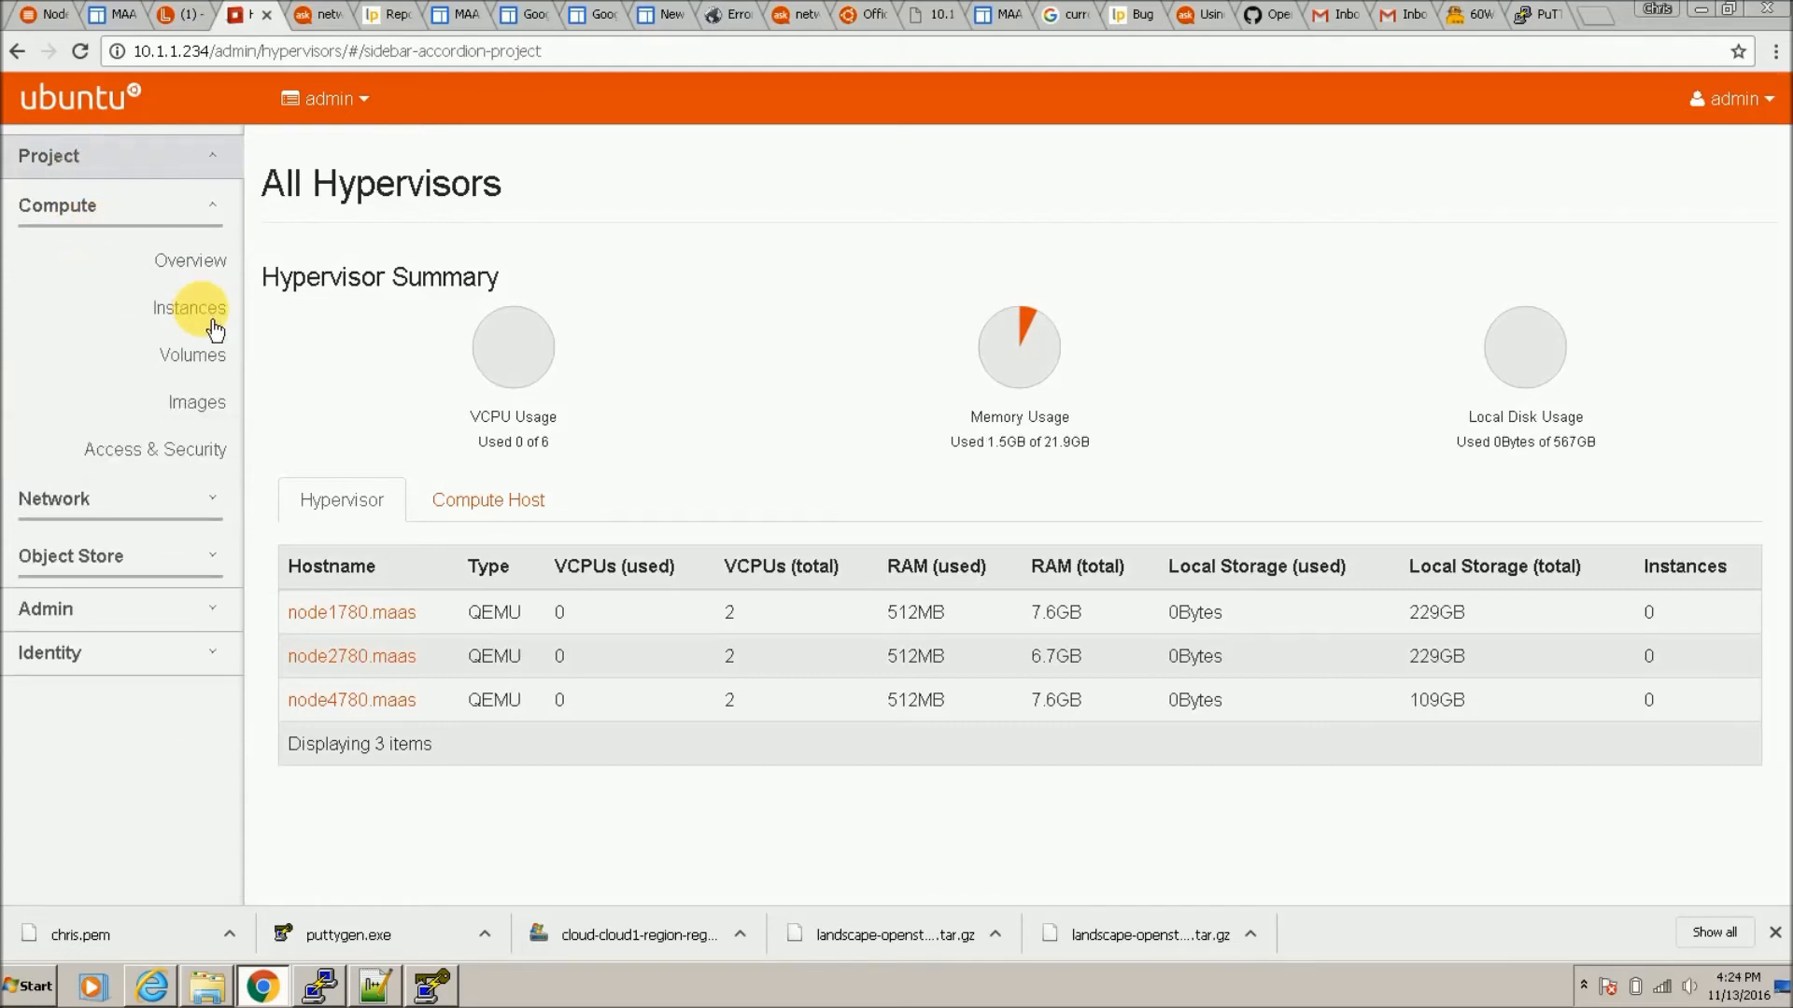
{"action": "left_click", "coordinate": [212, 327]}
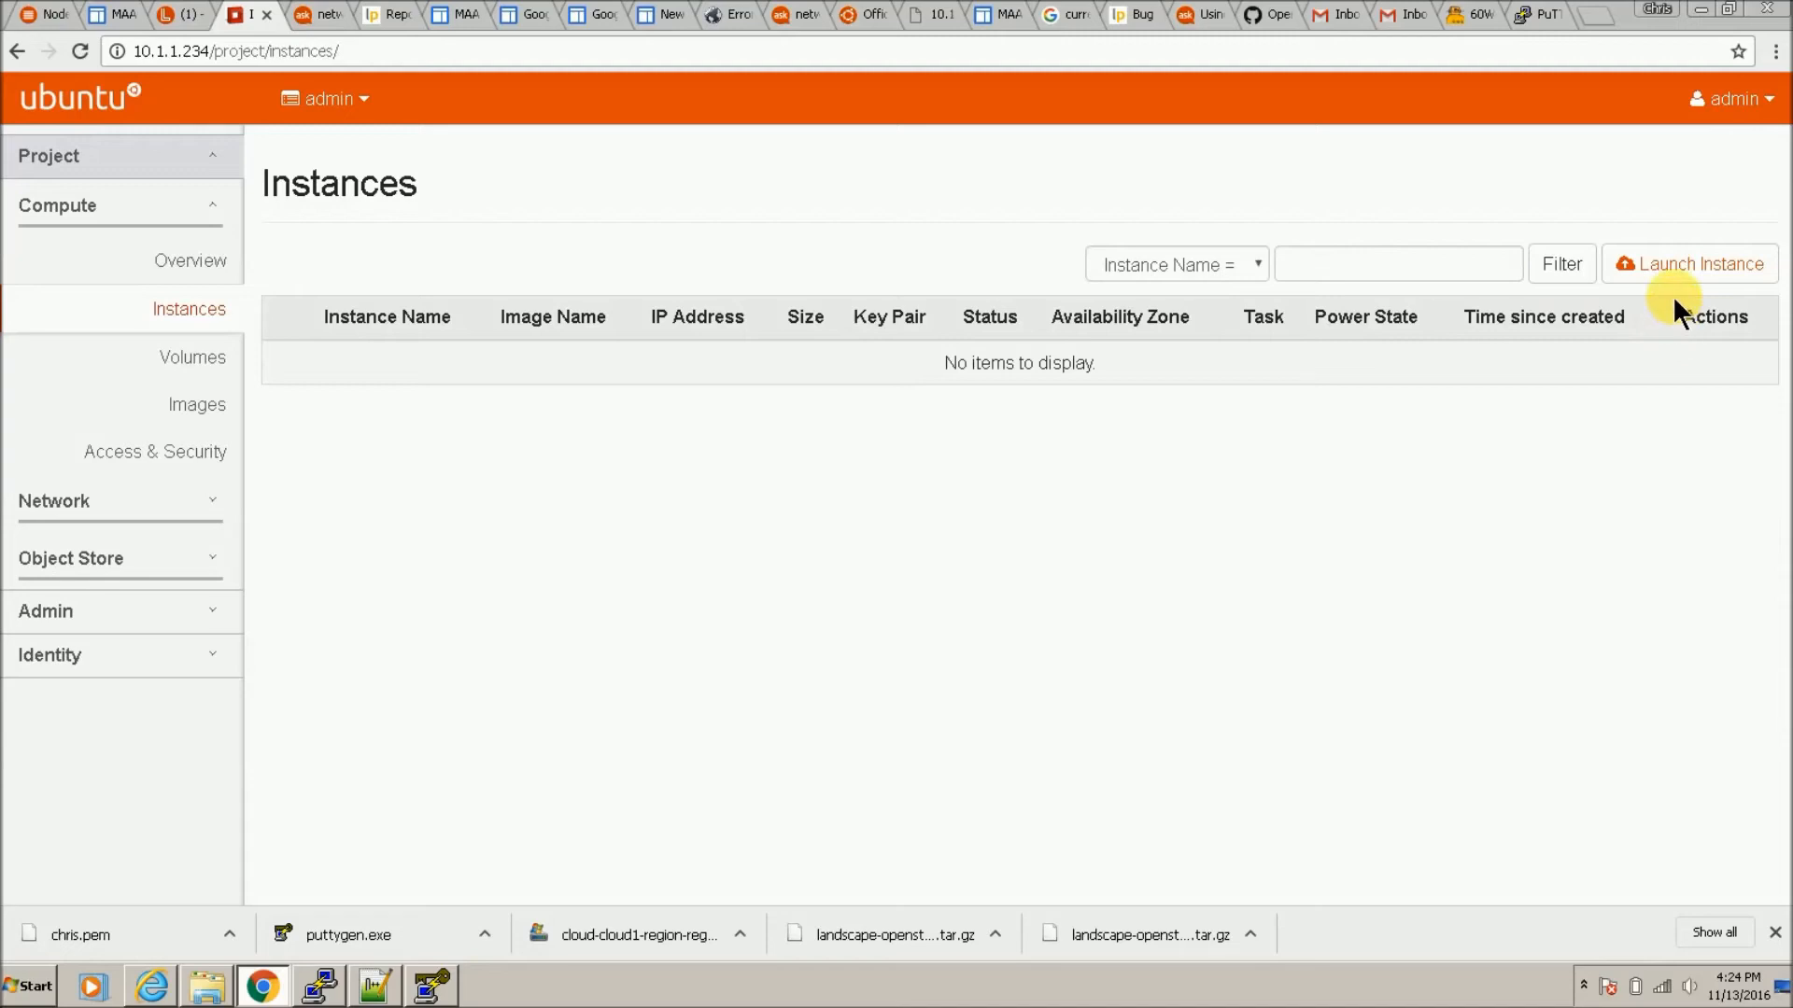
Step: Start launching a new instance named 'test'
{"action": "left_click", "coordinate": [1694, 265]}
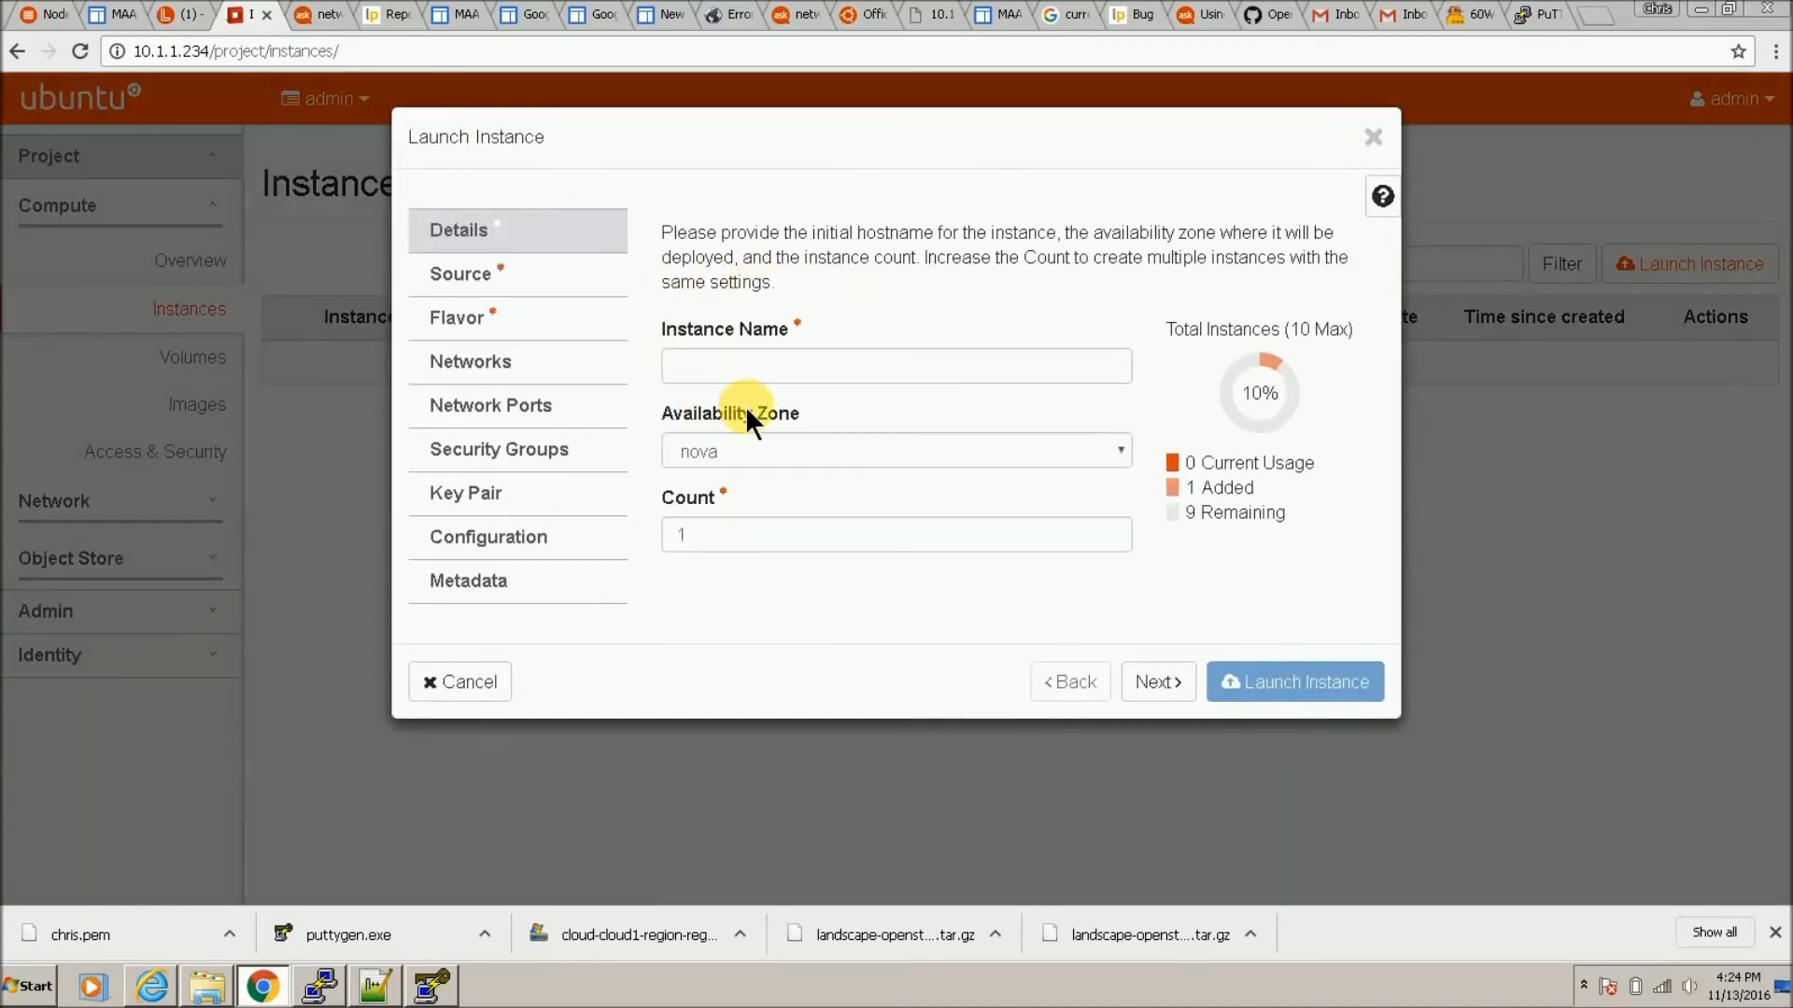
{"action": "left_click", "coordinate": [786, 385]}
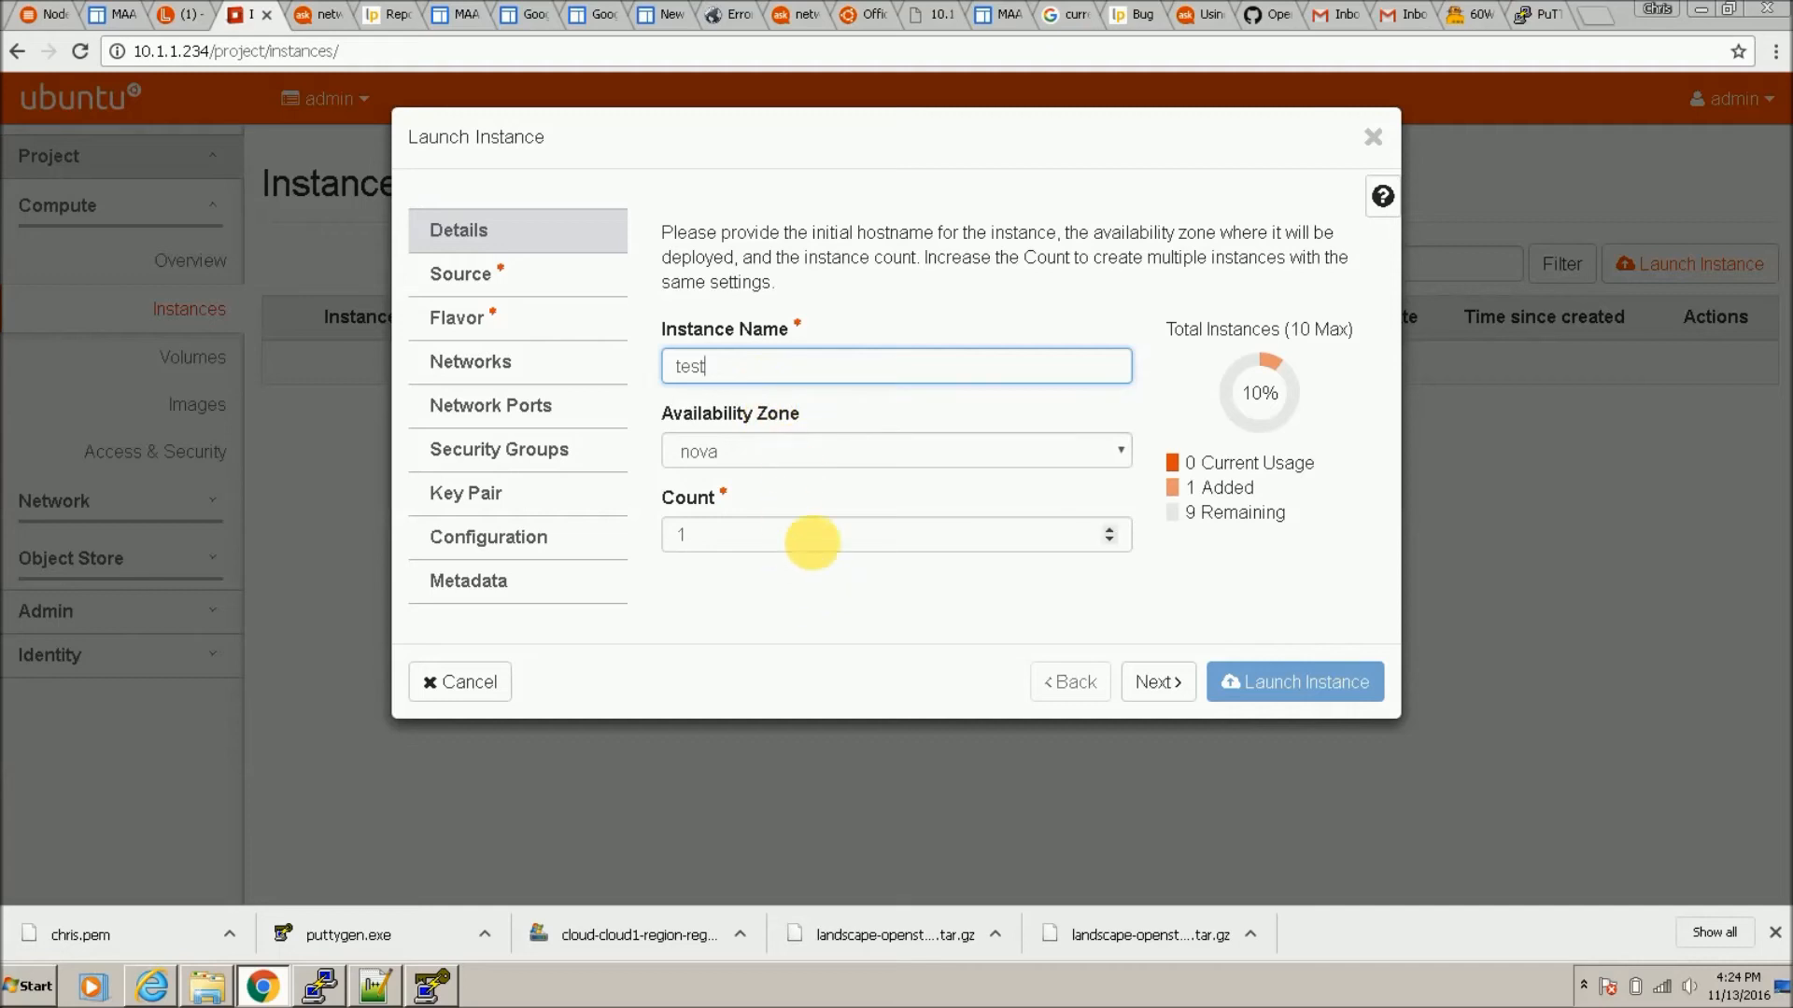
{"action": "left_click", "coordinate": [537, 285]}
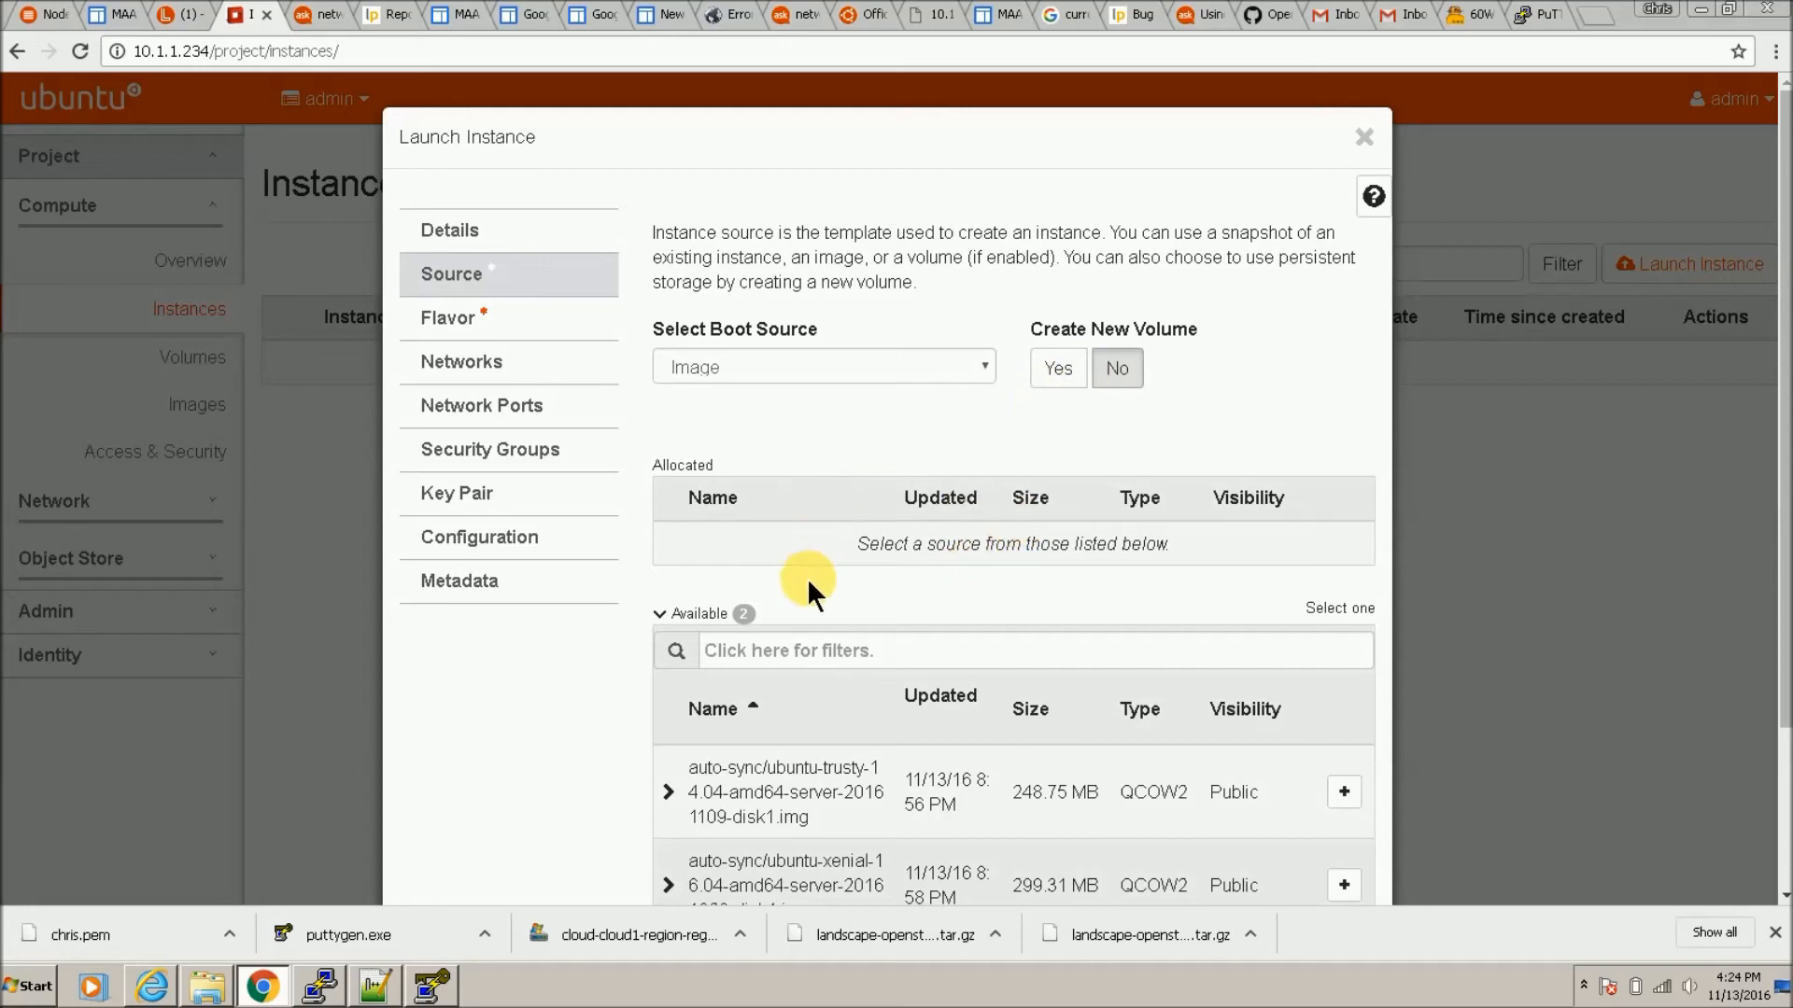
Step: Keep Image as the boot source, with no new volume created
{"action": "scroll", "coordinate": [812, 667], "scroll_direction": "down", "scroll_amount": 2}
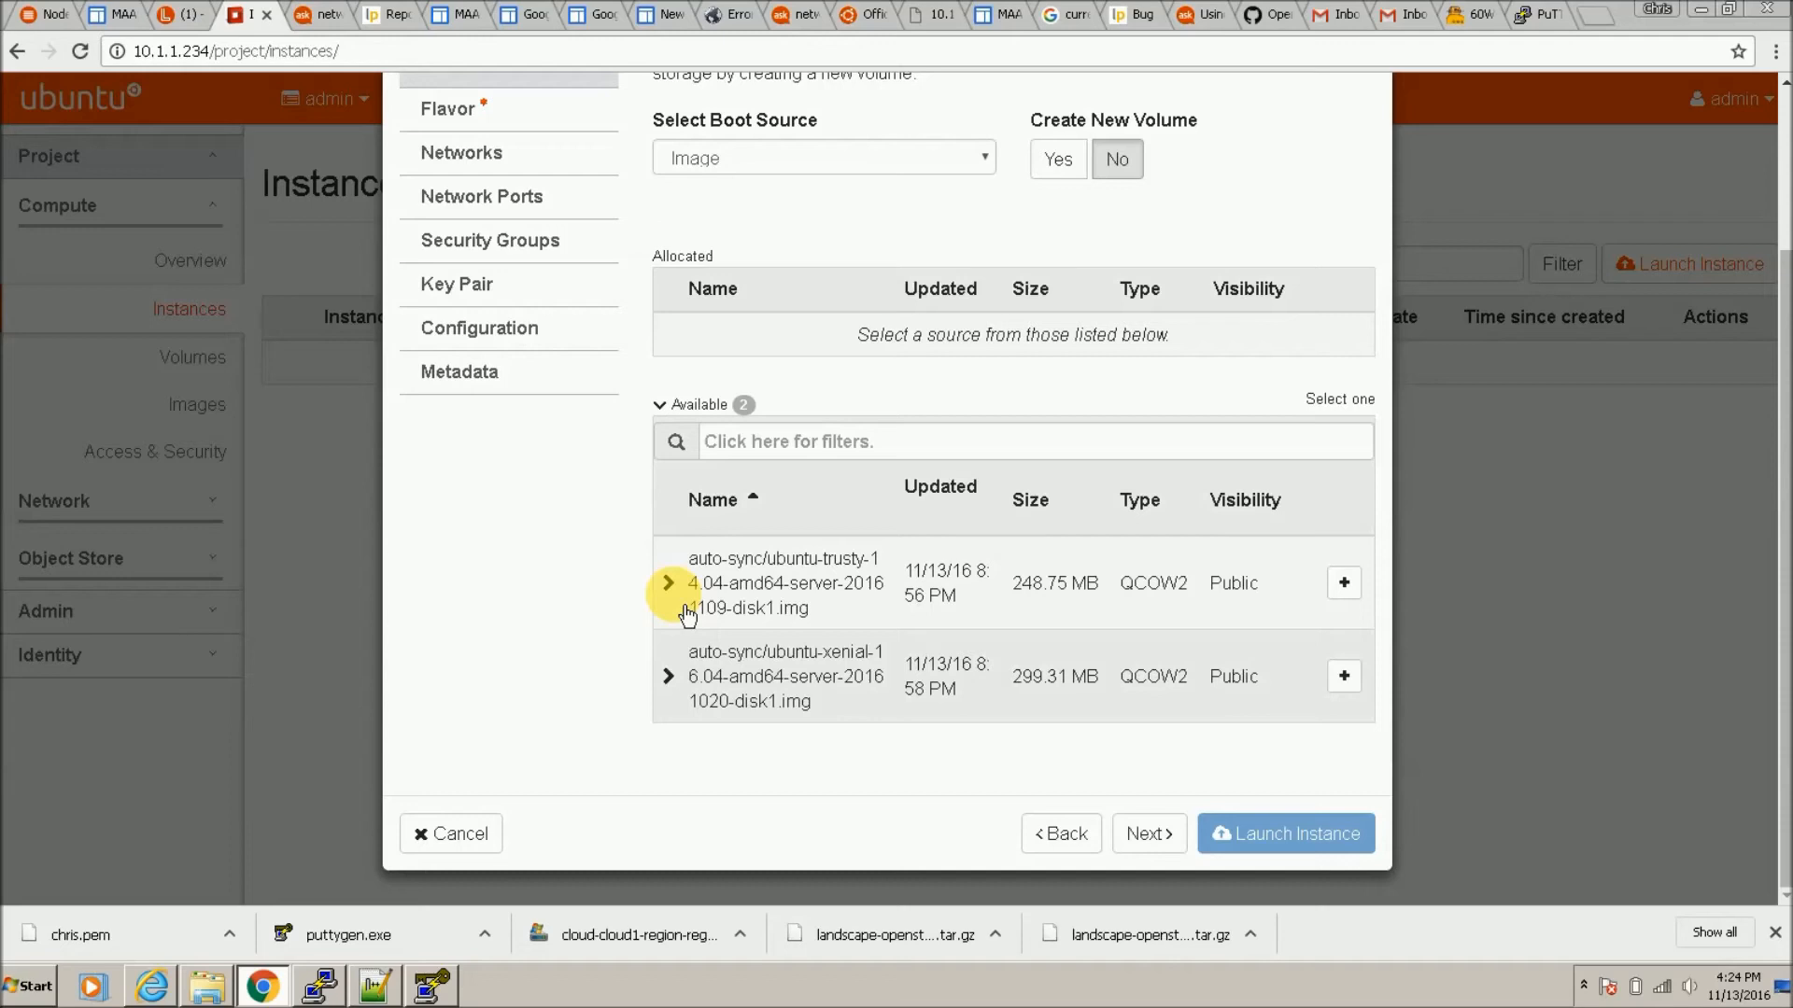
{"action": "left_click", "coordinate": [669, 585]}
{"action": "left_click", "coordinate": [674, 589]}
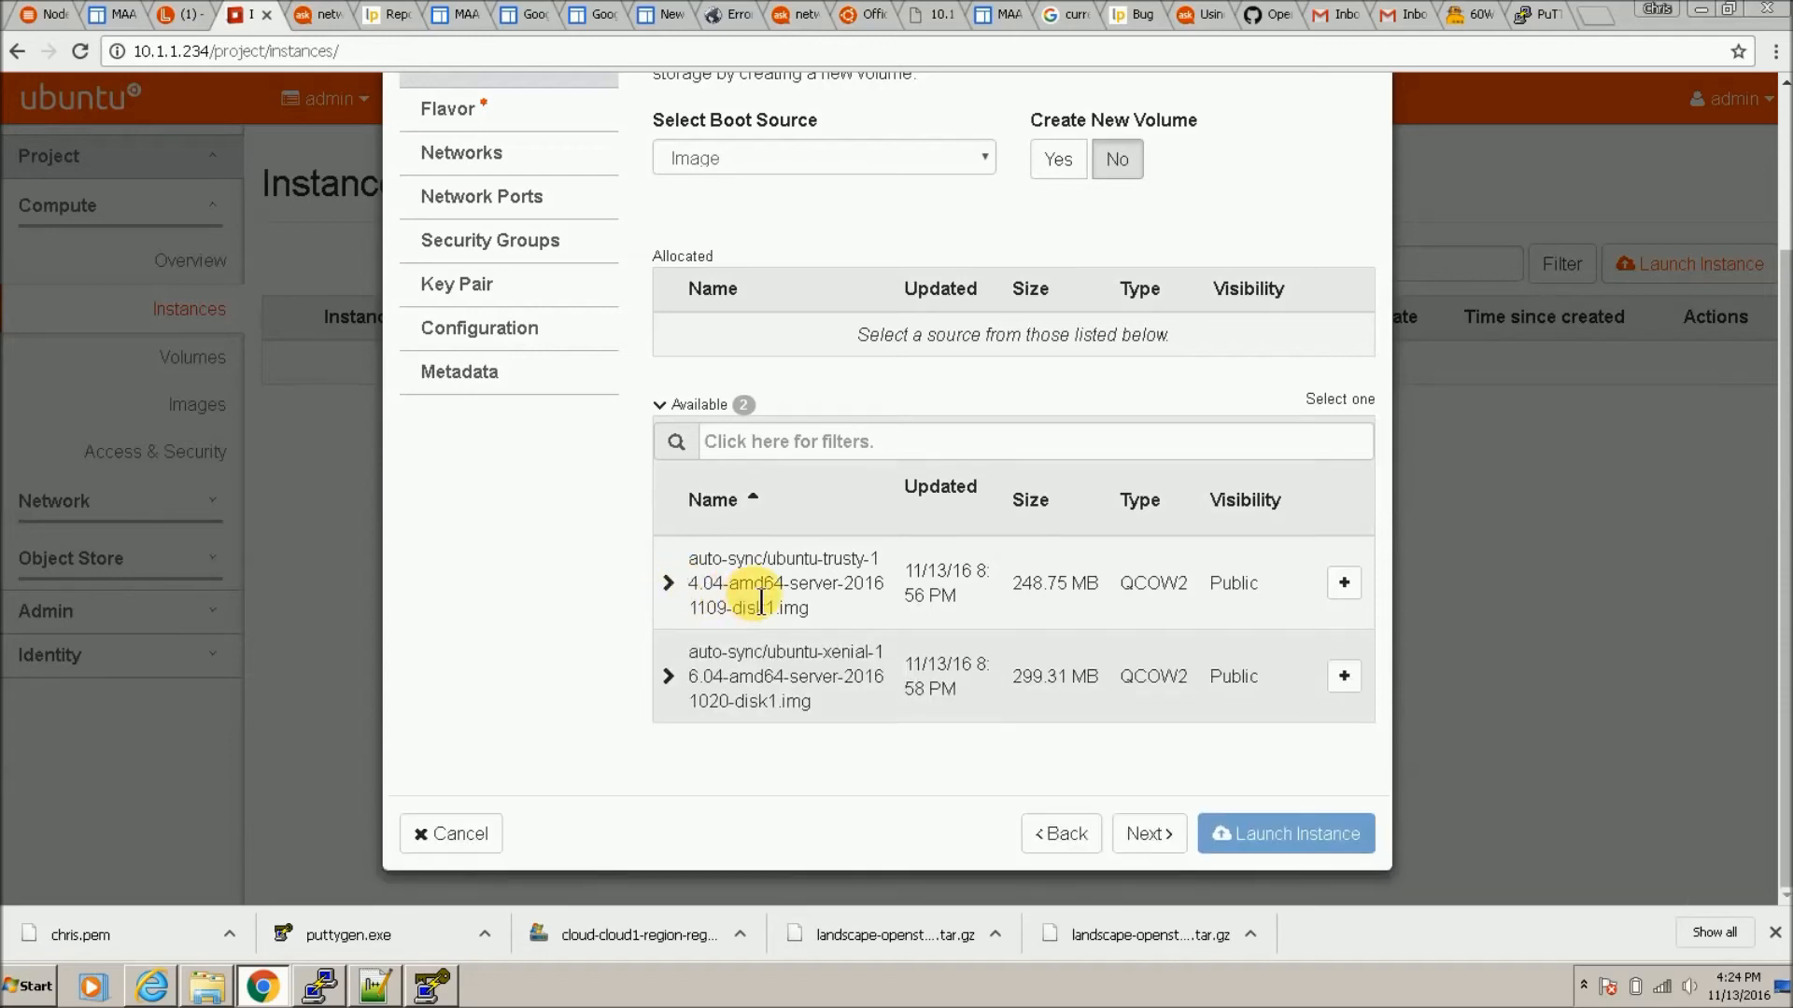
{"action": "scroll", "coordinate": [960, 417], "scroll_direction": "up", "scroll_amount": 2}
{"action": "left_click", "coordinate": [991, 366]}
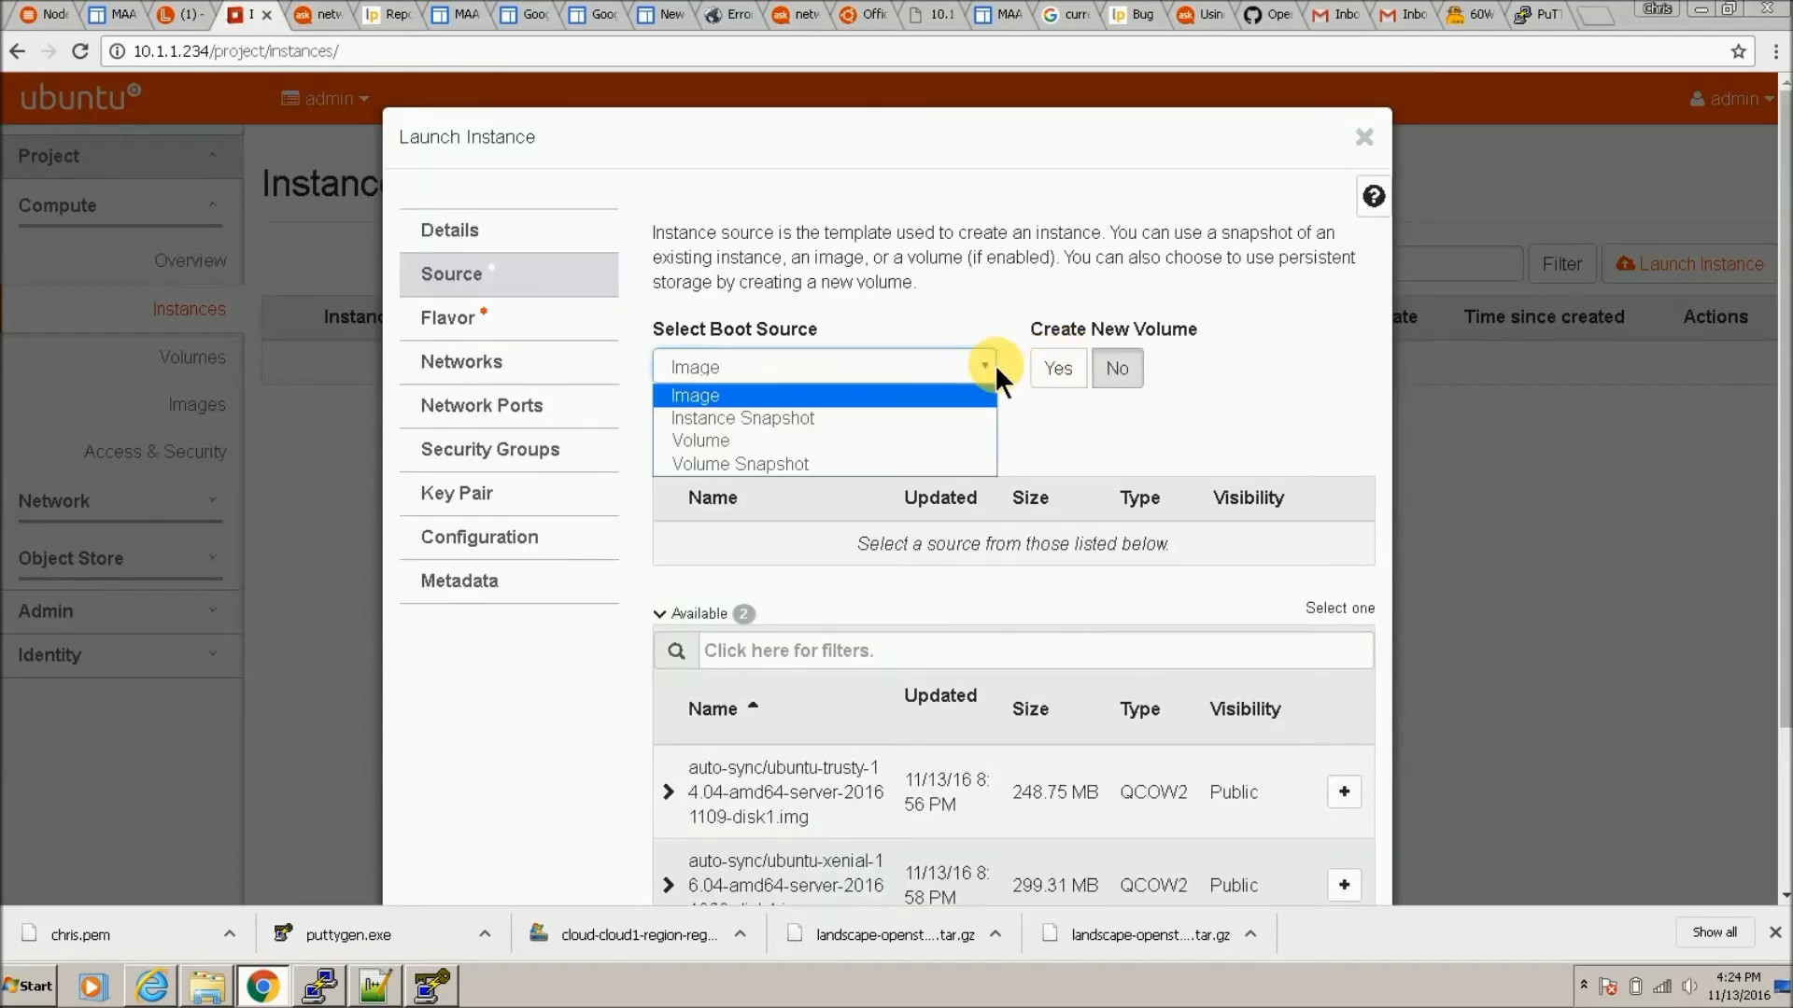
{"action": "left_click", "coordinate": [956, 396]}
{"action": "left_click", "coordinate": [1048, 378]}
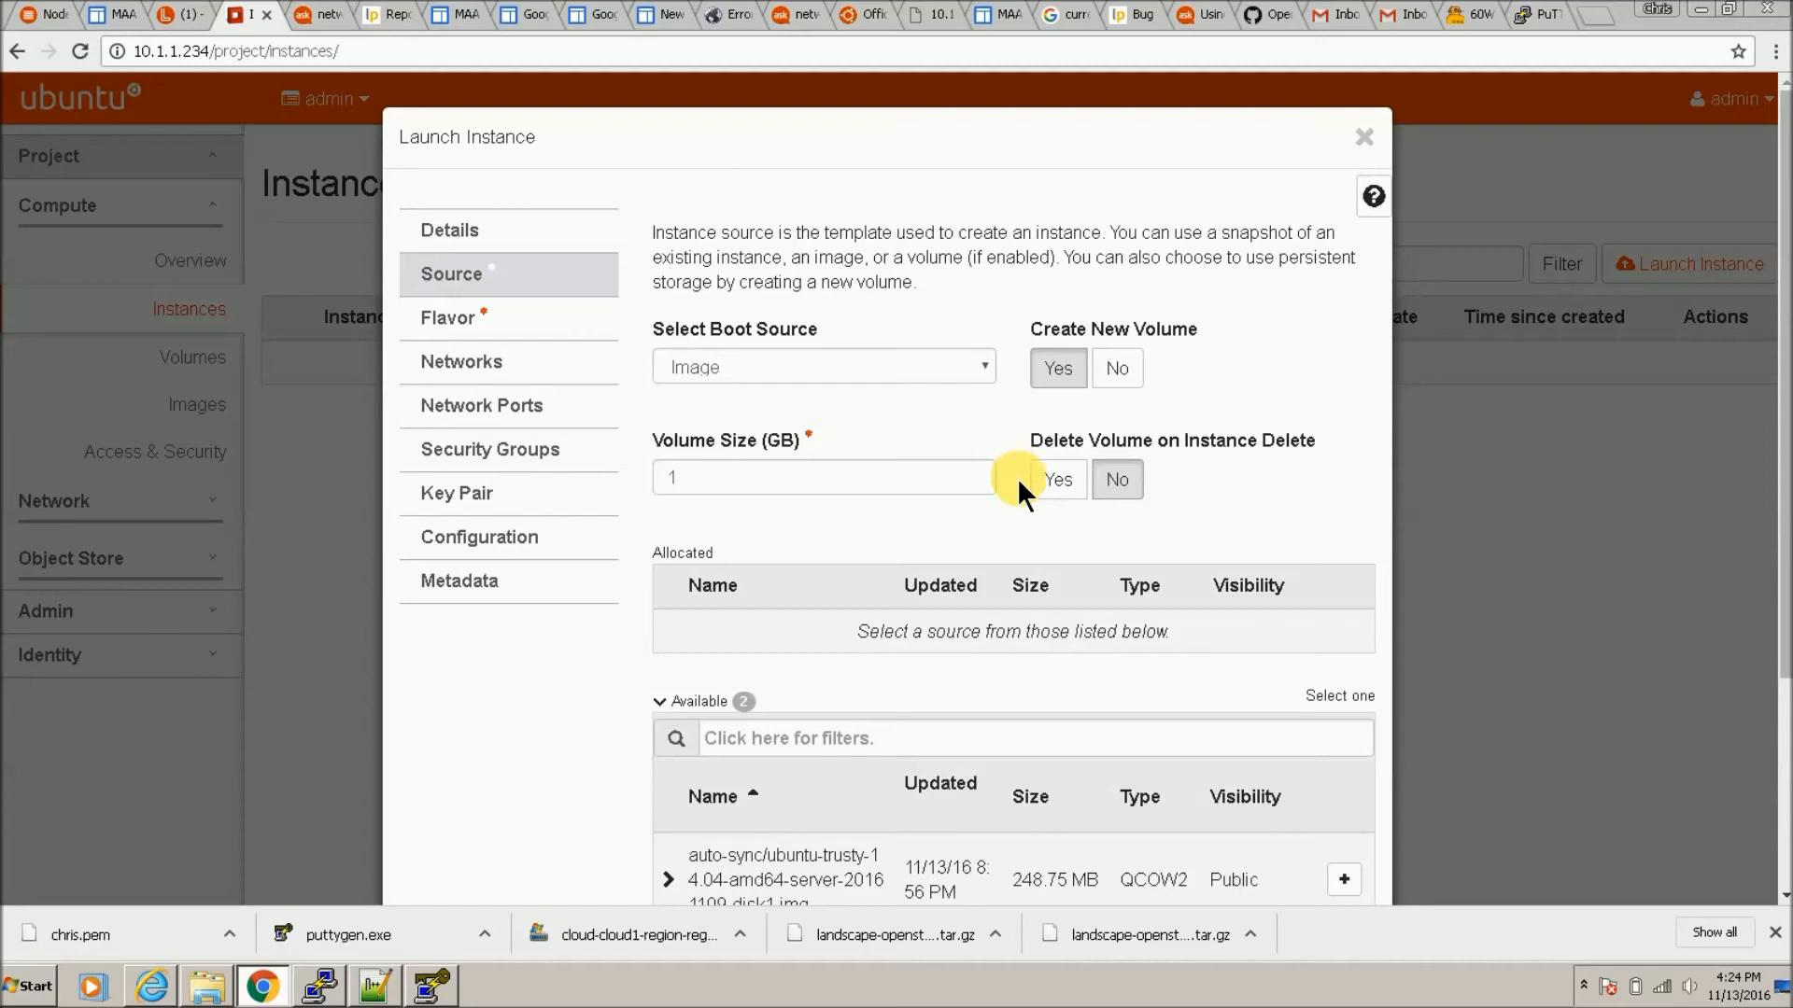
{"action": "left_click", "coordinate": [1117, 368]}
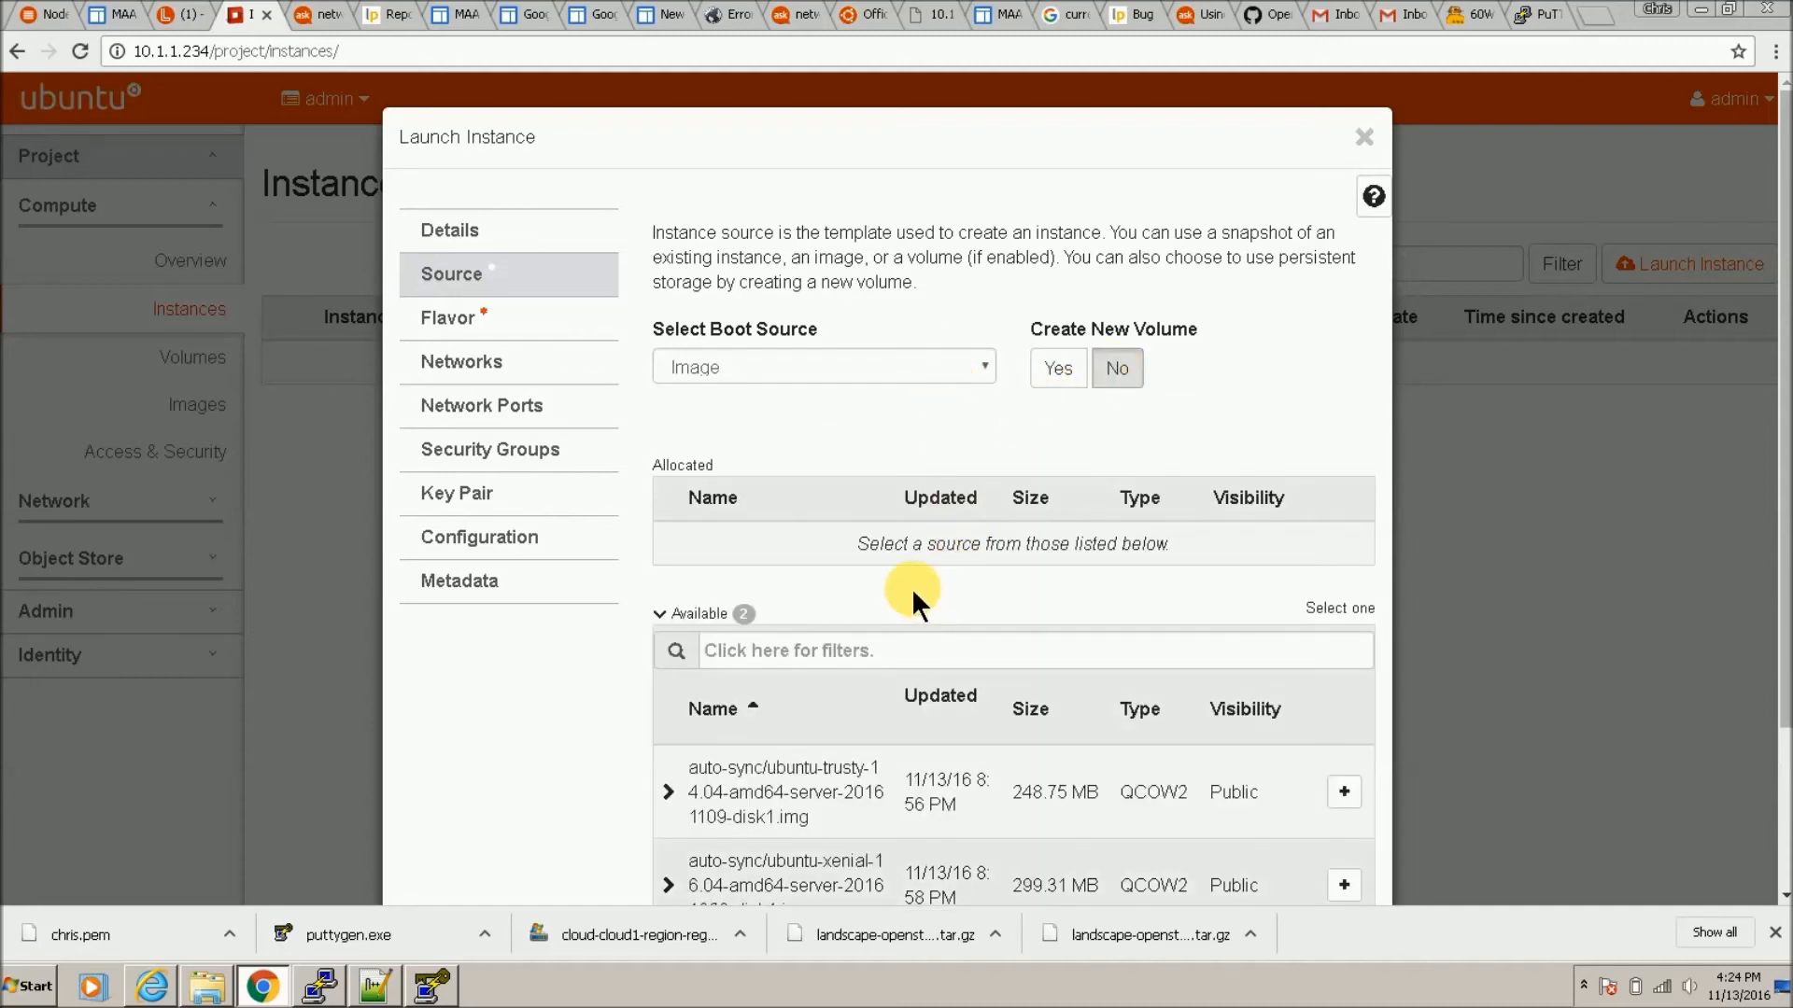
Step: Allocate the Ubuntu trusty 14.04 image as the instance source
{"action": "scroll", "coordinate": [910, 586], "scroll_direction": "down", "scroll_amount": 3}
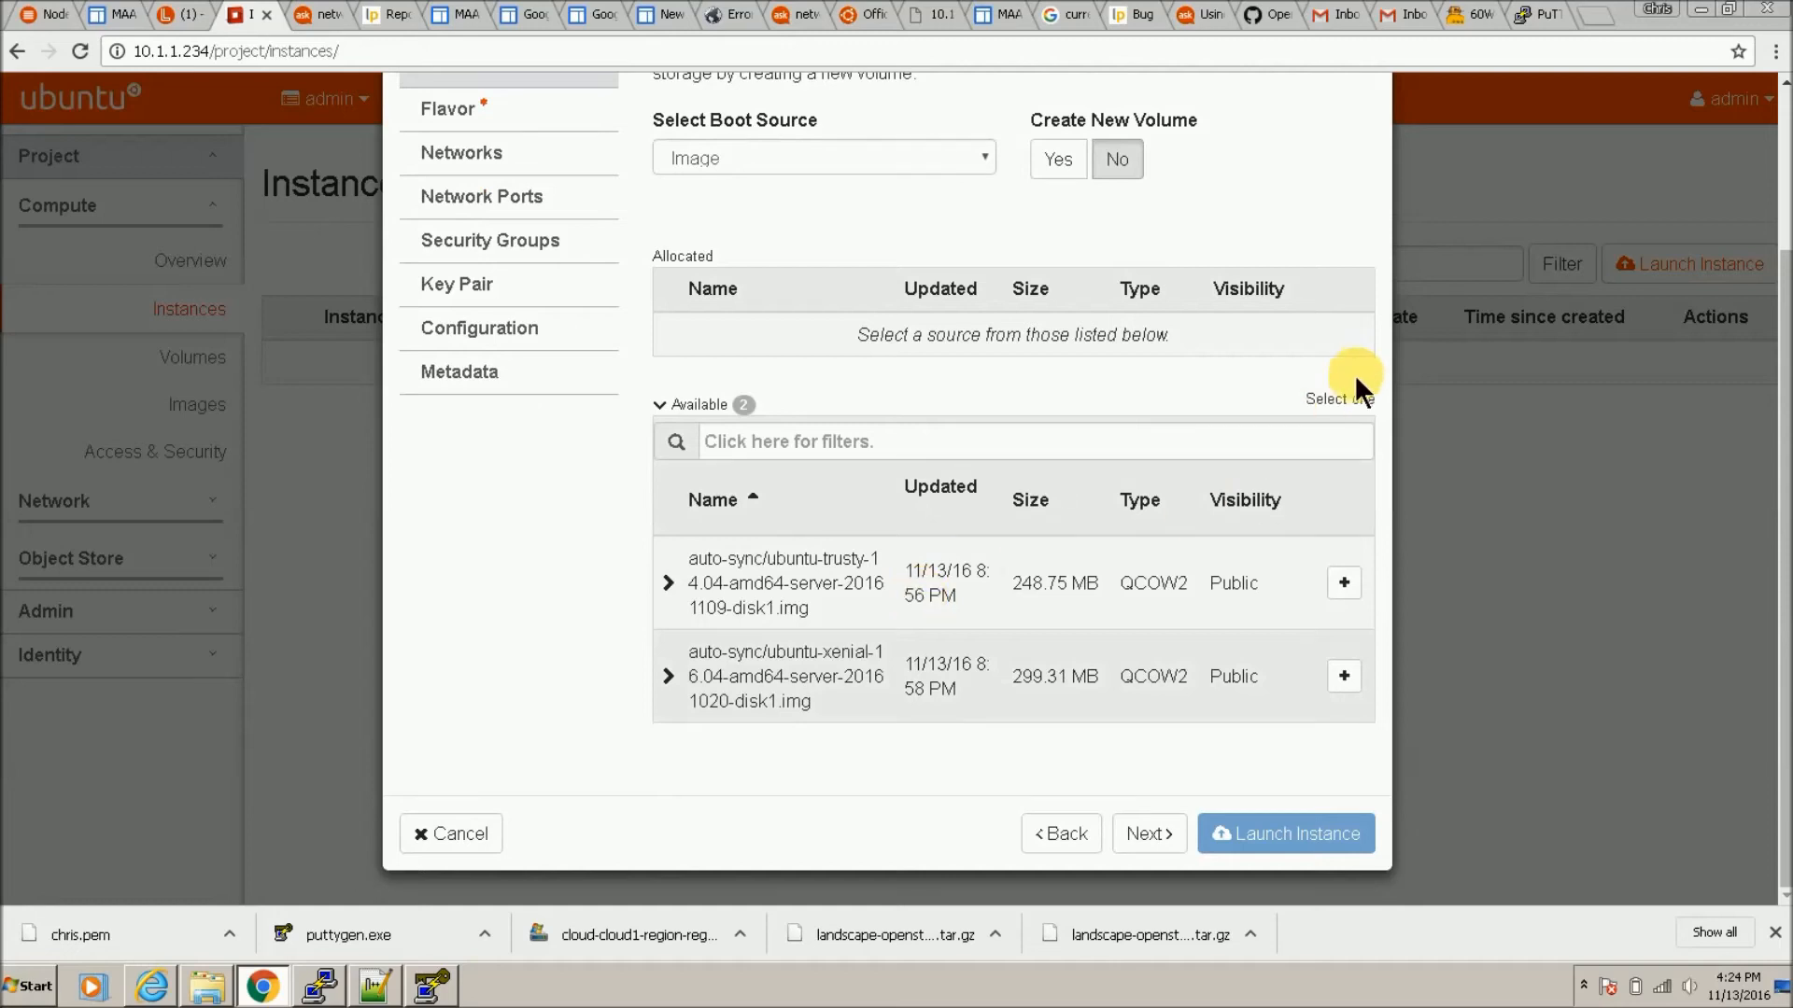
{"action": "left_click", "coordinate": [1342, 584]}
{"action": "scroll", "coordinate": [734, 530], "scroll_direction": "down", "scroll_amount": 2}
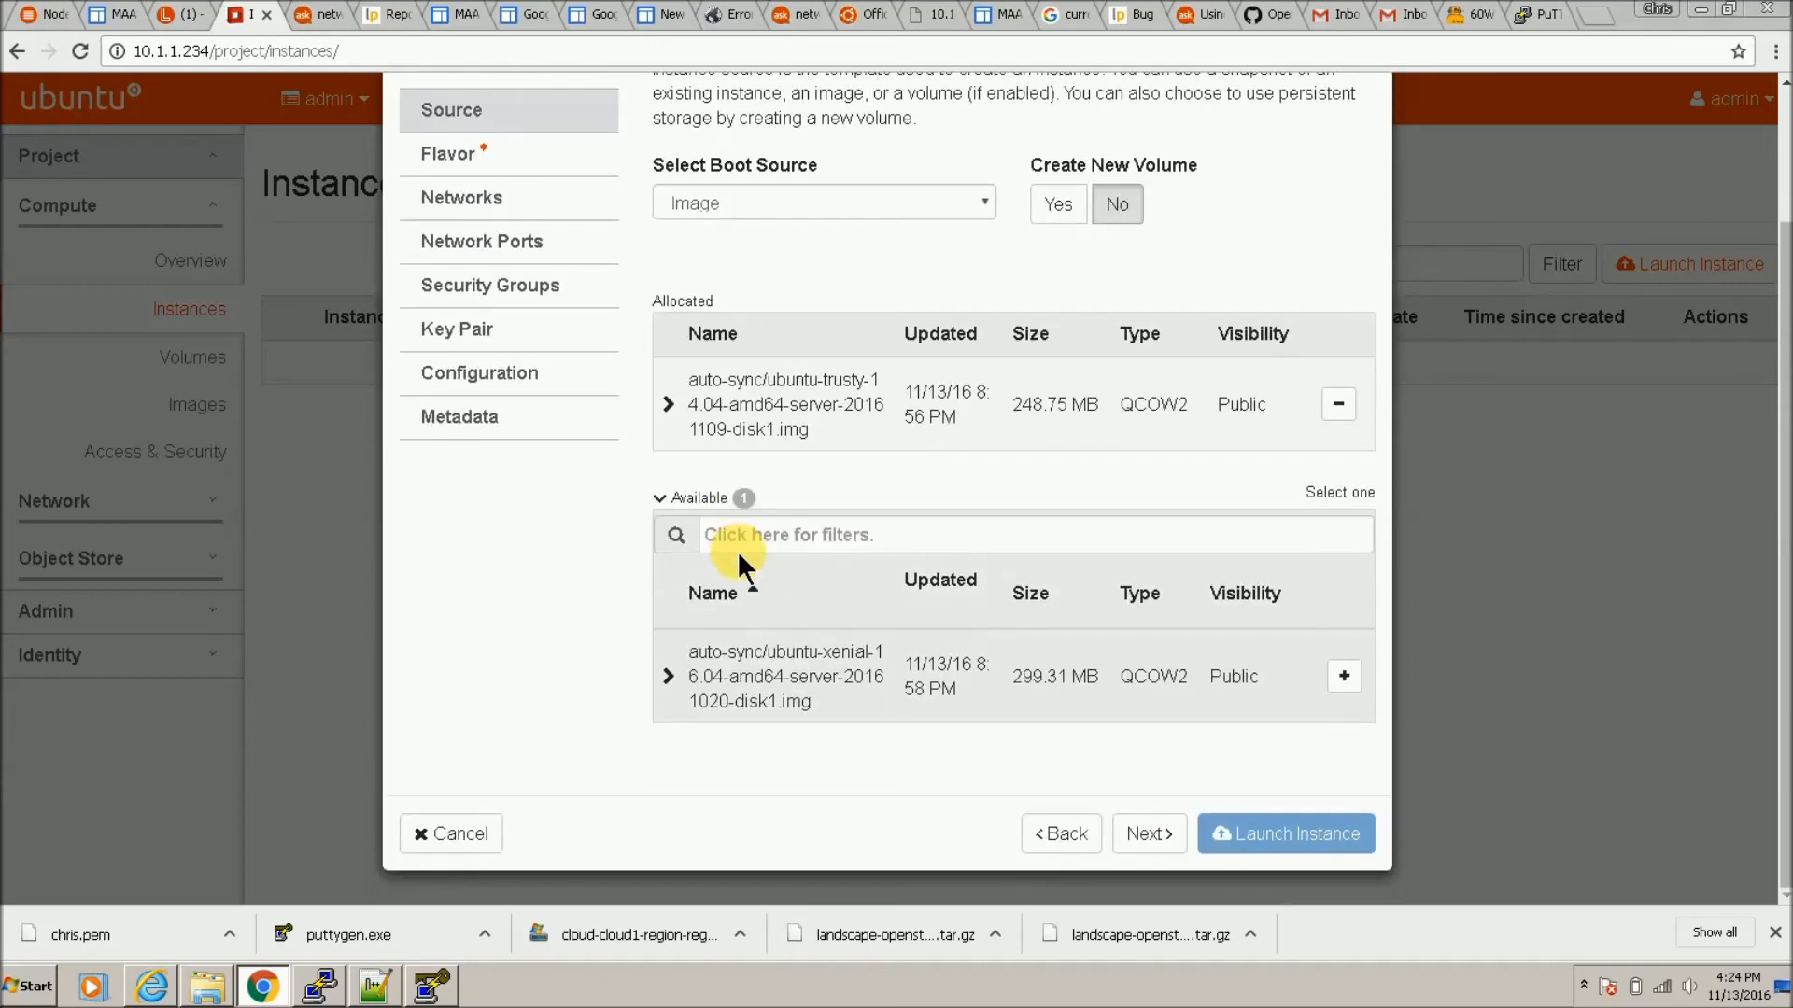
{"action": "scroll", "coordinate": [719, 579], "scroll_direction": "up", "scroll_amount": 2}
{"action": "left_click", "coordinate": [581, 328]}
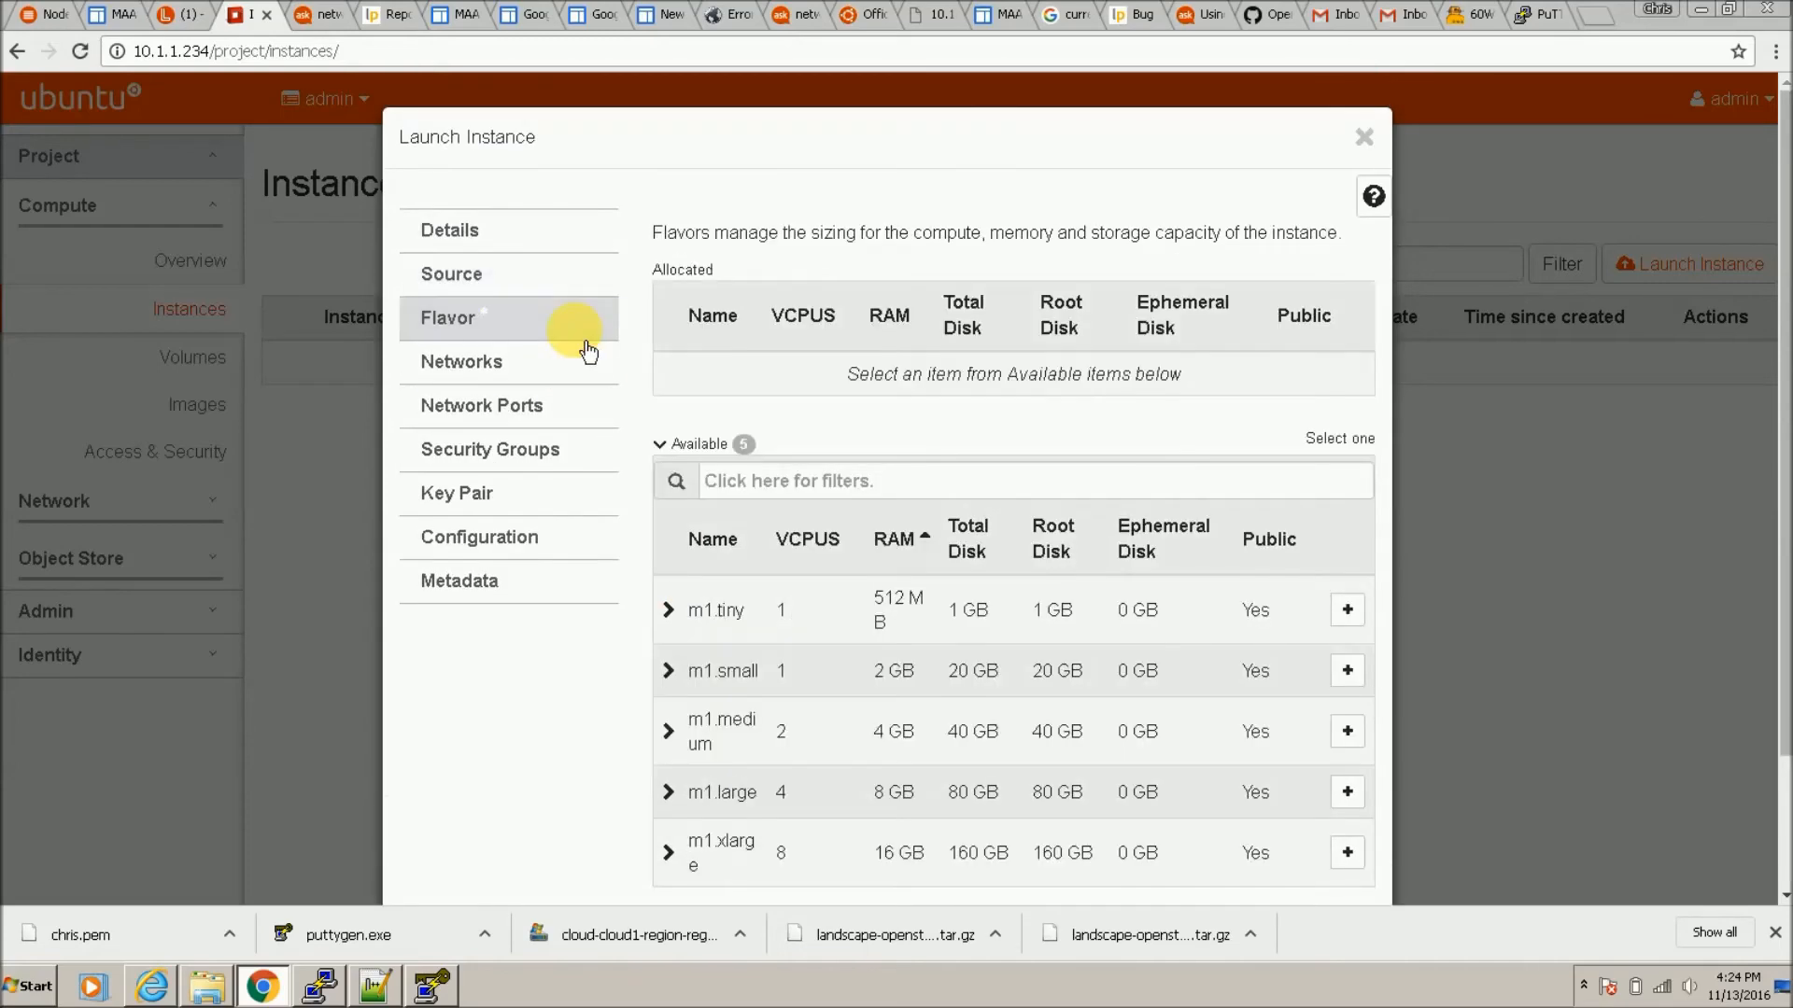
Step: Launch 'test' with flavor m1.small, the admin_net network and the chris key pair
{"action": "left_click", "coordinate": [1347, 670]}
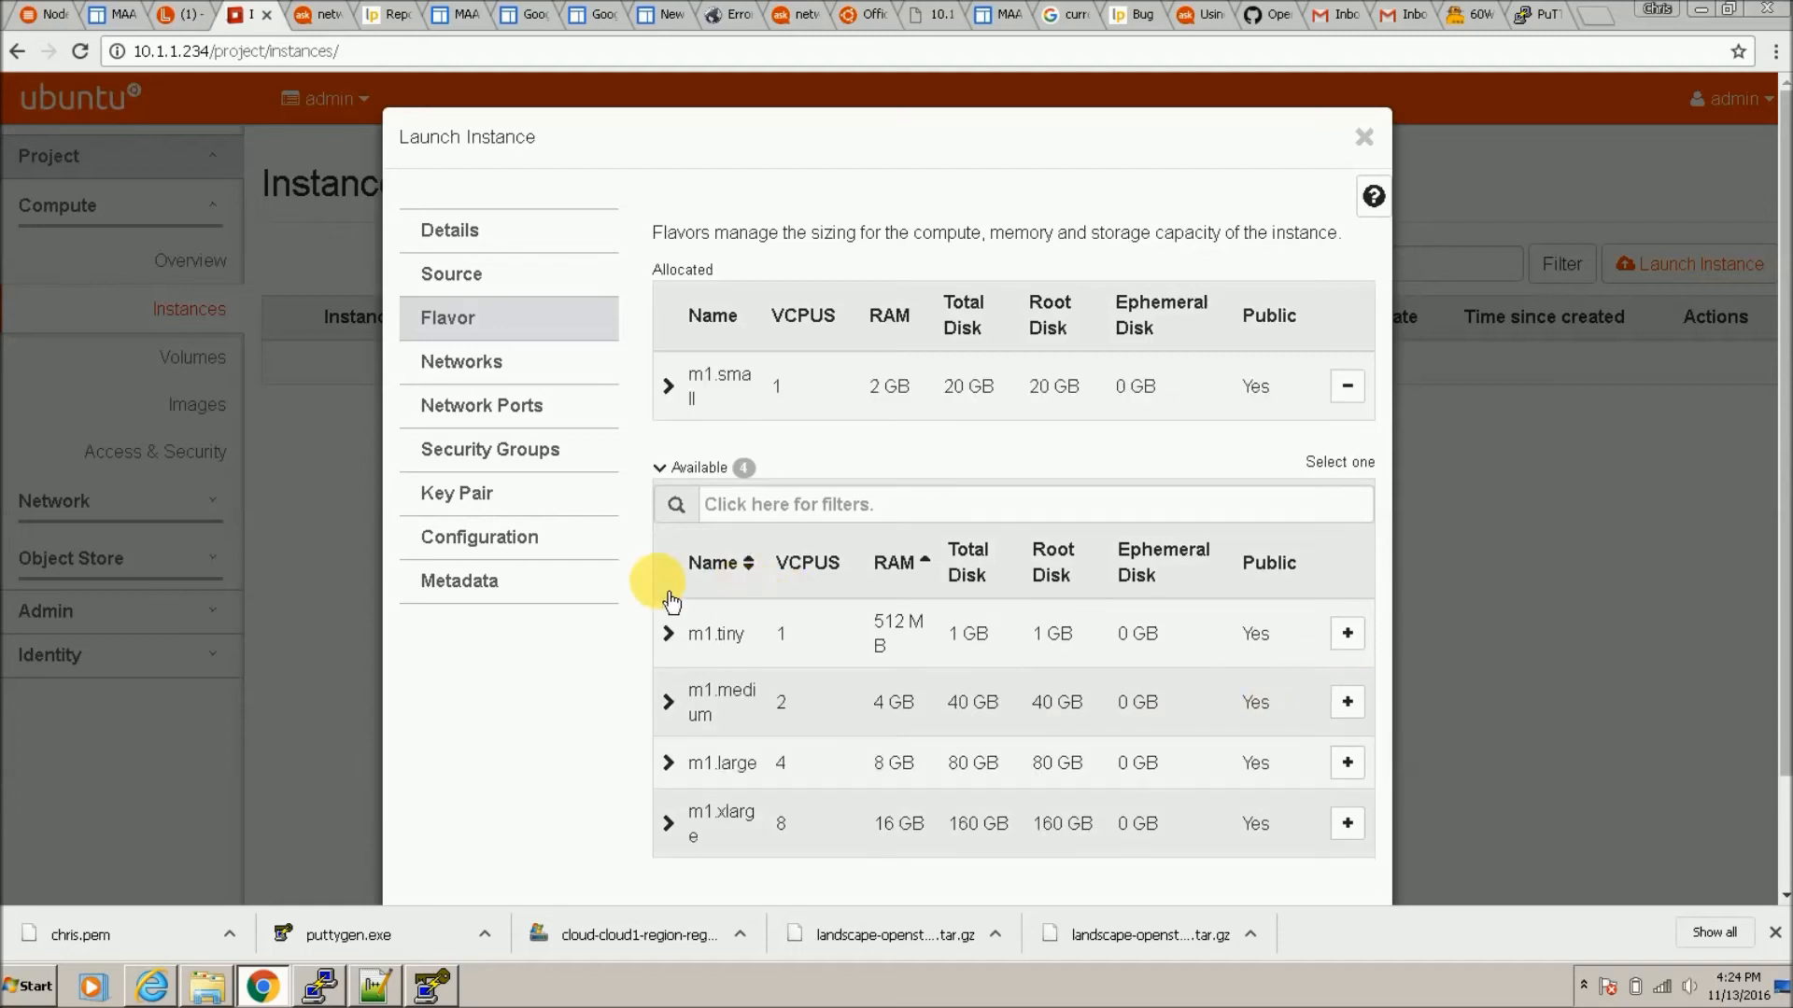
{"action": "left_click", "coordinate": [593, 392]}
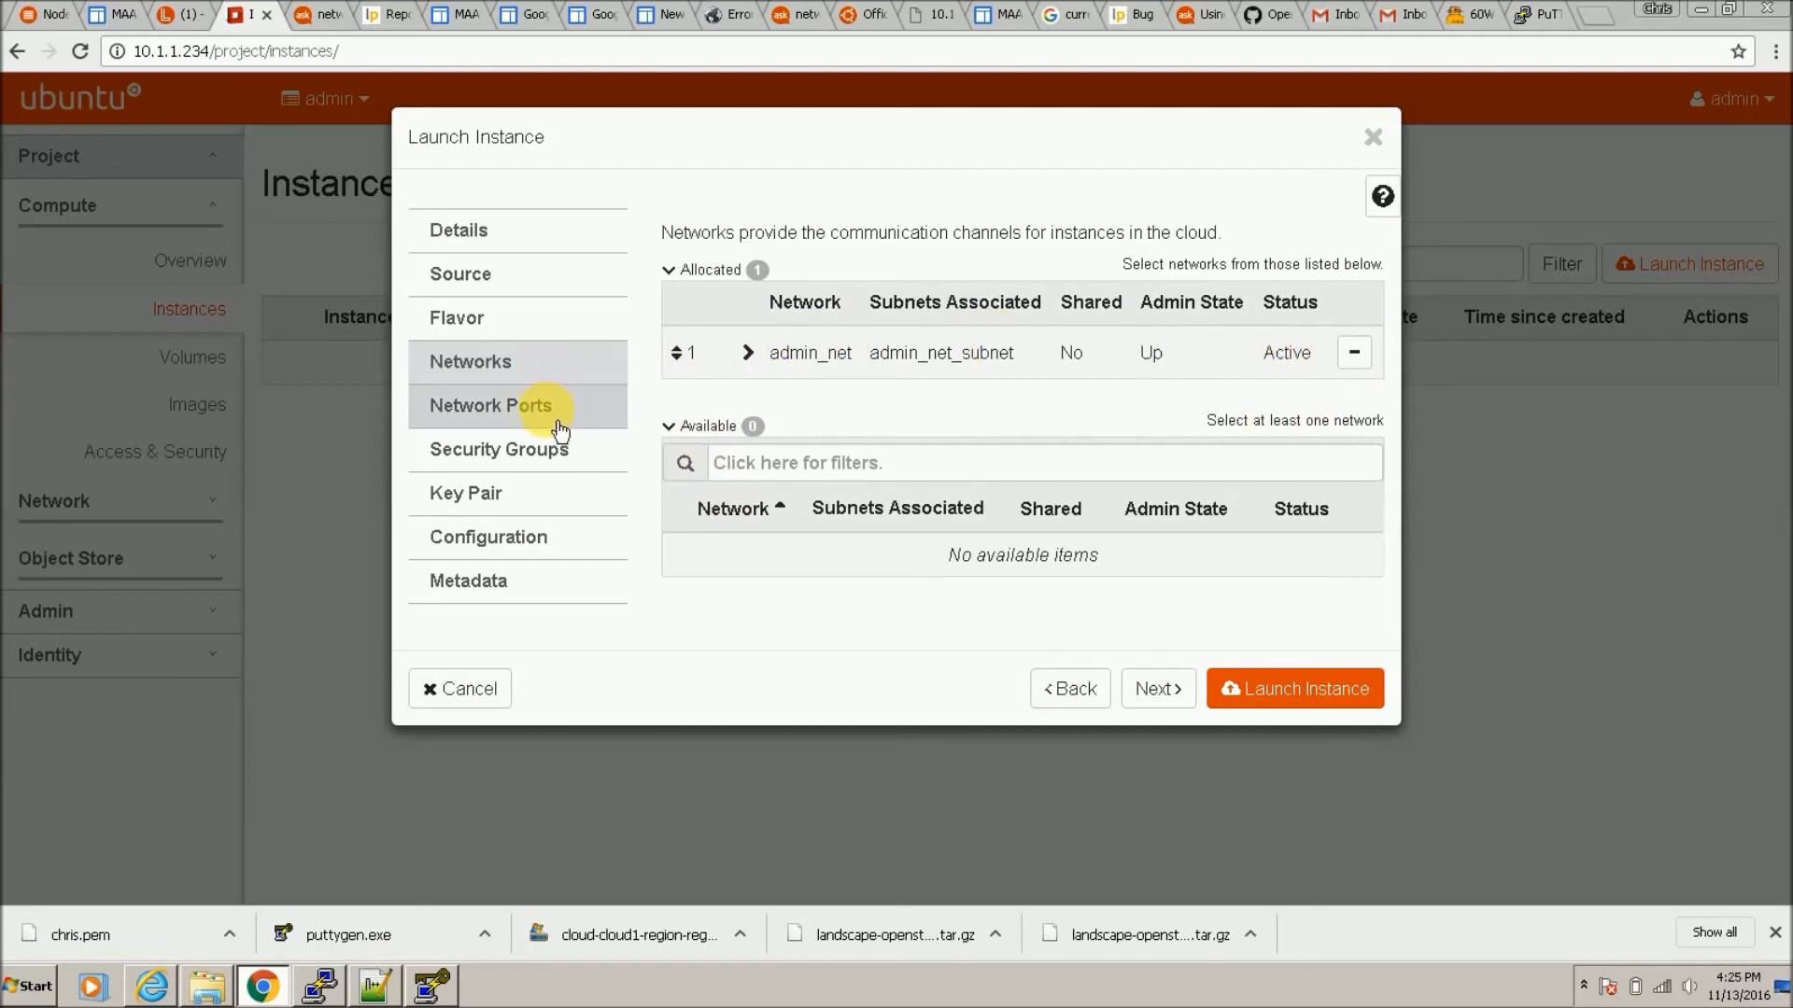
{"action": "left_click", "coordinate": [601, 408]}
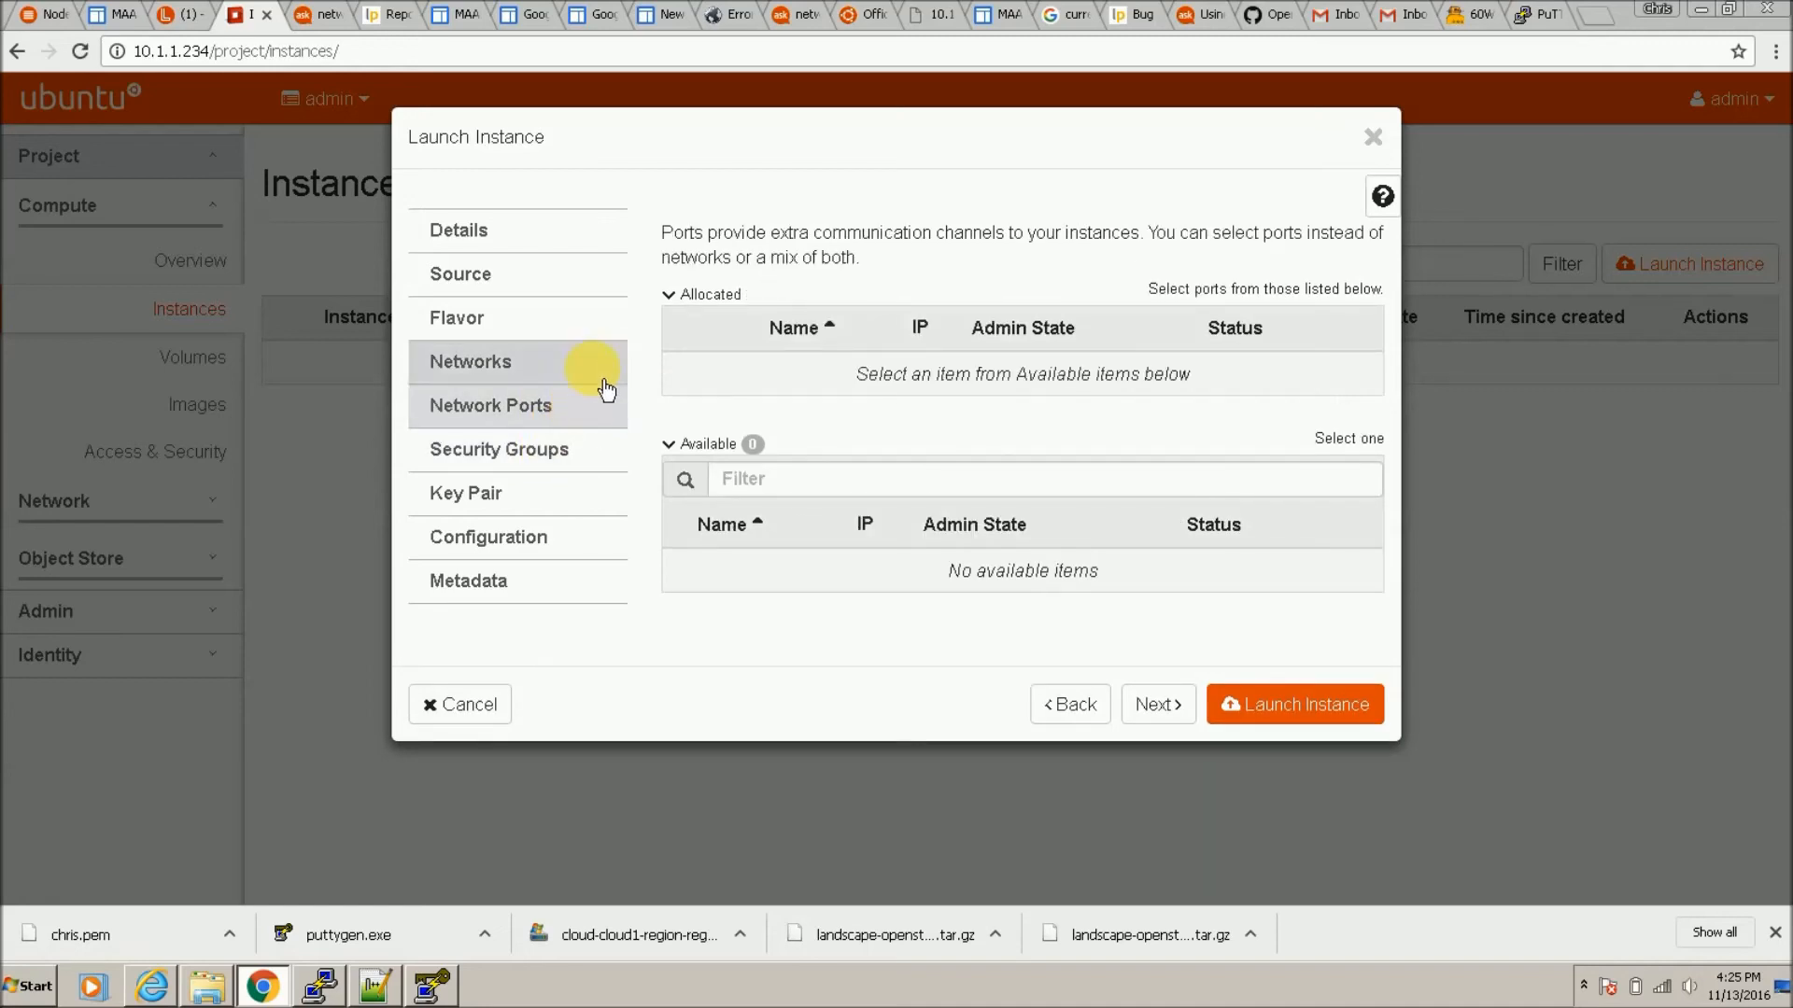
{"action": "left_click", "coordinate": [550, 500]}
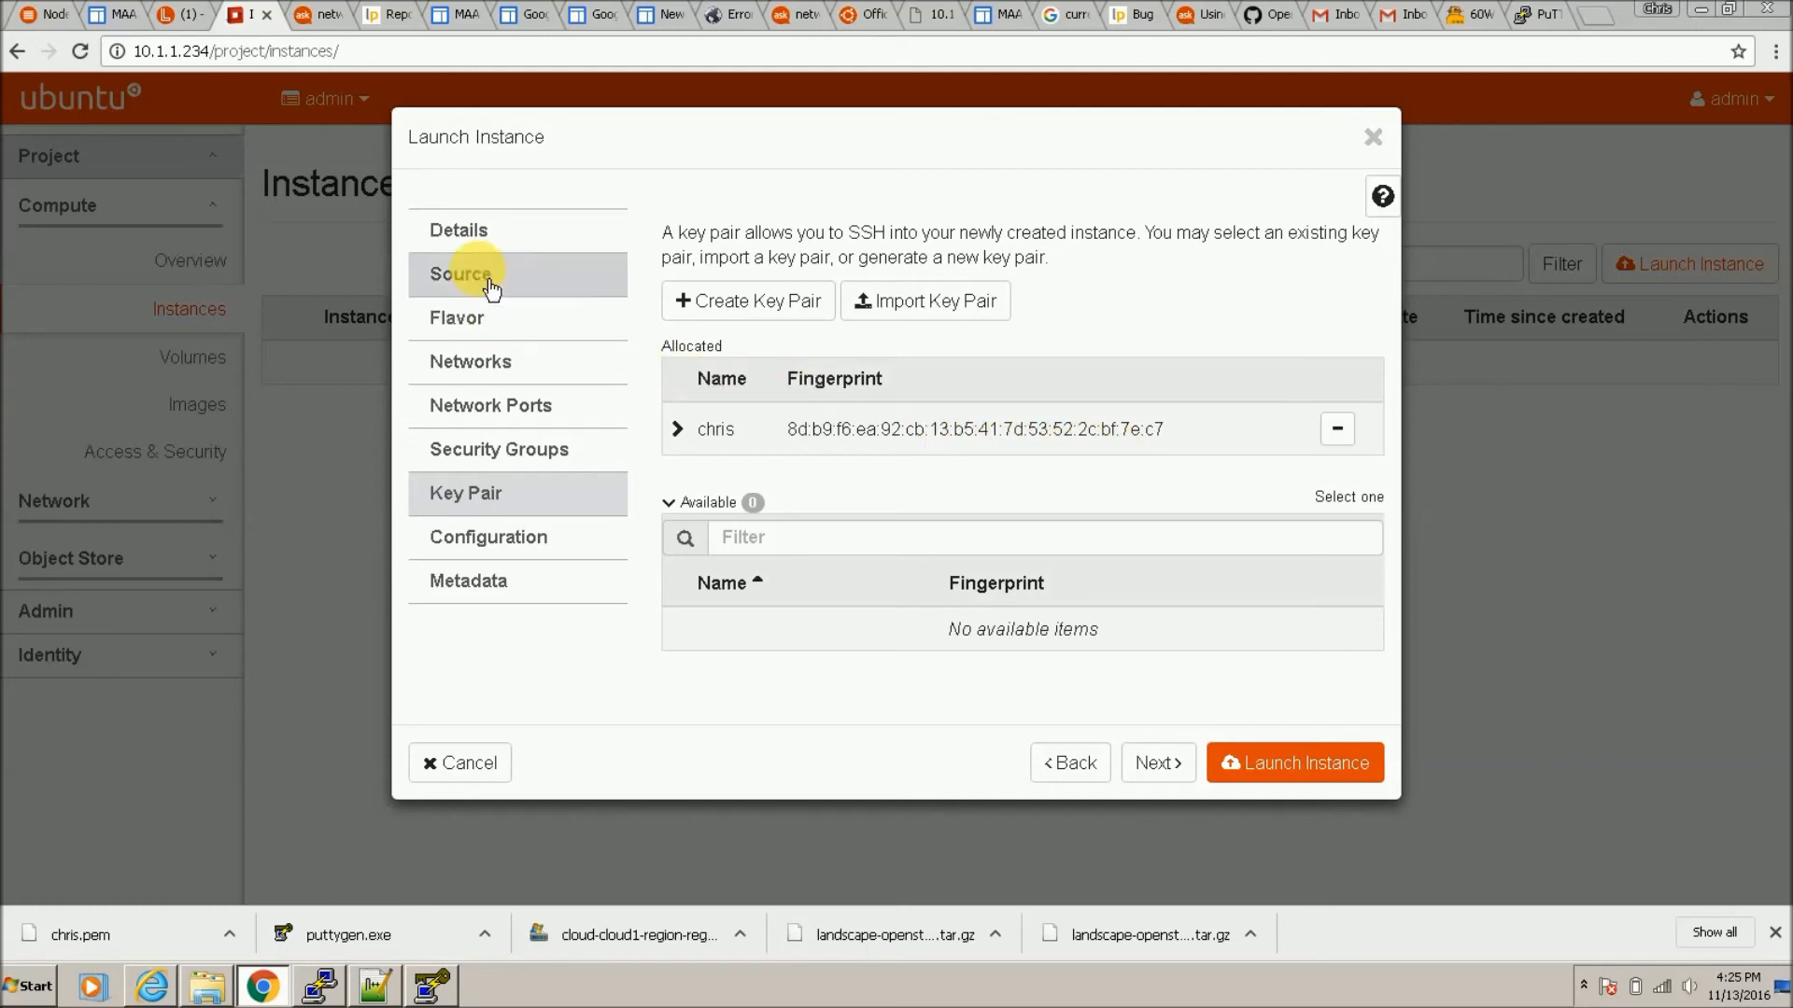
{"action": "left_click", "coordinate": [512, 231]}
{"action": "left_click", "coordinate": [1290, 688]}
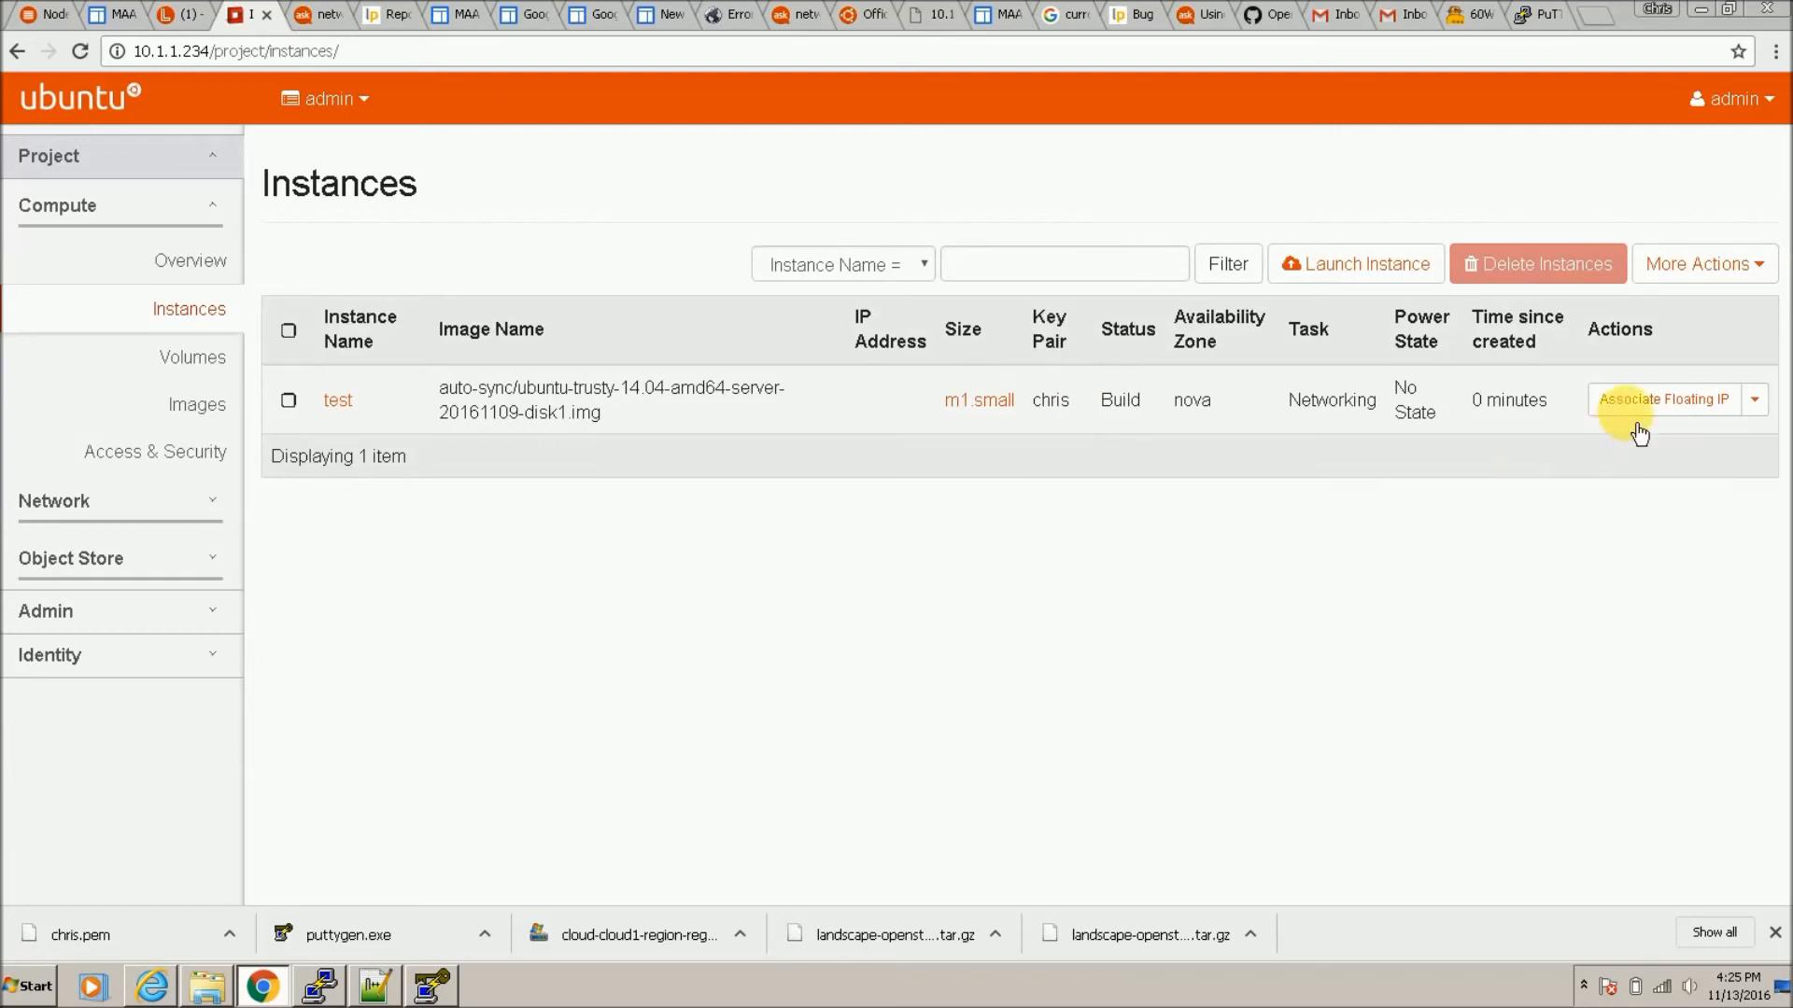
Step: Allocate floating IP 192.168.1.4 from ext_net and associate it with test's port 10.10.0.3
{"action": "left_click", "coordinate": [1679, 411]}
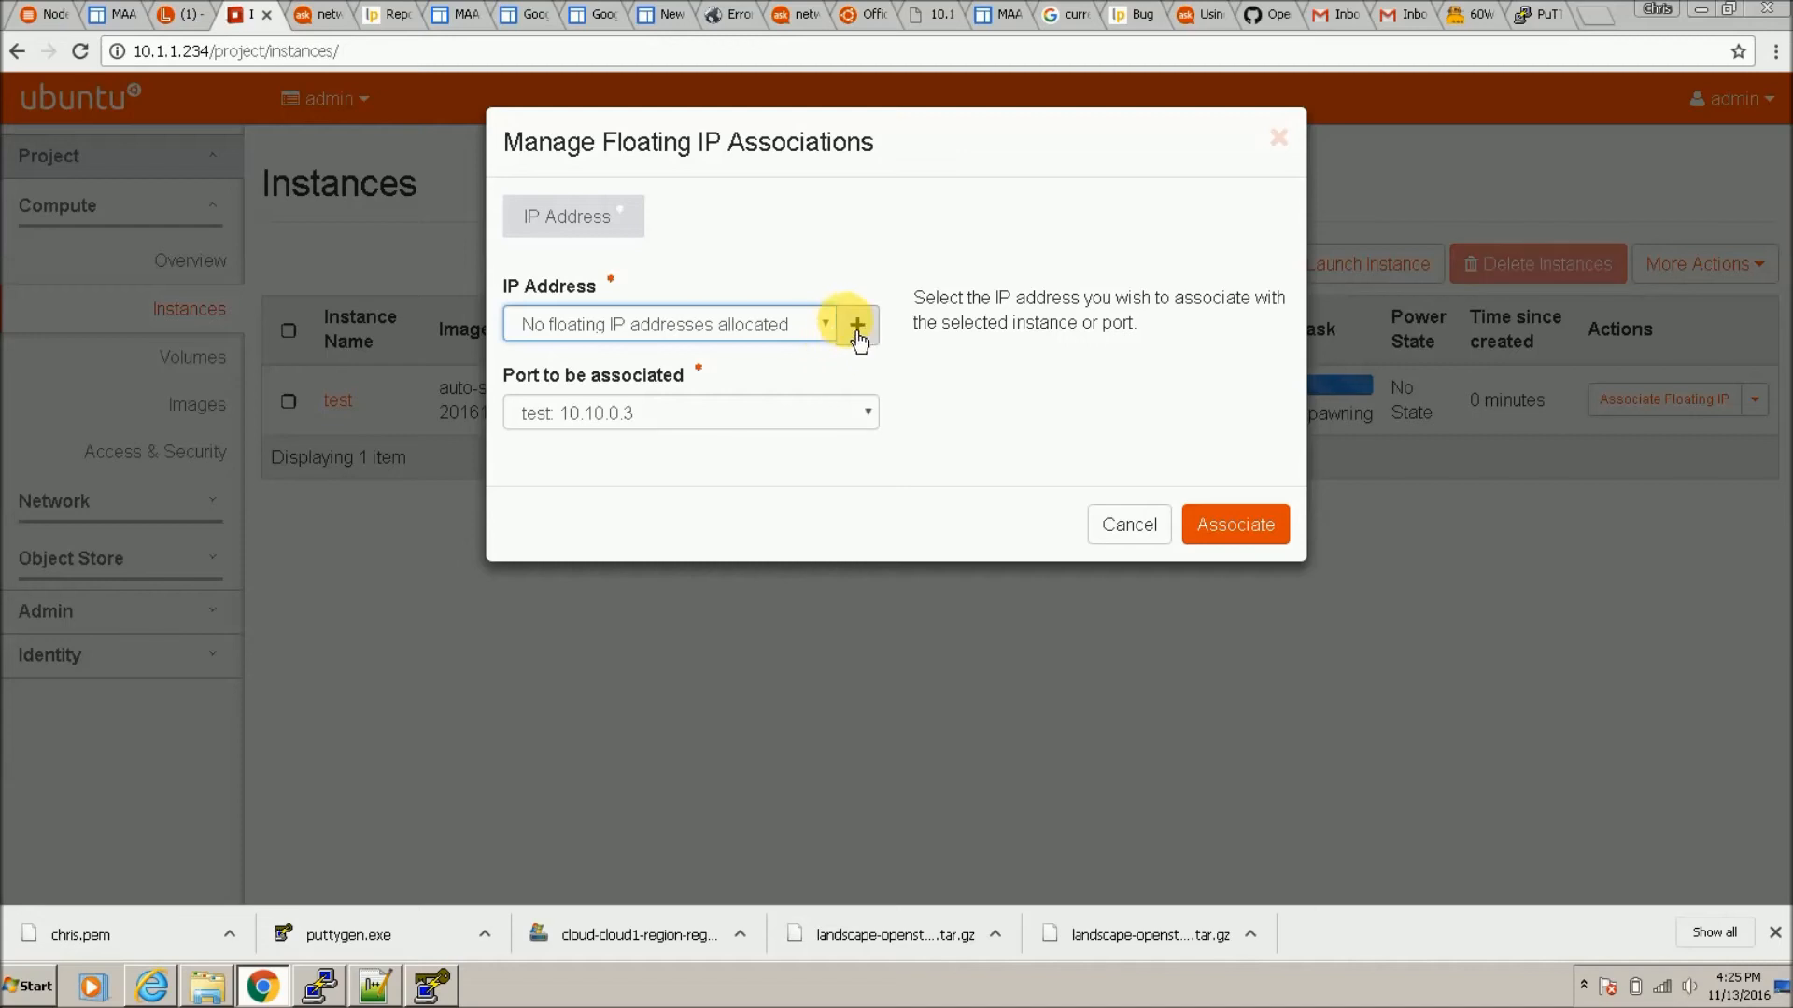
{"action": "left_click", "coordinate": [857, 325]}
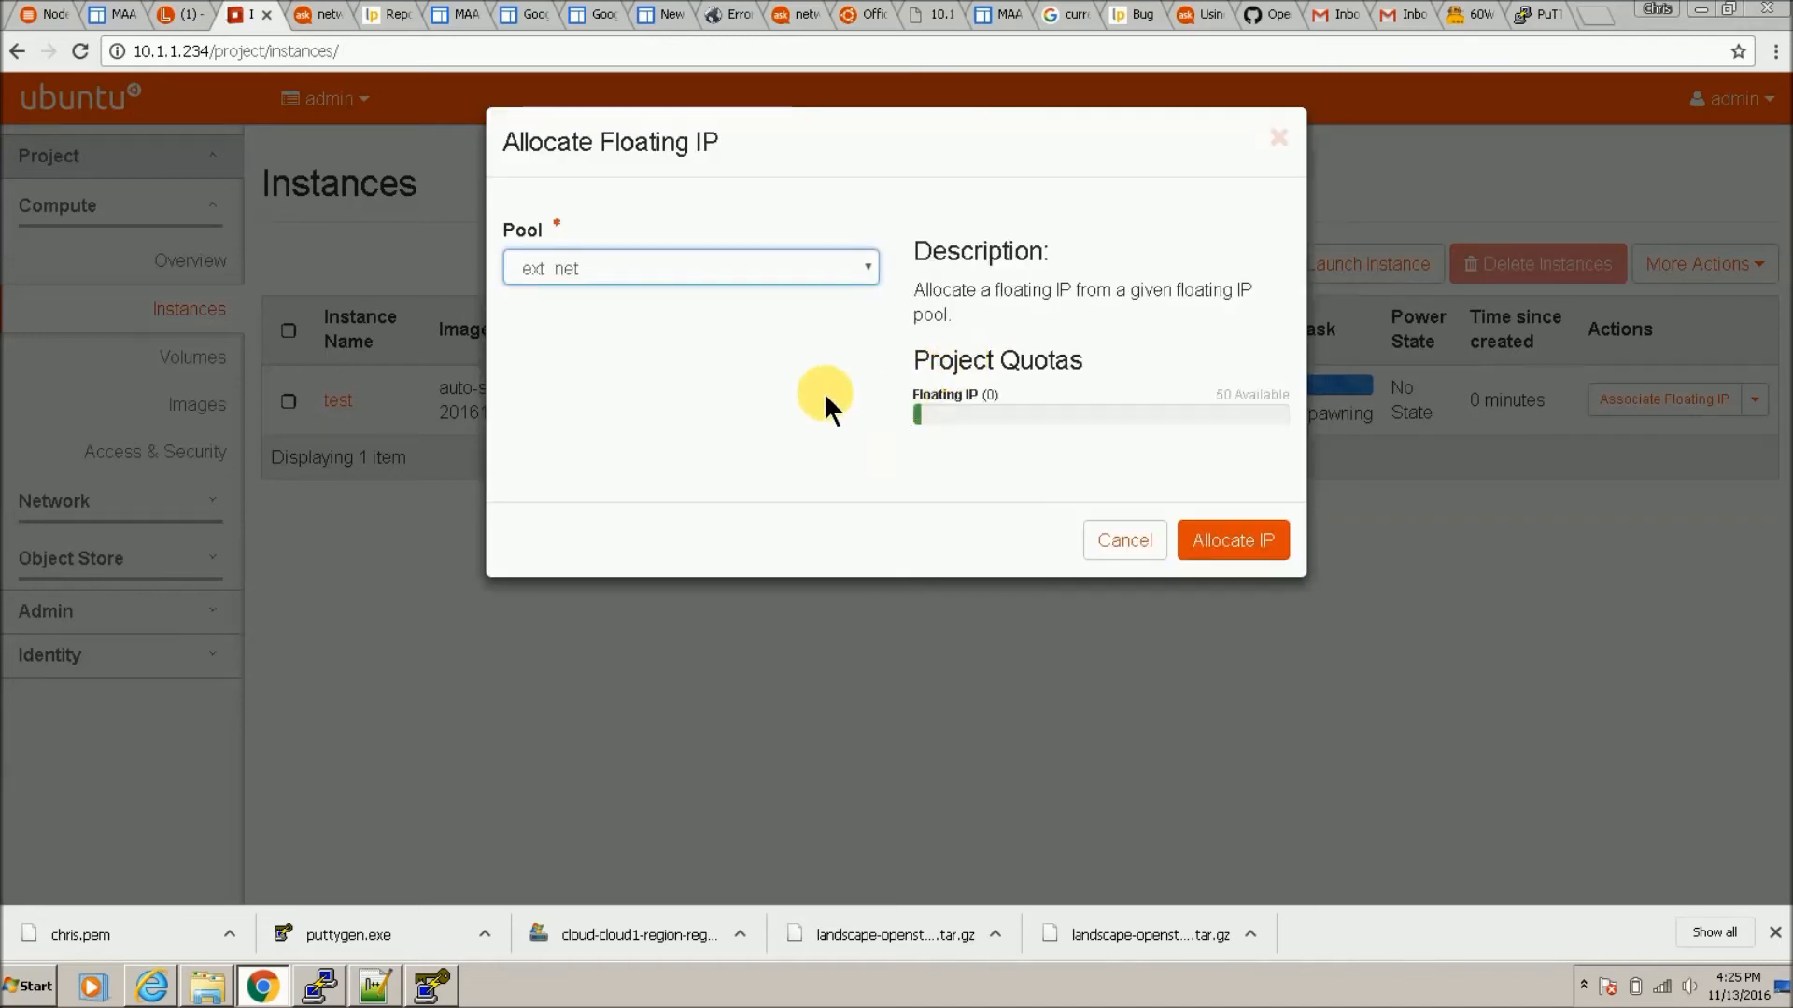
{"action": "left_click", "coordinate": [1249, 552]}
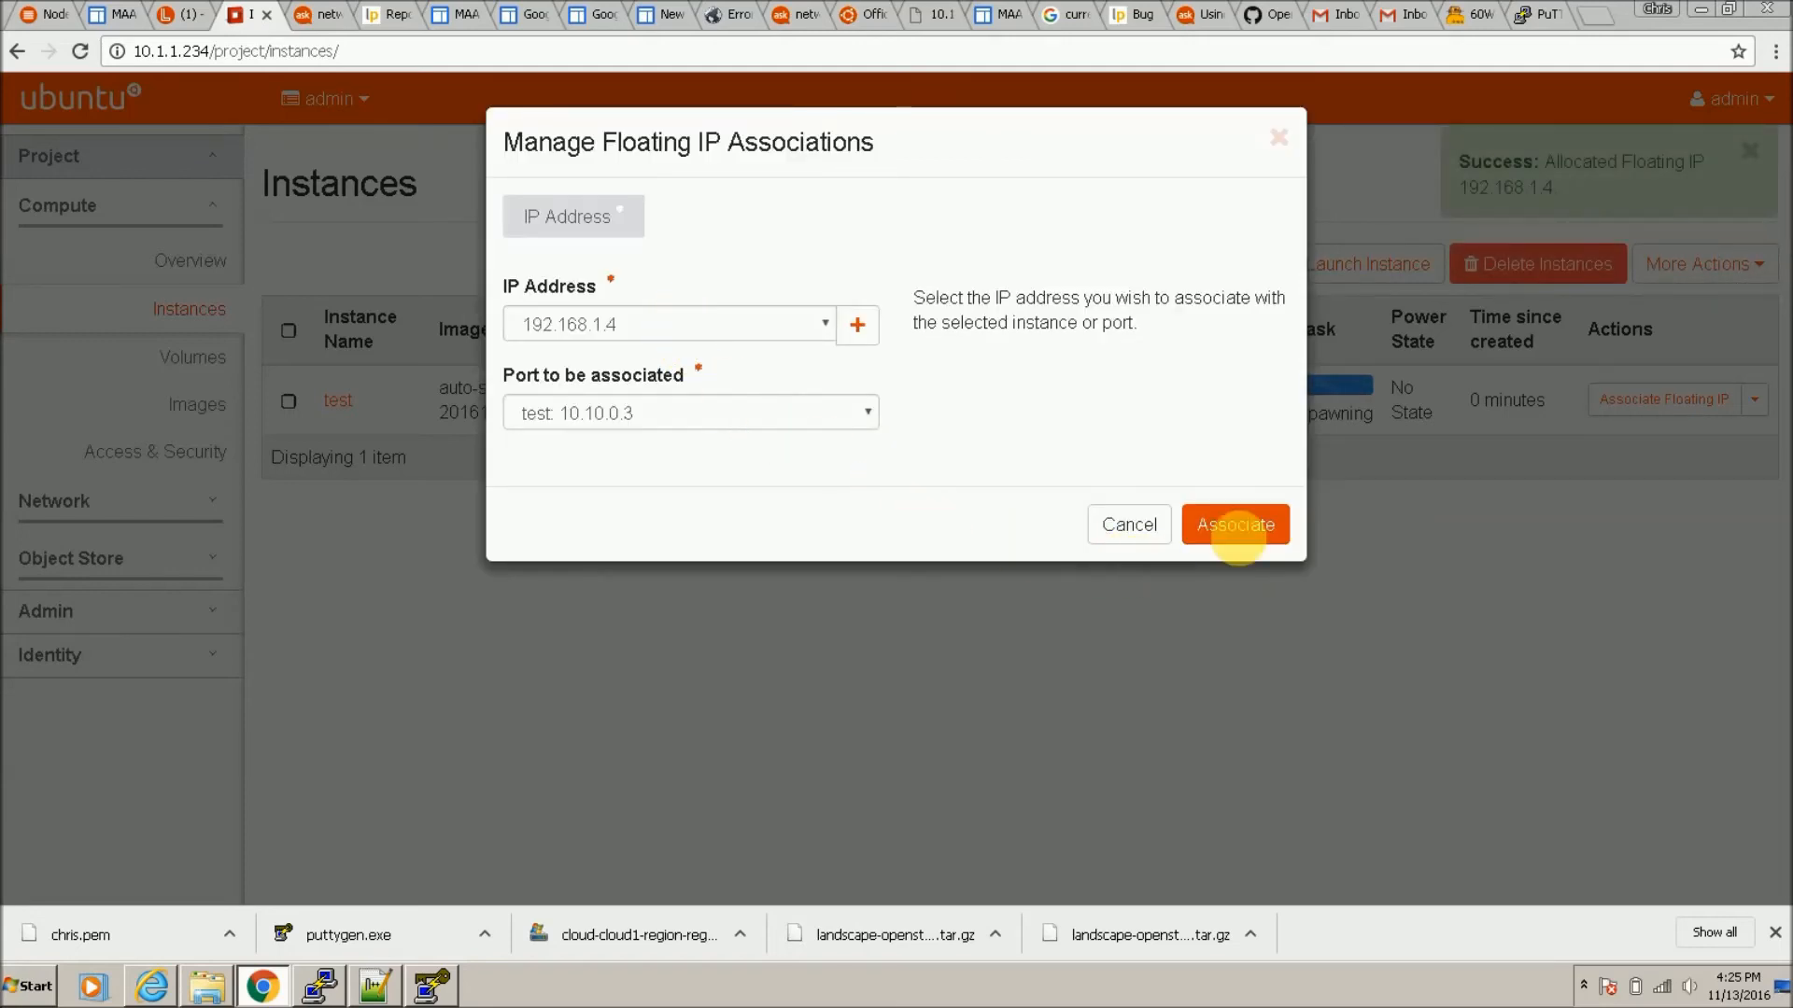
{"action": "left_click", "coordinate": [1256, 522]}
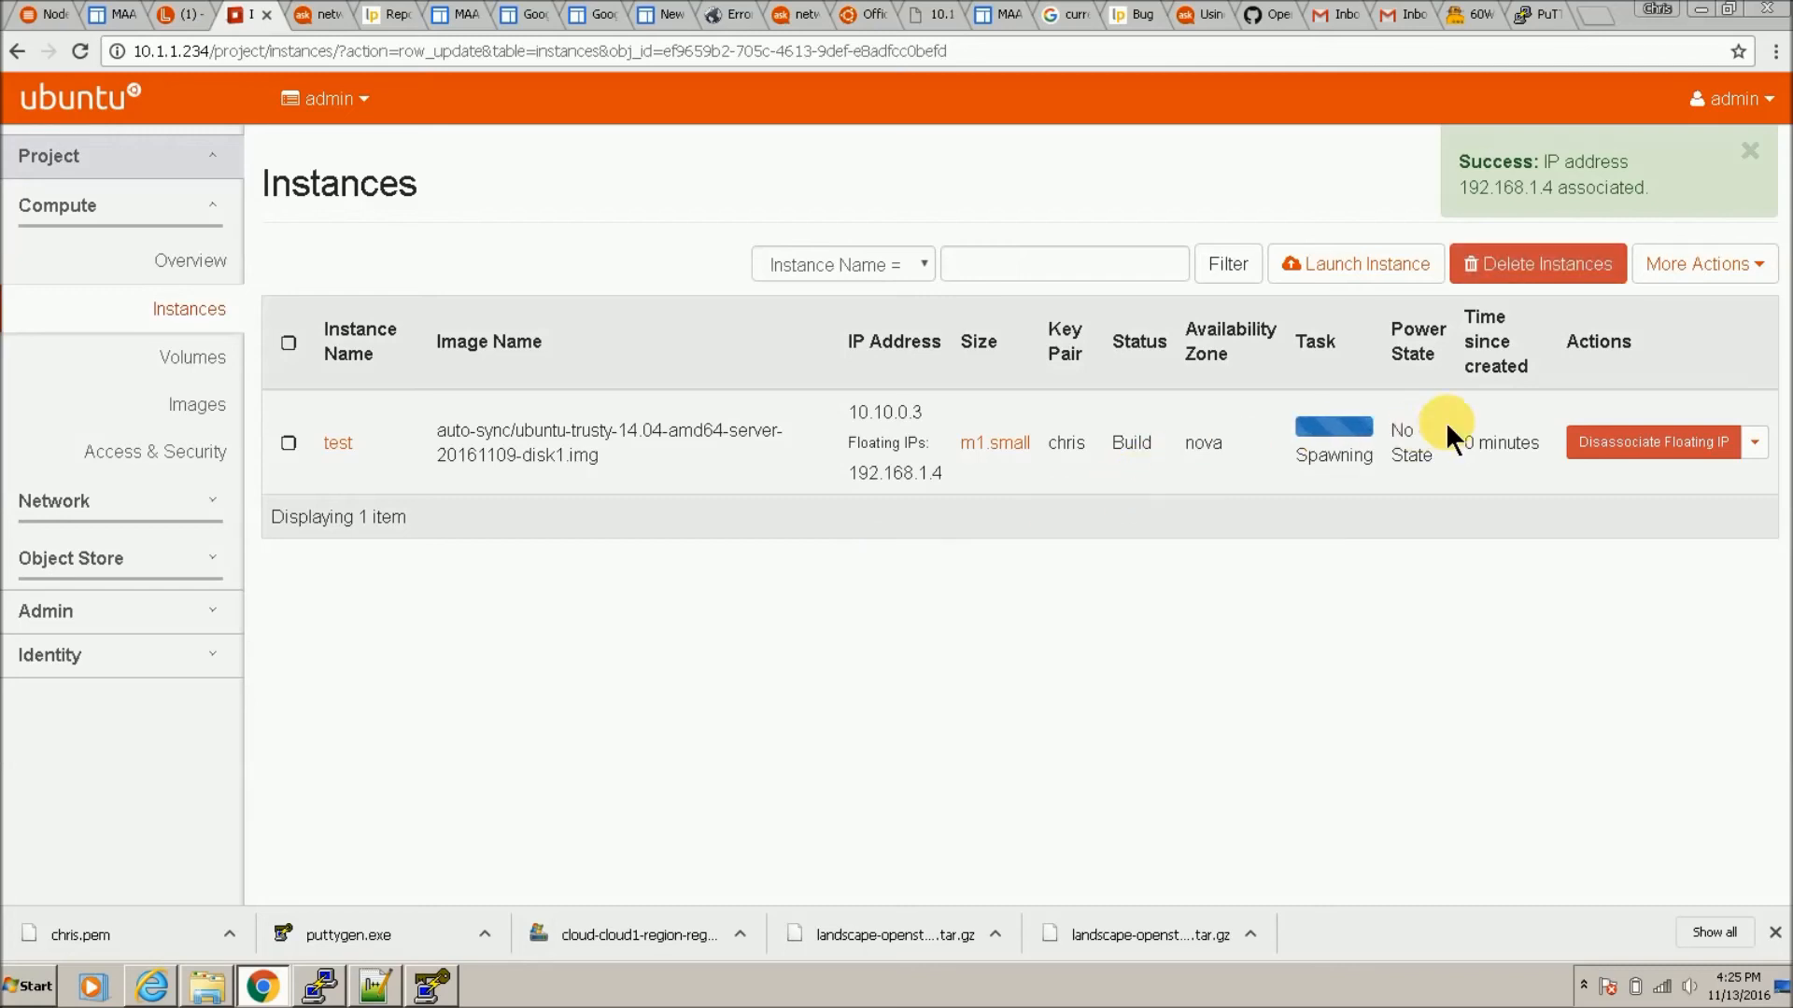
{"action": "left_click", "coordinate": [1697, 11]}
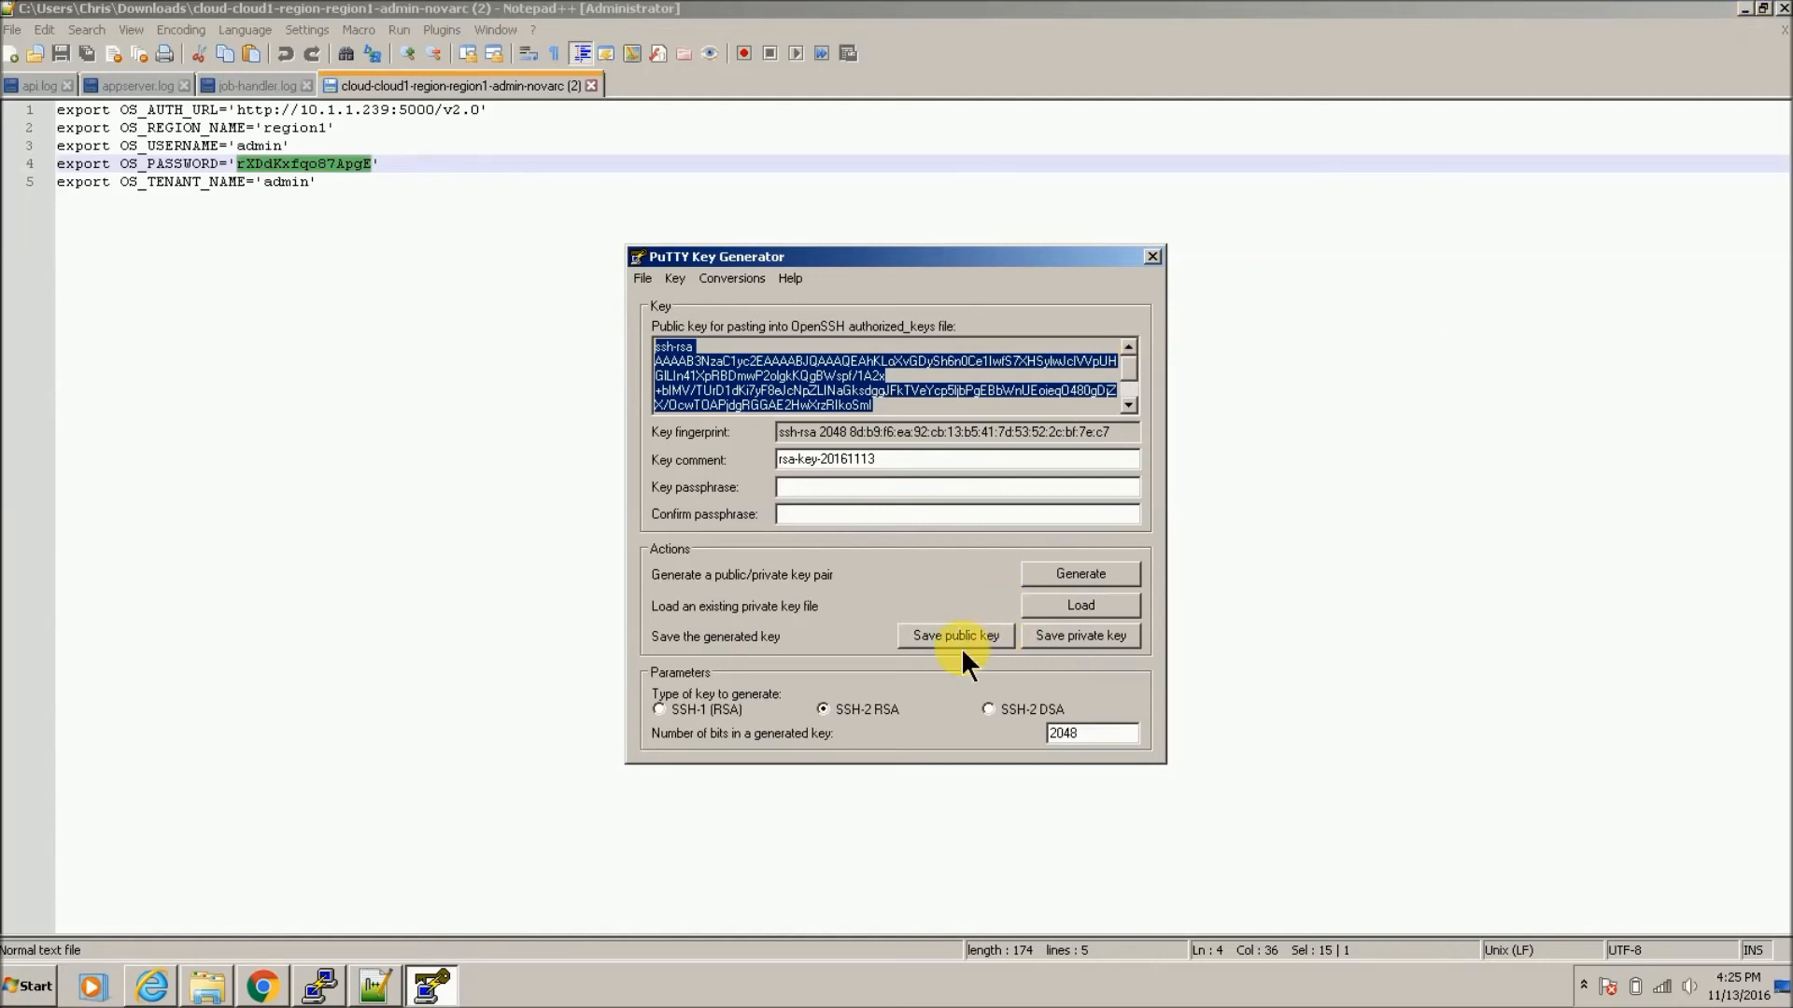
Step: Save the private key without a passphrase as chris.ppk on the Desktop
{"action": "left_click", "coordinate": [1070, 637]}
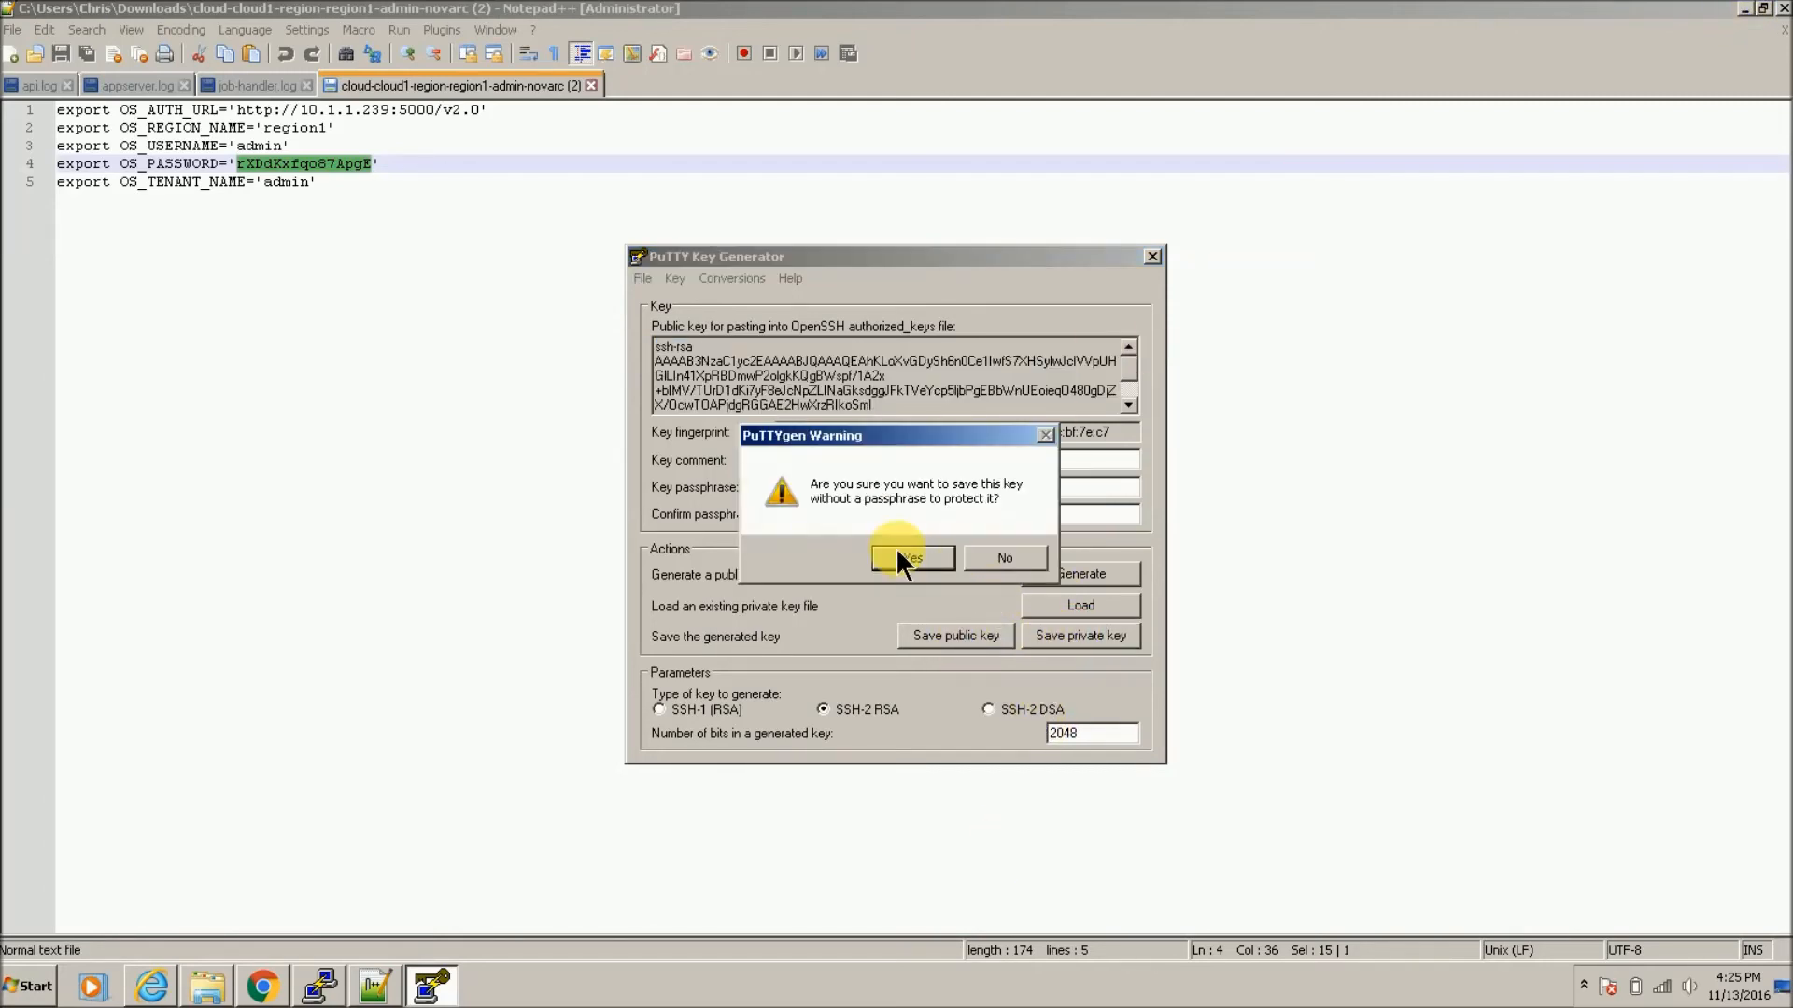
{"action": "left_click", "coordinate": [900, 557]}
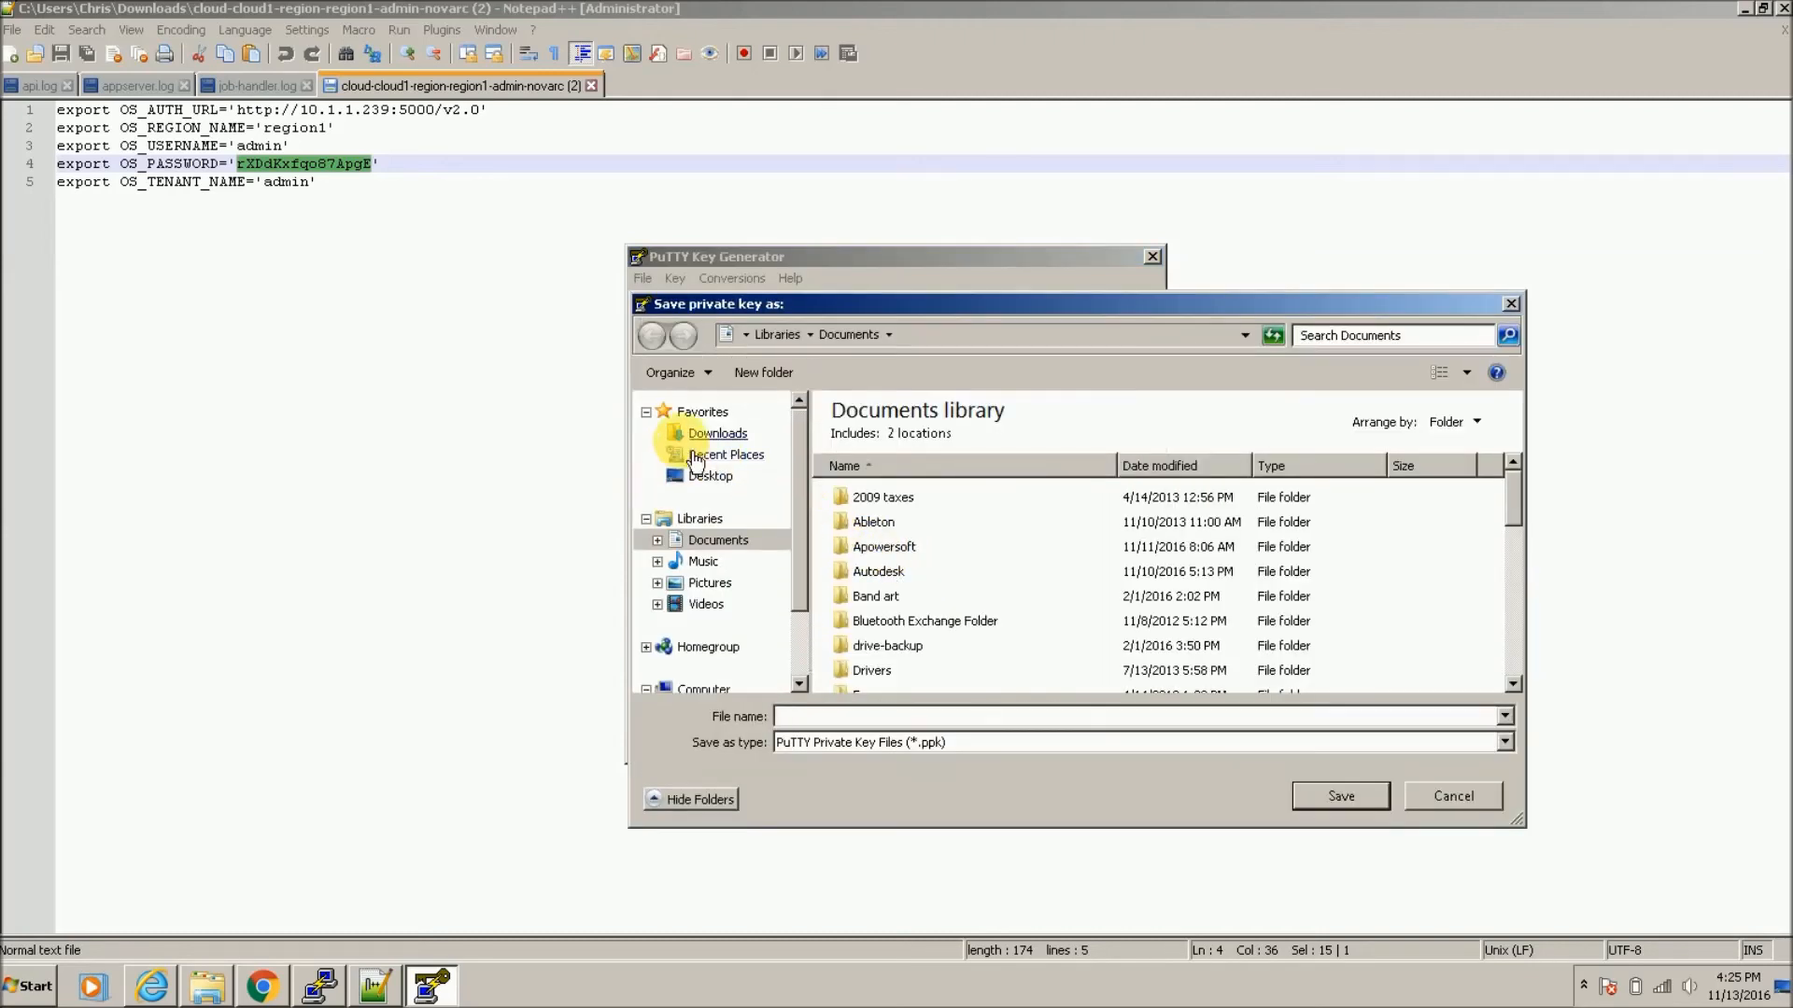
{"action": "left_click", "coordinate": [710, 476]}
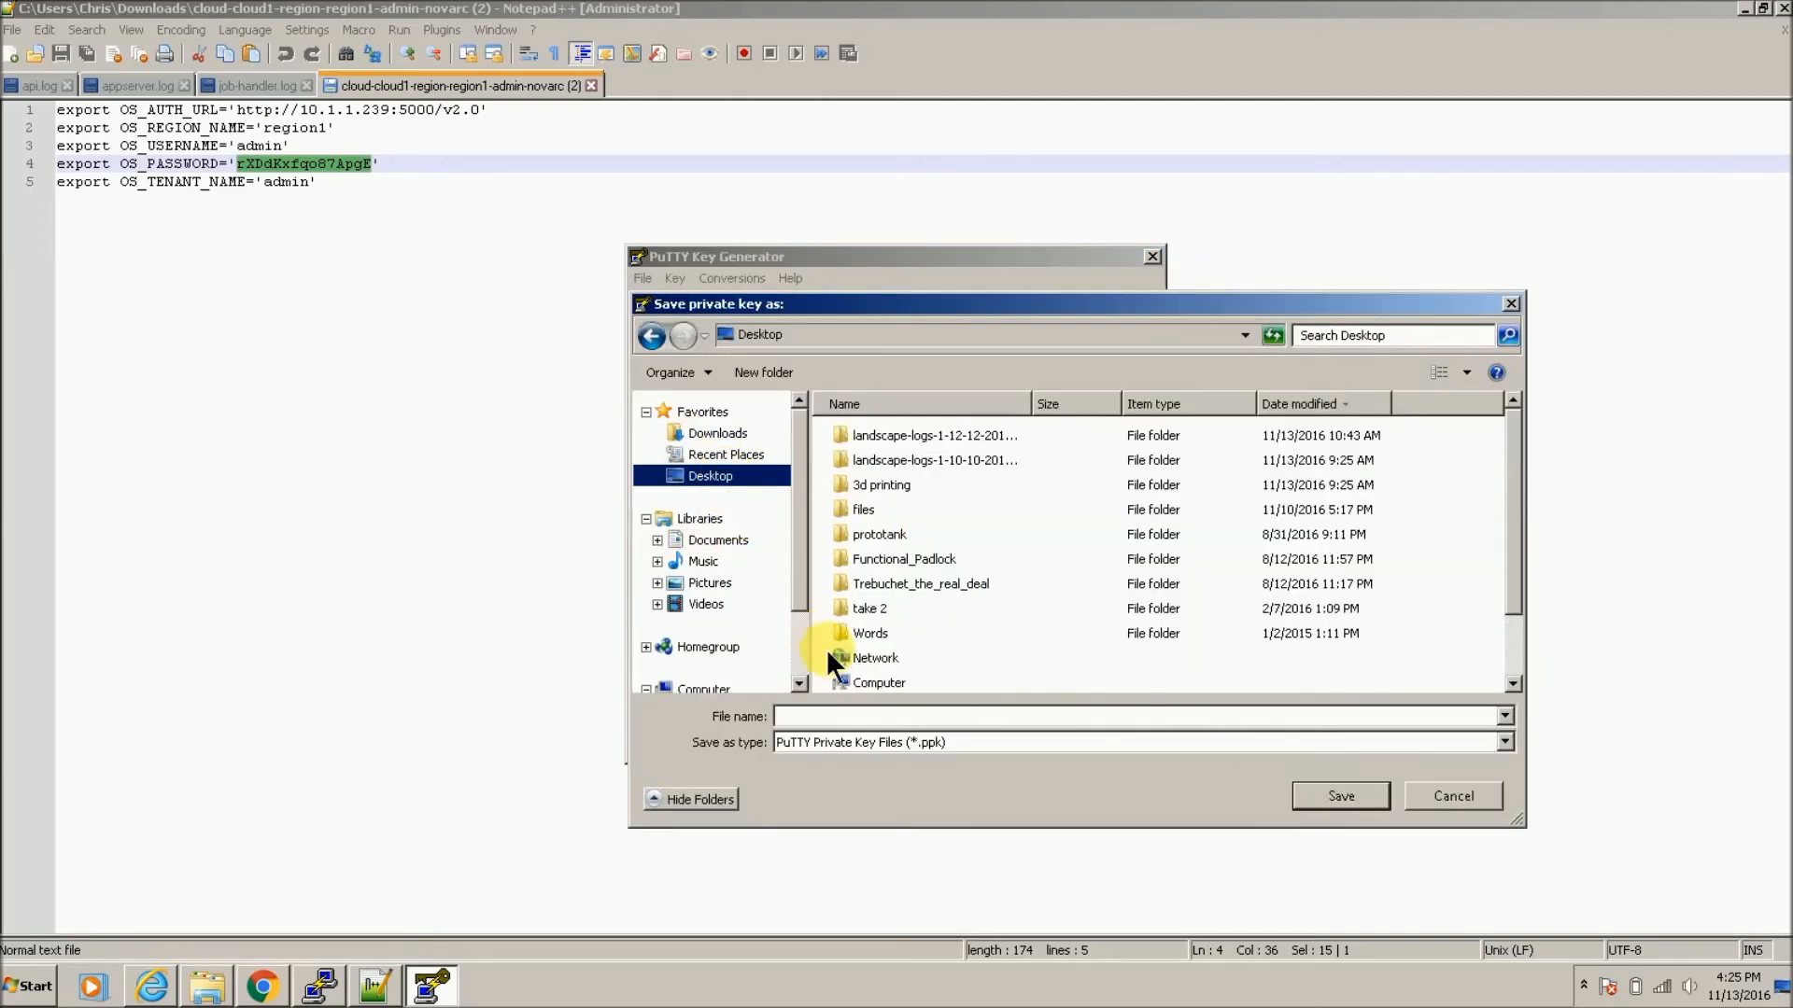
{"action": "left_click", "coordinate": [878, 717]}
{"action": "type", "text": "chris"}
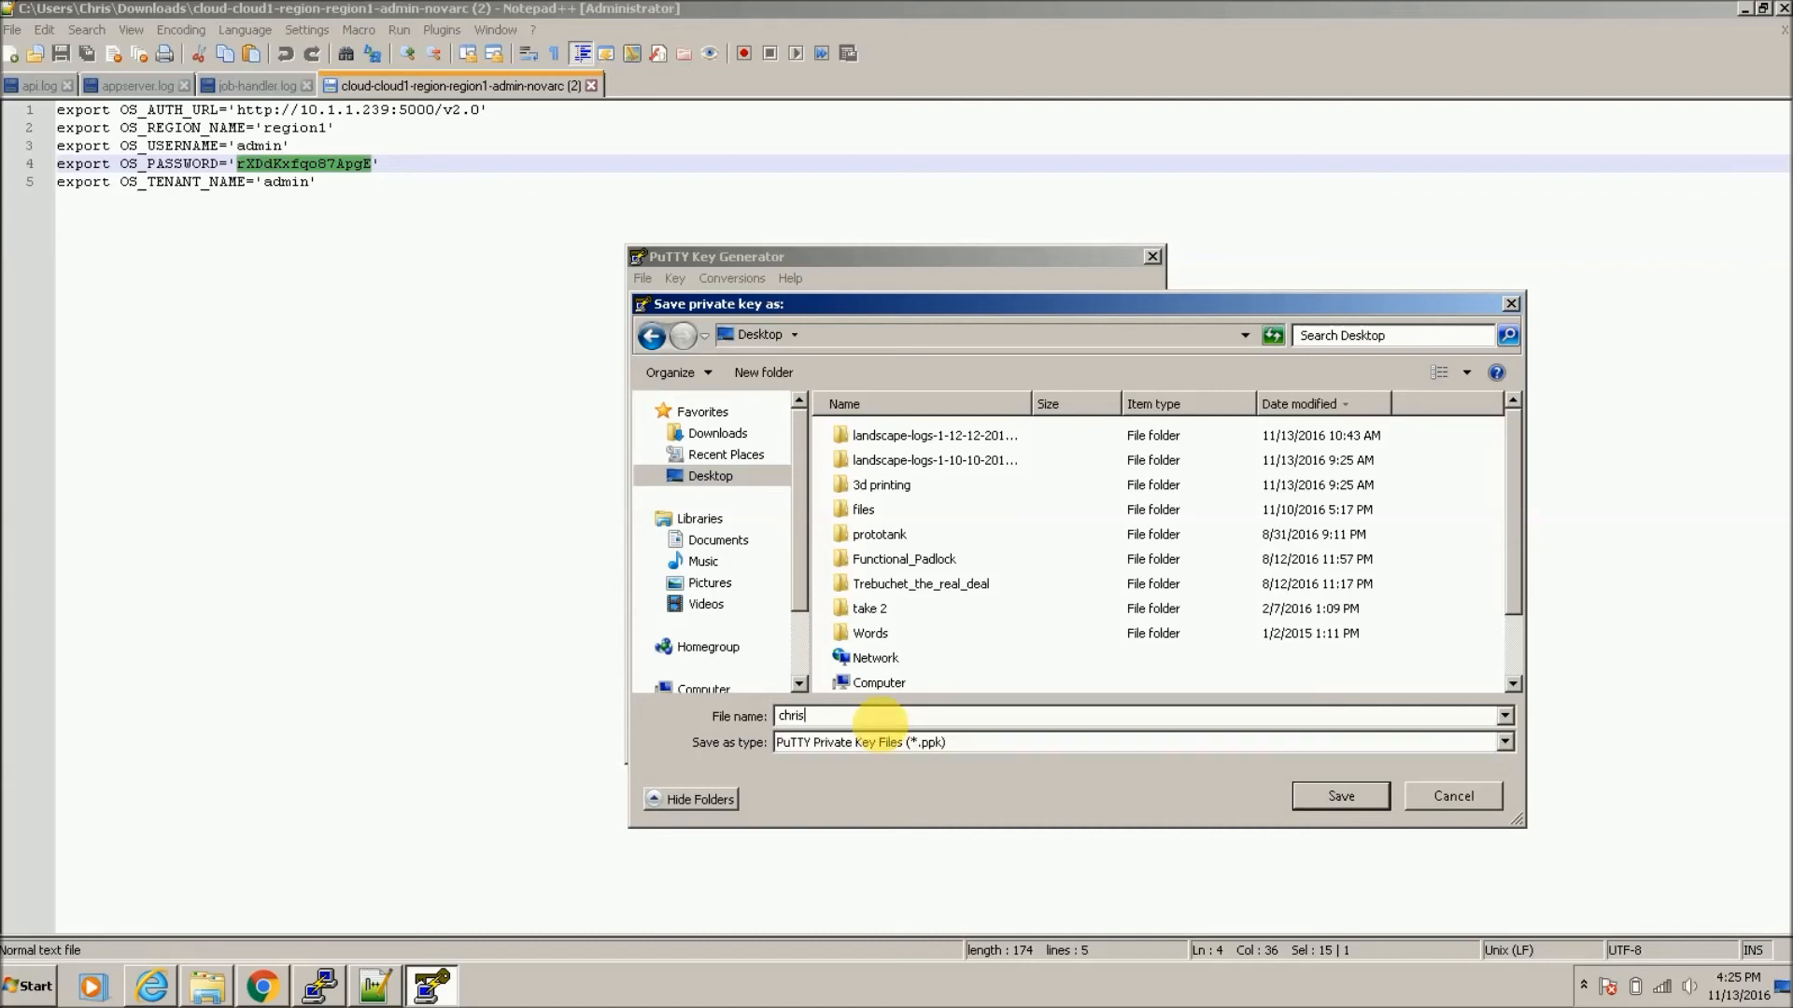
{"action": "left_click", "coordinate": [1339, 795]}
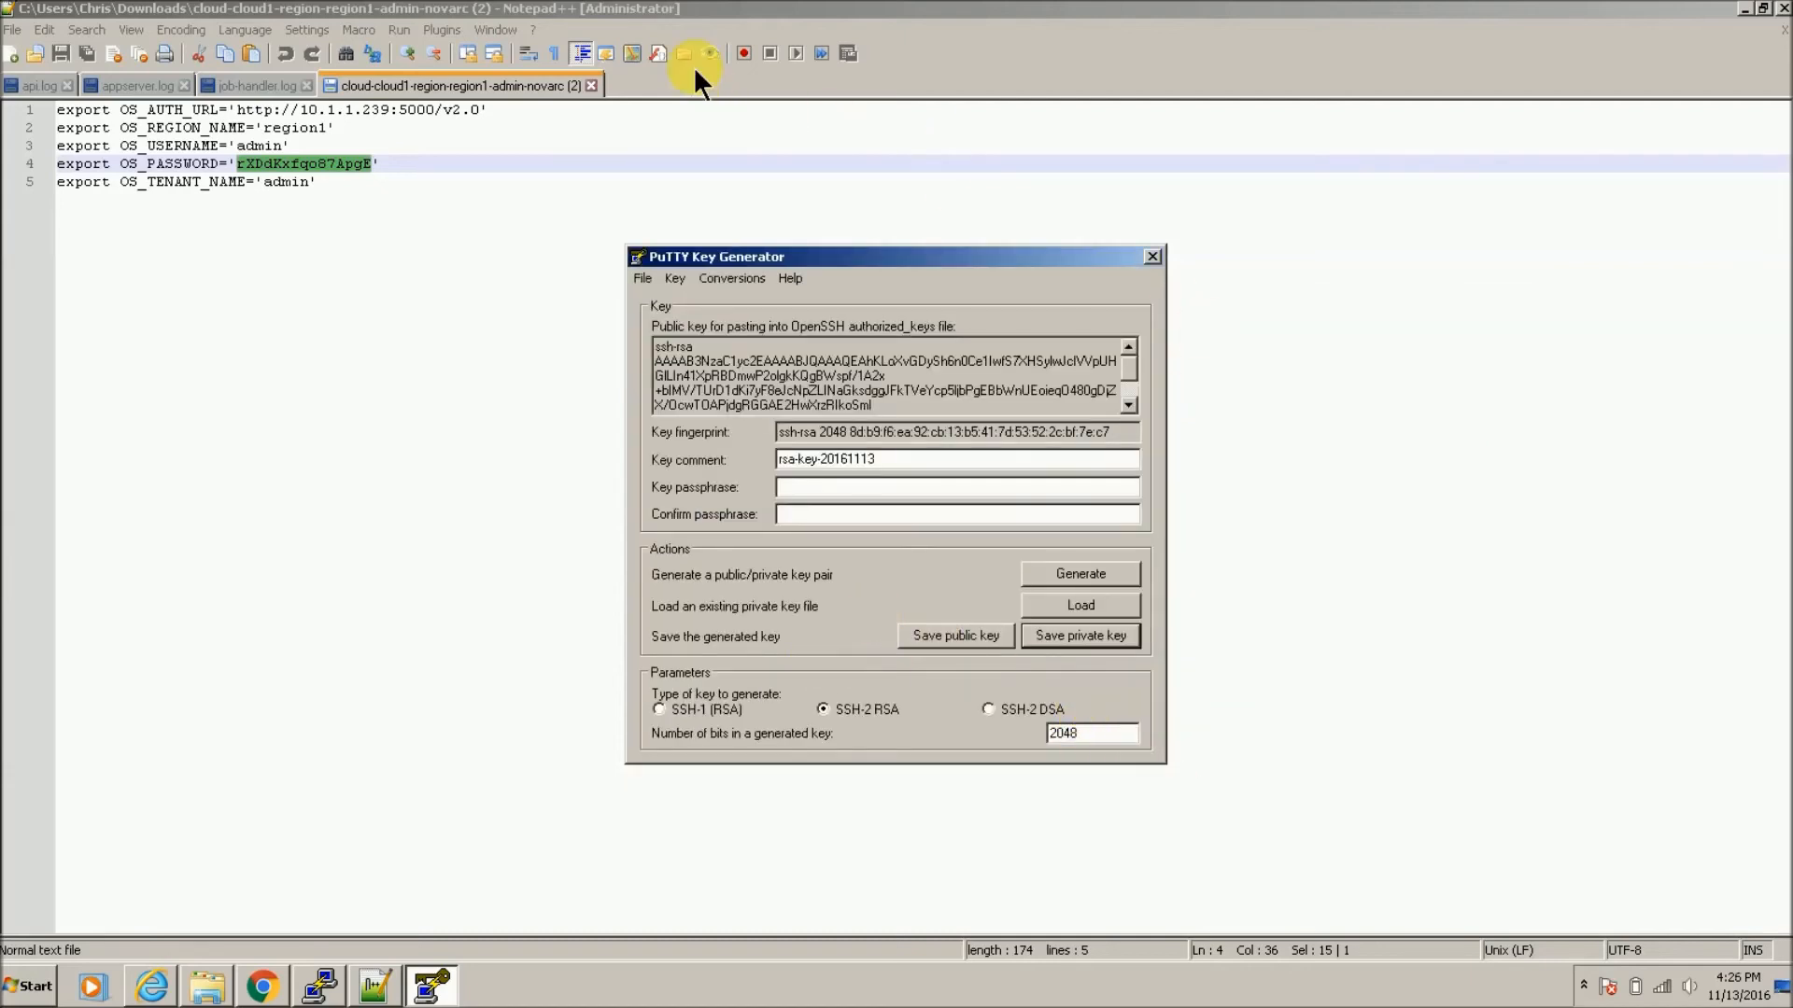
{"action": "left_click", "coordinate": [311, 995]}
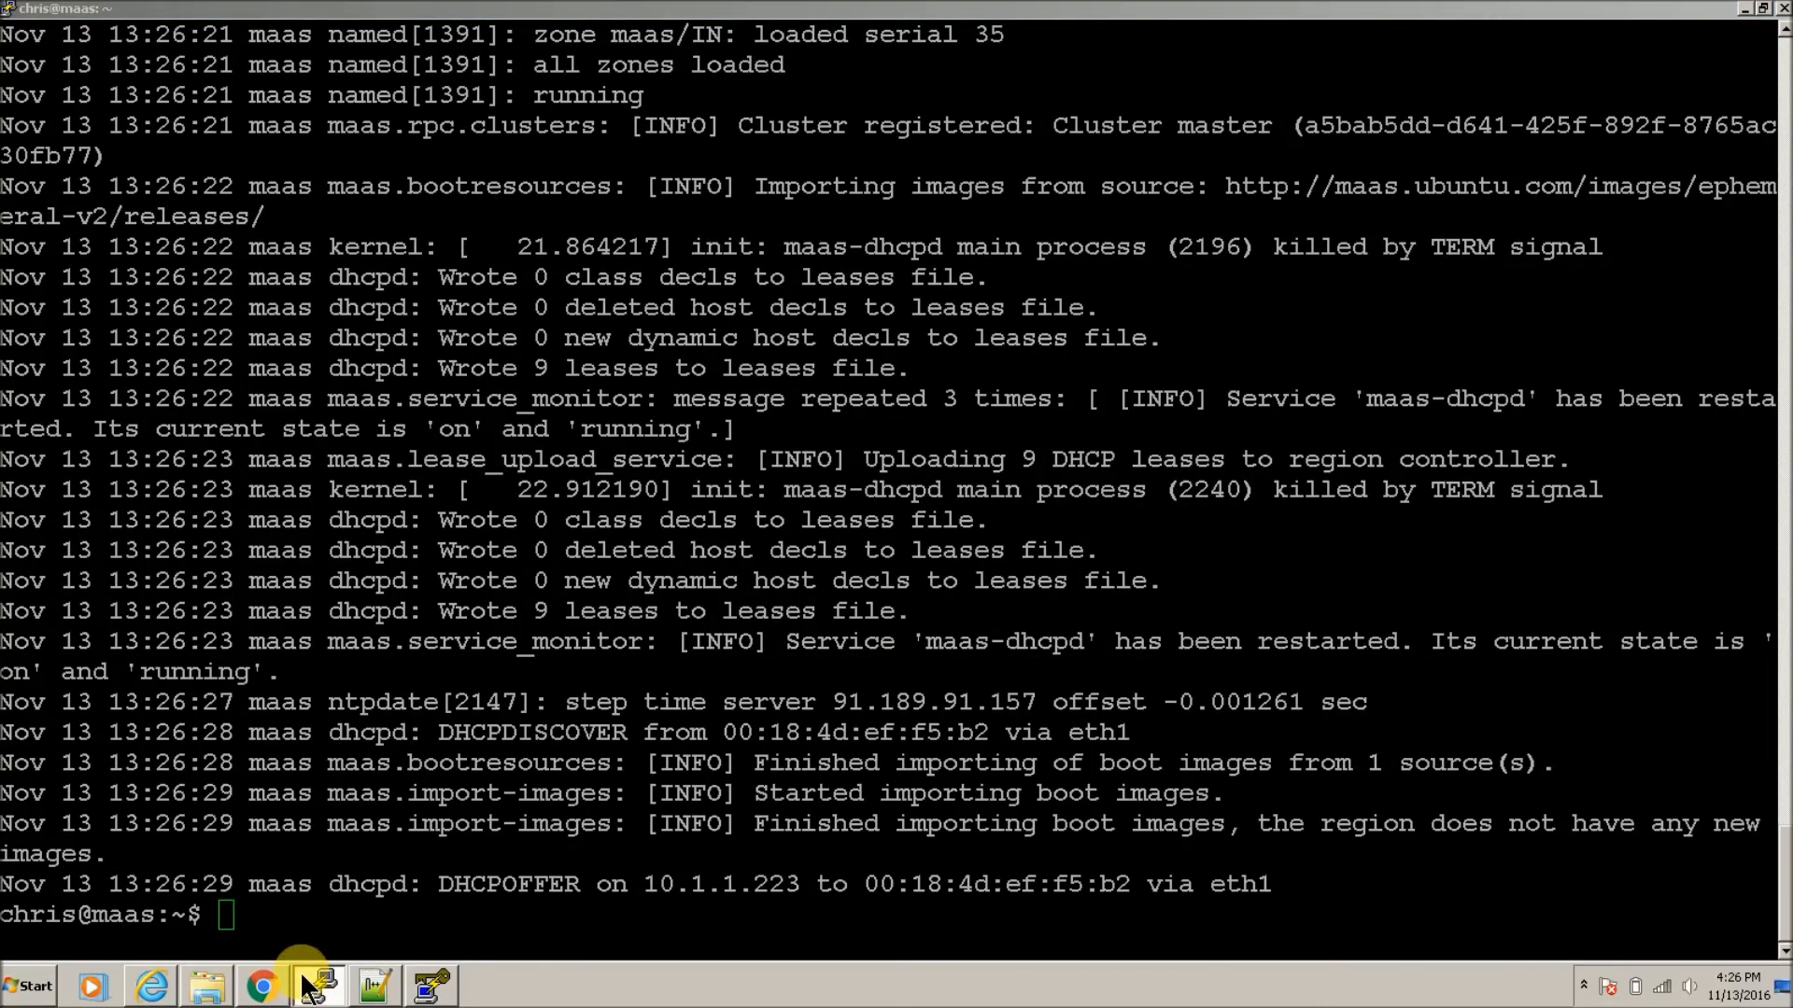
Step: Create and save a PuTTY session named 'test' for host 192.168.1.4
{"action": "right_click", "coordinate": [302, 978]}
{"action": "left_click", "coordinate": [328, 890]}
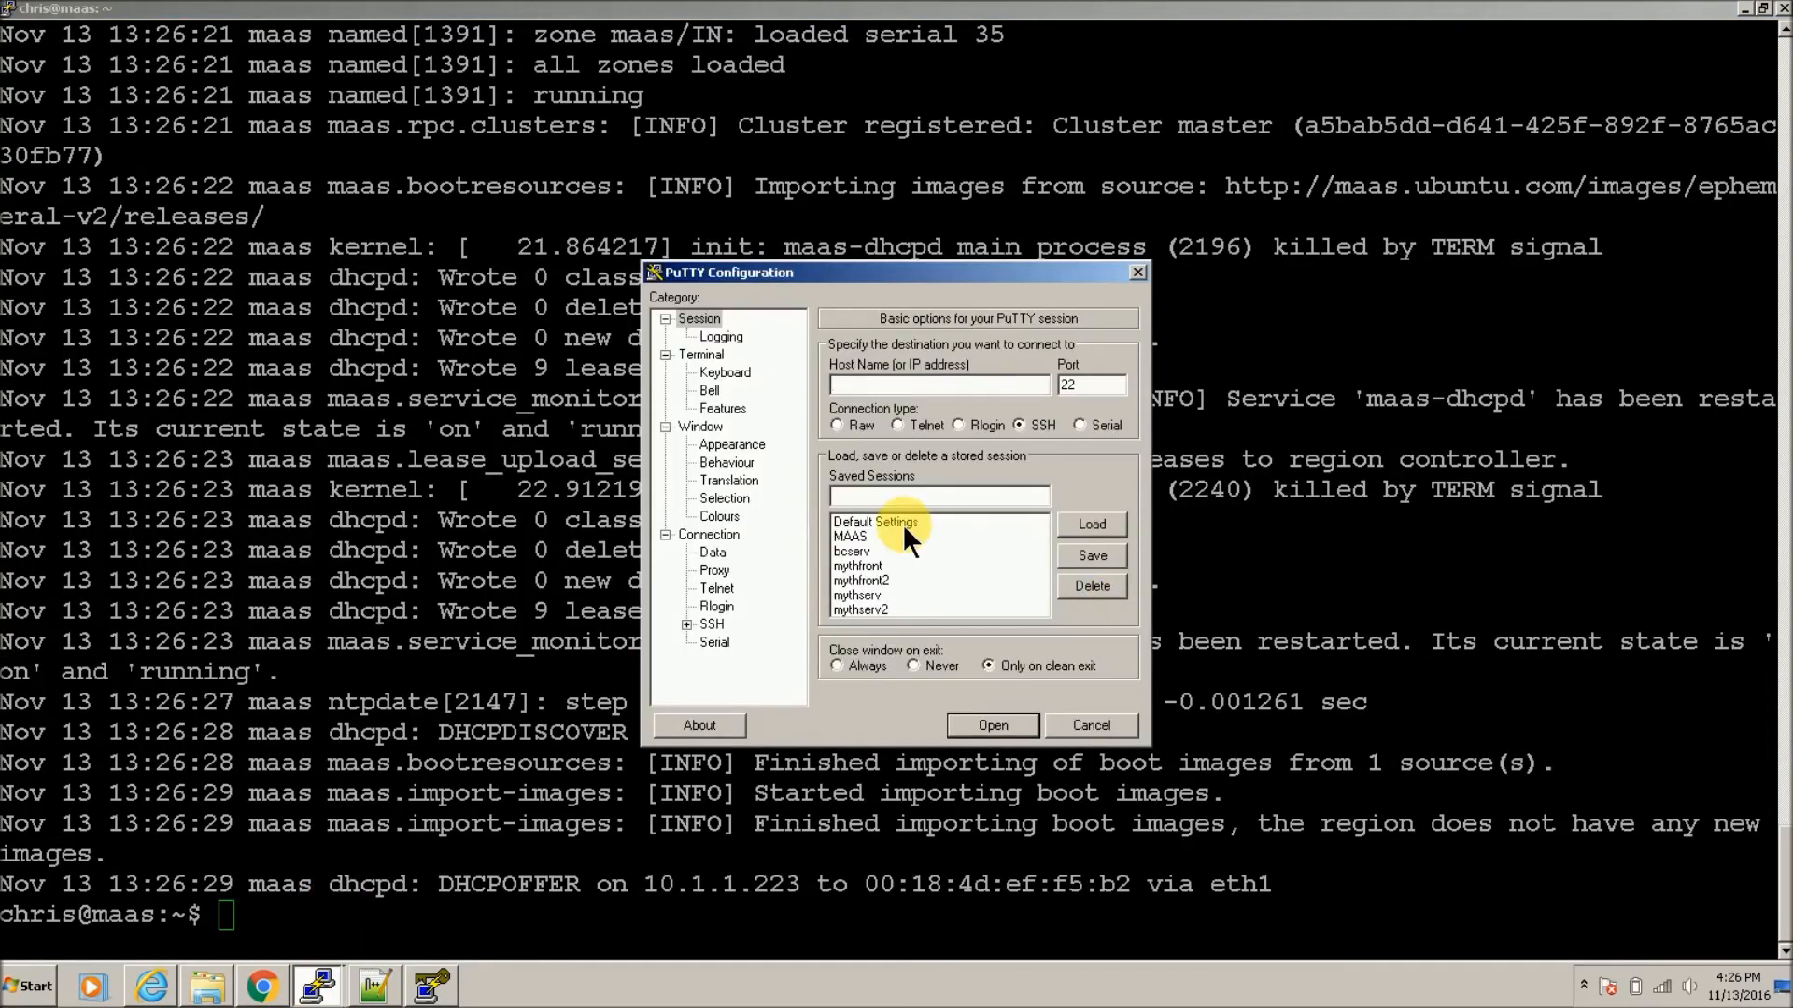
{"action": "type", "text": "192.168"}
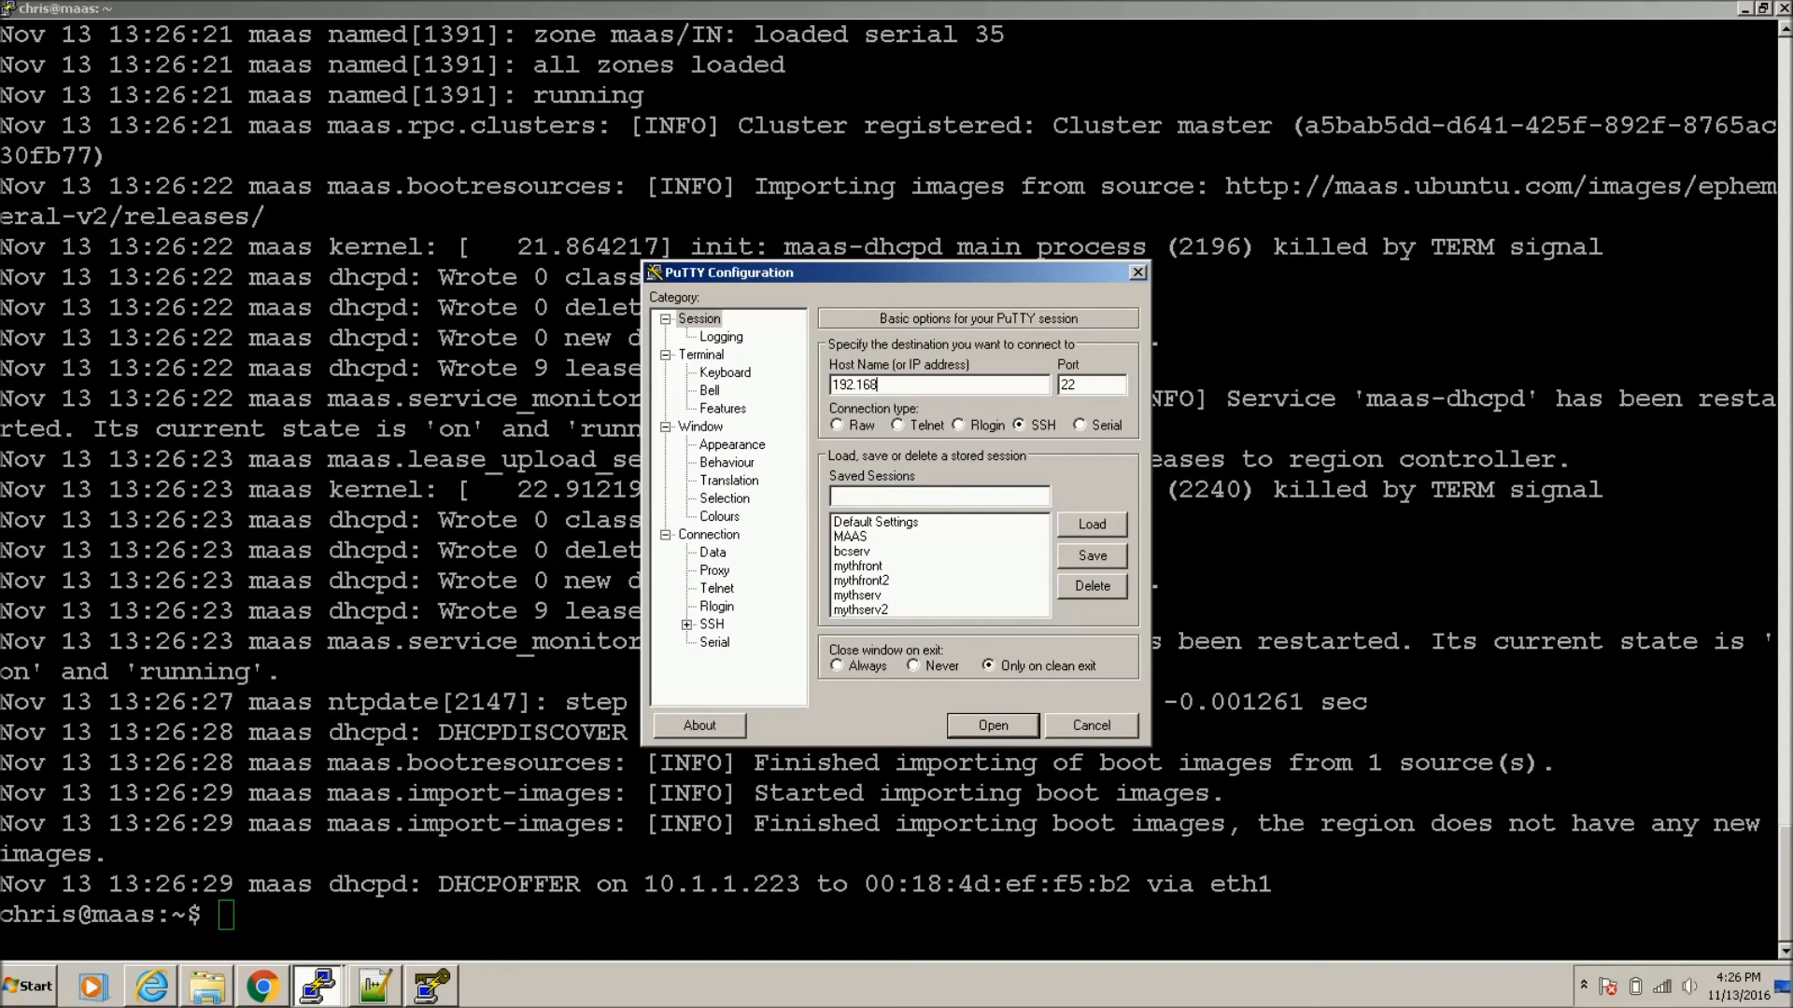
{"action": "type", "text": ".1.4"}
{"action": "left_click", "coordinate": [952, 500]}
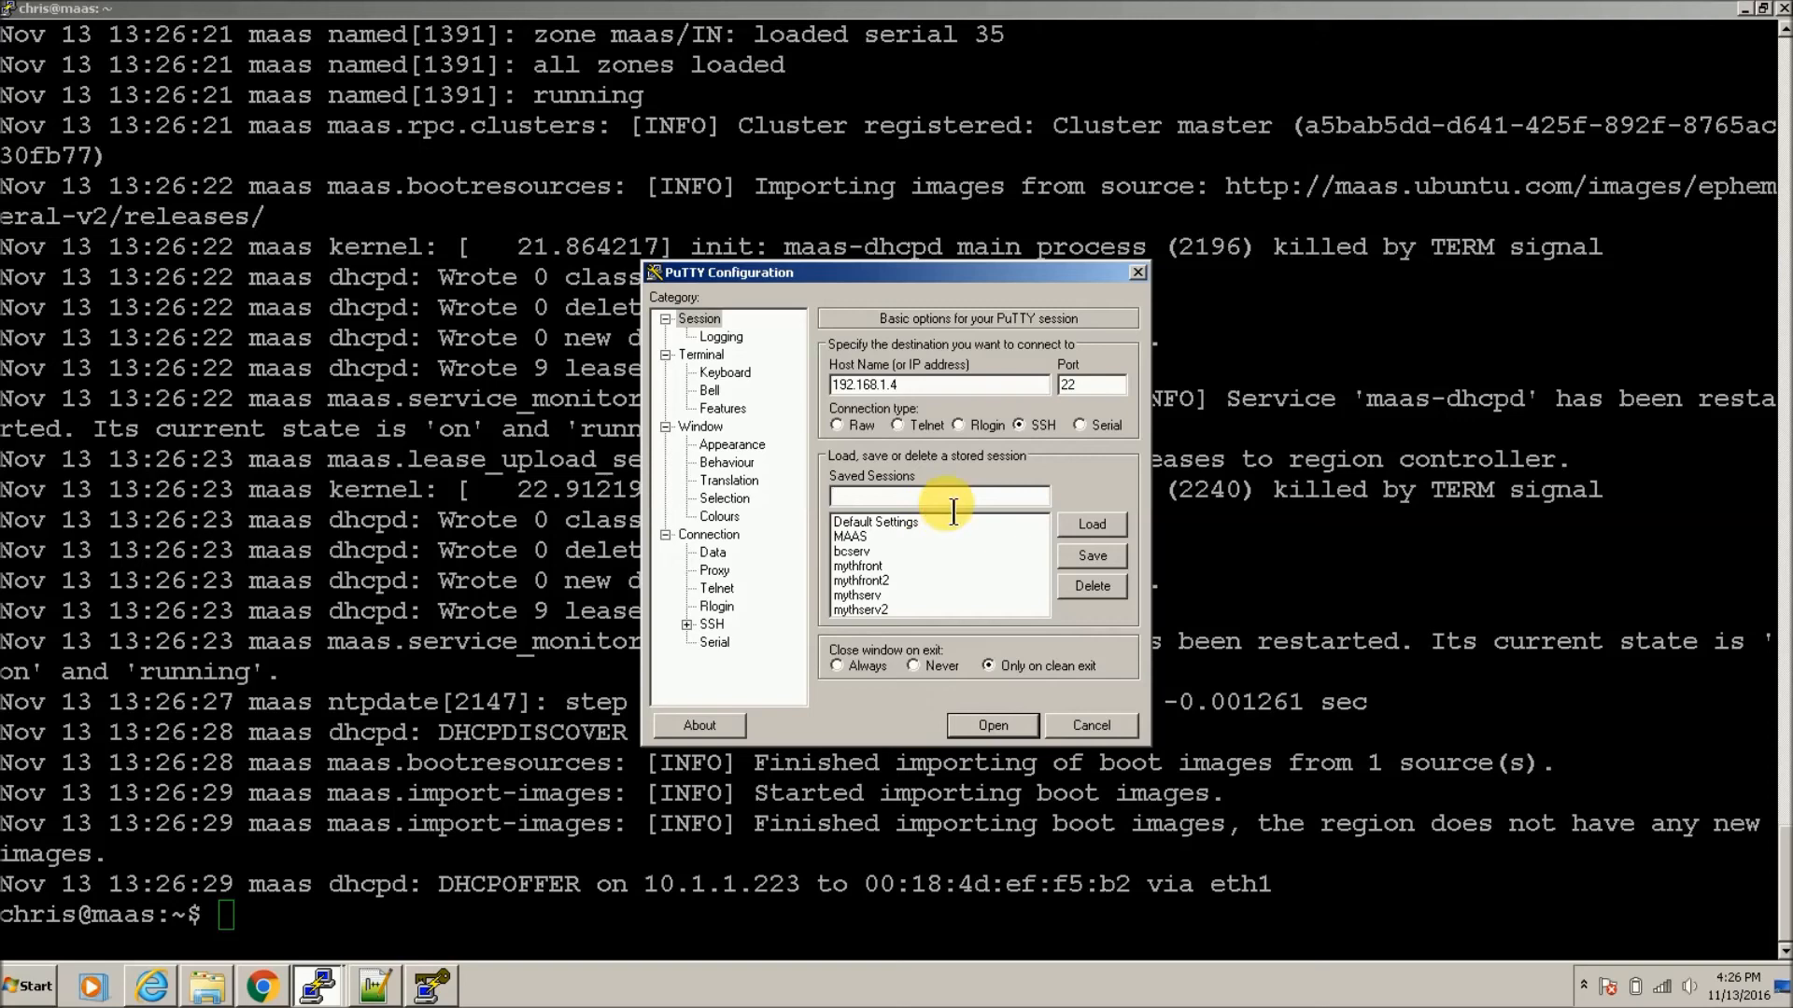
{"action": "type", "text": "test"}
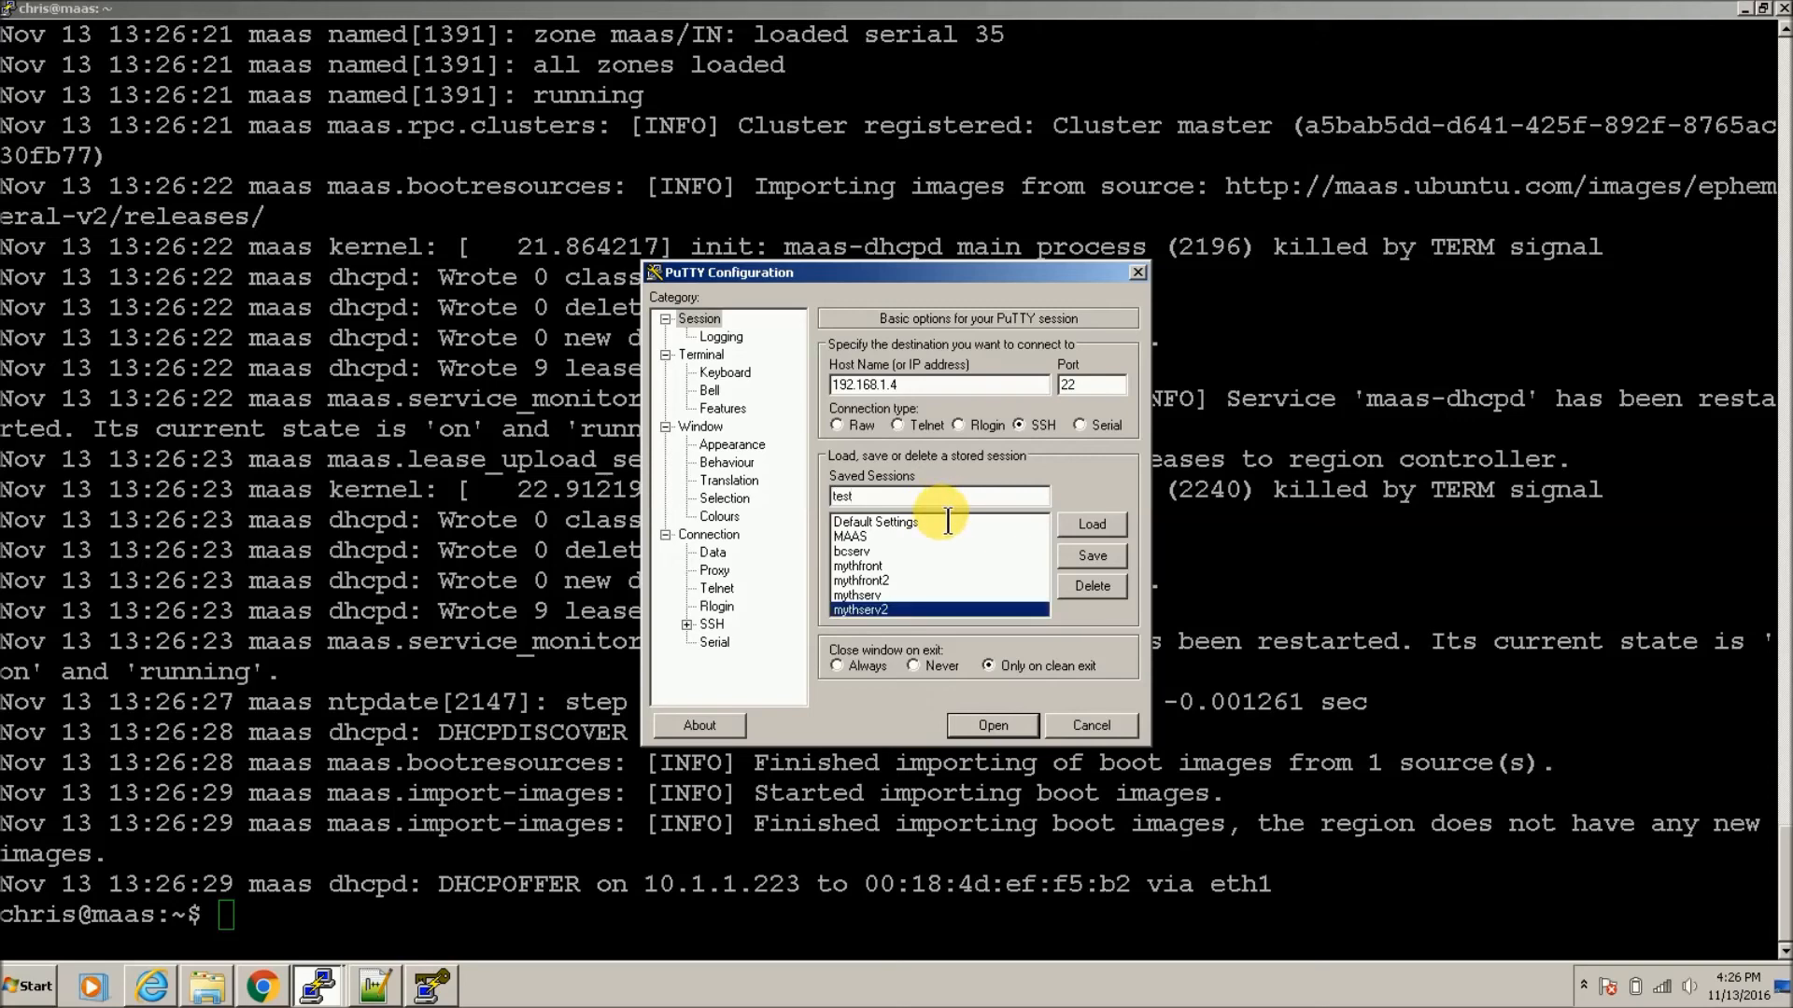
{"action": "left_click", "coordinate": [1086, 559]}
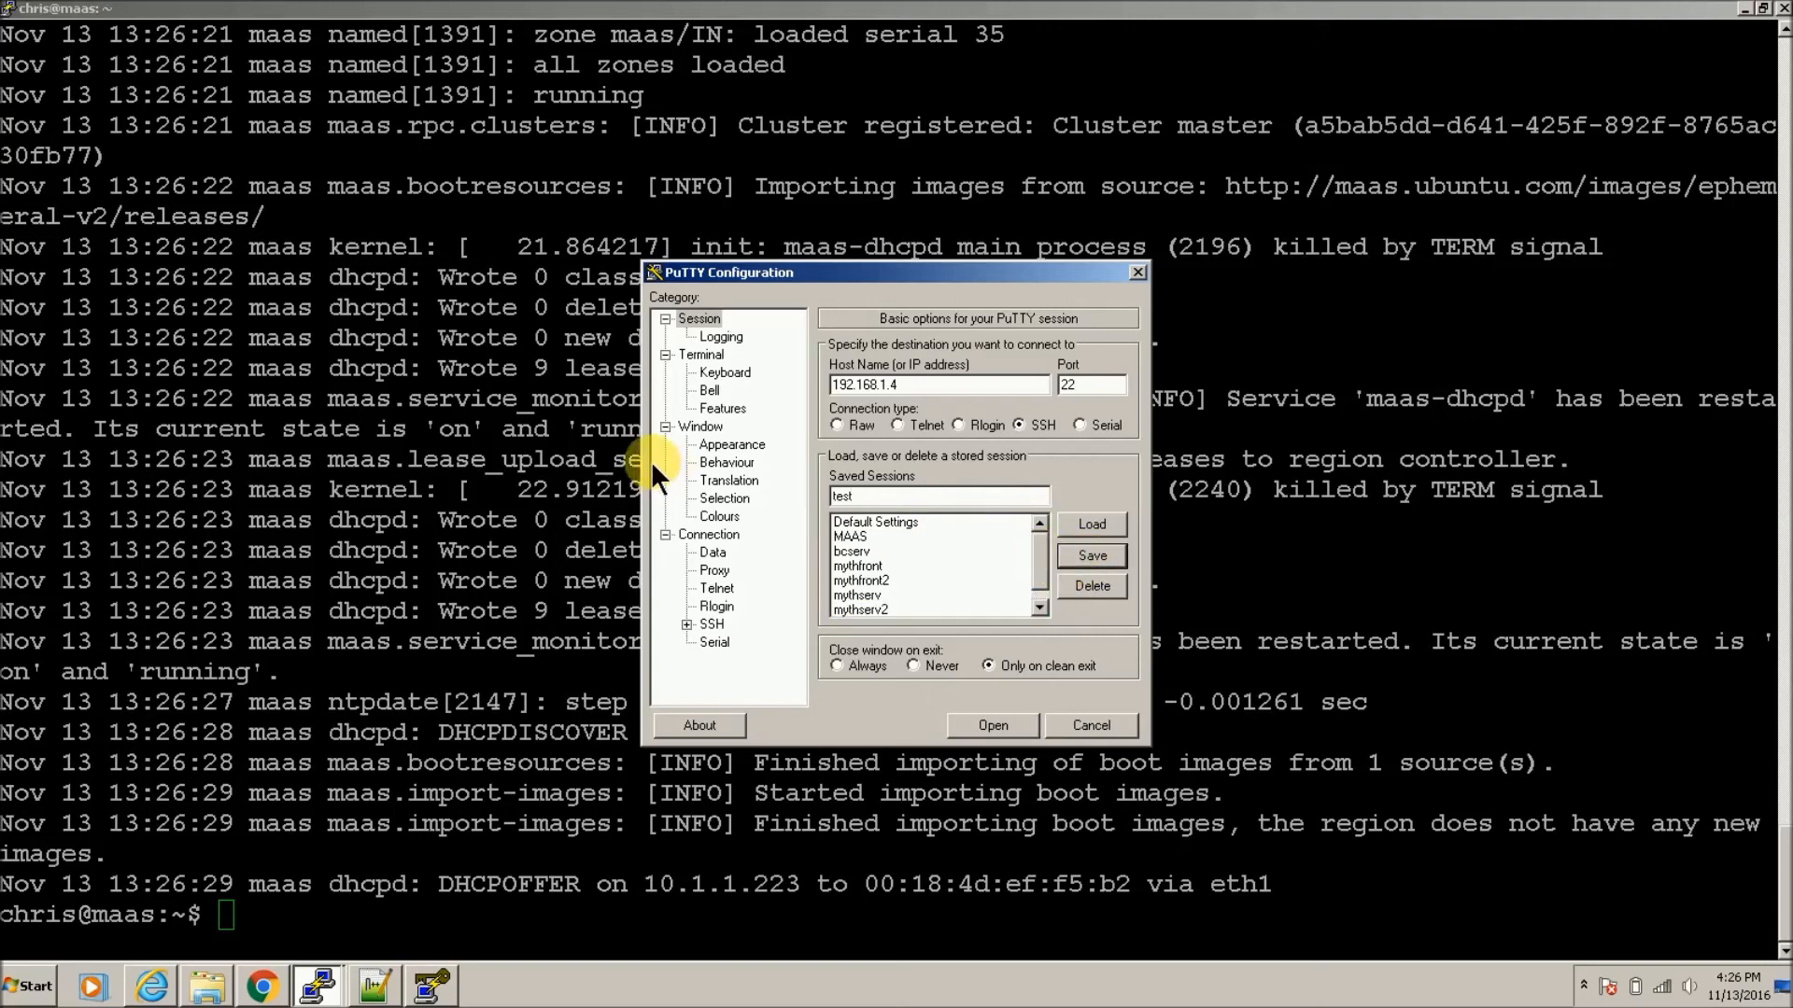
Step: Set Desktop\chris.ppk as the SSH authentication private key
{"action": "left_click", "coordinate": [686, 624]}
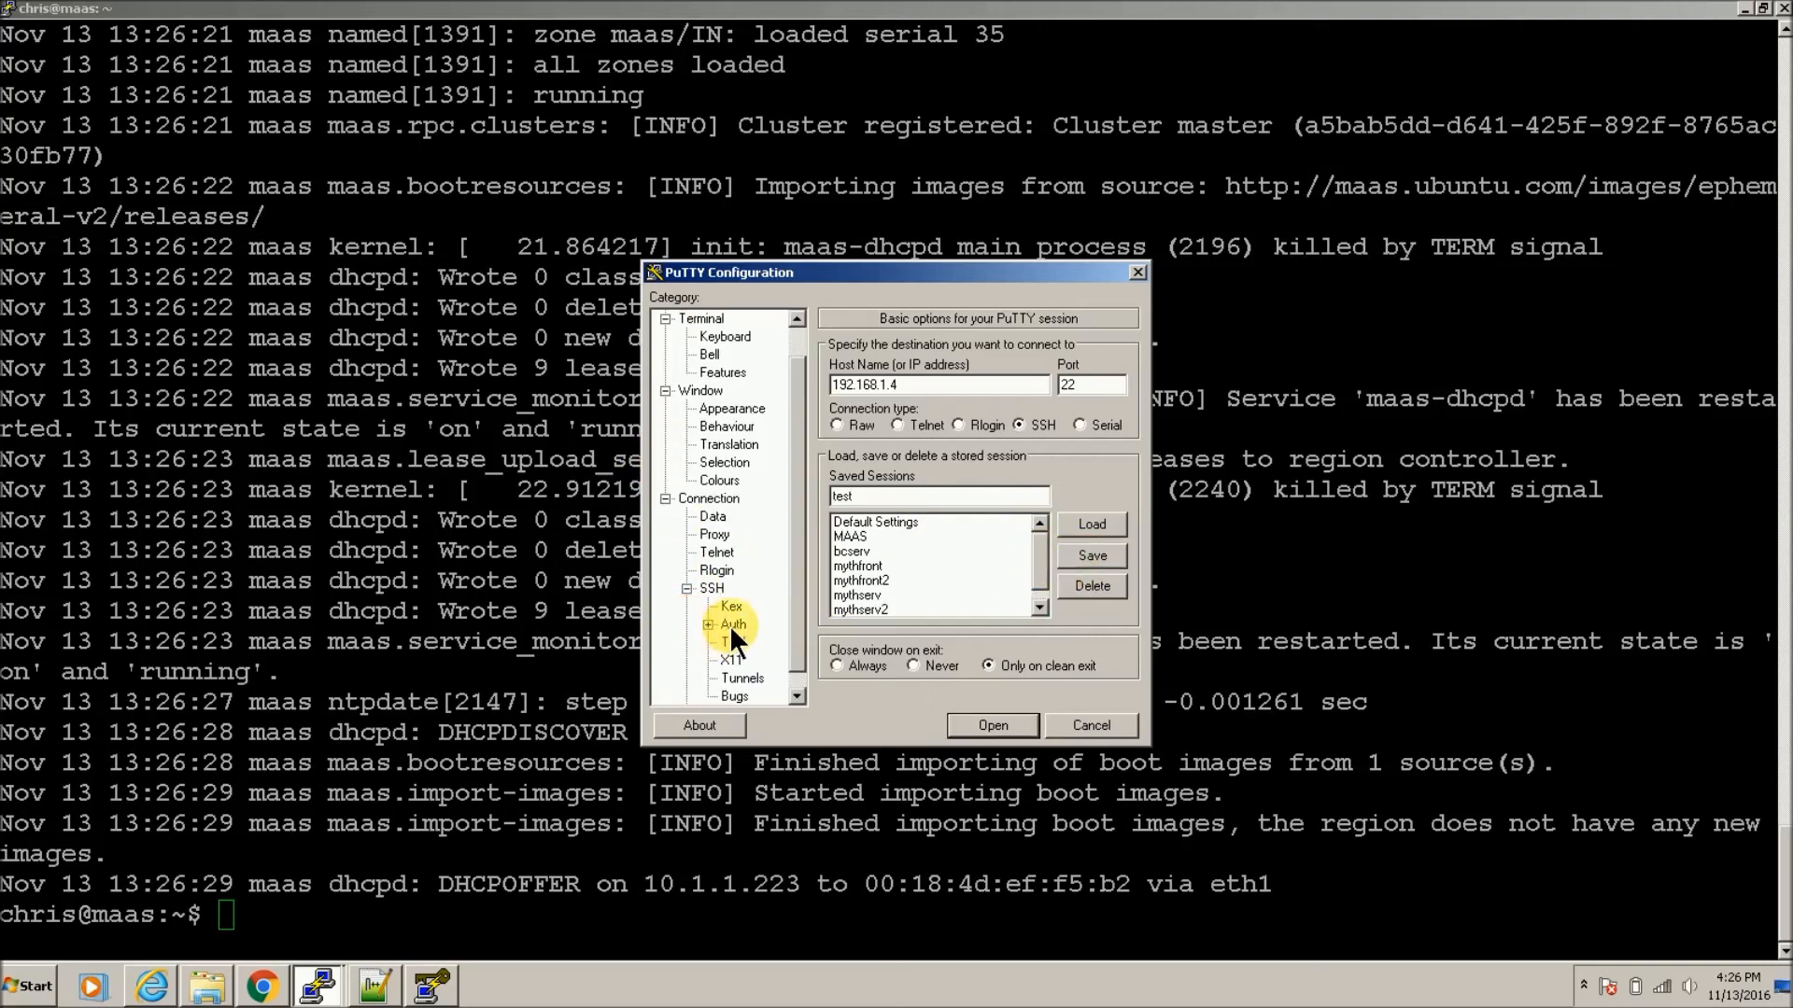
{"action": "left_click", "coordinate": [730, 625]}
{"action": "left_click", "coordinate": [1091, 571]}
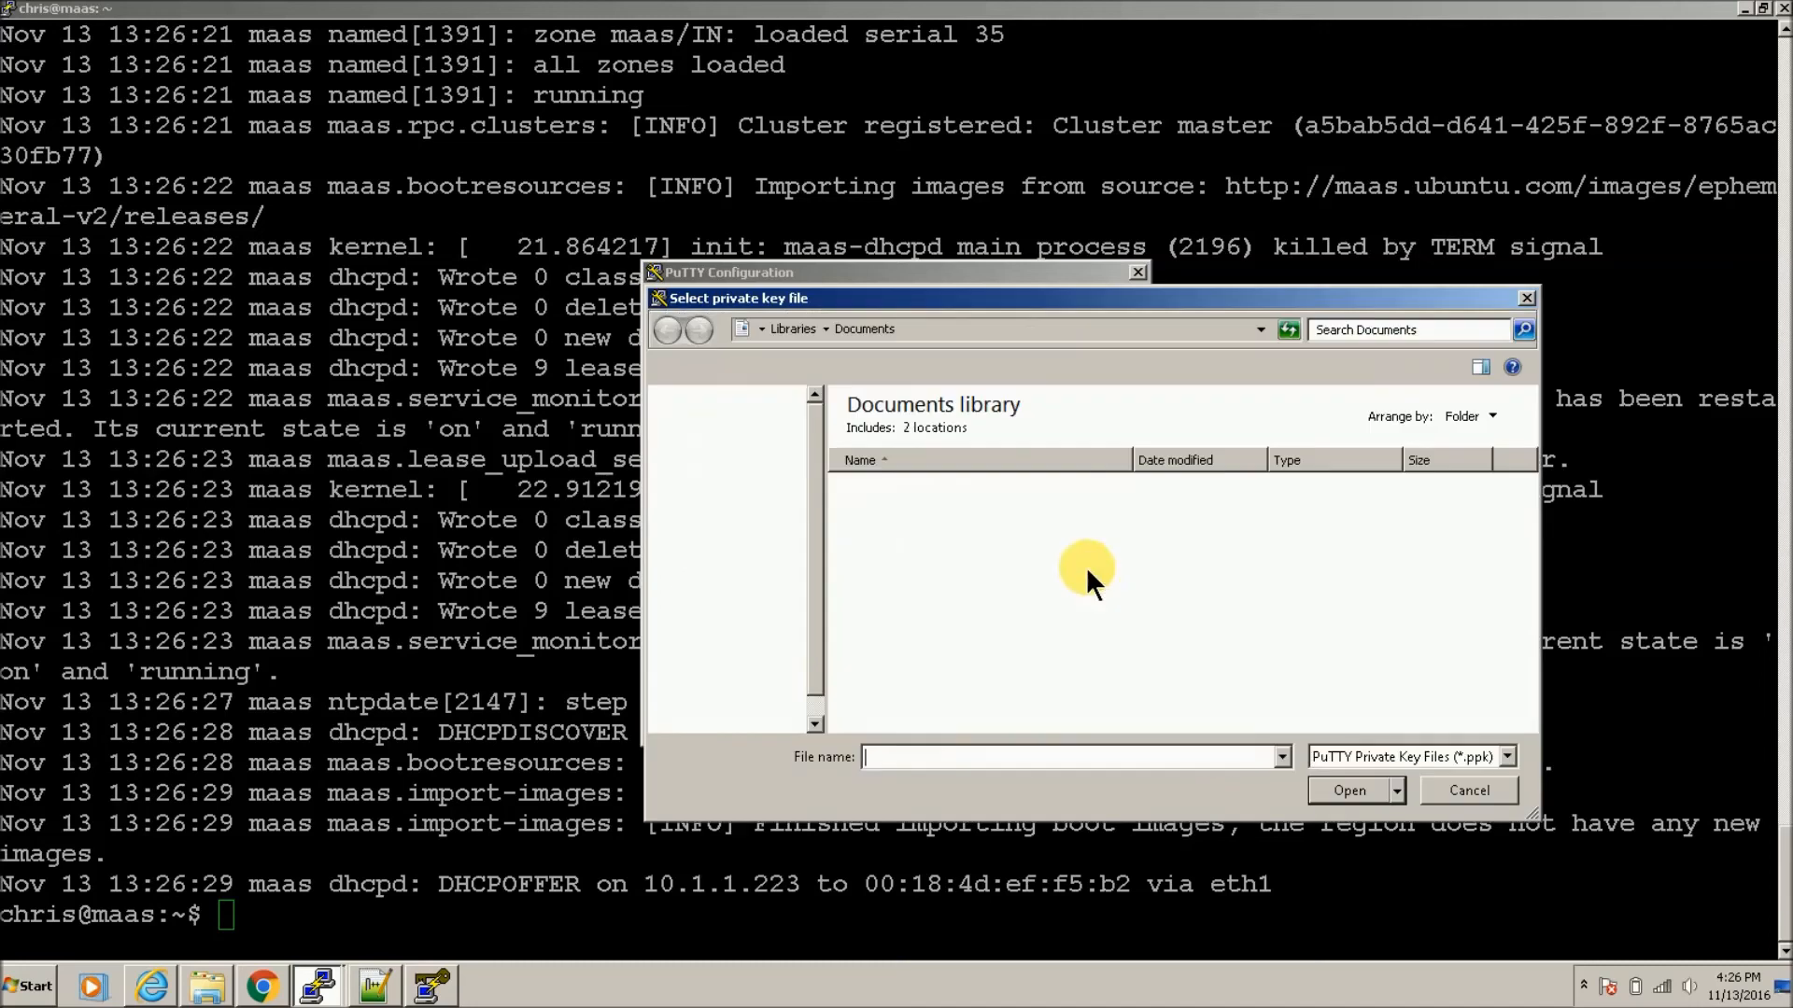
{"action": "left_click", "coordinate": [727, 470]}
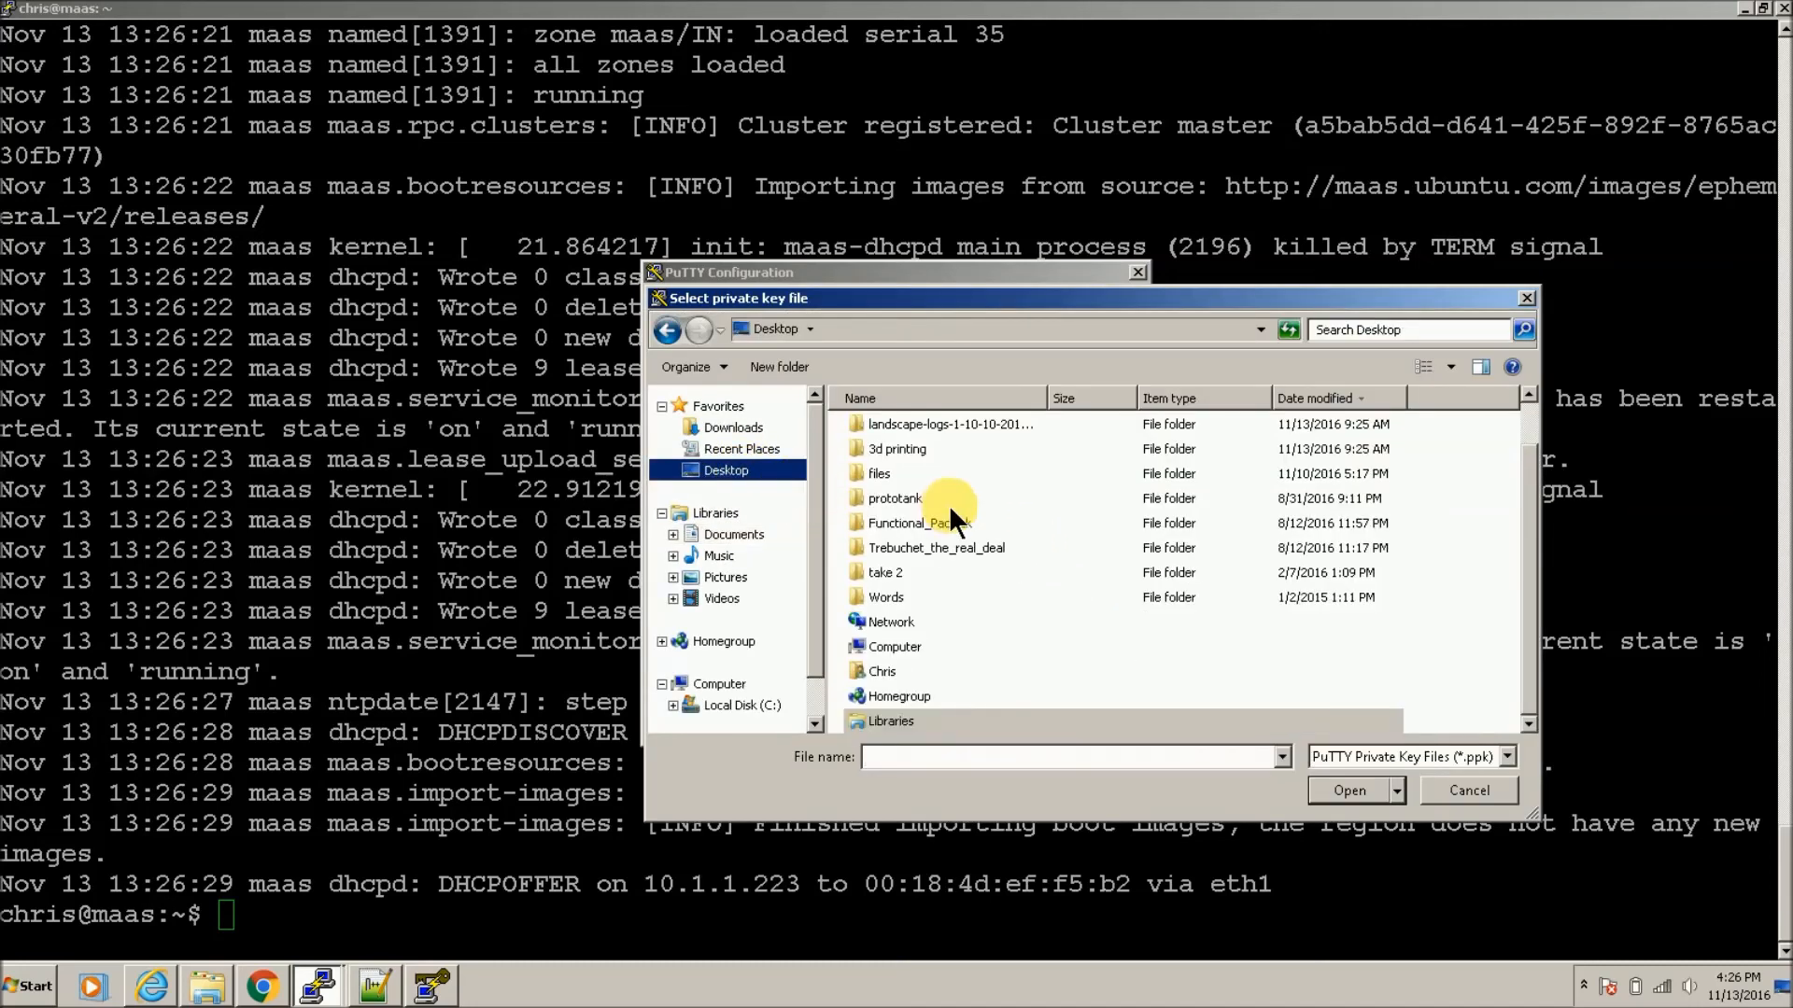
{"action": "left_click", "coordinate": [990, 548]}
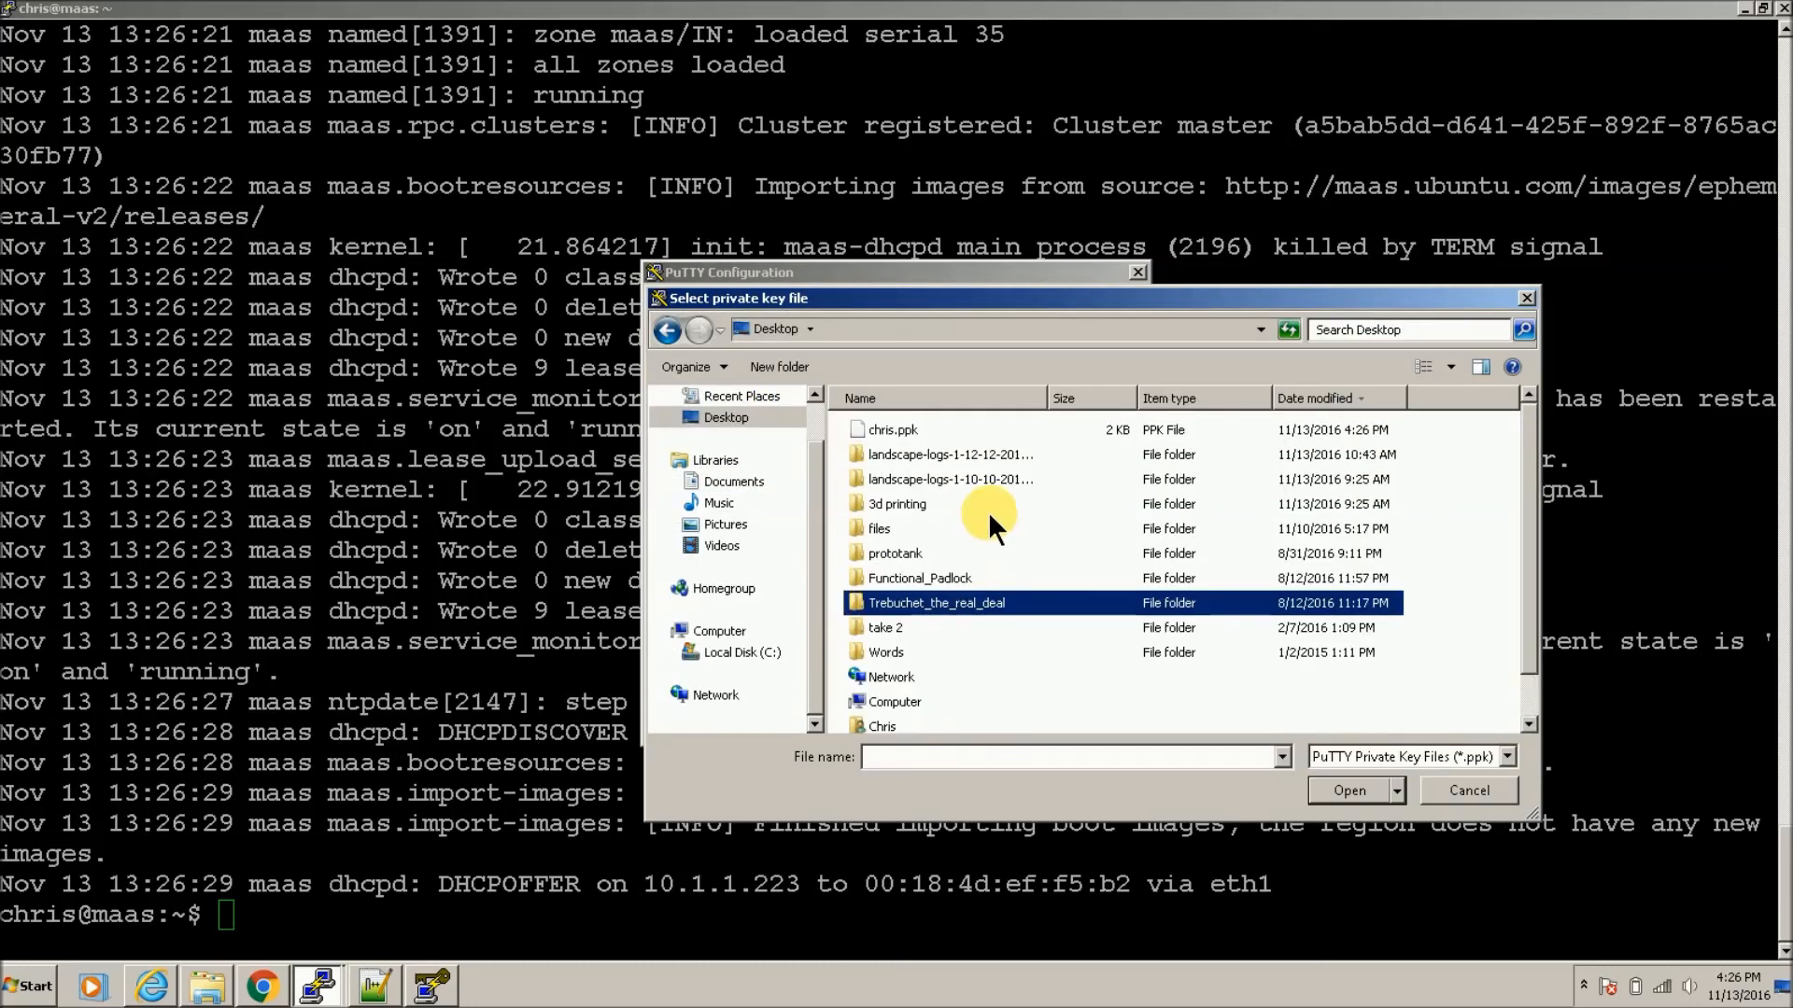
{"action": "left_click", "coordinate": [963, 435]}
{"action": "left_click", "coordinate": [1342, 792]}
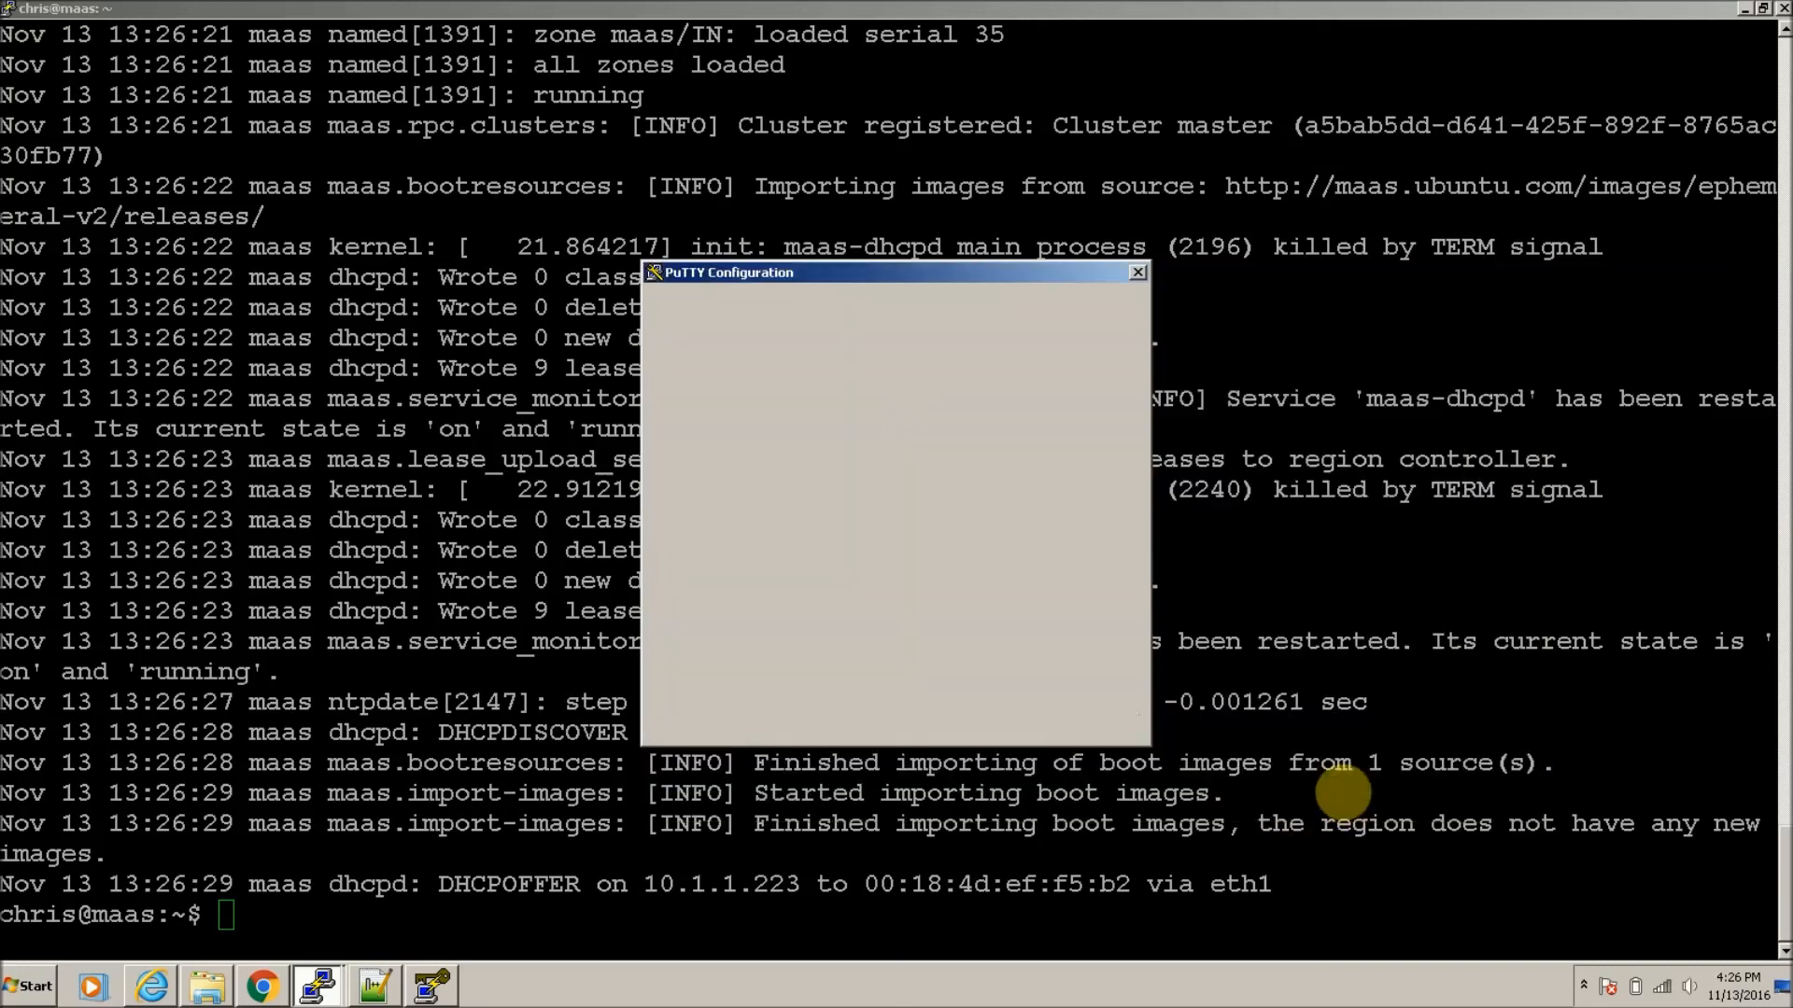
Step: Re-save the 'test' session so it keeps the chris.ppk key setting
{"action": "scroll", "coordinate": [798, 623], "scroll_direction": "up", "scroll_amount": 1}
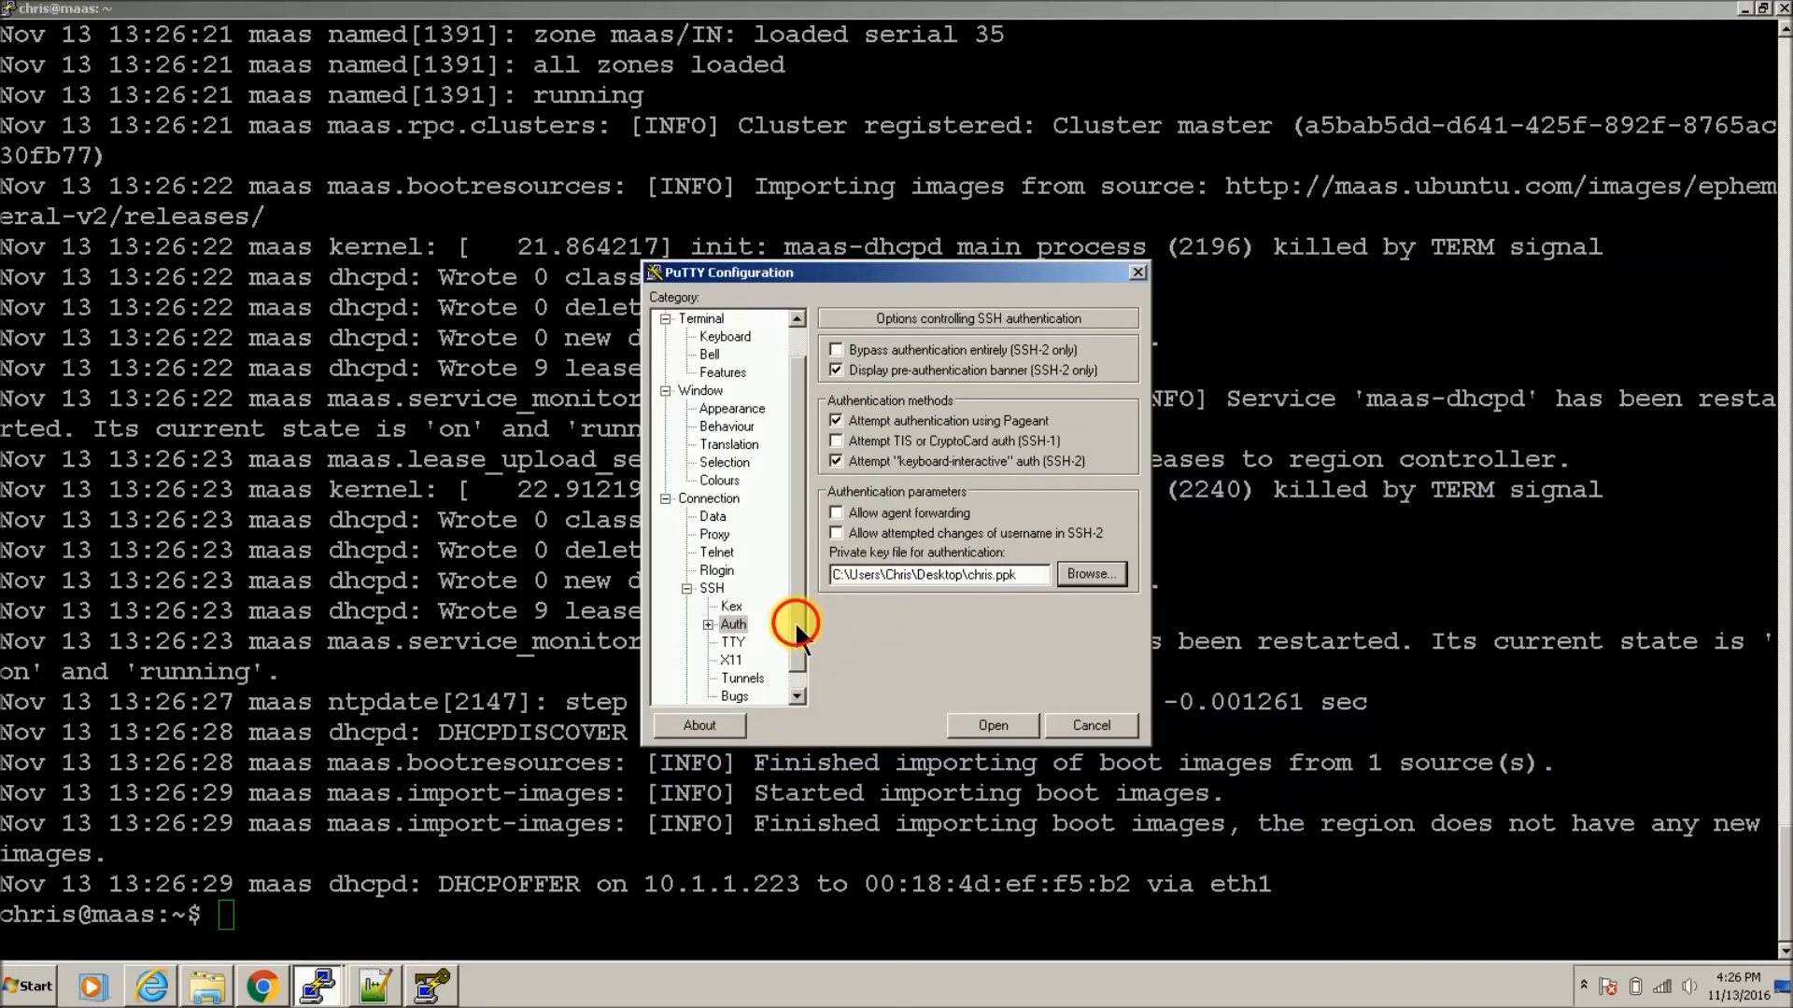
{"action": "left_click", "coordinate": [709, 320]}
{"action": "left_click", "coordinate": [720, 337]}
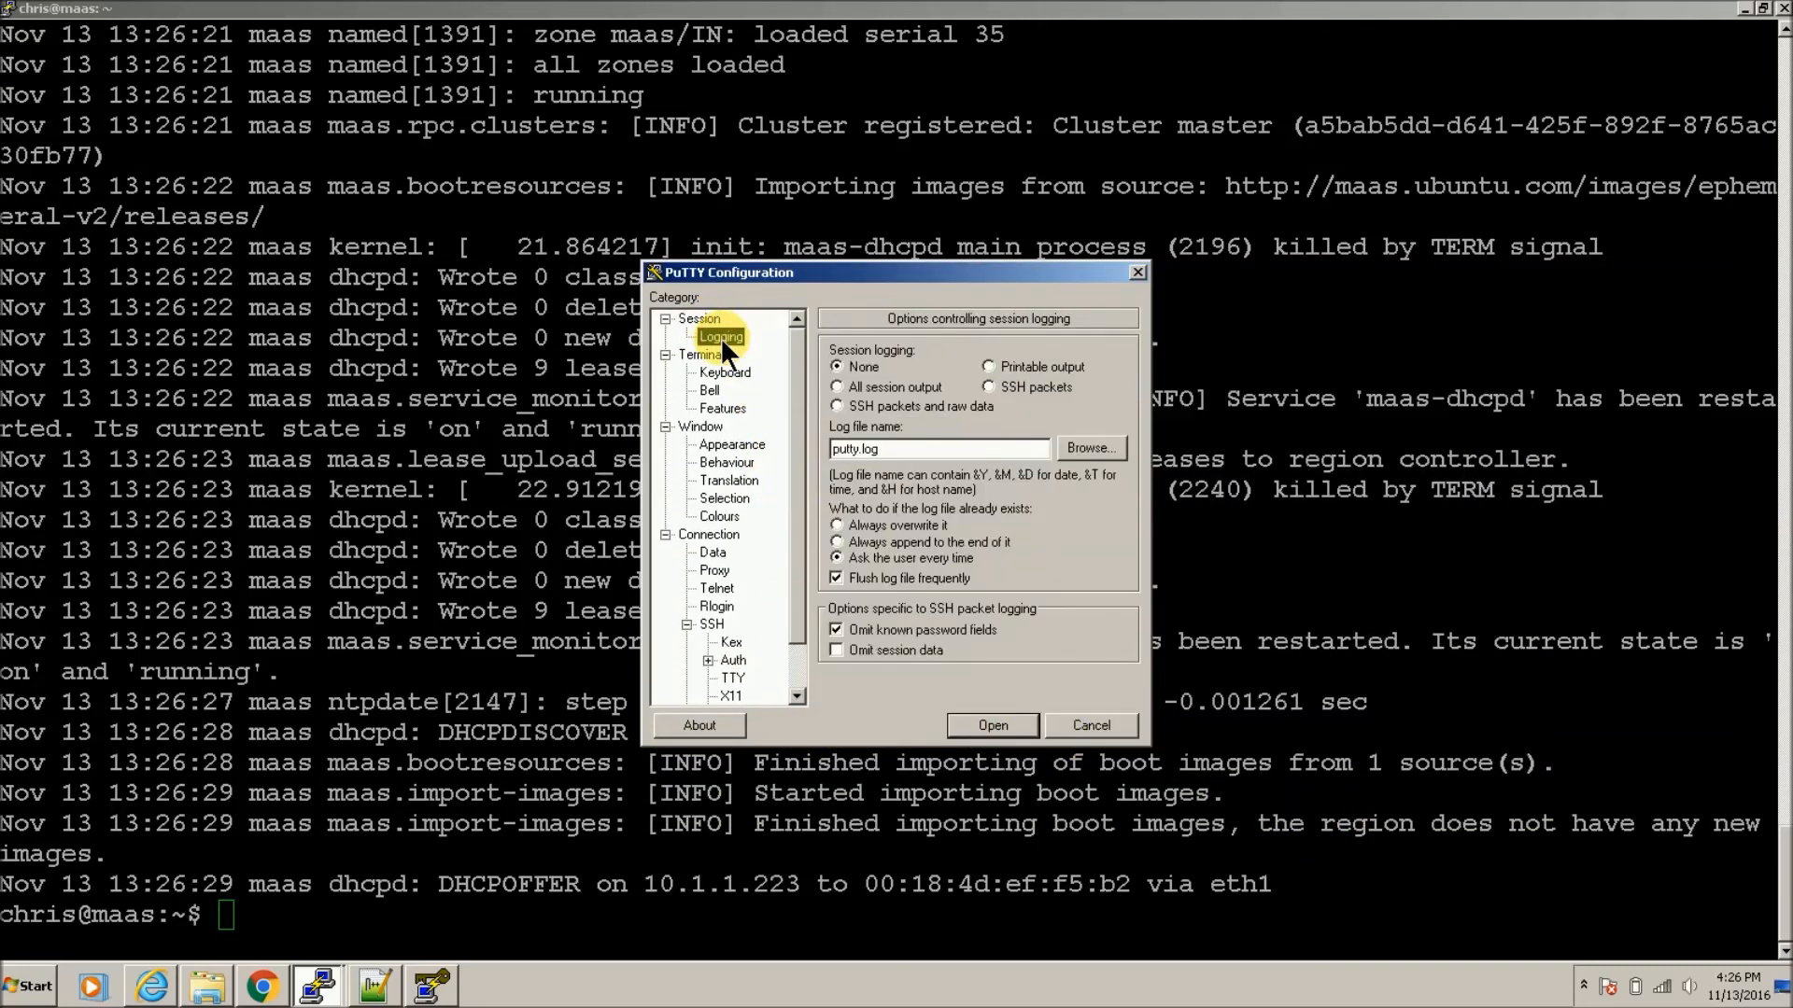
{"action": "left_click", "coordinate": [714, 321]}
{"action": "left_click", "coordinate": [930, 496]}
{"action": "left_click", "coordinate": [1101, 557]}
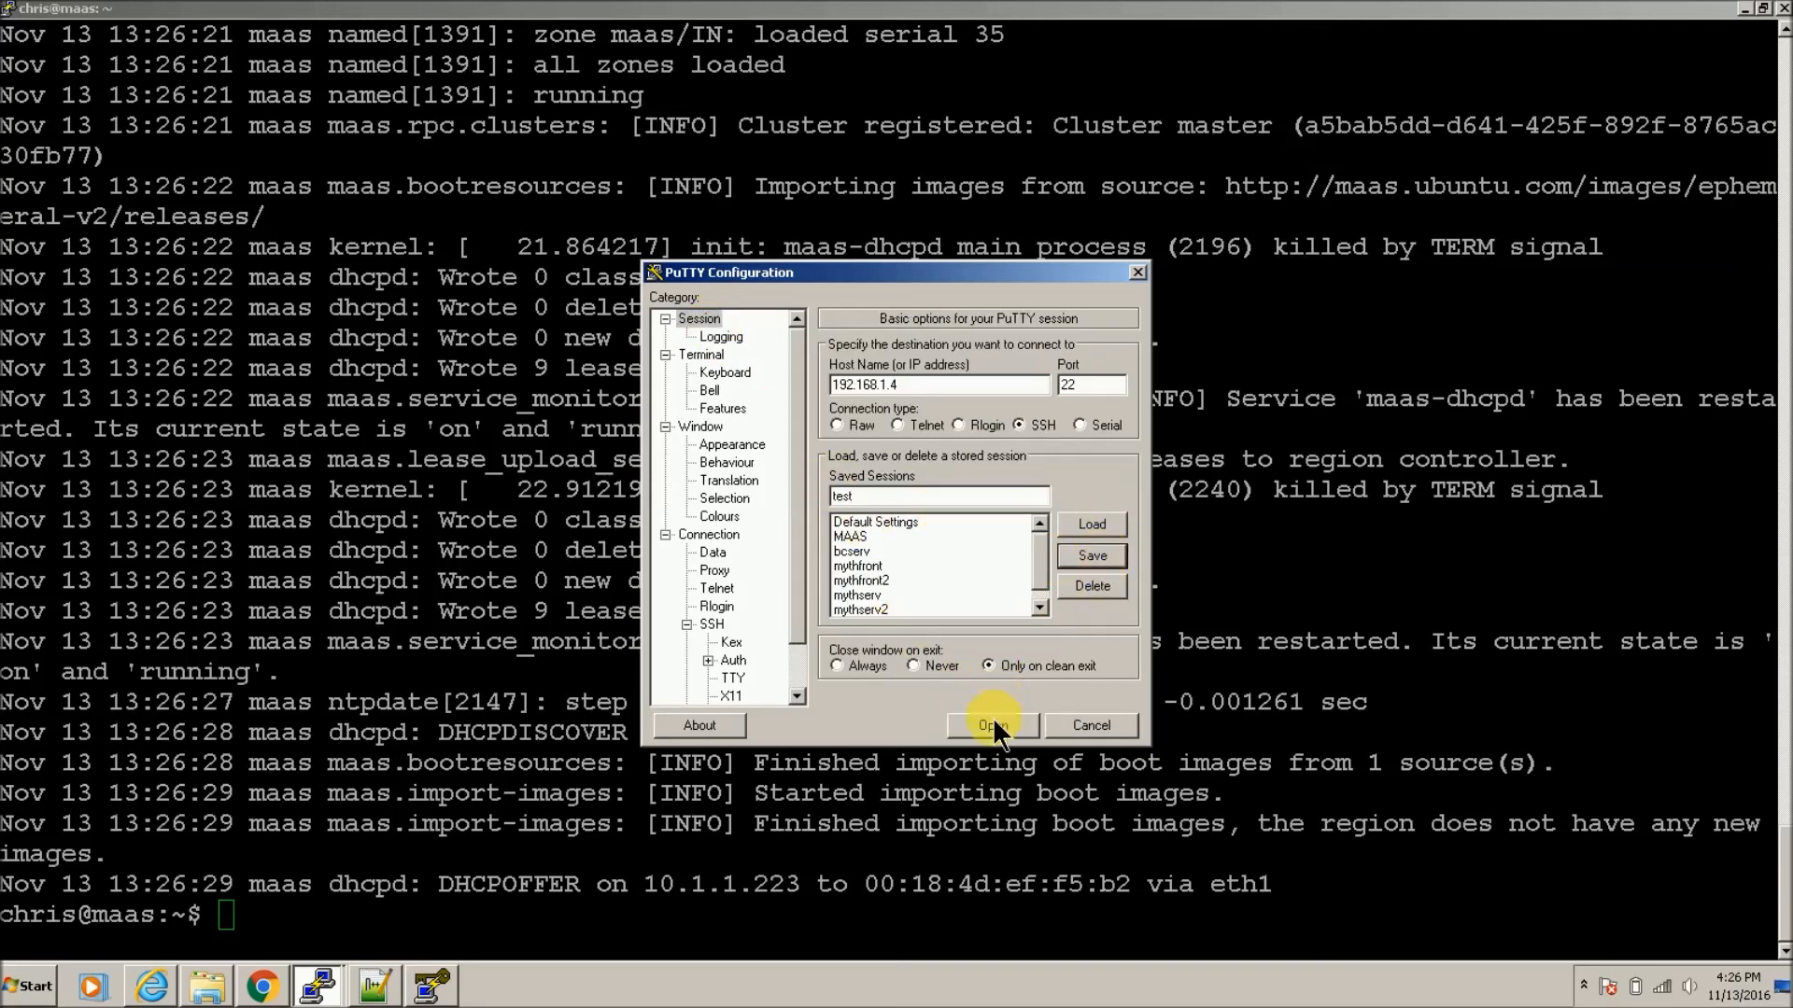
Step: Show the test instance's console log and scroll through its generated SSH host keys
{"action": "left_click", "coordinate": [251, 977]}
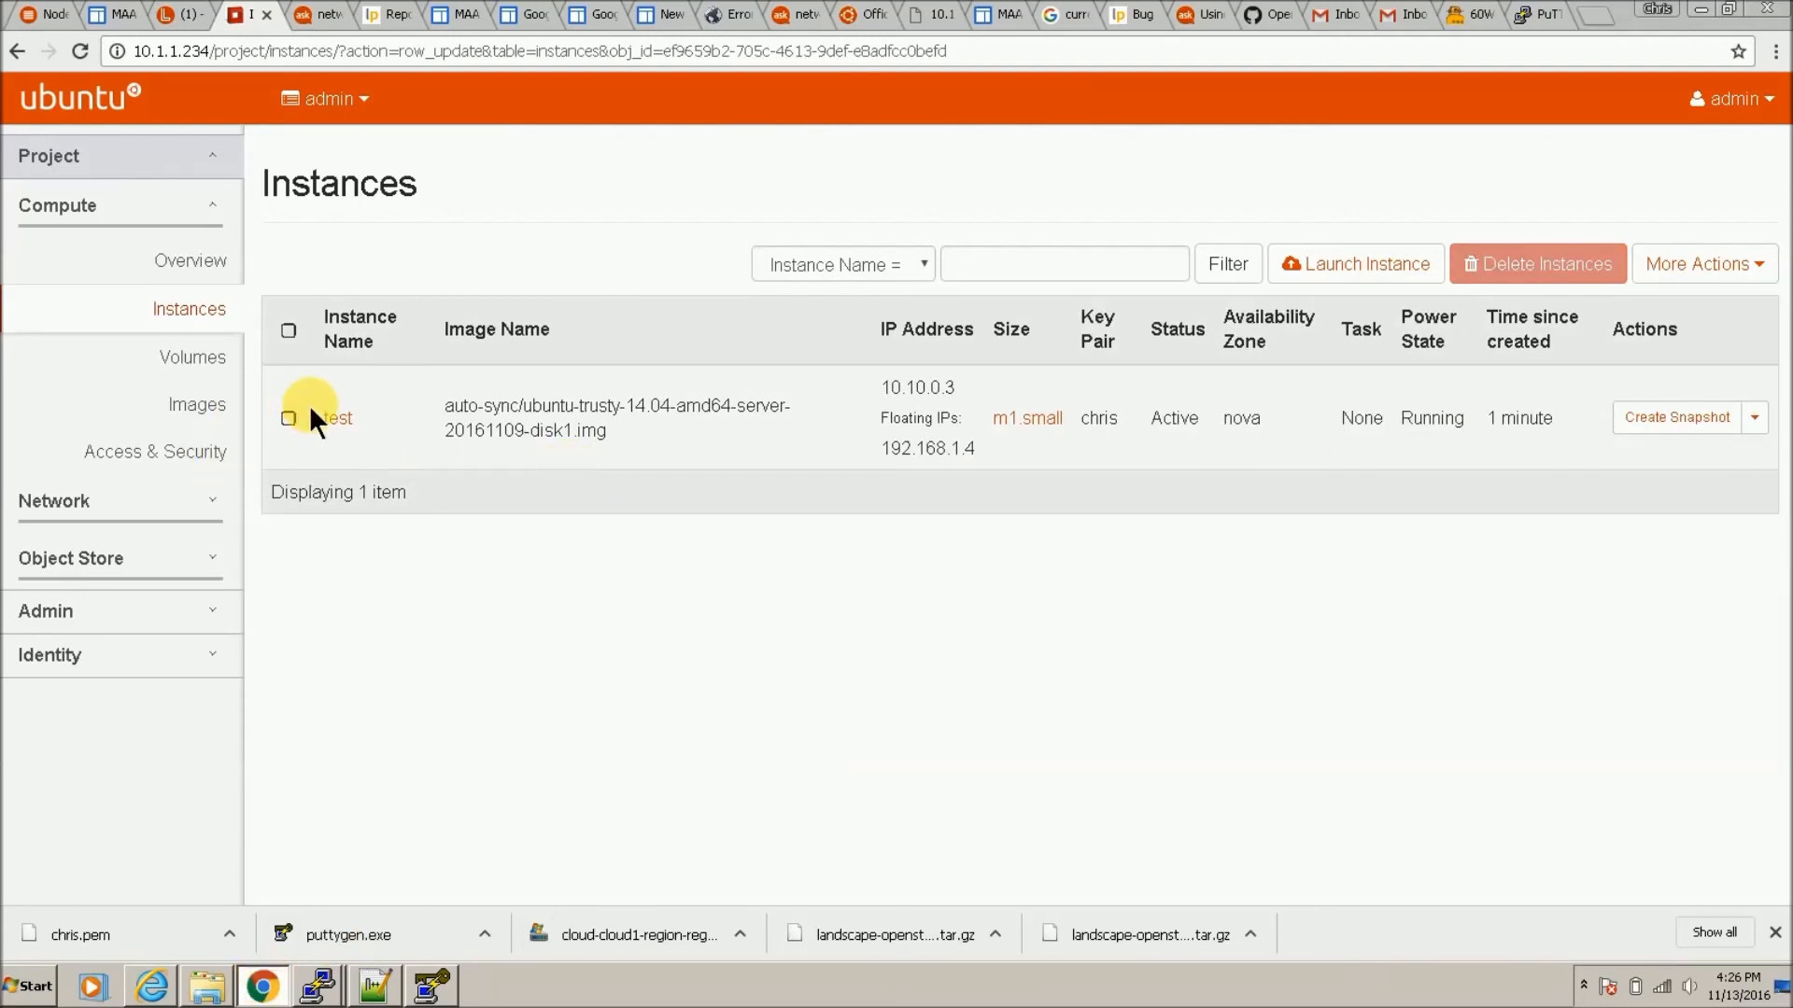
{"action": "left_click", "coordinate": [340, 429]}
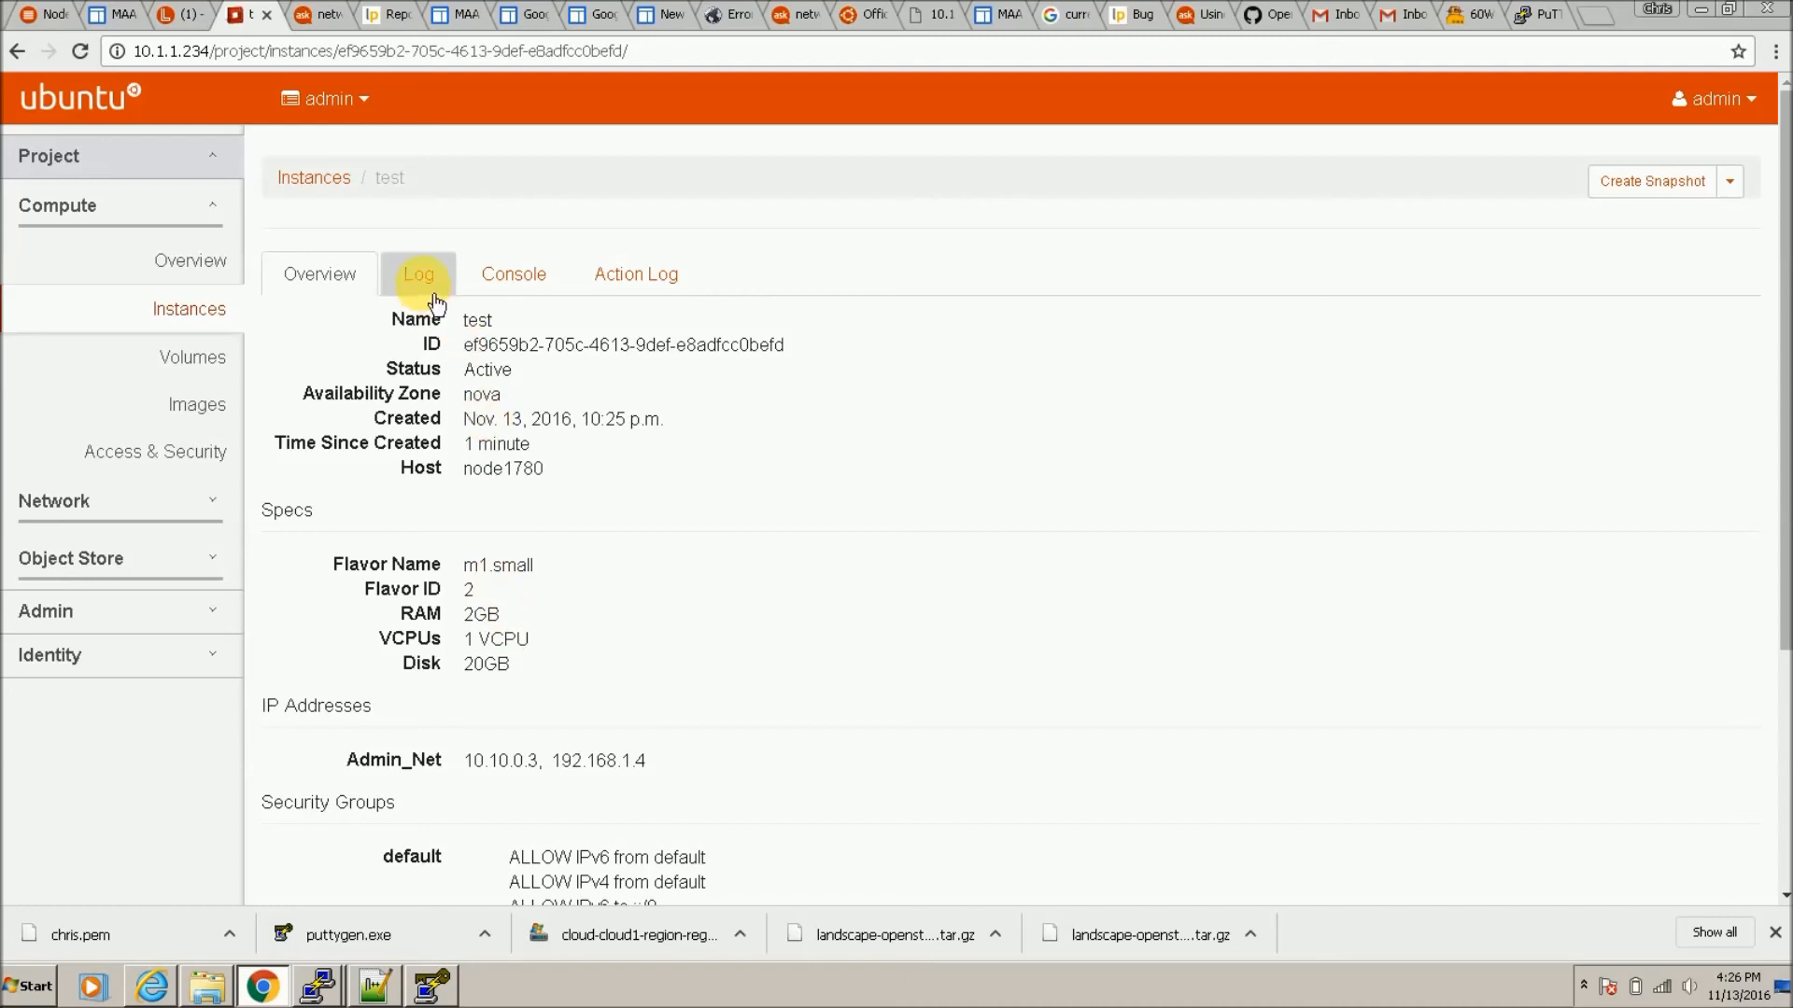
{"action": "left_click", "coordinate": [427, 280]}
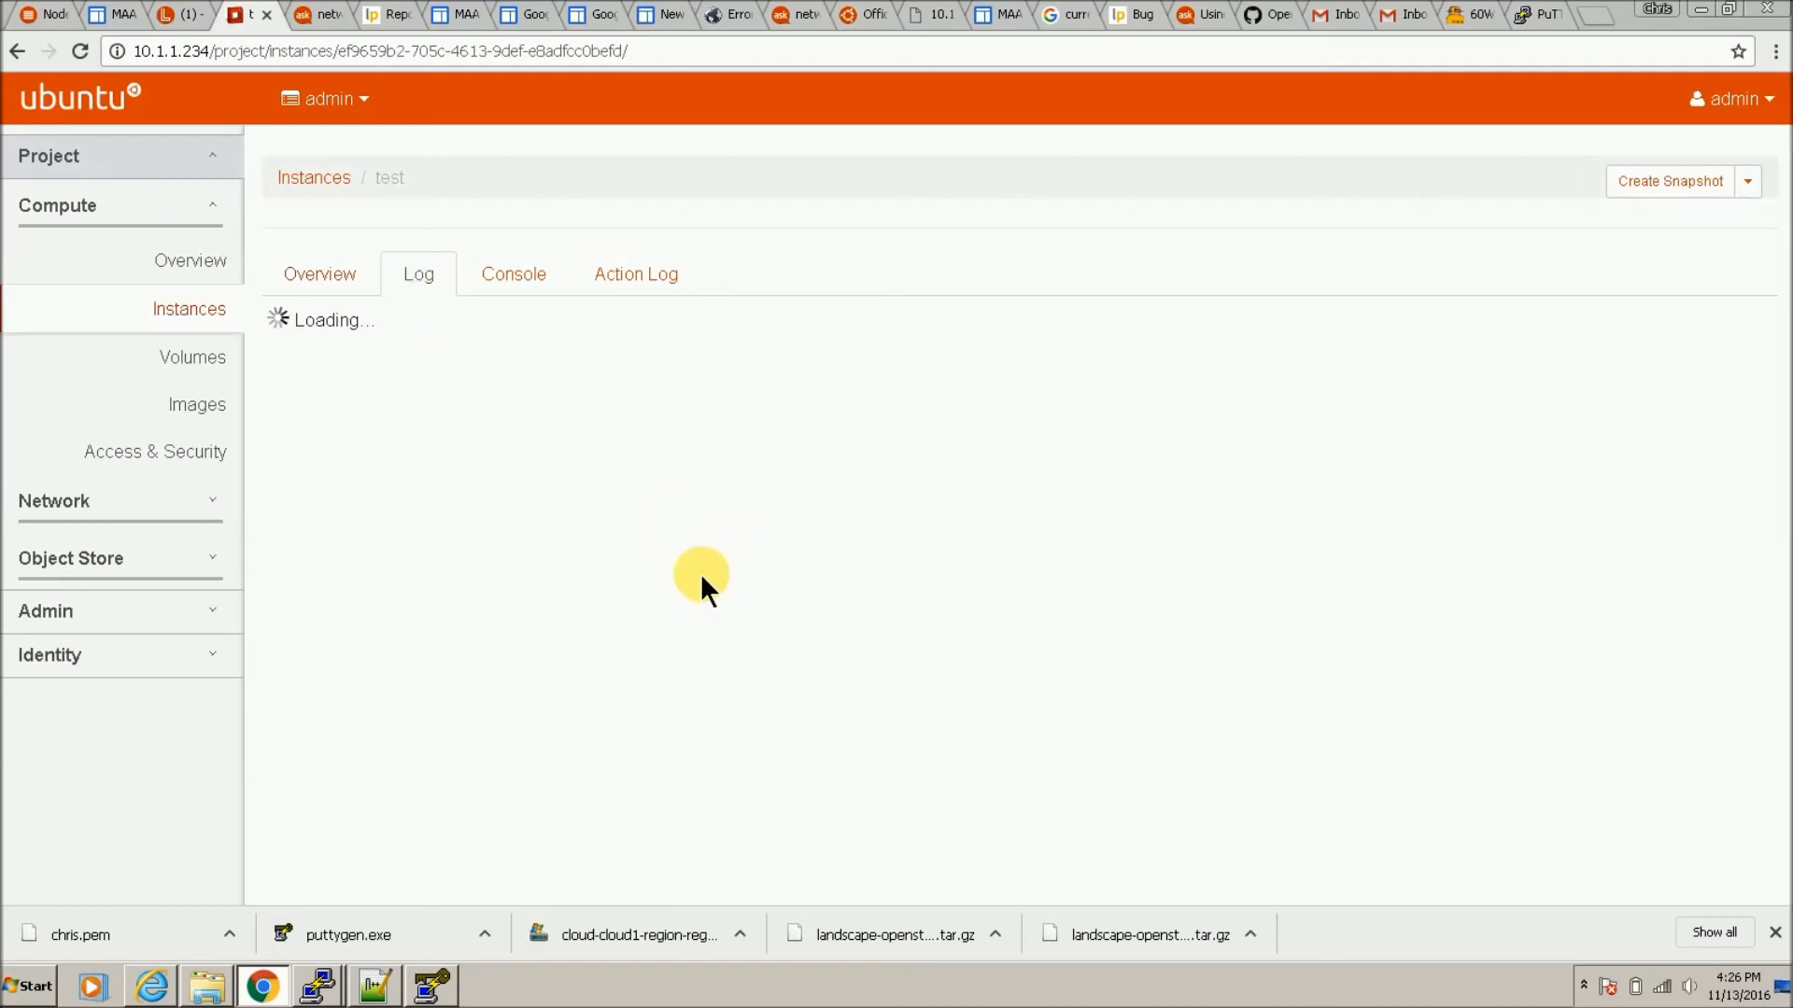
{"action": "scroll", "coordinate": [559, 680], "scroll_direction": "down", "scroll_amount": 4}
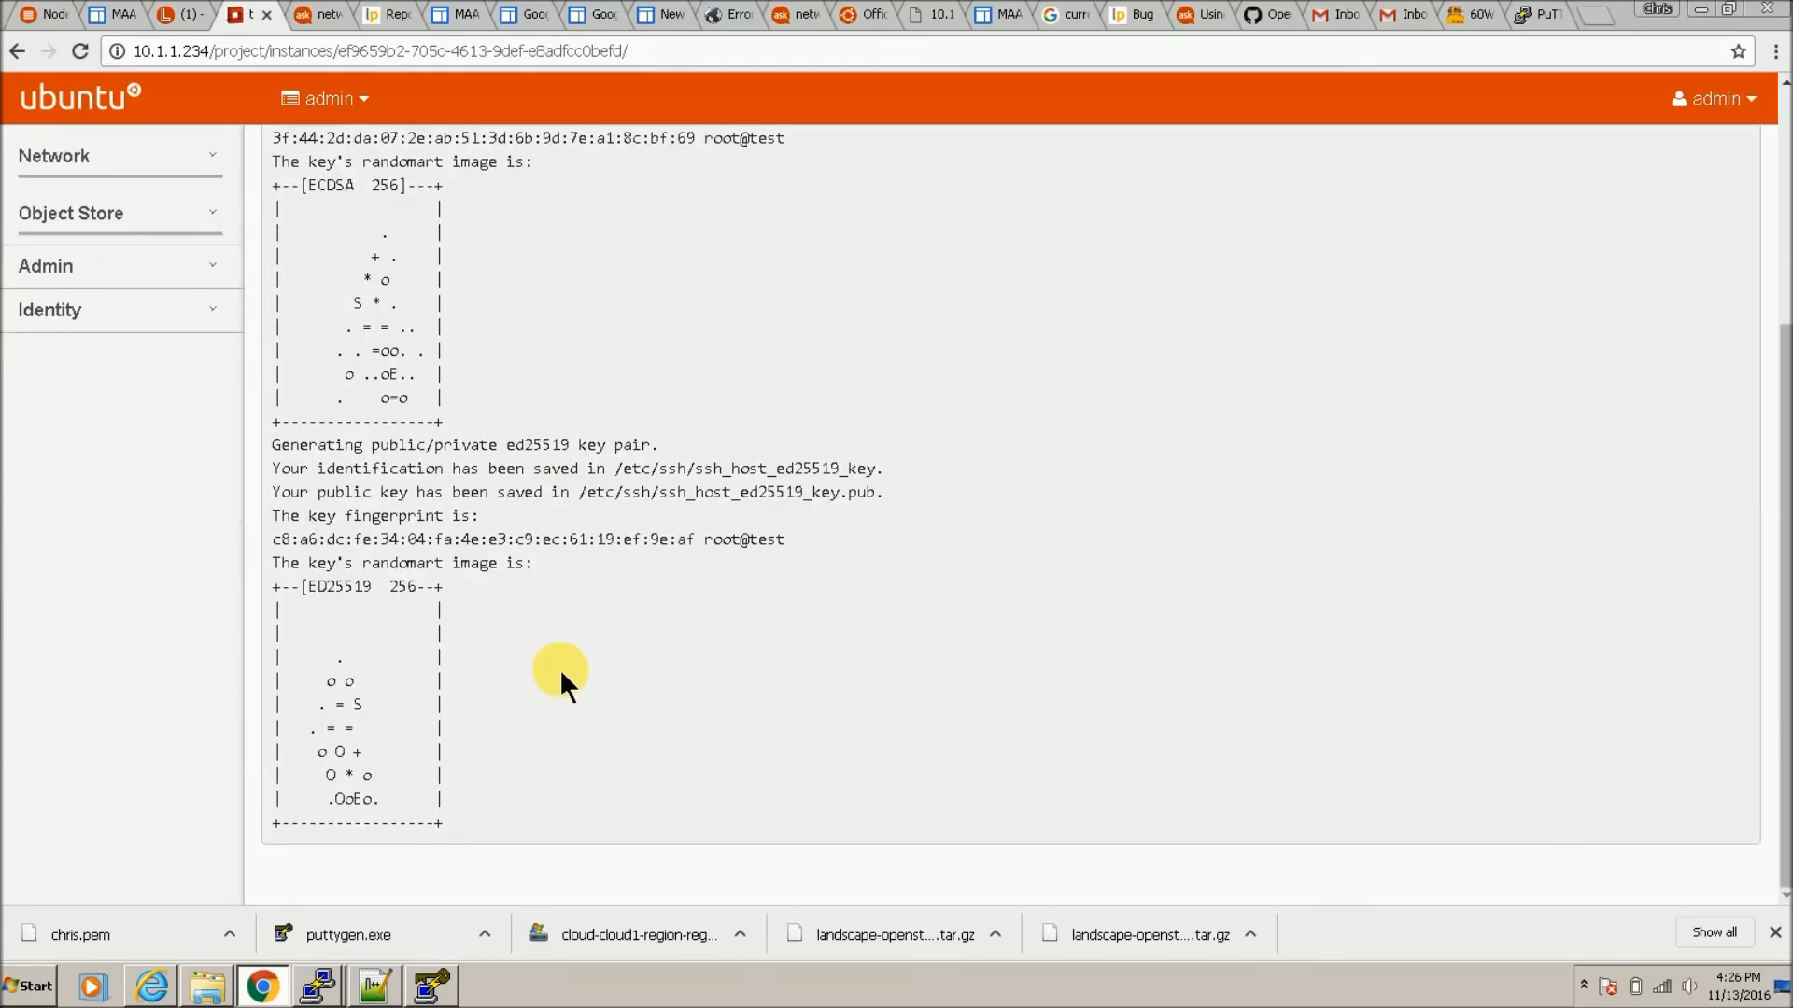
{"action": "scroll", "coordinate": [559, 669], "scroll_direction": "up", "scroll_amount": 4}
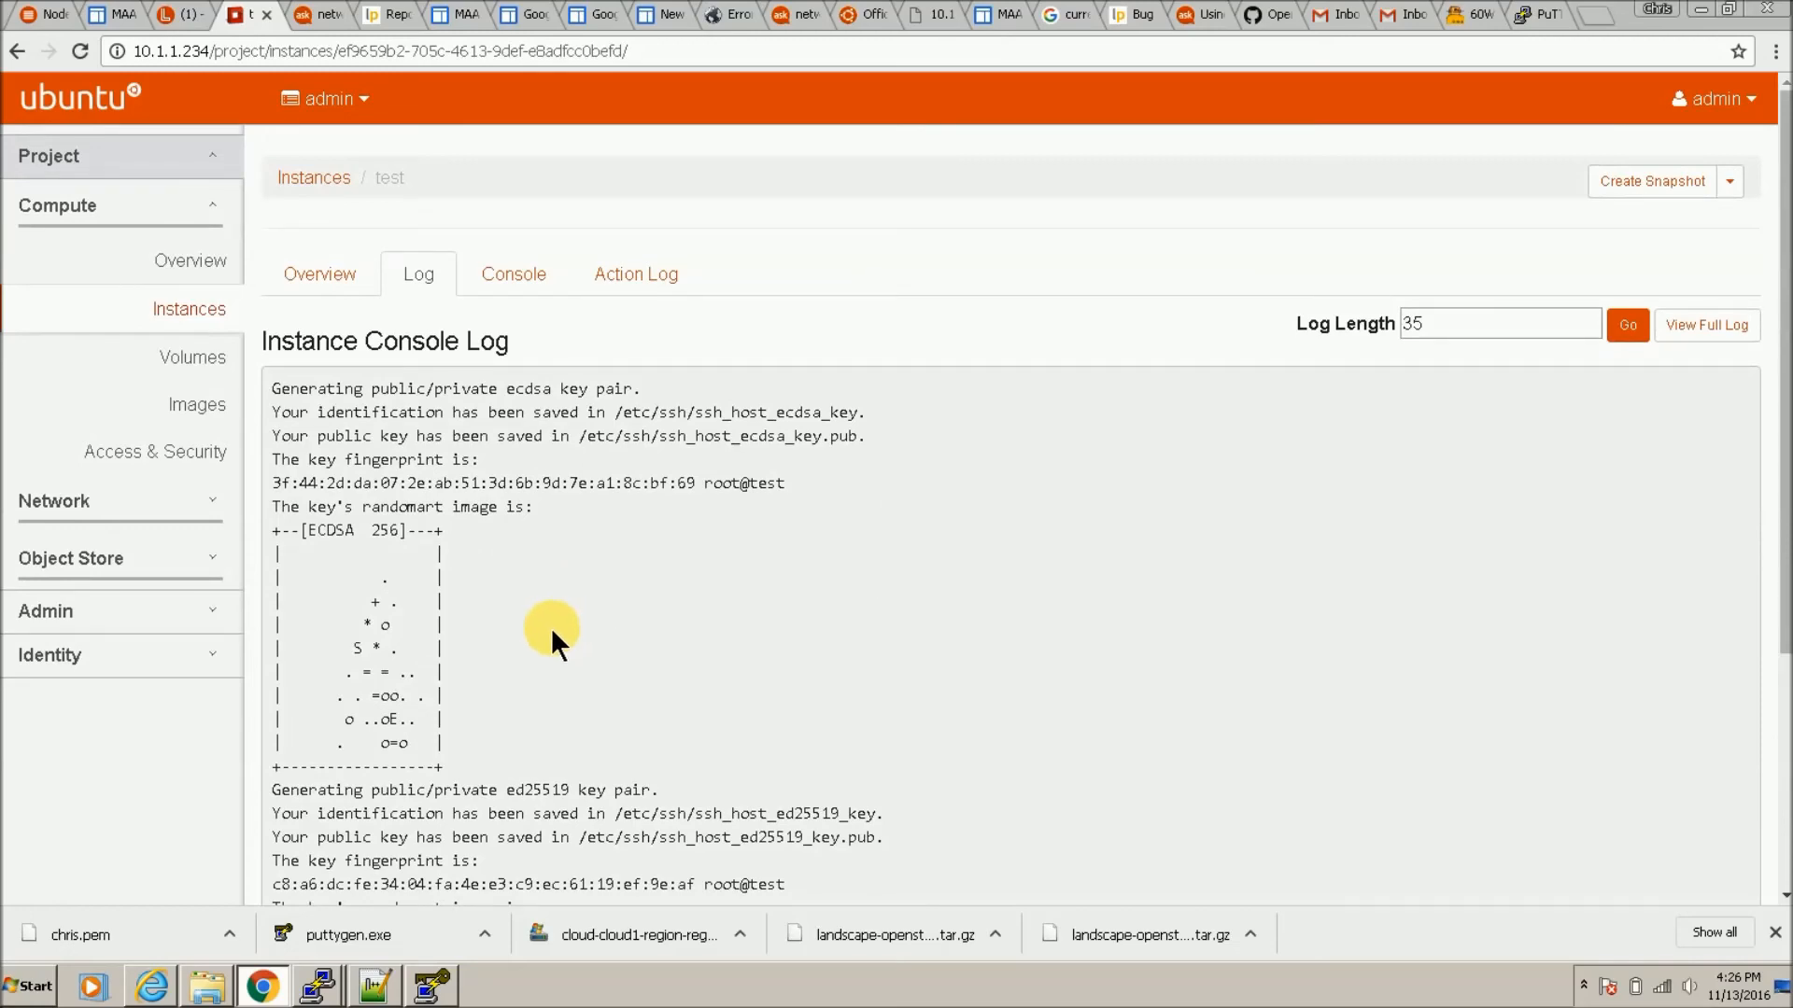
{"action": "scroll", "coordinate": [549, 628], "scroll_direction": "down", "scroll_amount": 1}
{"action": "scroll", "coordinate": [547, 628], "scroll_direction": "down", "scroll_amount": 2}
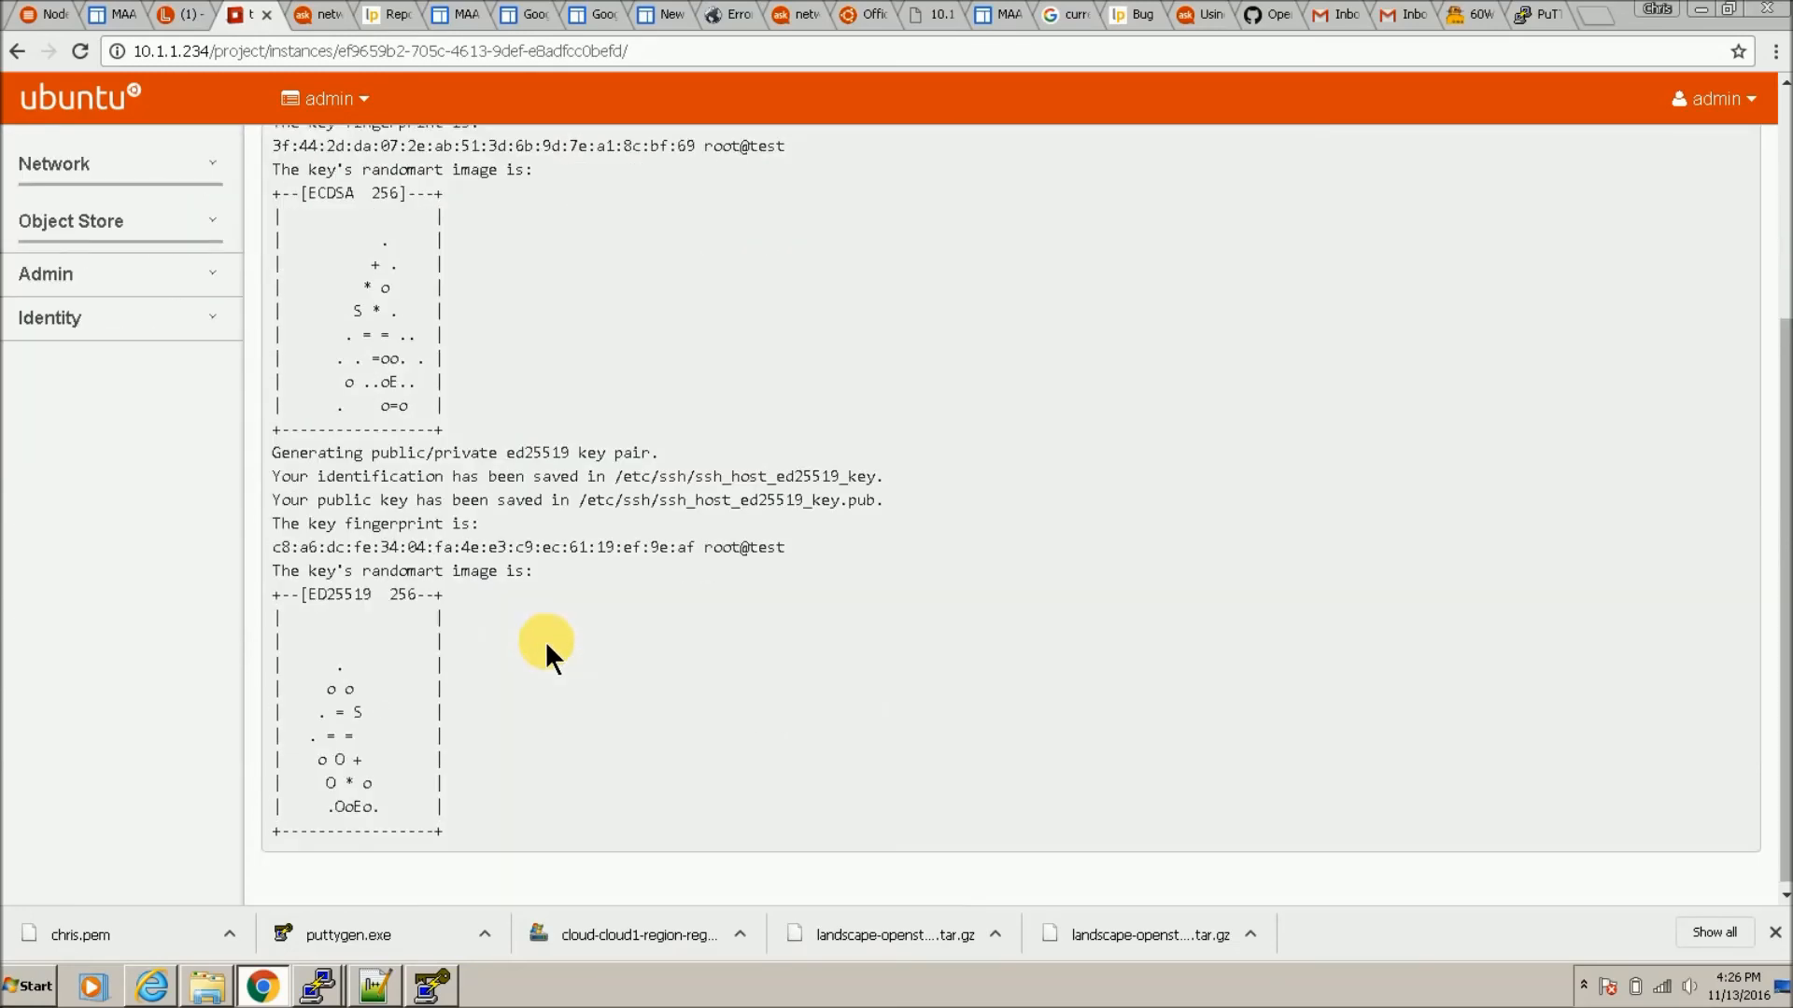
{"action": "scroll", "coordinate": [507, 727], "scroll_direction": "up", "scroll_amount": 3}
{"action": "left_click", "coordinate": [431, 985]}
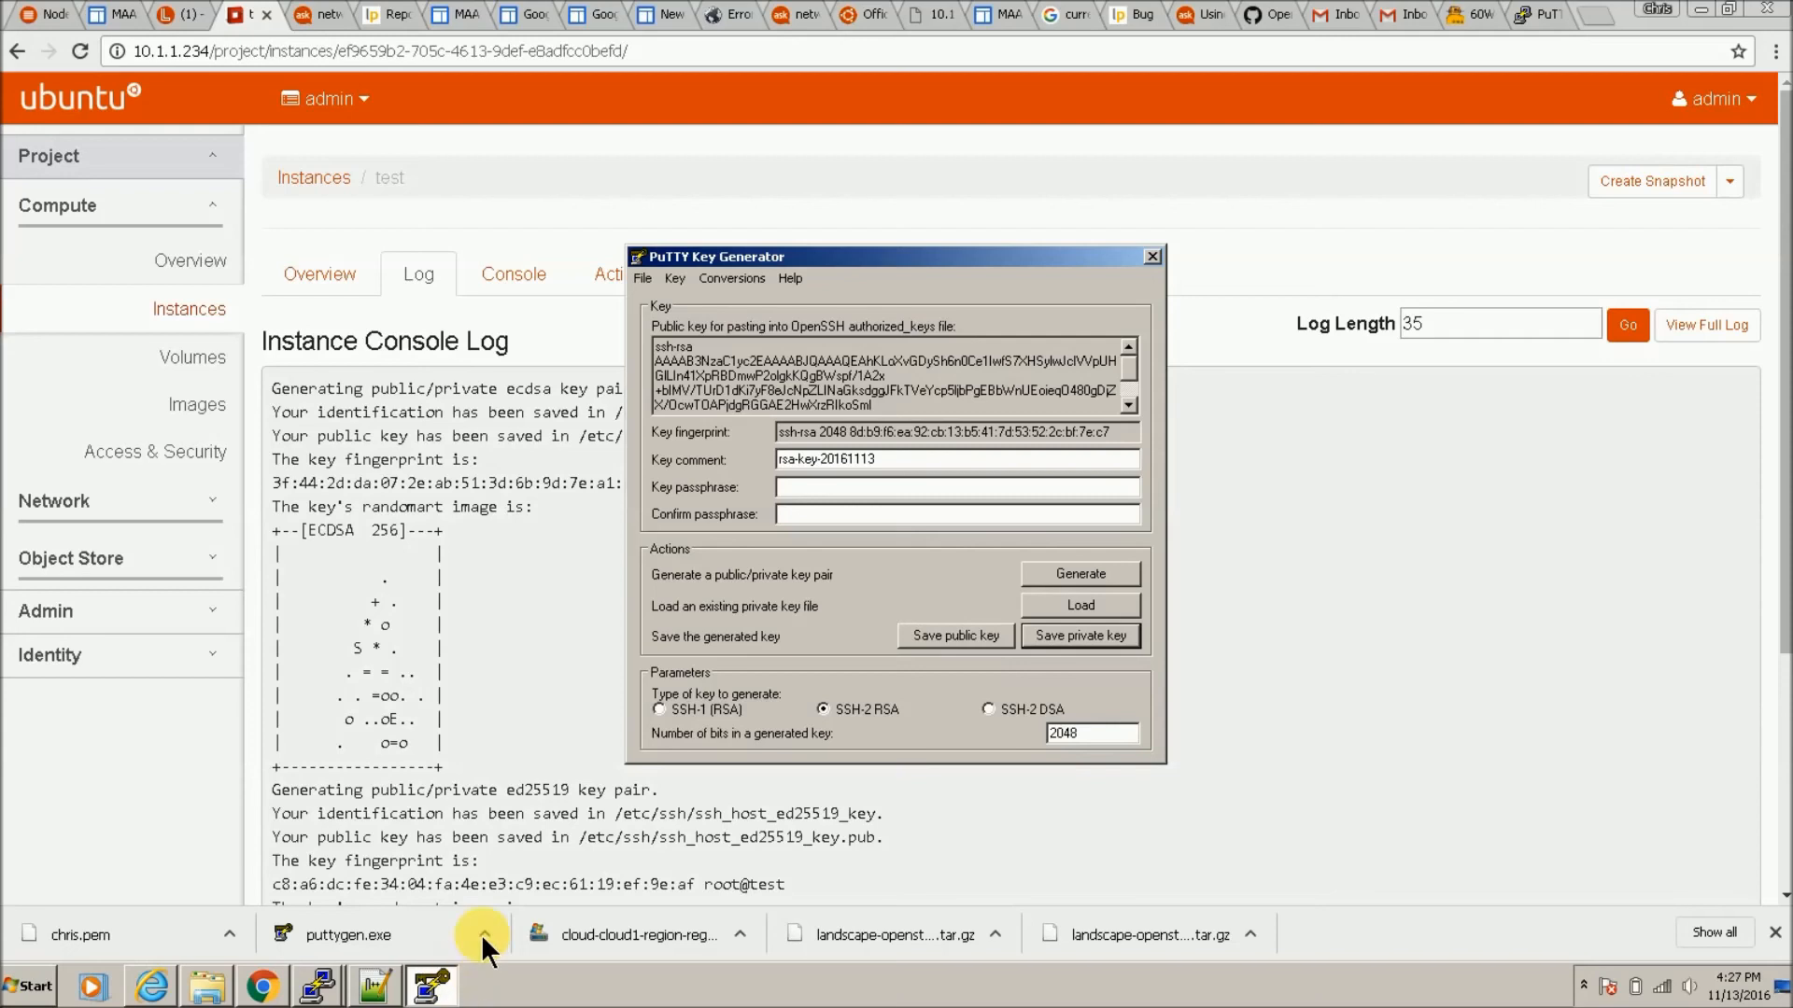
Step: Try the 'test' session to 192.168.1.4, dismiss the connection error, and return to Instances
{"action": "left_click", "coordinate": [326, 988]}
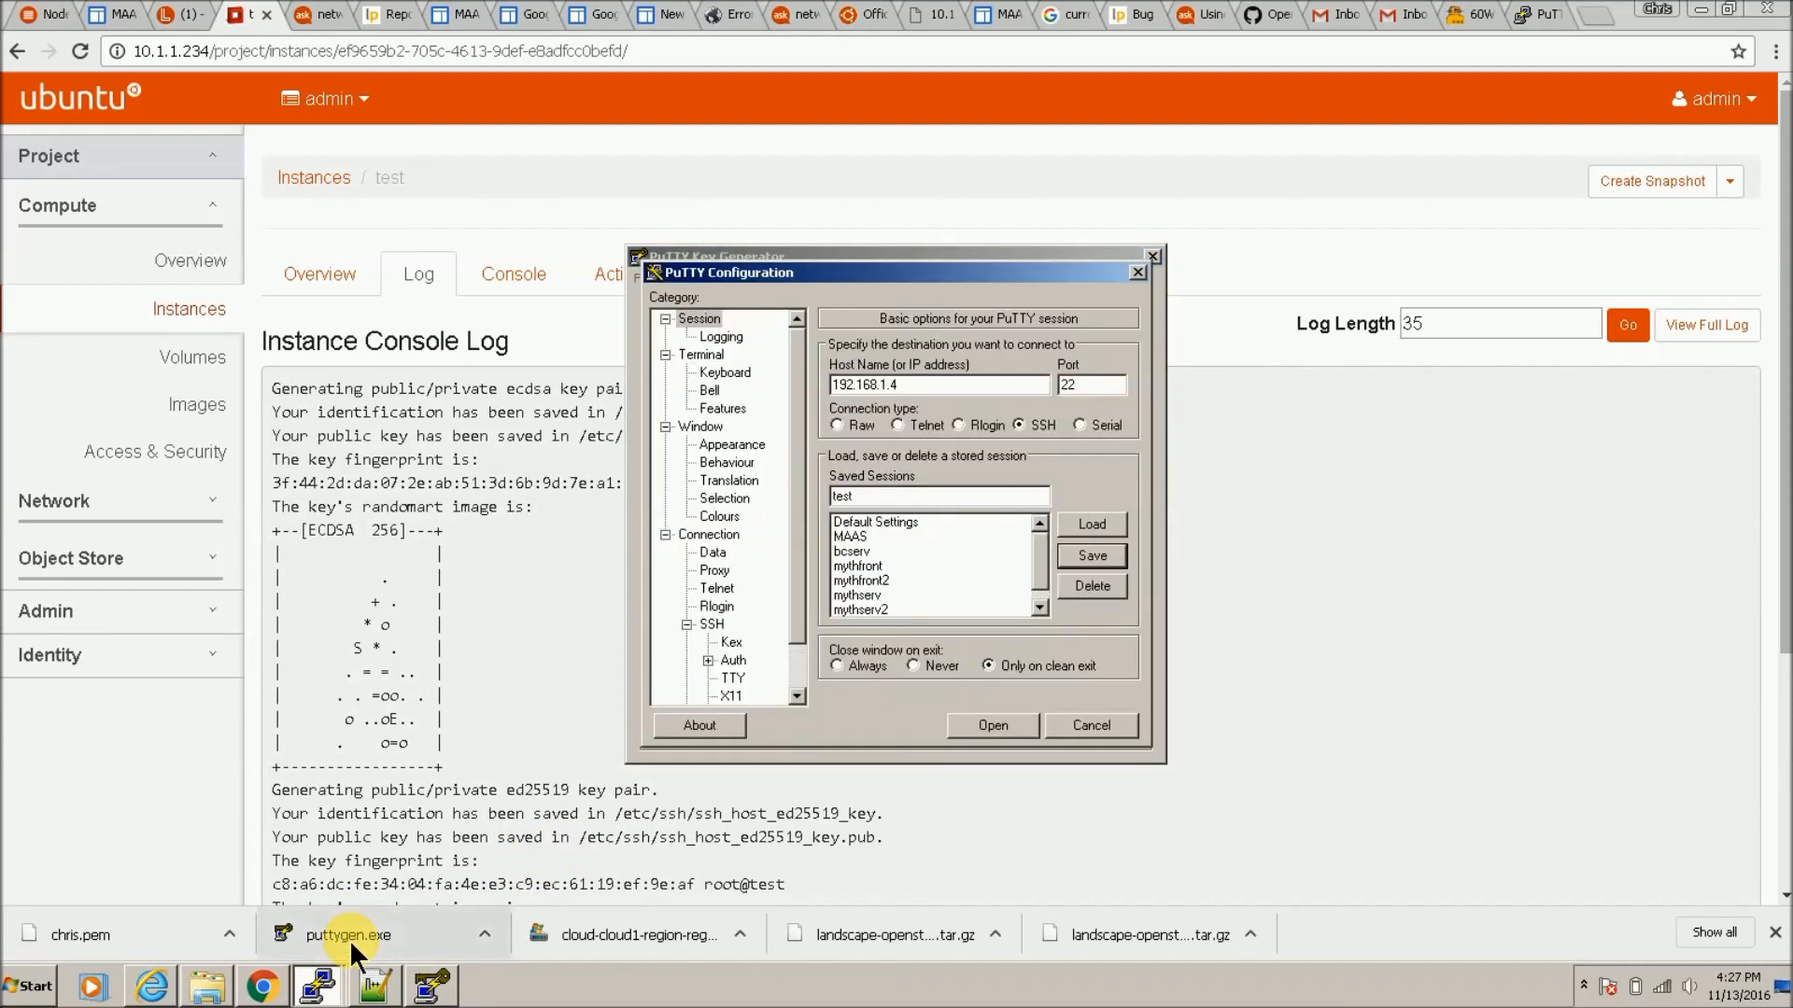
{"action": "left_click", "coordinate": [1016, 726]}
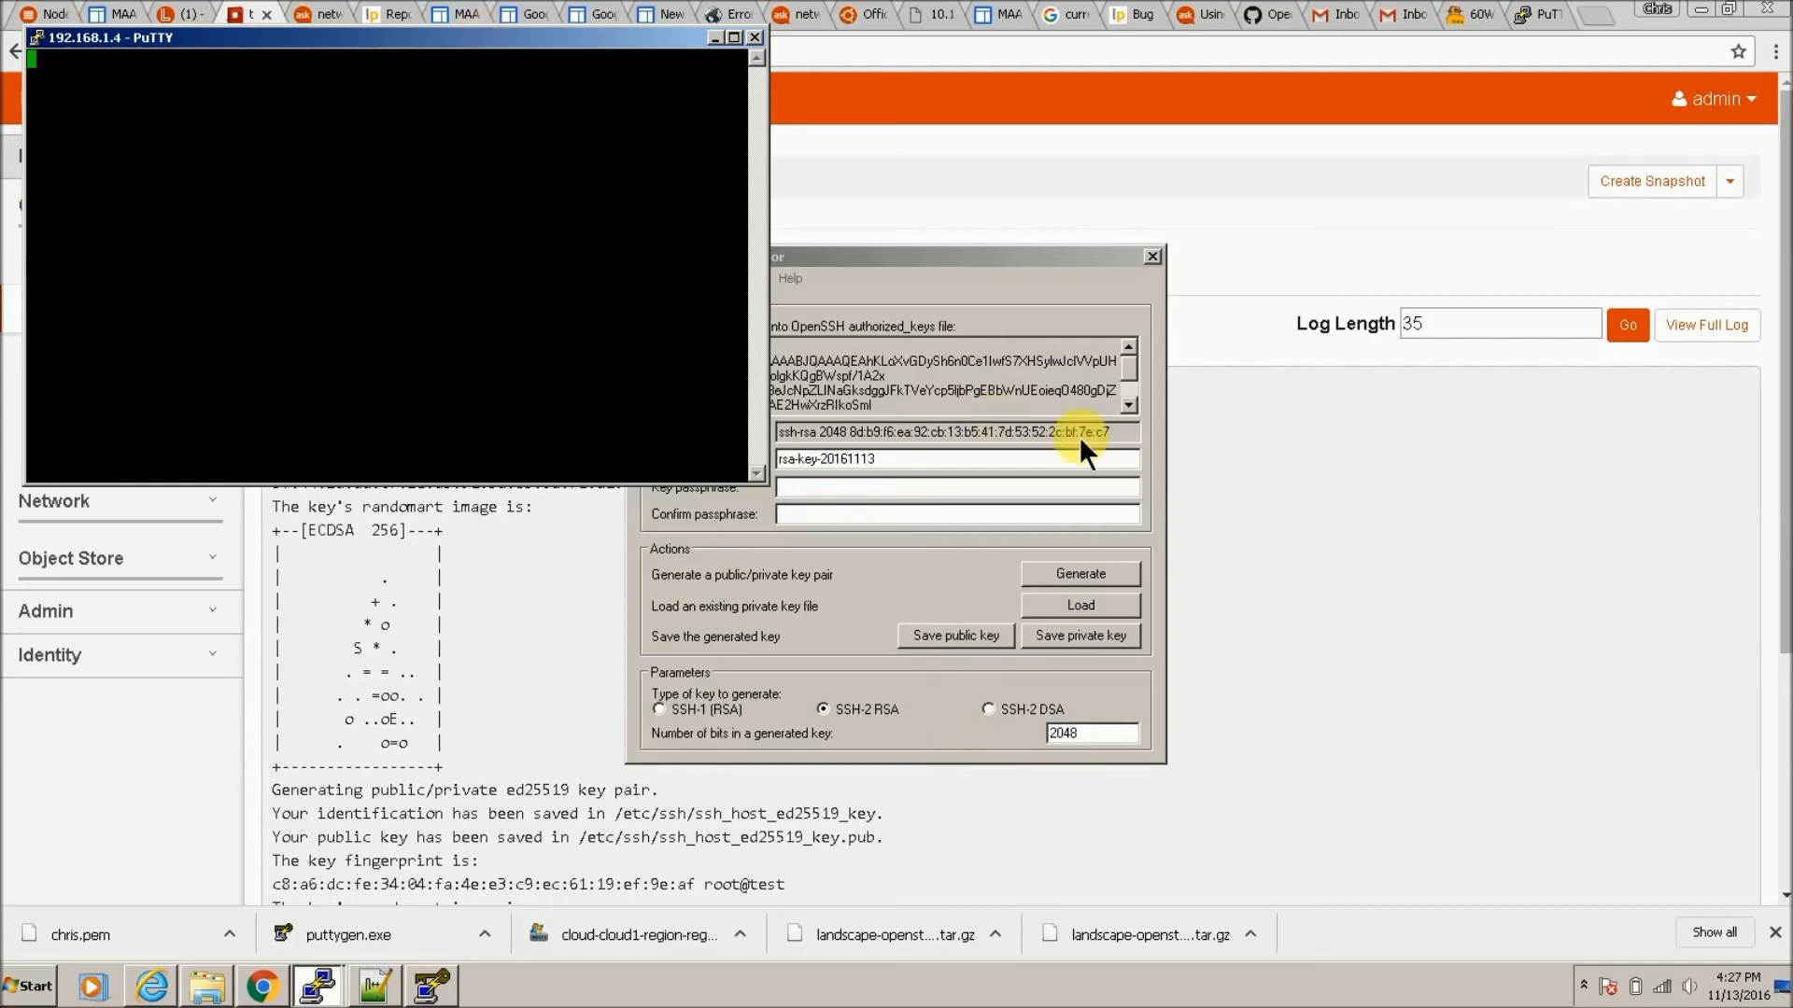
{"action": "left_click_drag", "start_coordinate": [1083, 453], "coordinate": [1237, 412]}
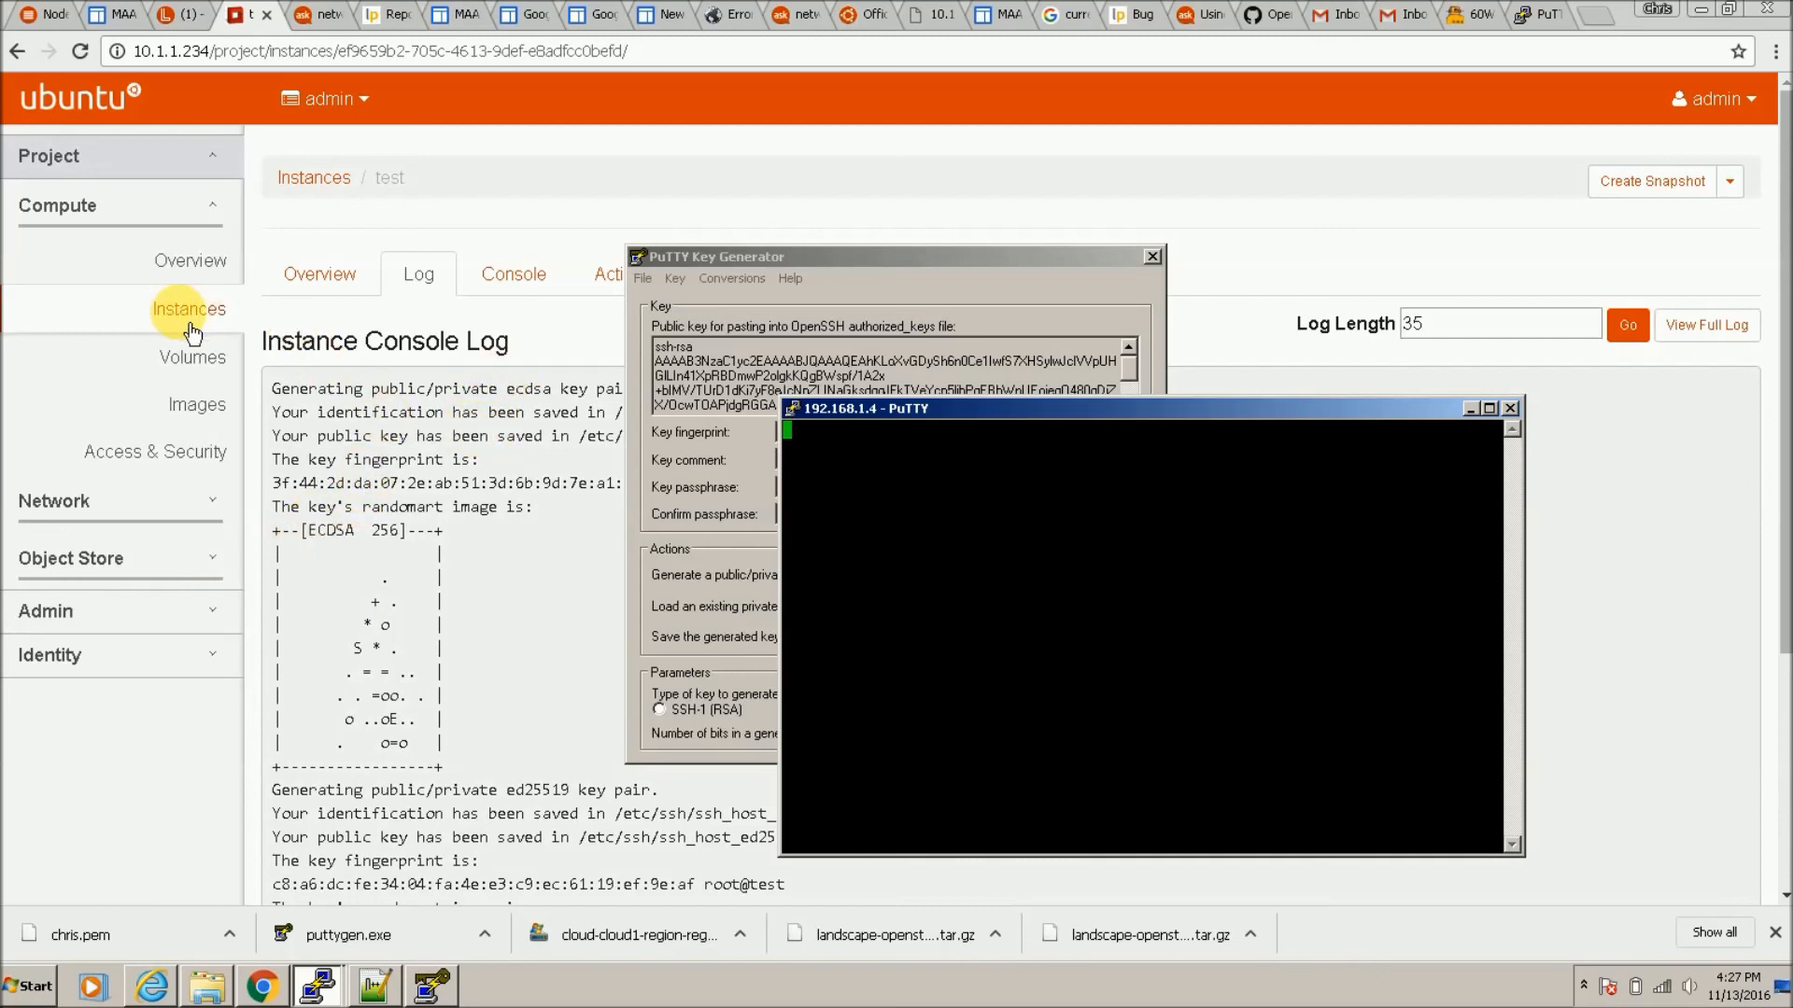
{"action": "left_click", "coordinate": [1033, 554]}
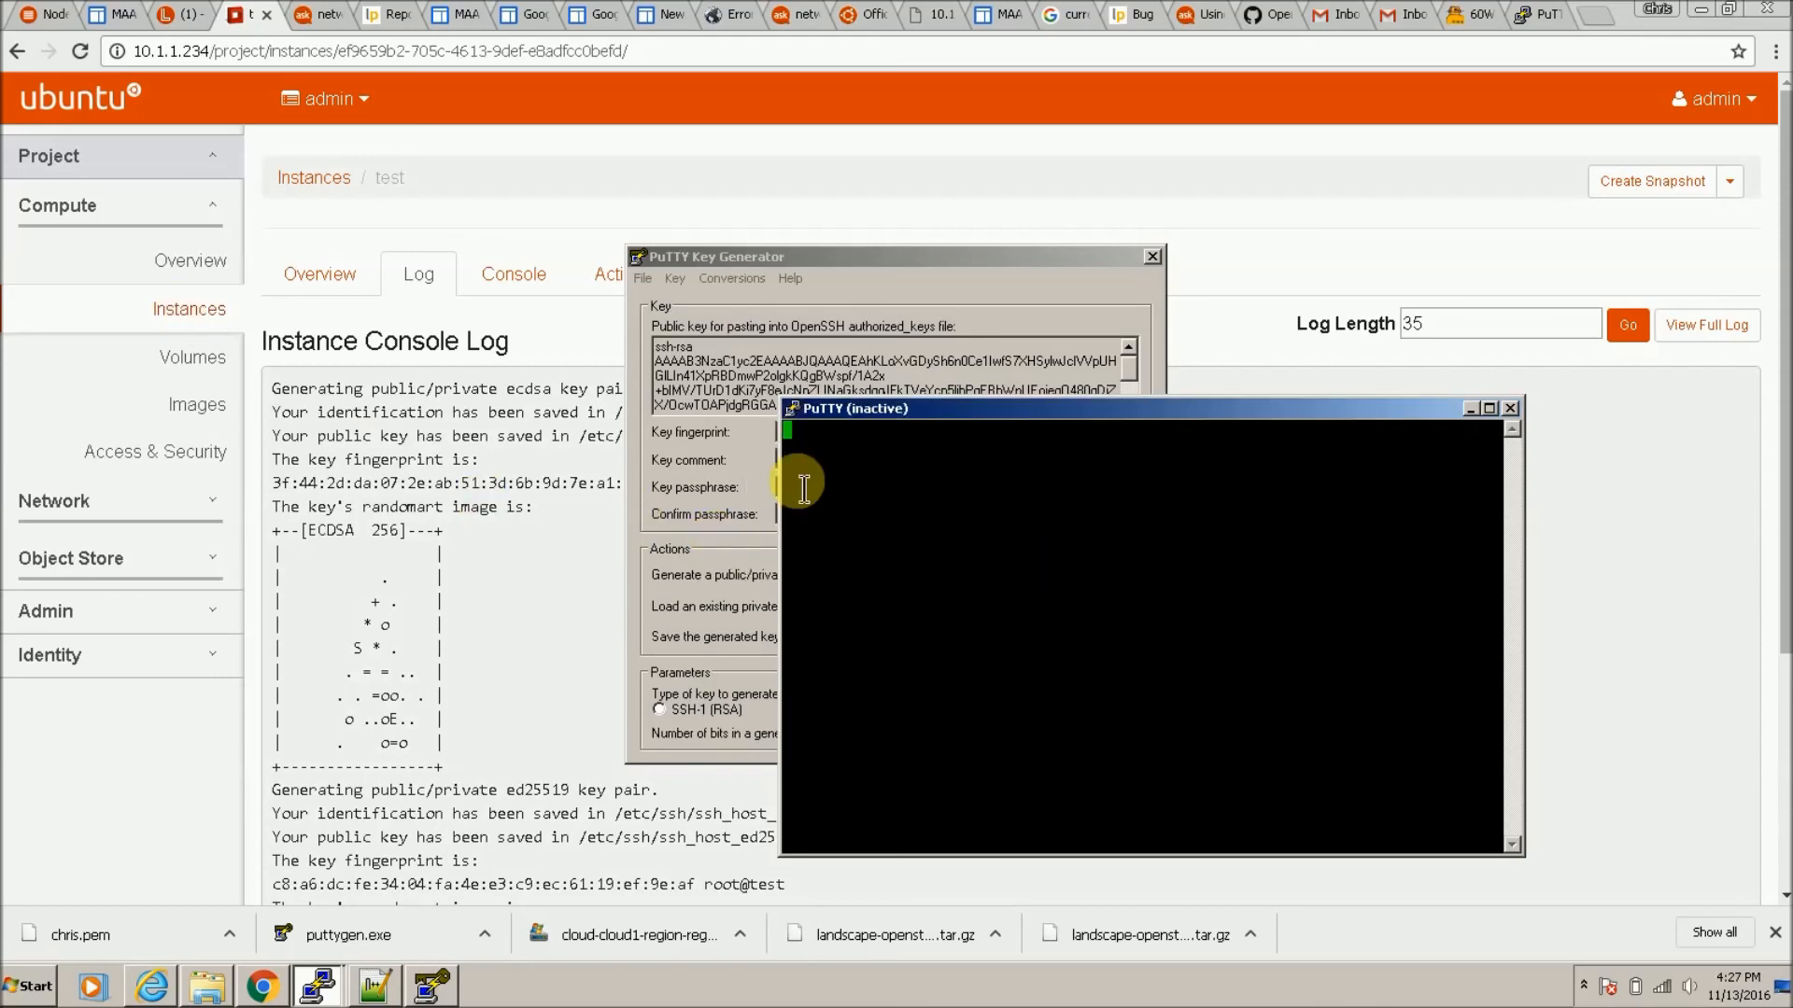
{"action": "left_click", "coordinate": [183, 311]}
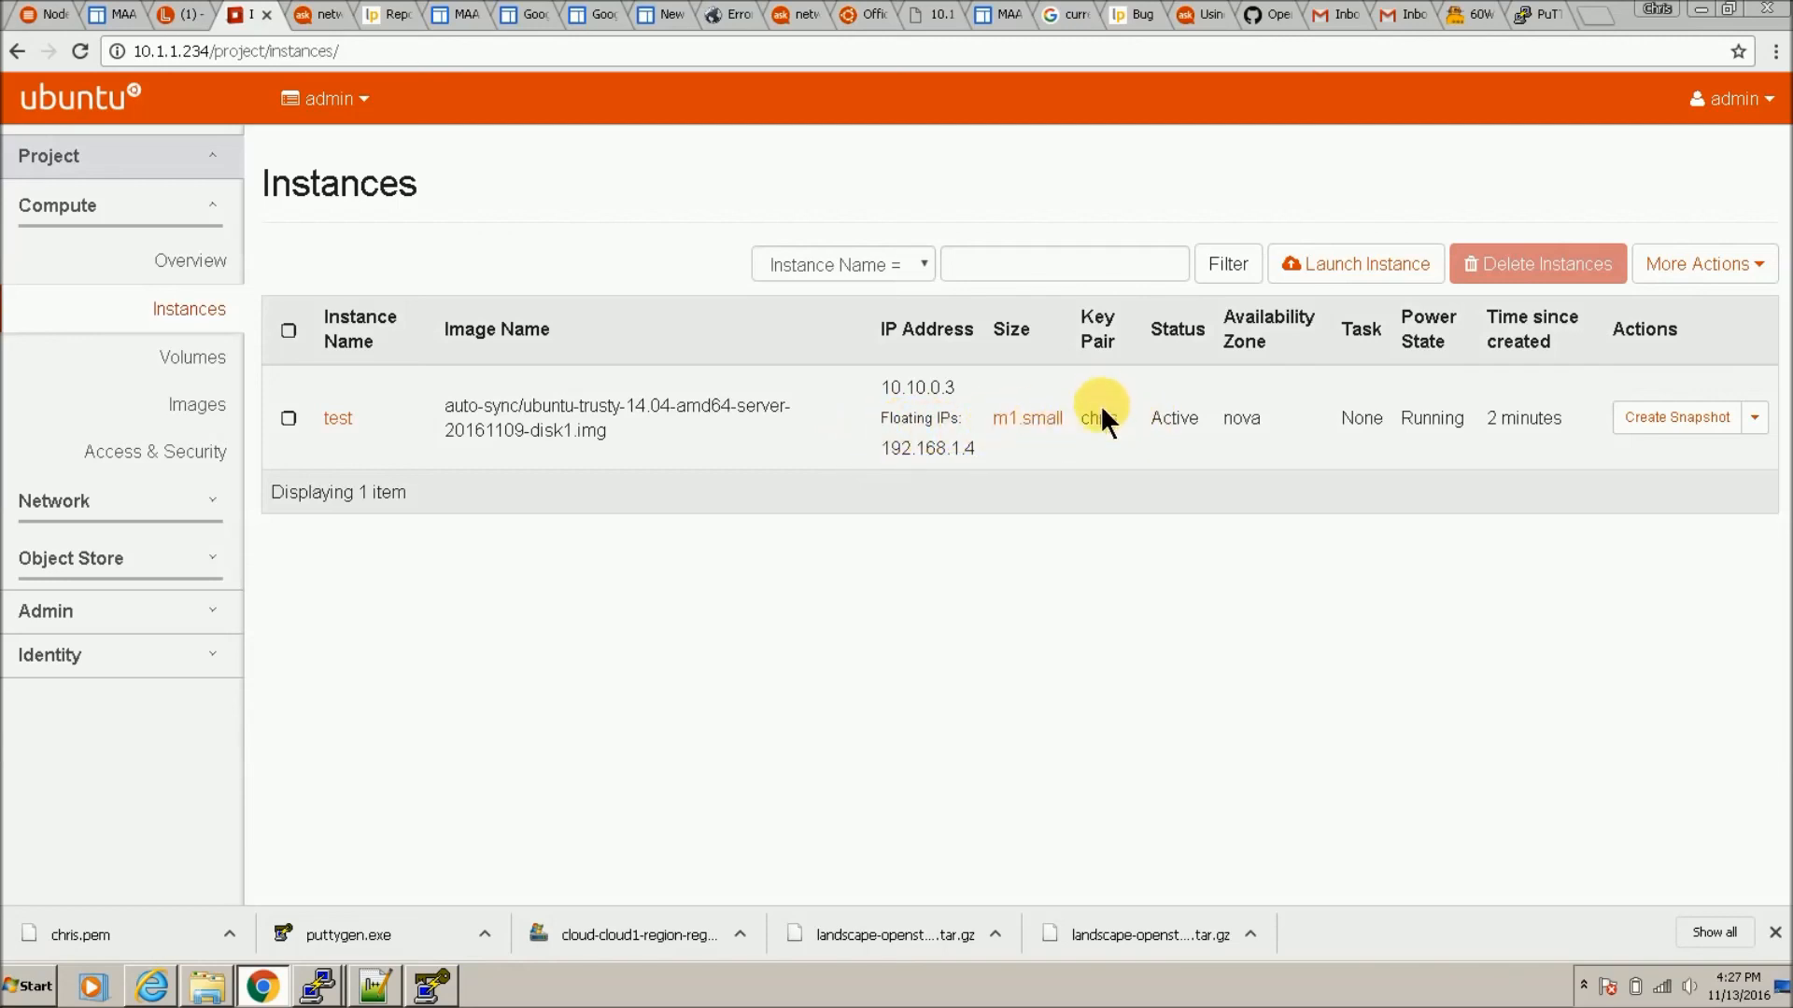
Step: Add the 'all' security group to instance test alongside default and save
{"action": "left_click", "coordinate": [1759, 424]}
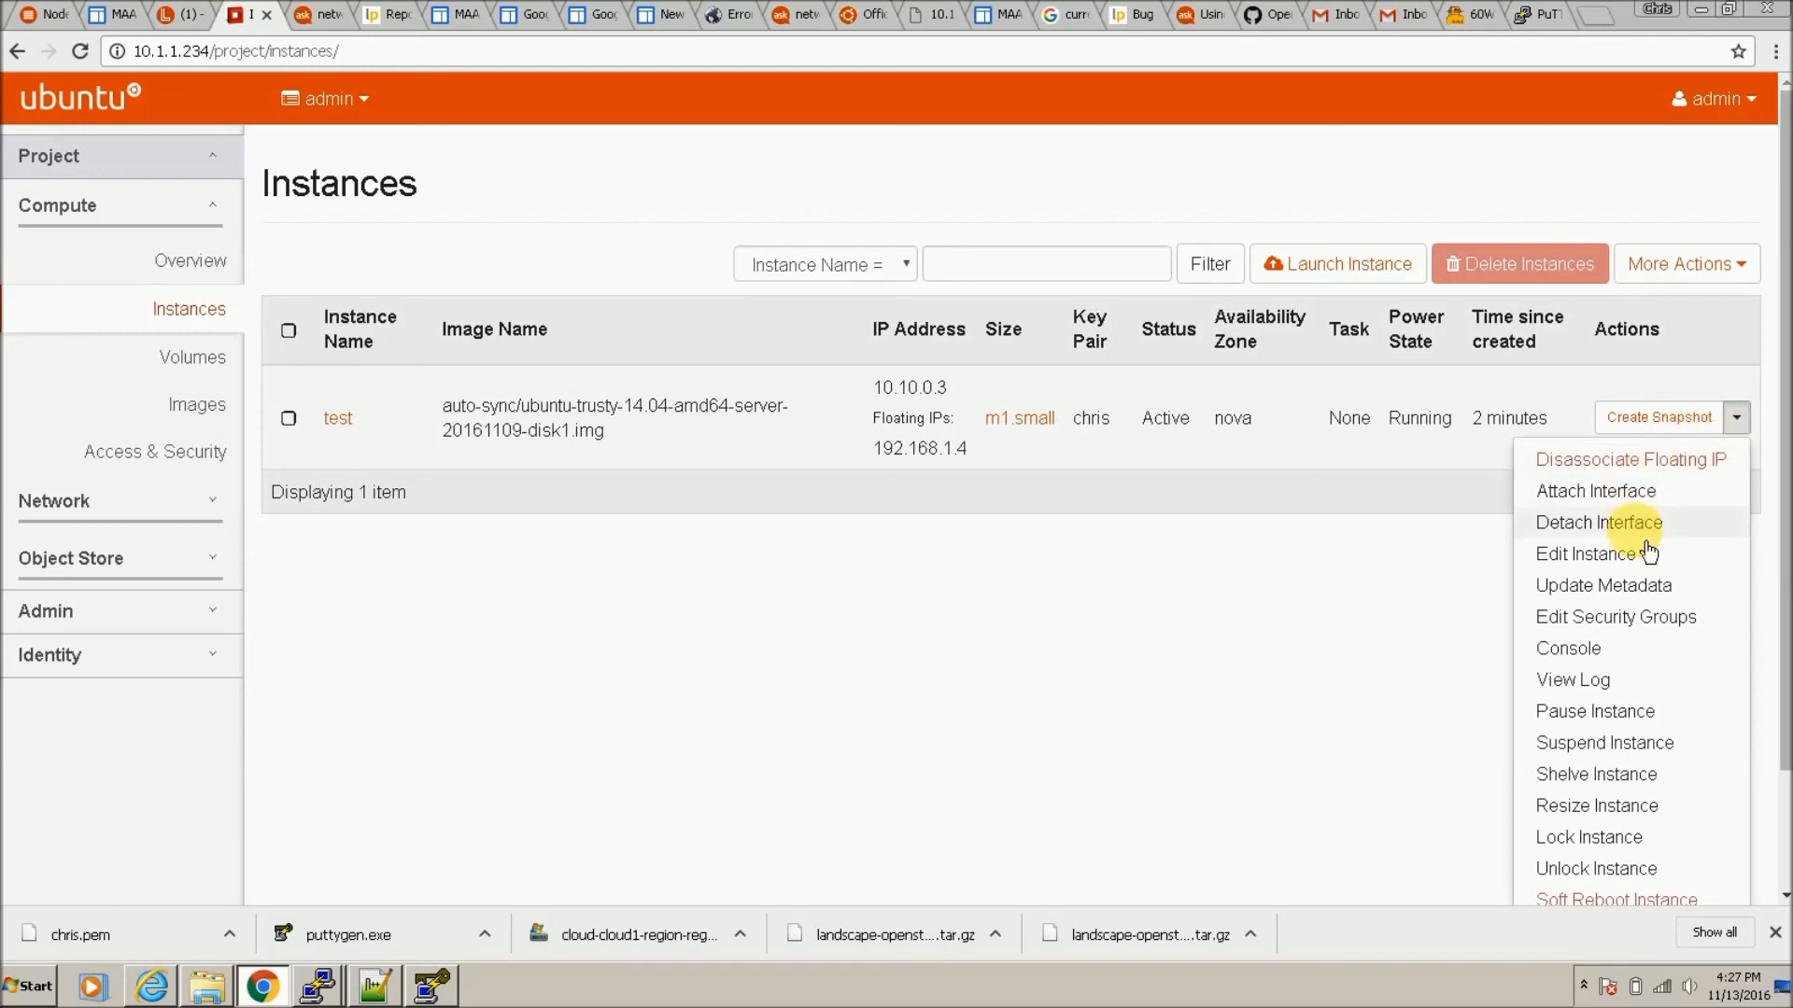
{"action": "left_click", "coordinate": [1676, 618]}
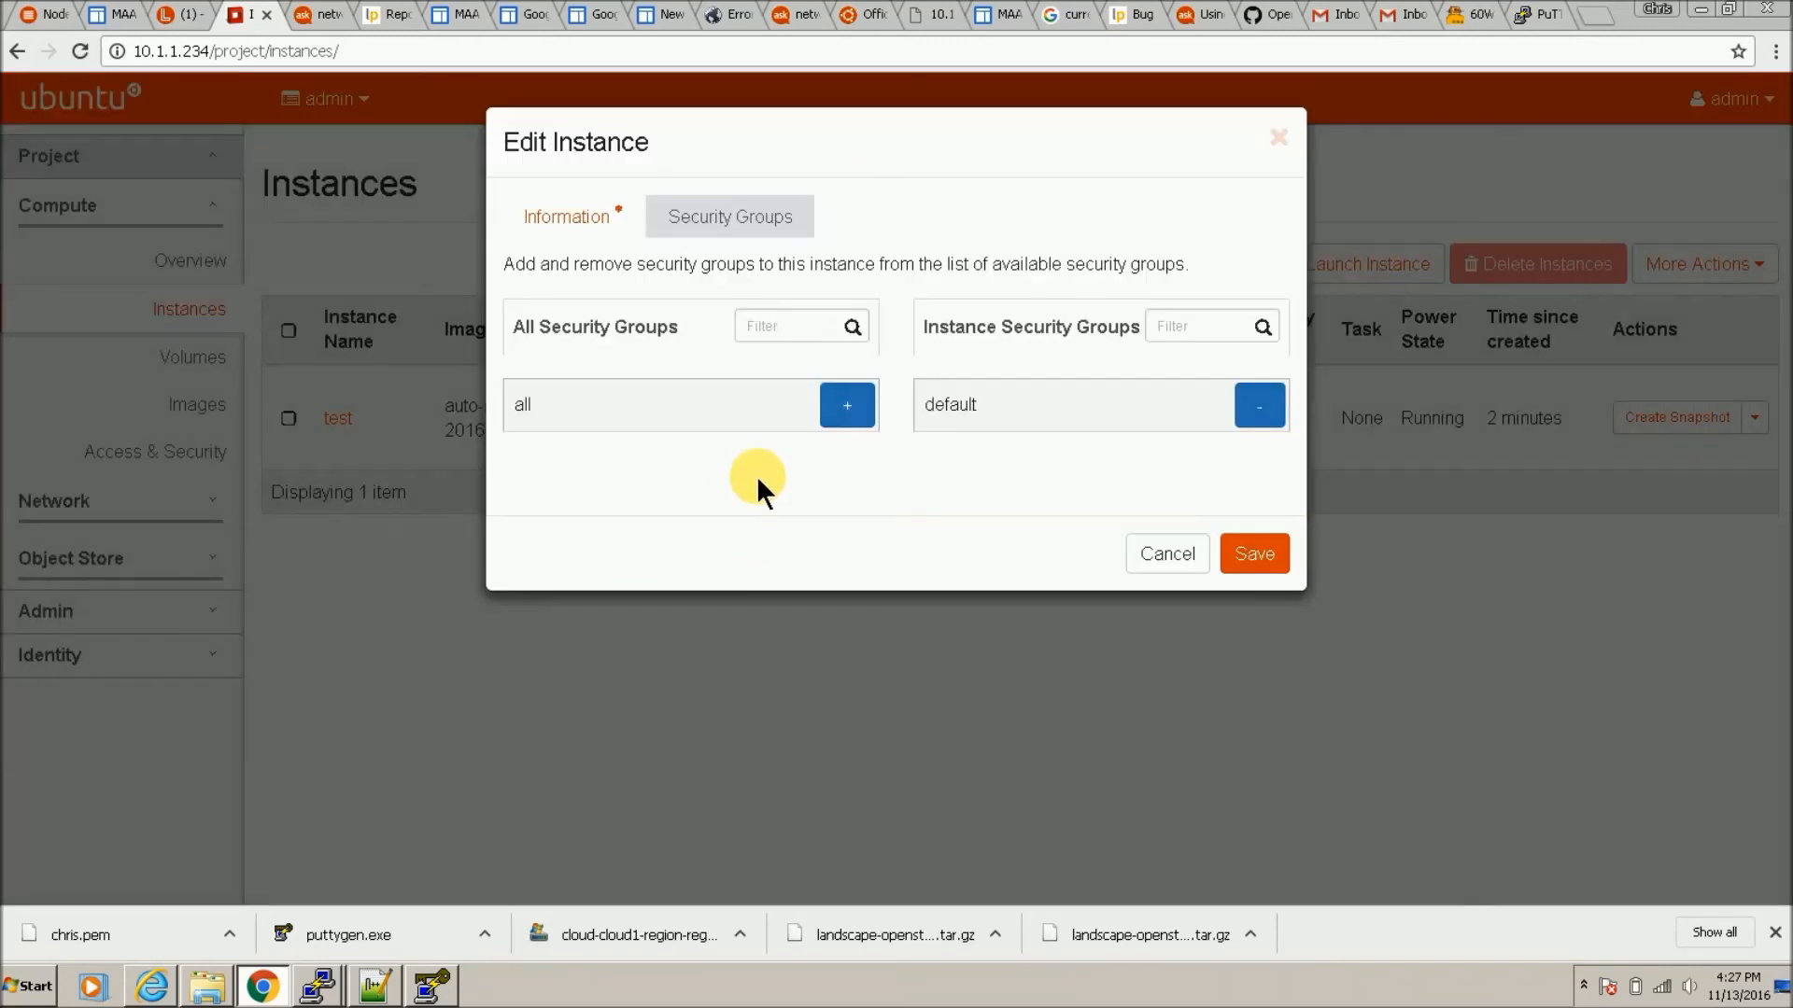
{"action": "left_click", "coordinate": [850, 416]}
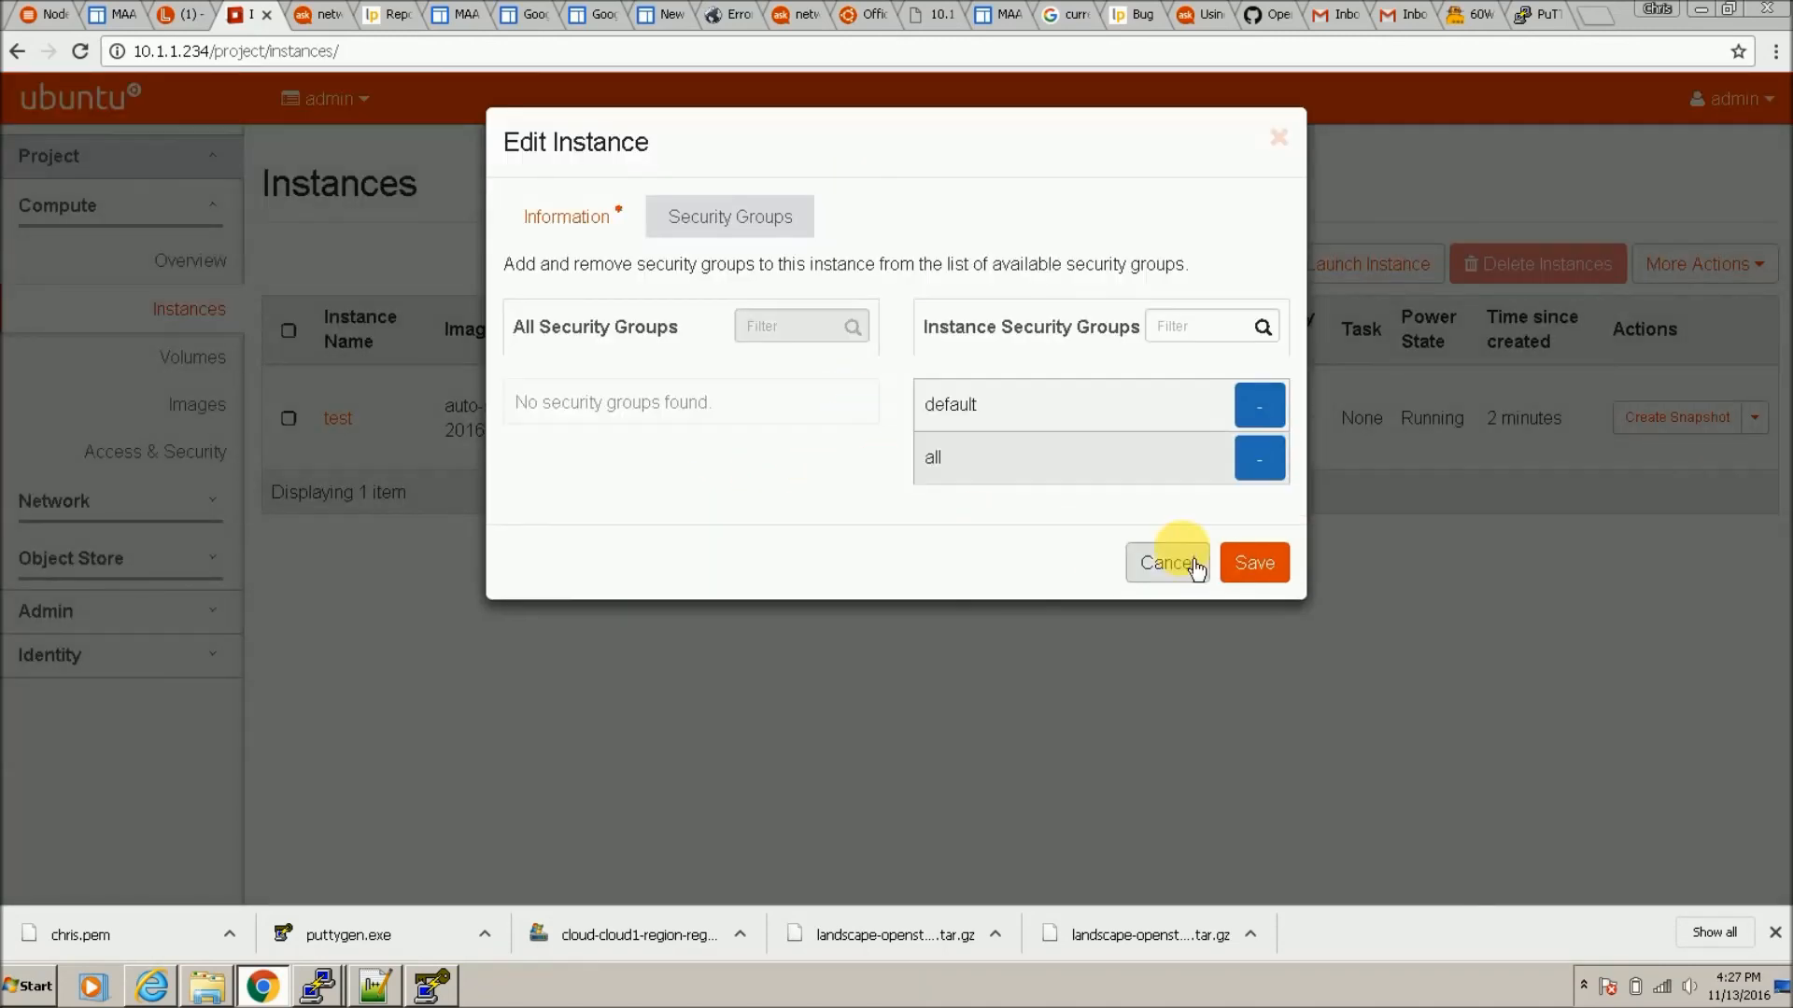
{"action": "left_click", "coordinate": [1264, 577]}
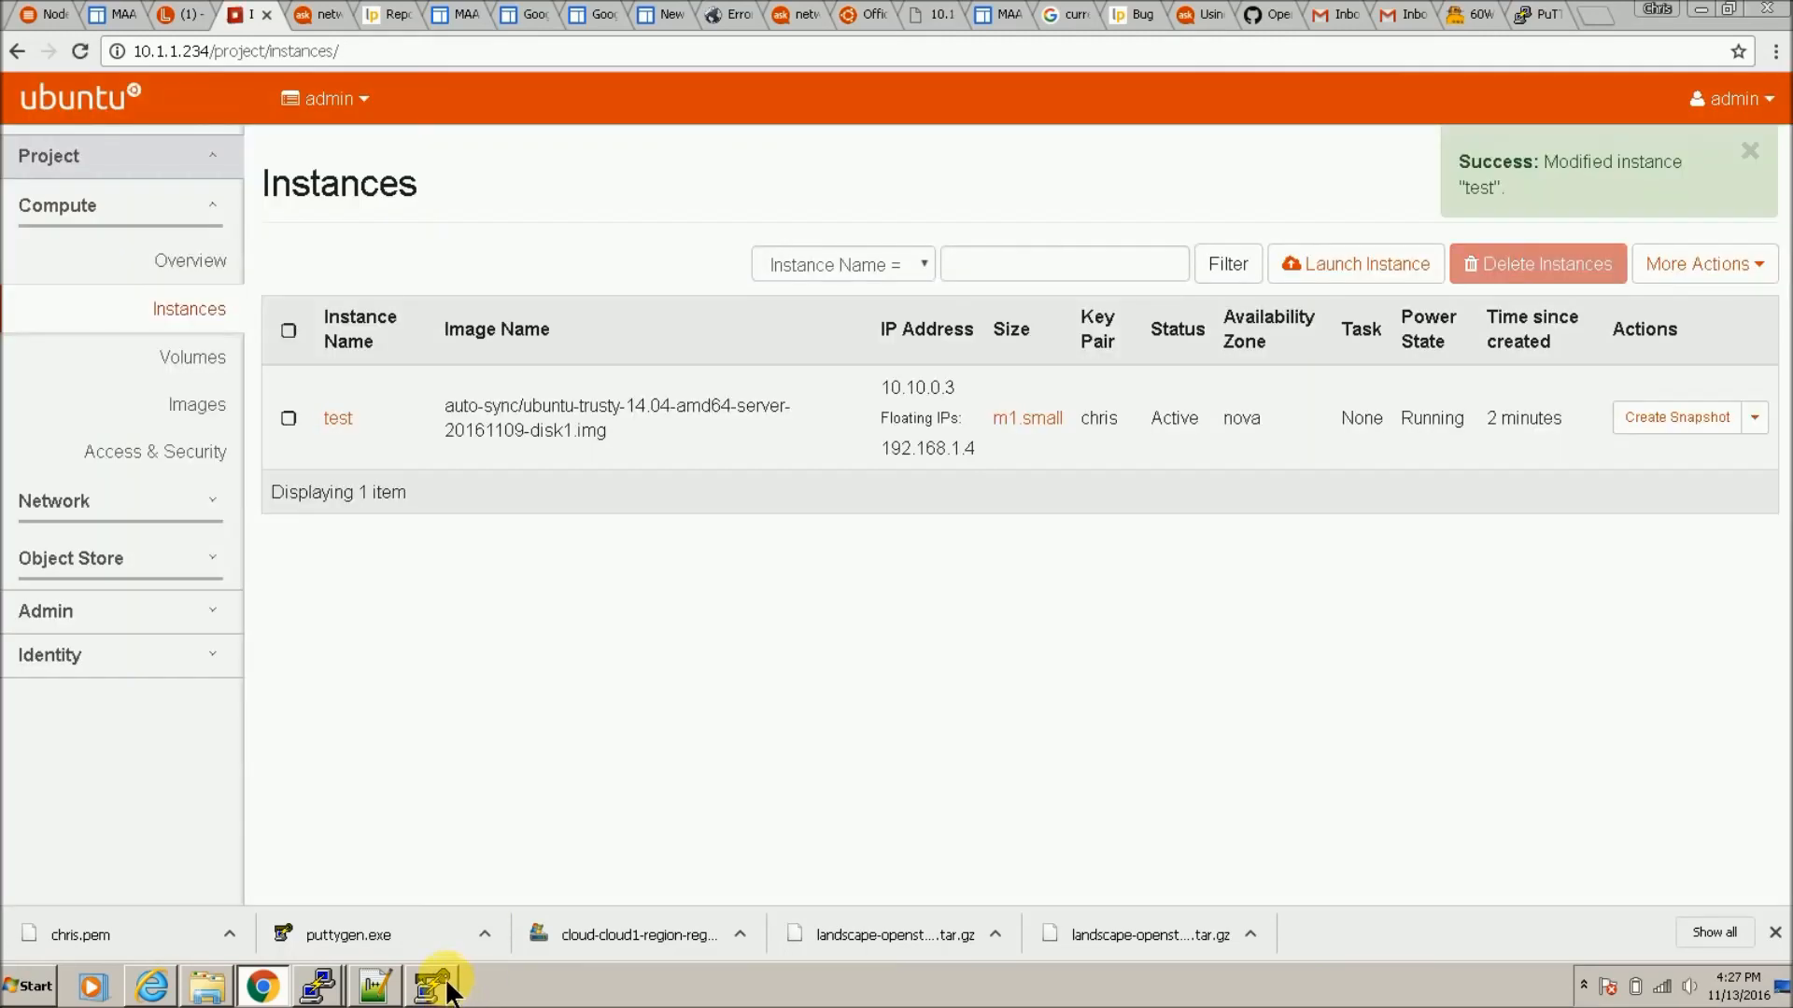
Step: Restart the PuTTY SSH session to 192.168.1.4 and accept the server's host key
{"action": "left_click", "coordinate": [318, 987]}
{"action": "left_click", "coordinate": [791, 408]}
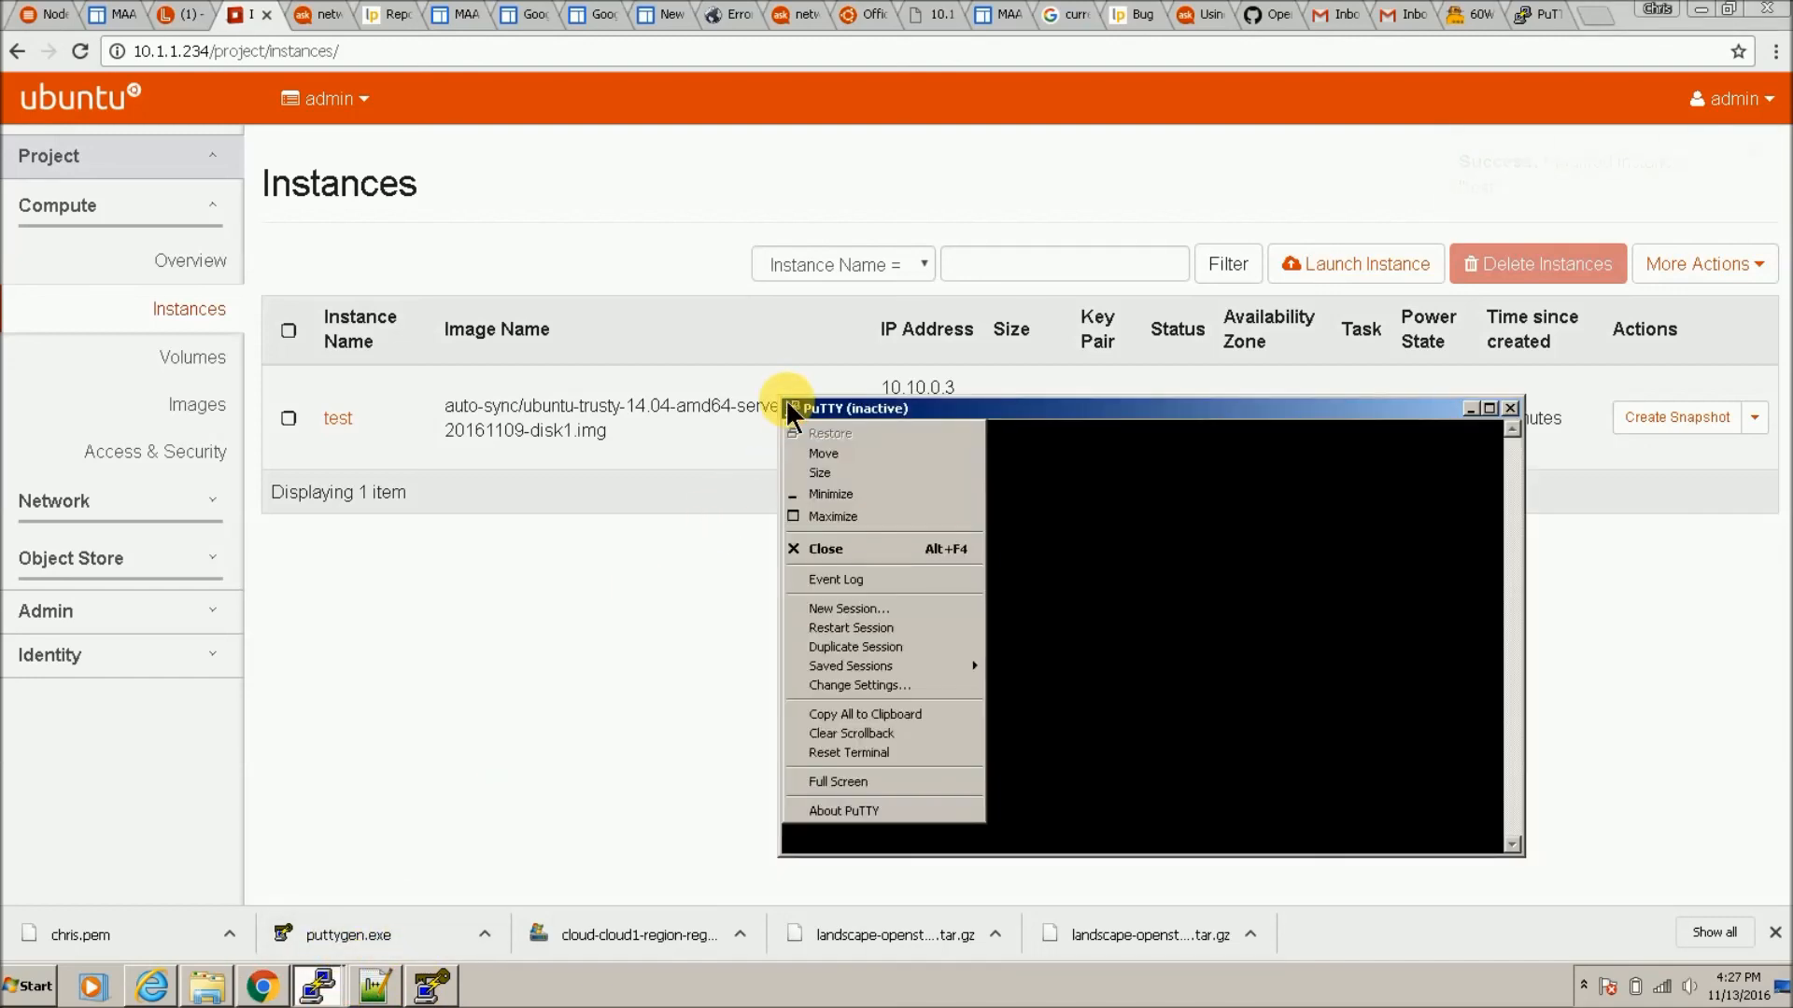
{"action": "left_click", "coordinate": [917, 625]}
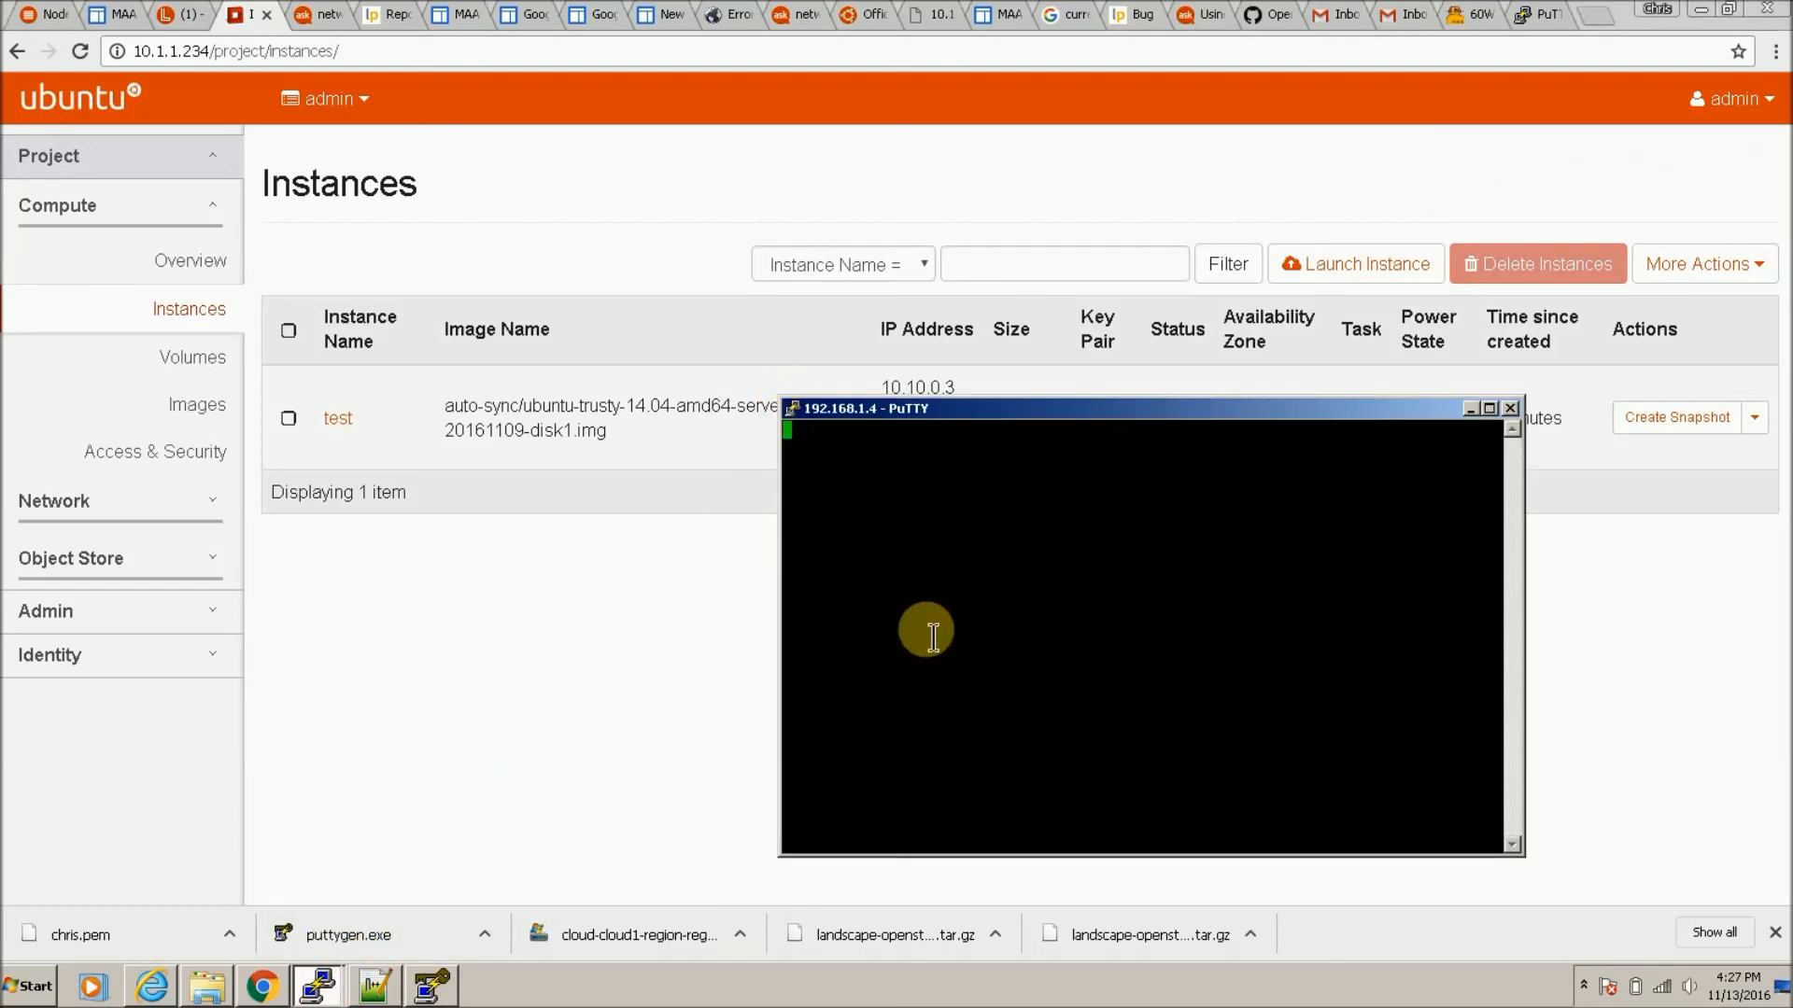
{"action": "left_click", "coordinate": [892, 619]}
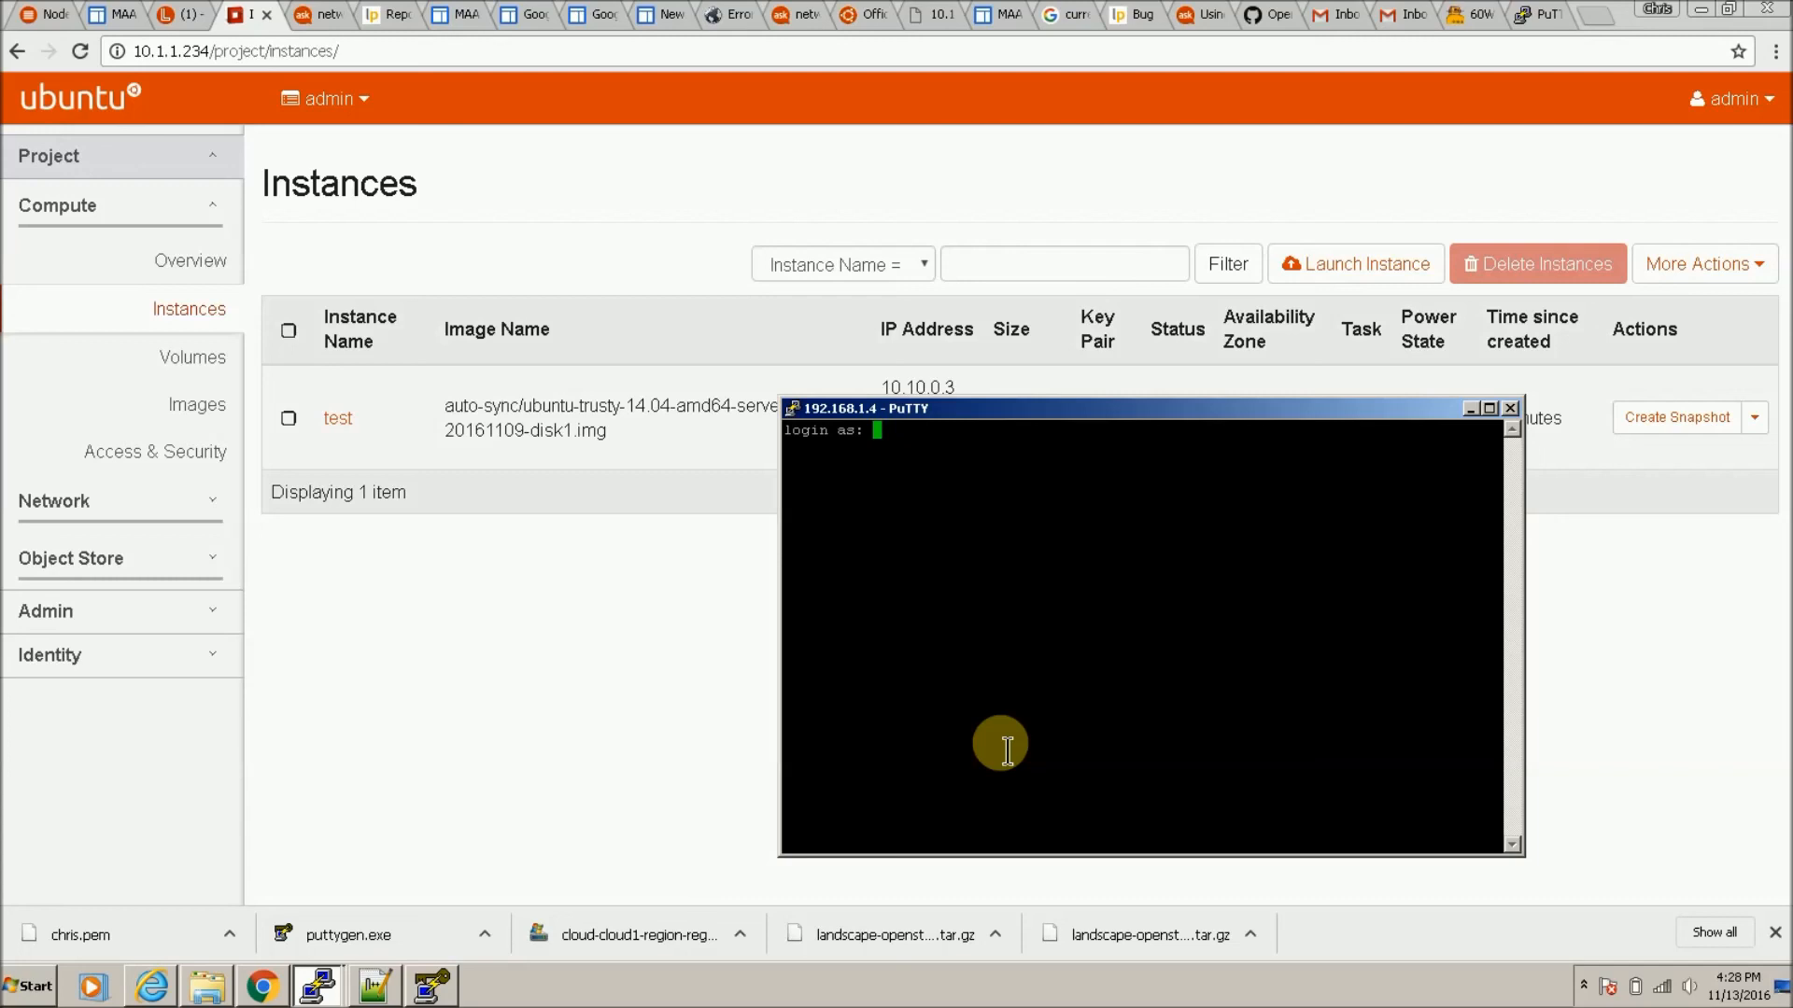
Step: Log in as ubuntu and run df -k to list disk usage in kilobytes
{"action": "type", "text": "ubuntu"}
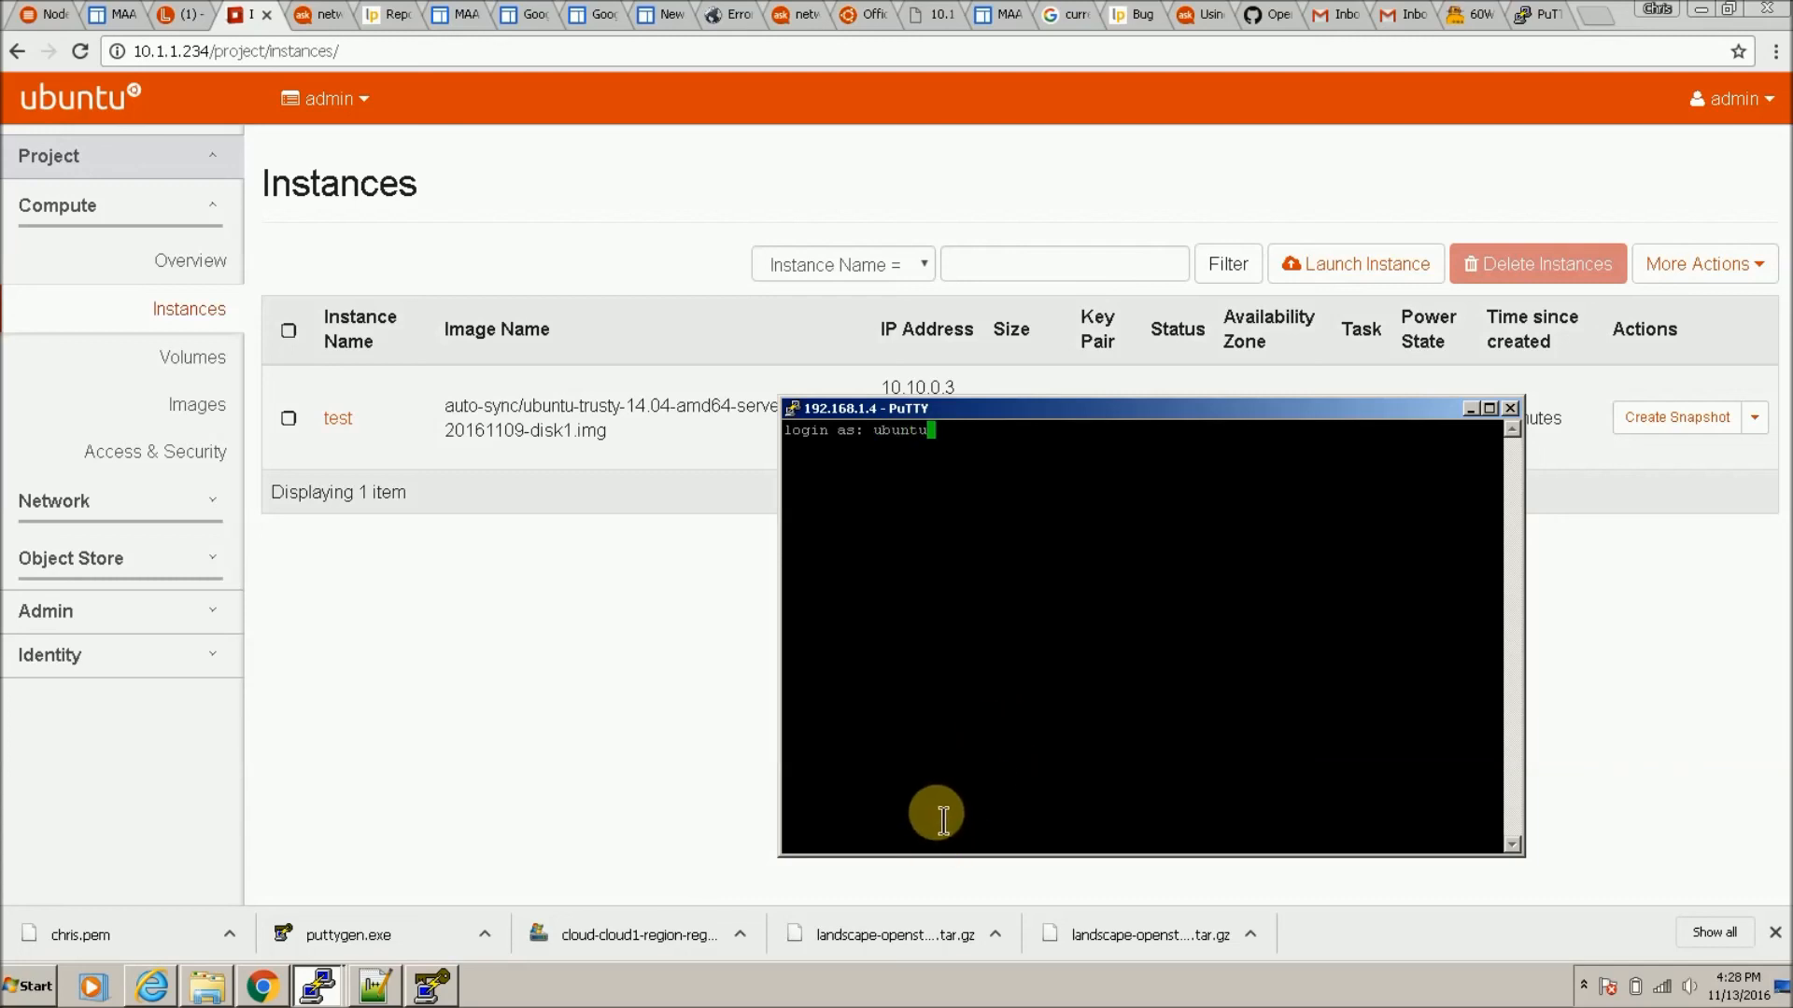
{"action": "key", "text": "Return"}
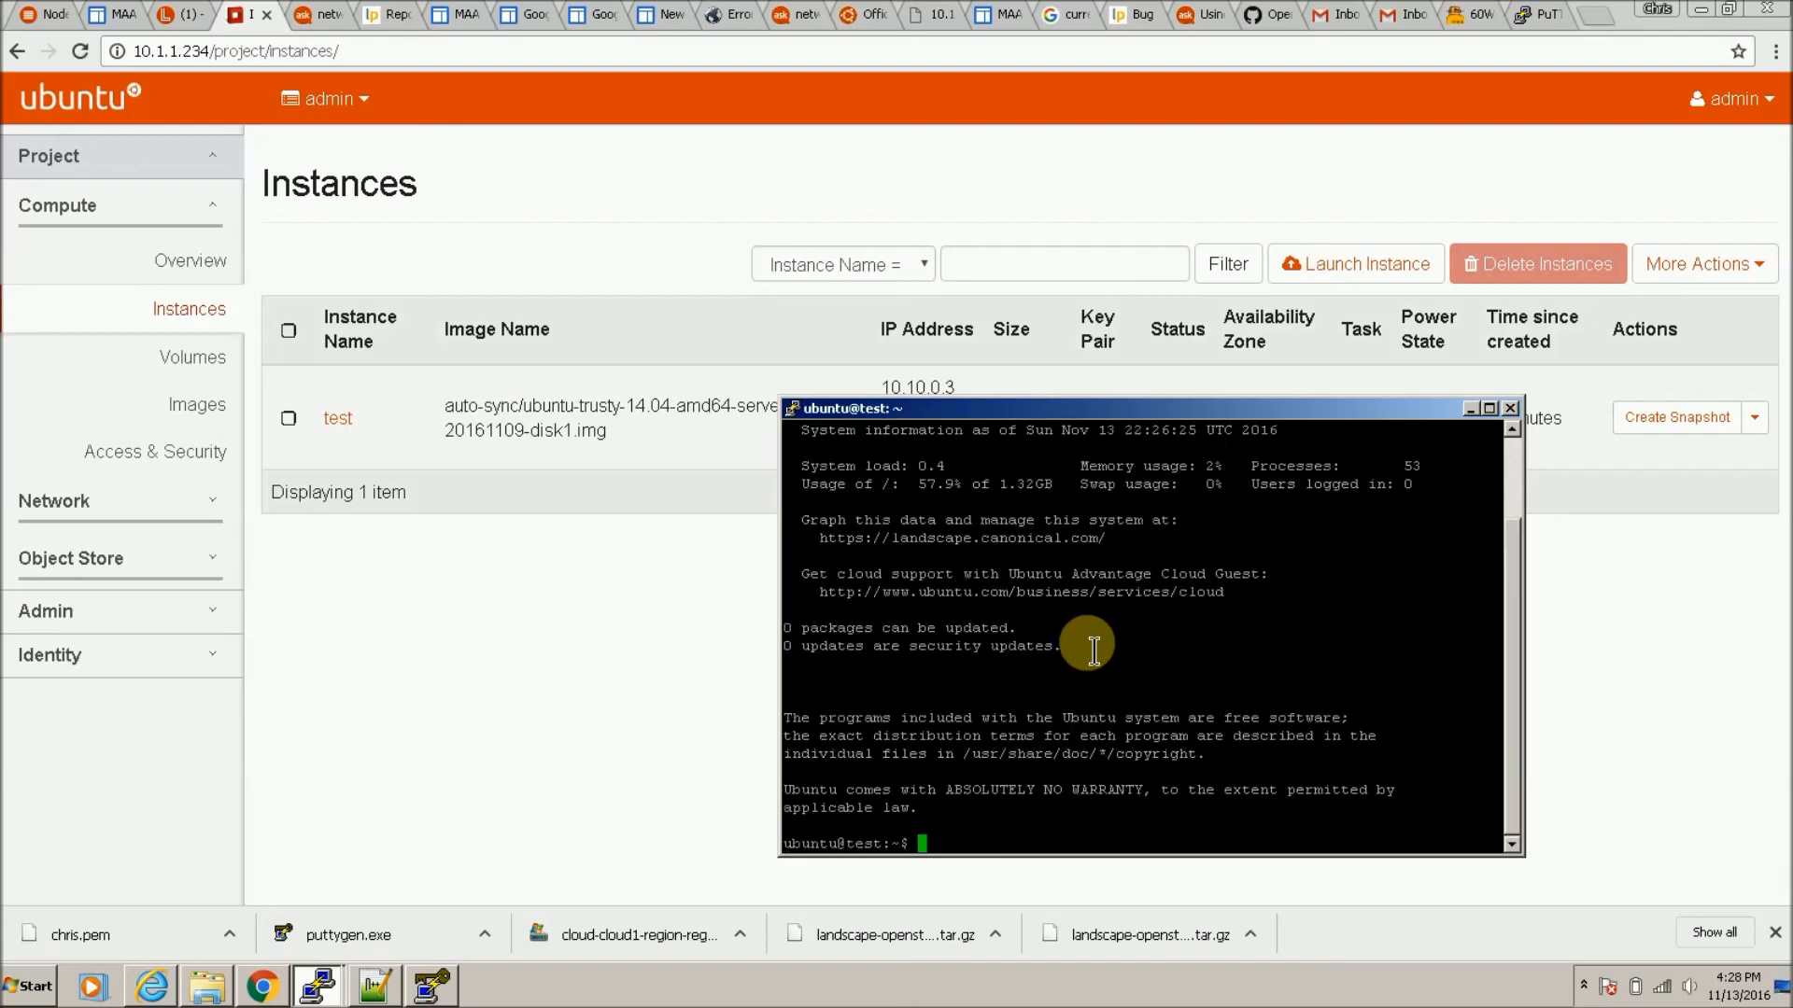
{"action": "type", "text": "df "}
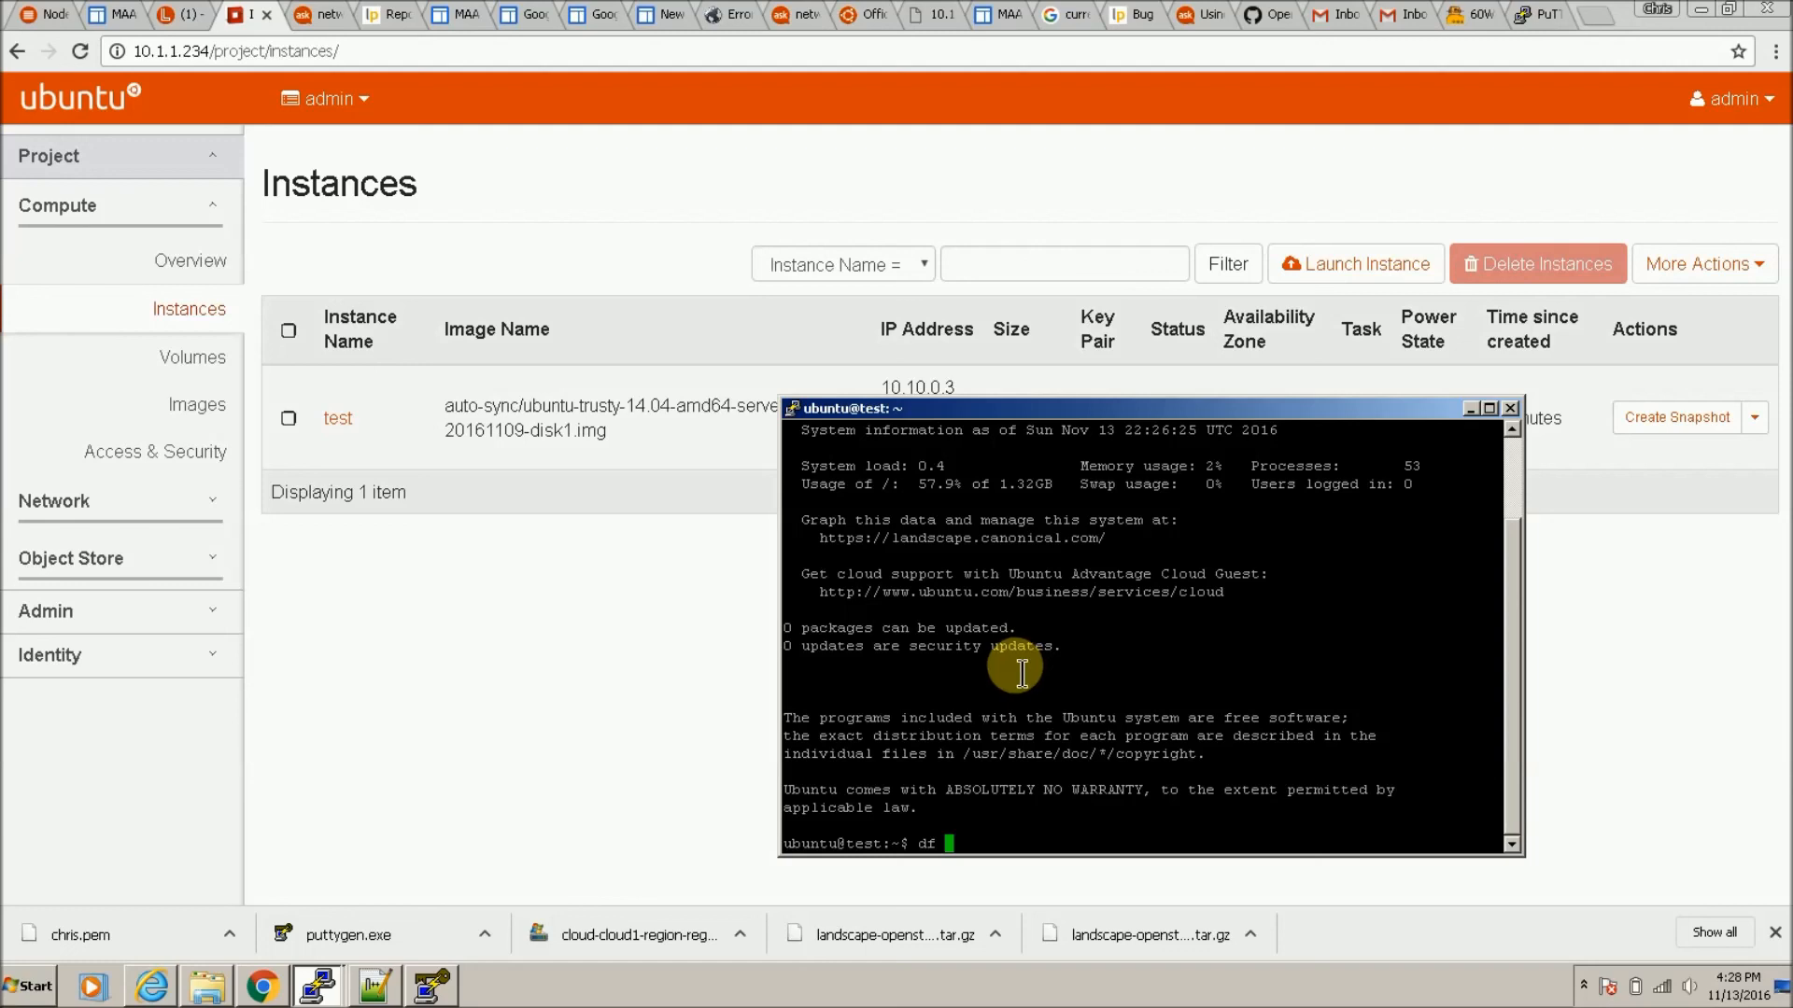
{"action": "type", "text": "-k"}
{"action": "key", "text": "Return"}
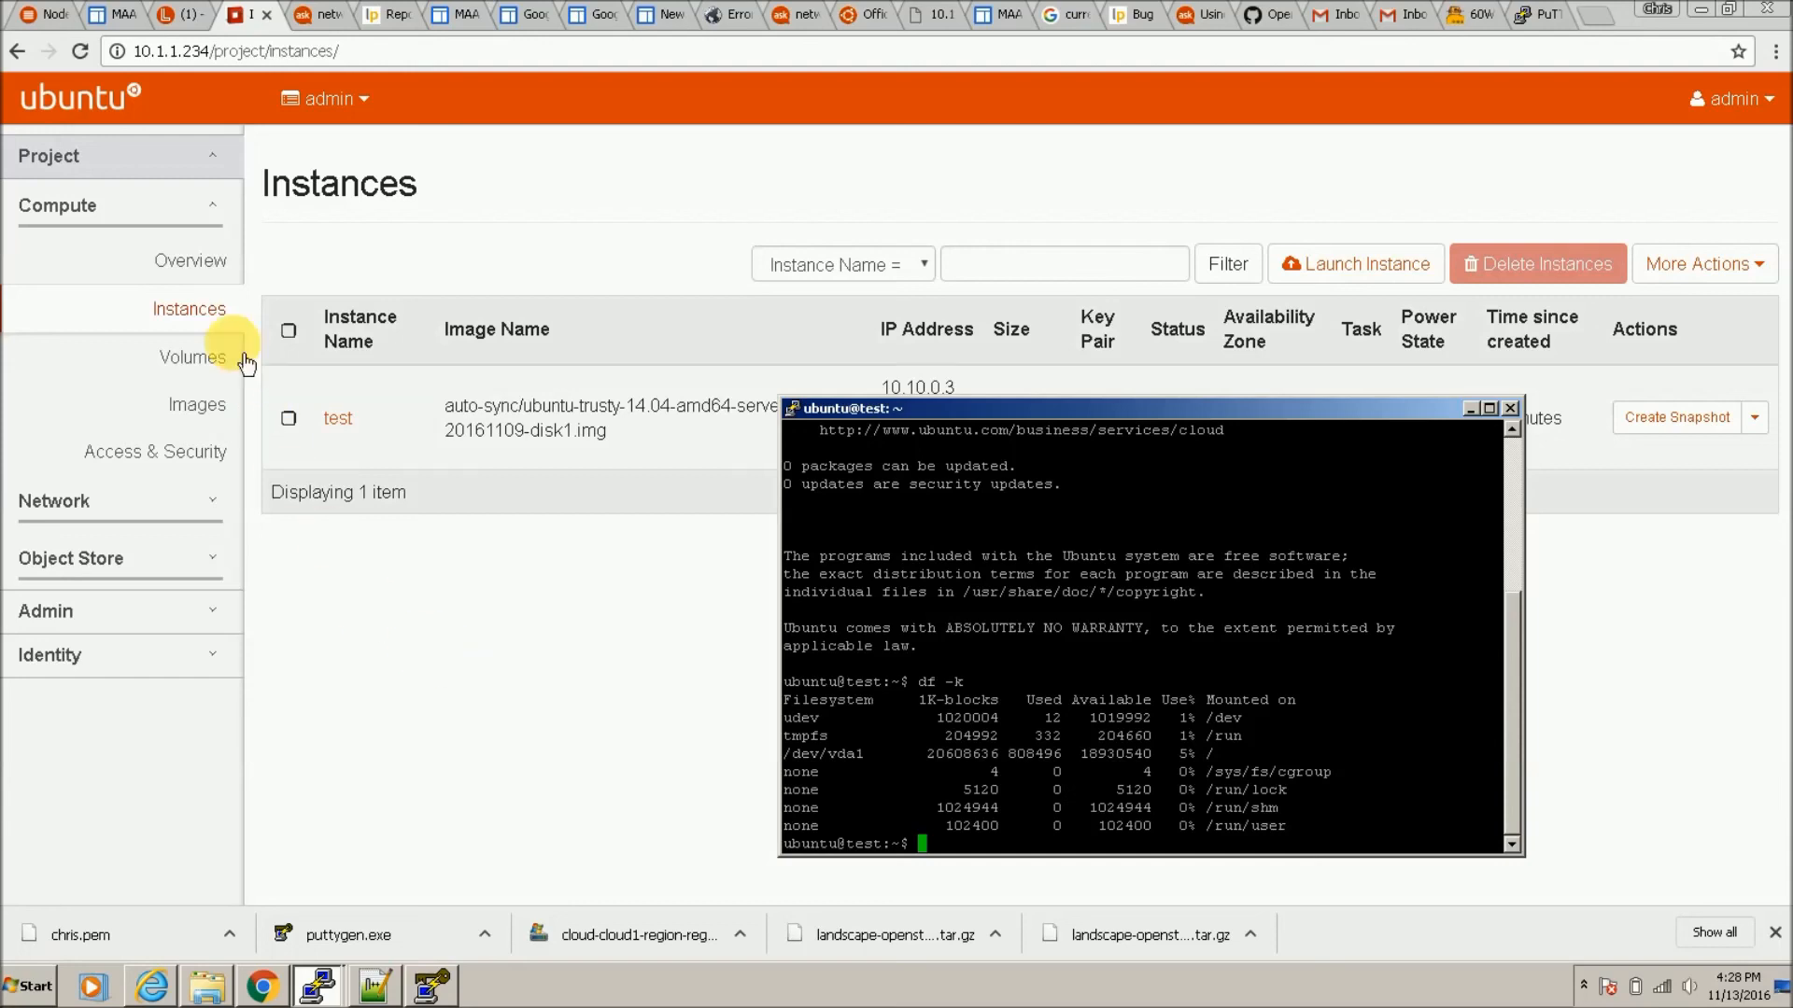
Step: Navigate the sidebar's Admin > System pages, through Host Aggregates, to the Flavors list
{"action": "left_click", "coordinate": [189, 504]}
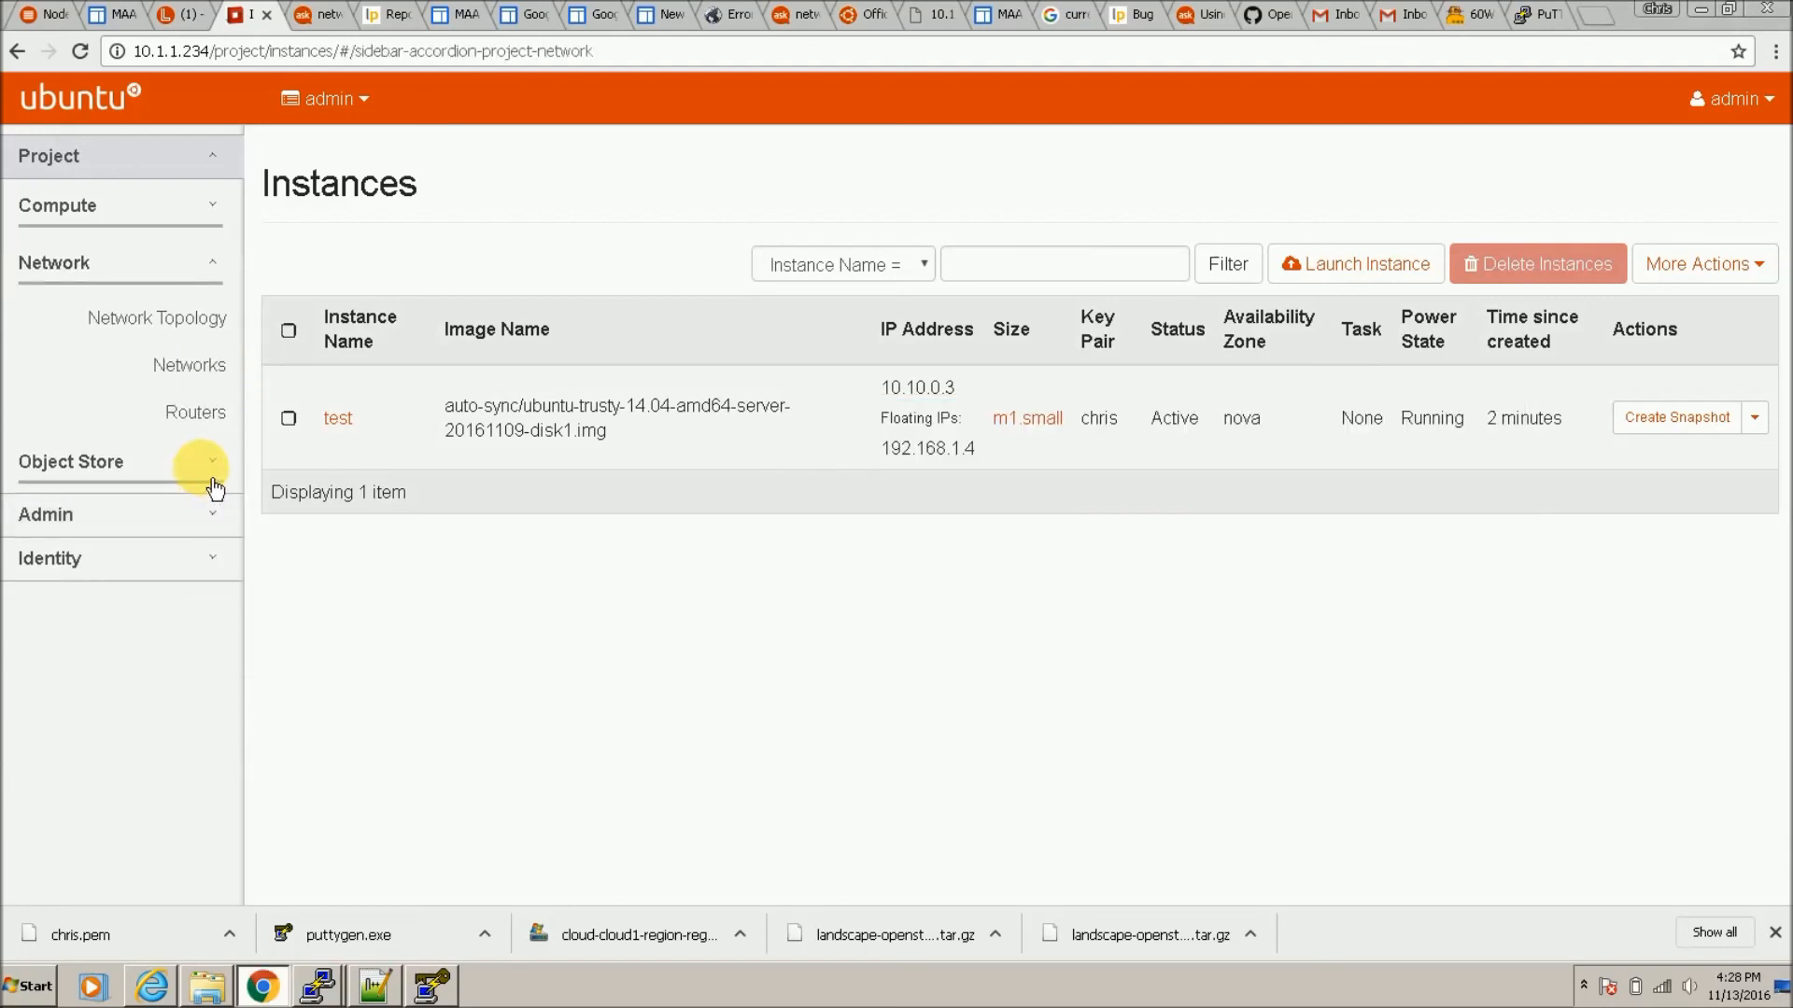
{"action": "left_click", "coordinate": [230, 526]}
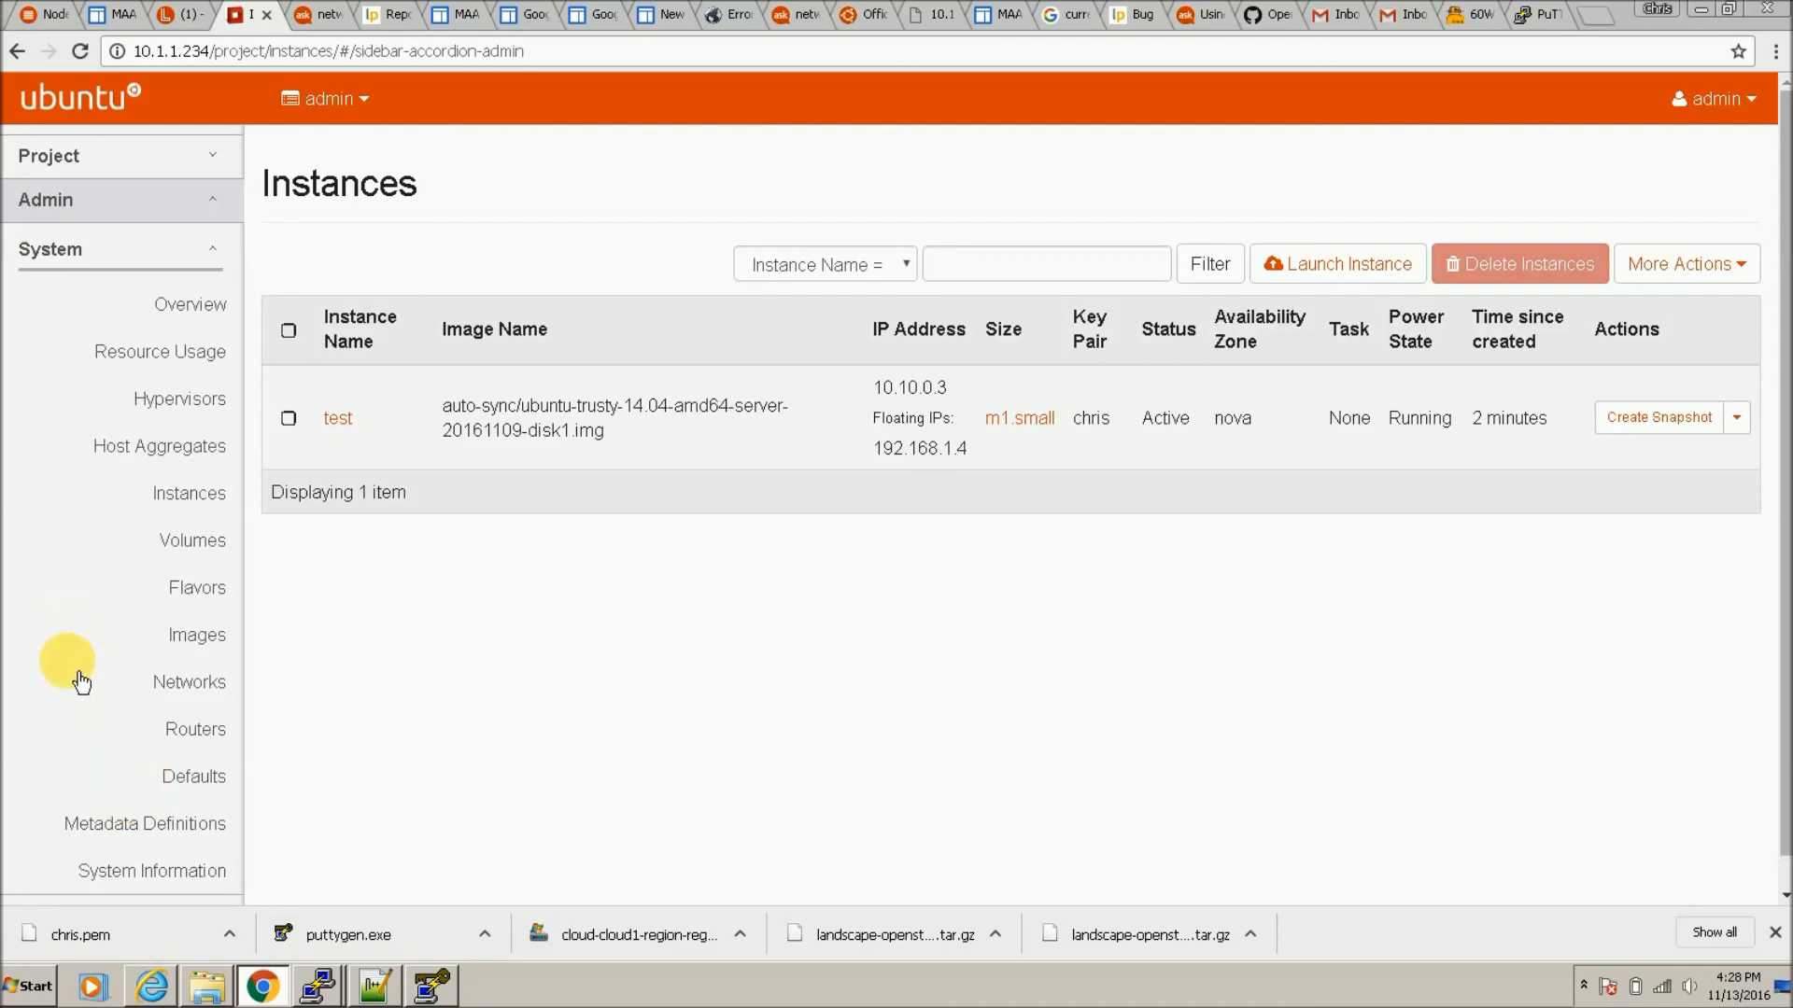
{"action": "scroll", "coordinate": [98, 686], "scroll_direction": "down", "scroll_amount": 1}
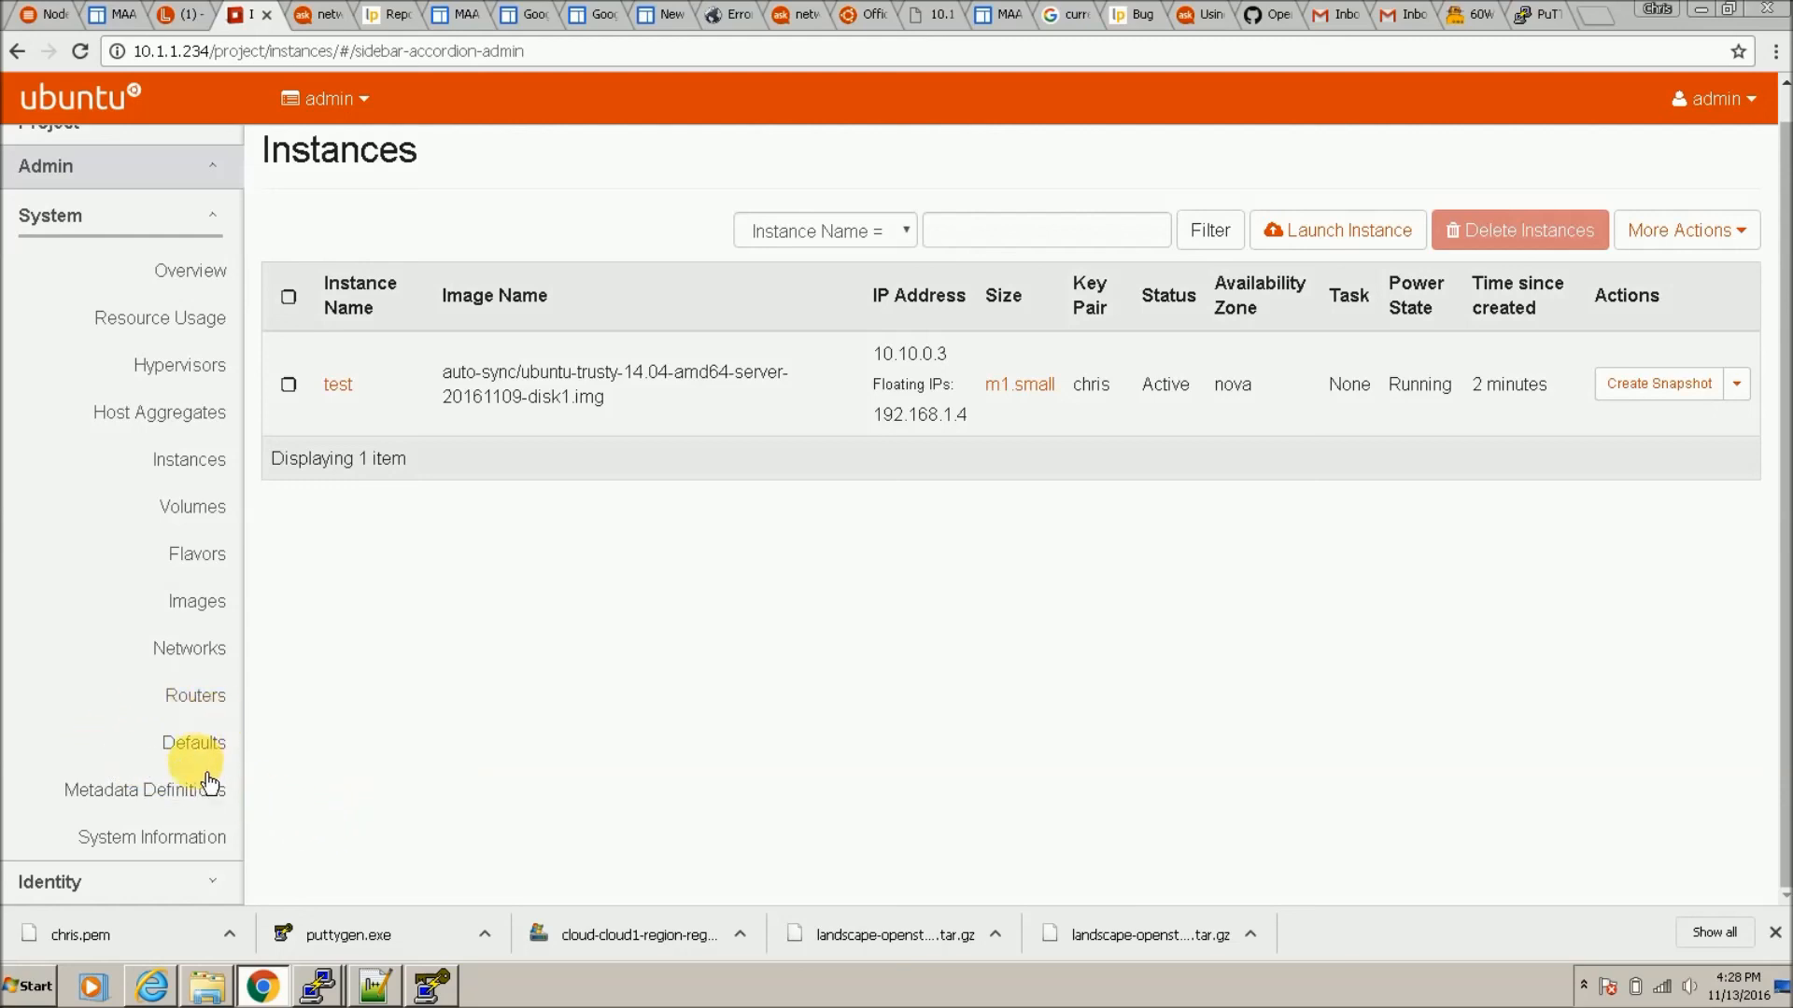
{"action": "left_click", "coordinate": [166, 882]}
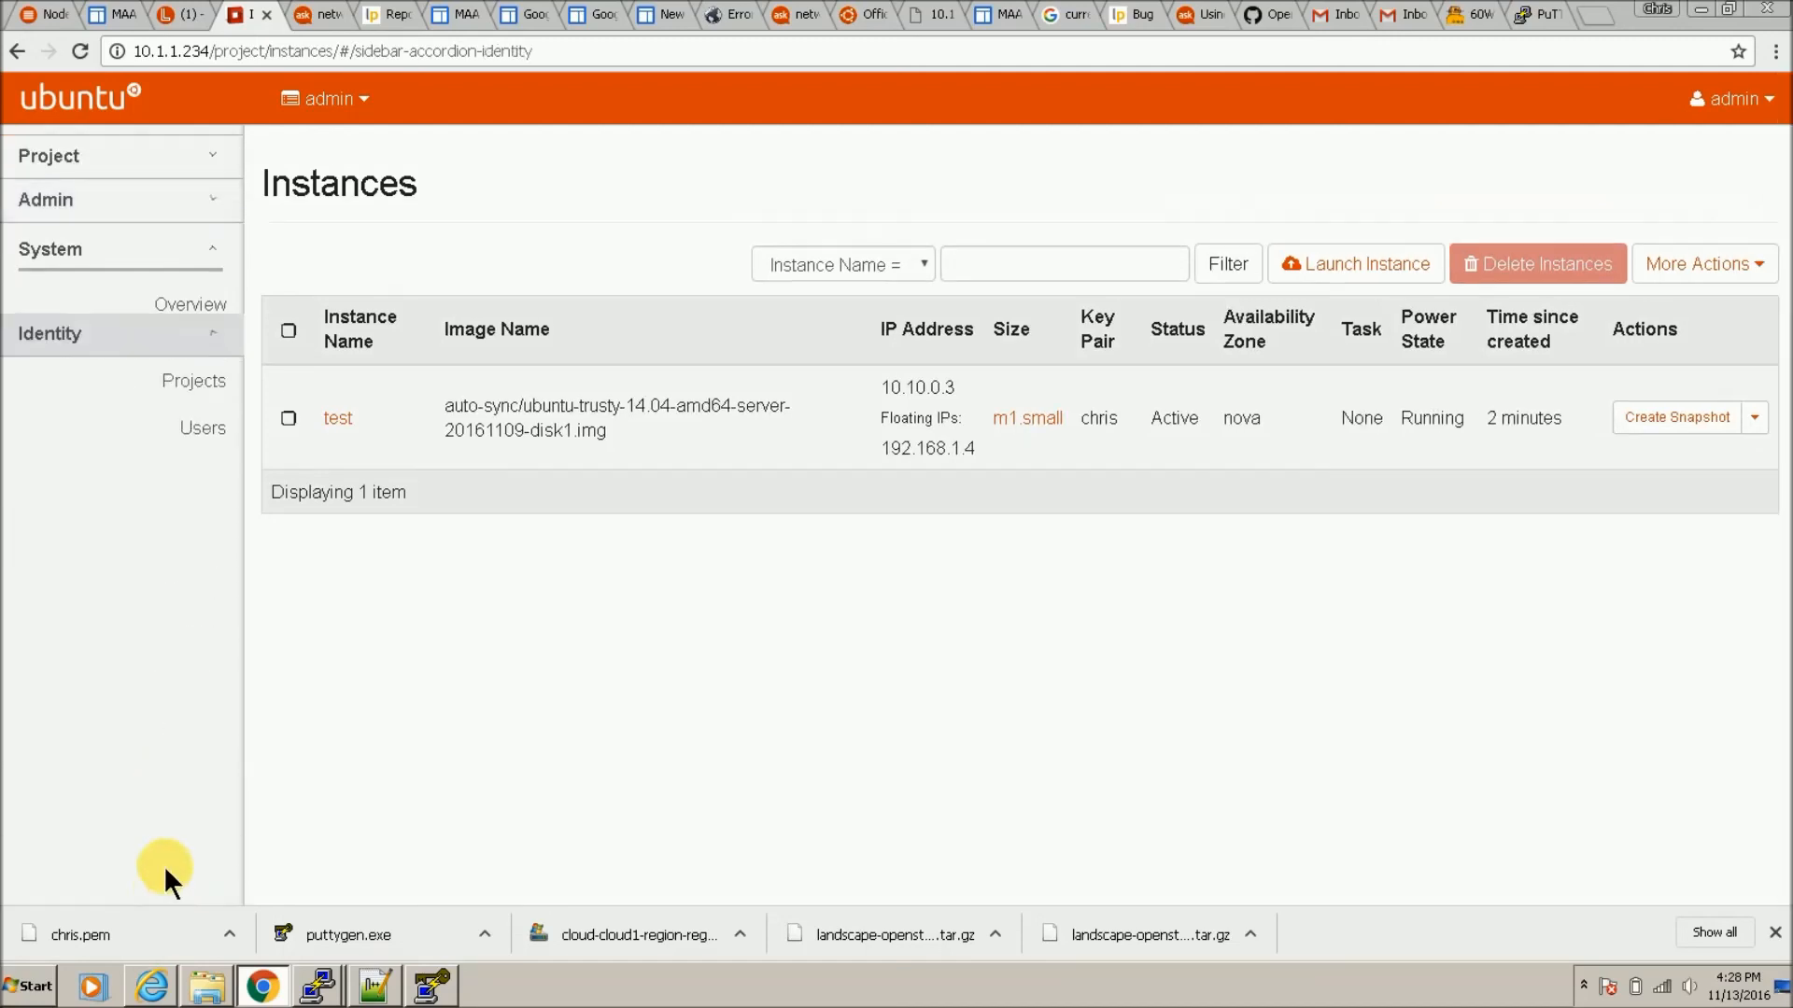
{"action": "left_click", "coordinate": [112, 199]}
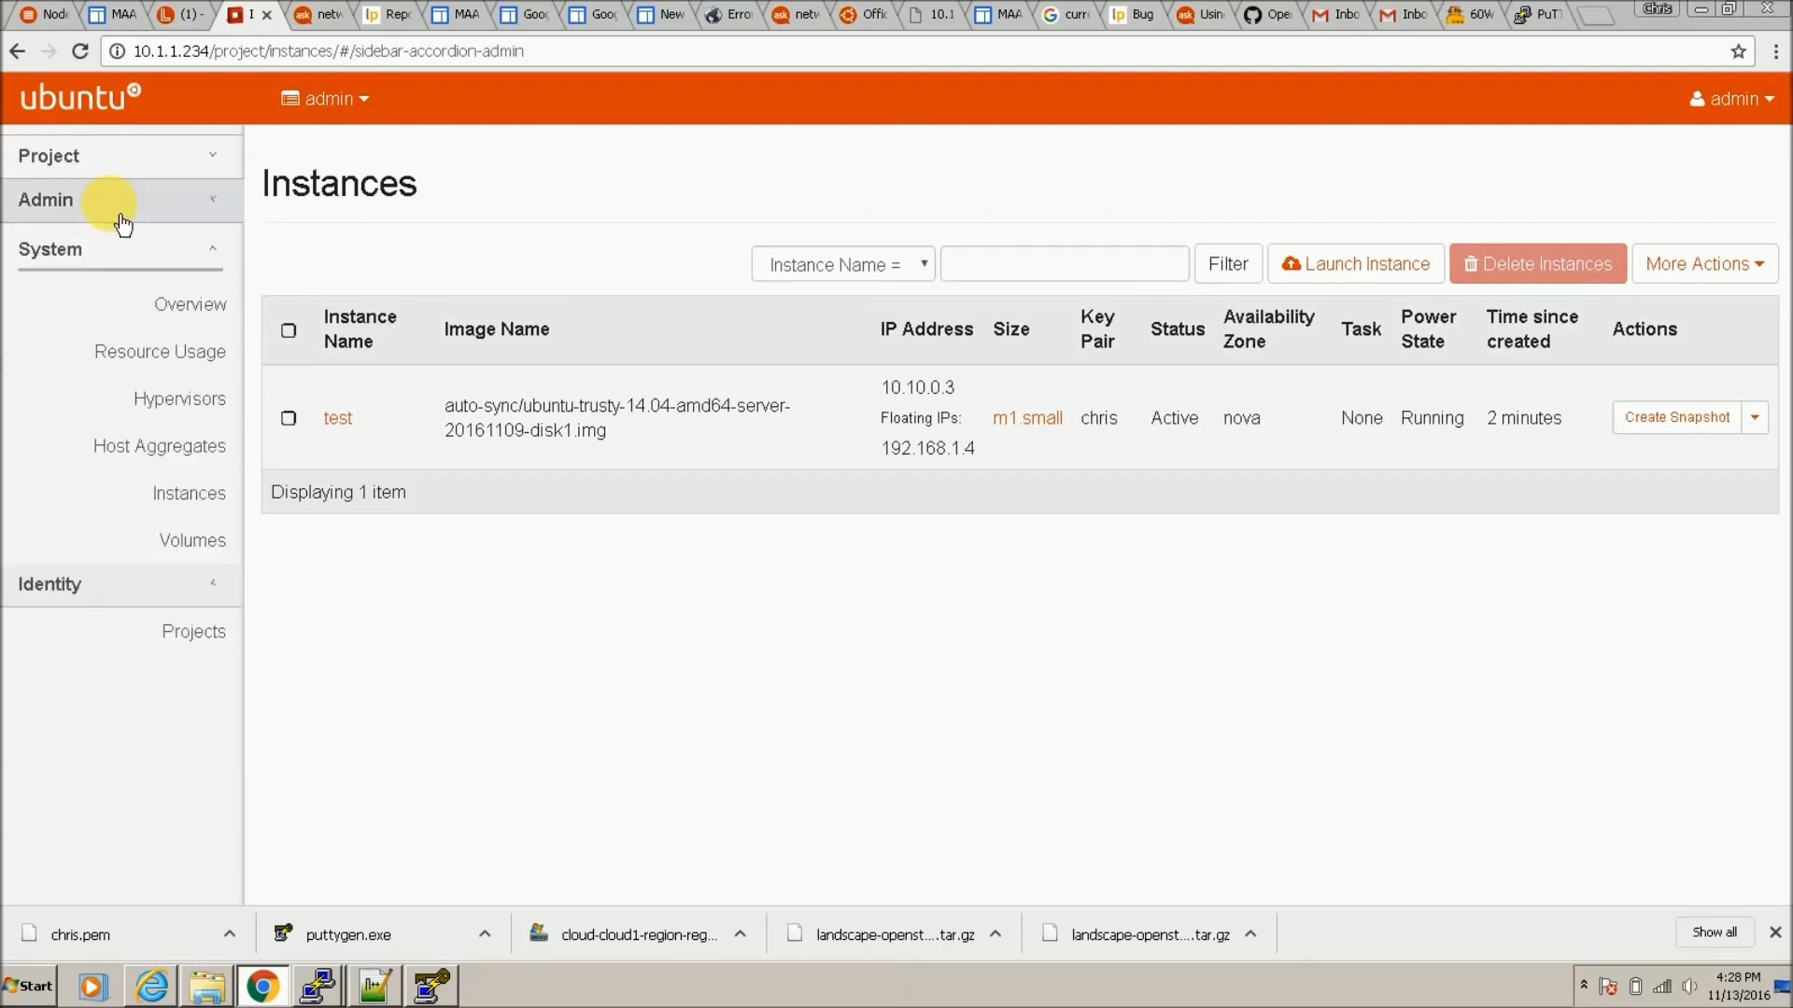
{"action": "left_click", "coordinate": [211, 457]}
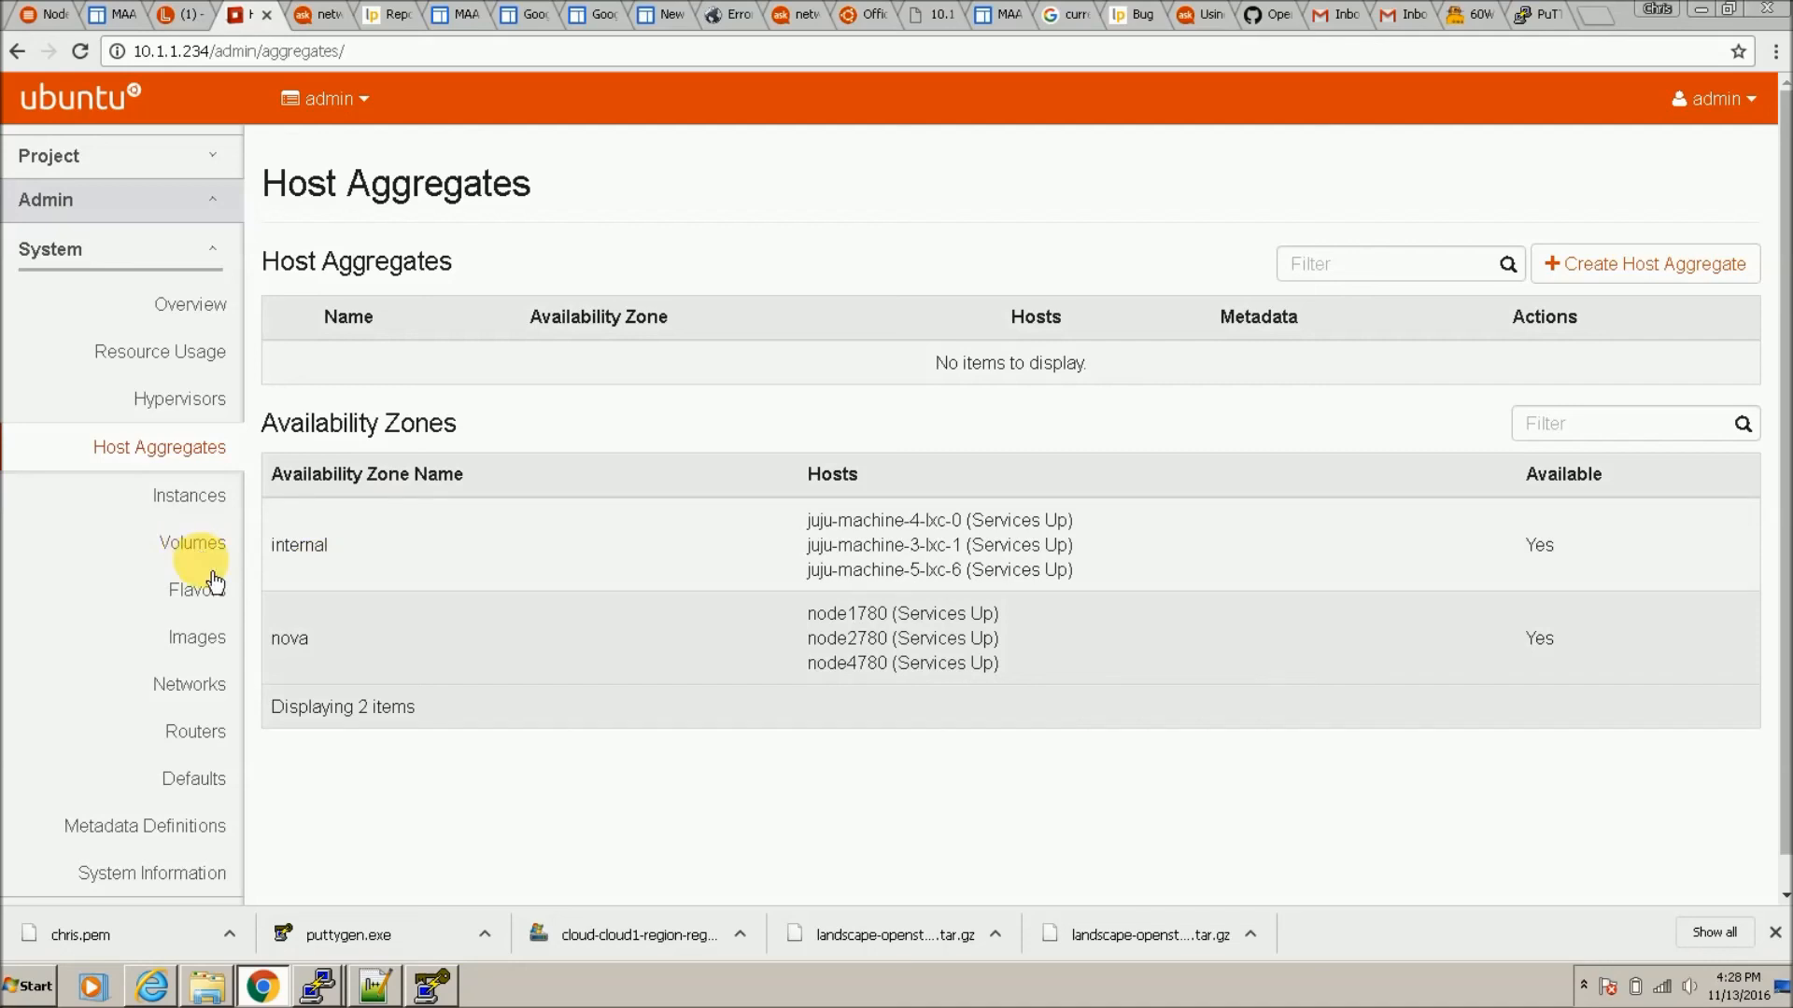
{"action": "left_click", "coordinate": [202, 602]}
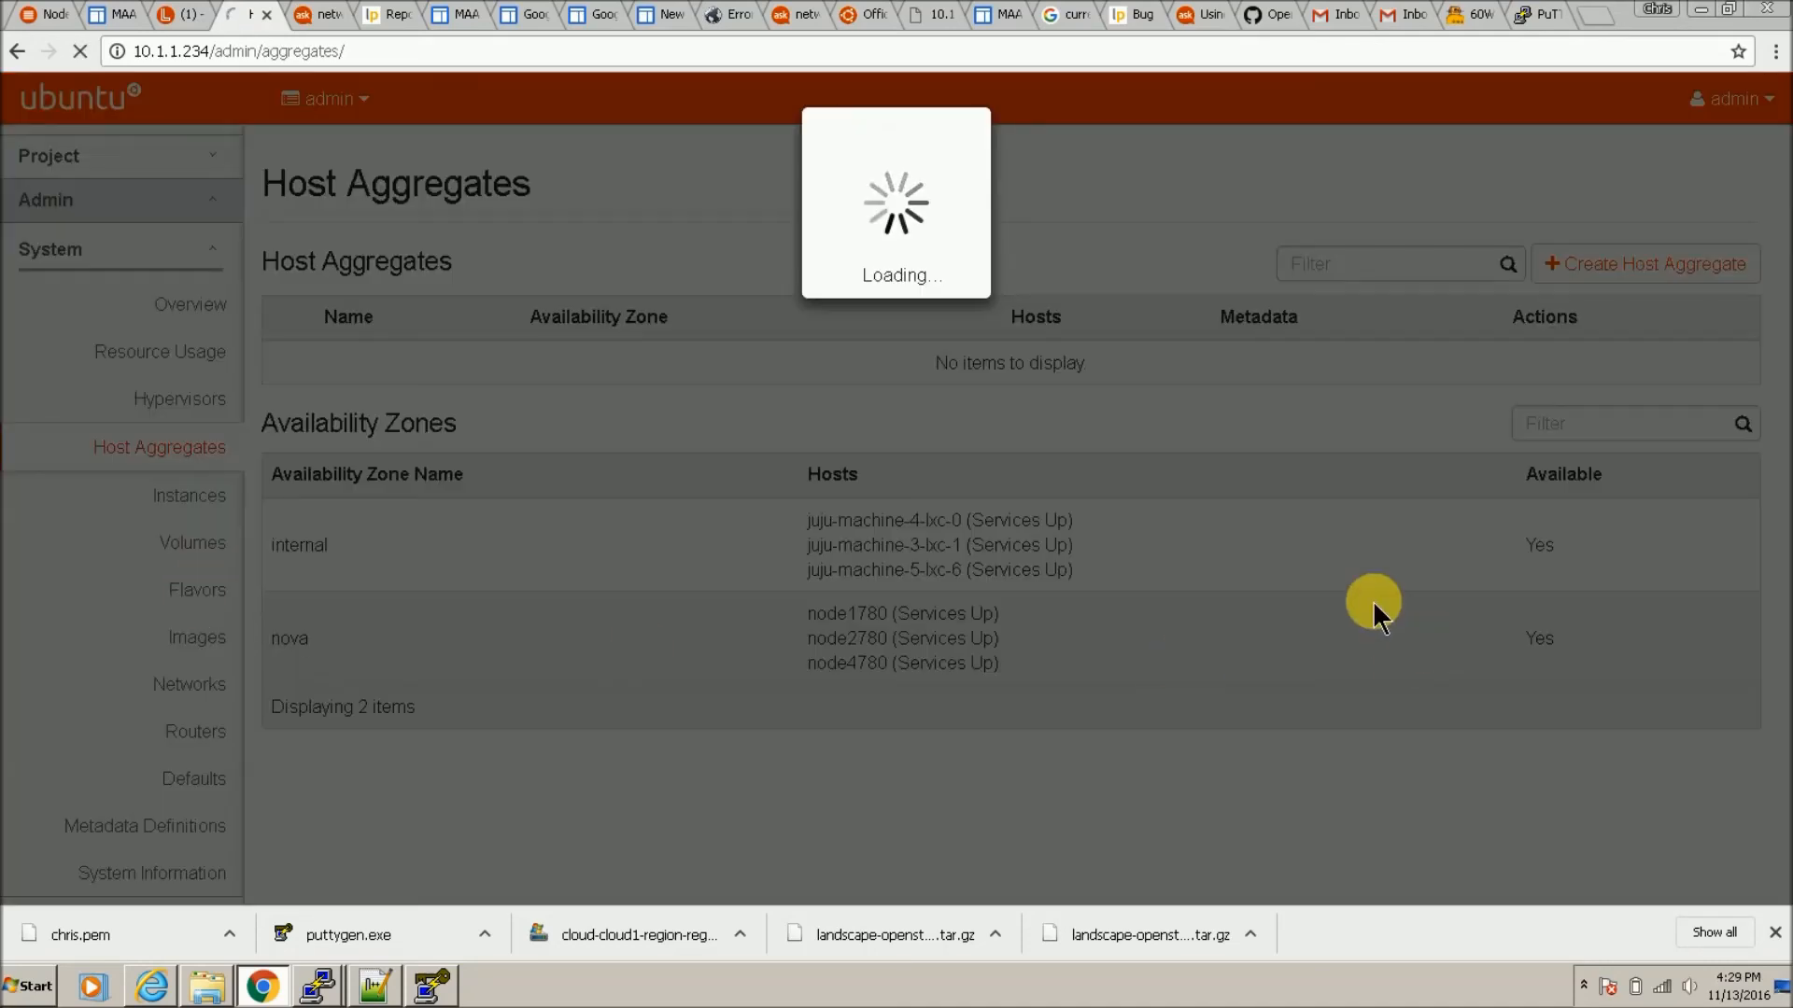